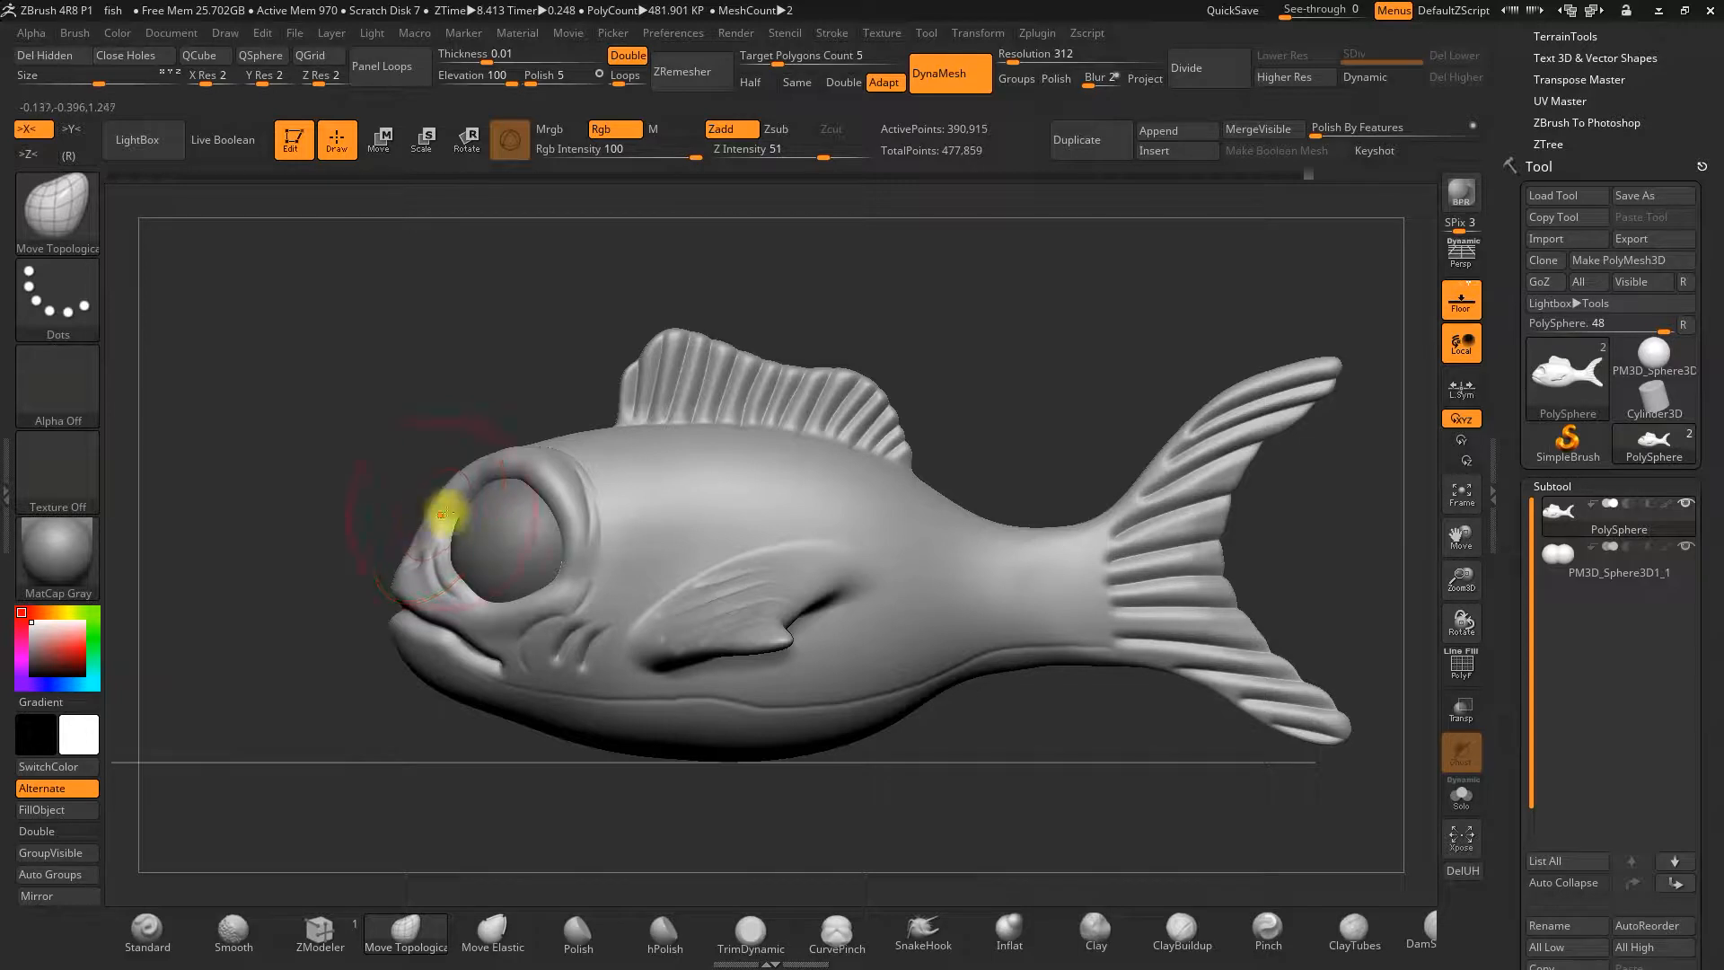
Reshape the brow and snout in front of the eye with the Move Topological brush and smooth the brow
{"action": "key", "text": "space"}
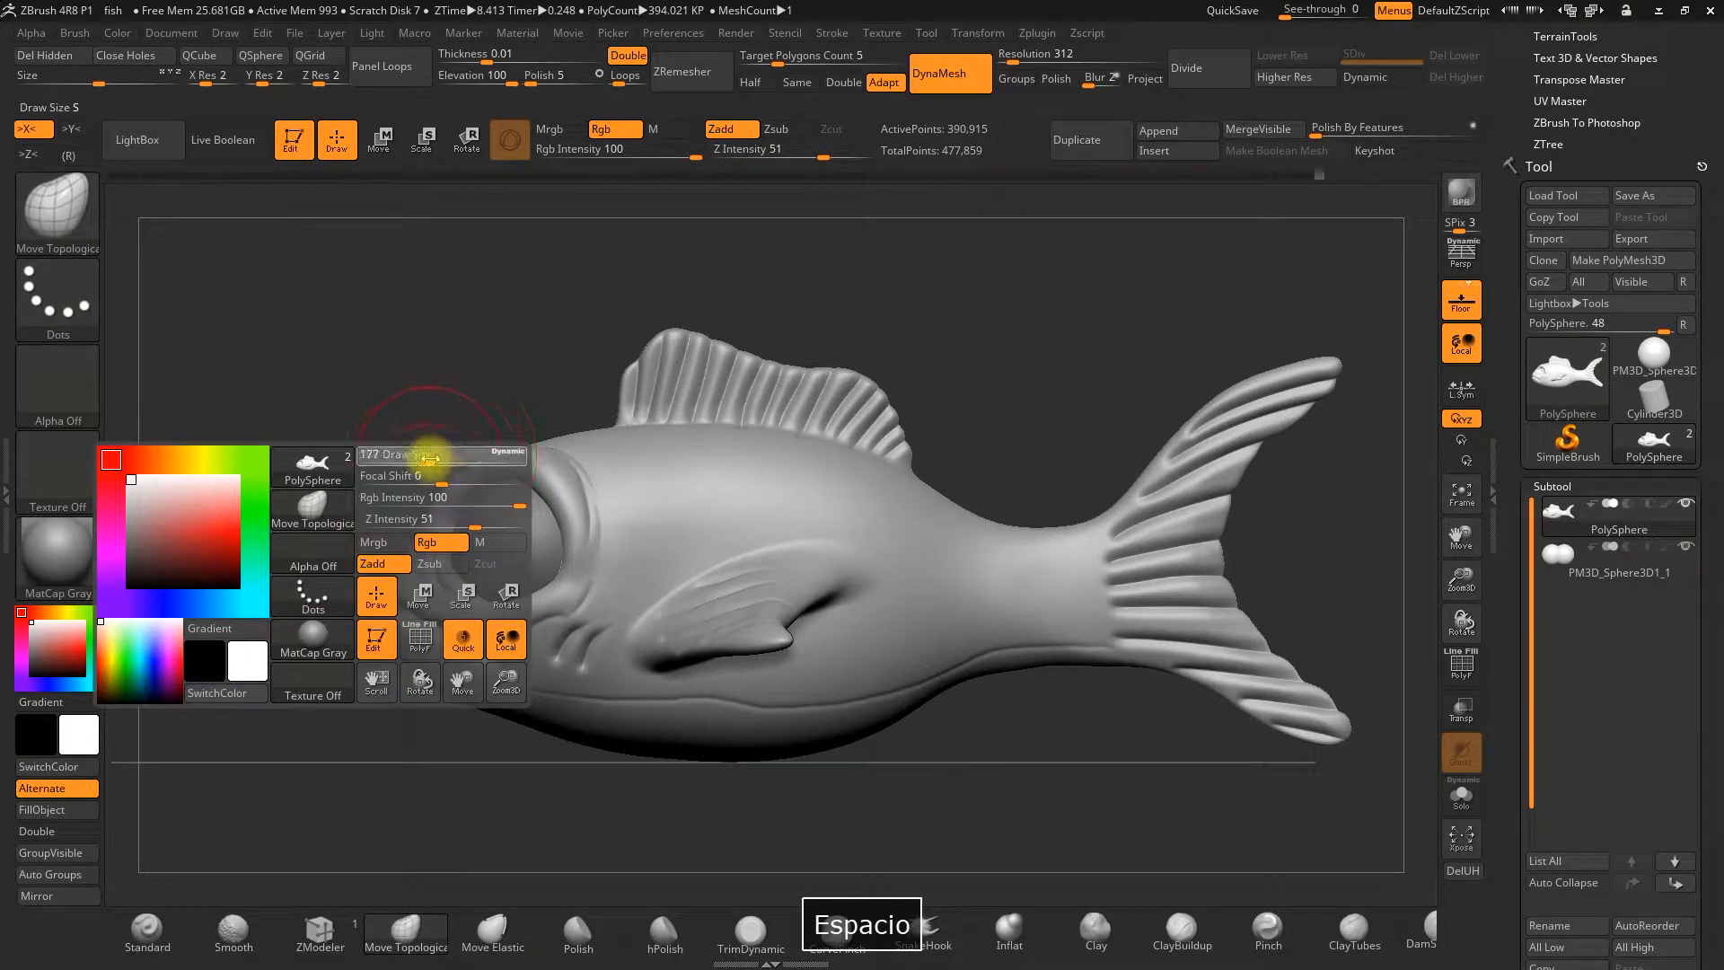
{"action": "left_click_drag", "start_coordinate": [449, 711], "coordinate": [573, 488]}
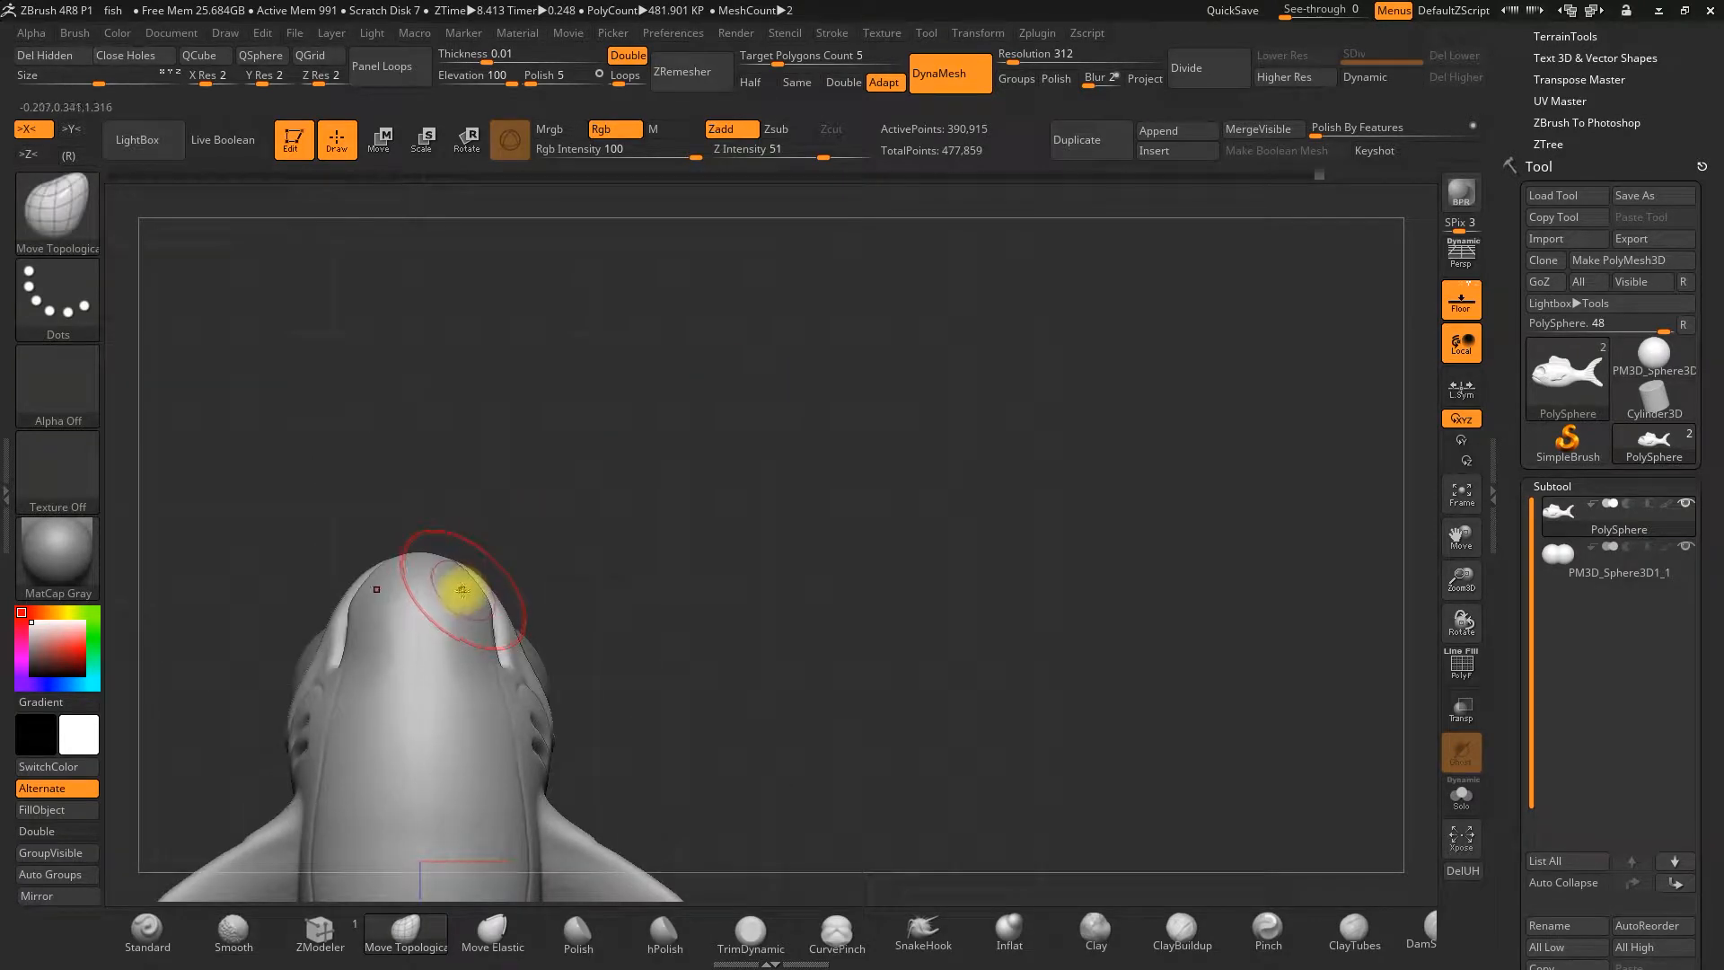
{"action": "mouse_move", "coordinate": [478, 653]}
{"action": "left_mouse_down"}
{"action": "mouse_move", "coordinate": [612, 712]}
{"action": "mouse_move", "coordinate": [693, 700]}
{"action": "mouse_move", "coordinate": [647, 719]}
{"action": "mouse_move", "coordinate": [420, 435]}
{"action": "left_mouse_up"}
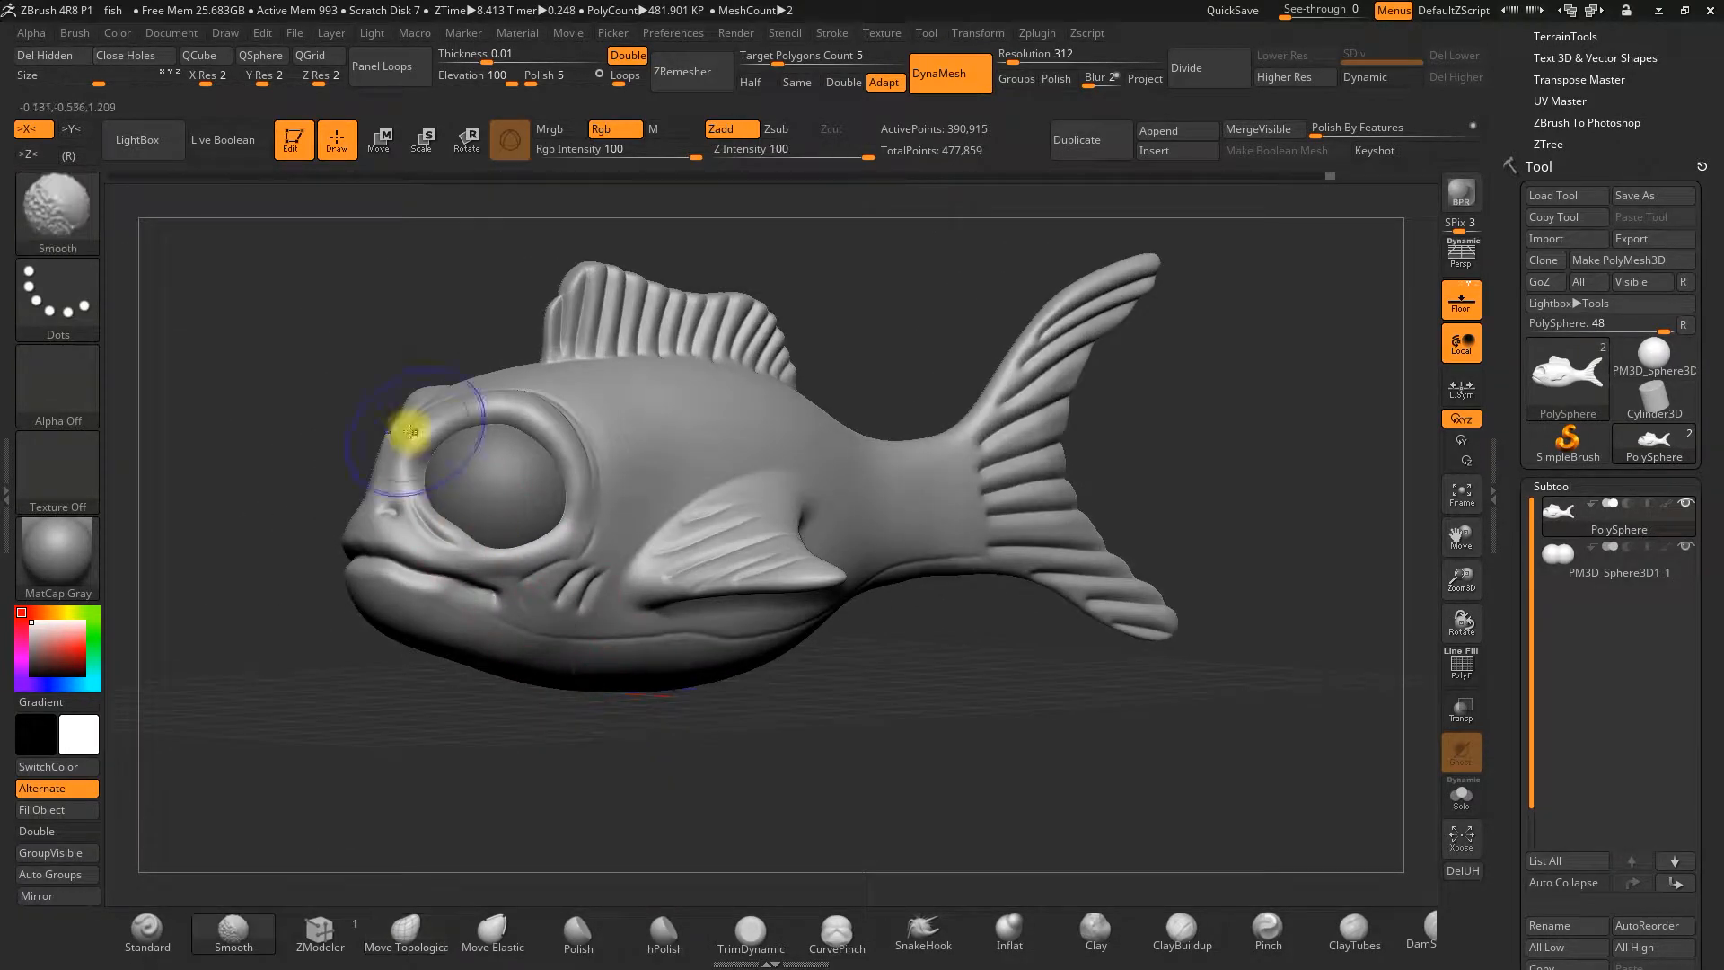
{"action": "left_click_drag", "start_coordinate": [826, 304], "coordinate": [811, 314], "text": "shift"}
Pull the dorsal fin into a taller triangular shape with a high front peak, using a larger Move Topological brush
{"action": "left_click_drag", "start_coordinate": [953, 273], "coordinate": [873, 388], "text": "alt"}
{"action": "key", "text": "space"}
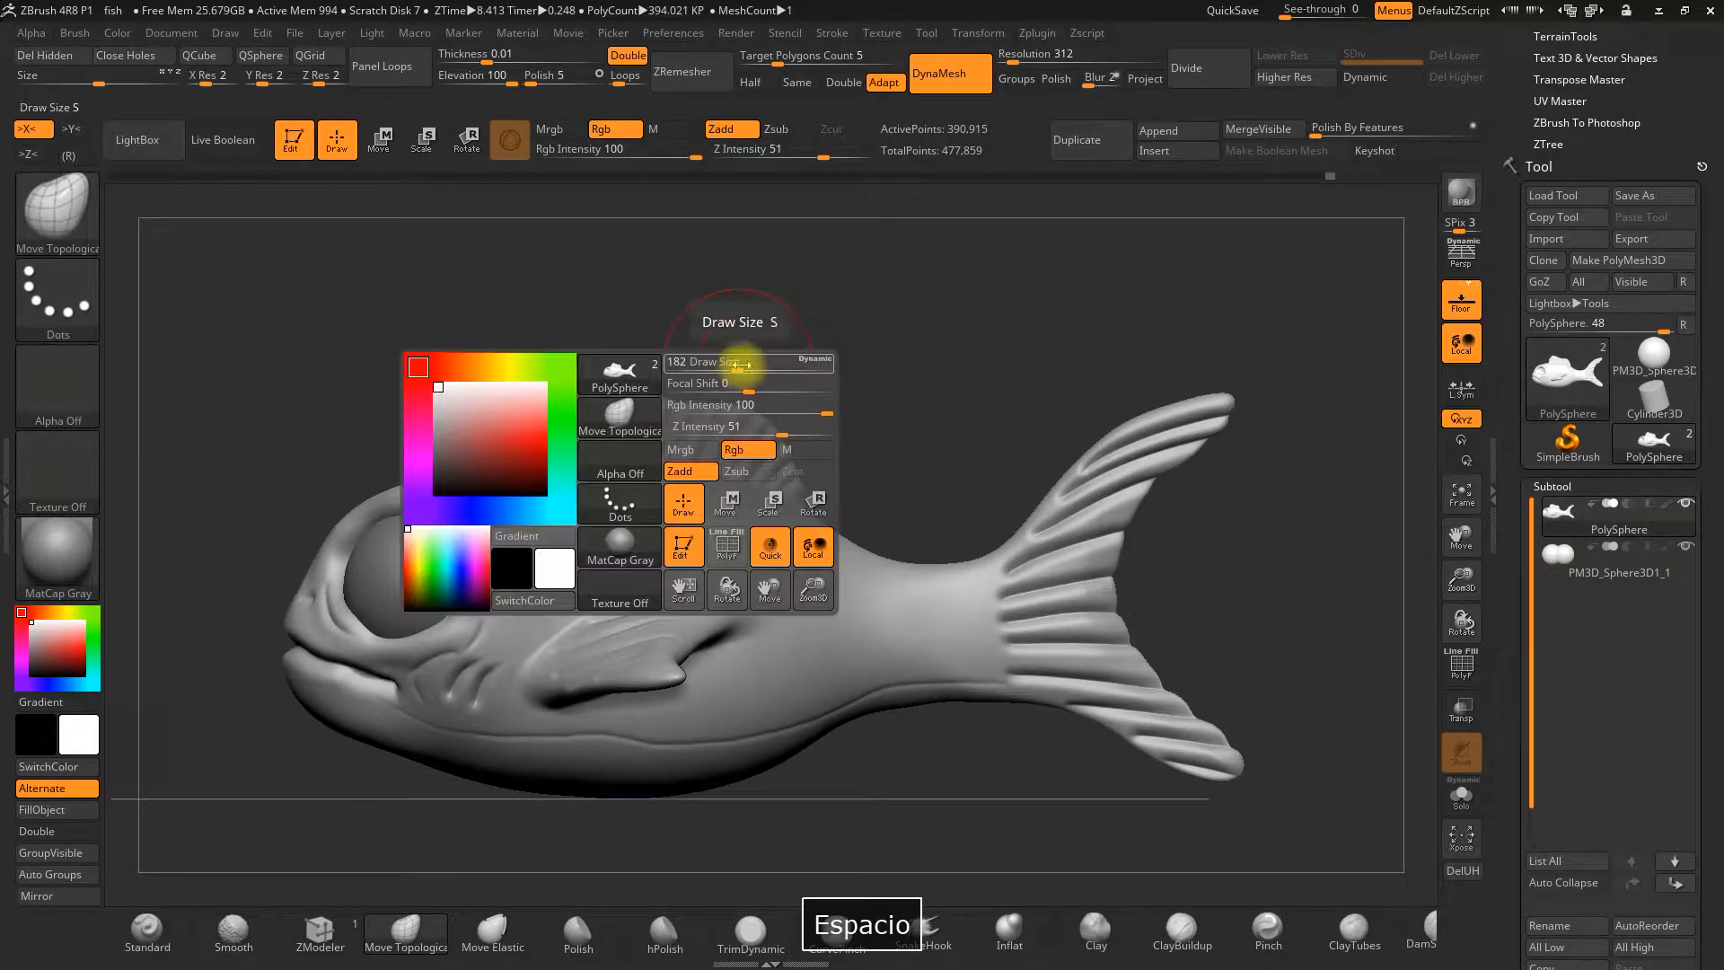
{"action": "left_click_drag", "start_coordinate": [579, 364], "coordinate": [554, 354]}
{"action": "left_click_drag", "start_coordinate": [653, 402], "coordinate": [665, 372]}
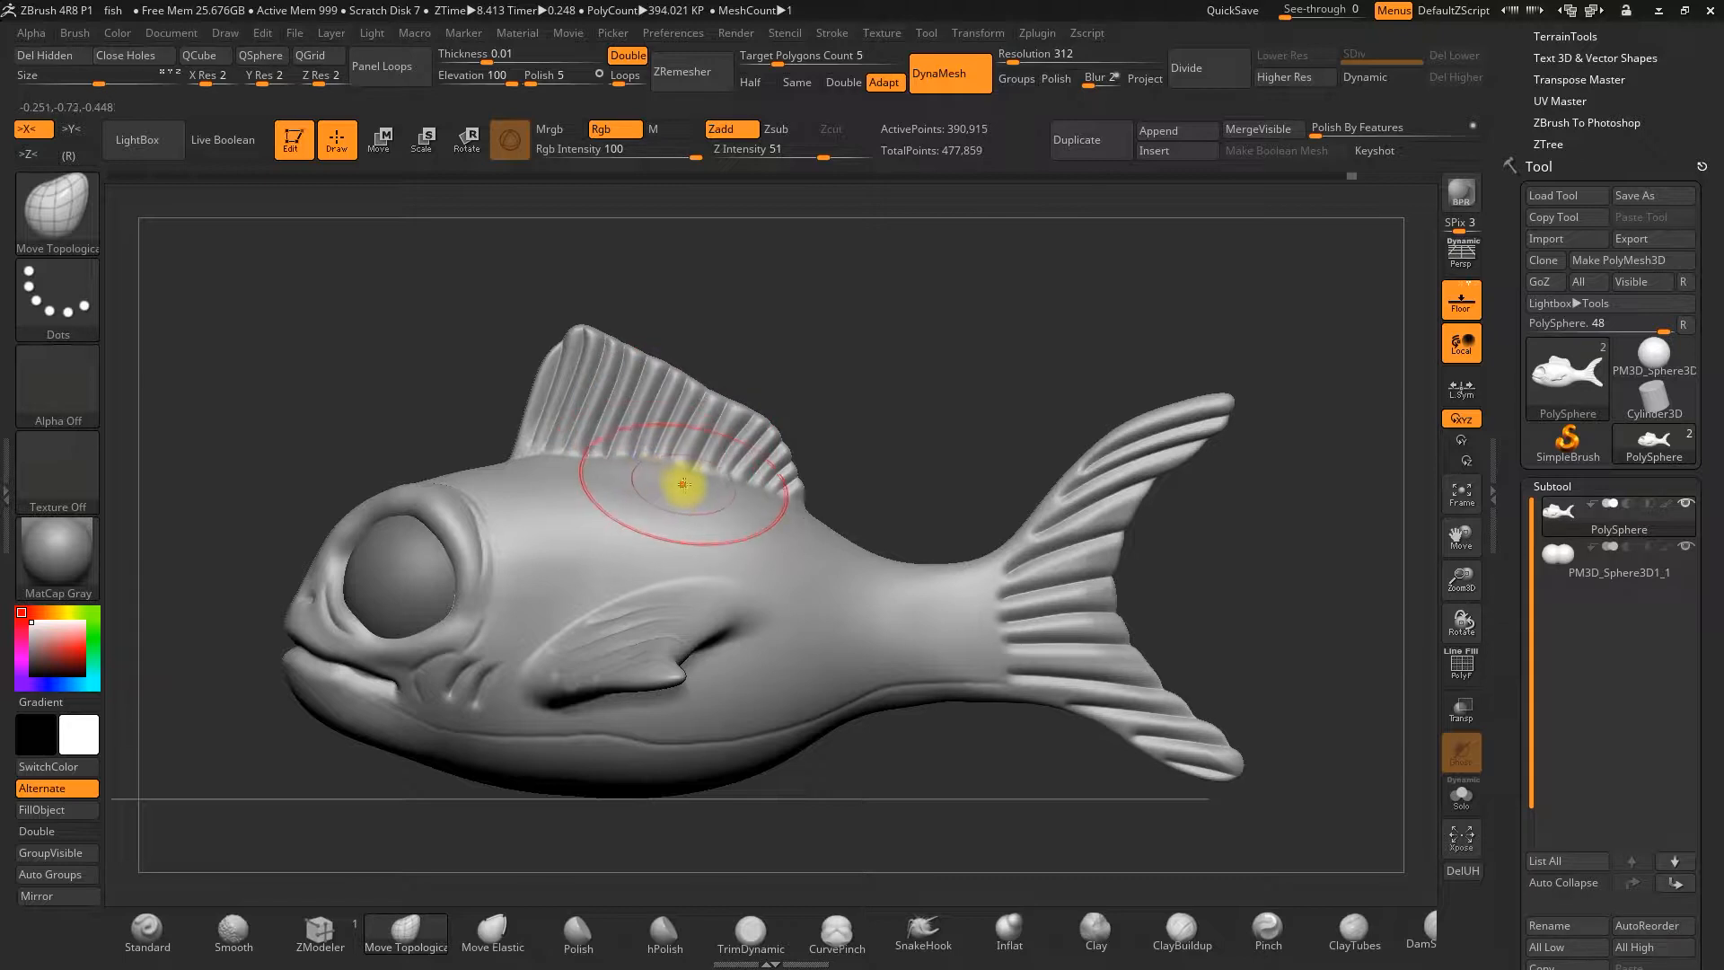
Narrow the tail base just ahead of the tail fin along its upper and lower edges with Move Topological
{"action": "left_click_drag", "start_coordinate": [925, 569], "coordinate": [925, 589]}
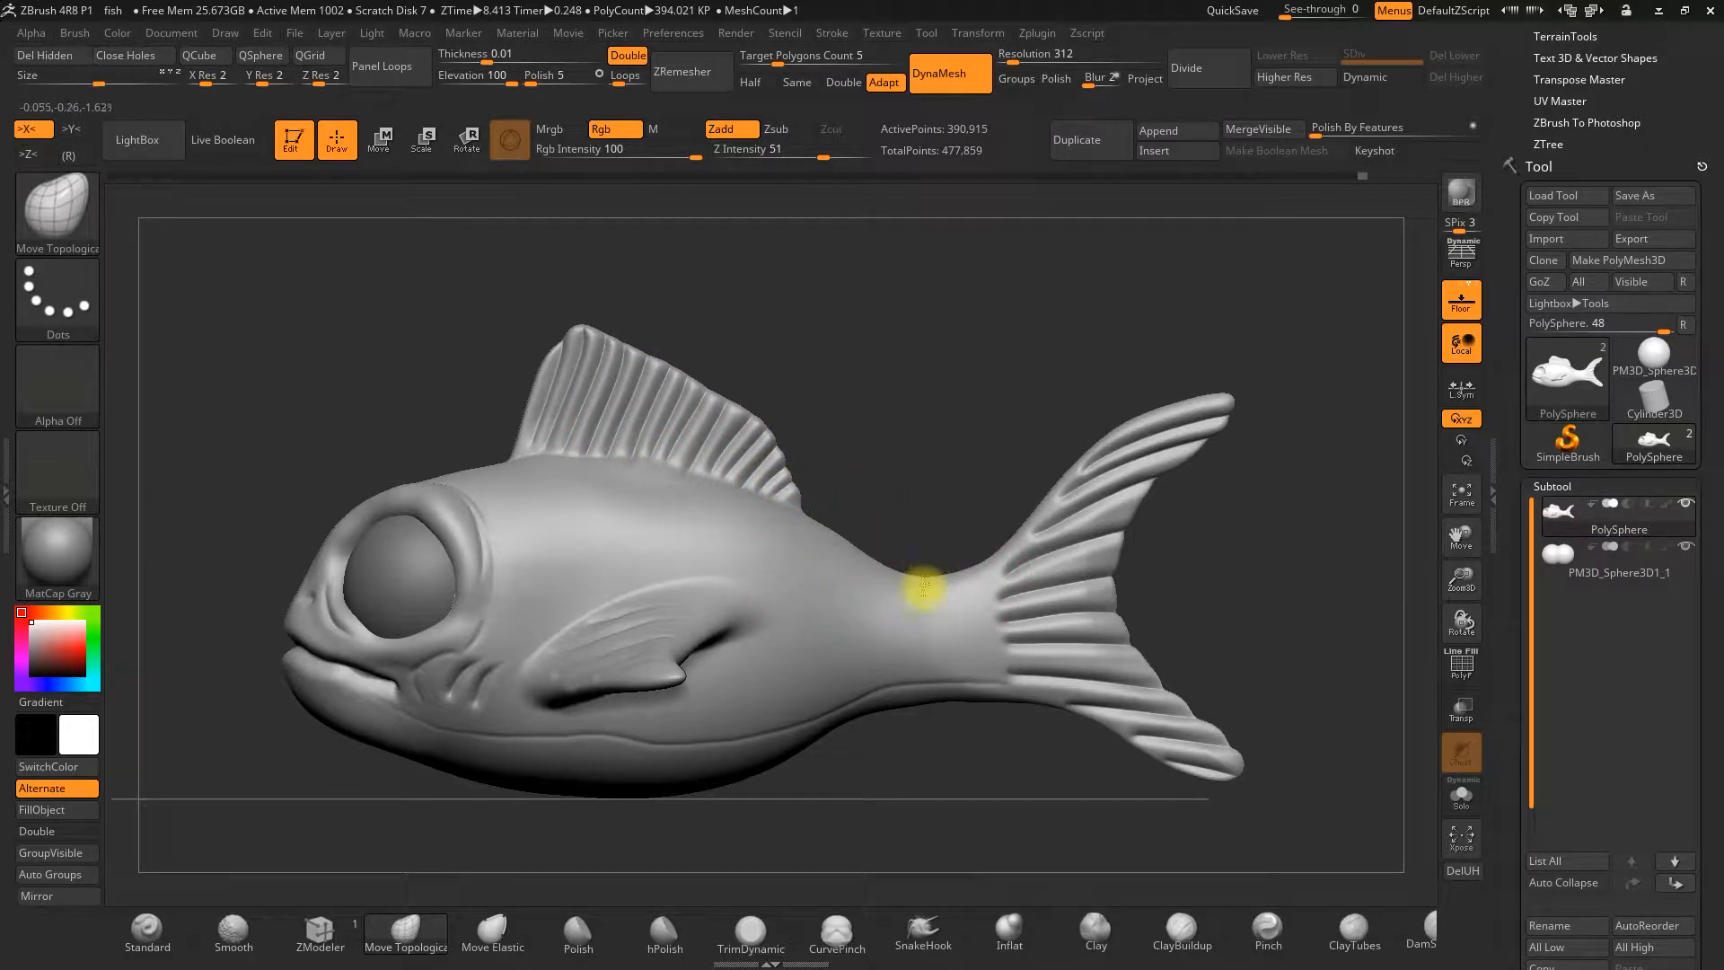
{"action": "left_click_drag", "start_coordinate": [945, 701], "coordinate": [941, 690]}
{"action": "left_click_drag", "start_coordinate": [962, 524], "coordinate": [885, 550]}
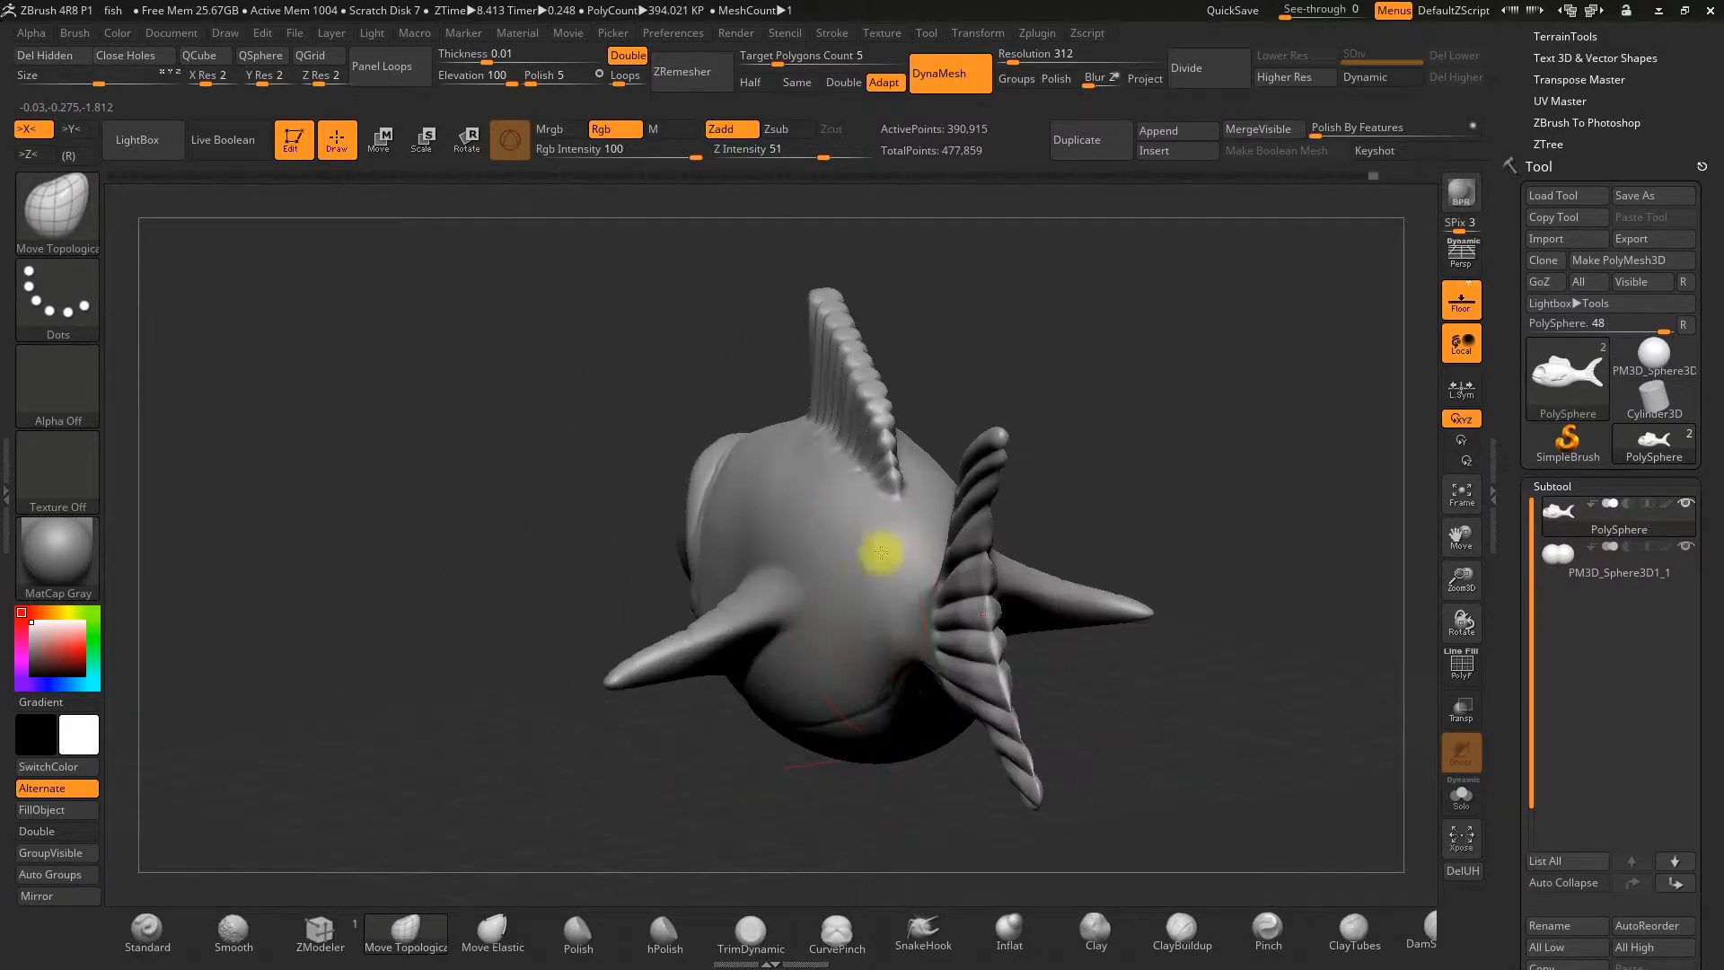
Push in the body's flanks around the pectoral fins from above with a much larger Move Topological brush
{"action": "mouse_move", "coordinate": [1152, 553]}
{"action": "left_mouse_down"}
{"action": "mouse_move", "coordinate": [997, 607]}
{"action": "mouse_move", "coordinate": [692, 546]}
{"action": "mouse_move", "coordinate": [764, 522]}
{"action": "left_mouse_up"}
{"action": "key", "text": "space"}
{"action": "left_click_drag", "start_coordinate": [1068, 404], "coordinate": [1003, 520], "text": "shift"}
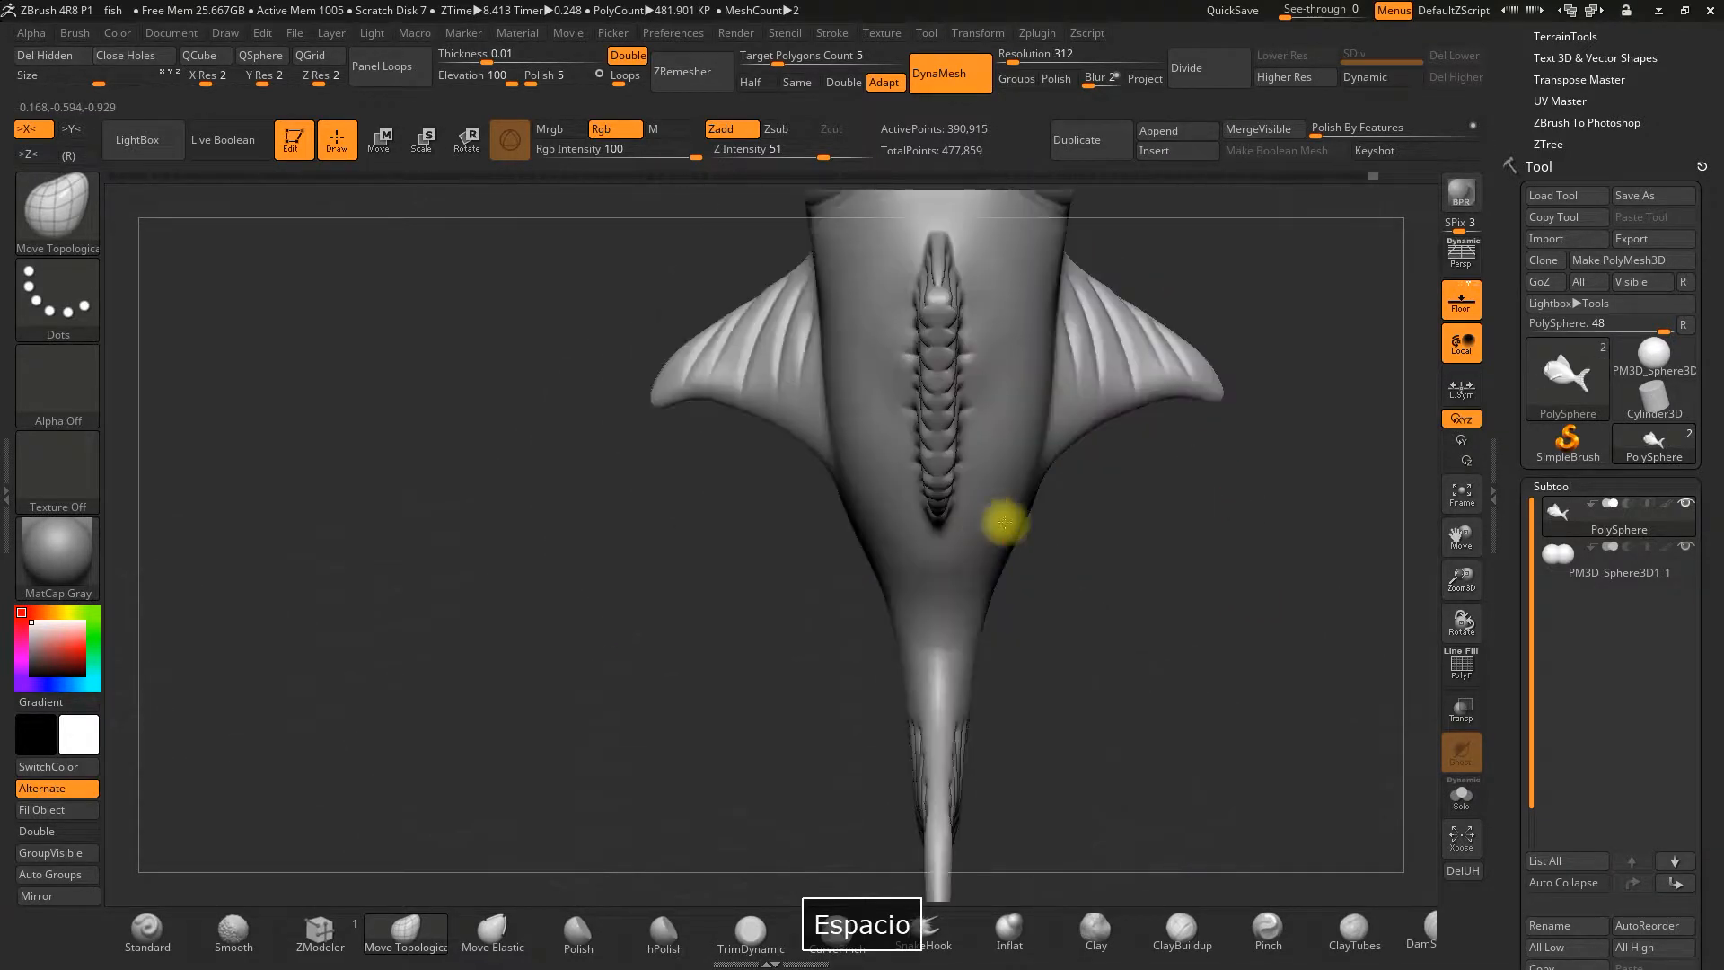
{"action": "left_click_drag", "start_coordinate": [1214, 492], "coordinate": [1070, 660], "text": "alt"}
{"action": "key", "text": "space"}
{"action": "left_click_drag", "start_coordinate": [1150, 535], "coordinate": [1166, 532]}
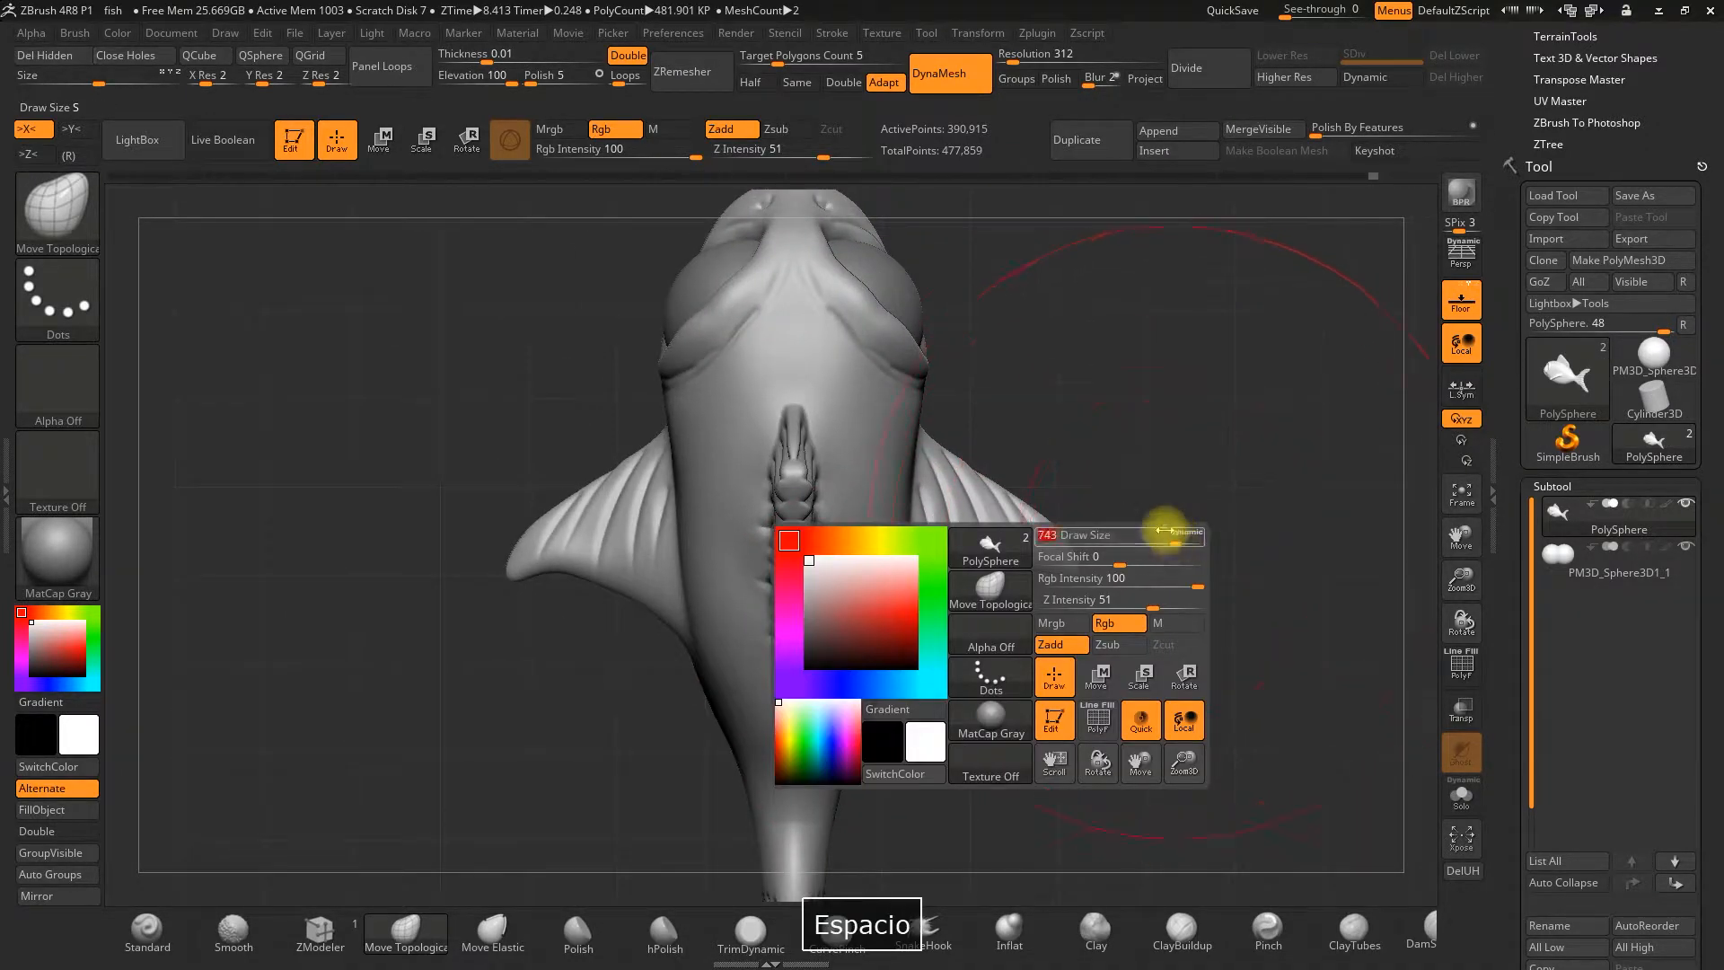
{"action": "left_click_drag", "start_coordinate": [910, 528], "coordinate": [884, 558]}
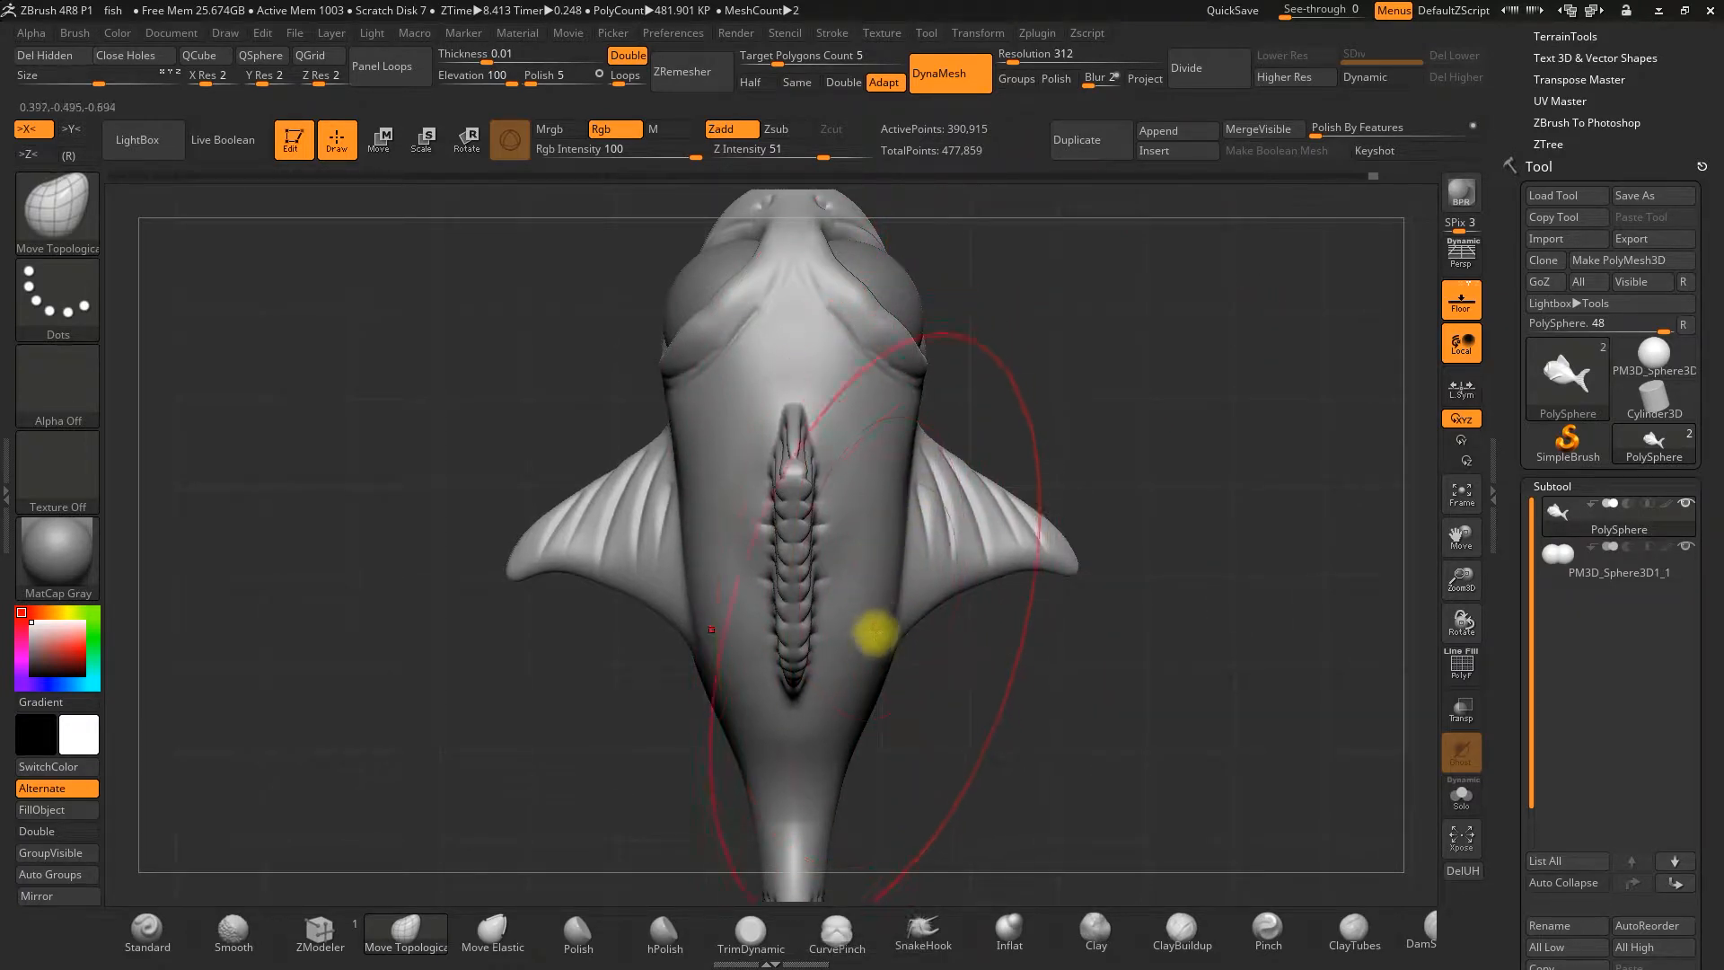
{"action": "mouse_move", "coordinate": [1014, 689]}
{"action": "left_mouse_down"}
{"action": "mouse_move", "coordinate": [908, 696]}
{"action": "mouse_move", "coordinate": [981, 719]}
{"action": "mouse_move", "coordinate": [1015, 685]}
{"action": "left_mouse_up"}
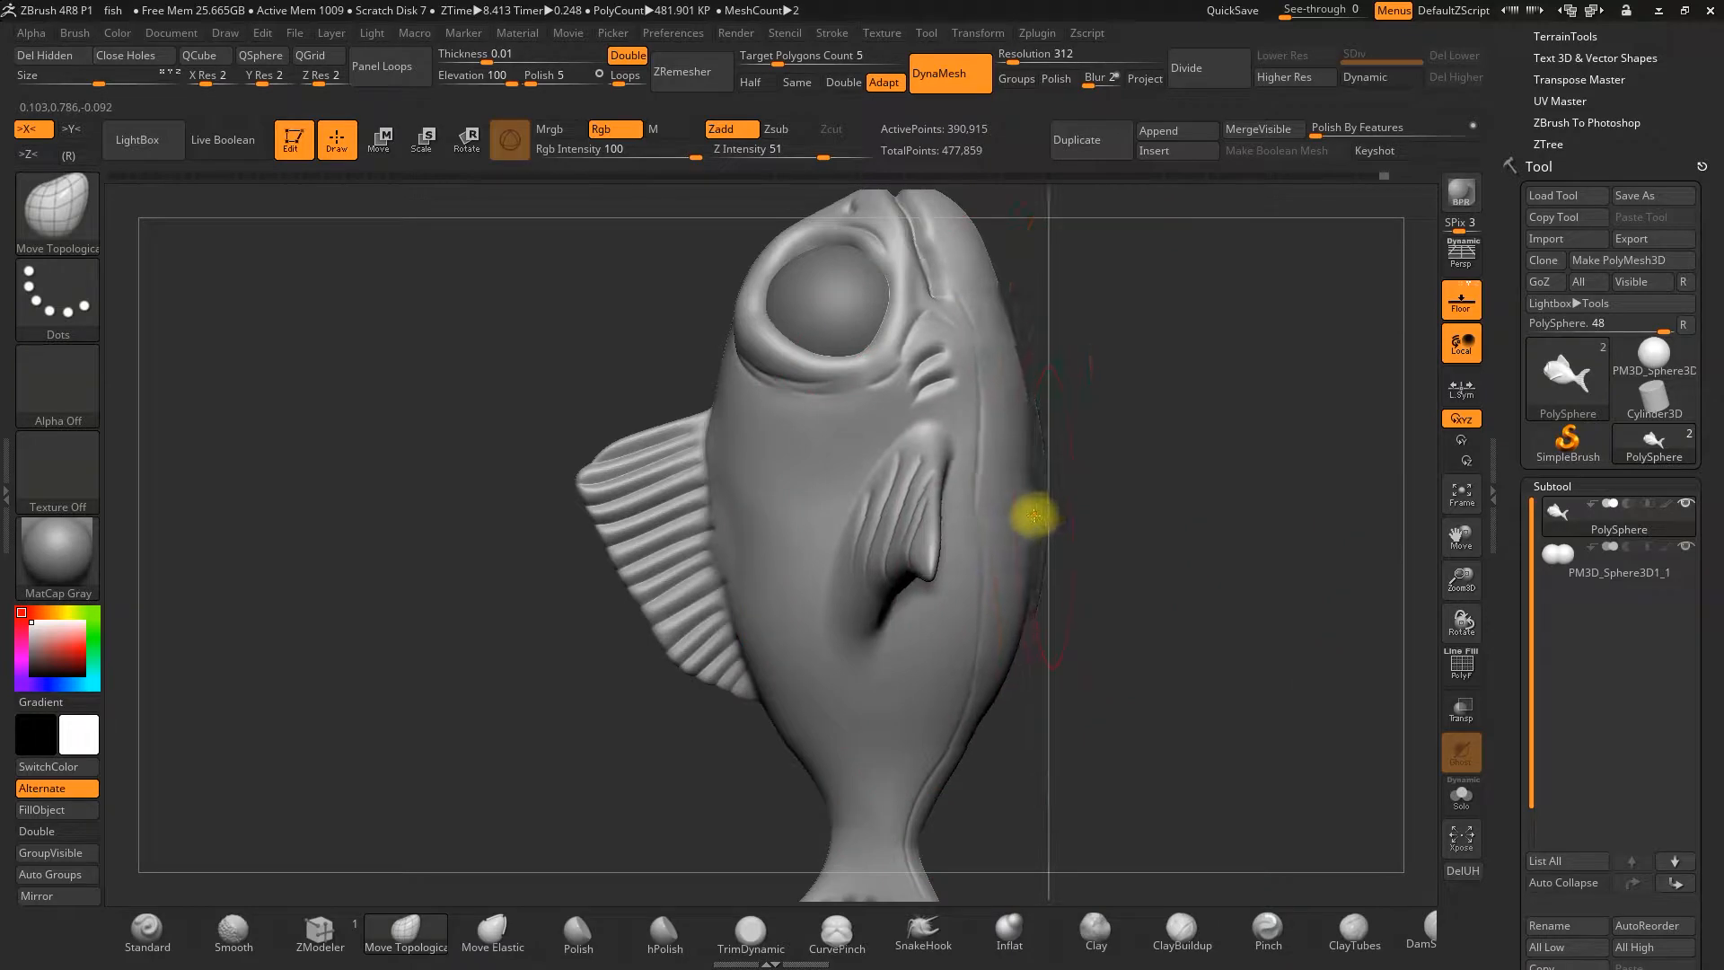
Examine the reshaped fish's overall proportions from several angles and distances
{"action": "mouse_move", "coordinate": [1055, 534]}
{"action": "left_mouse_down"}
{"action": "mouse_move", "coordinate": [1089, 564]}
{"action": "mouse_move", "coordinate": [1262, 446]}
{"action": "mouse_move", "coordinate": [1074, 446]}
{"action": "mouse_move", "coordinate": [1052, 416]}
{"action": "mouse_move", "coordinate": [1134, 466]}
{"action": "left_mouse_up"}
{"action": "key", "text": "space"}
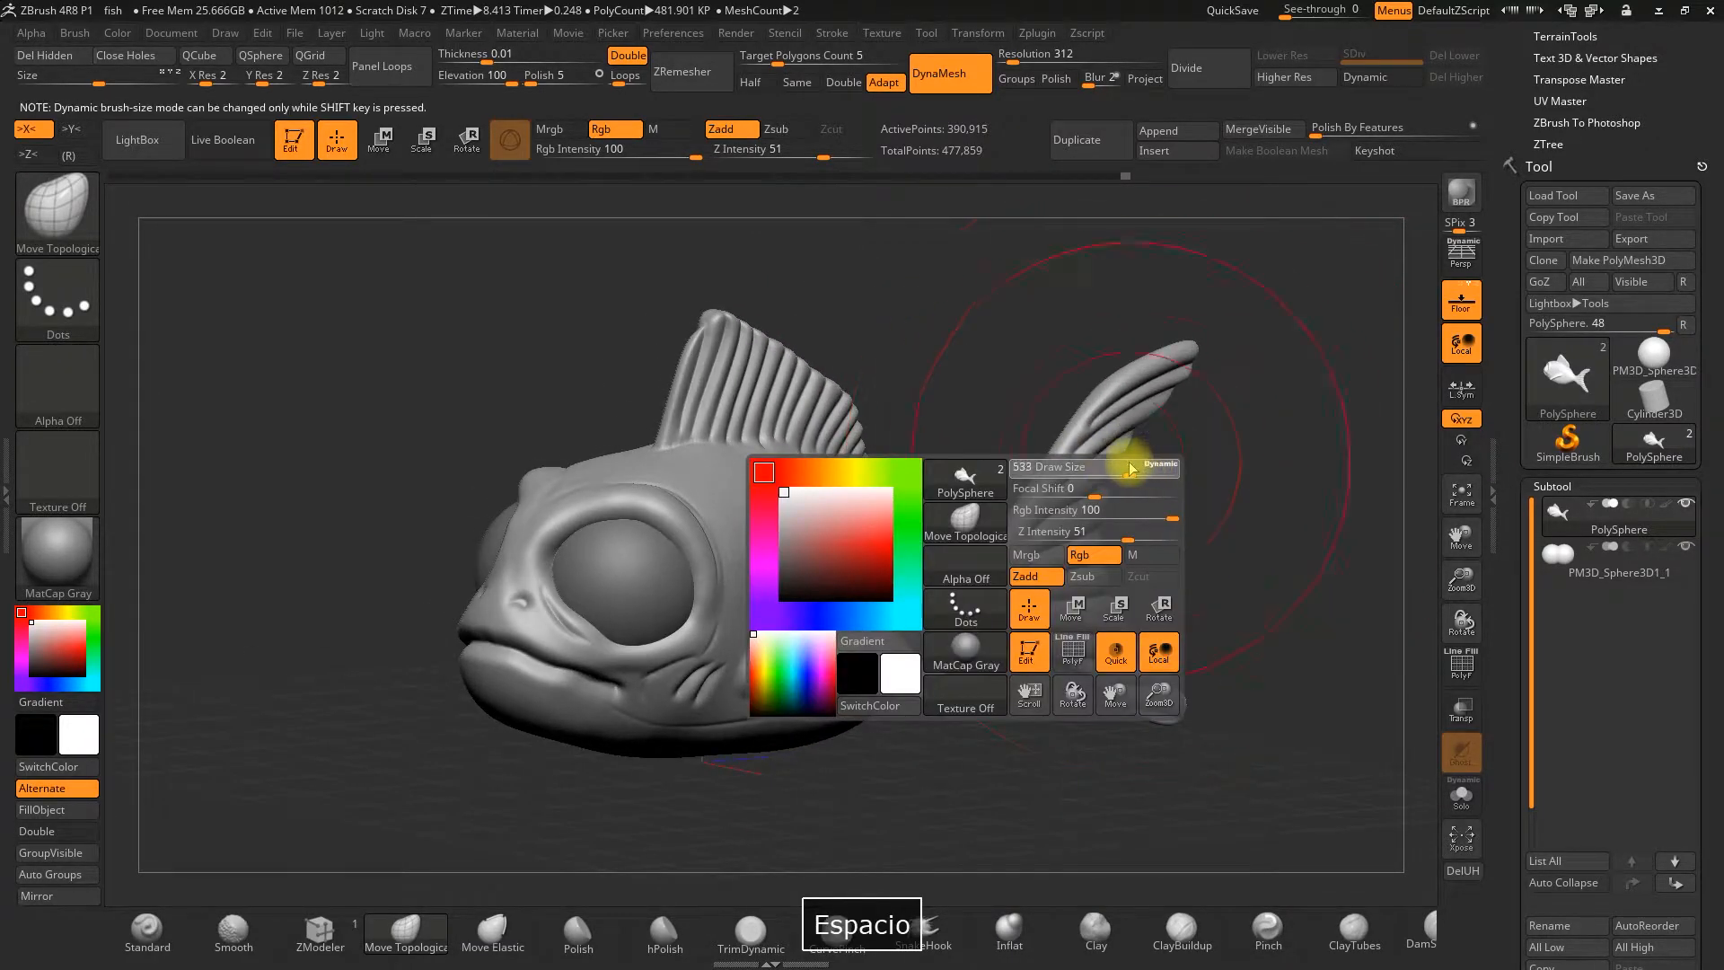
{"action": "left_click_drag", "start_coordinate": [1459, 584], "coordinate": [1431, 526]}
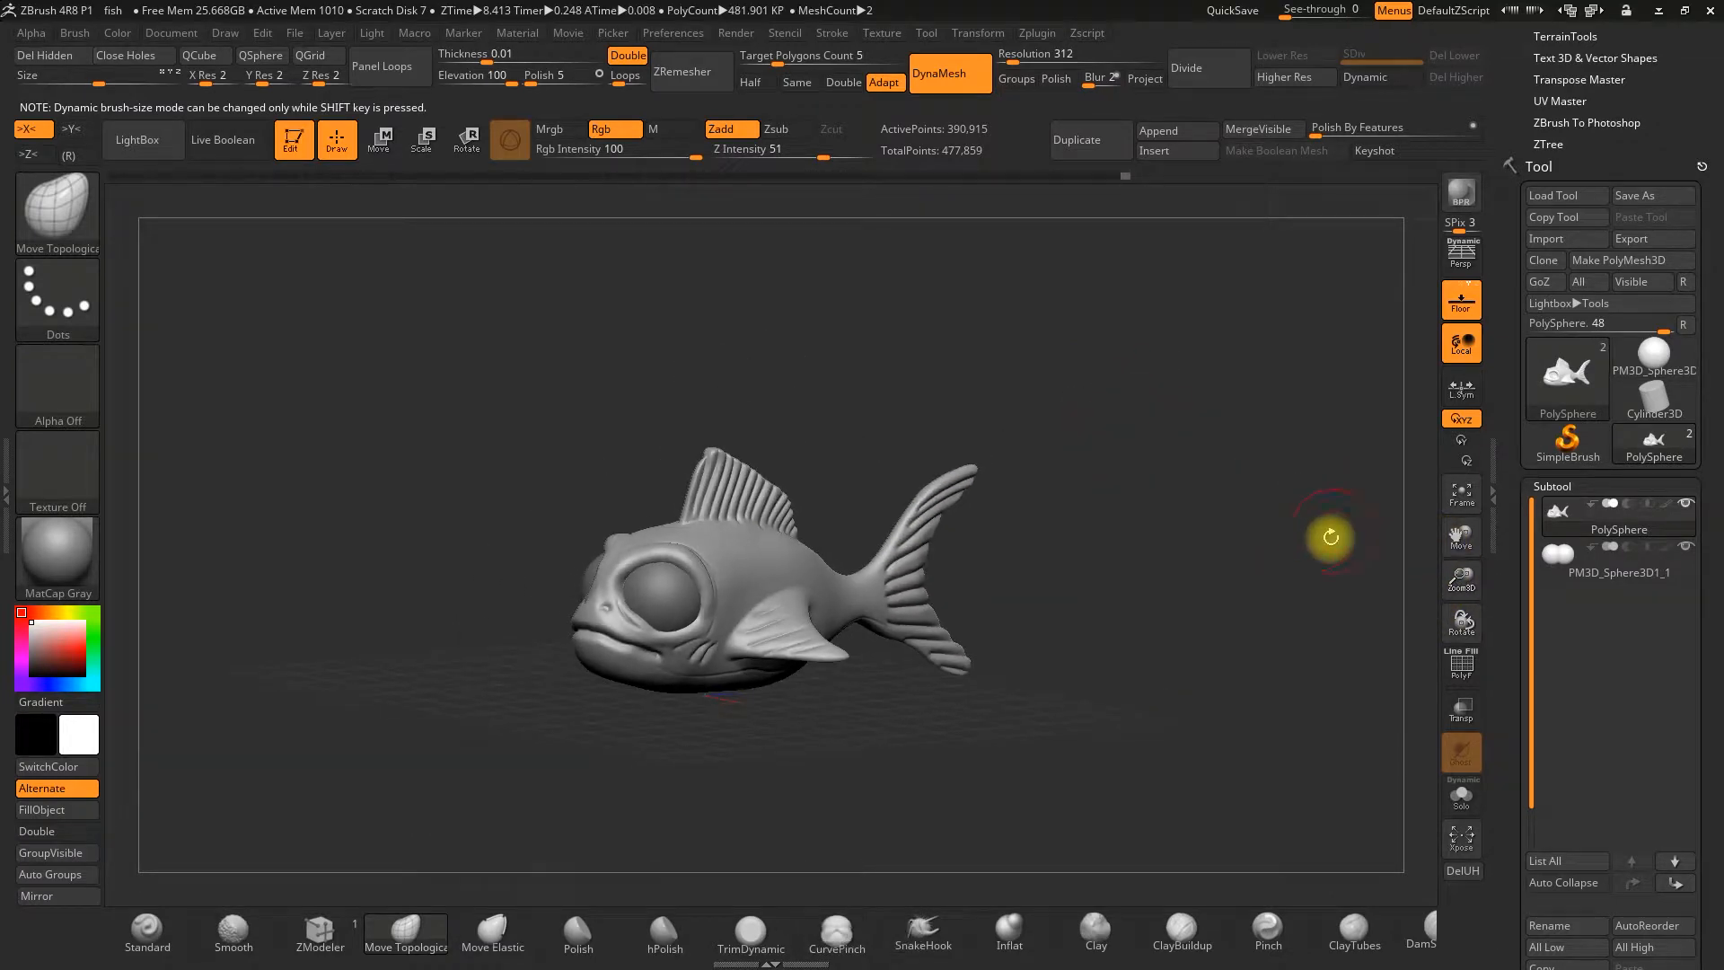
{"action": "left_click_drag", "start_coordinate": [1266, 547], "coordinate": [1257, 548], "text": "shift"}
{"action": "left_click_drag", "start_coordinate": [1445, 589], "coordinate": [1433, 632]}
{"action": "left_click_drag", "start_coordinate": [920, 364], "coordinate": [1008, 436]}
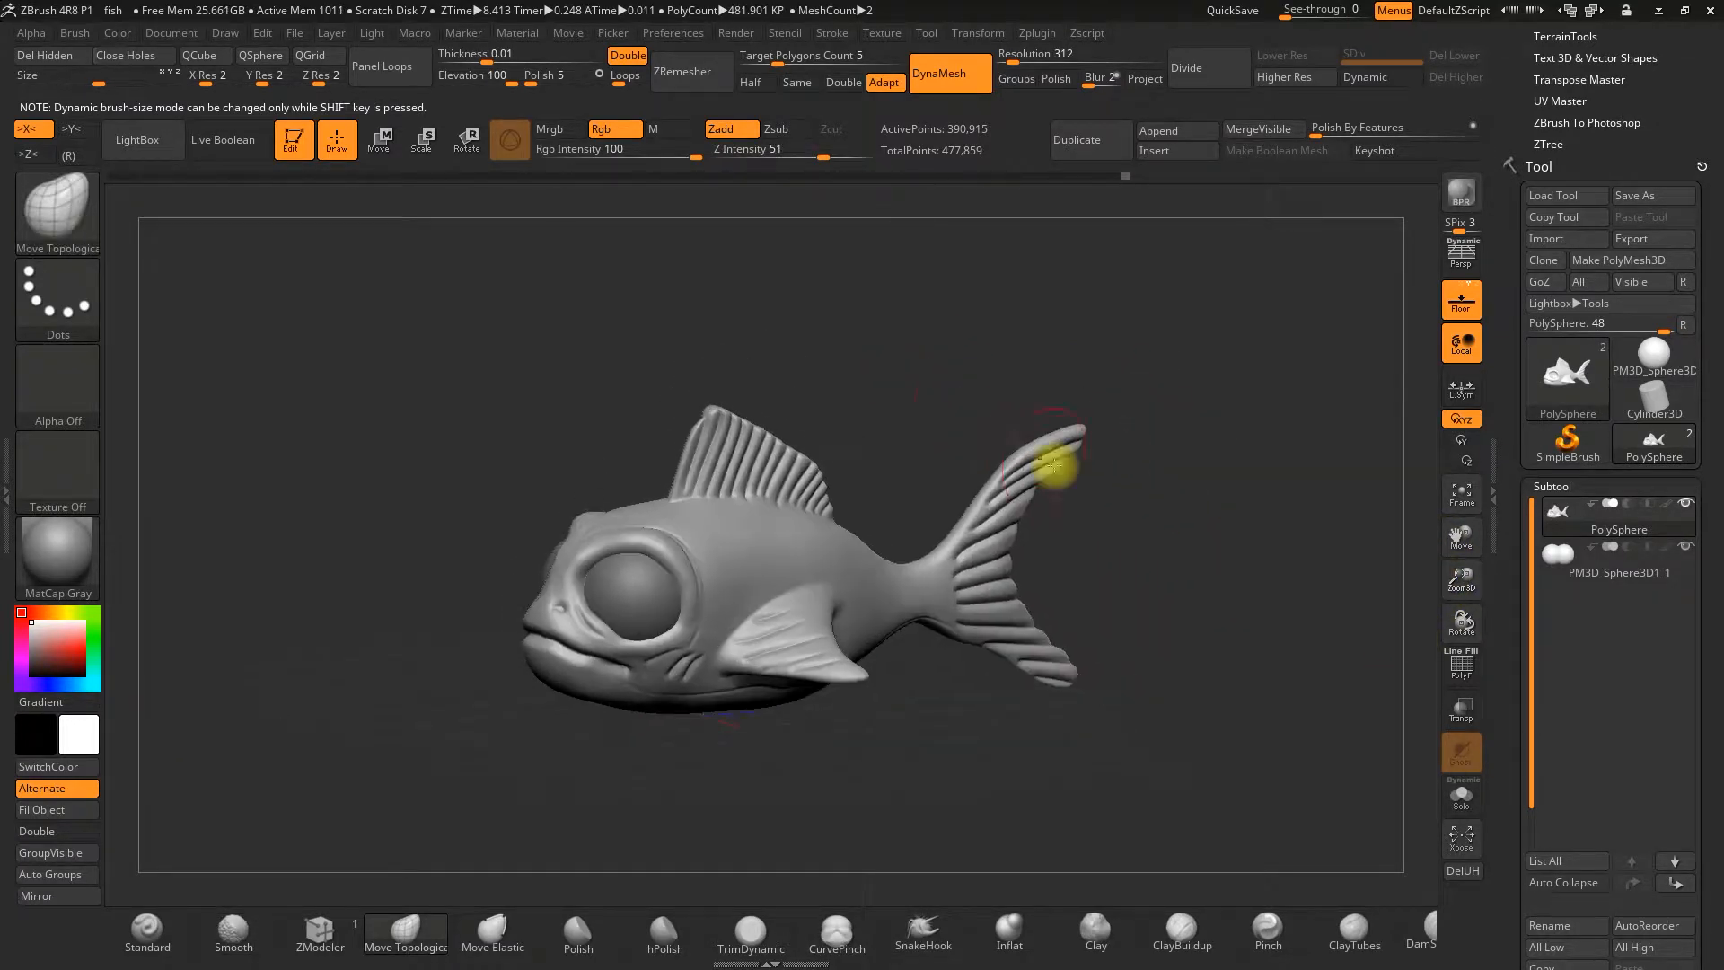
{"action": "left_click_drag", "start_coordinate": [1459, 619], "coordinate": [1447, 638]}
{"action": "left_click_drag", "start_coordinate": [1335, 566], "coordinate": [1266, 462]}
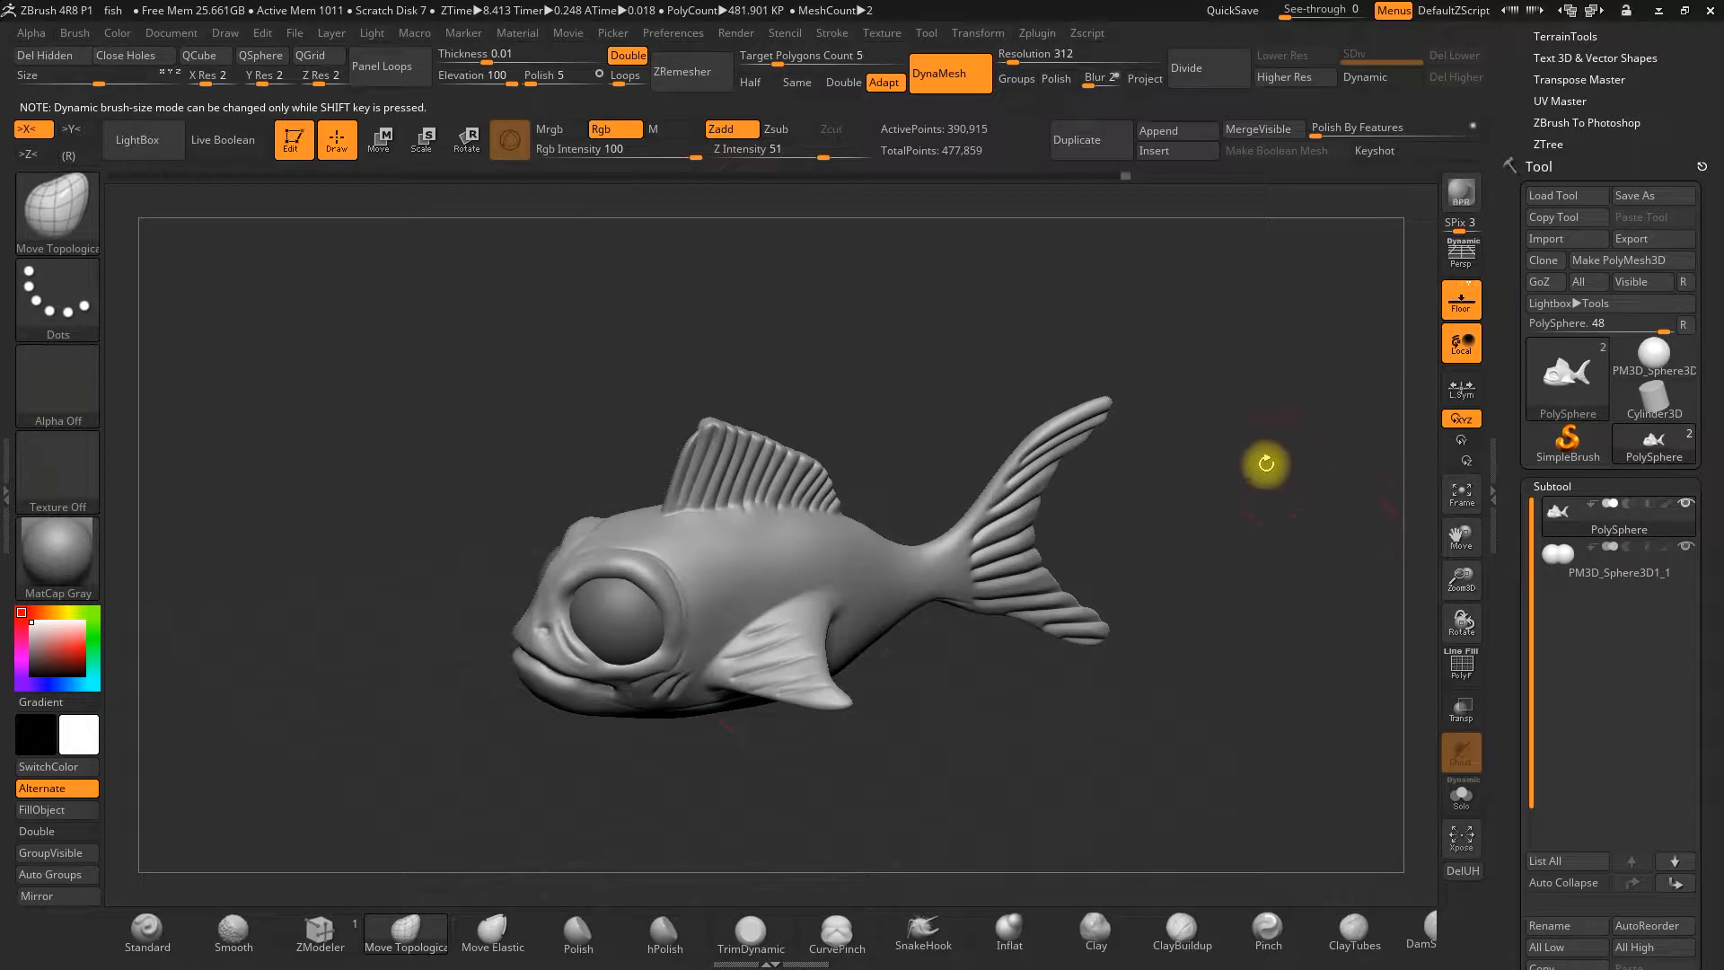
Examine the fish's polygon wireframe and the mesh details of its body subtool
{"action": "left_click", "coordinate": [1458, 665]}
{"action": "left_click_drag", "start_coordinate": [988, 404], "coordinate": [1200, 540]}
{"action": "left_click", "coordinate": [1461, 669]}
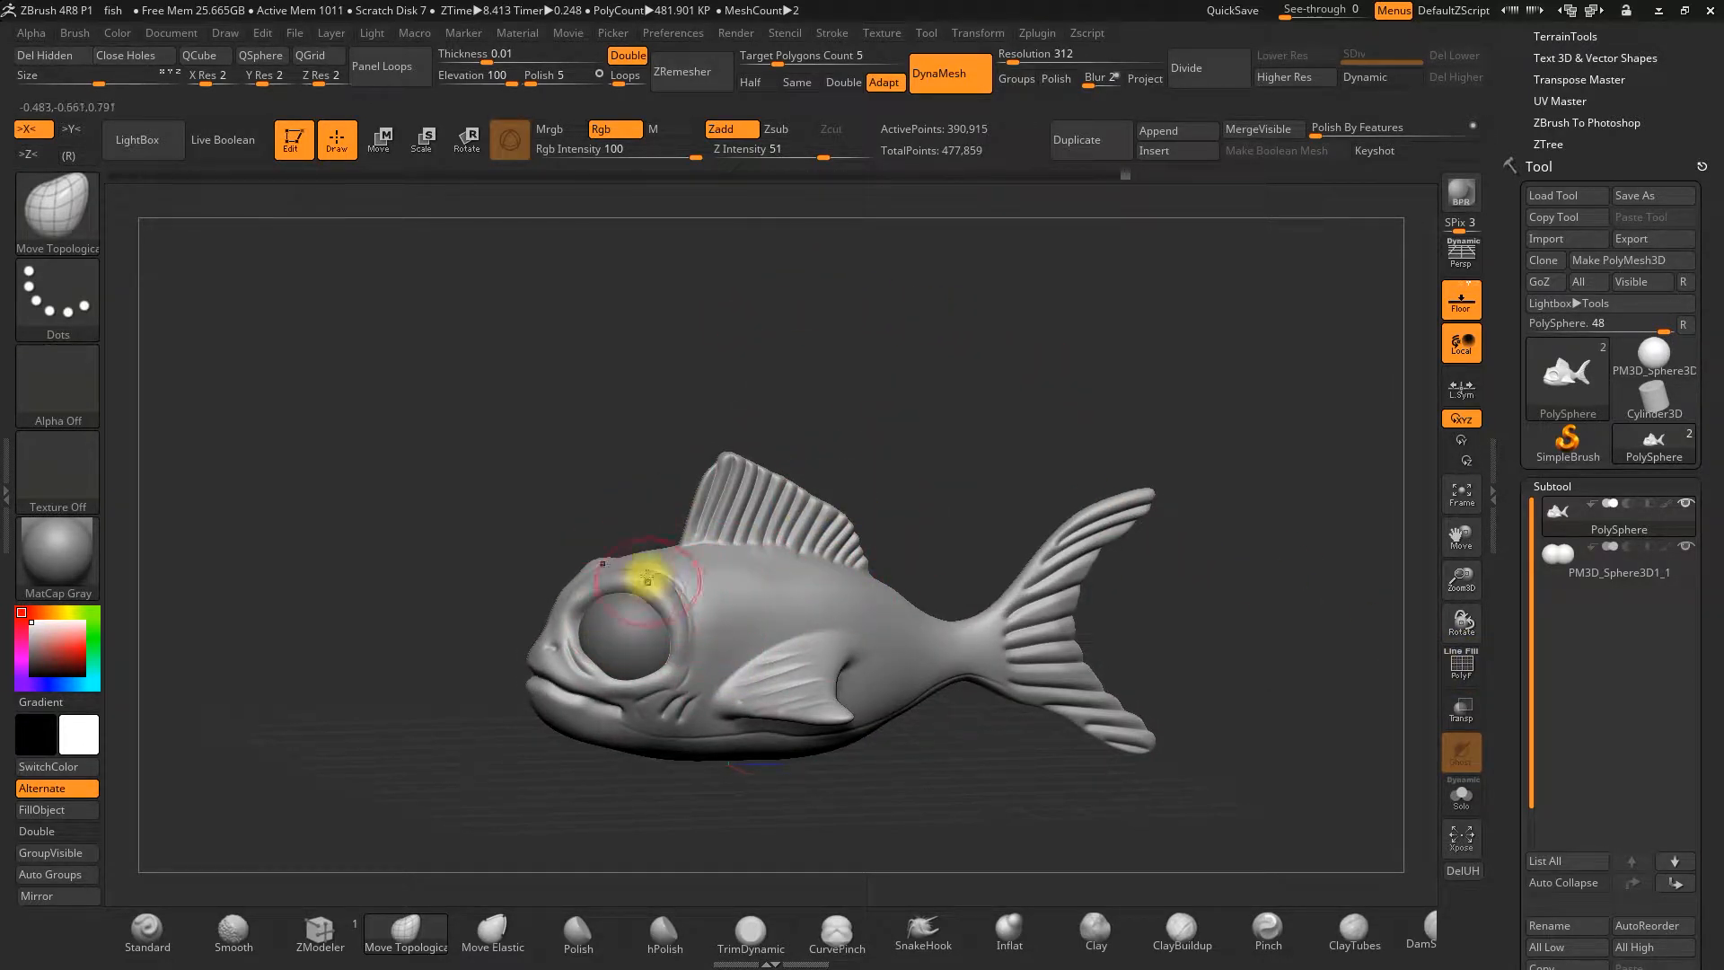
{"action": "mouse_move", "coordinate": [504, 468]}
{"action": "left_mouse_down"}
{"action": "mouse_move", "coordinate": [509, 485]}
{"action": "mouse_move", "coordinate": [508, 470]}
{"action": "left_mouse_up"}
{"action": "left_click_drag", "start_coordinate": [919, 427], "coordinate": [859, 369], "text": "alt"}
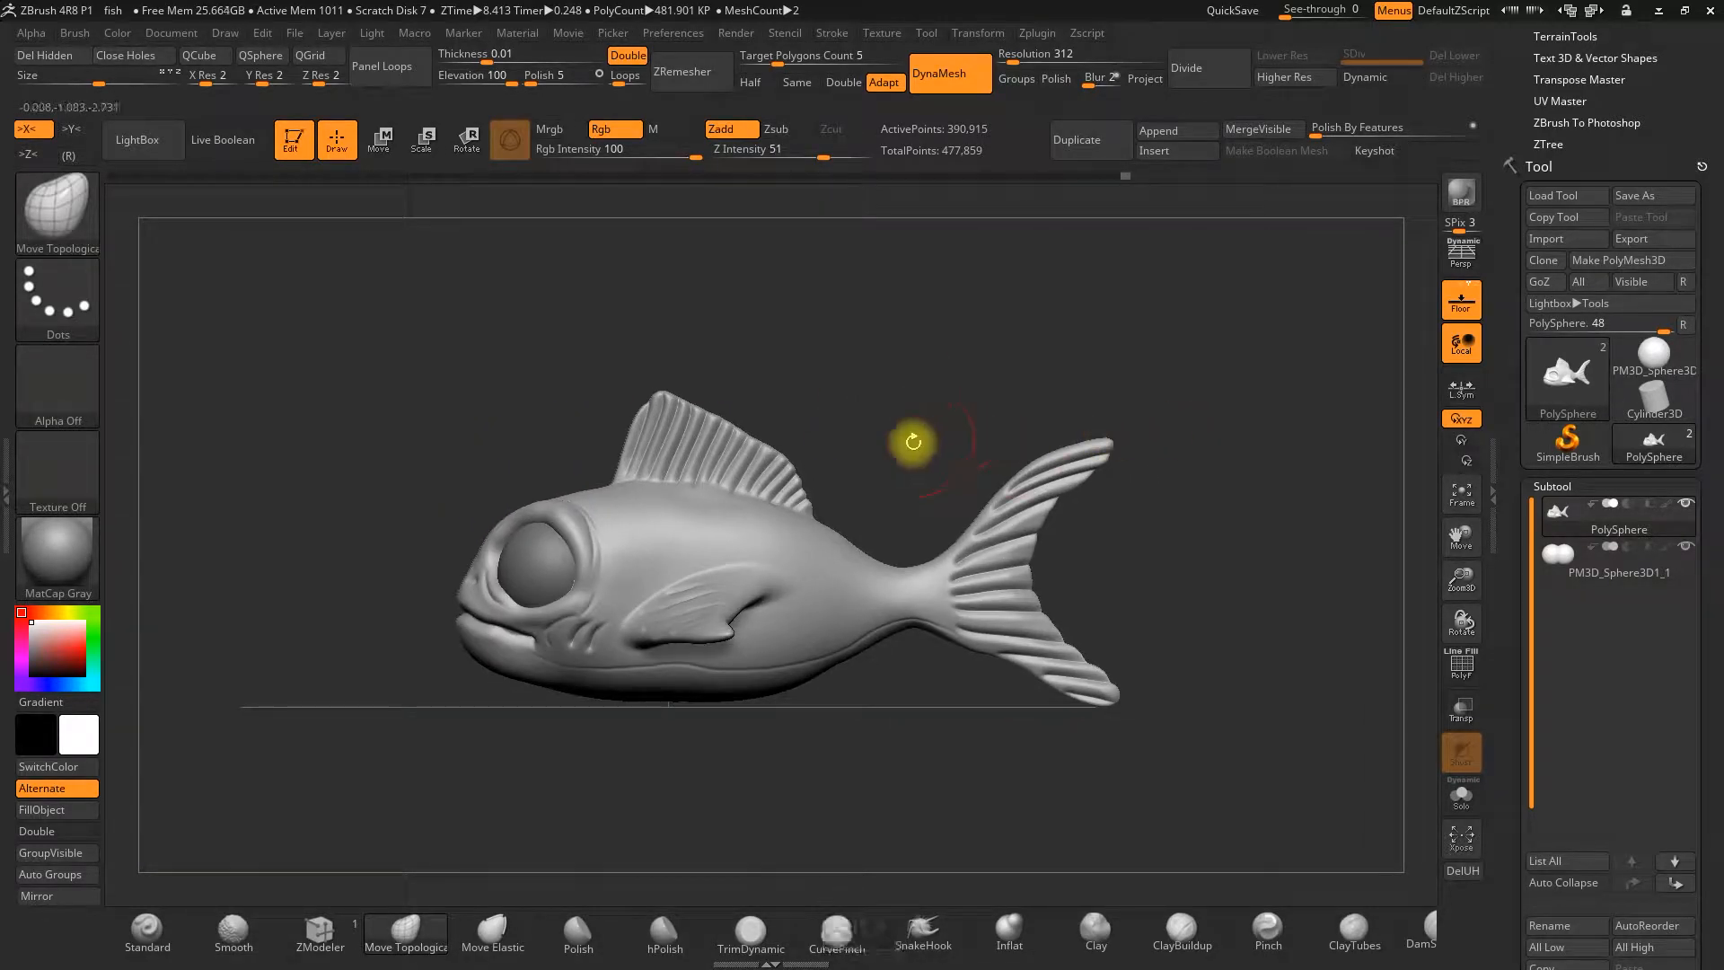
{"action": "left_click_drag", "start_coordinate": [946, 412], "coordinate": [854, 466]}
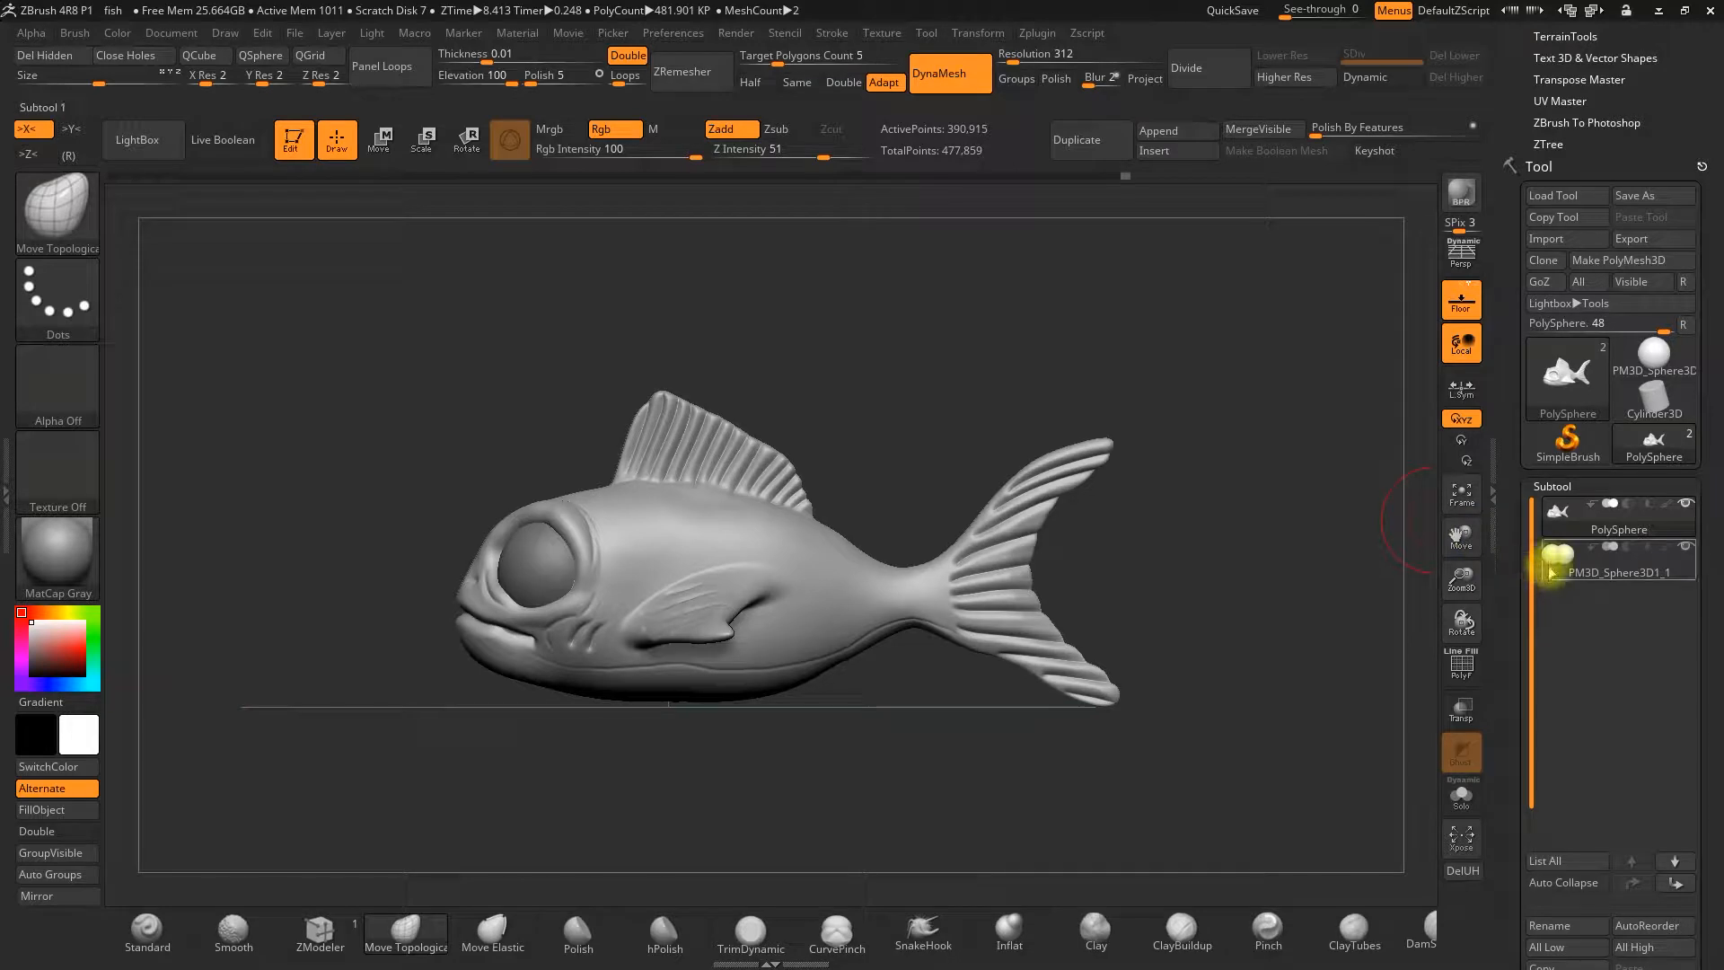
{"action": "mouse_move", "coordinate": [1562, 530]}
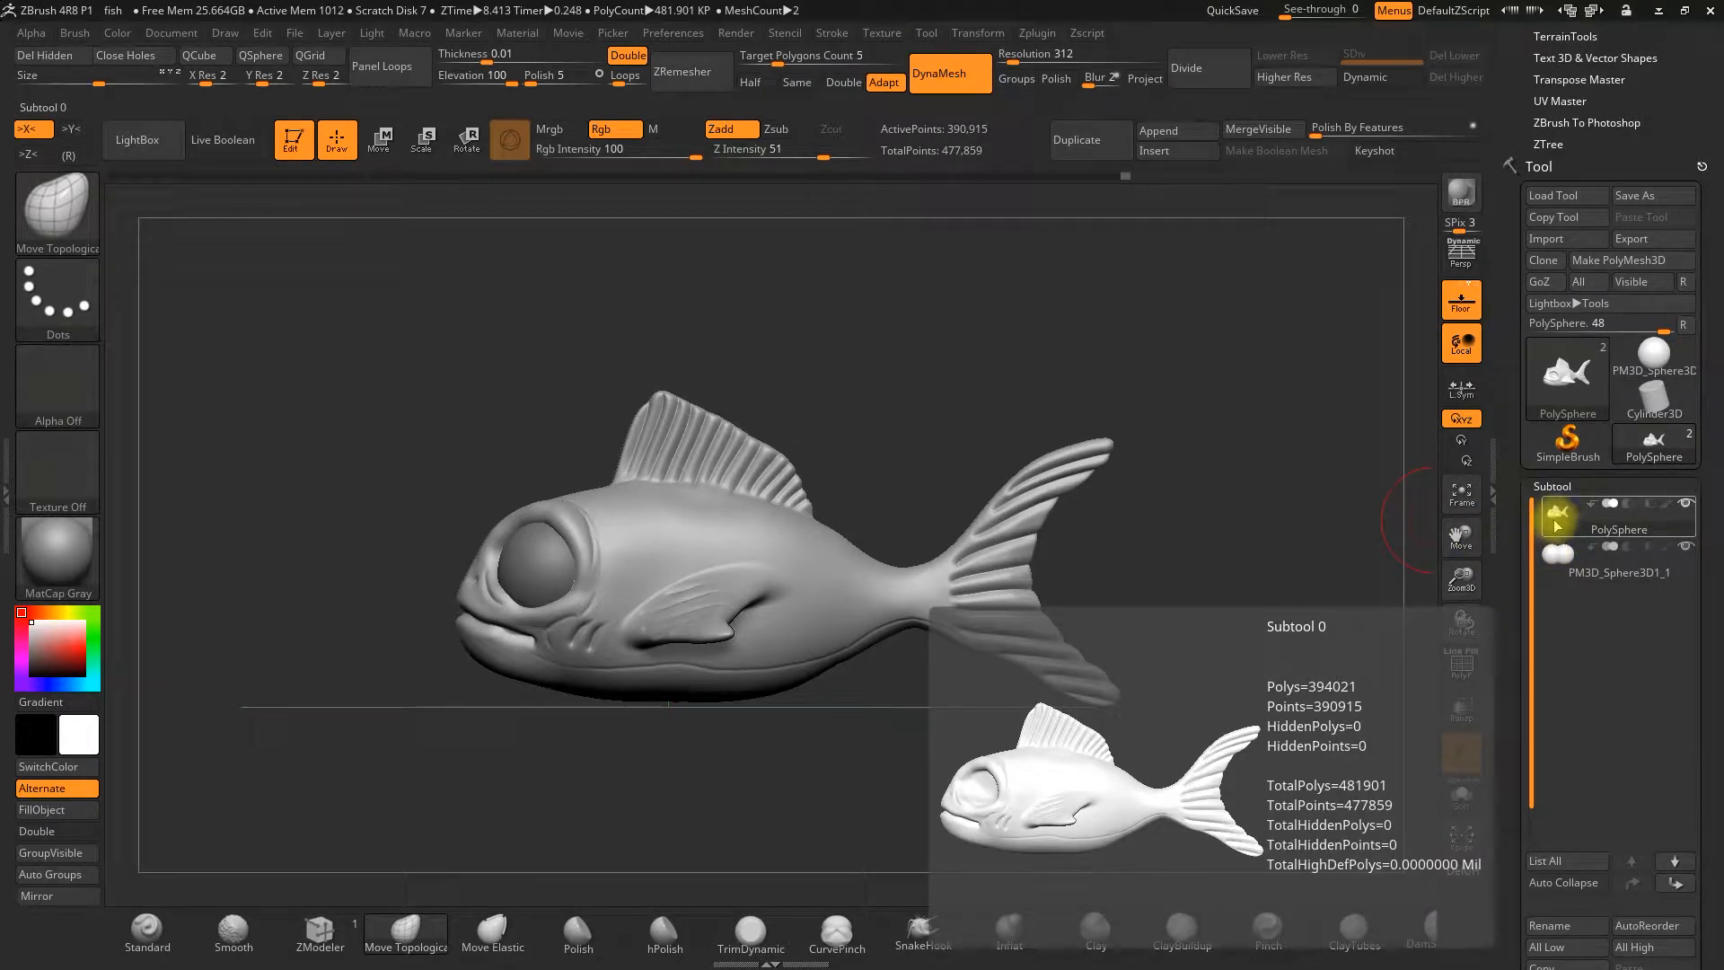
{"action": "left_click_drag", "start_coordinate": [877, 319], "coordinate": [727, 431]}
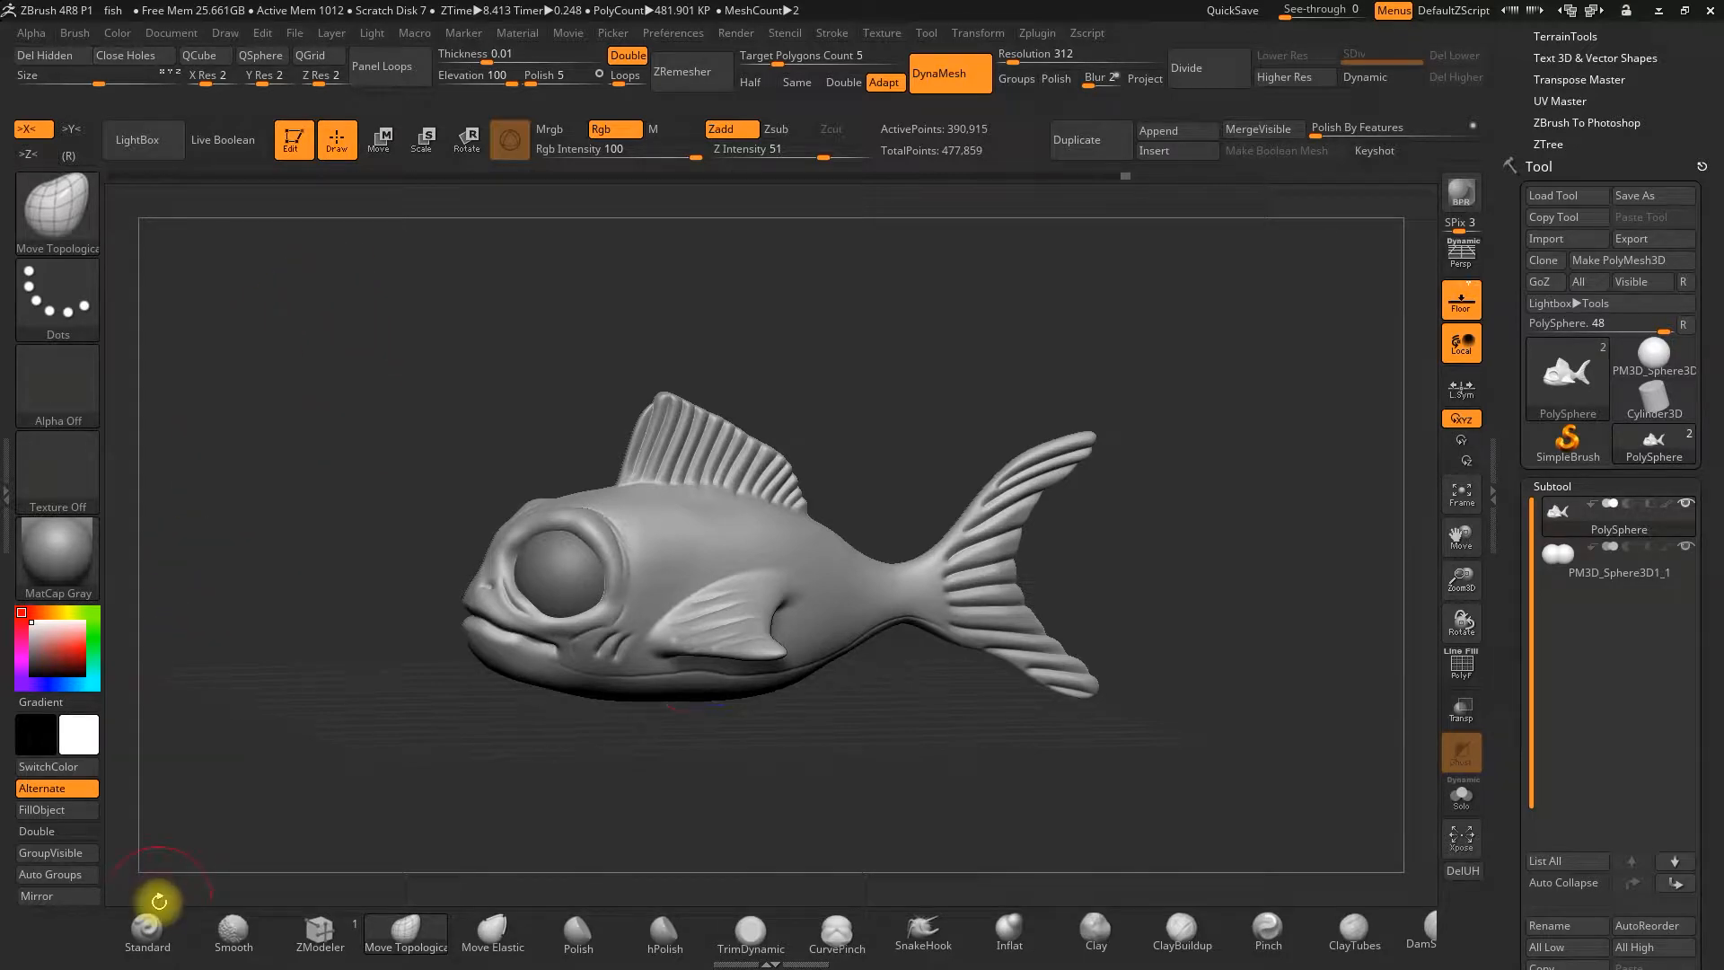
Set up the Standard brush to paint material and colour only, with Mrgb enabled and Zadd disabled
{"action": "left_click", "coordinate": [145, 925]}
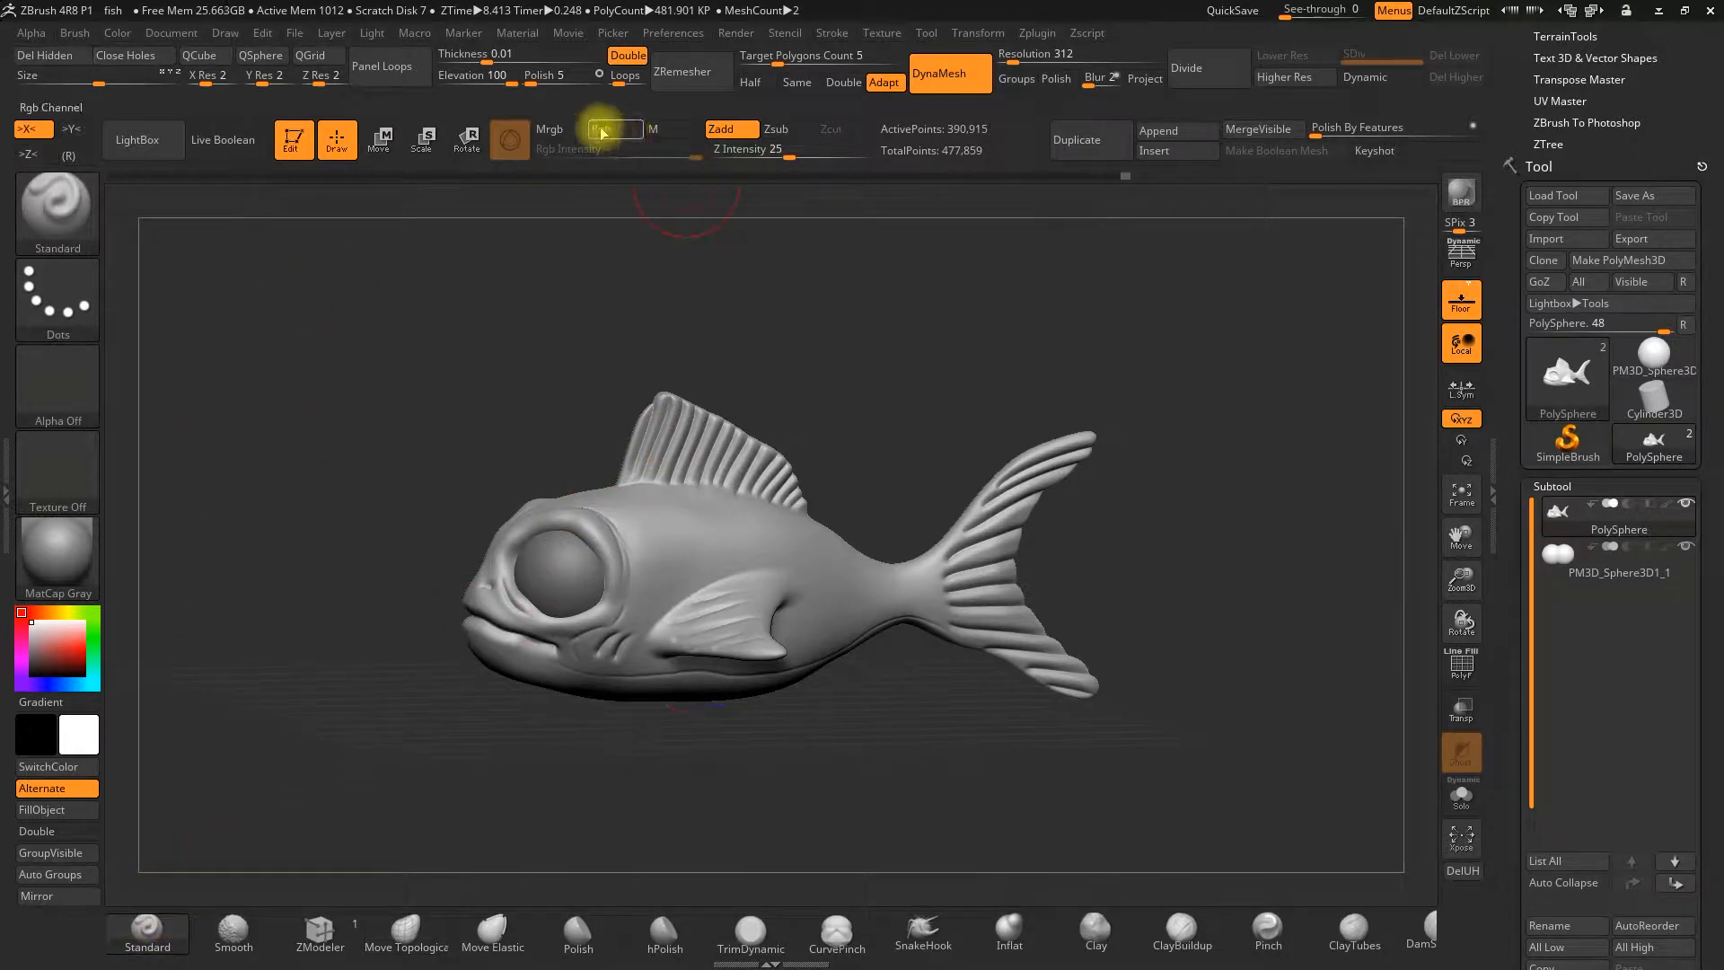
{"action": "left_click", "coordinate": [559, 135]}
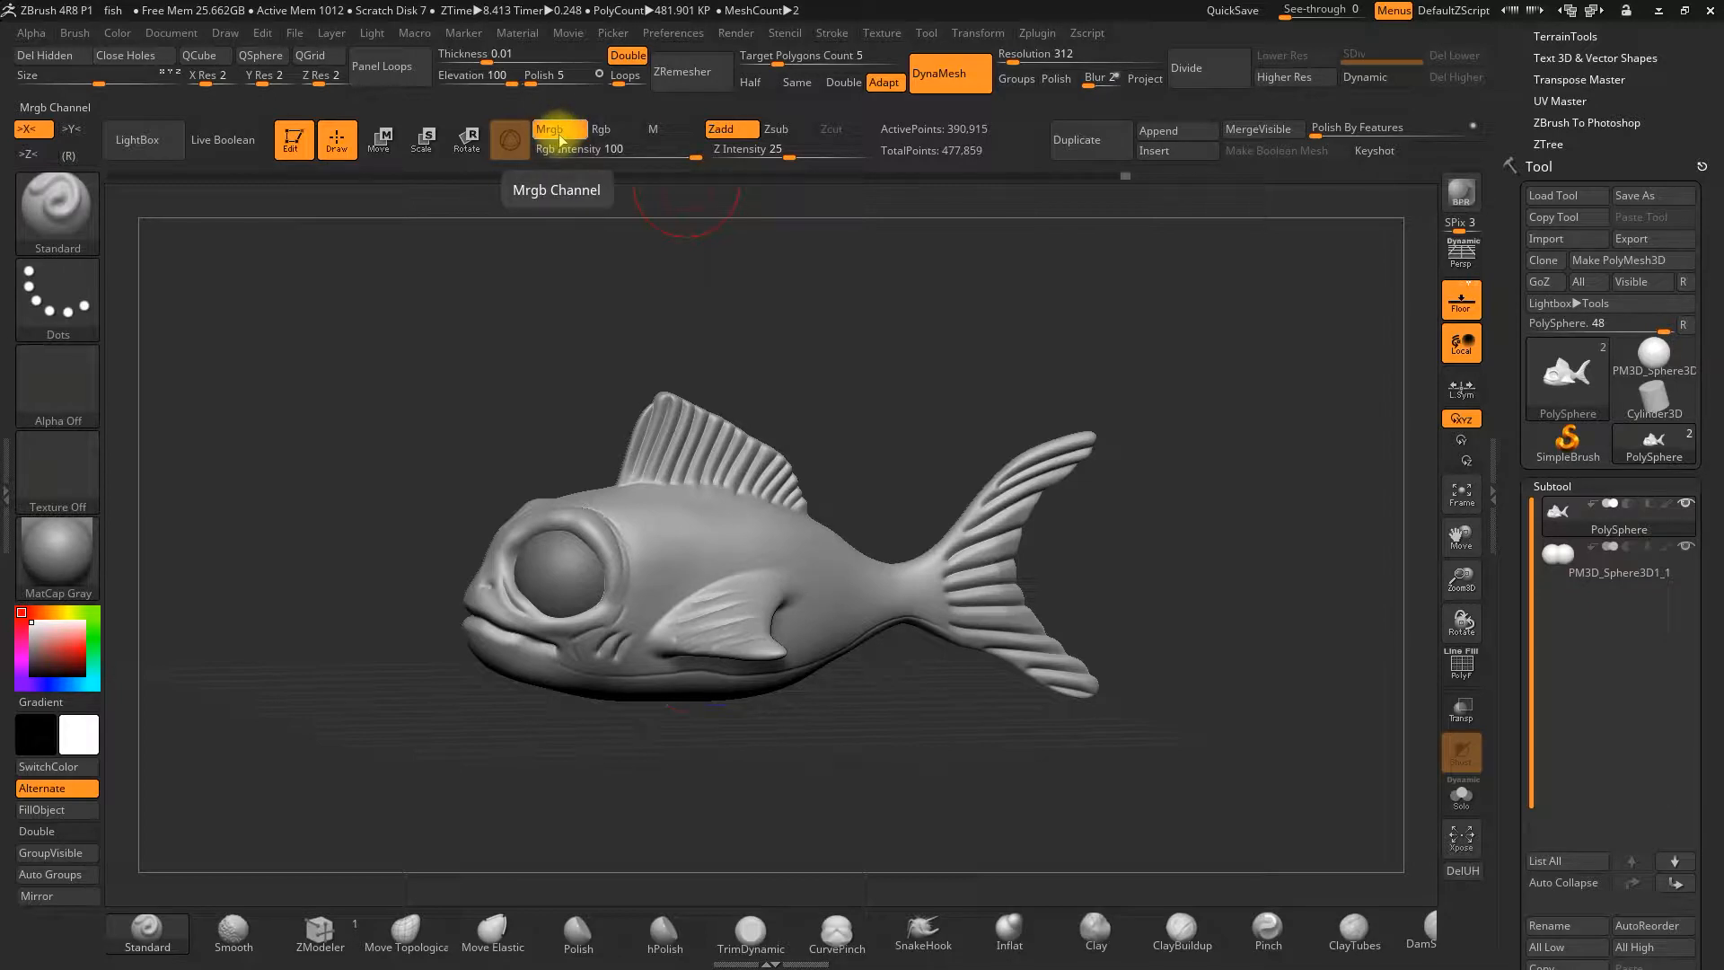
{"action": "left_click", "coordinate": [728, 133]}
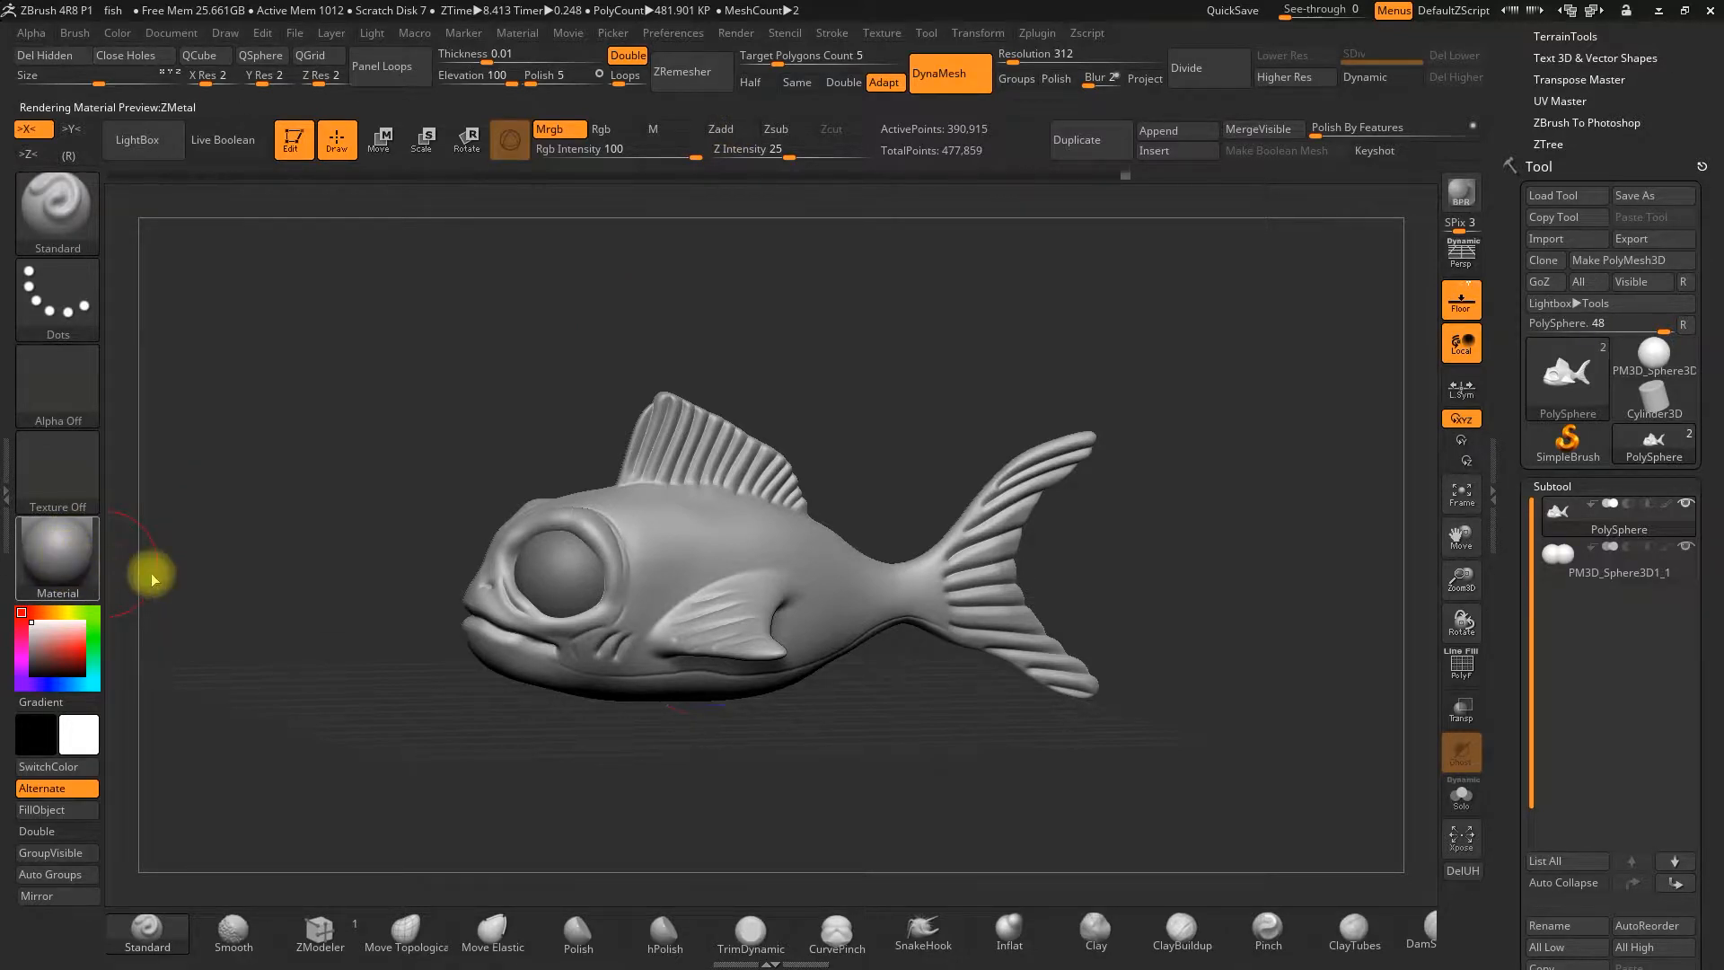
Fill the fish's body with the MatCap Skin06 material and a golden yellow colour
{"action": "left_click", "coordinate": [67, 574]}
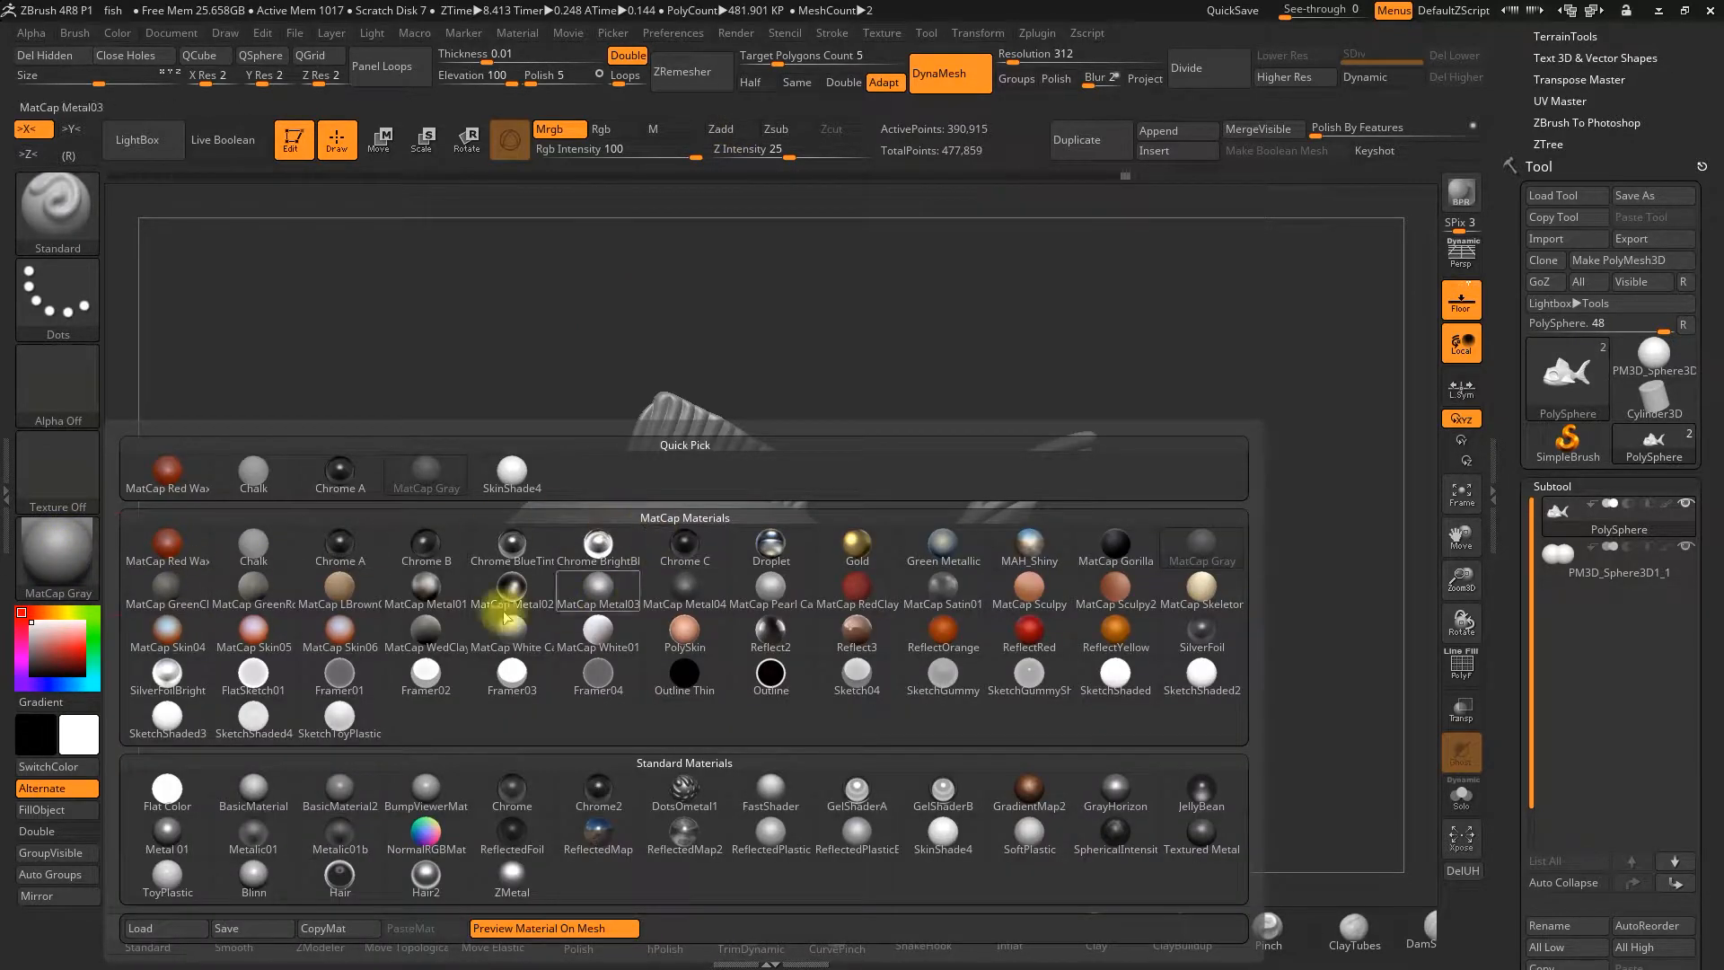
{"action": "left_click", "coordinate": [324, 633]}
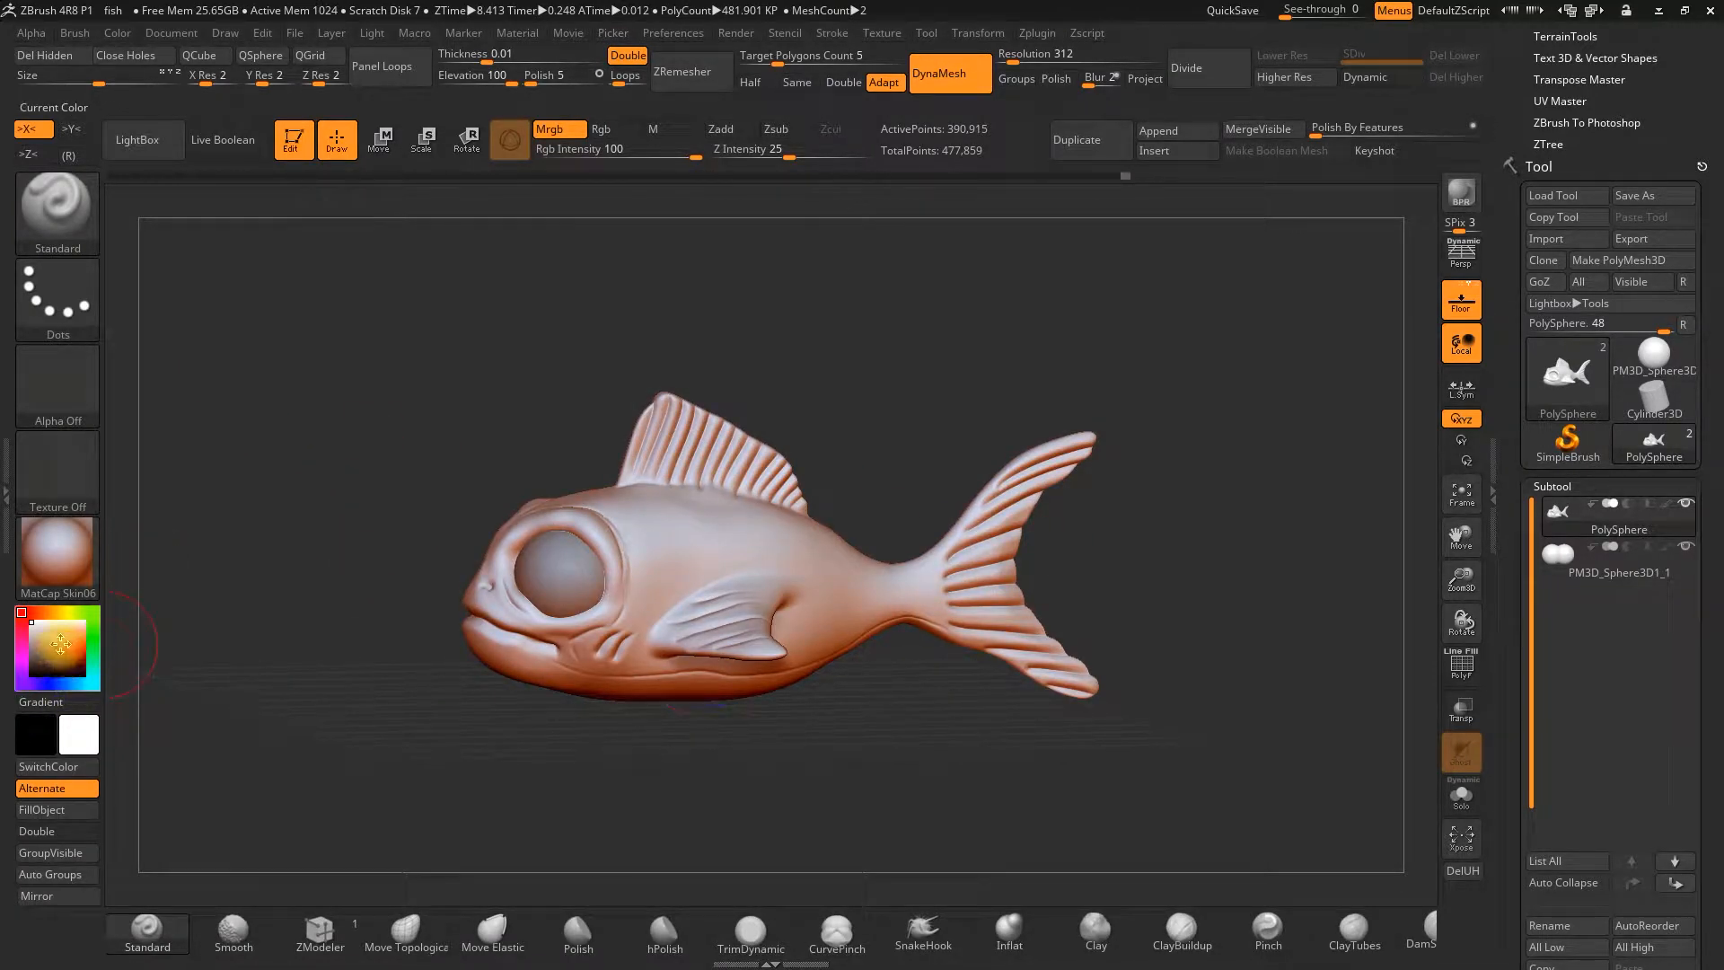
{"action": "left_click", "coordinate": [61, 612]}
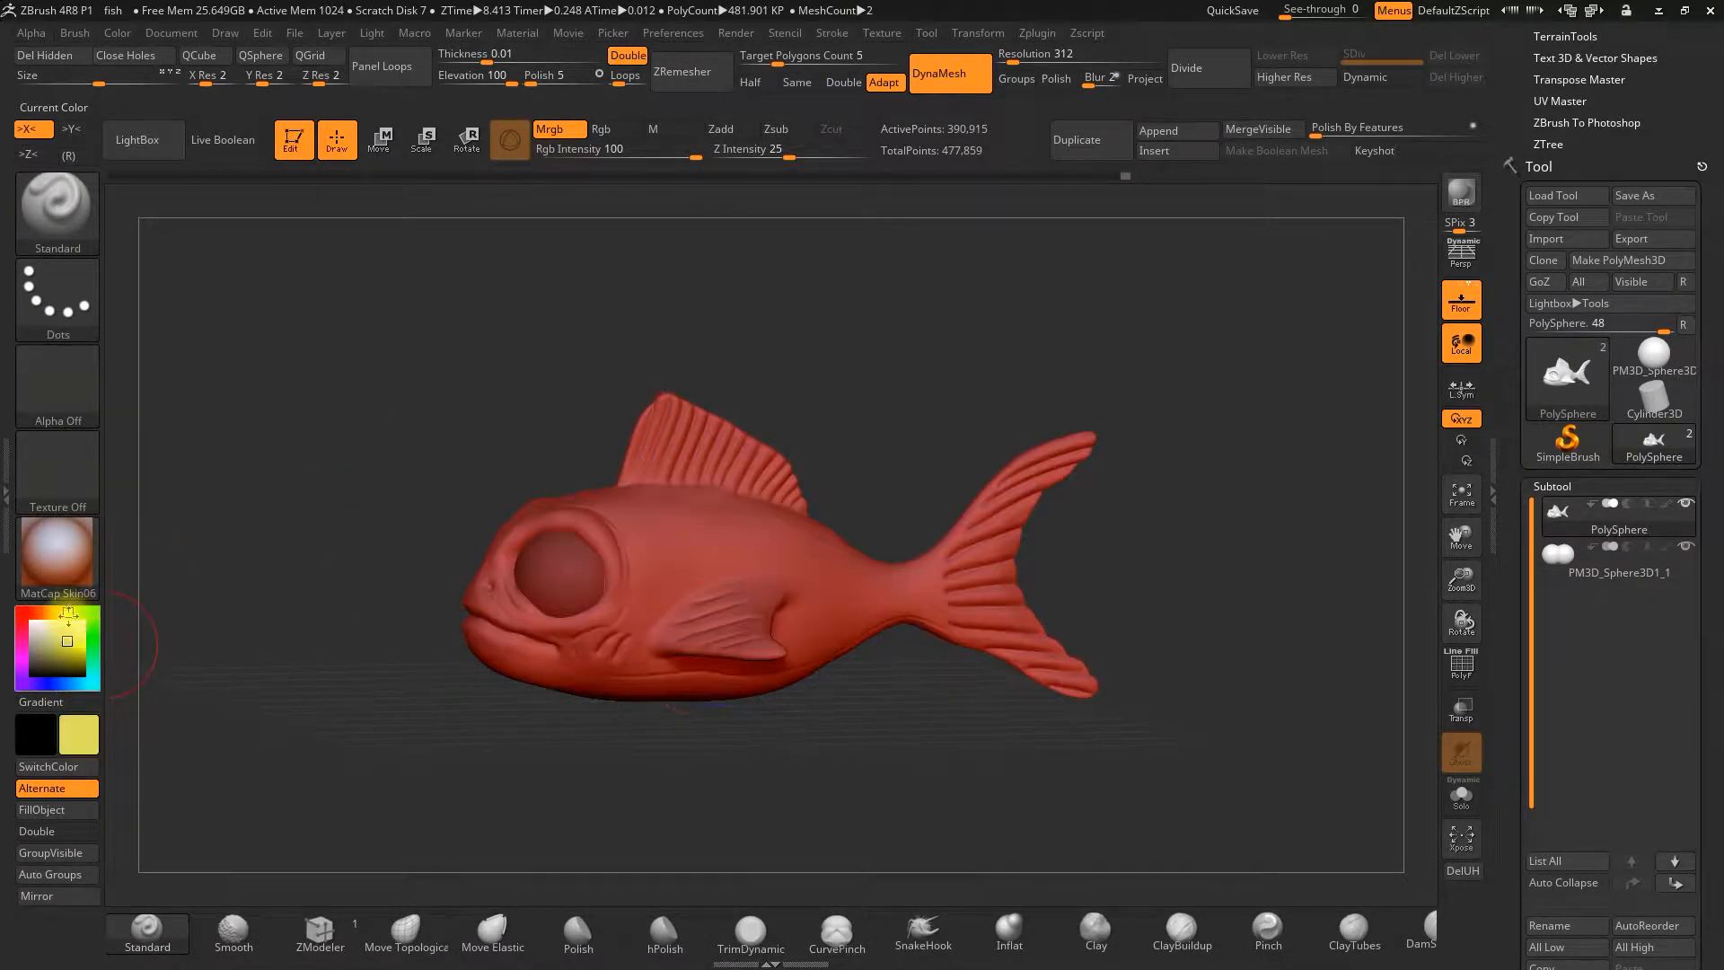
{"action": "mouse_move", "coordinate": [335, 488]}
{"action": "left_mouse_down"}
{"action": "mouse_move", "coordinate": [300, 538]}
{"action": "mouse_move", "coordinate": [327, 483]}
{"action": "left_mouse_up"}
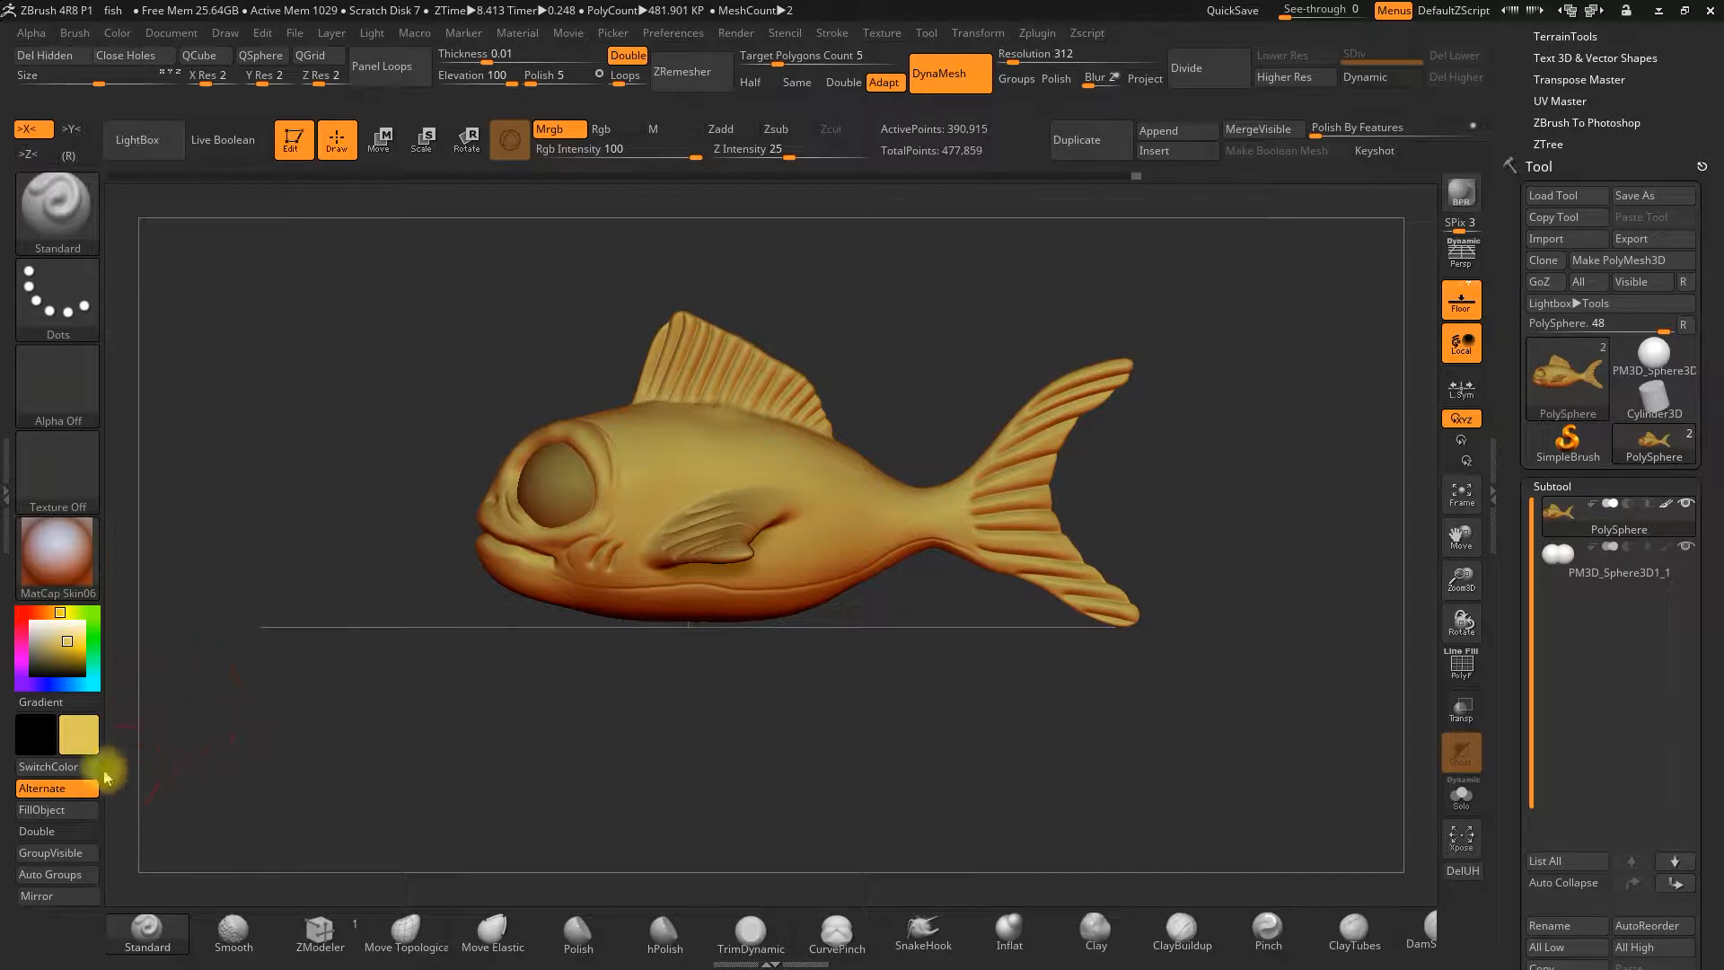
{"action": "left_click_drag", "start_coordinate": [296, 503], "coordinate": [503, 552]}
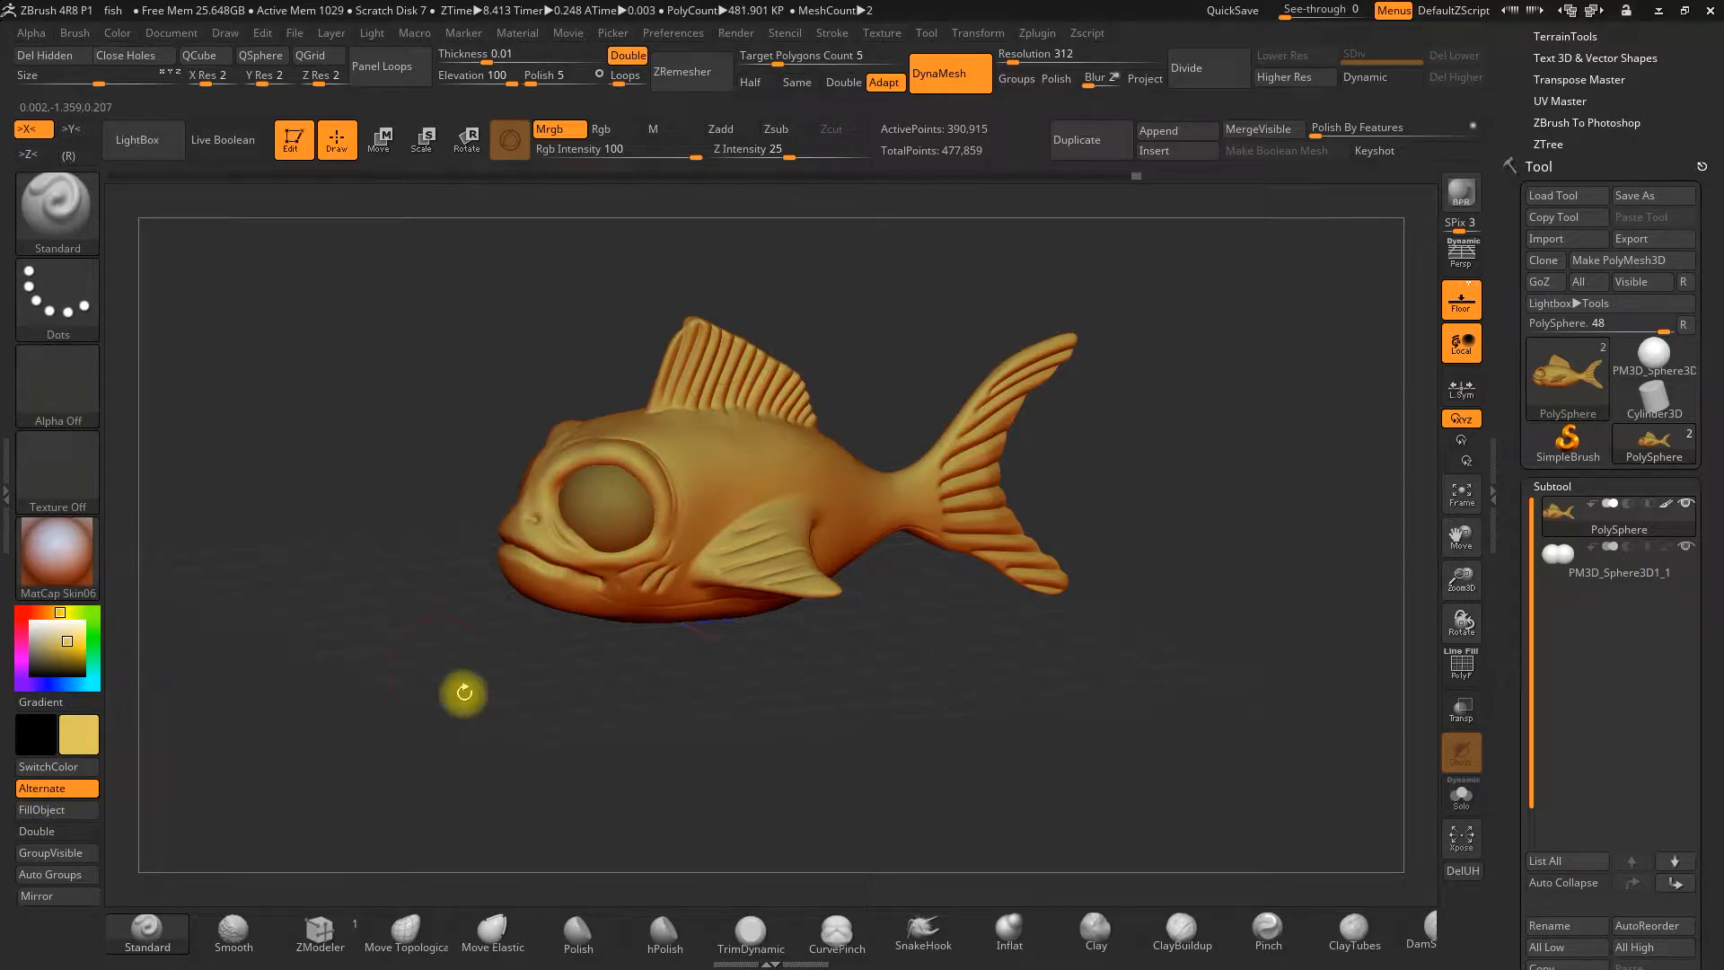
Choose dark blue as the paint colour and paint diagonal strokes across the fish's flank with the Standard brush
{"action": "mouse_move", "coordinate": [1174, 470]}
{"action": "left_mouse_down", "text": "shift"}
{"action": "mouse_move", "coordinate": [953, 366]}
{"action": "mouse_move", "coordinate": [758, 427]}
{"action": "left_mouse_up", "text": "shift"}
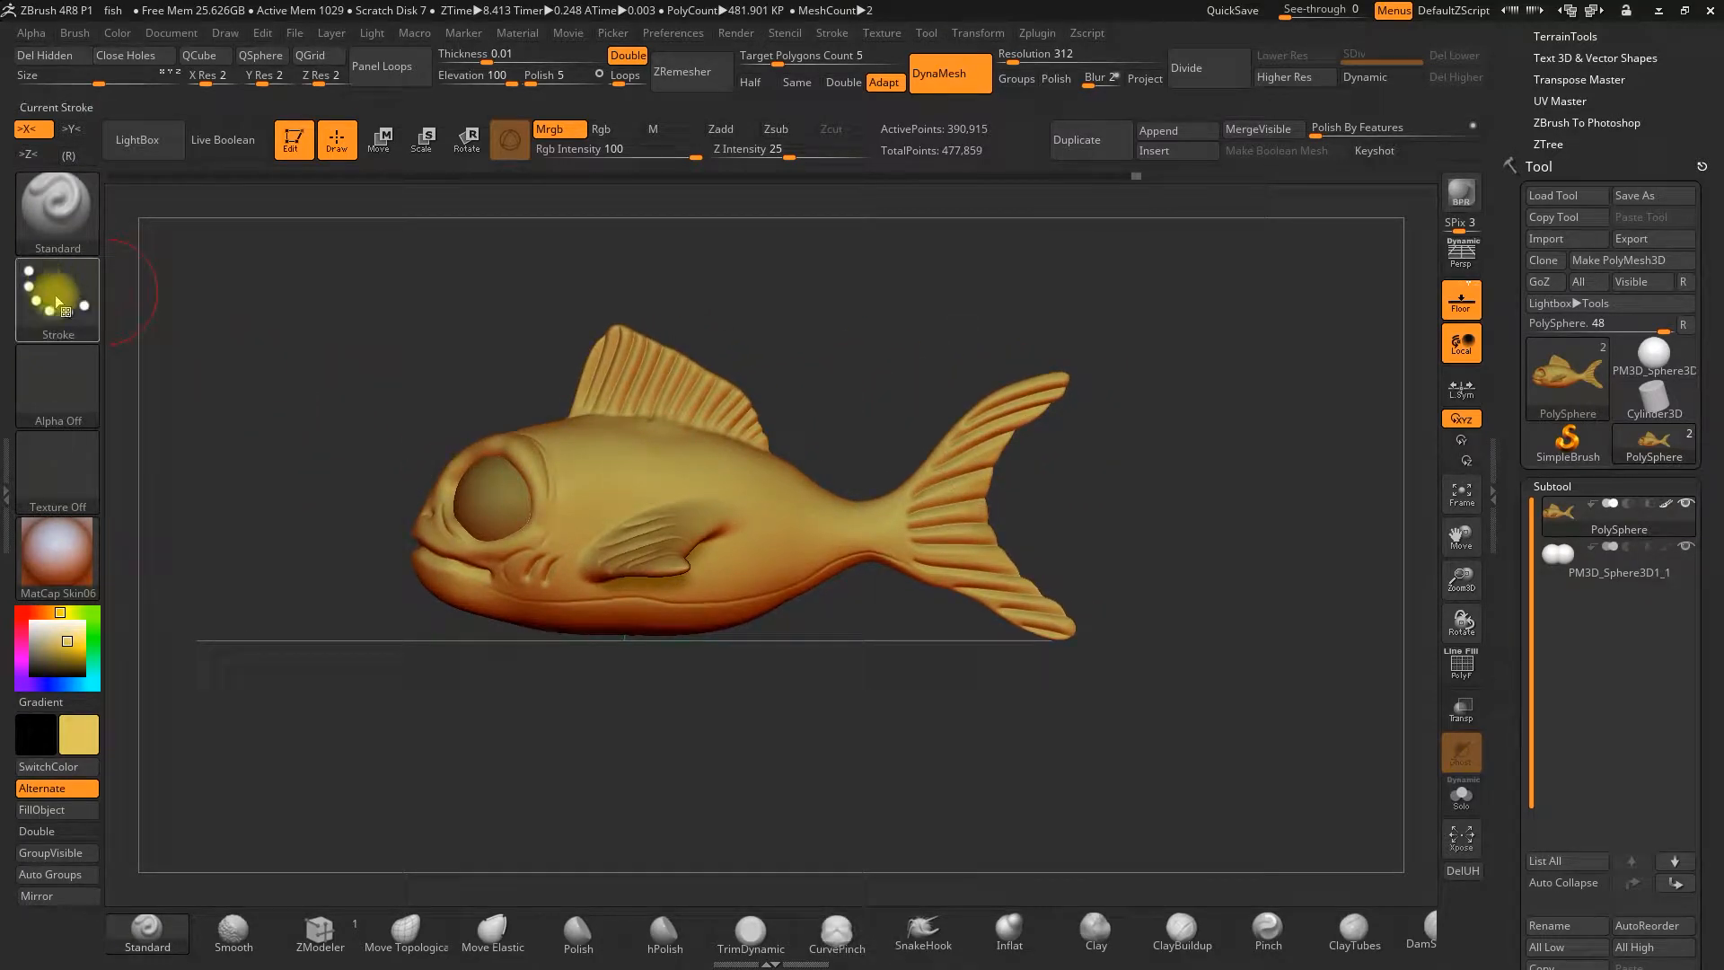
{"action": "key", "text": "space"}
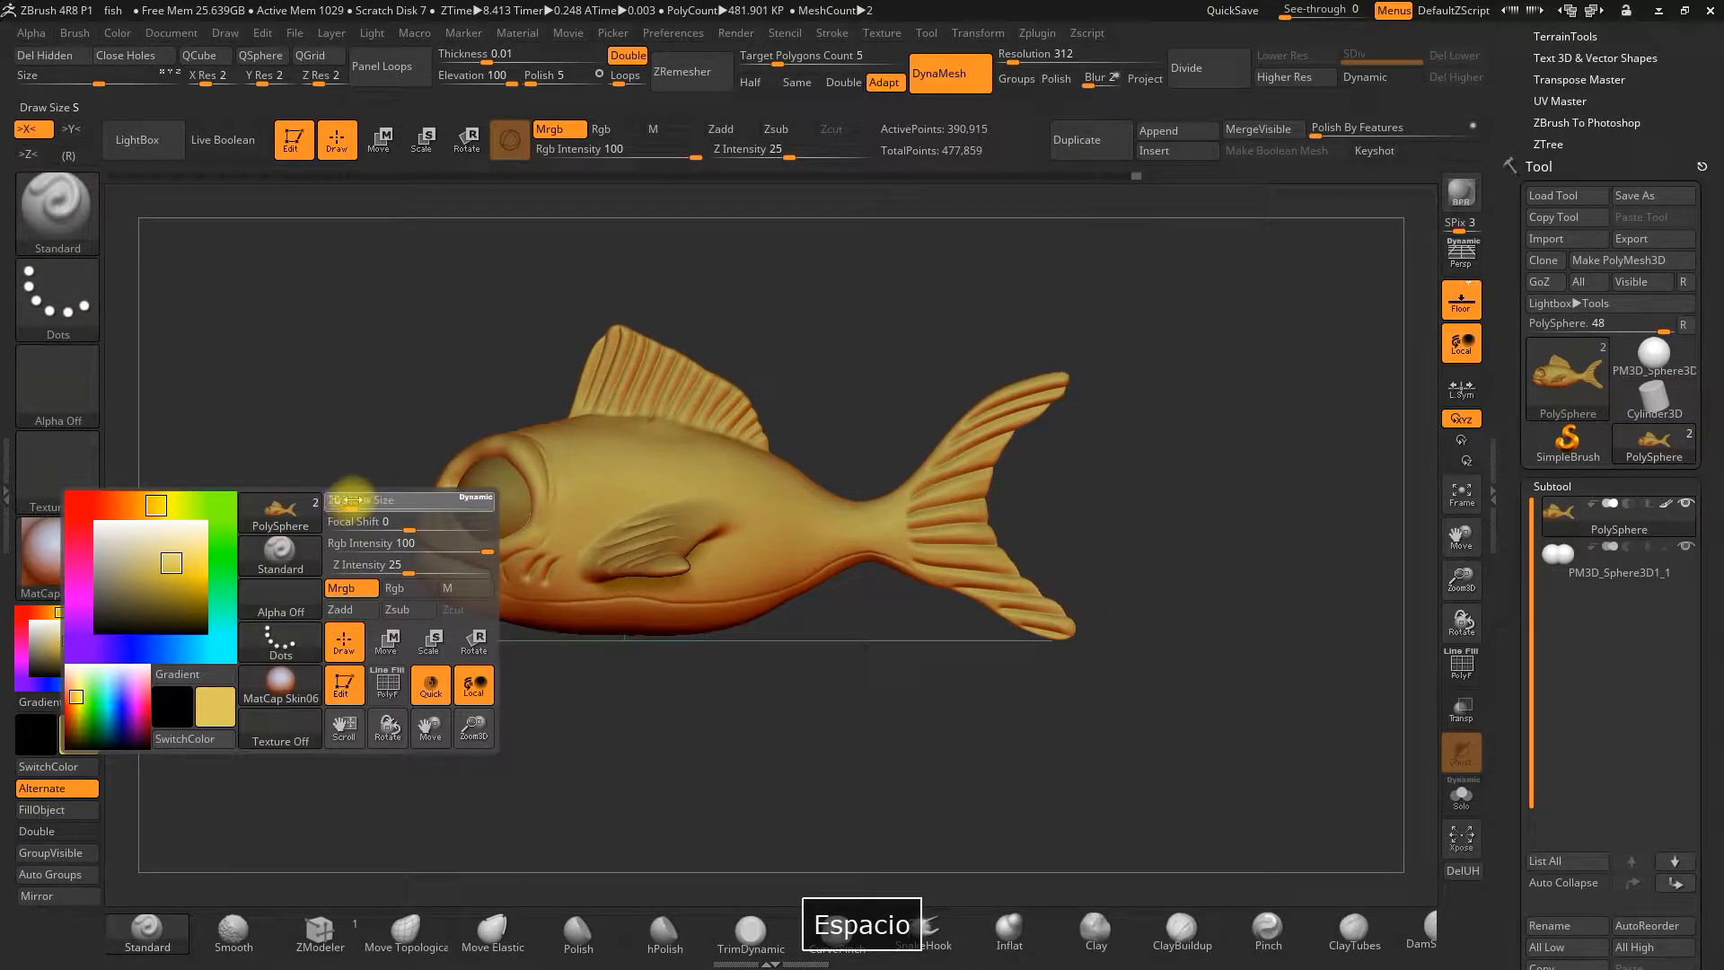
{"action": "key", "text": "space"}
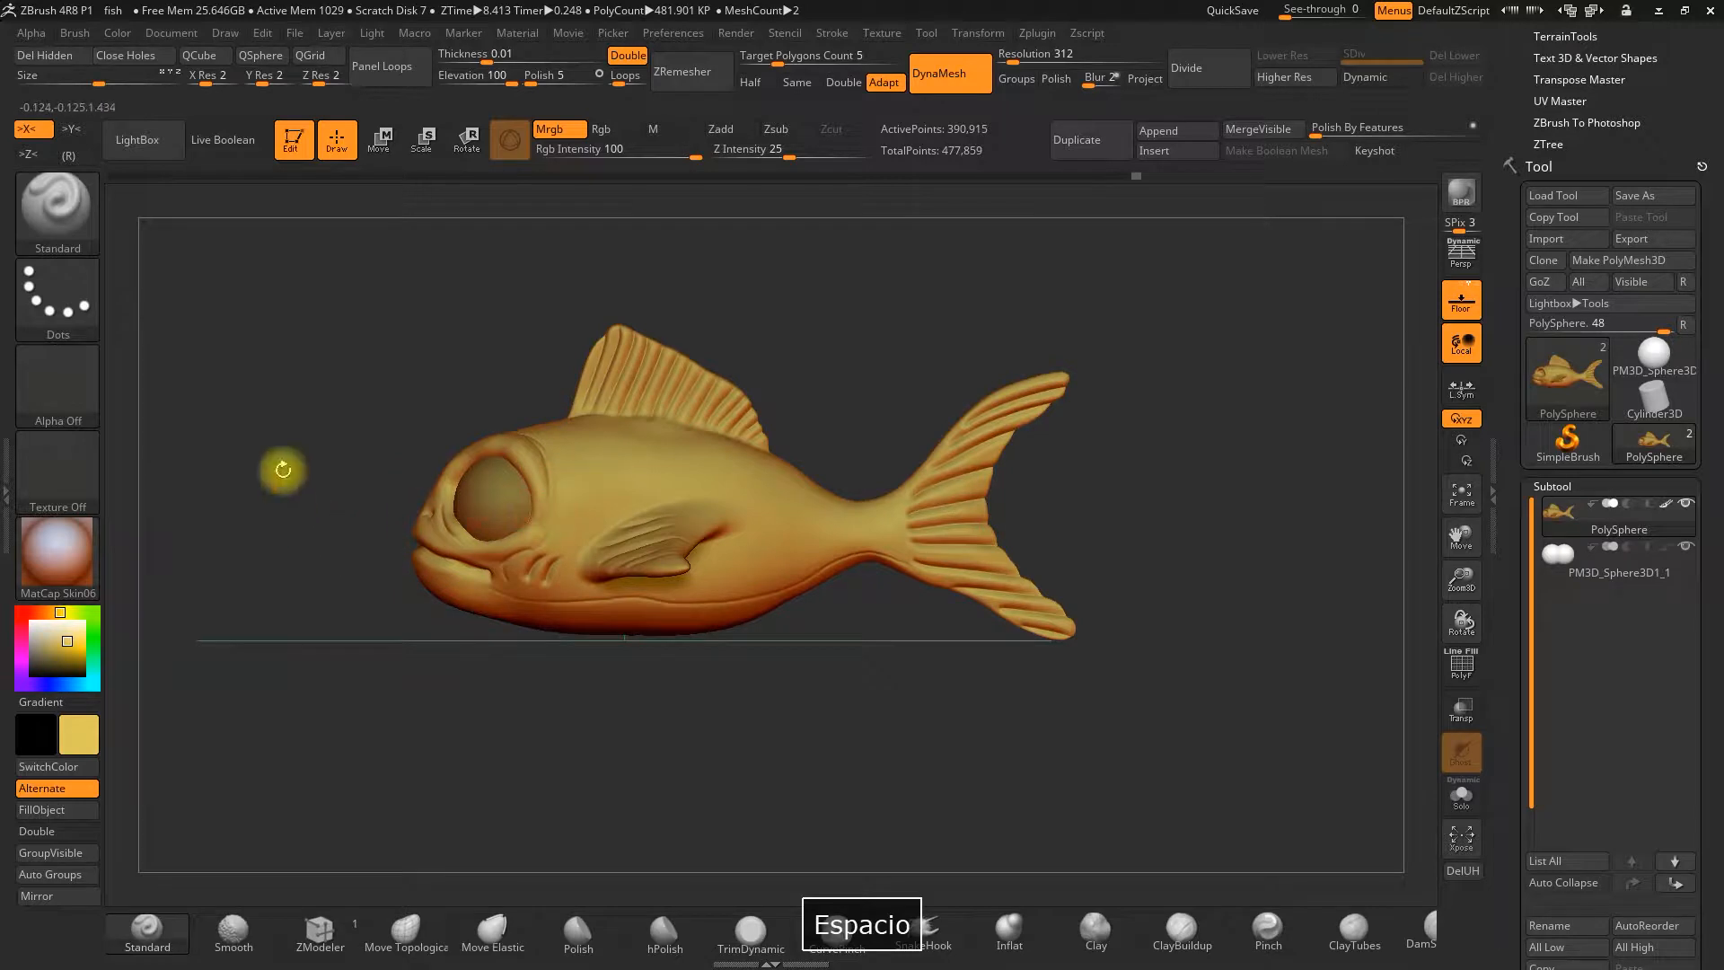
{"action": "left_click", "coordinate": [99, 723]}
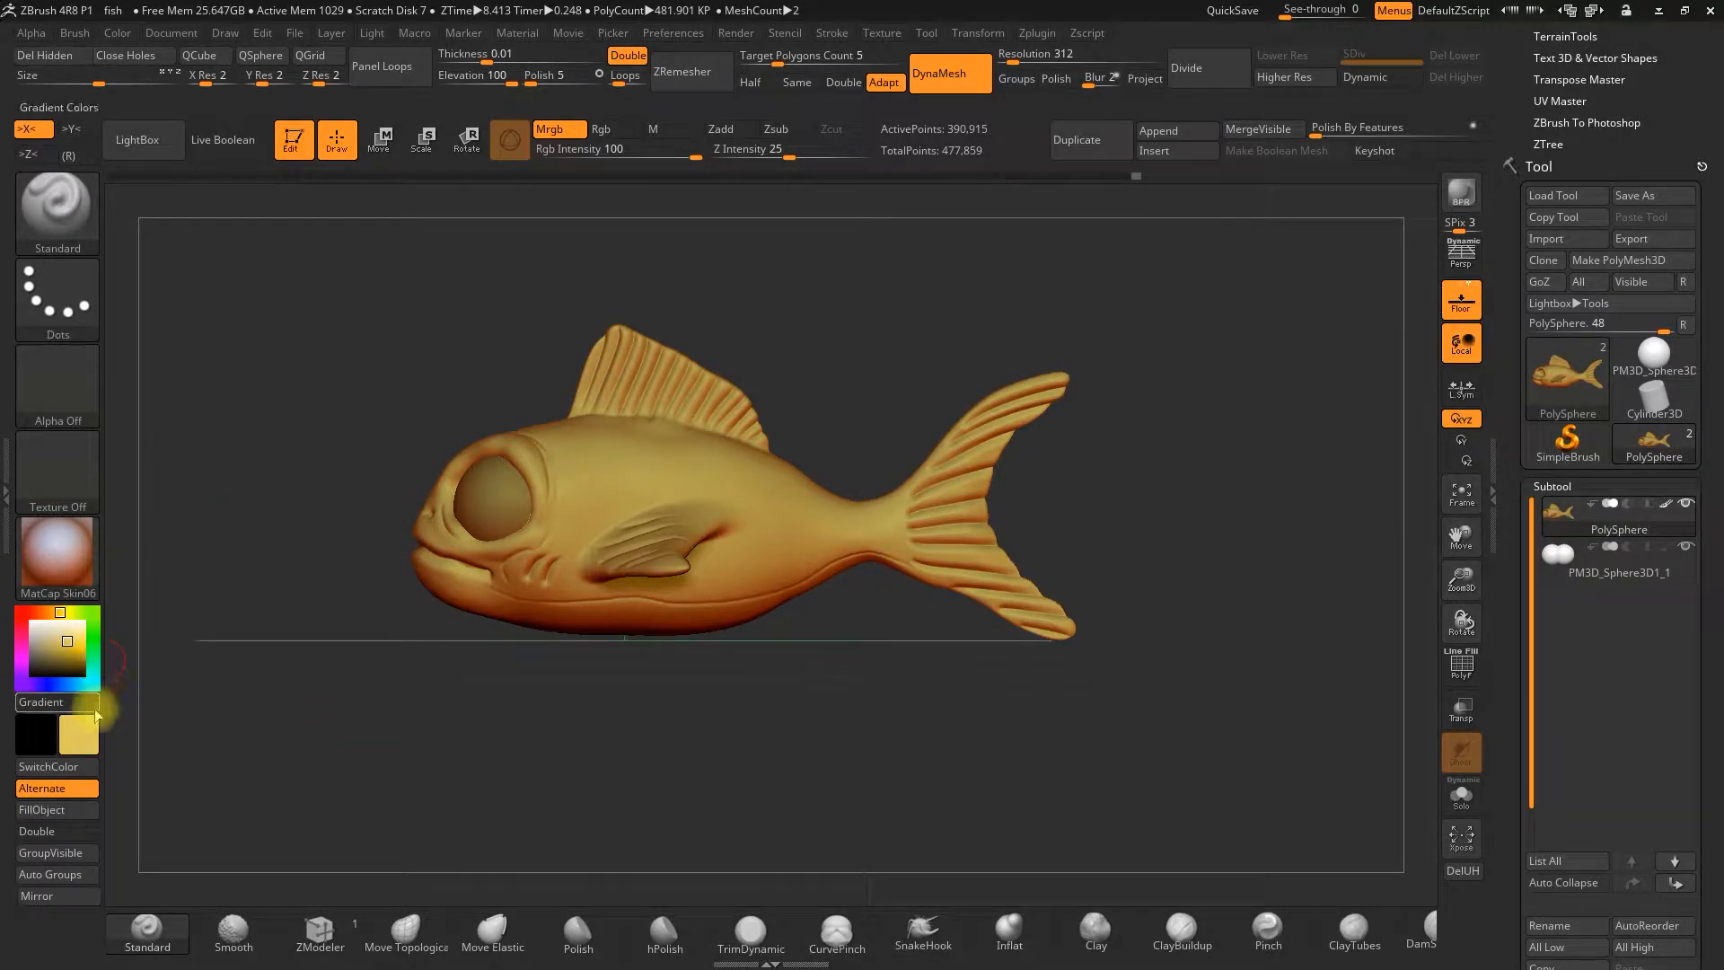
{"action": "left_click", "coordinate": [79, 712]}
{"action": "left_click", "coordinate": [134, 878]}
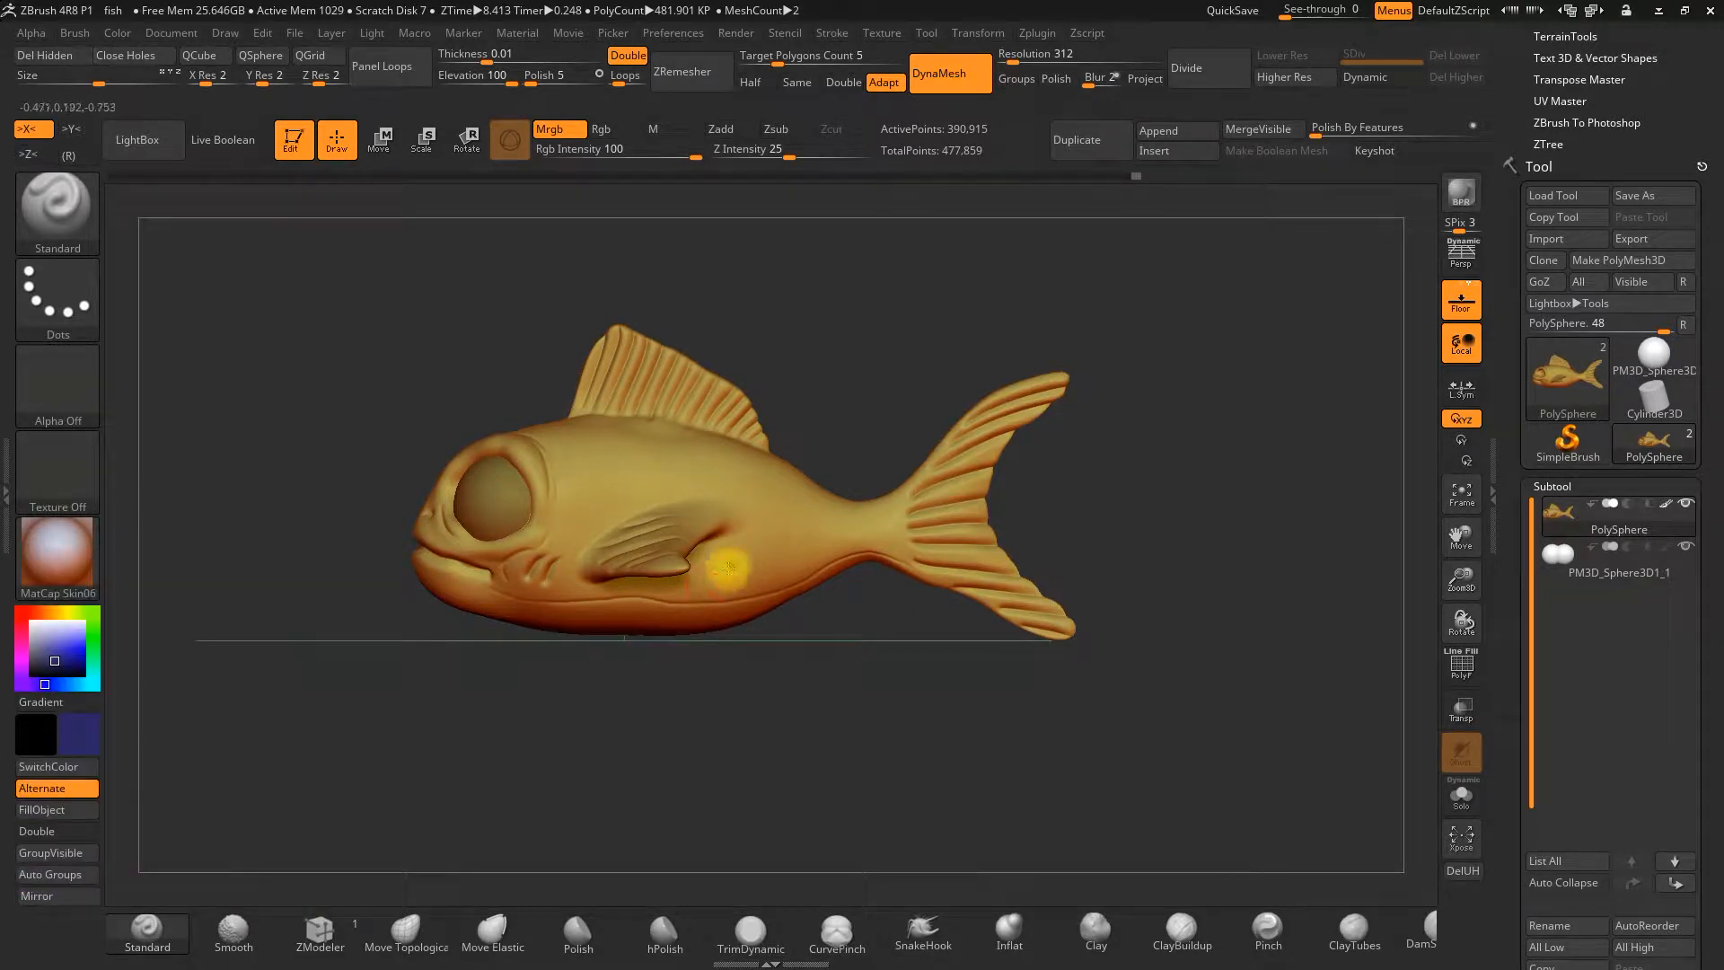
{"action": "left_click_drag", "start_coordinate": [720, 571], "coordinate": [806, 499]}
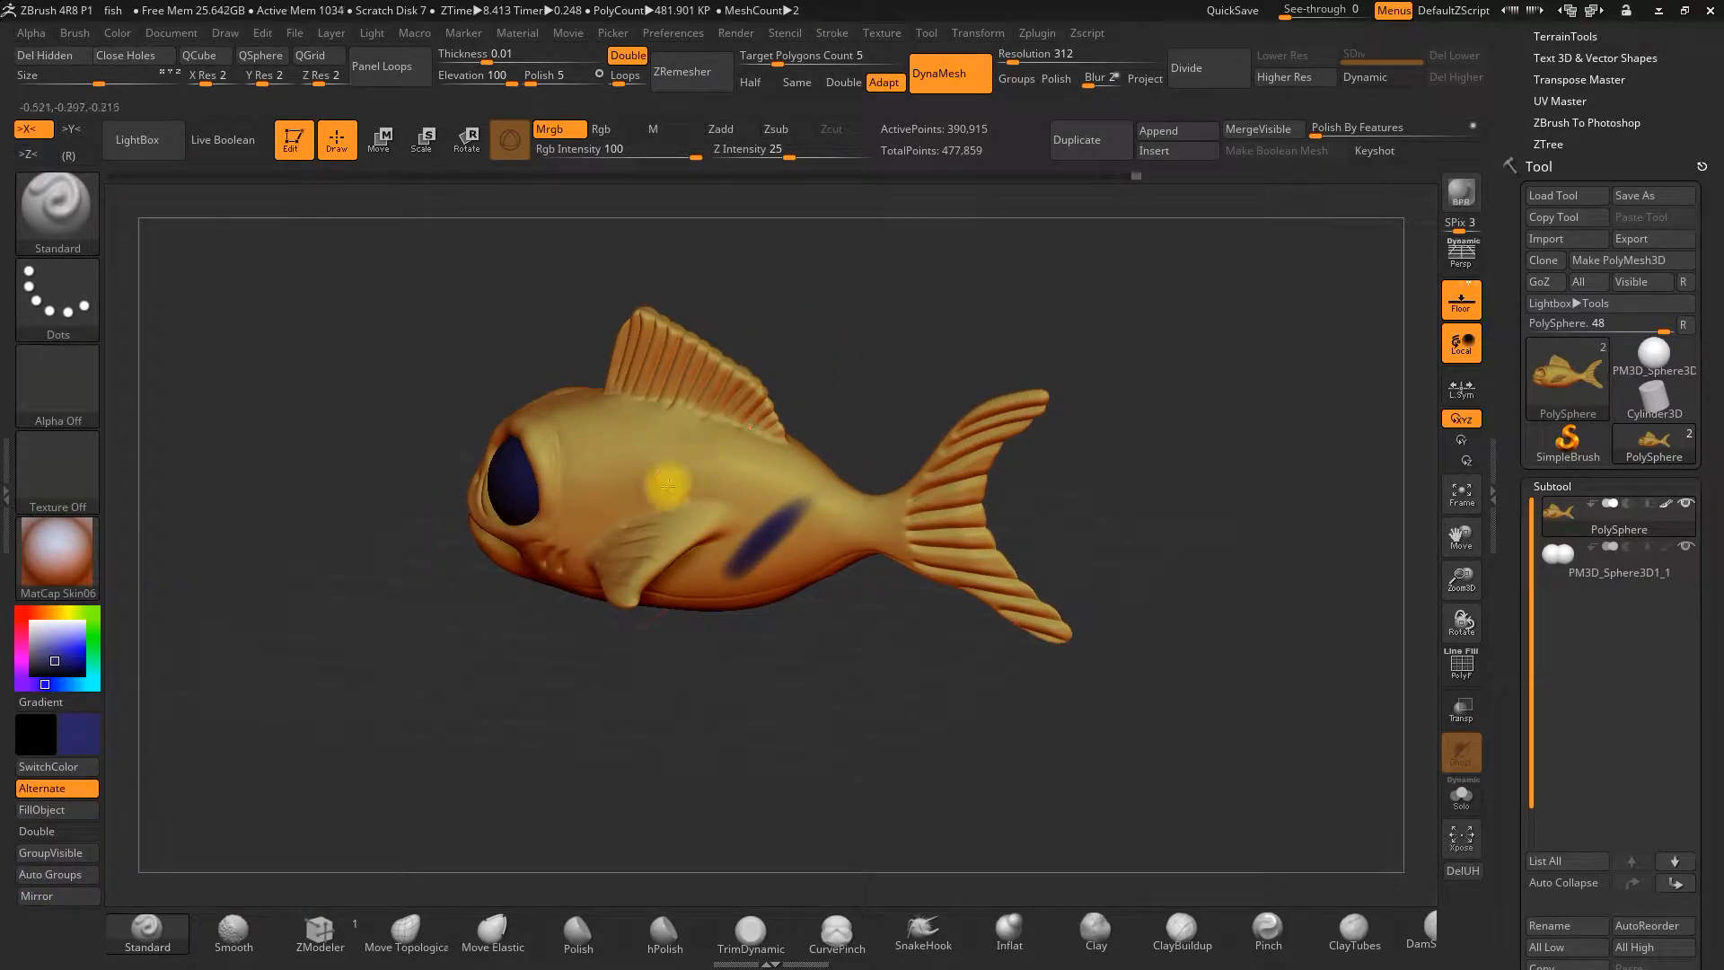
{"action": "left_click_drag", "start_coordinate": [667, 494], "coordinate": [704, 462]}
{"action": "mouse_move", "coordinate": [596, 490]}
{"action": "left_mouse_down"}
{"action": "mouse_move", "coordinate": [668, 441]}
{"action": "mouse_move", "coordinate": [659, 409]}
{"action": "left_mouse_up"}
{"action": "mouse_move", "coordinate": [844, 381]}
{"action": "left_mouse_down"}
{"action": "mouse_move", "coordinate": [926, 370]}
{"action": "mouse_move", "coordinate": [889, 462]}
{"action": "mouse_move", "coordinate": [743, 520]}
{"action": "left_mouse_up"}
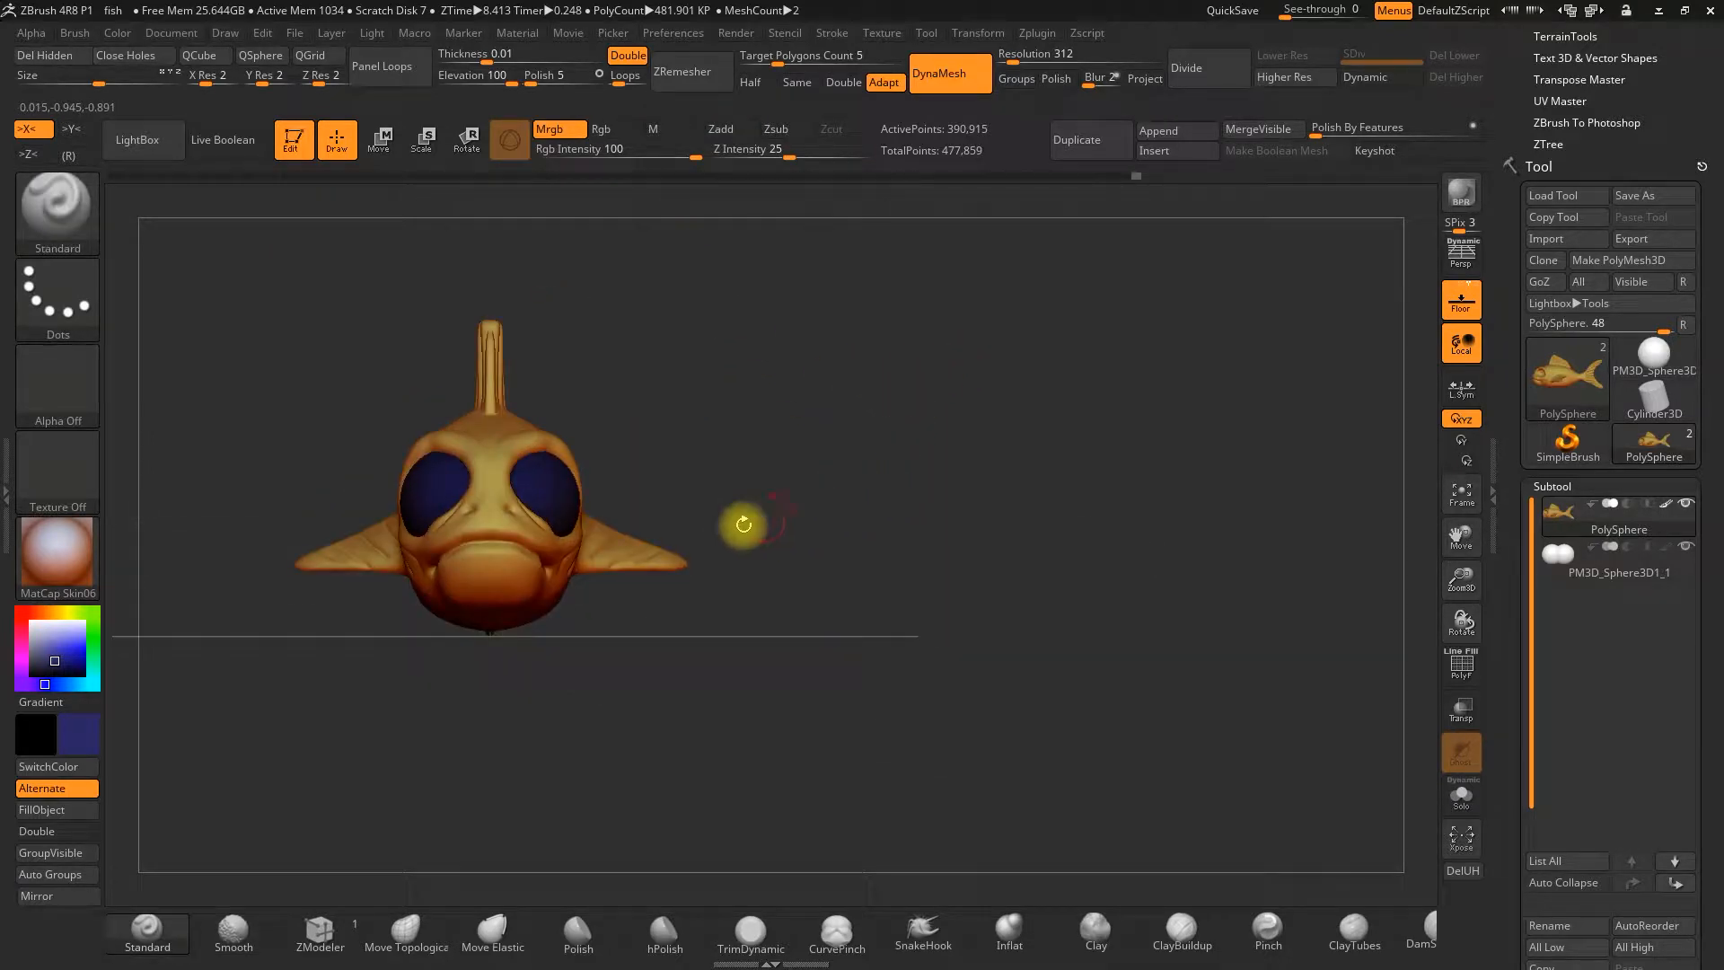
Undo the diagonal flank strokes and paint a dark blue vertical band around the body just ahead of the tail
{"action": "key", "text": "ctrl+z"}
{"action": "key", "text": "ctrl+z"}
{"action": "key", "text": "ctrl+z"}
{"action": "key", "text": "ctrl+z"}
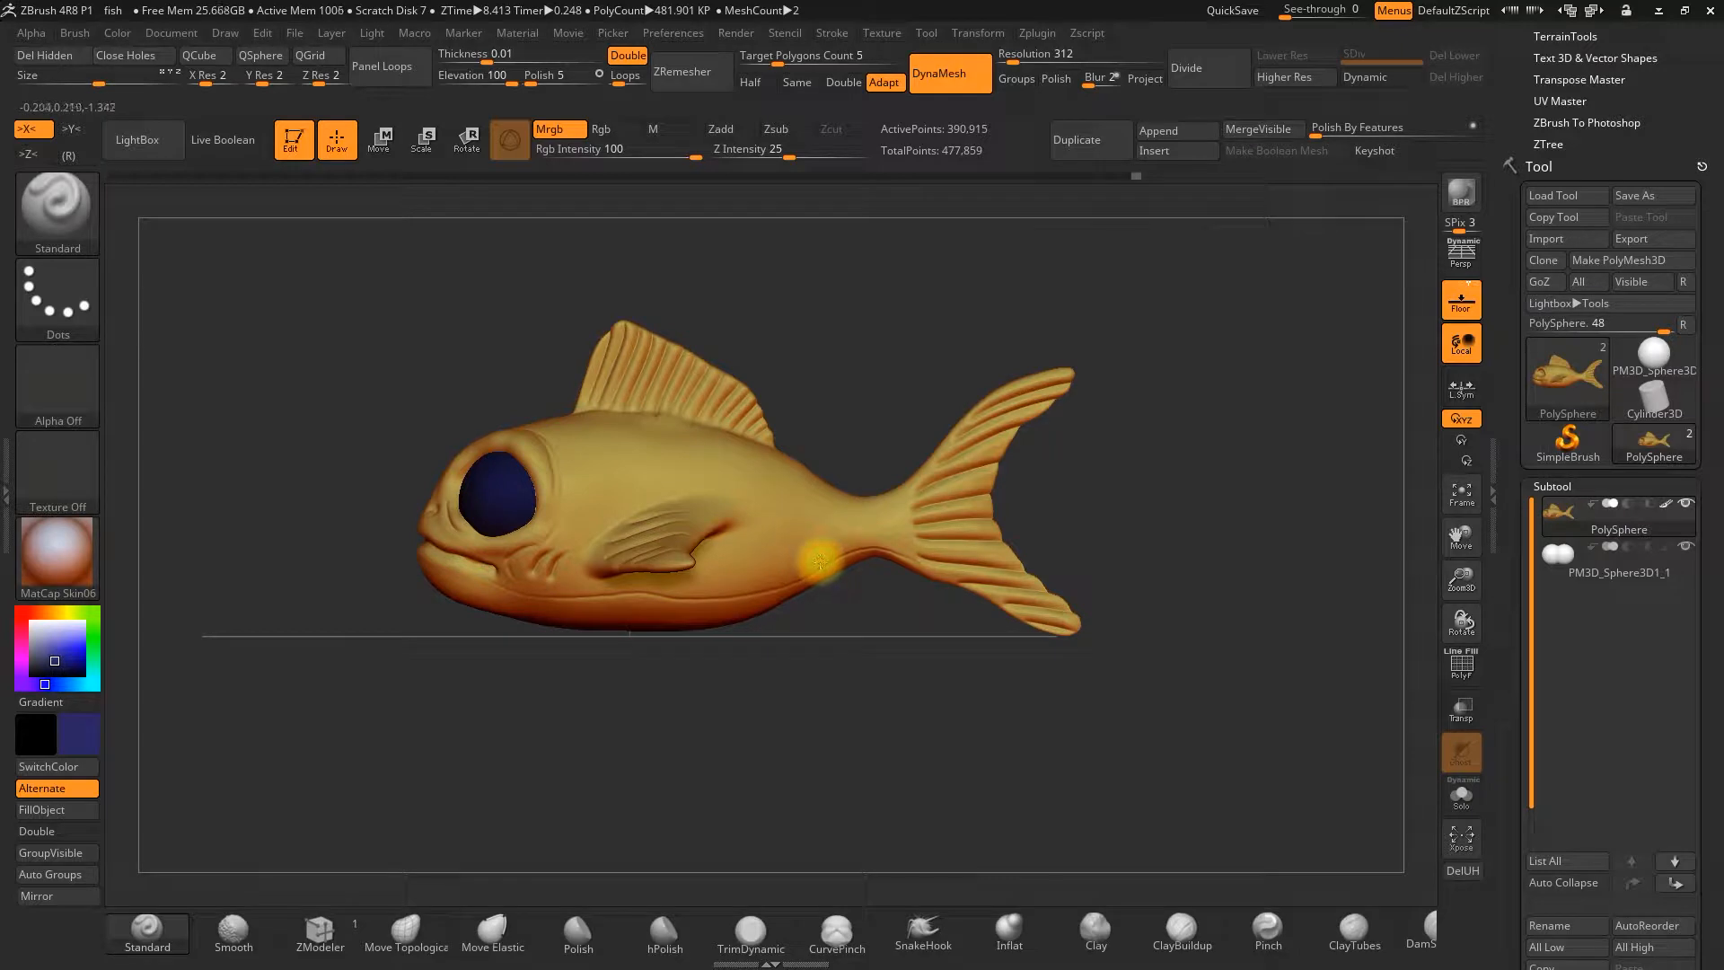
{"action": "mouse_move", "coordinate": [823, 505]}
{"action": "left_mouse_down"}
{"action": "mouse_move", "coordinate": [855, 438]}
{"action": "mouse_move", "coordinate": [821, 537]}
{"action": "mouse_move", "coordinate": [870, 408]}
{"action": "mouse_move", "coordinate": [750, 565]}
{"action": "left_mouse_up"}
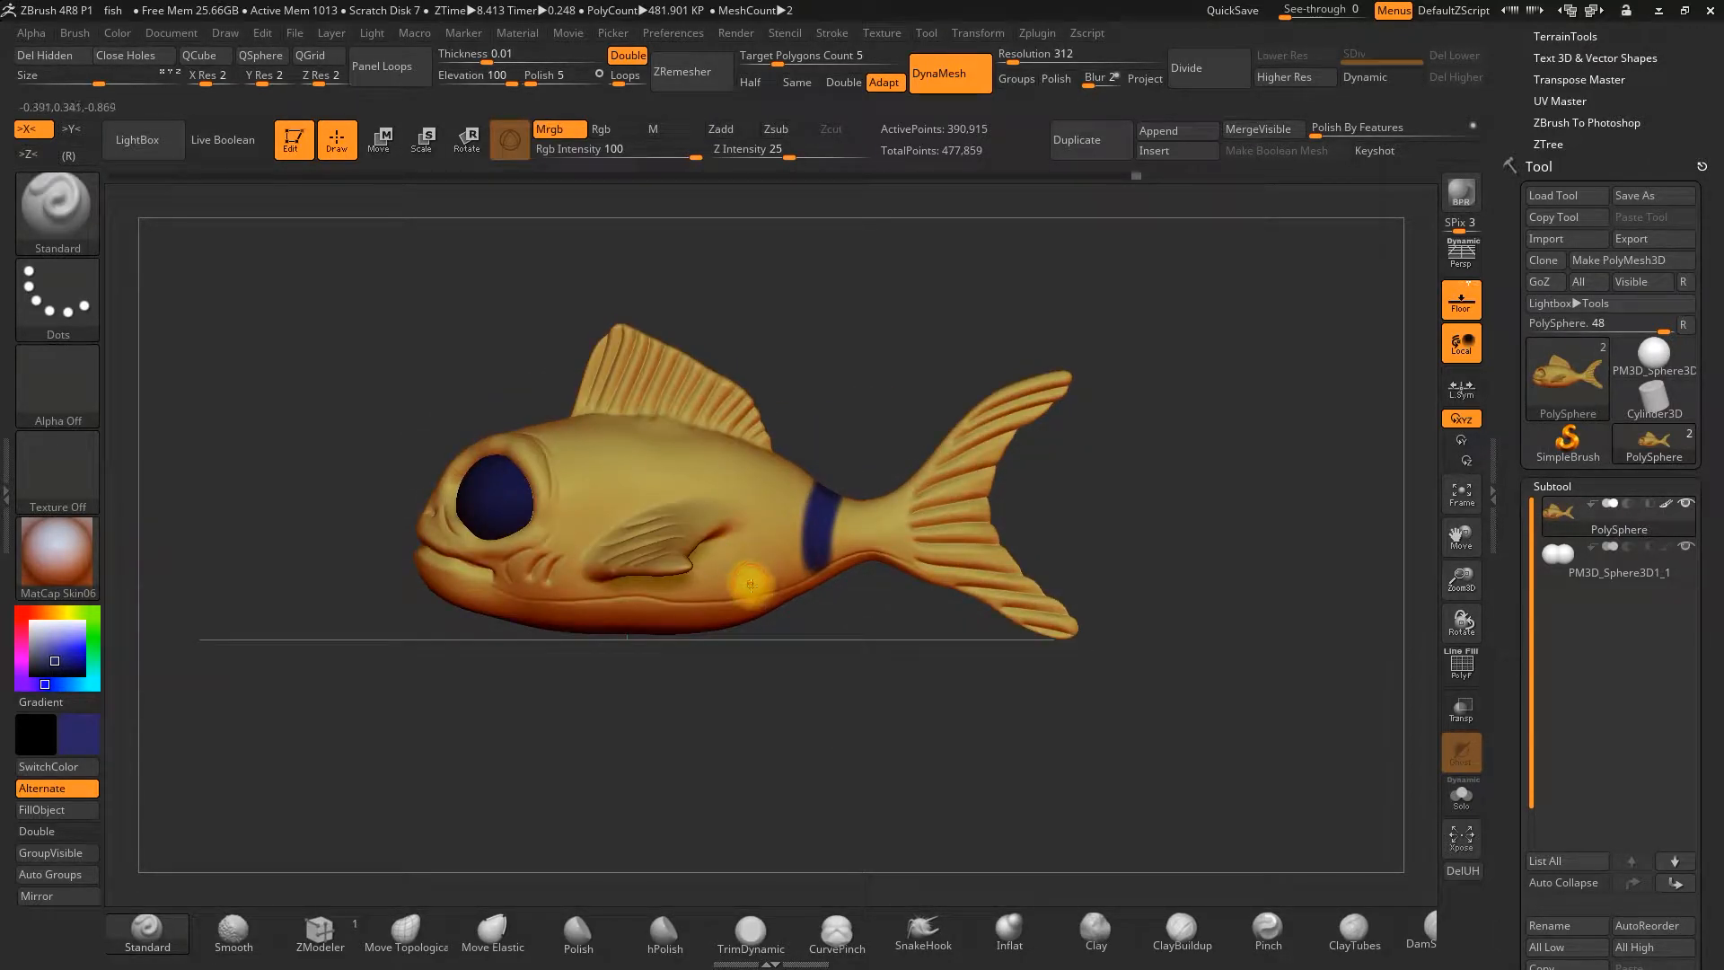
Paint a second dark blue stripe ahead of the tail band and start another below the rear of the dorsal fin
{"action": "key", "text": "ctrl+z"}
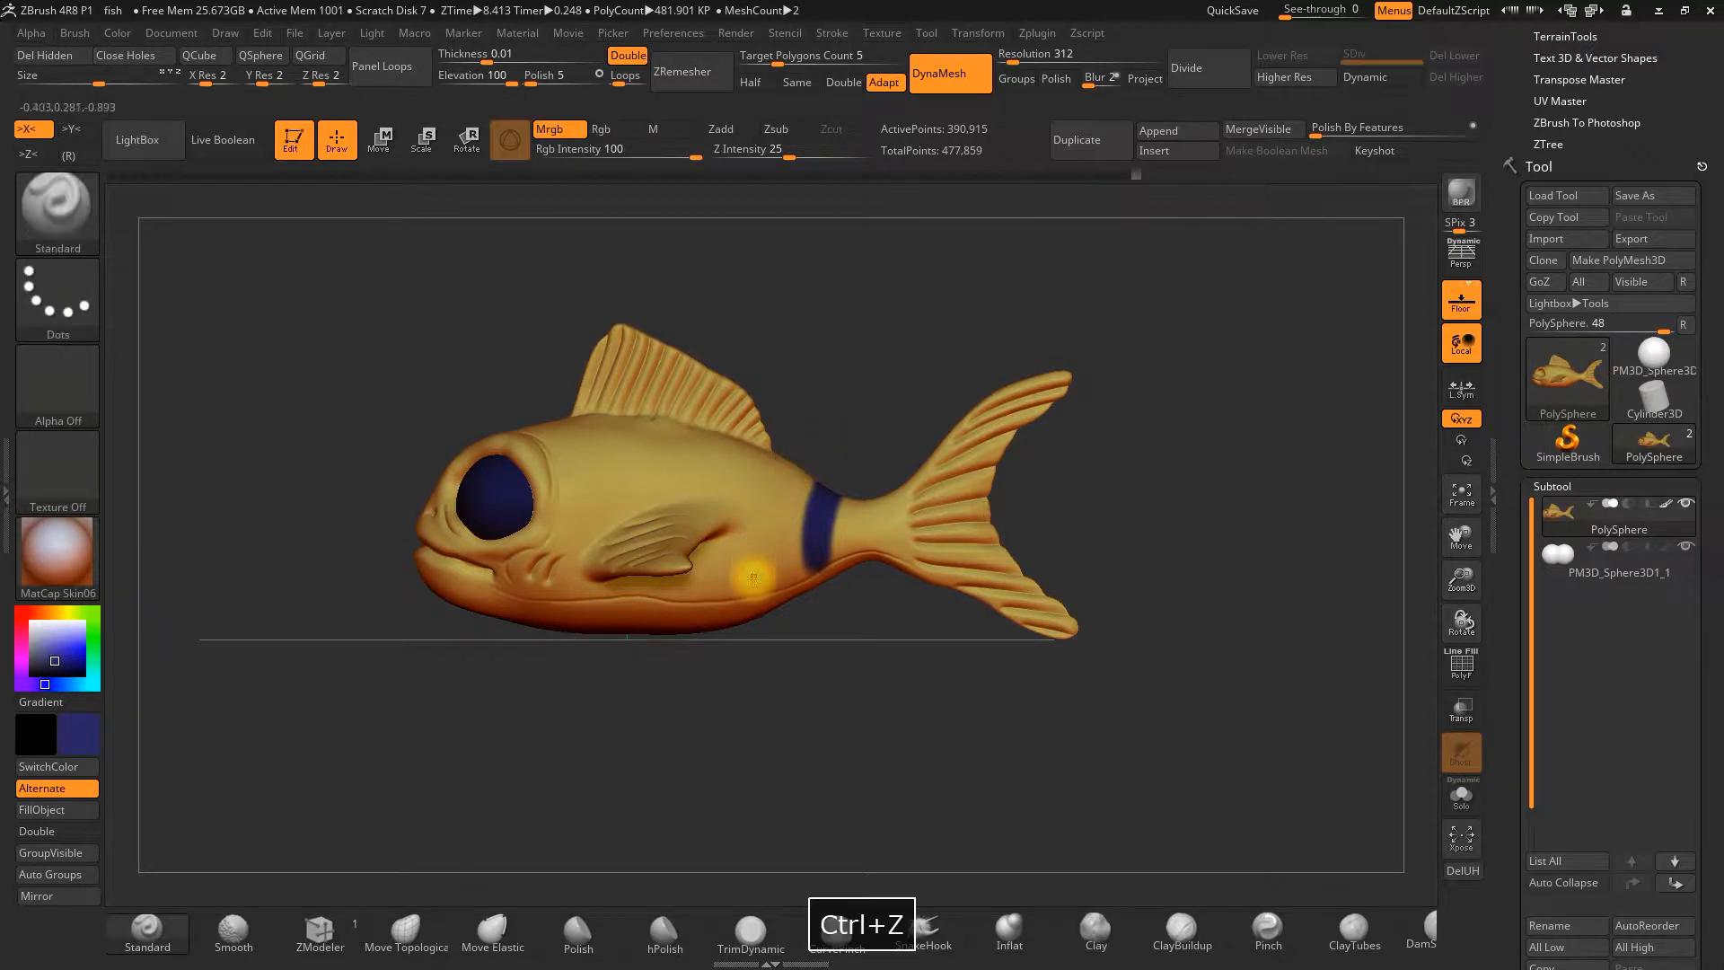
{"action": "left_click_drag", "start_coordinate": [760, 533], "coordinate": [788, 453]}
{"action": "key", "text": "ctrl+z"}
{"action": "mouse_move", "coordinate": [762, 577]}
{"action": "left_mouse_down"}
{"action": "mouse_move", "coordinate": [818, 450]}
{"action": "mouse_move", "coordinate": [785, 493]}
{"action": "left_mouse_up"}
{"action": "mouse_move", "coordinate": [844, 416]}
{"action": "left_mouse_down"}
{"action": "mouse_move", "coordinate": [889, 377]}
{"action": "mouse_move", "coordinate": [916, 427]}
{"action": "mouse_move", "coordinate": [766, 458]}
{"action": "mouse_move", "coordinate": [727, 559]}
{"action": "mouse_move", "coordinate": [740, 522]}
{"action": "left_mouse_up"}
{"action": "left_click_drag", "start_coordinate": [808, 461], "coordinate": [898, 494]}
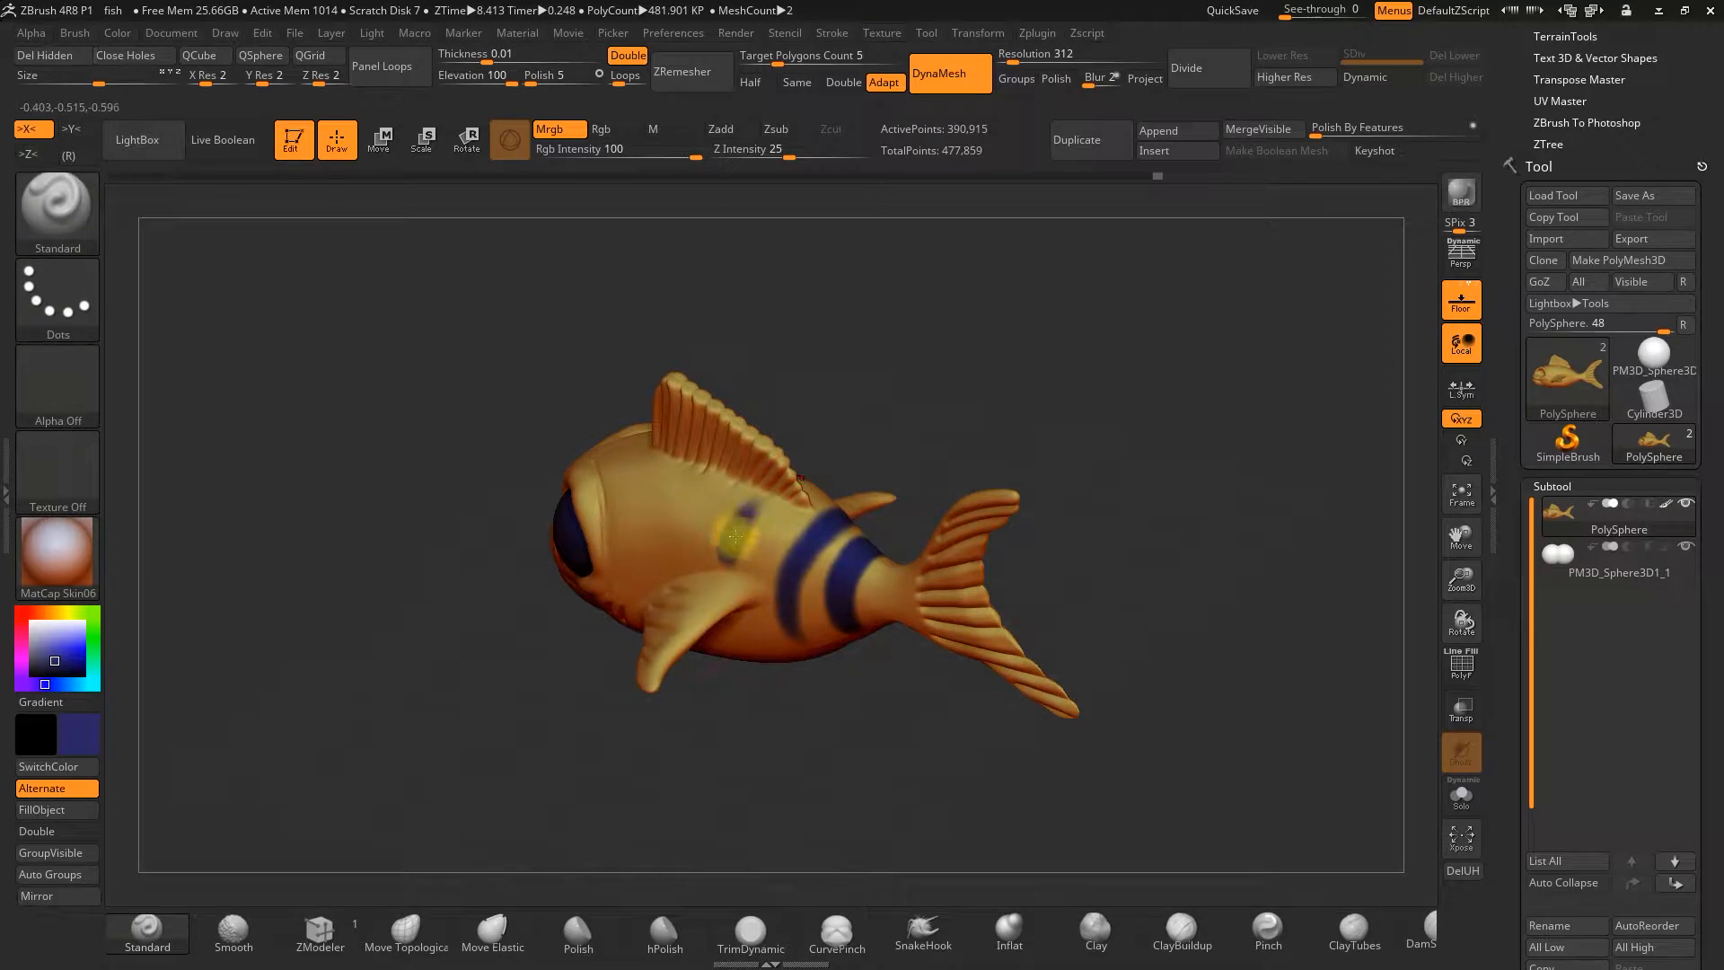
Paint two more dark blue stripes between the dorsal fin and the eye, carrying the stripes up over the back
{"action": "mouse_move", "coordinate": [878, 423]}
{"action": "left_mouse_down"}
{"action": "mouse_move", "coordinate": [907, 411]}
{"action": "mouse_move", "coordinate": [897, 361]}
{"action": "left_mouse_up"}
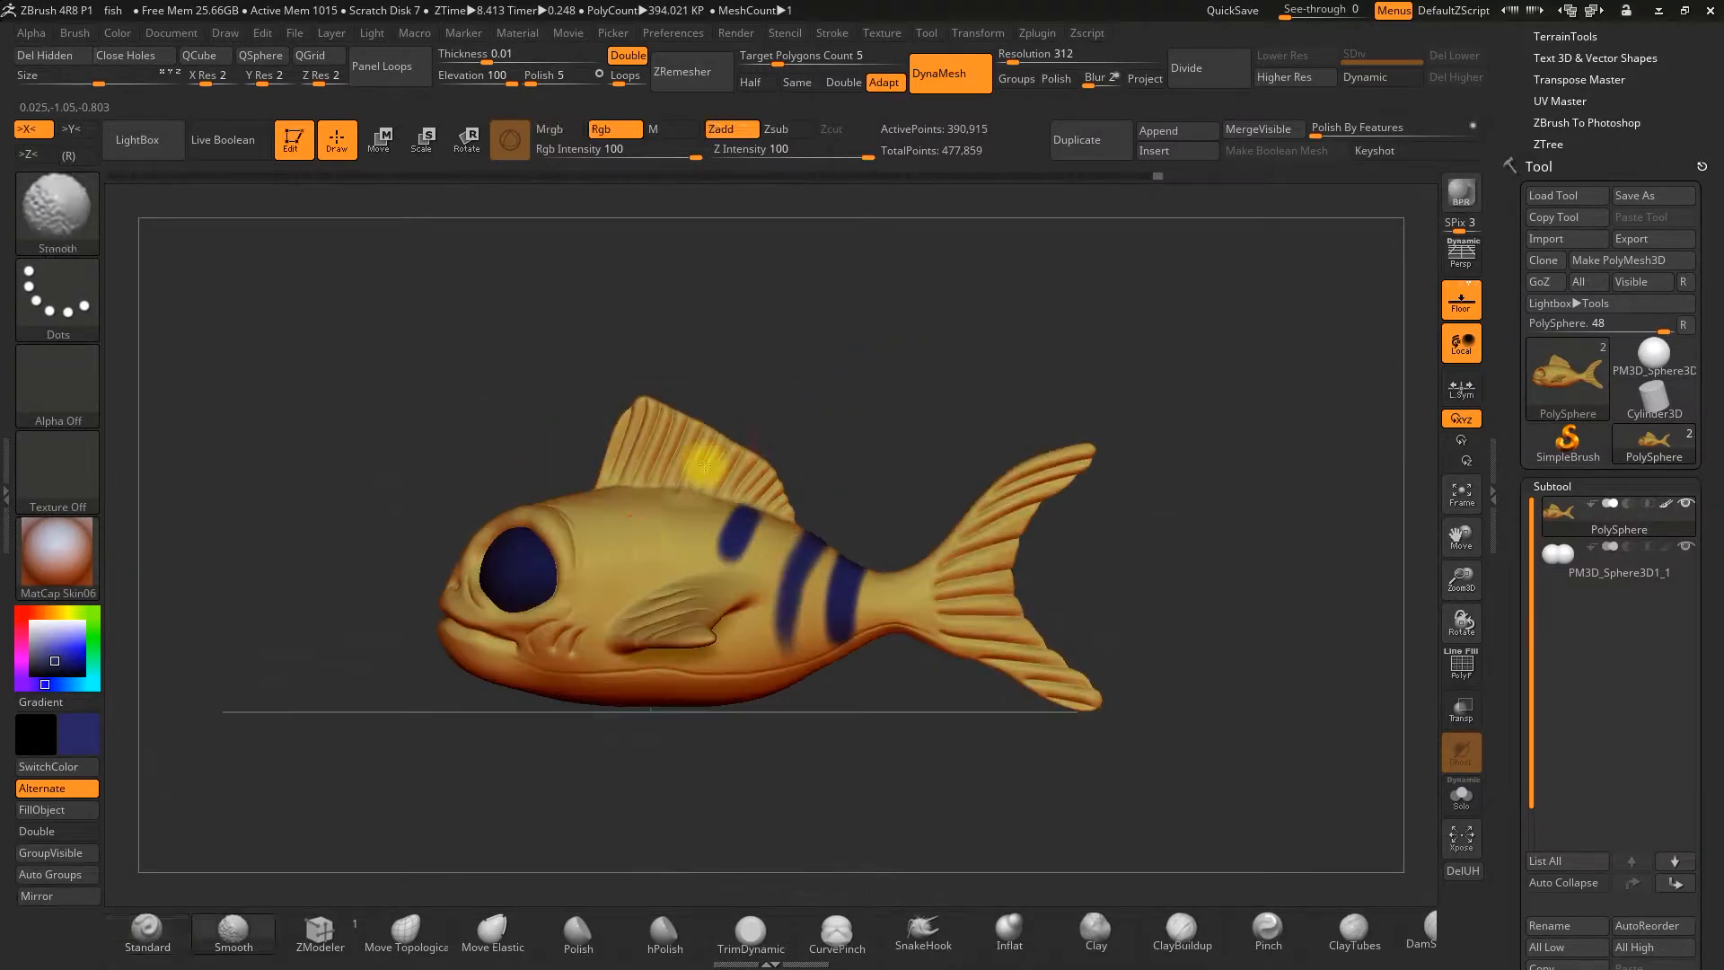
{"action": "left_click_drag", "start_coordinate": [666, 516], "coordinate": [669, 508]}
{"action": "left_click_drag", "start_coordinate": [766, 404], "coordinate": [727, 451]}
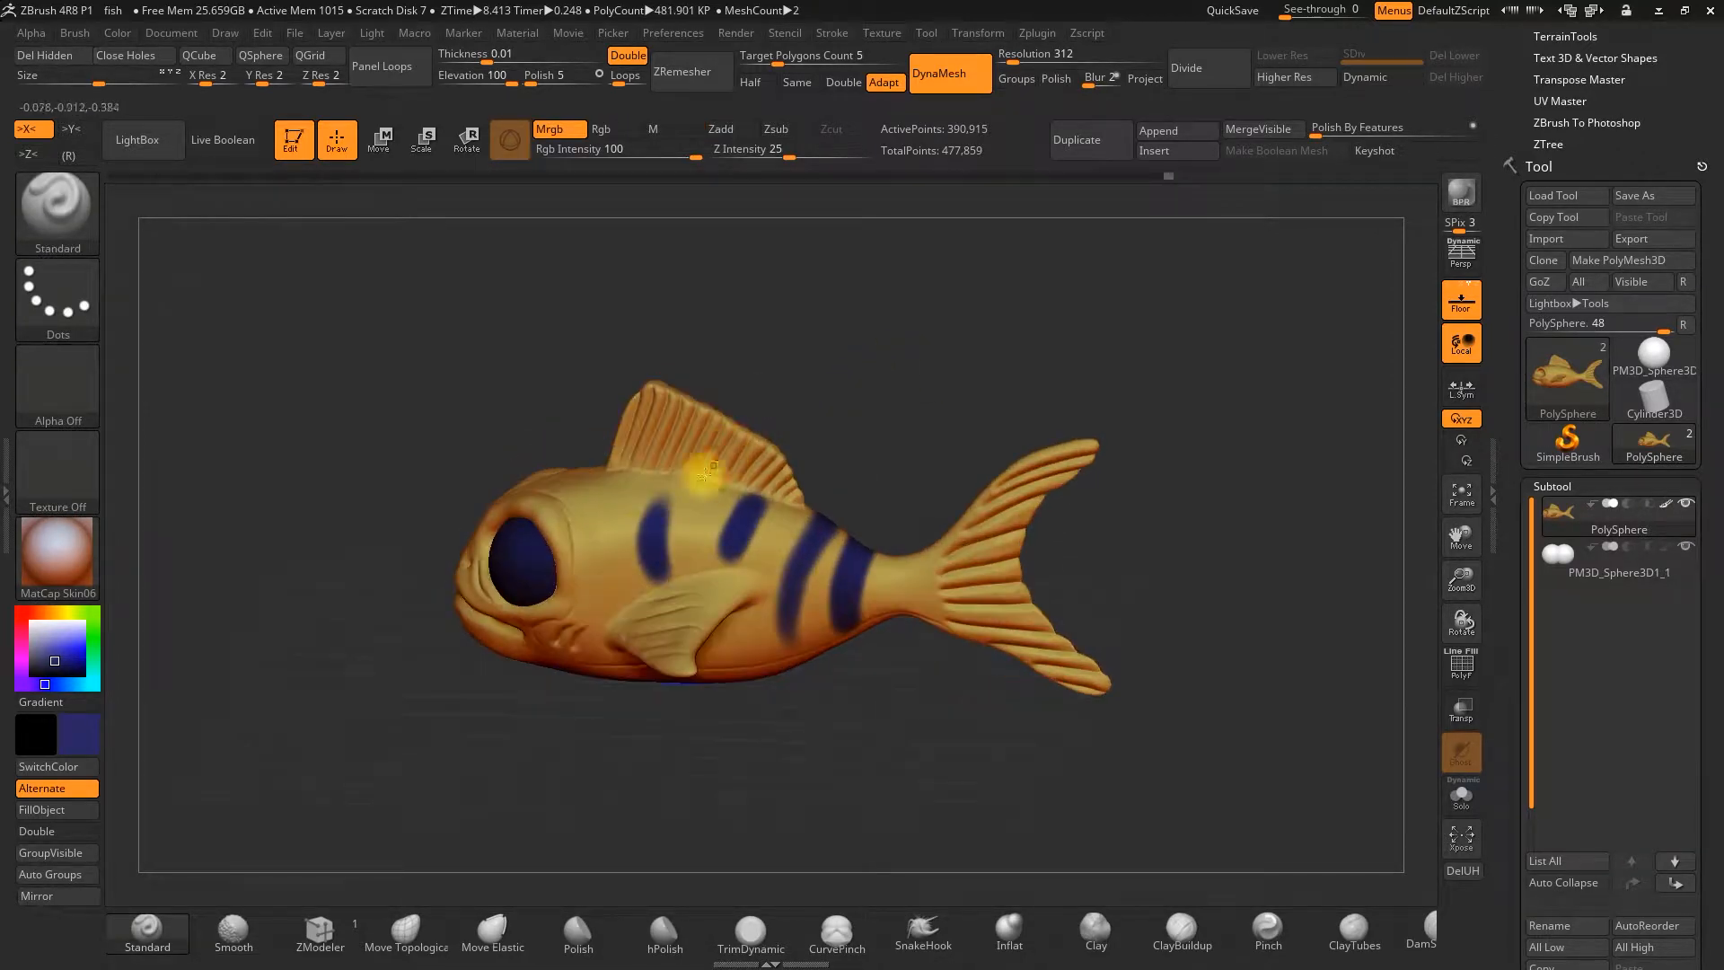
{"action": "left_click_drag", "start_coordinate": [833, 381], "coordinate": [801, 412]}
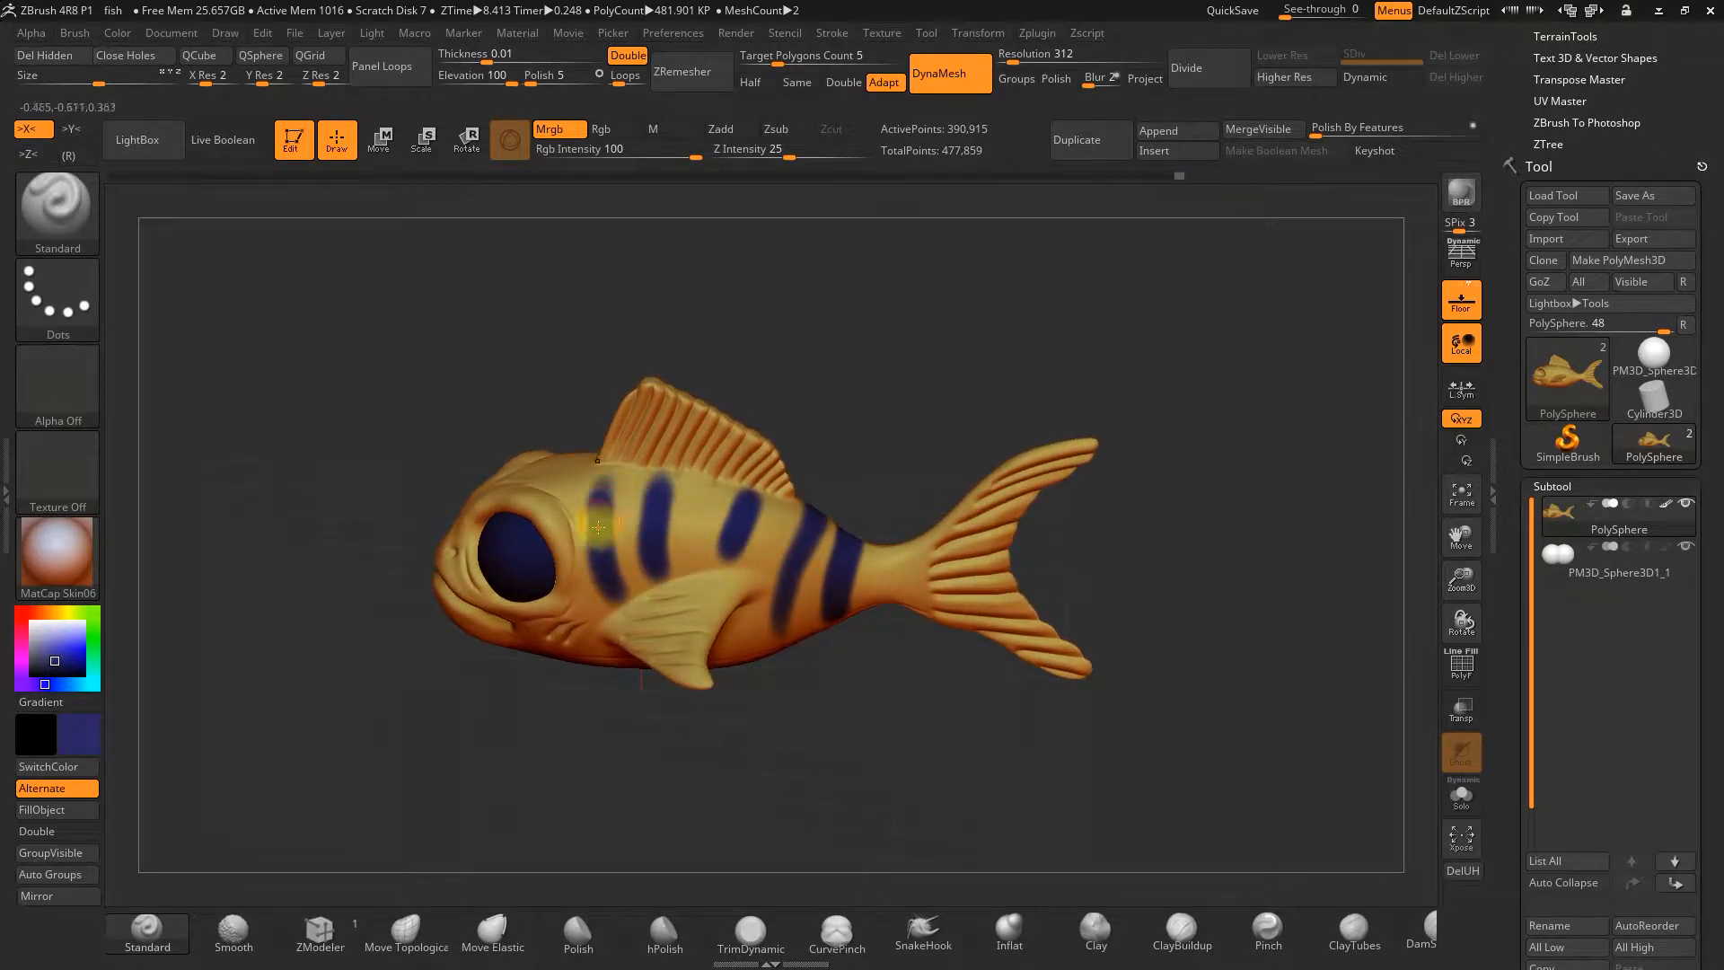
{"action": "left_click_drag", "start_coordinate": [535, 353], "coordinate": [588, 495]}
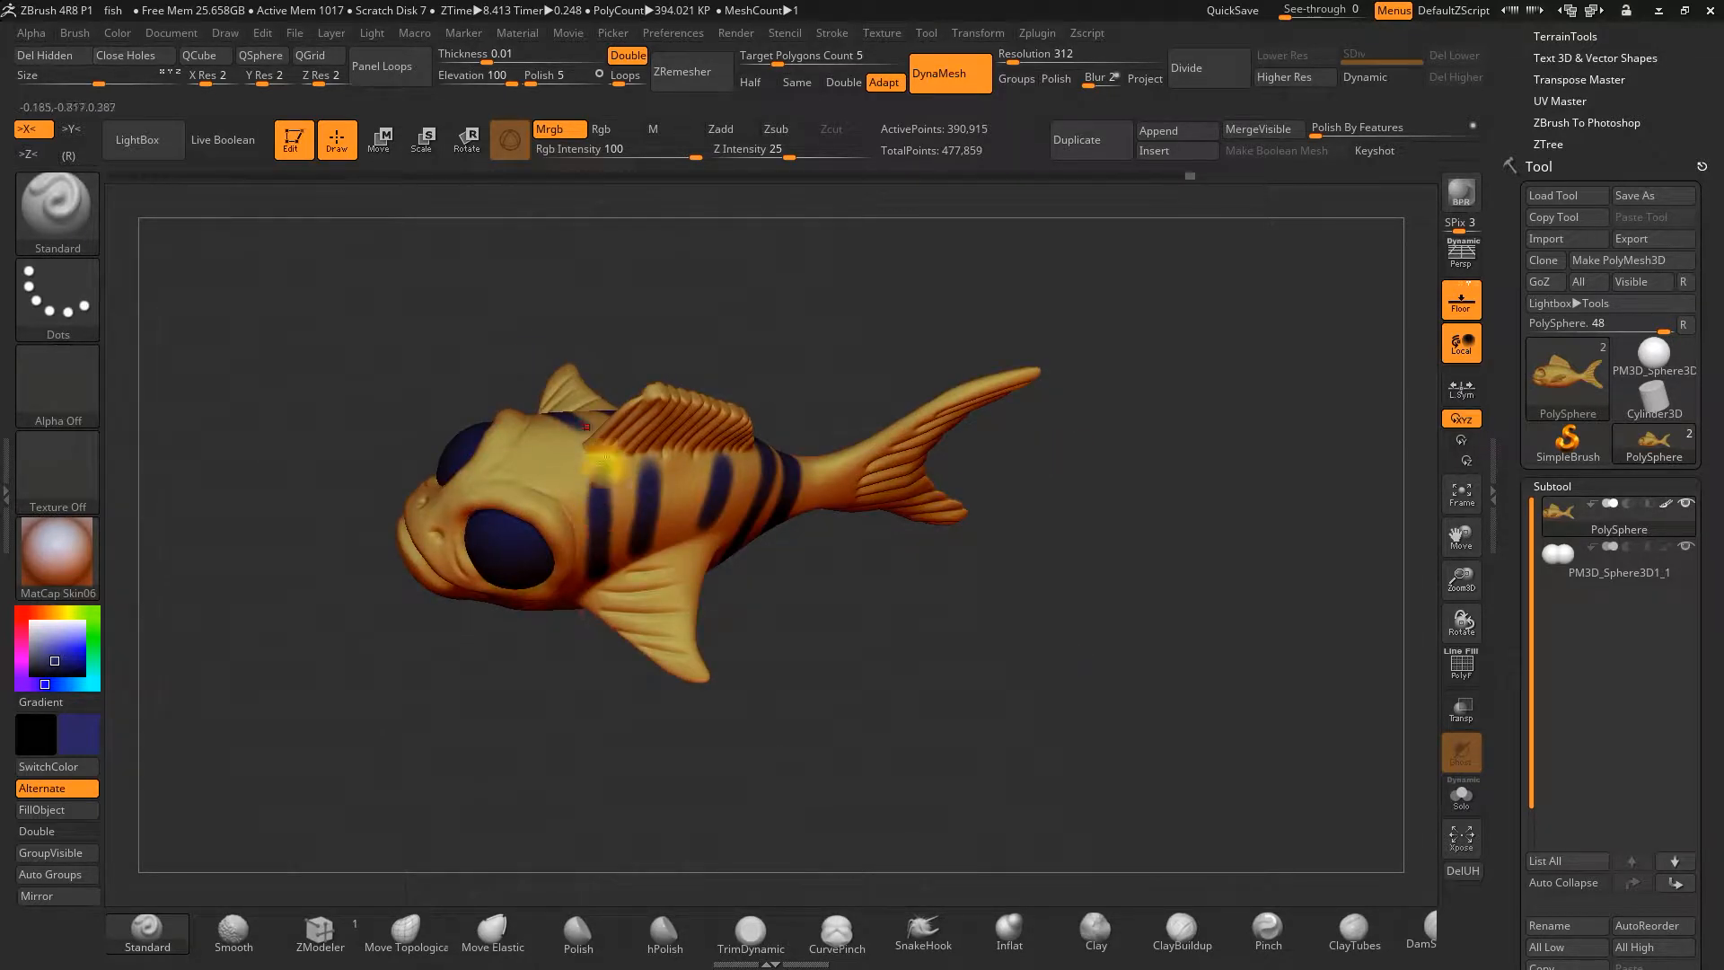
{"action": "left_click_drag", "start_coordinate": [880, 358], "coordinate": [845, 427], "text": "shift"}
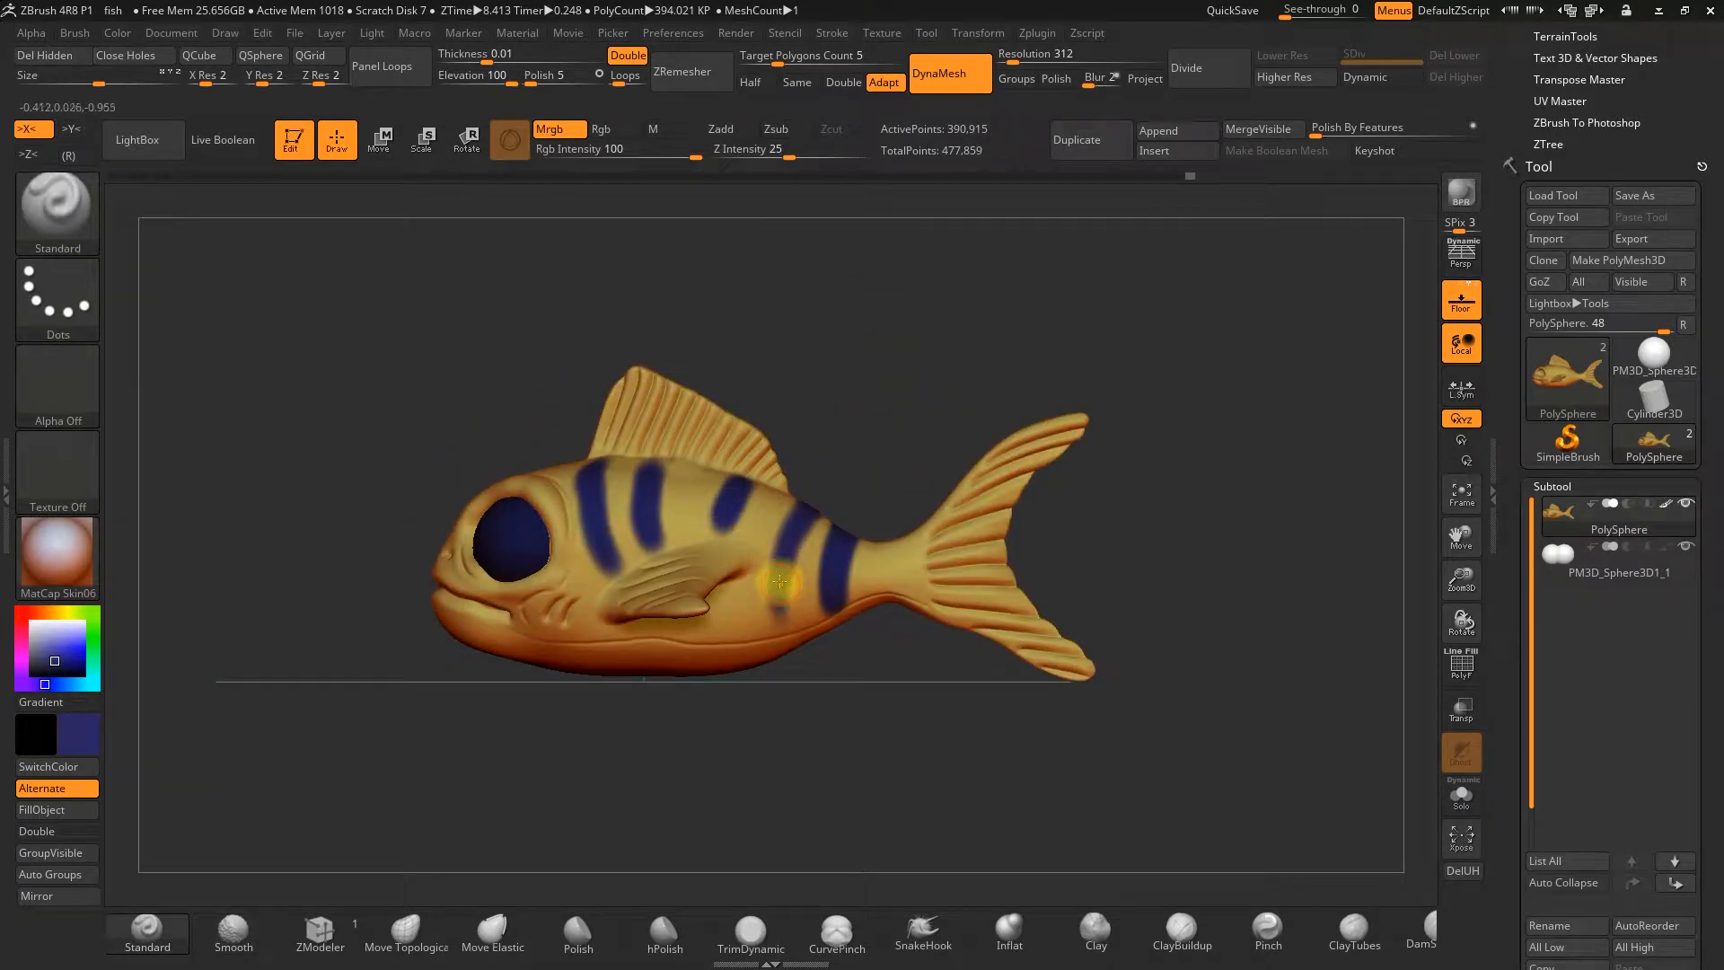
Choose white as the paint colour and cover the fish's belly from the lower jaw to the tail base
{"action": "left_click_drag", "start_coordinate": [869, 684], "coordinate": [575, 688]}
{"action": "left_click", "coordinate": [79, 731]}
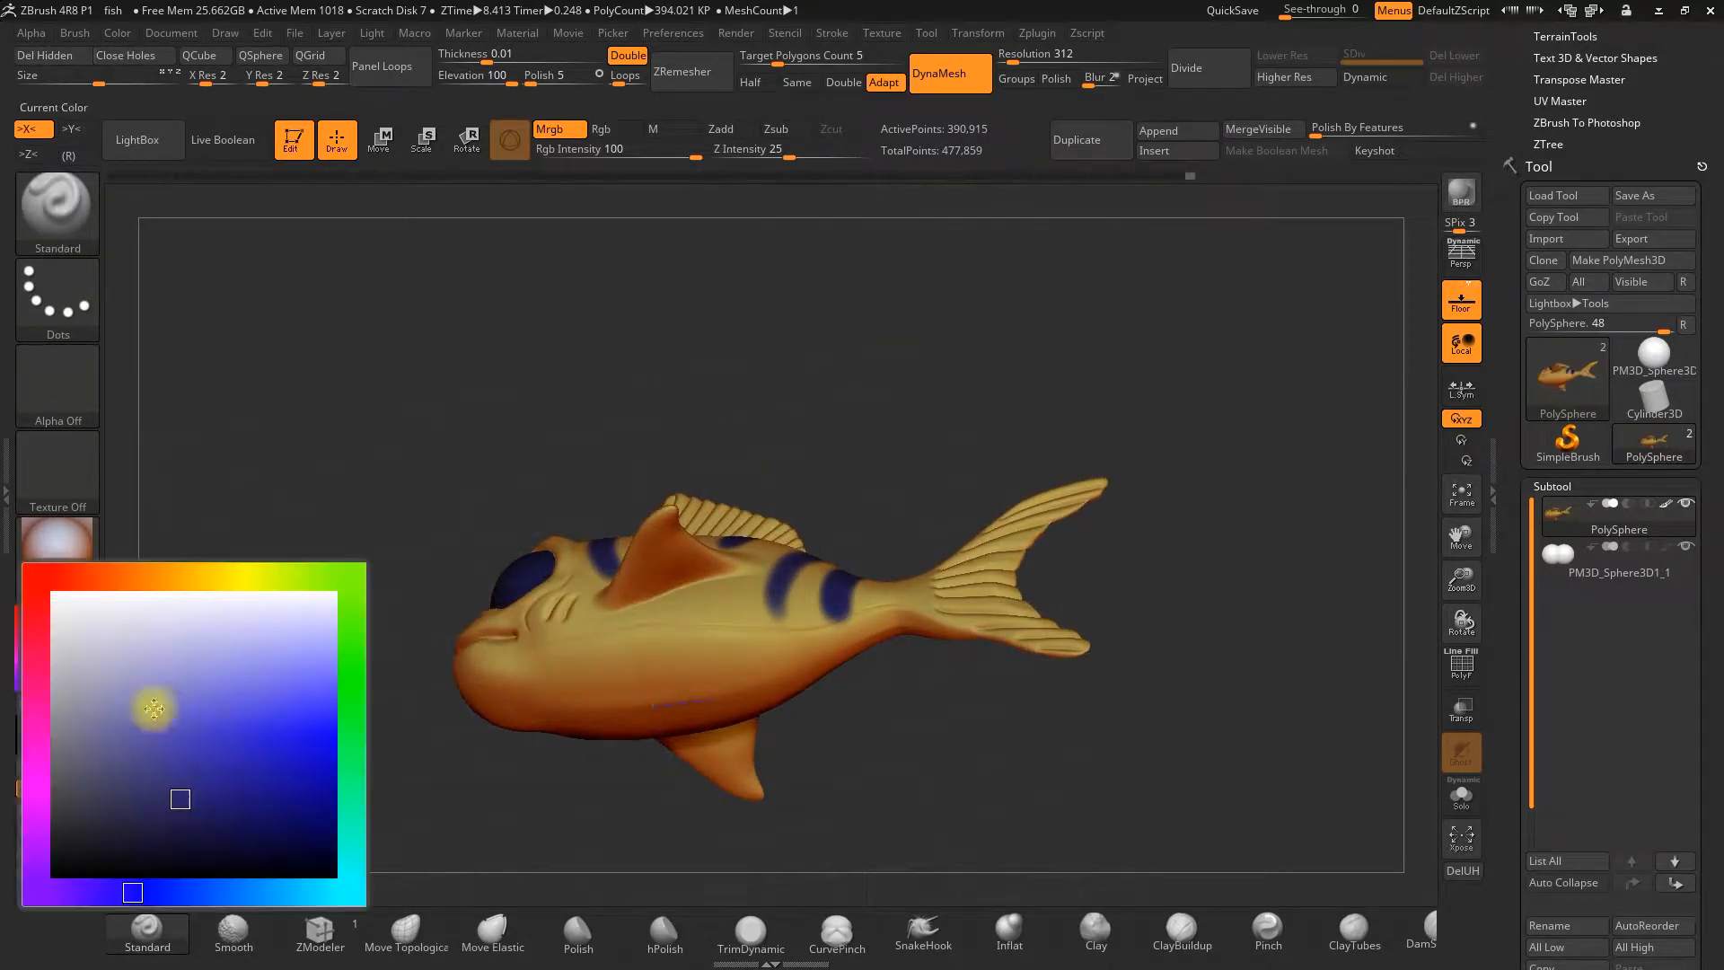
{"action": "left_click_drag", "start_coordinate": [448, 575], "coordinate": [440, 408]}
{"action": "mouse_move", "coordinate": [623, 677]}
{"action": "left_mouse_down"}
{"action": "mouse_move", "coordinate": [646, 697]}
{"action": "mouse_move", "coordinate": [630, 658]}
{"action": "mouse_move", "coordinate": [757, 637]}
{"action": "left_mouse_up"}
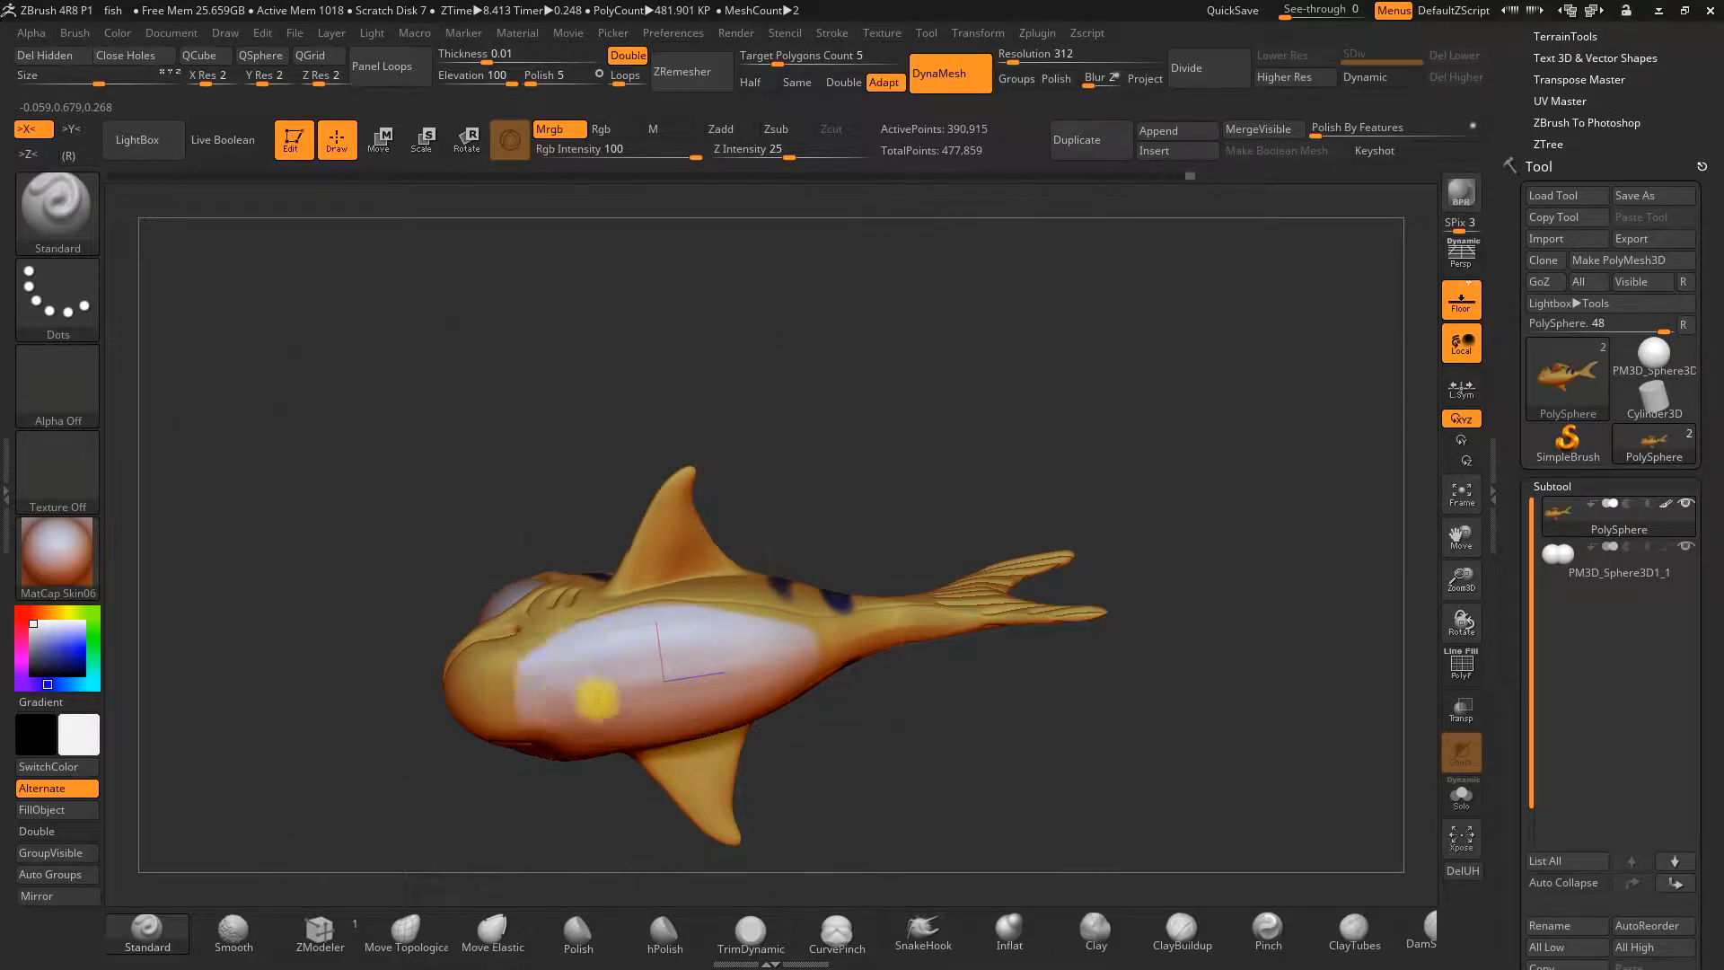
{"action": "left_click_drag", "start_coordinate": [347, 758], "coordinate": [479, 667]}
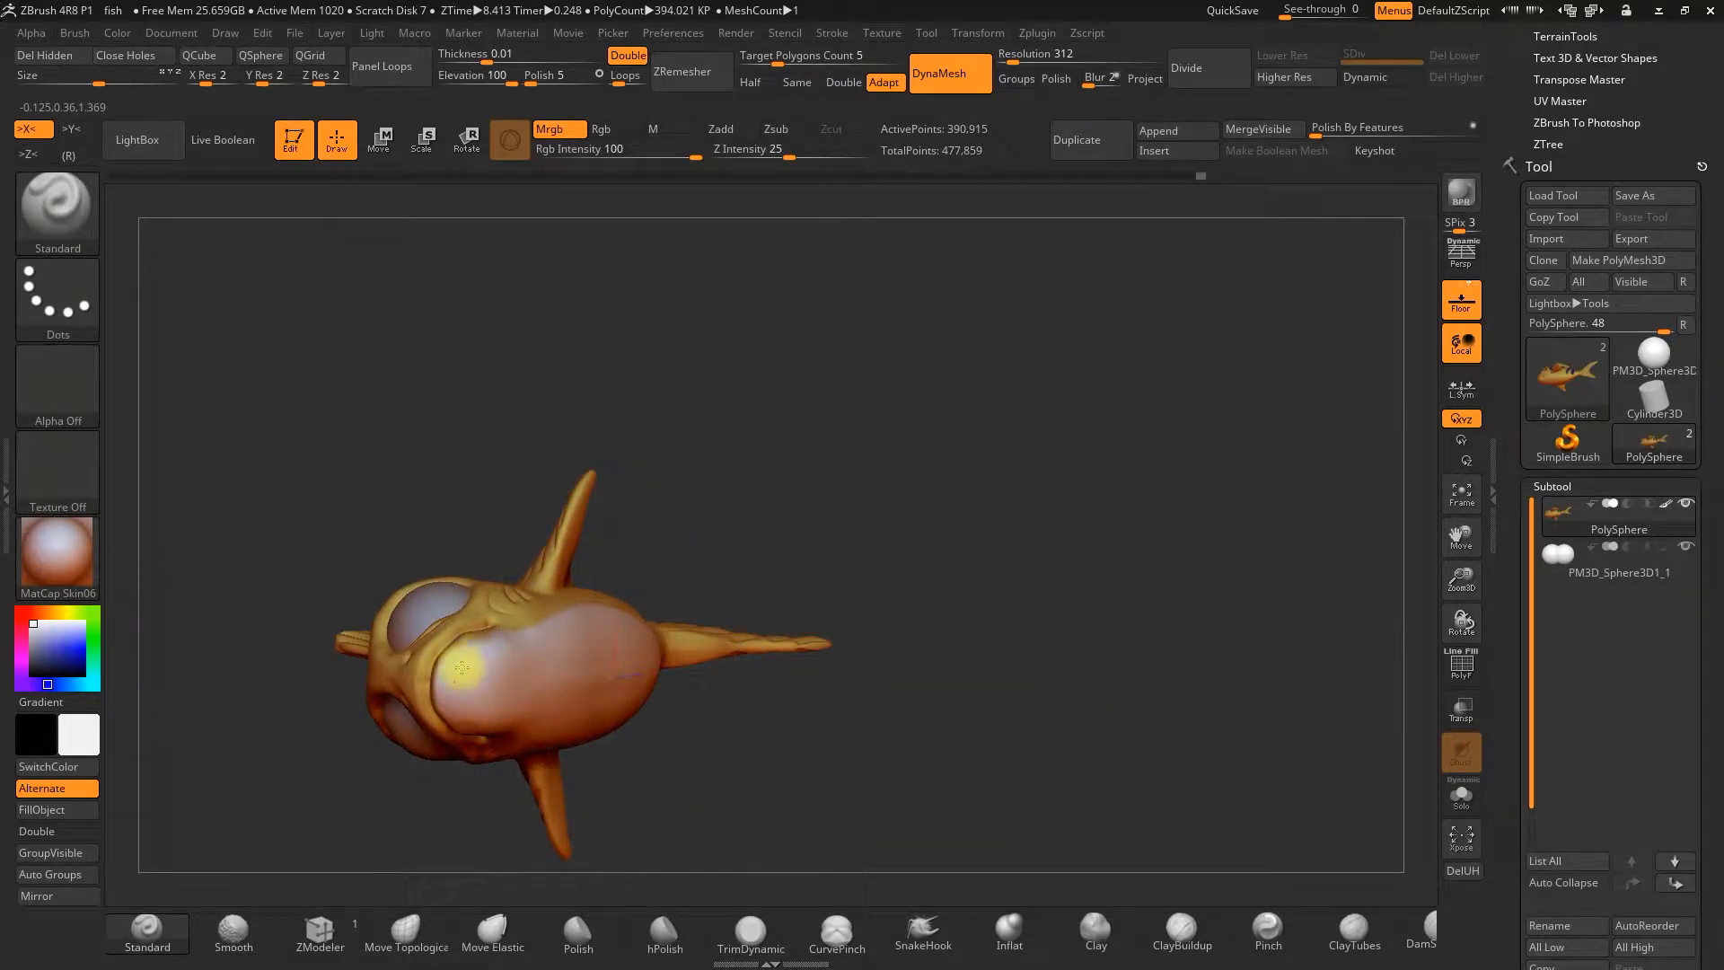
{"action": "right_click_drag", "start_coordinate": [526, 584], "coordinate": [946, 616]}
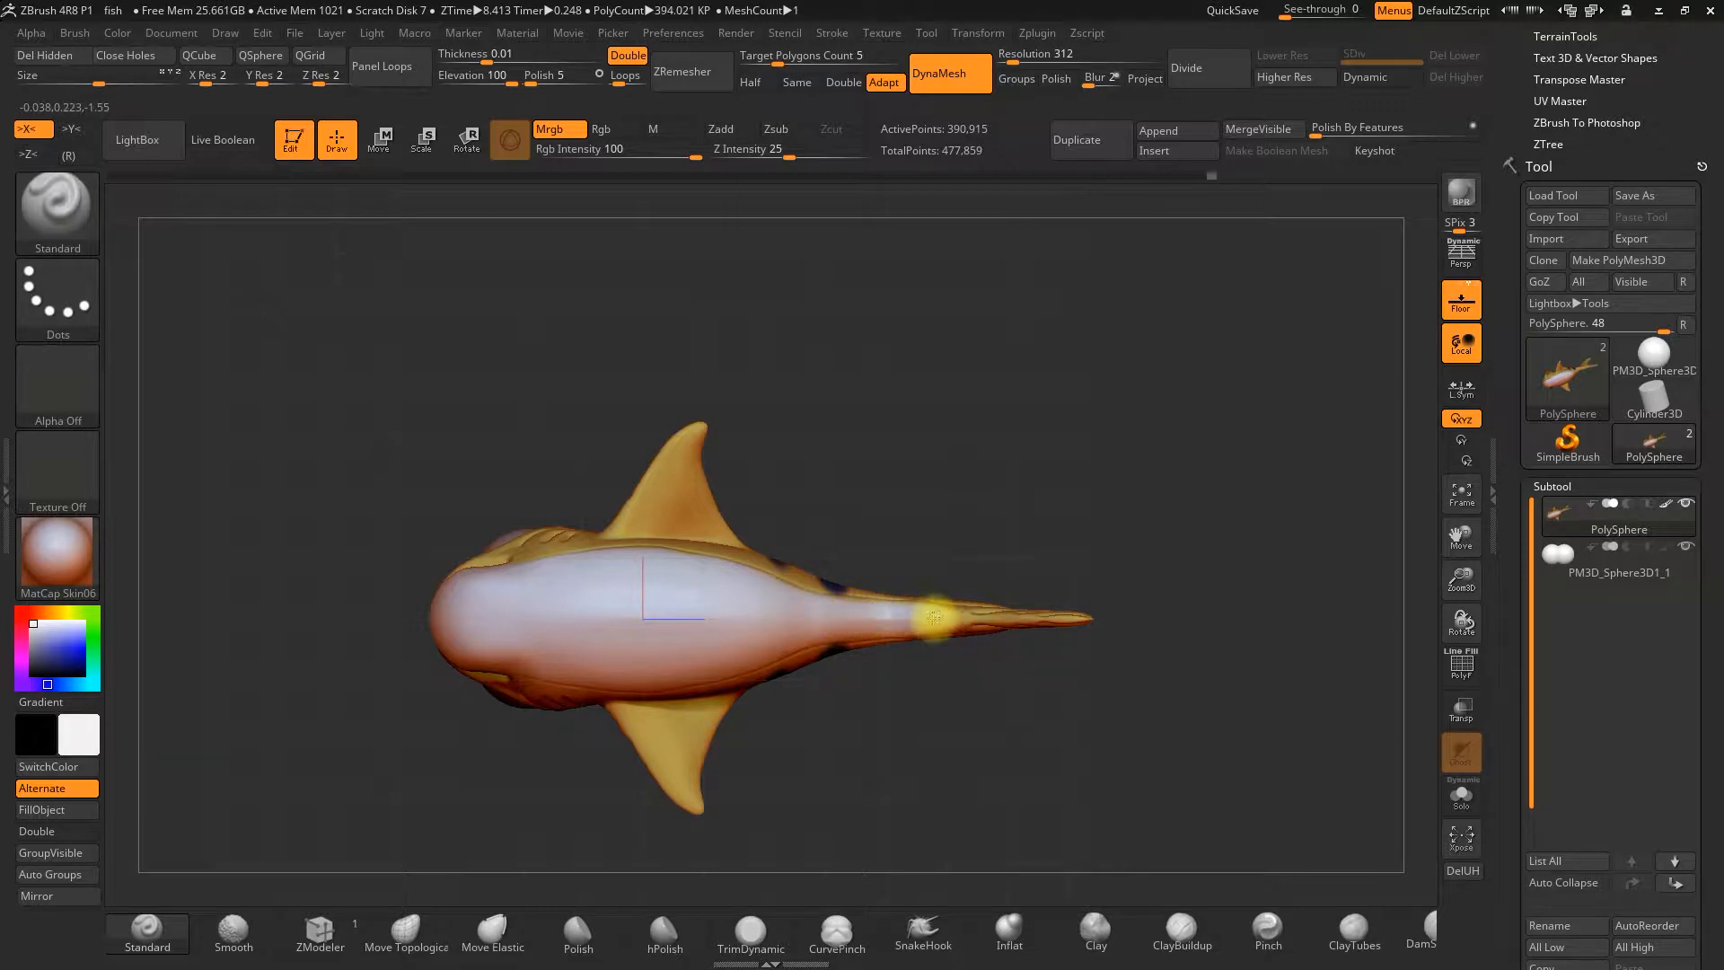
Refine the white underside along the tail base and belly edge, sampling golden yellow and white from the body
{"action": "right_click_drag", "start_coordinate": [957, 617], "coordinate": [1039, 581]}
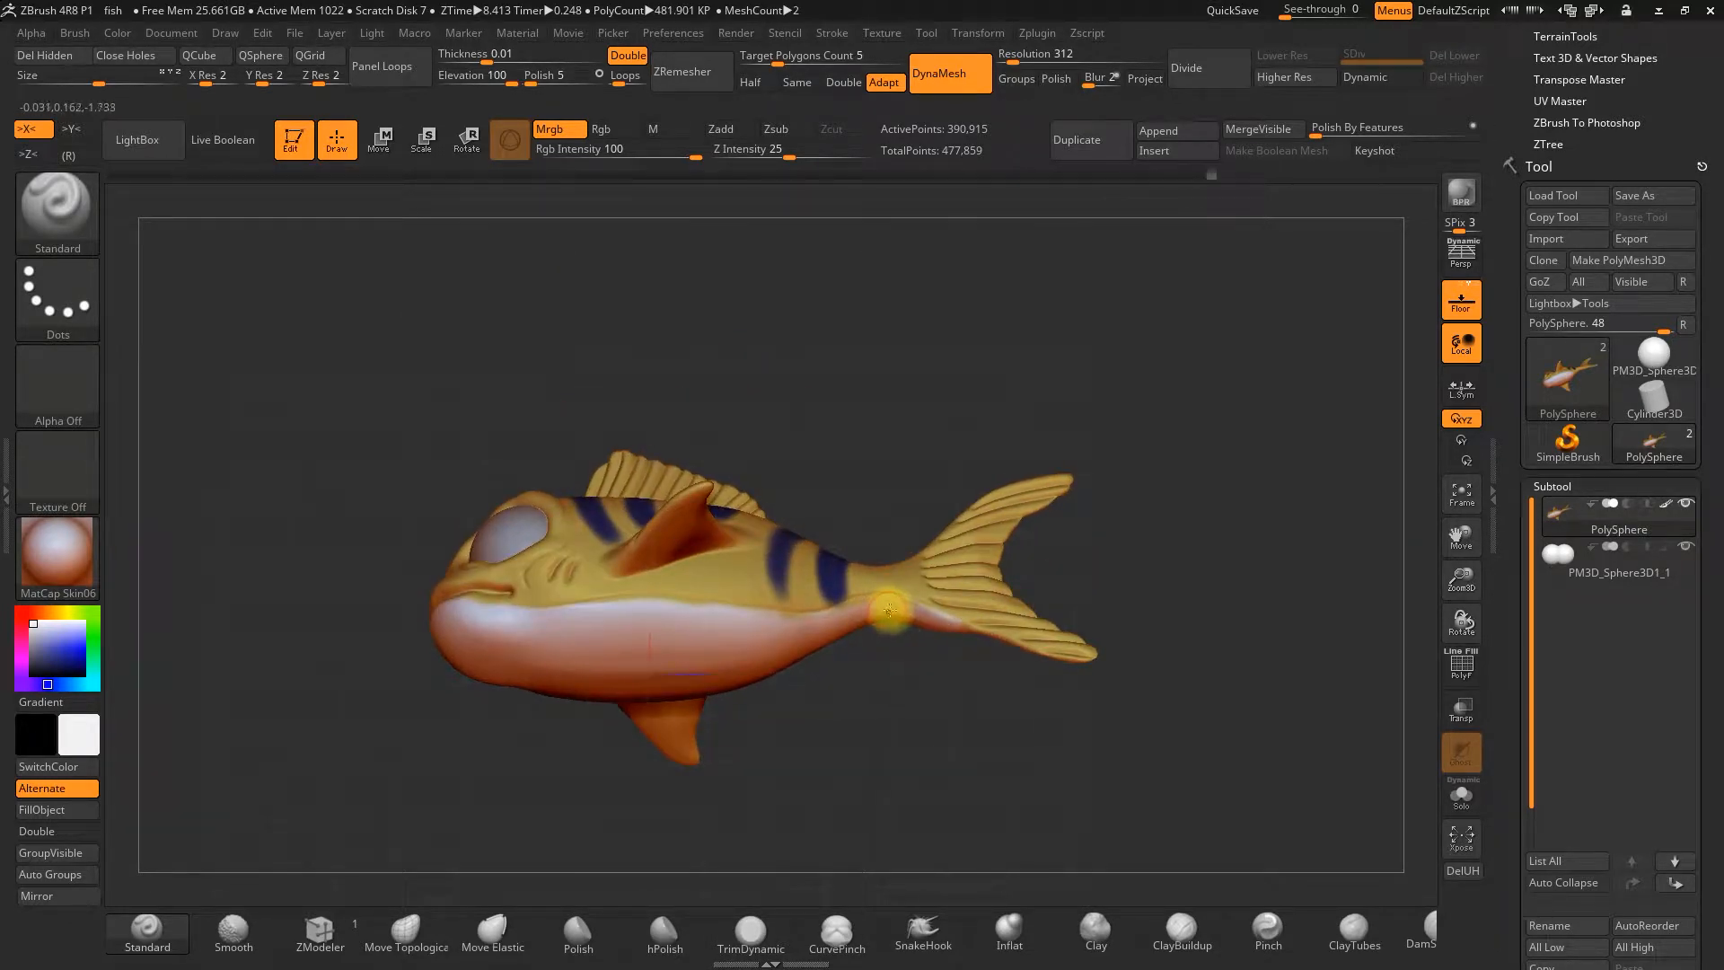
{"action": "key", "text": "ctrl+z"}
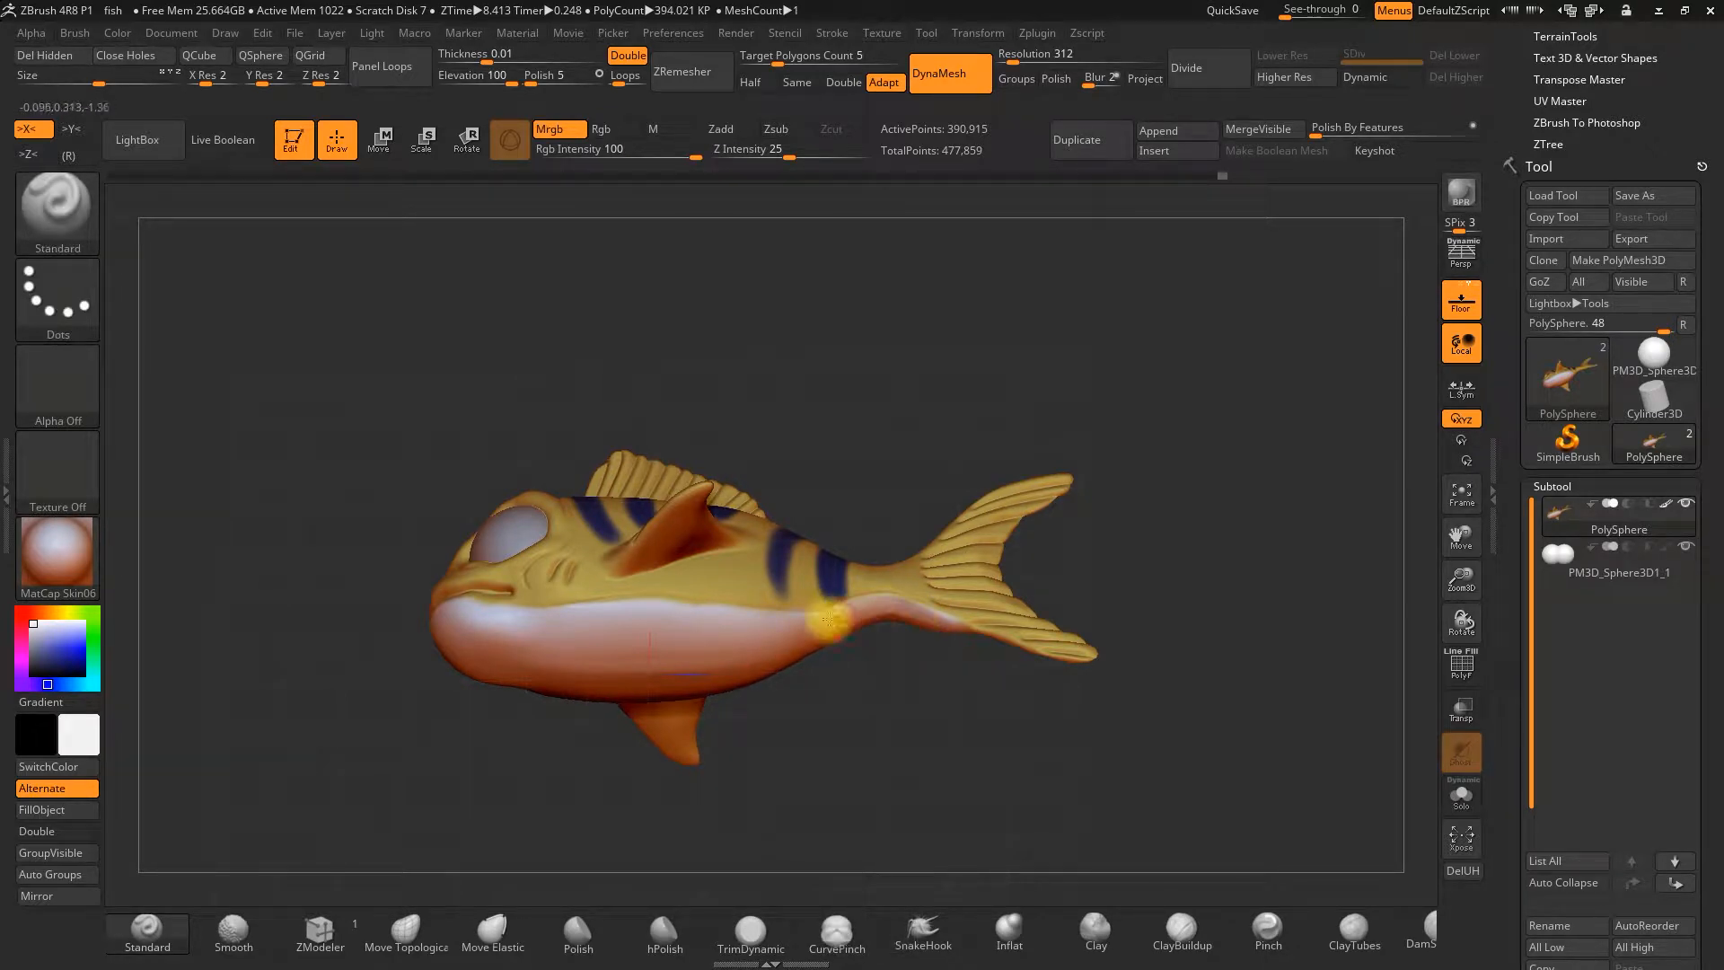
{"action": "right_click_drag", "start_coordinate": [847, 425], "coordinate": [561, 627]}
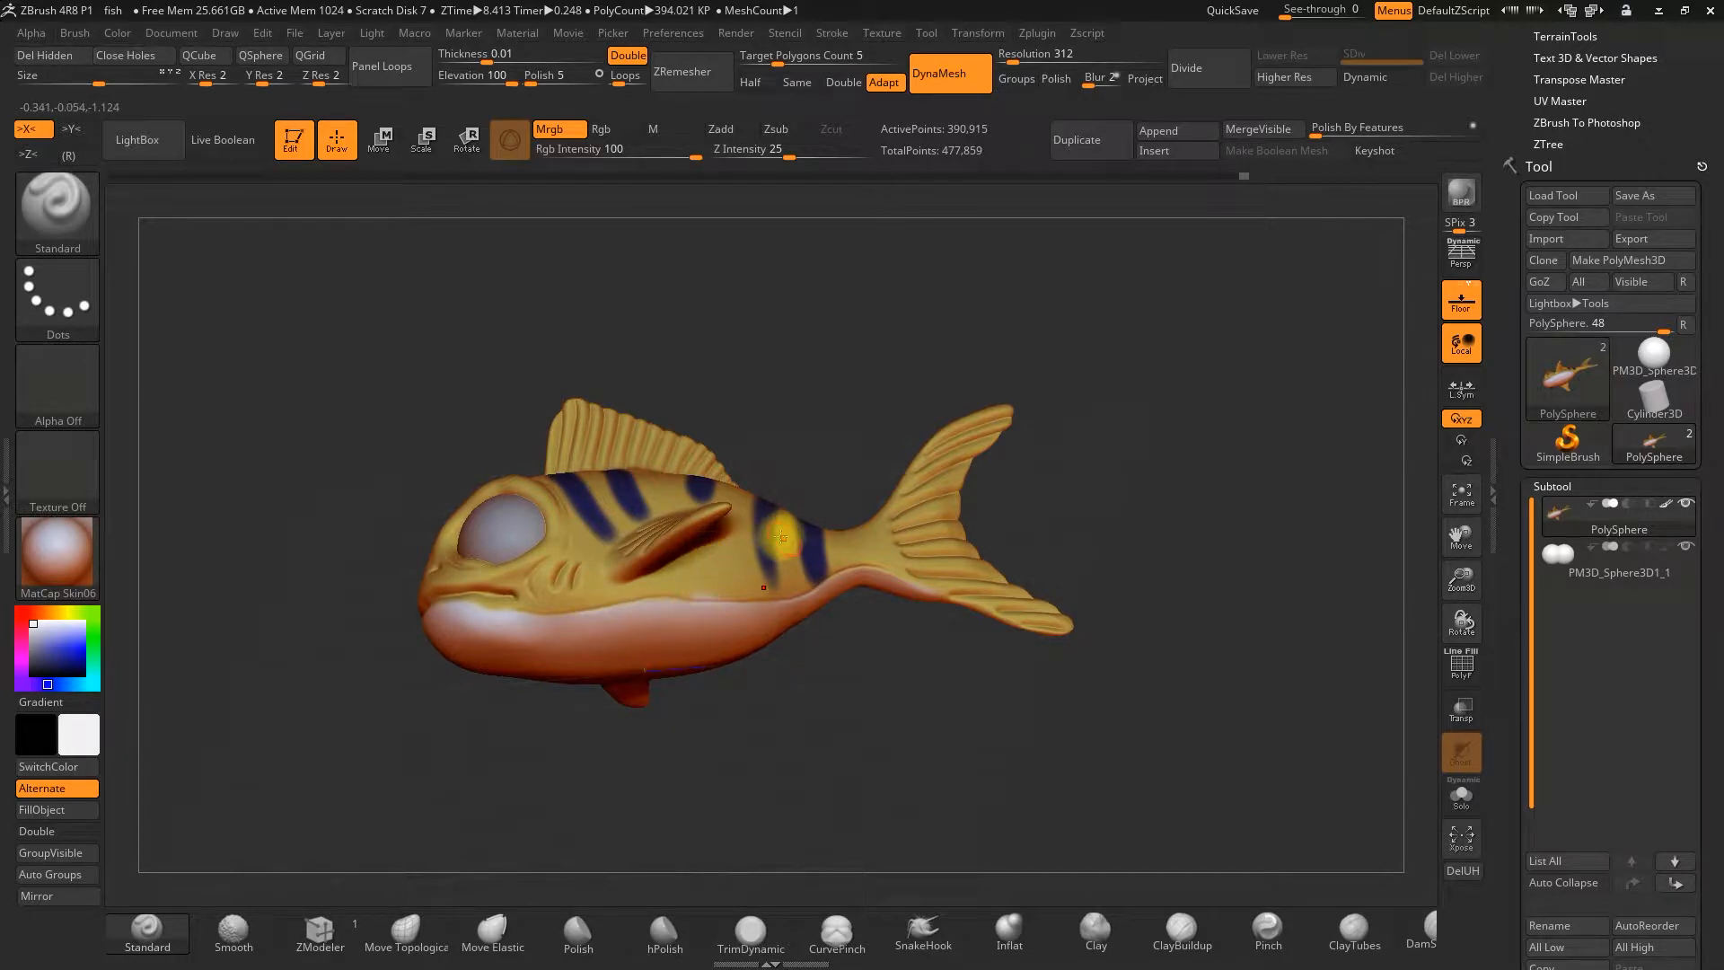
{"action": "key", "text": "c"}
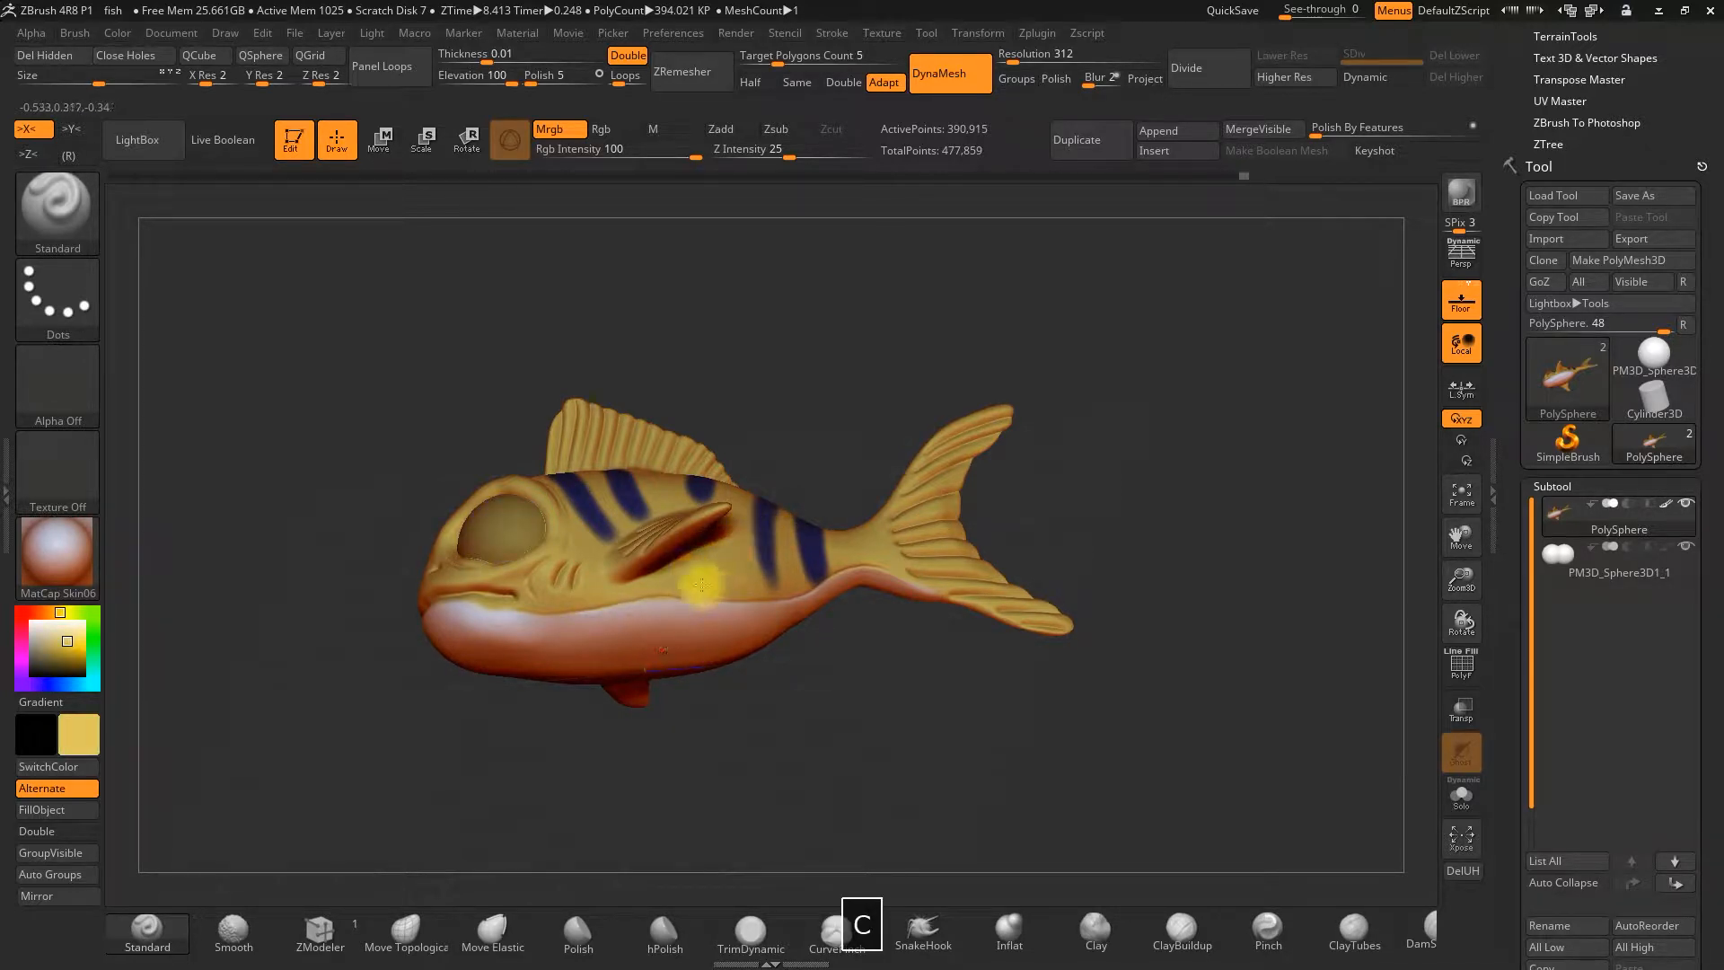
{"action": "key", "text": "c"}
{"action": "right_click_drag", "start_coordinate": [481, 720], "coordinate": [492, 610]}
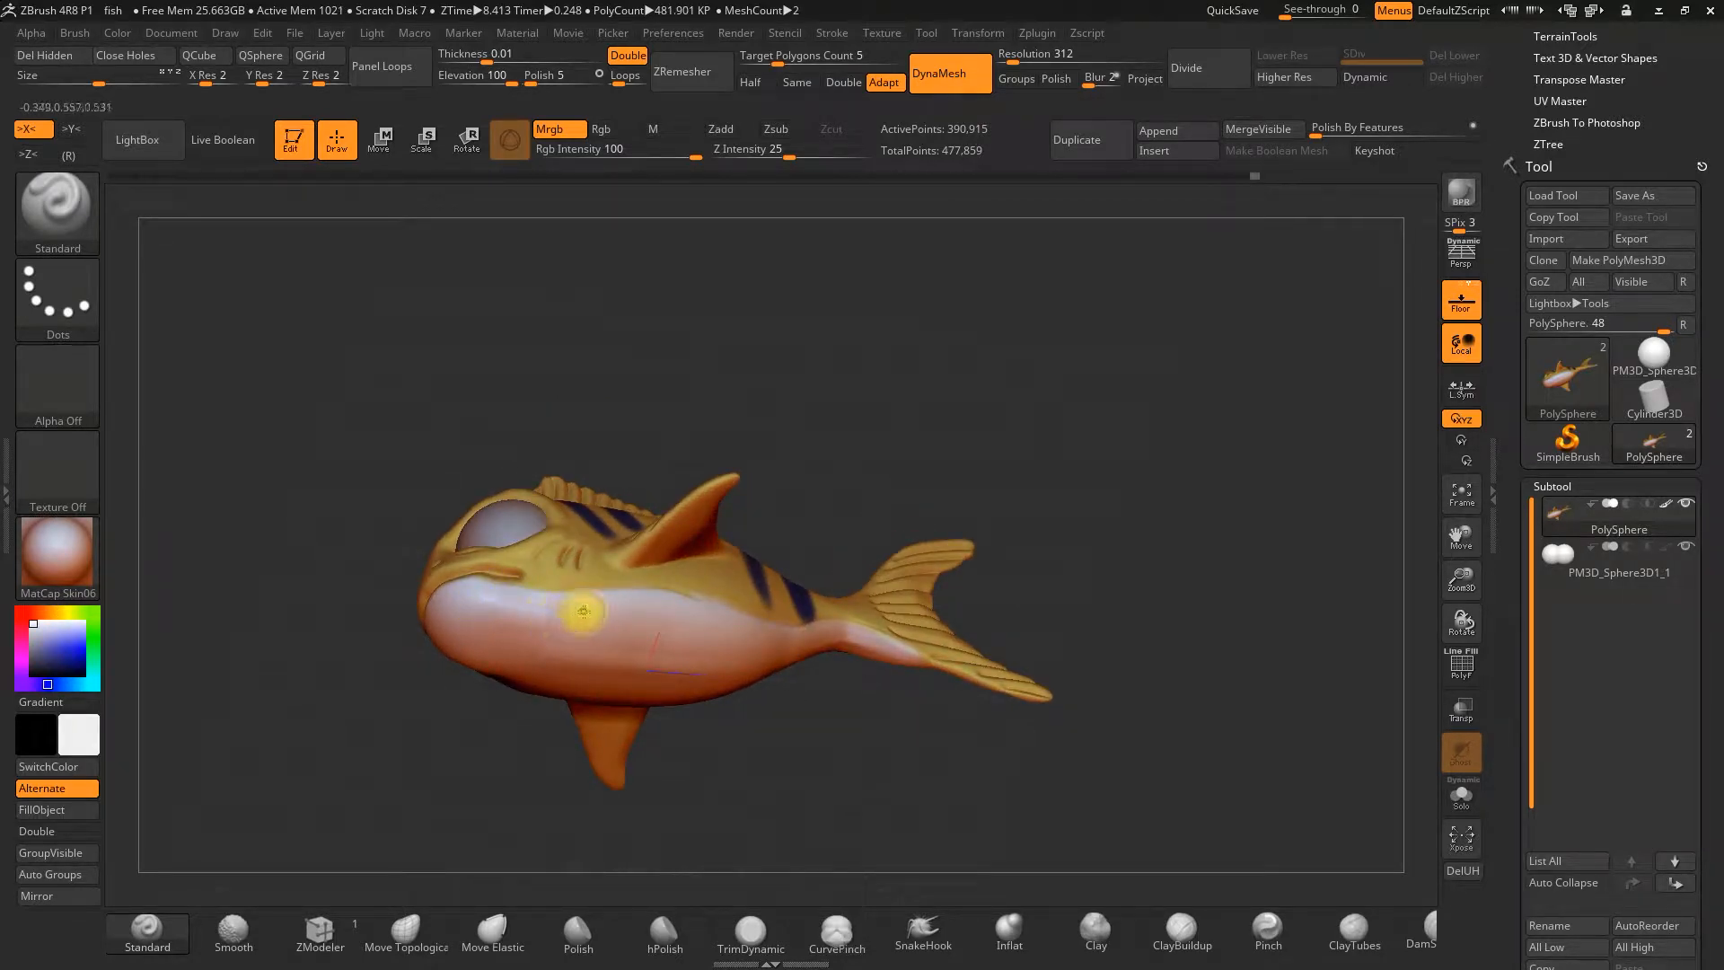
Try painting the front of the dorsal fin white in side view, and undo the stroke
{"action": "mouse_move", "coordinate": [836, 461]}
{"action": "left_mouse_down"}
{"action": "mouse_move", "coordinate": [789, 584]}
{"action": "mouse_move", "coordinate": [819, 440]}
{"action": "left_mouse_up"}
{"action": "left_click_drag", "start_coordinate": [853, 349], "coordinate": [730, 491], "text": "alt"}
{"action": "left_click_drag", "start_coordinate": [669, 411], "coordinate": [577, 515], "text": "shift"}
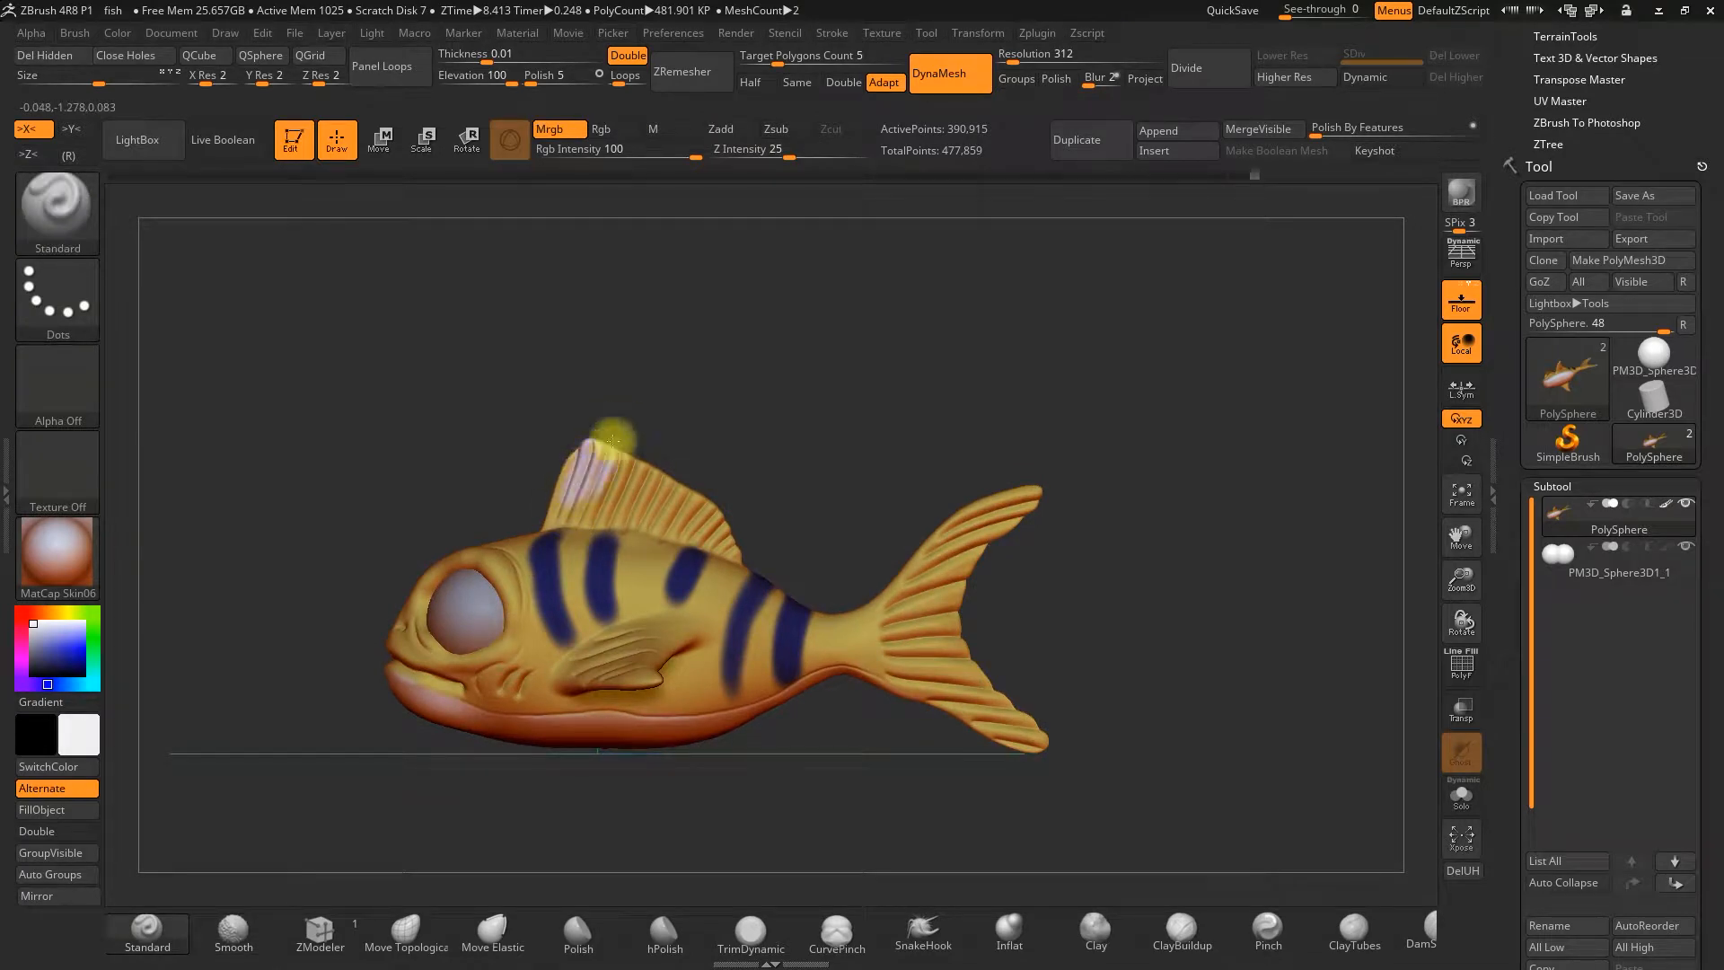
{"action": "key", "text": "ctrl"}
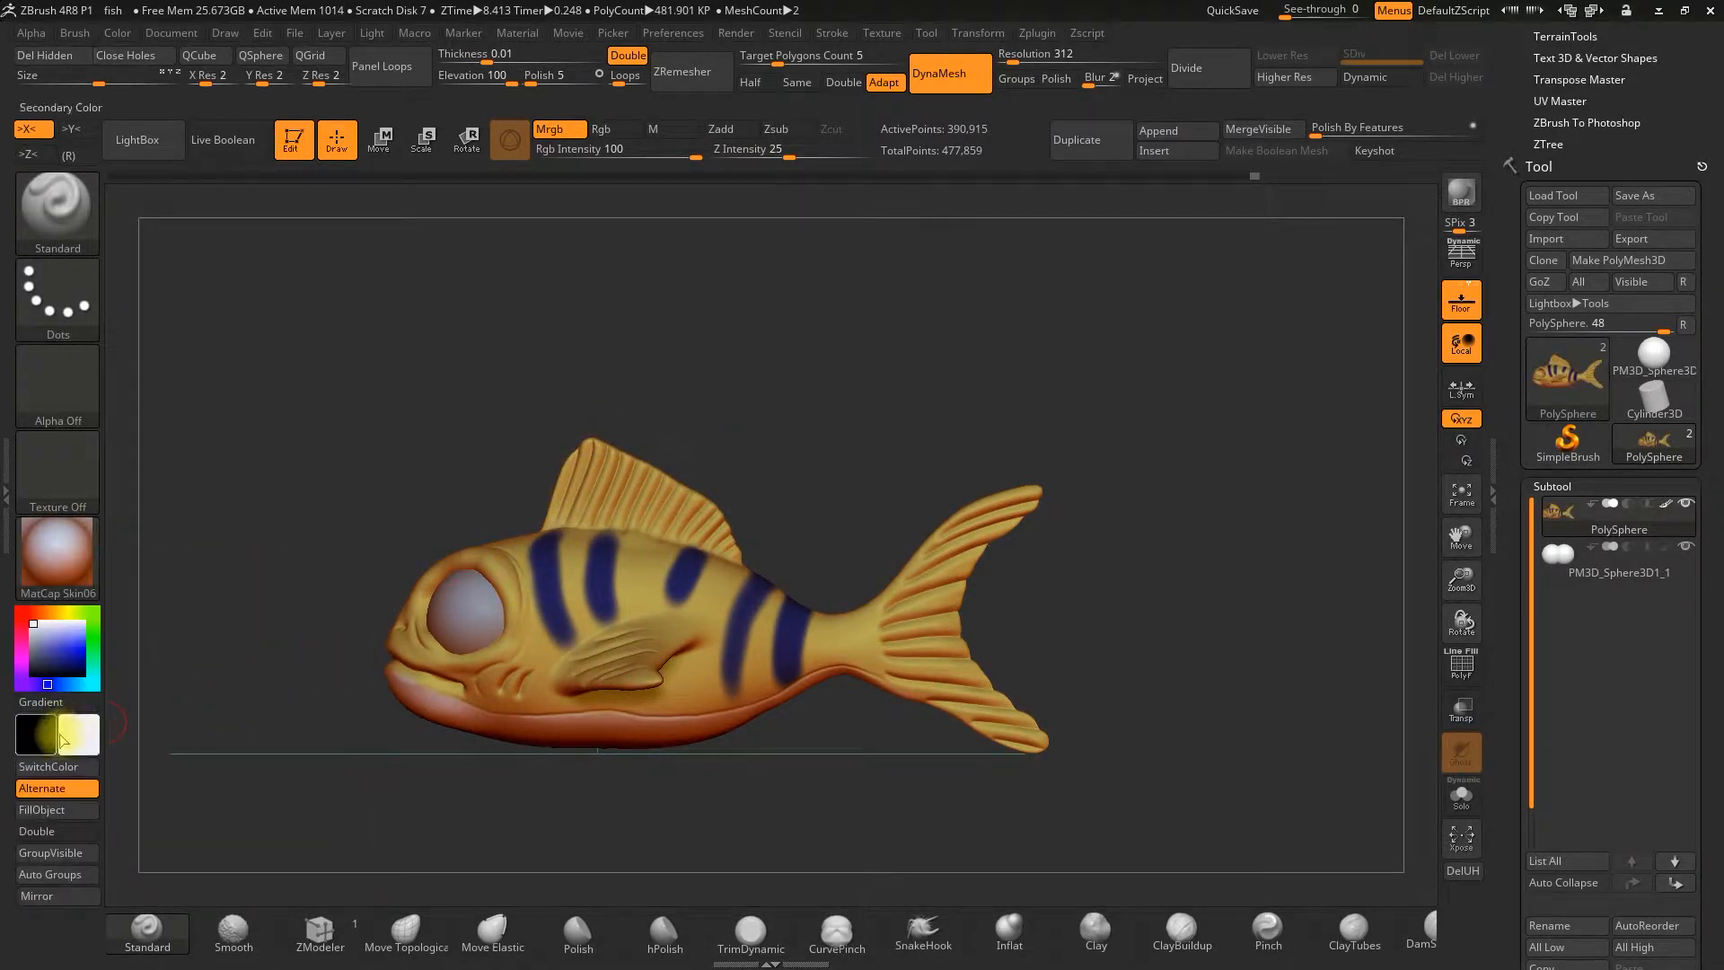
Choose light blue as the paint colour and try it on the front of the dorsal fin
{"action": "mouse_move", "coordinate": [116, 660]}
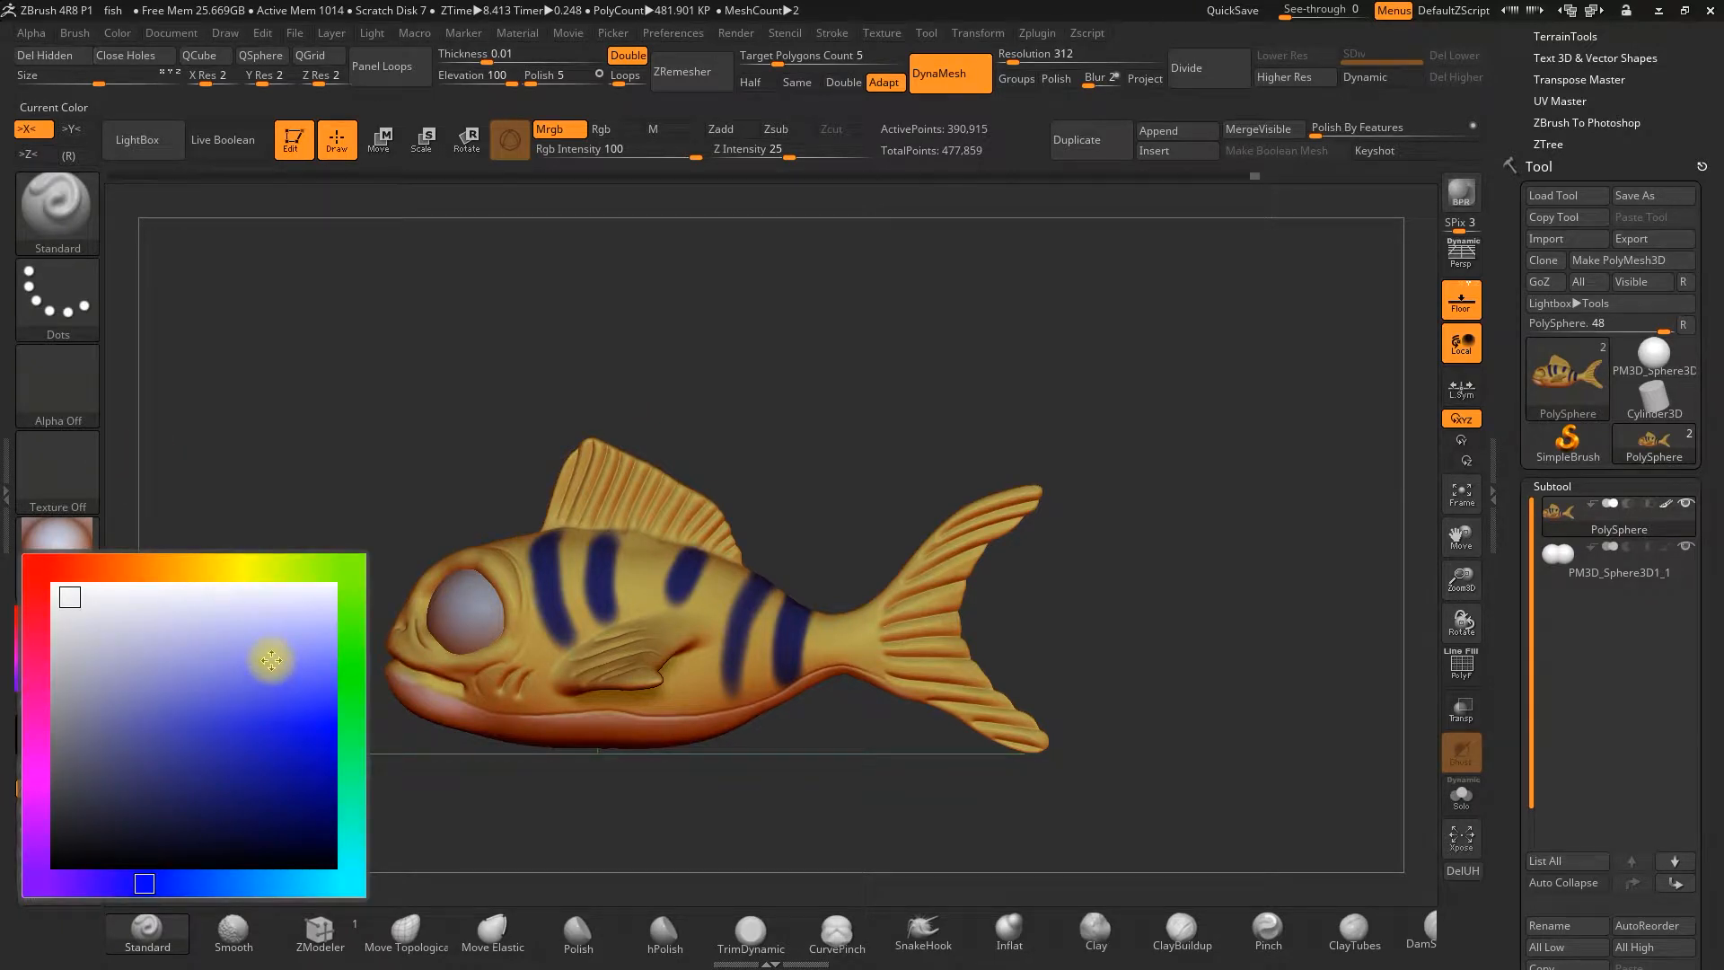
{"action": "left_click", "coordinate": [295, 657]}
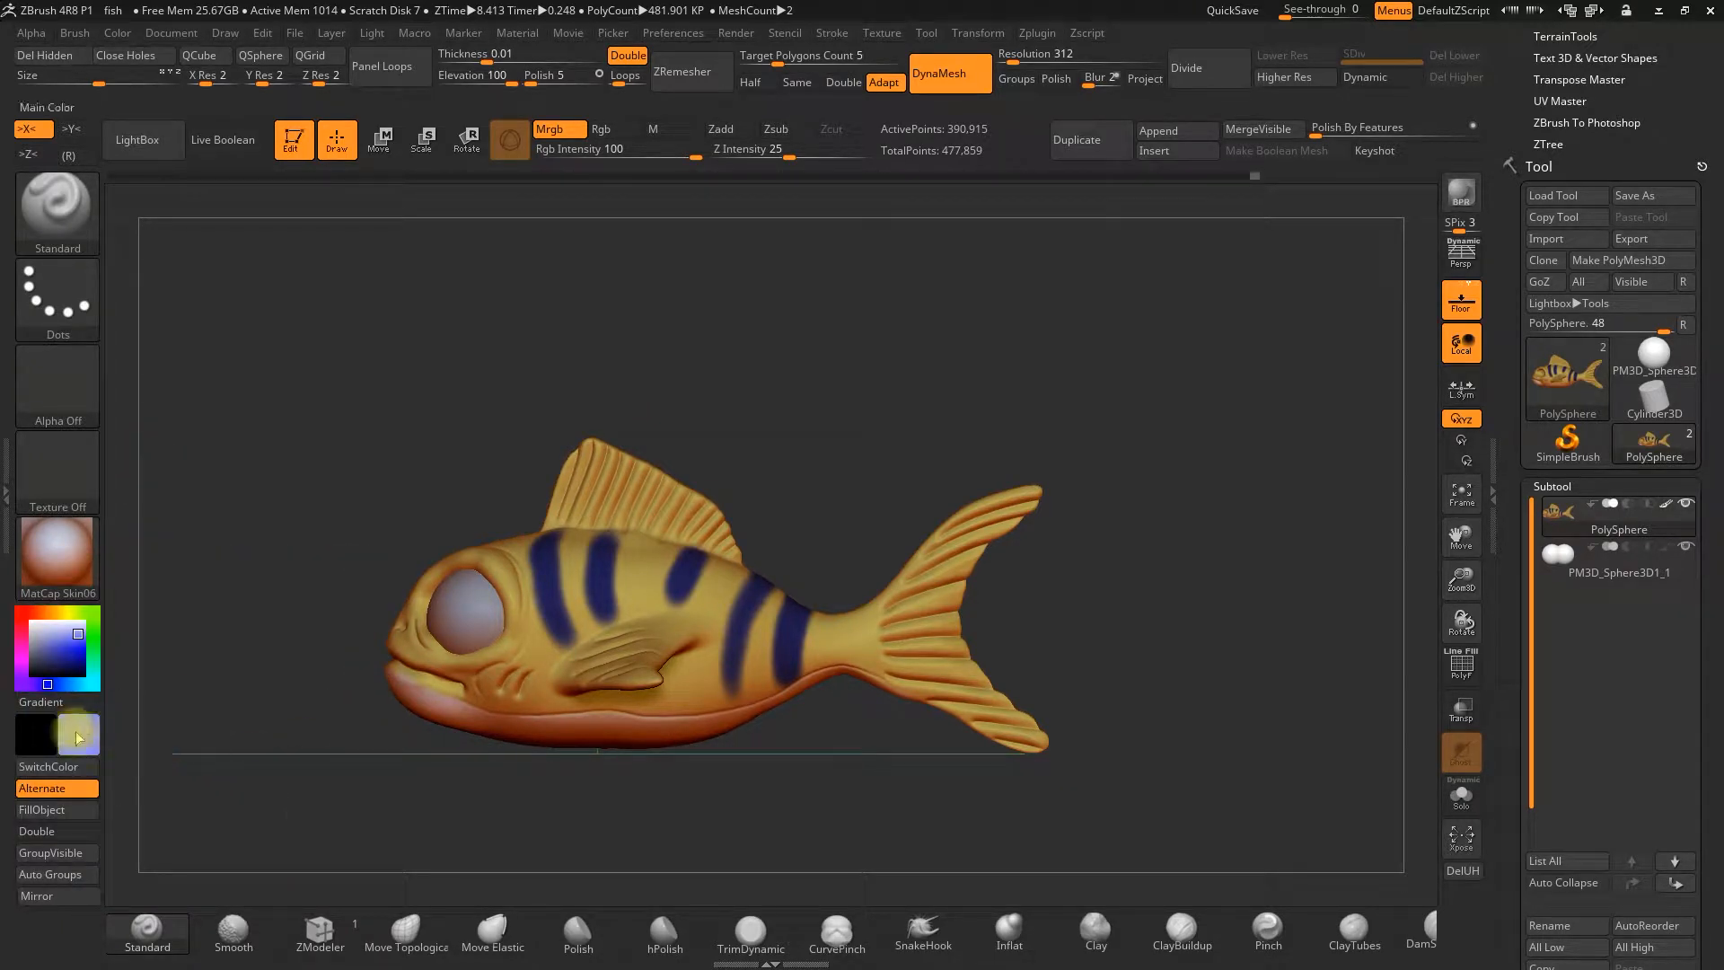
{"action": "mouse_move", "coordinate": [76, 736]}
{"action": "left_click", "coordinate": [233, 881]}
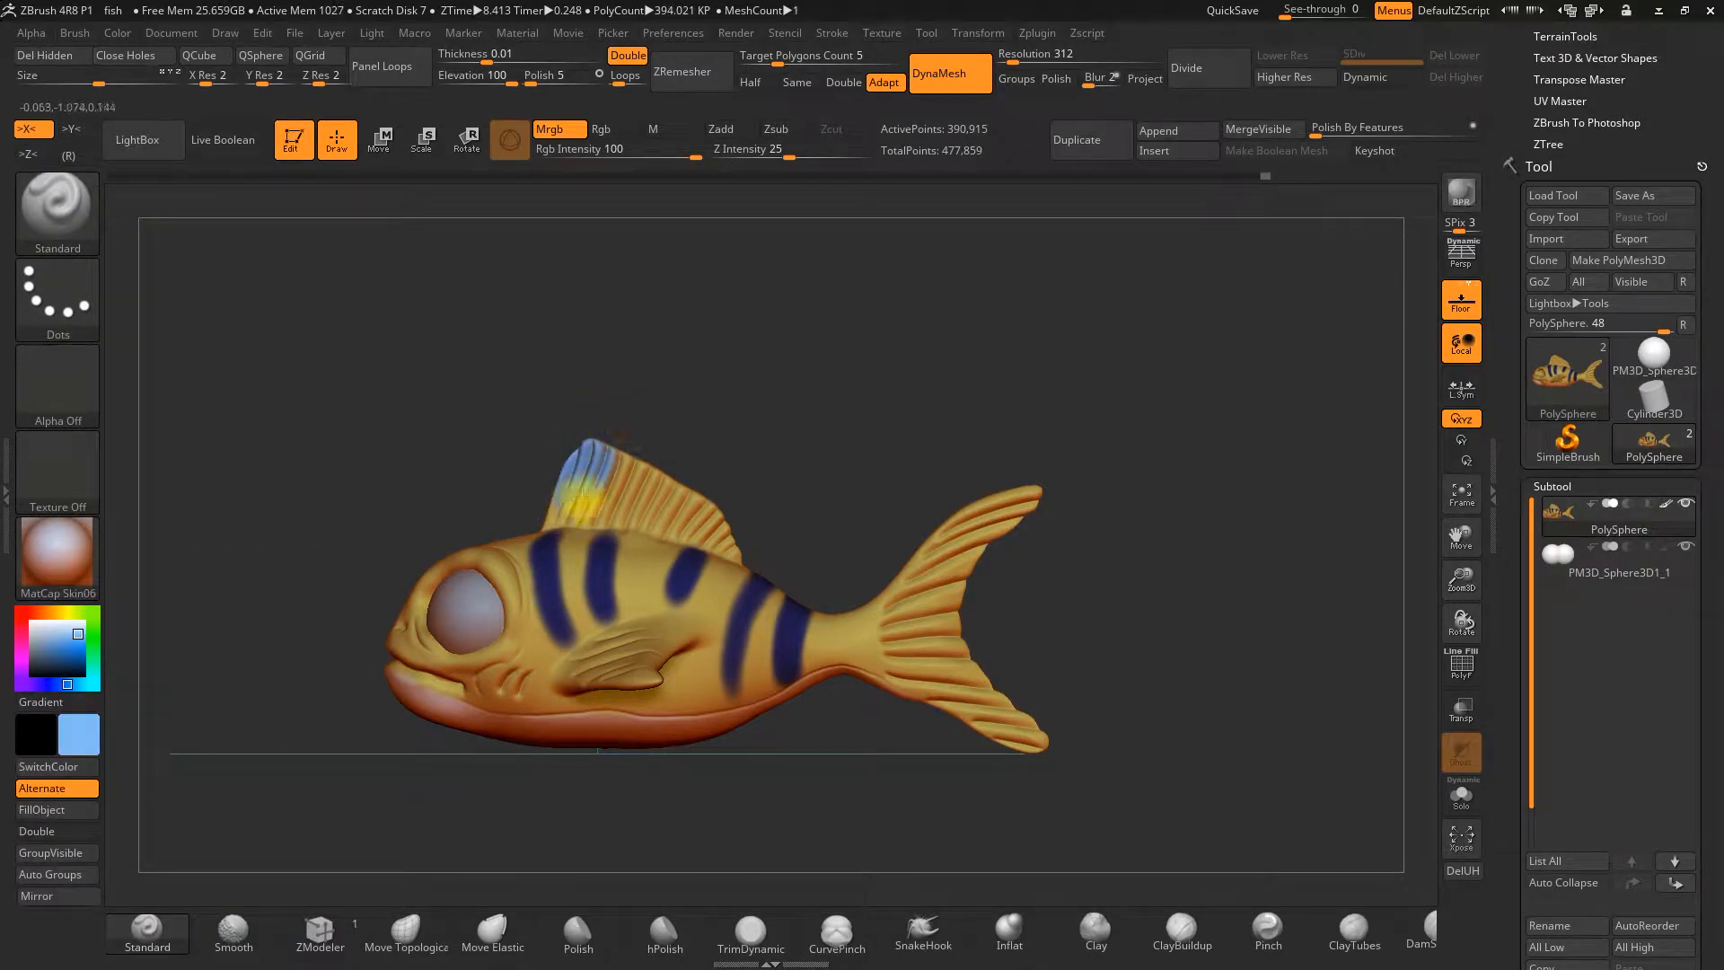
{"action": "key", "text": "ctrl+z"}
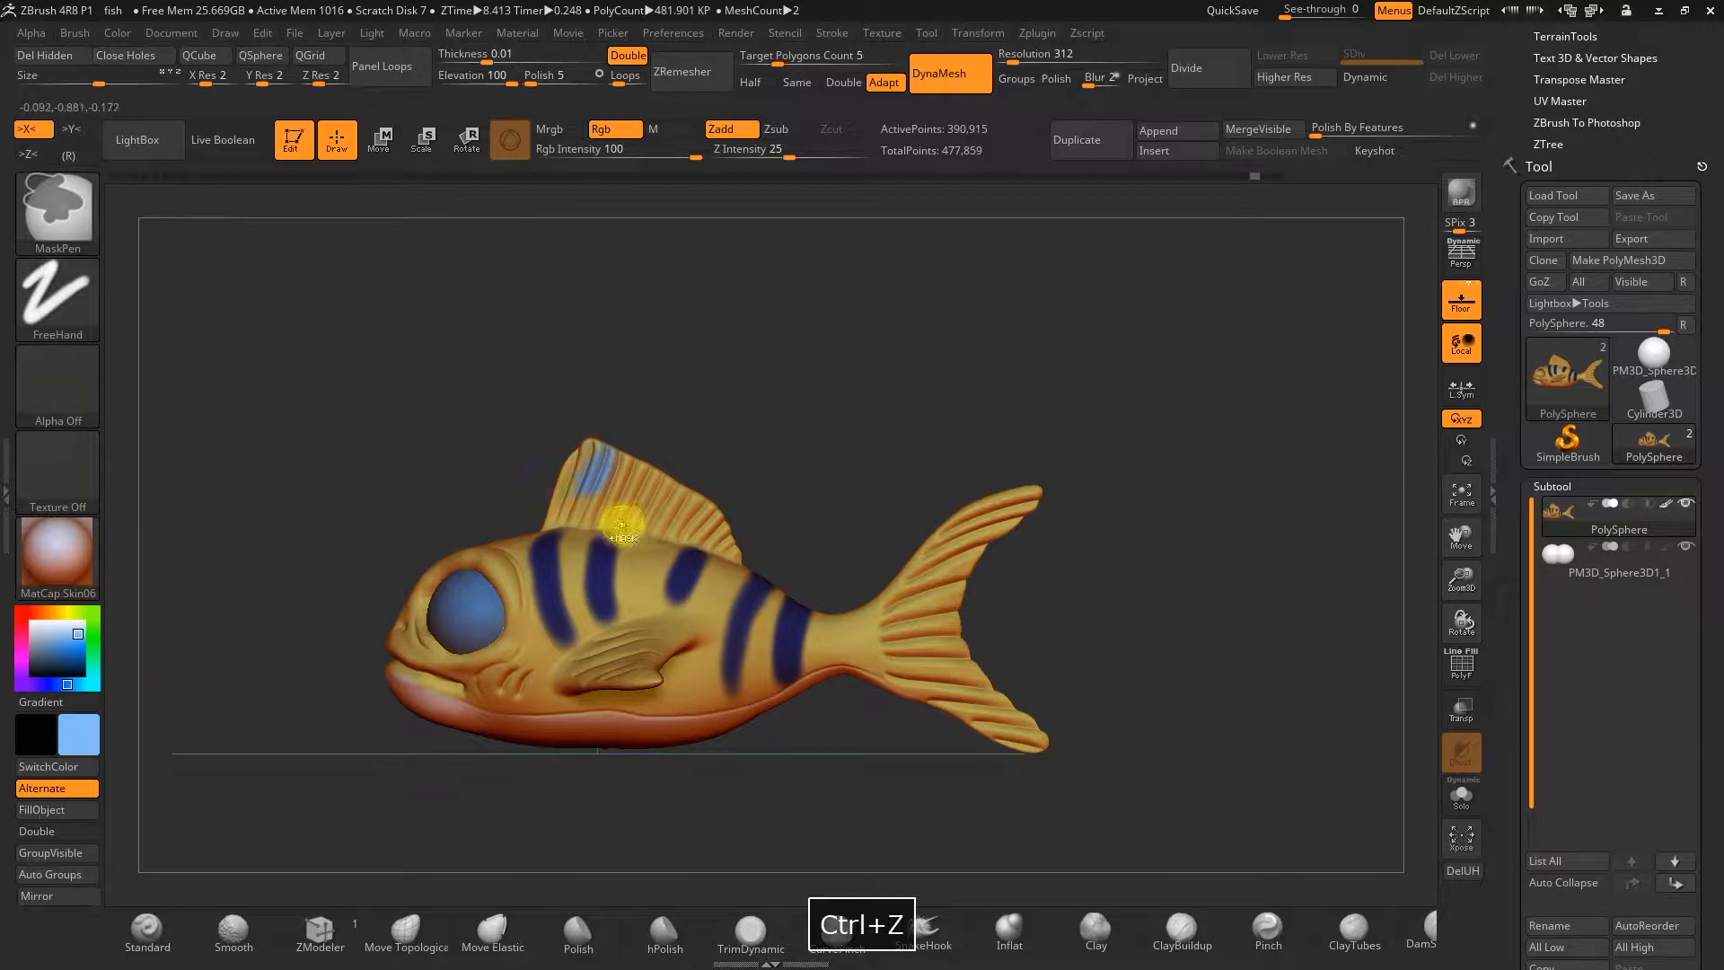
Give the Standard brush Alpha 58 and the DragRect stroke, undoing the trial marks on the dorsal fin
{"action": "left_click", "coordinate": [59, 381]}
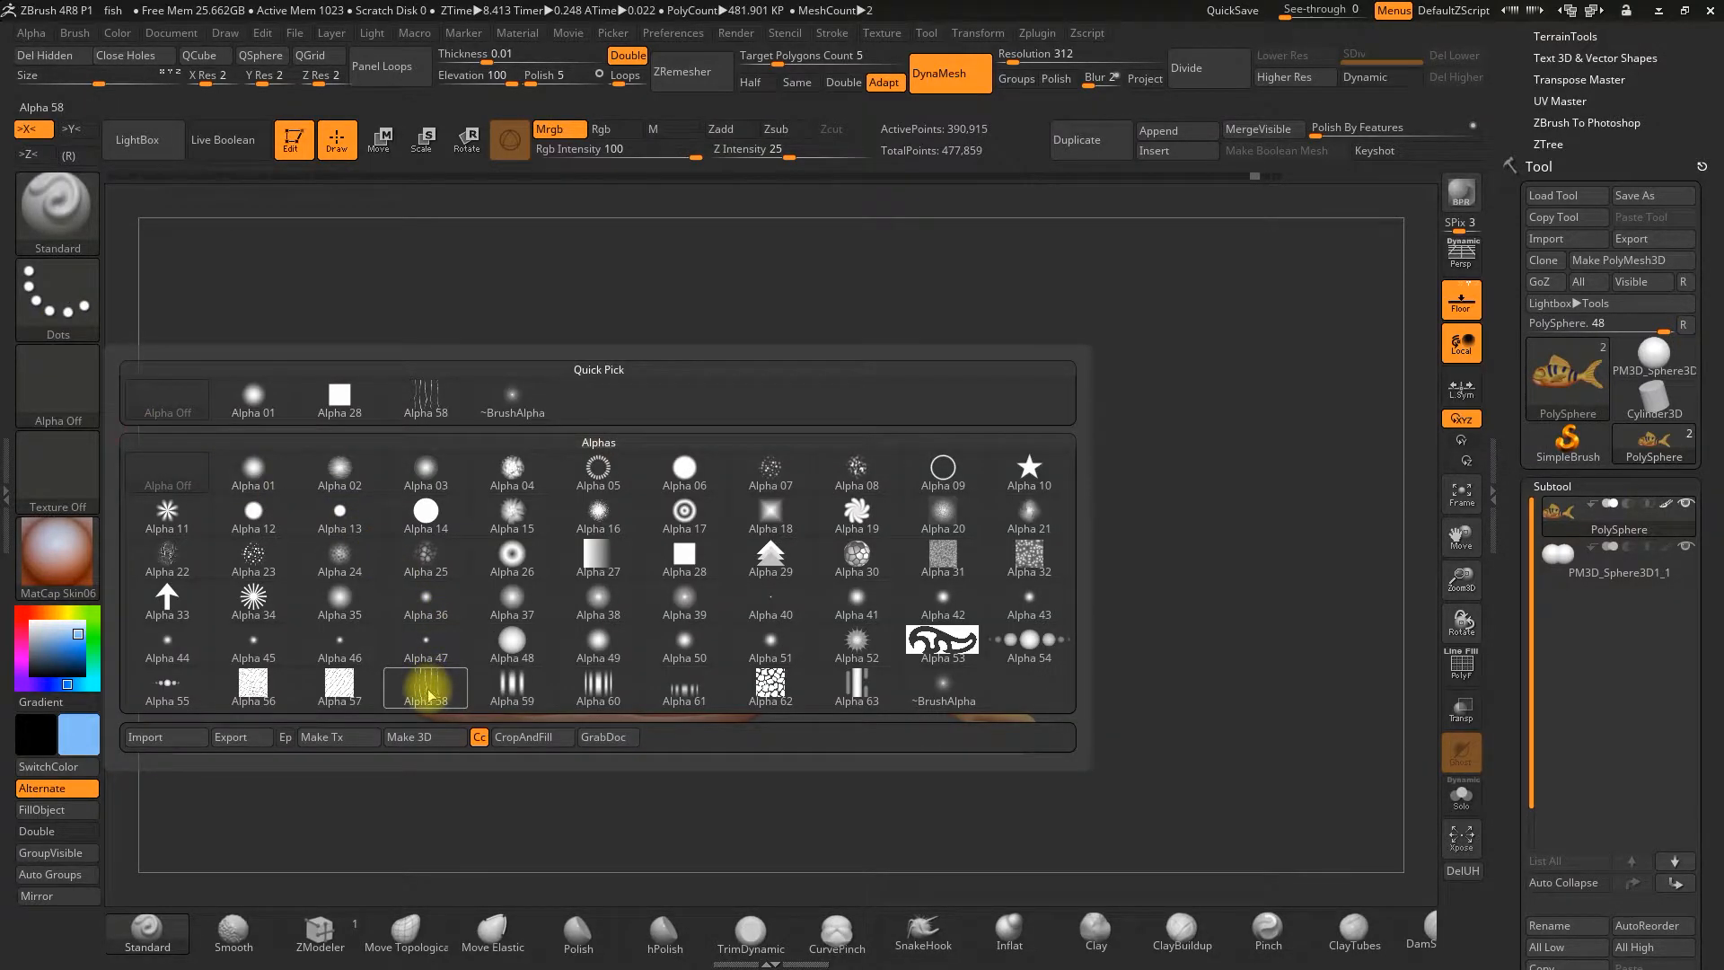
{"action": "left_click", "coordinate": [428, 695]}
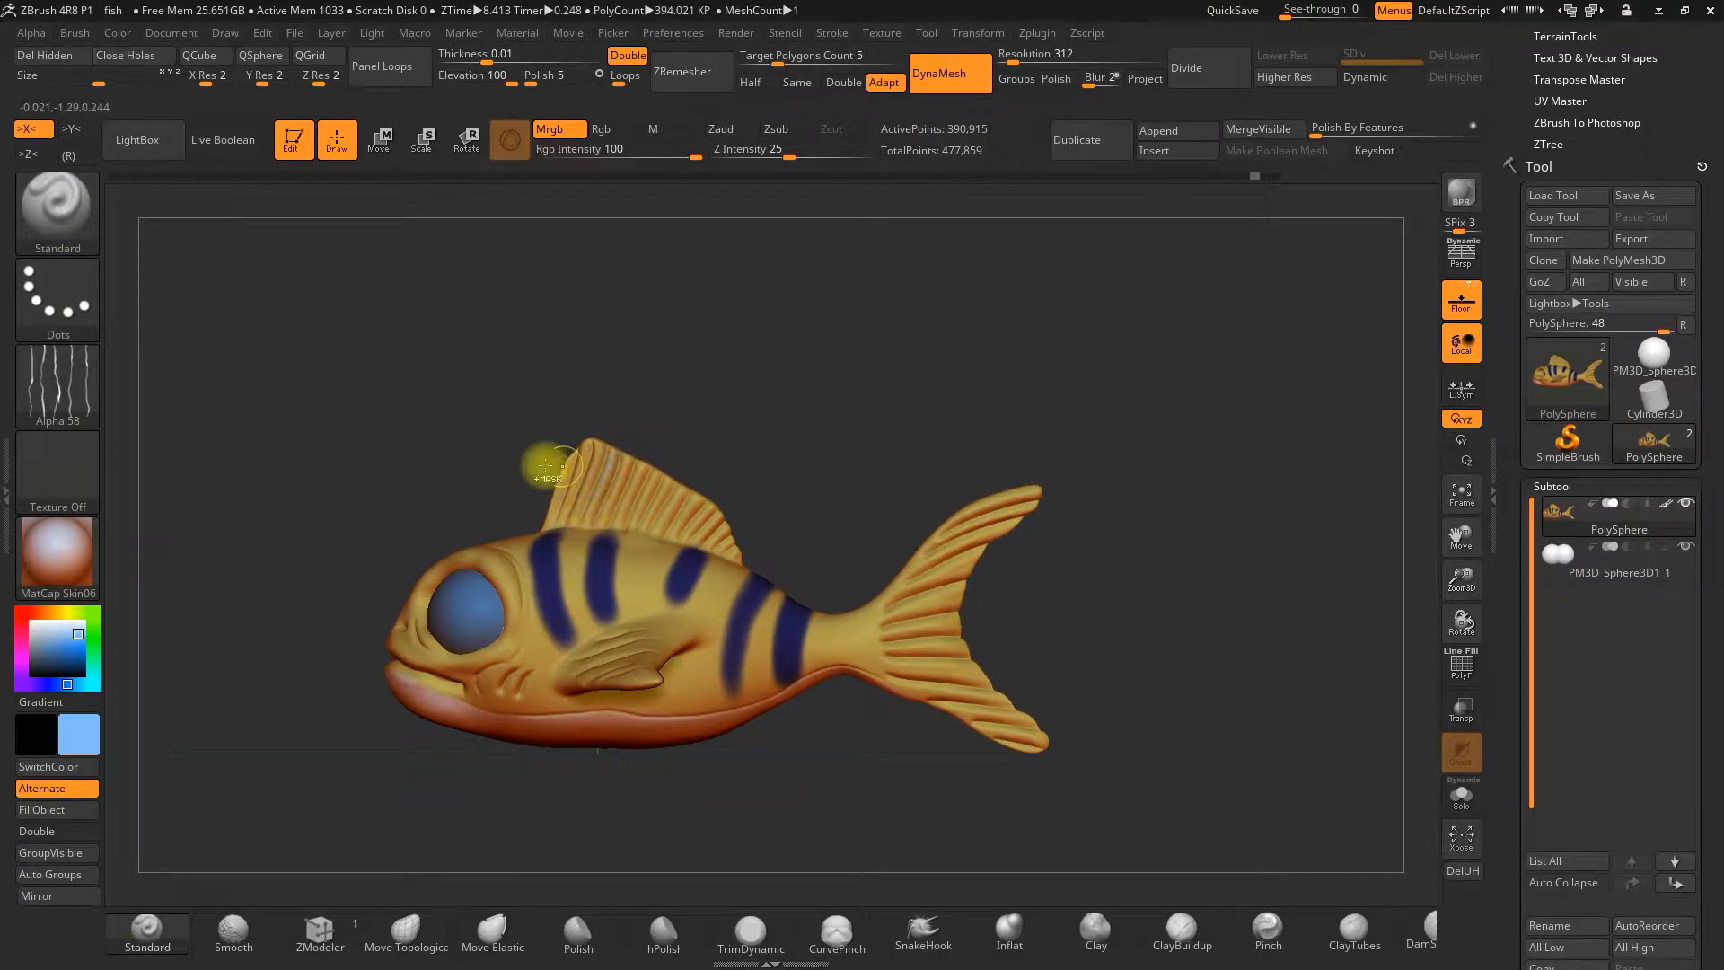
{"action": "key", "text": "ctrl+z"}
{"action": "left_click", "coordinate": [57, 297]}
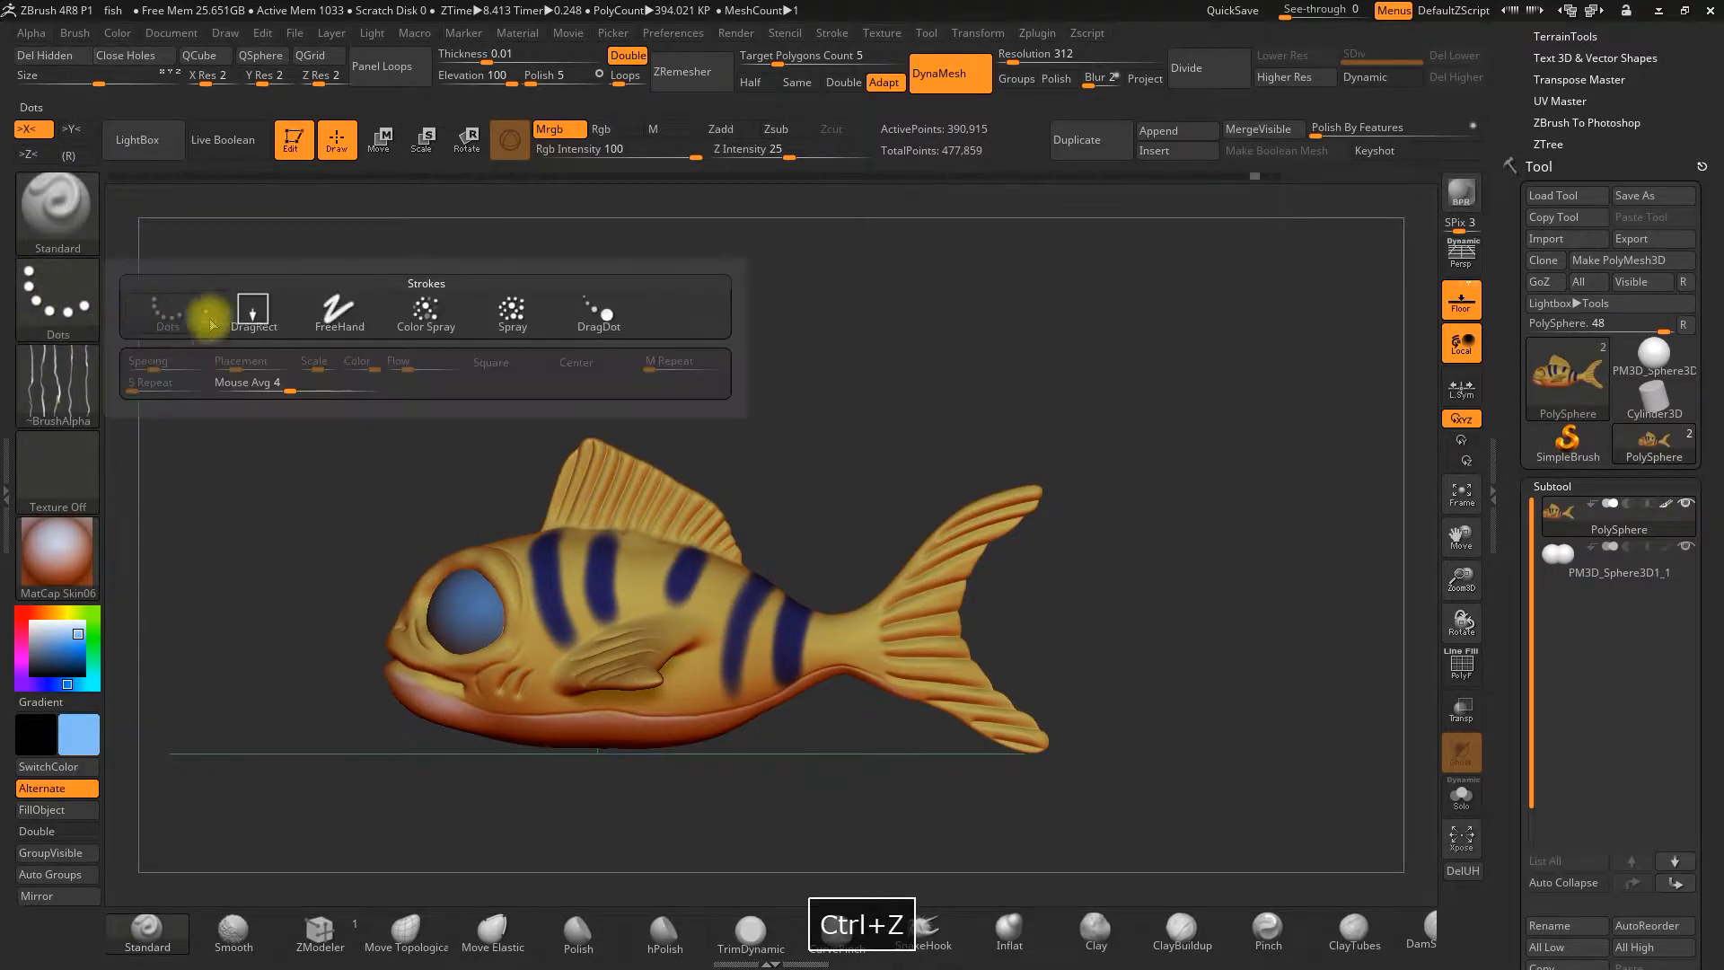
{"action": "left_click", "coordinate": [257, 316]}
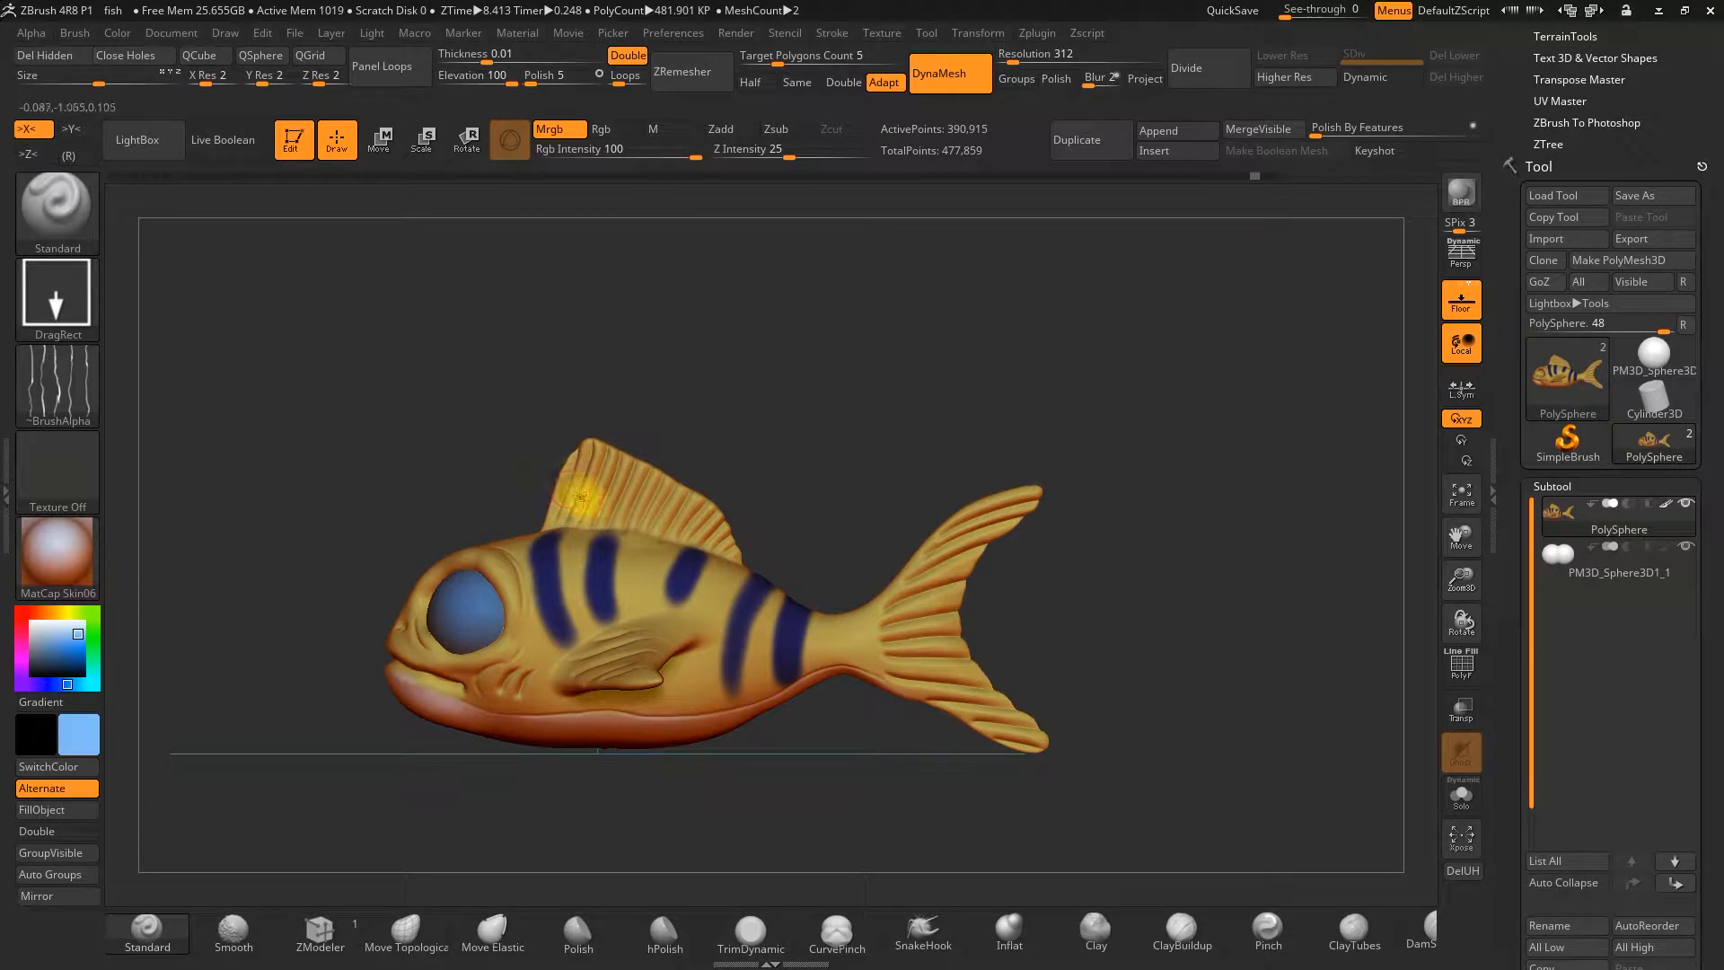
{"action": "key", "text": "ctrl+z"}
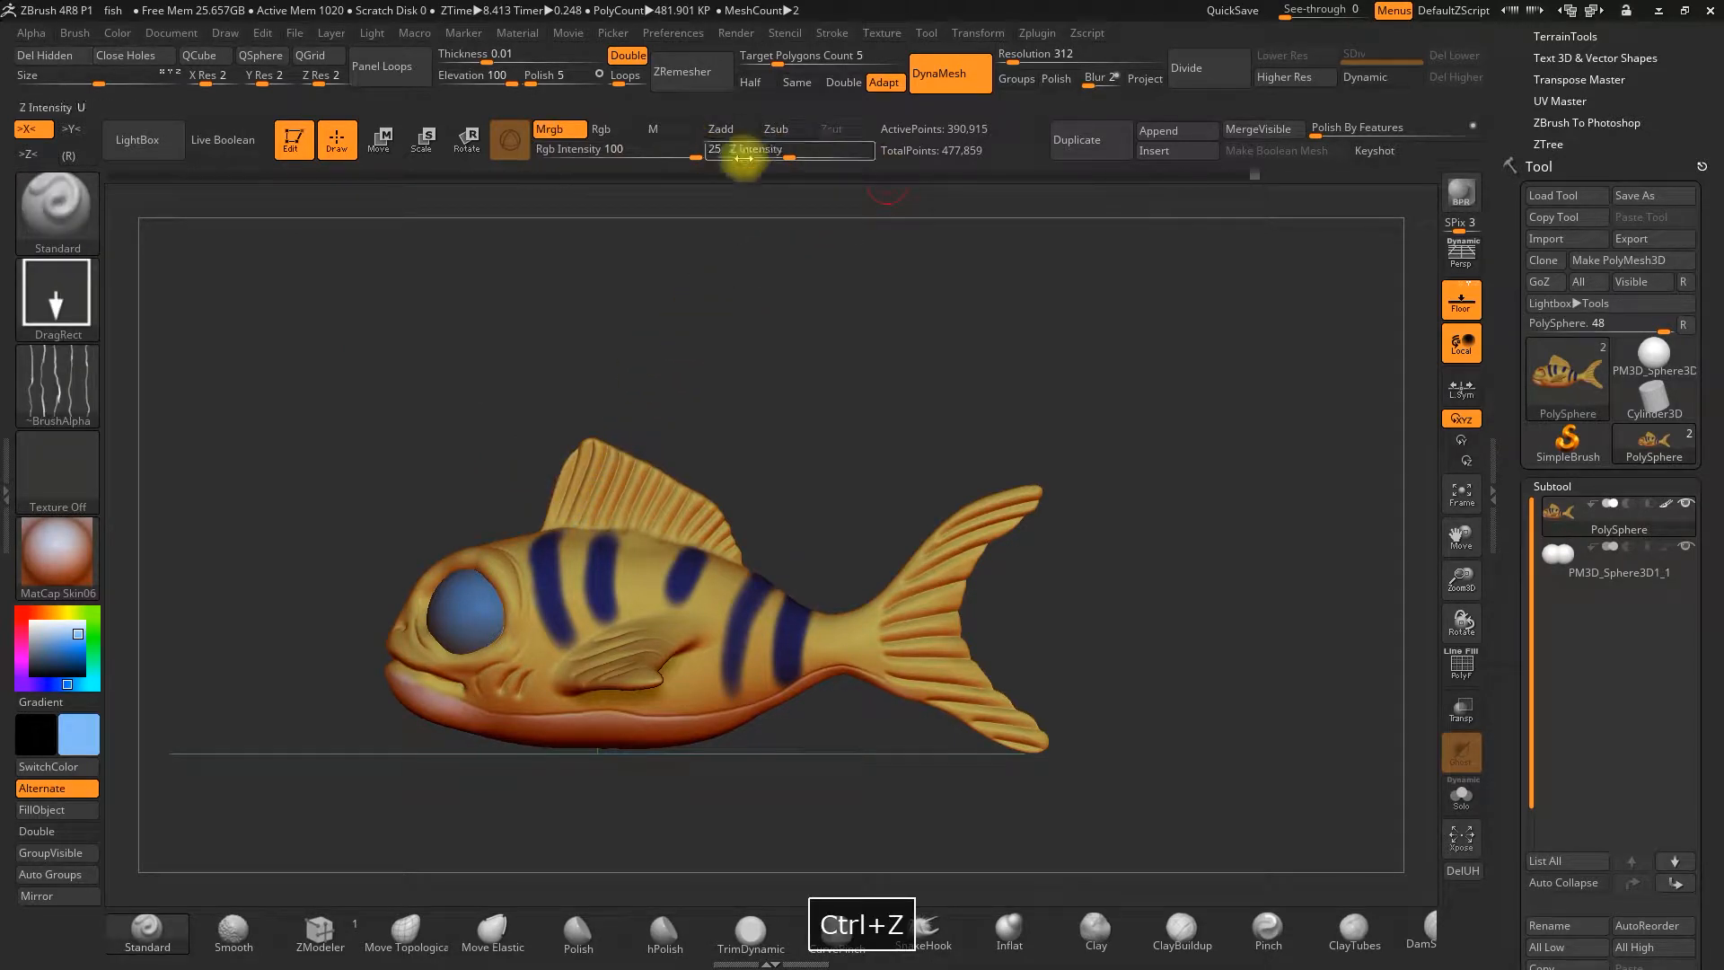
Choose a more saturated blue and stamp Alpha 58 streaks over the dorsal fin and the tail fin
{"action": "left_click", "coordinate": [97, 718]}
{"action": "left_click", "coordinate": [289, 691]}
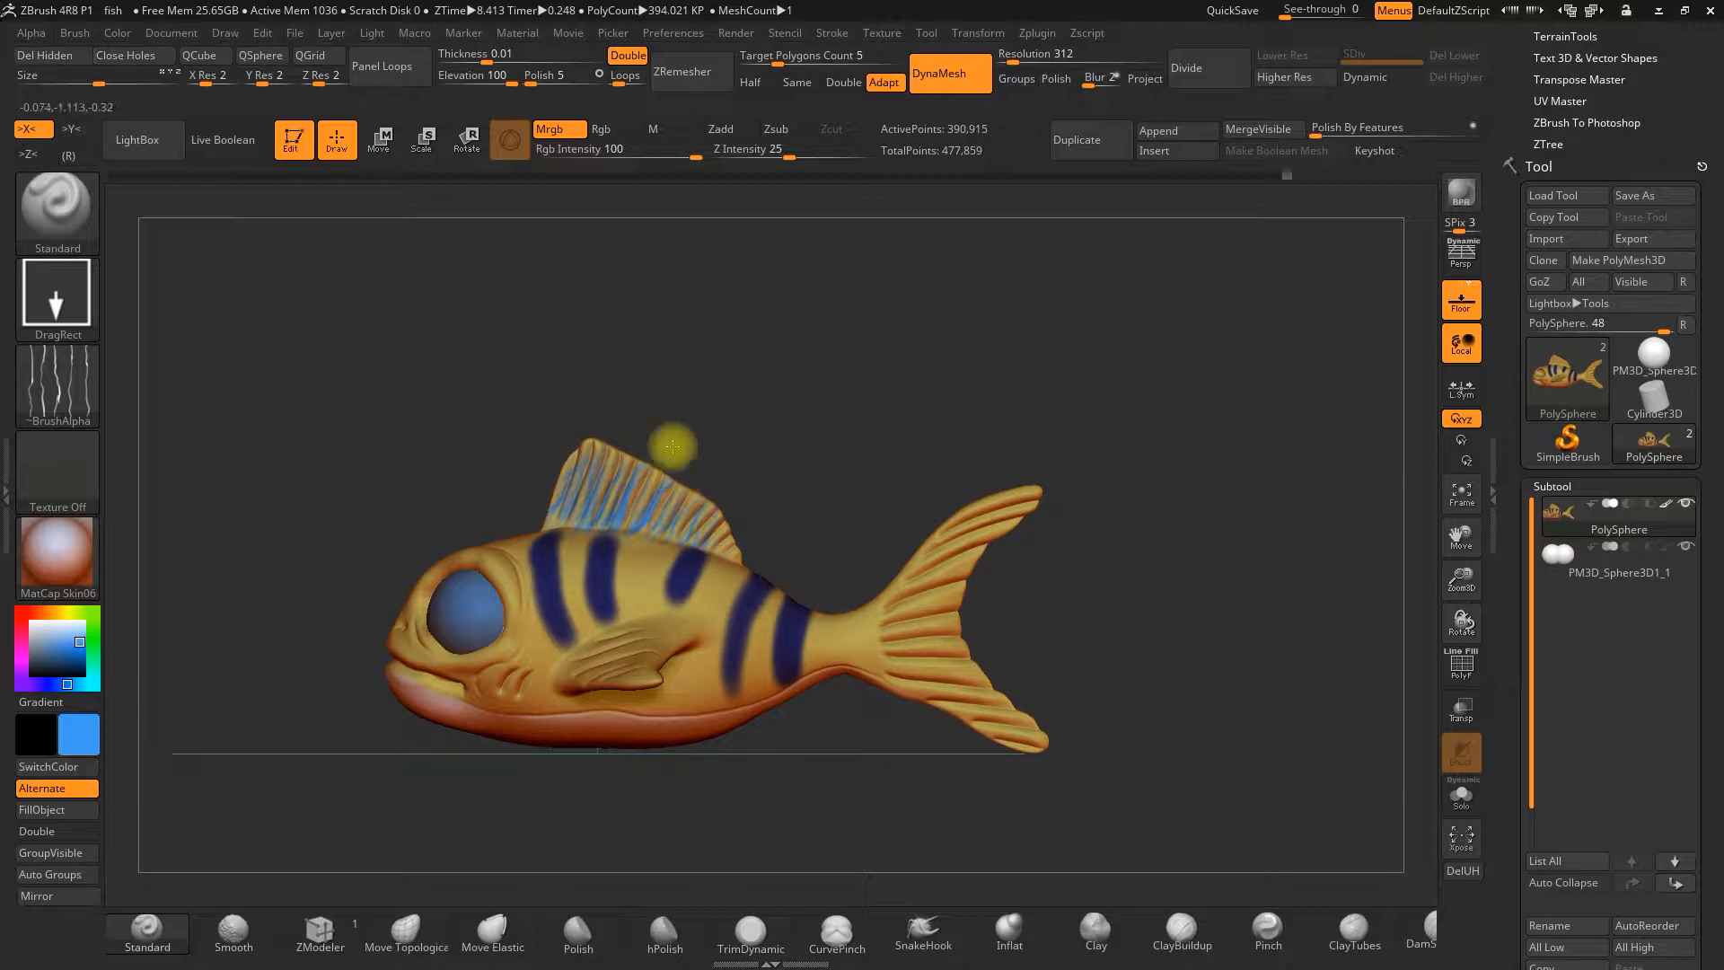
{"action": "mouse_move", "coordinate": [1028, 501]}
{"action": "left_mouse_down"}
{"action": "mouse_move", "coordinate": [929, 559]}
{"action": "mouse_move", "coordinate": [949, 617]}
{"action": "mouse_move", "coordinate": [1032, 692]}
{"action": "mouse_move", "coordinate": [1020, 724]}
{"action": "mouse_move", "coordinate": [996, 690]}
{"action": "left_mouse_up"}
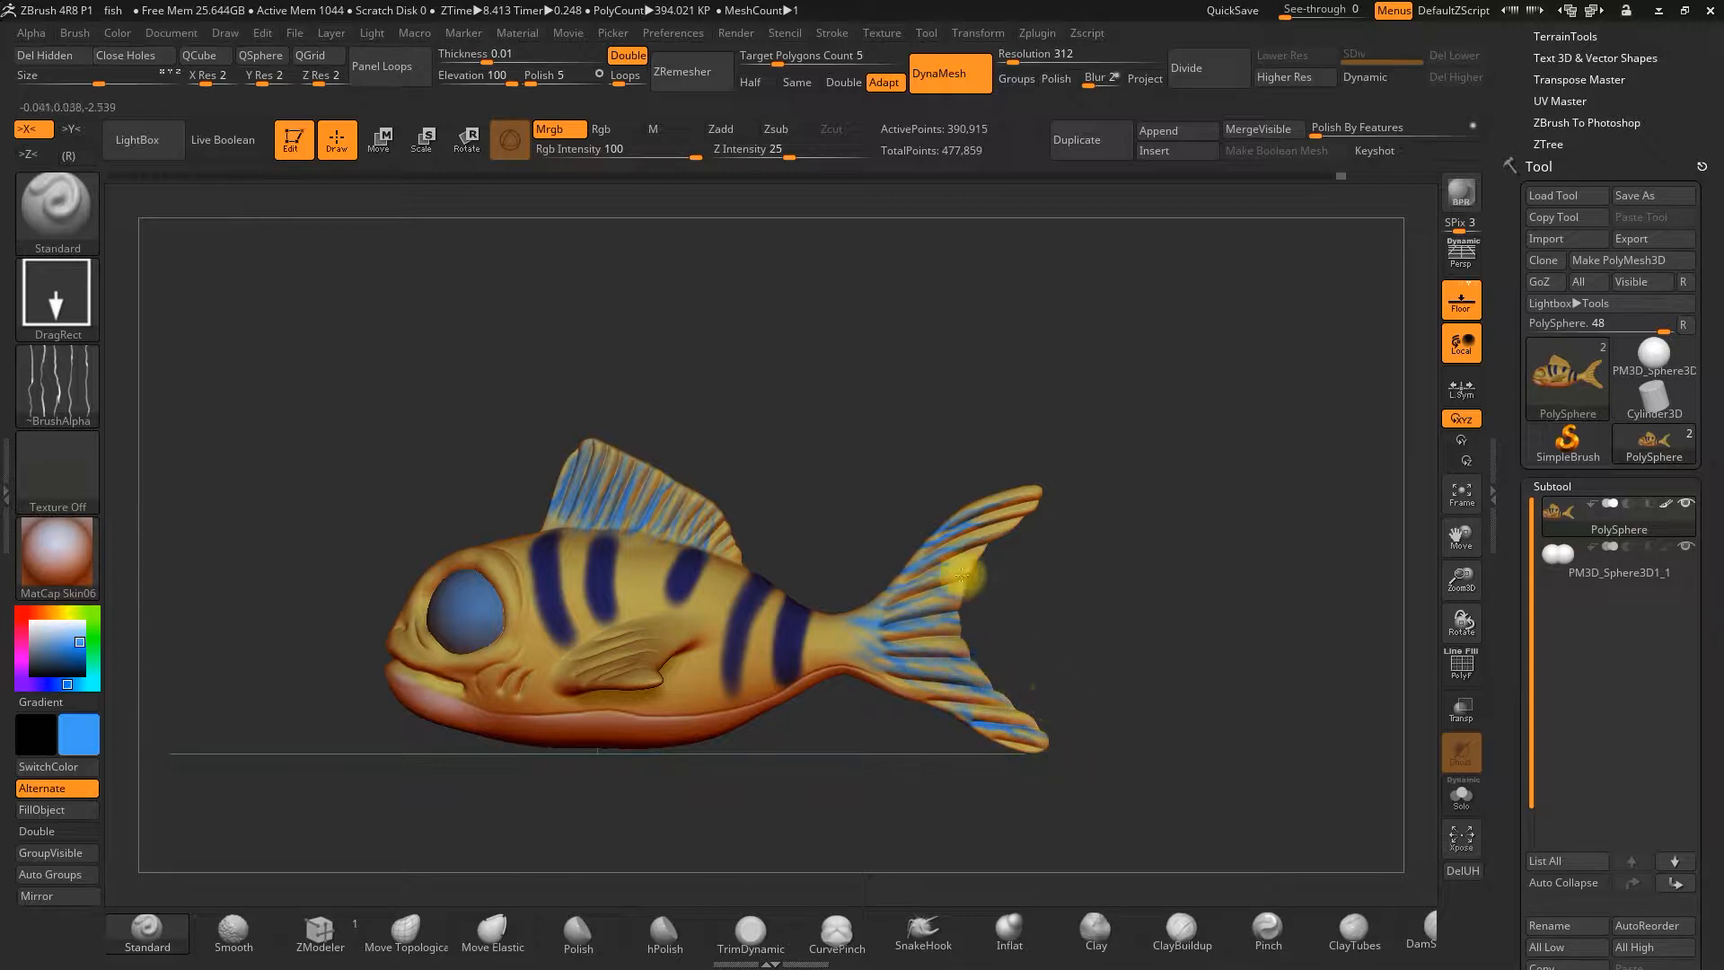
{"action": "mouse_move", "coordinate": [863, 412]}
{"action": "left_mouse_down"}
{"action": "mouse_move", "coordinate": [961, 434]}
{"action": "mouse_move", "coordinate": [838, 423]}
{"action": "left_mouse_up"}
{"action": "key", "text": "alt+z"}
{"action": "key", "text": "alt+z"}
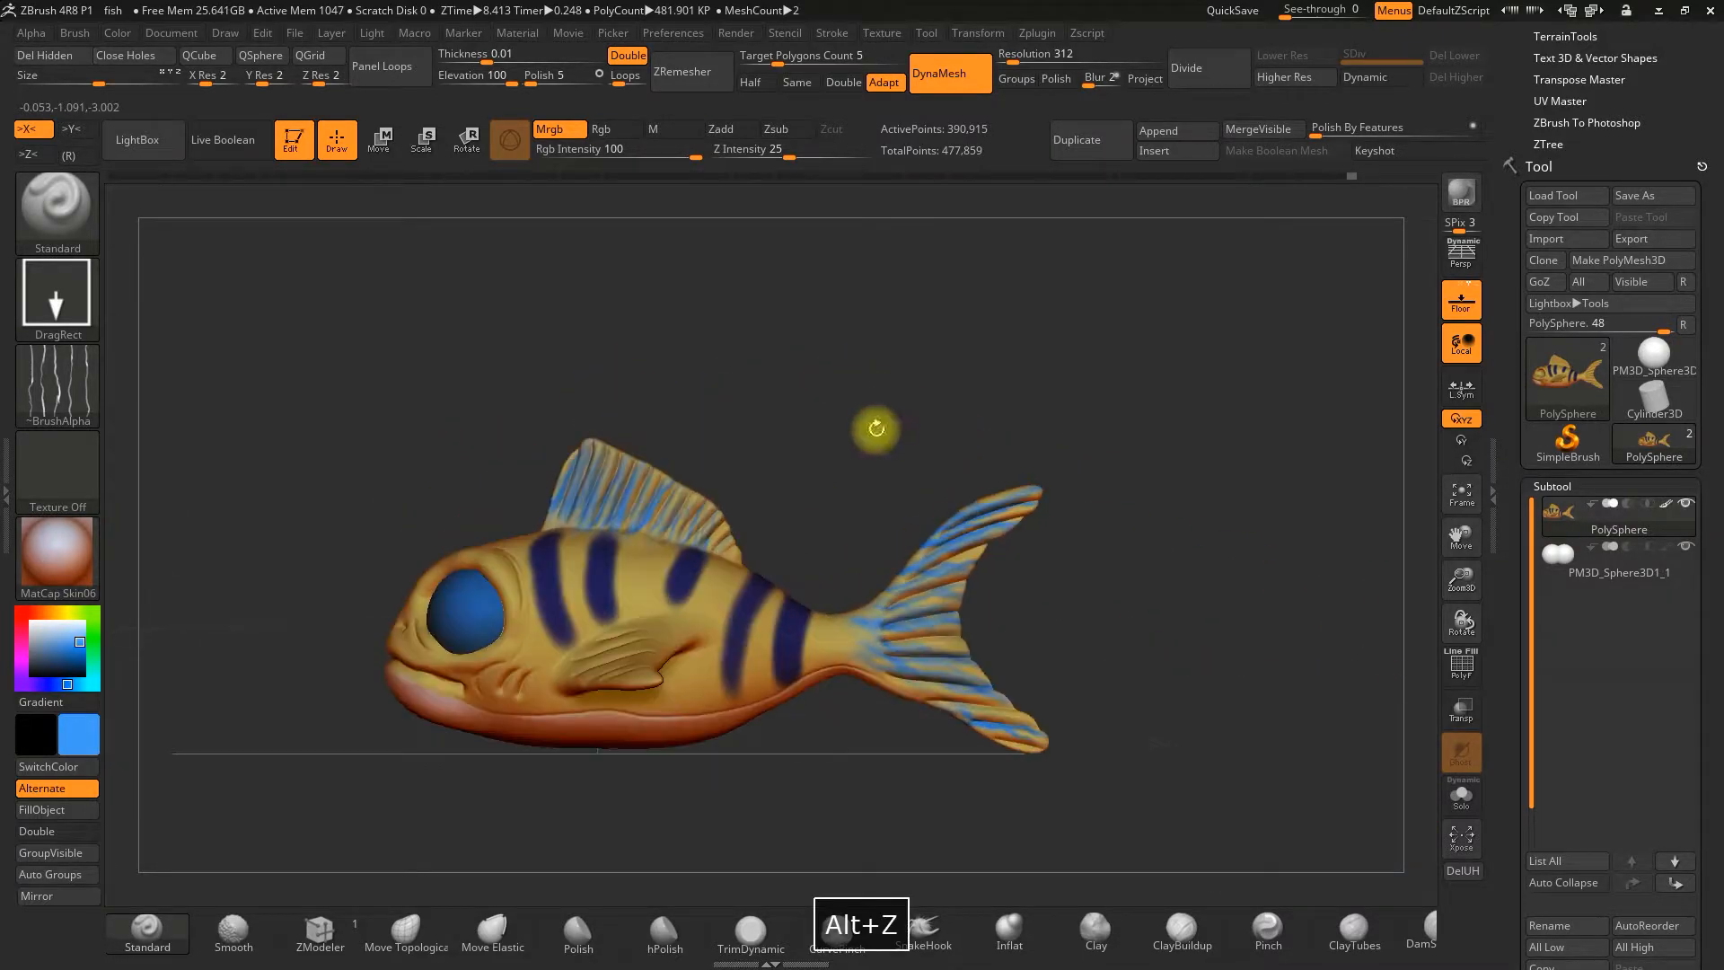
Switch the Standard brush to Alpha 01 with the Dots stroke and white paint, undoing the trial mark on the belly
{"action": "left_click", "coordinate": [58, 386]}
{"action": "left_click", "coordinate": [254, 463]}
{"action": "left_click_drag", "start_coordinate": [356, 628], "coordinate": [687, 568]}
{"action": "left_click_drag", "start_coordinate": [627, 662], "coordinate": [623, 478]}
{"action": "left_click_drag", "start_coordinate": [539, 369], "coordinate": [614, 514]}
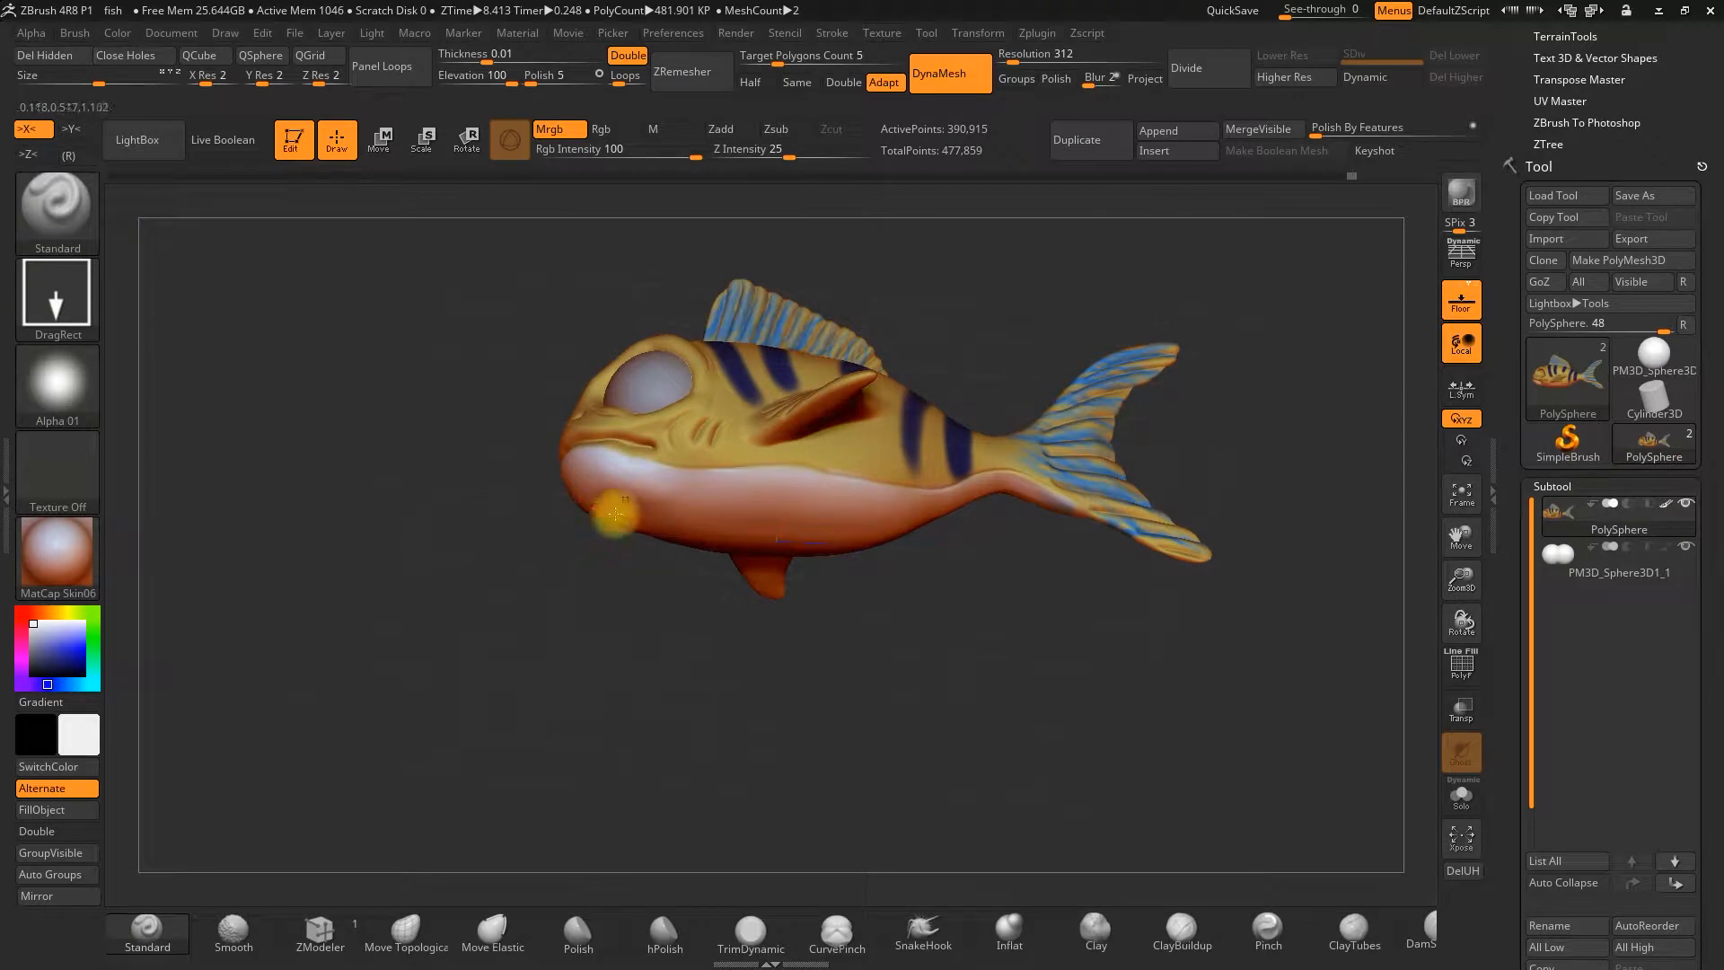
{"action": "key", "text": "ctrl+z"}
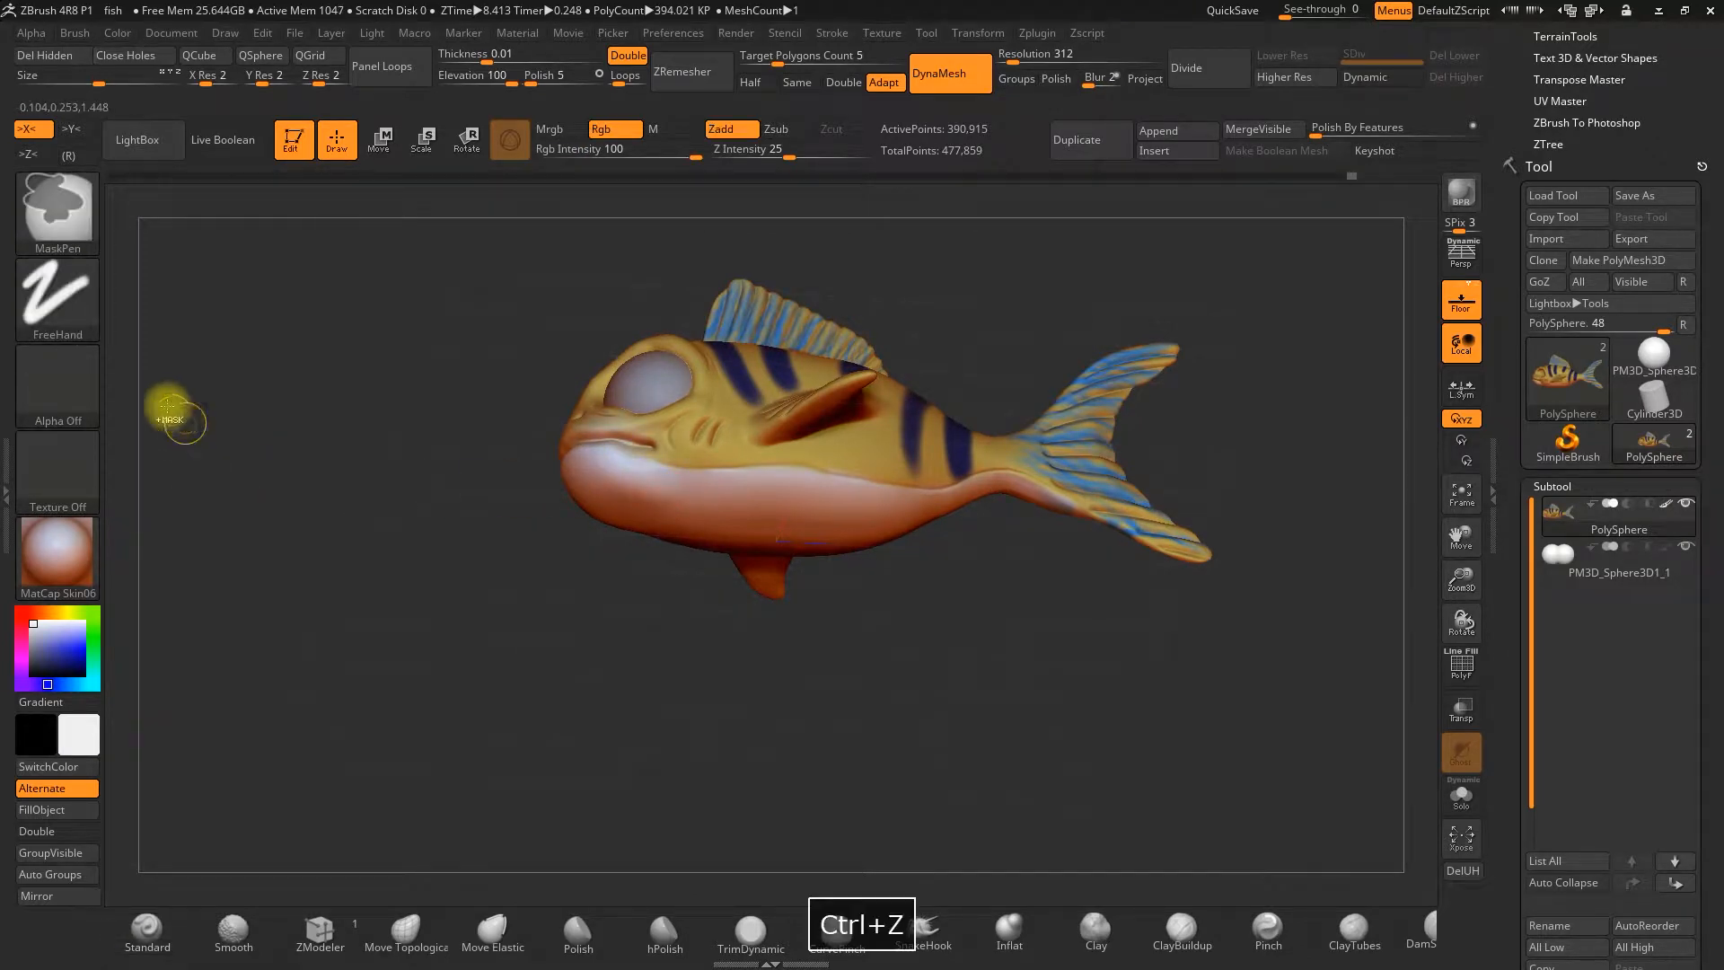
{"action": "left_click", "coordinate": [58, 296]}
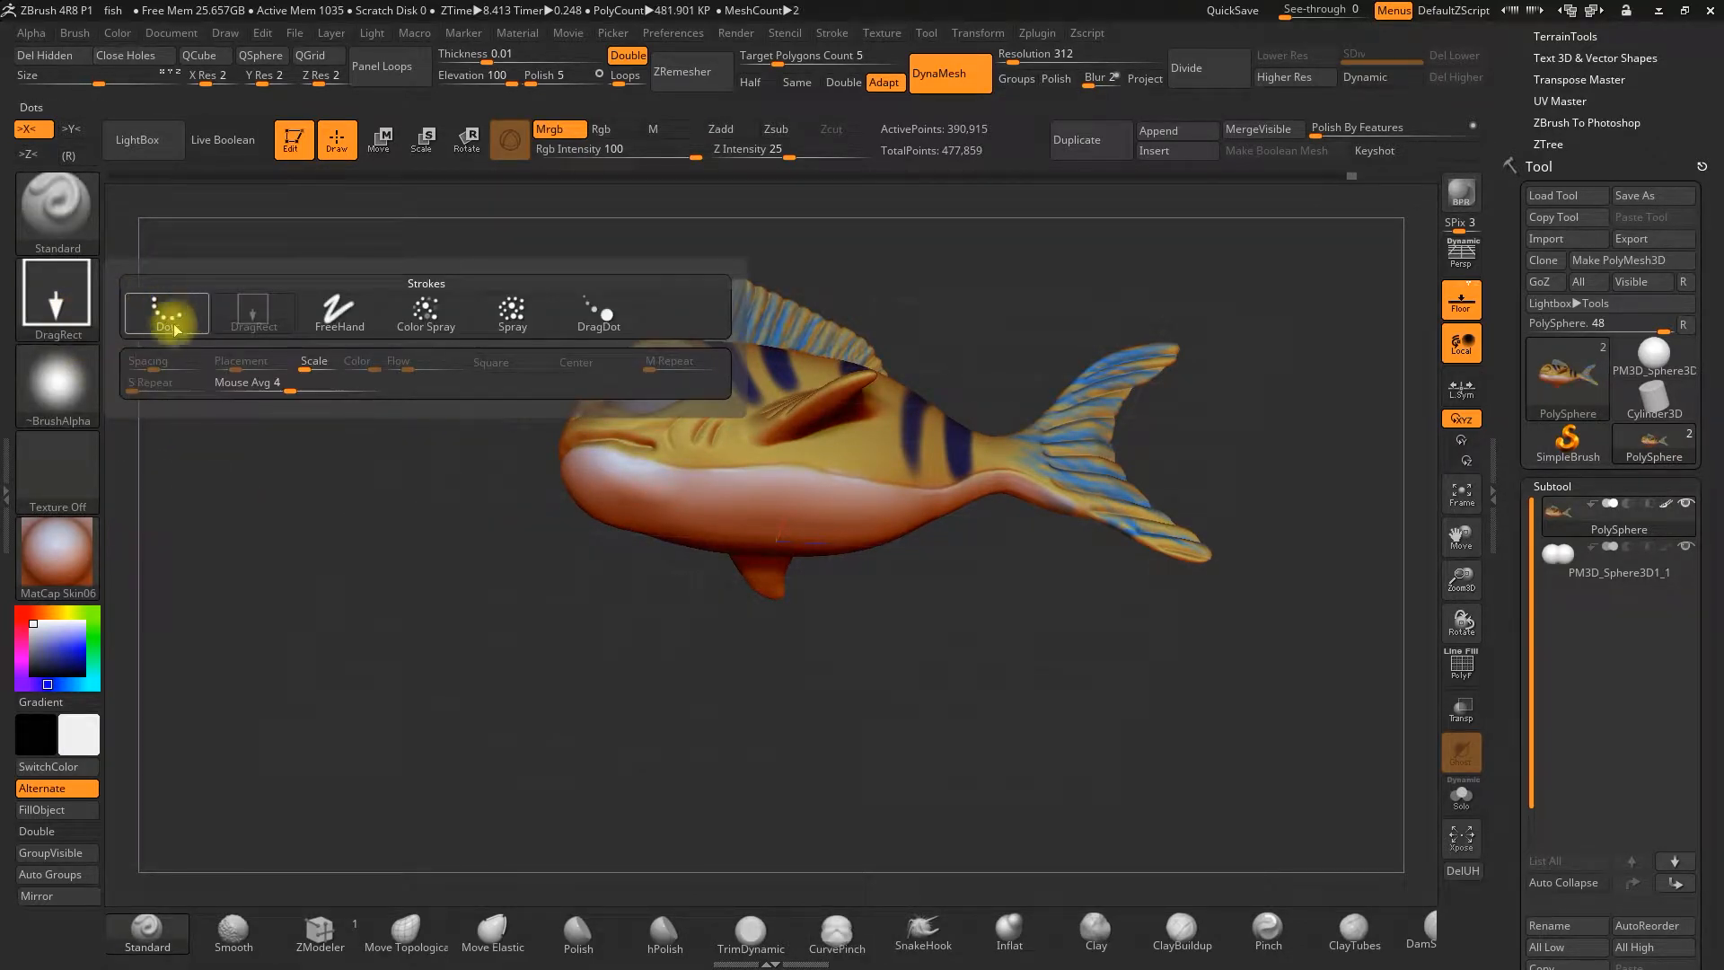
{"action": "left_click", "coordinate": [167, 316]}
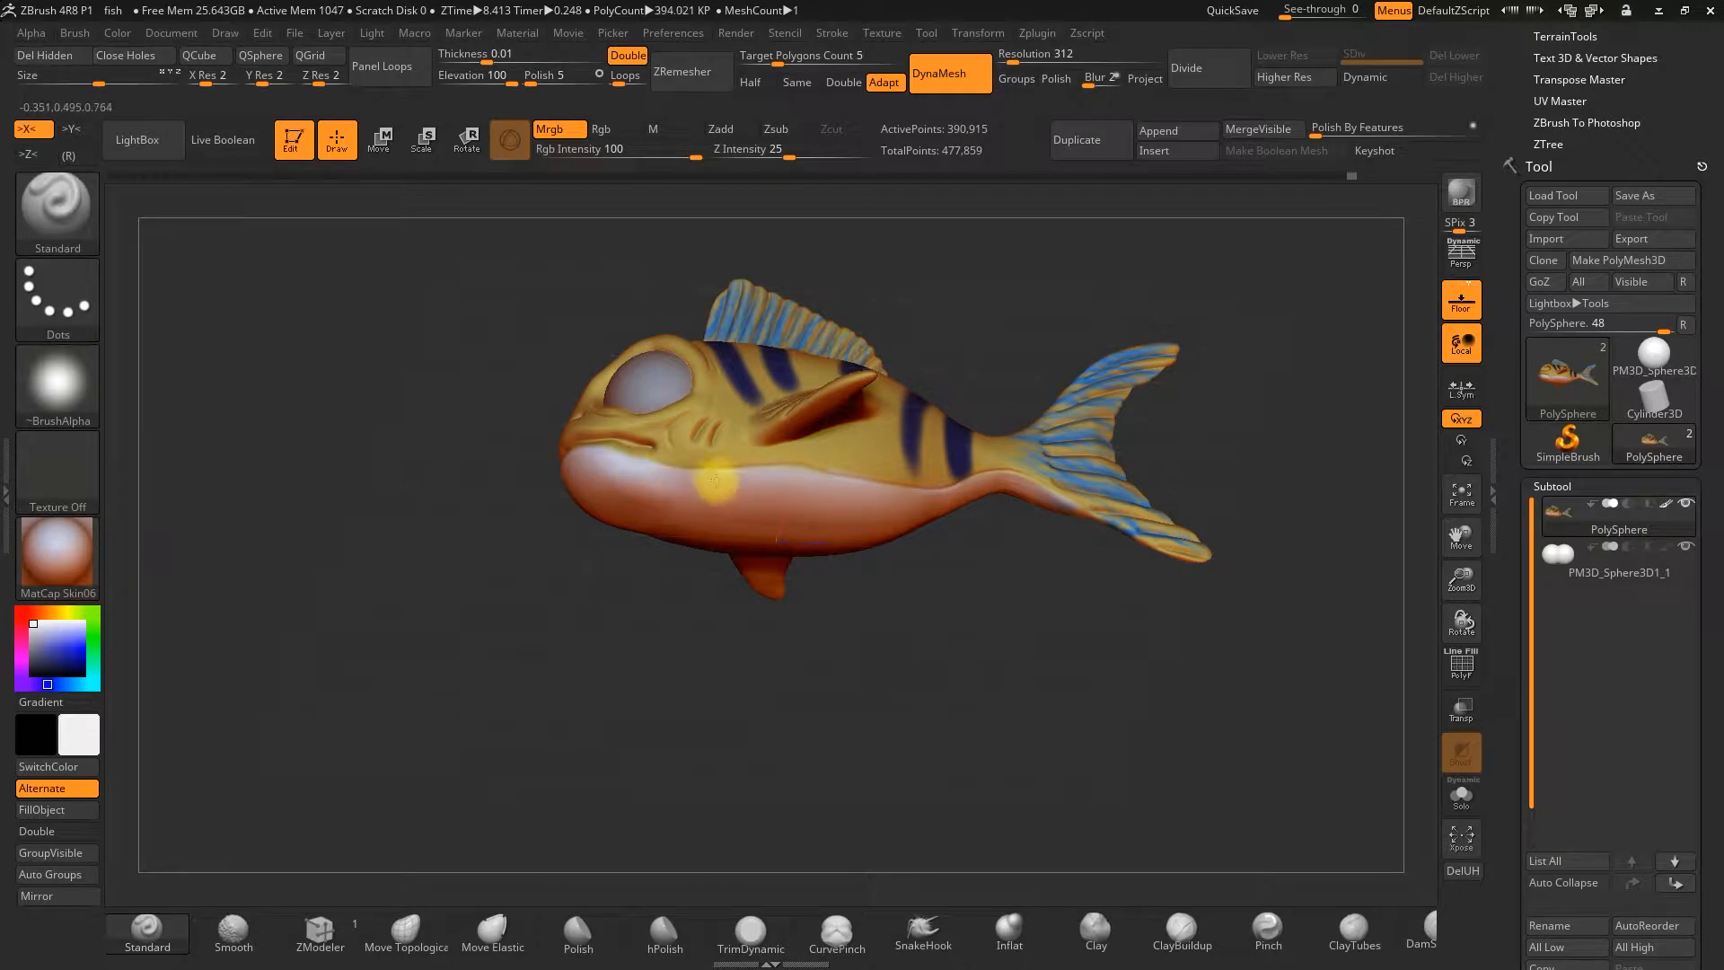
Touch up the belly with white, and pick up the dark blue to touch up the body stripes
{"action": "left_click_drag", "start_coordinate": [980, 401], "coordinate": [900, 411]}
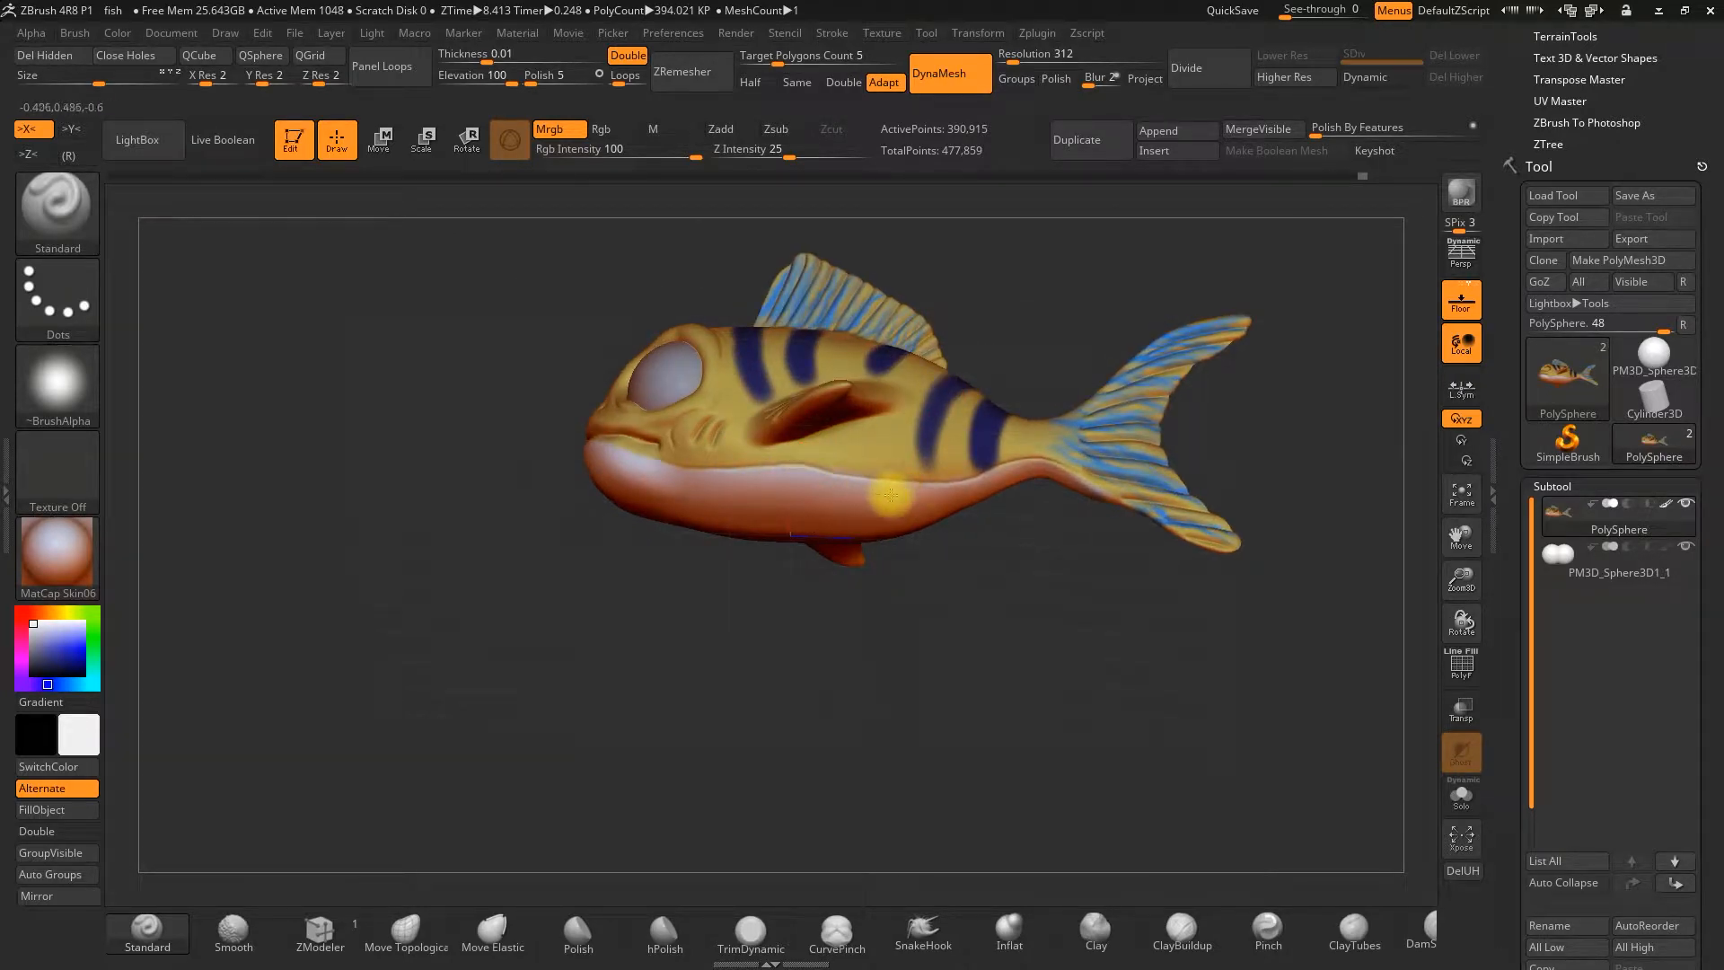
{"action": "mouse_move", "coordinate": [1011, 568]}
{"action": "left_mouse_down"}
{"action": "mouse_move", "coordinate": [1050, 297]}
{"action": "mouse_move", "coordinate": [860, 530]}
{"action": "left_mouse_up"}
{"action": "key", "text": "c"}
{"action": "left_click_drag", "start_coordinate": [968, 325], "coordinate": [896, 393]}
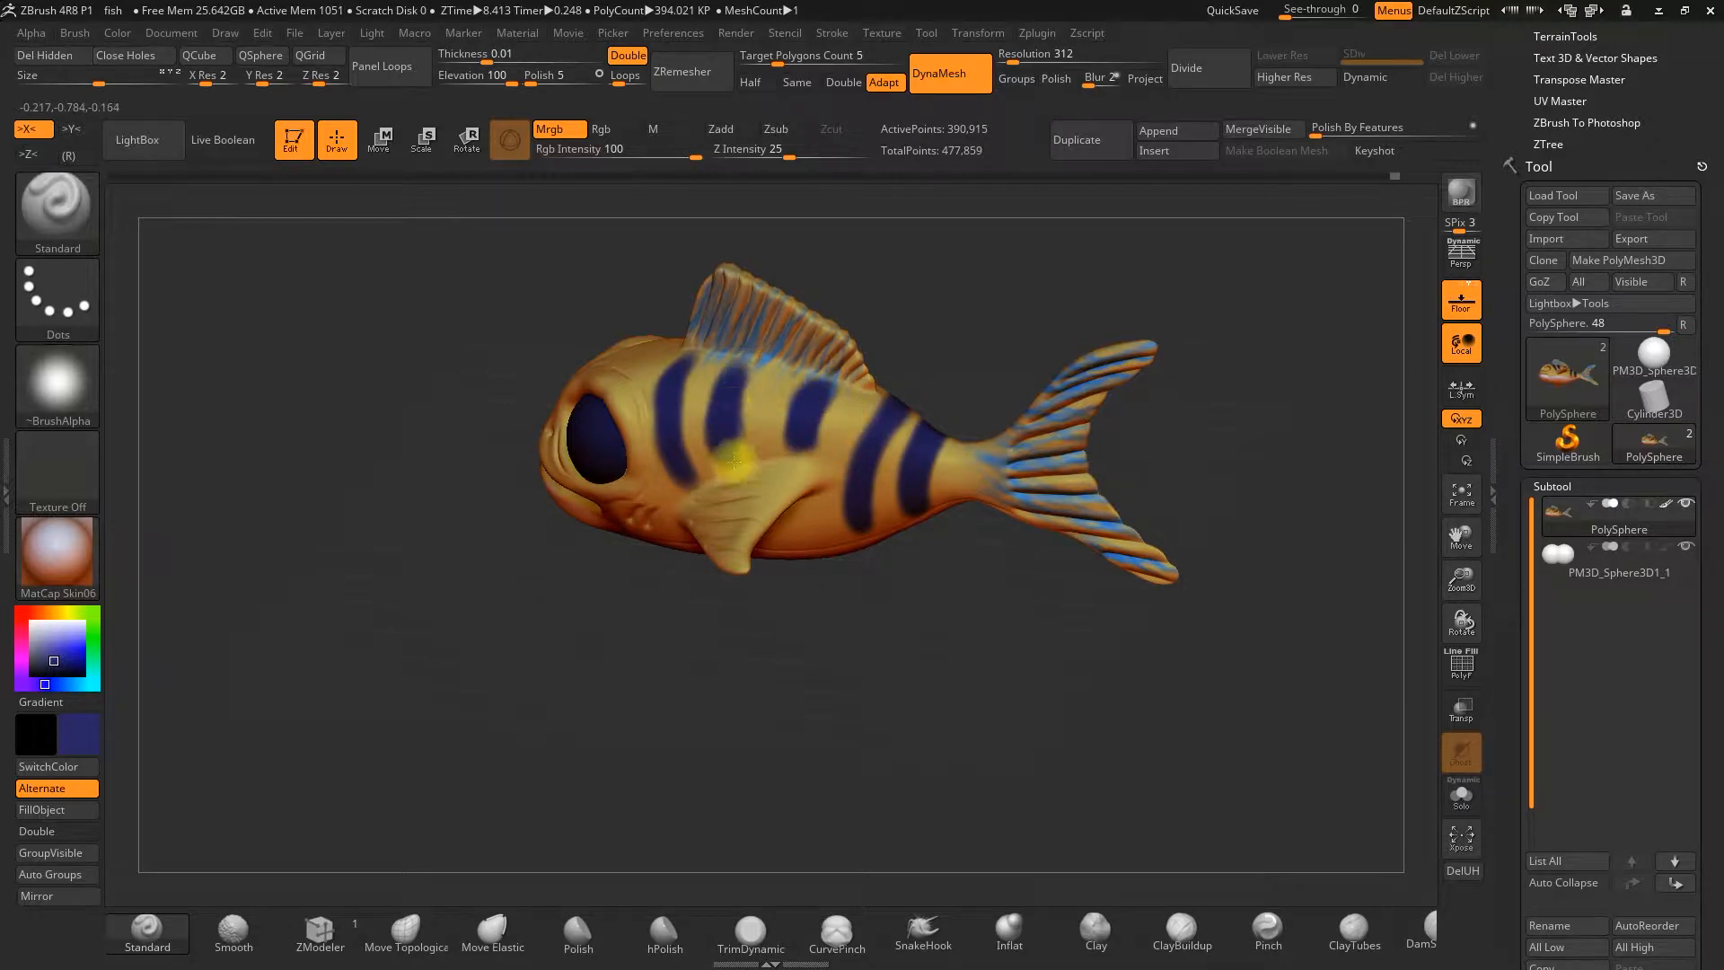
Sample the golden skin colour, darken it, and shade the head, gill creases and lower body edge of the fish
{"action": "key", "text": "c"}
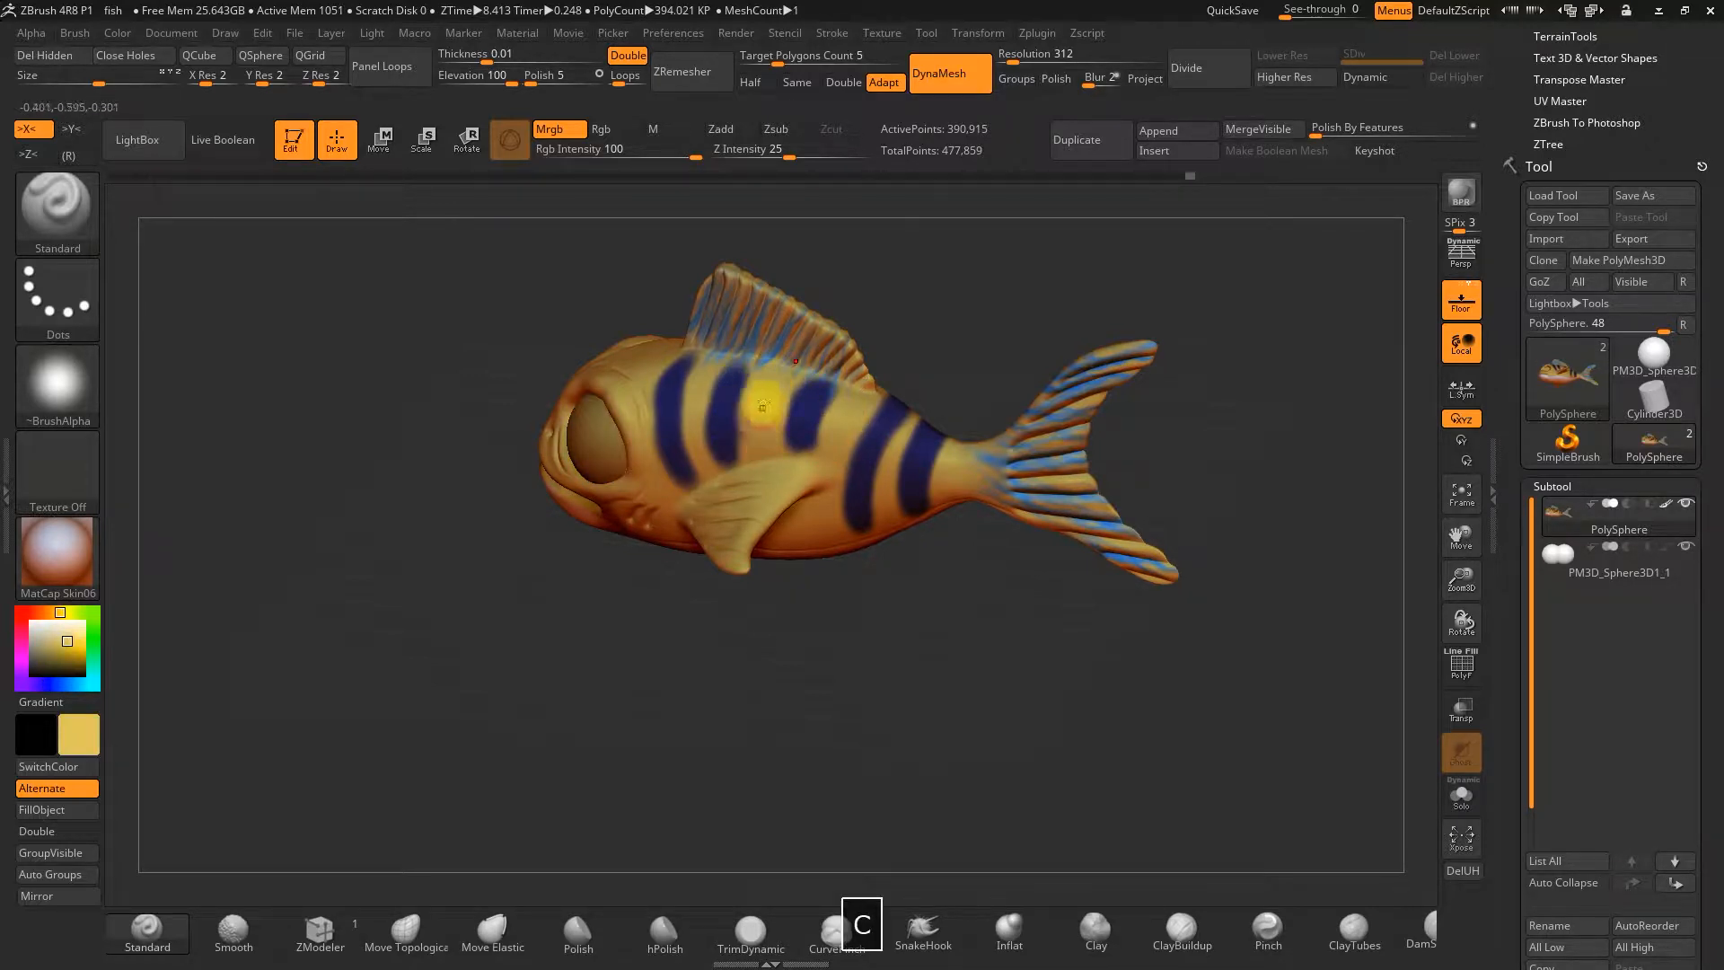
{"action": "left_click_drag", "start_coordinate": [960, 269], "coordinate": [880, 455]}
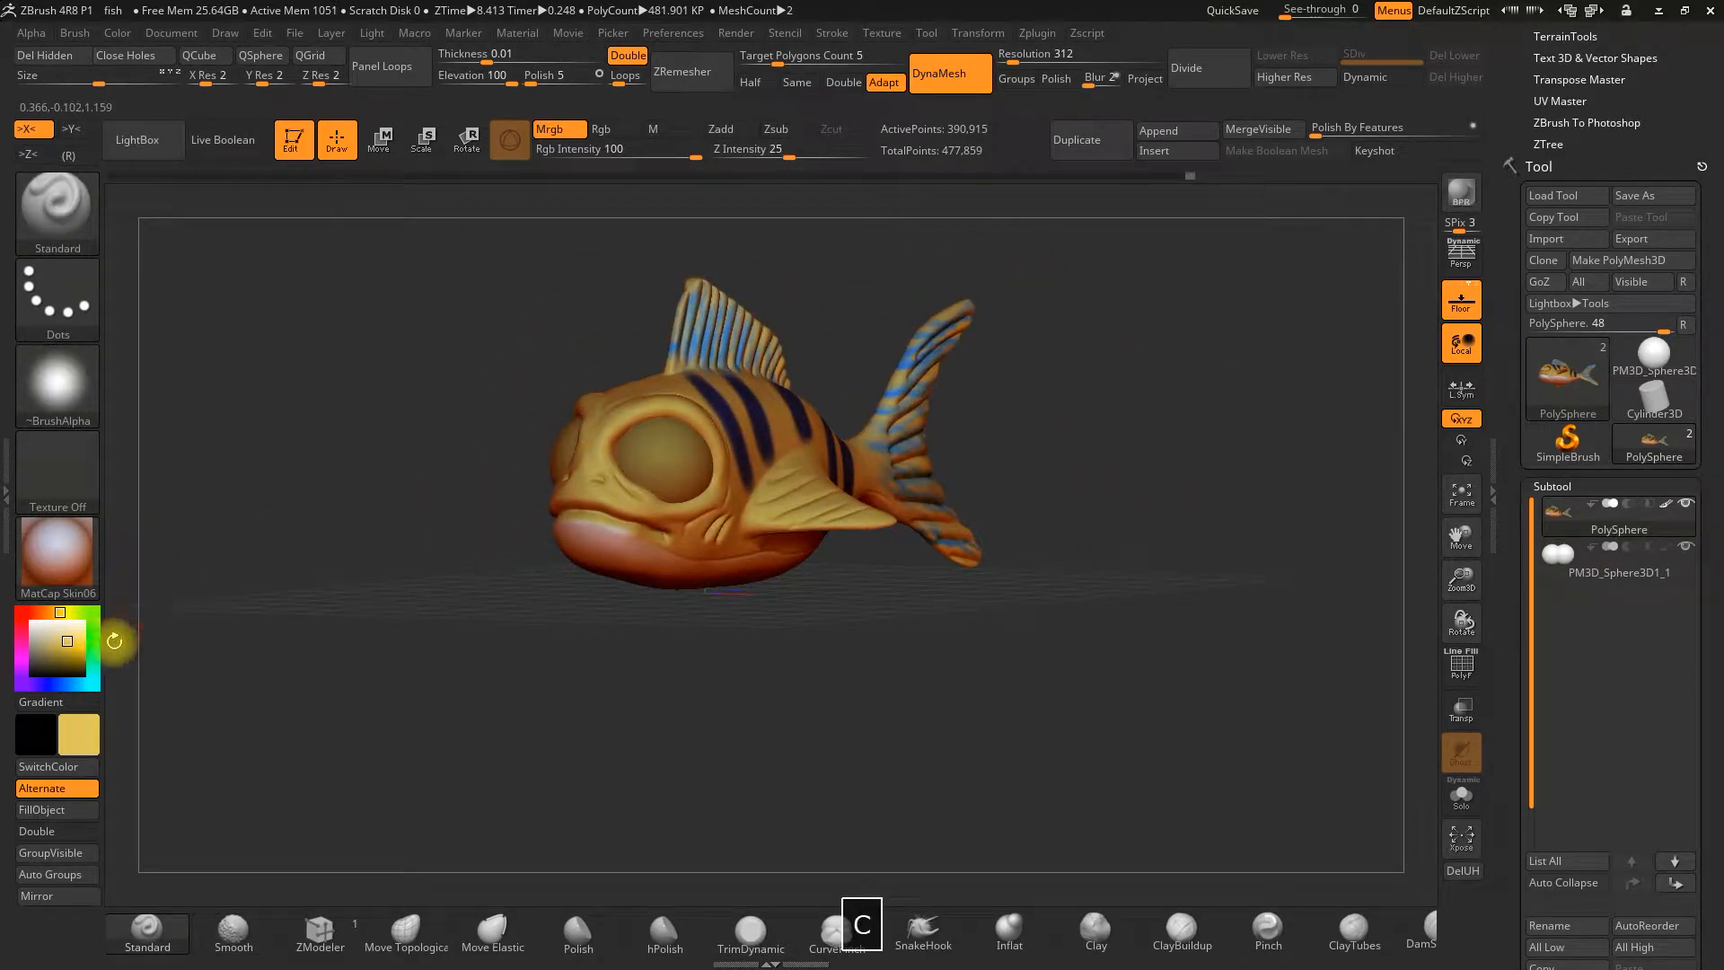
{"action": "left_click", "coordinate": [87, 715]}
{"action": "left_click", "coordinate": [176, 716]}
{"action": "left_click_drag", "start_coordinate": [443, 504], "coordinate": [583, 476]}
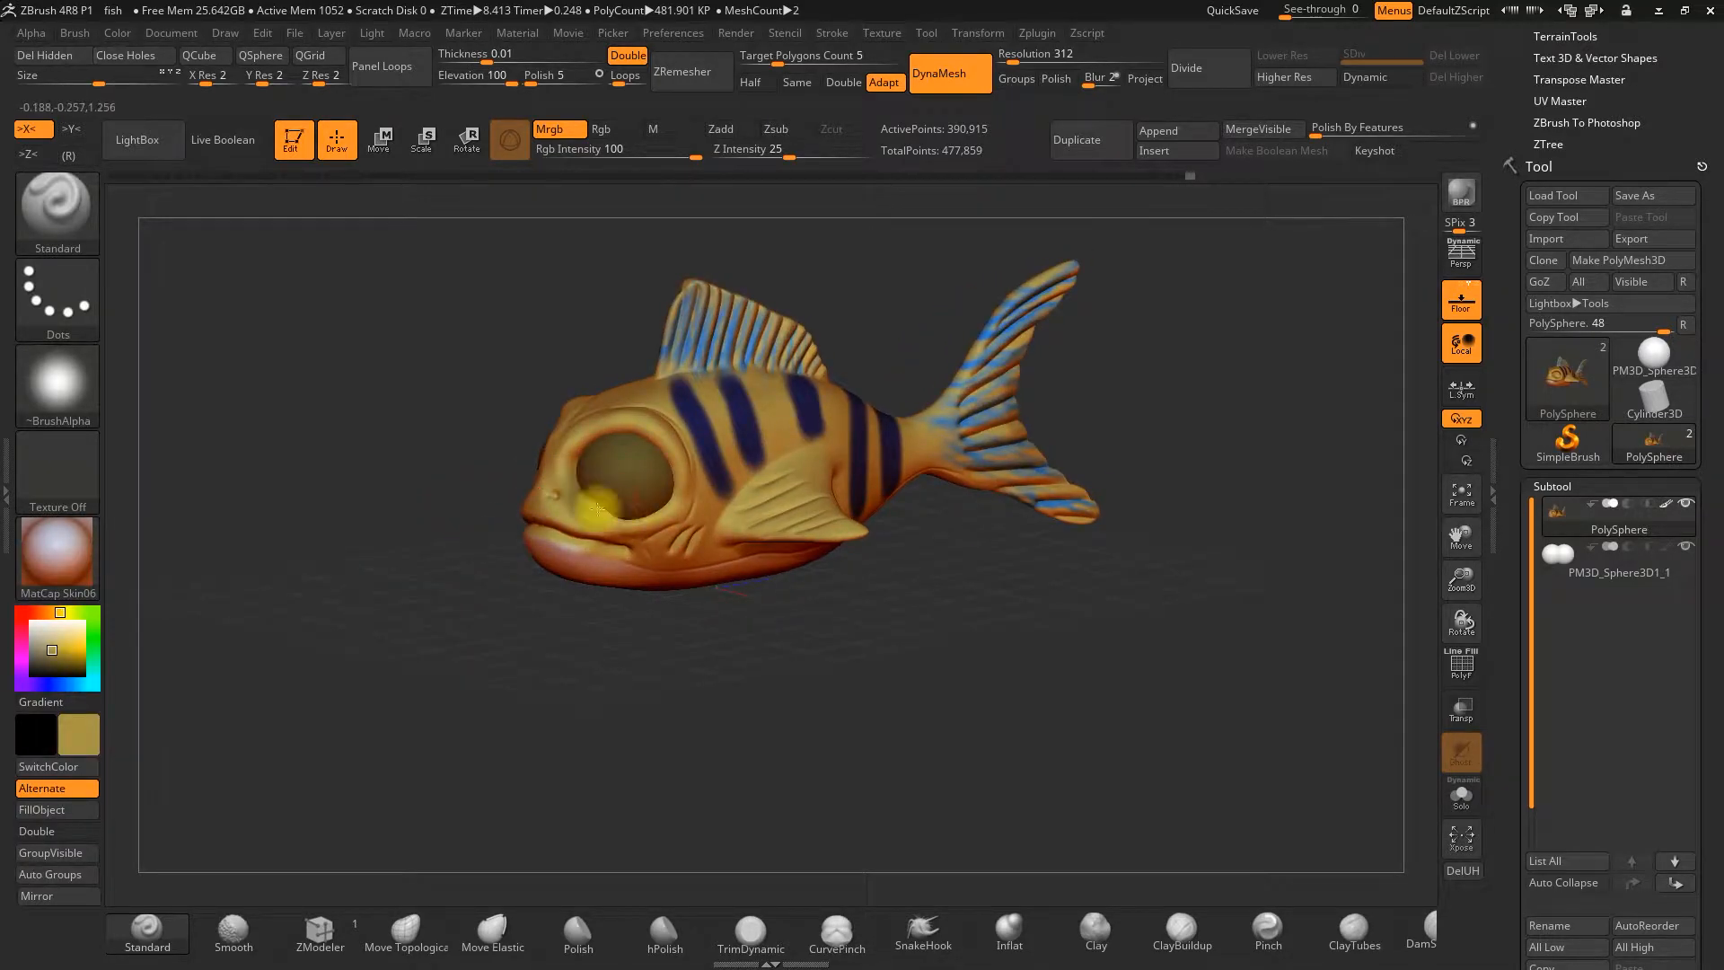
{"action": "left_click_drag", "start_coordinate": [419, 547], "coordinate": [643, 561]}
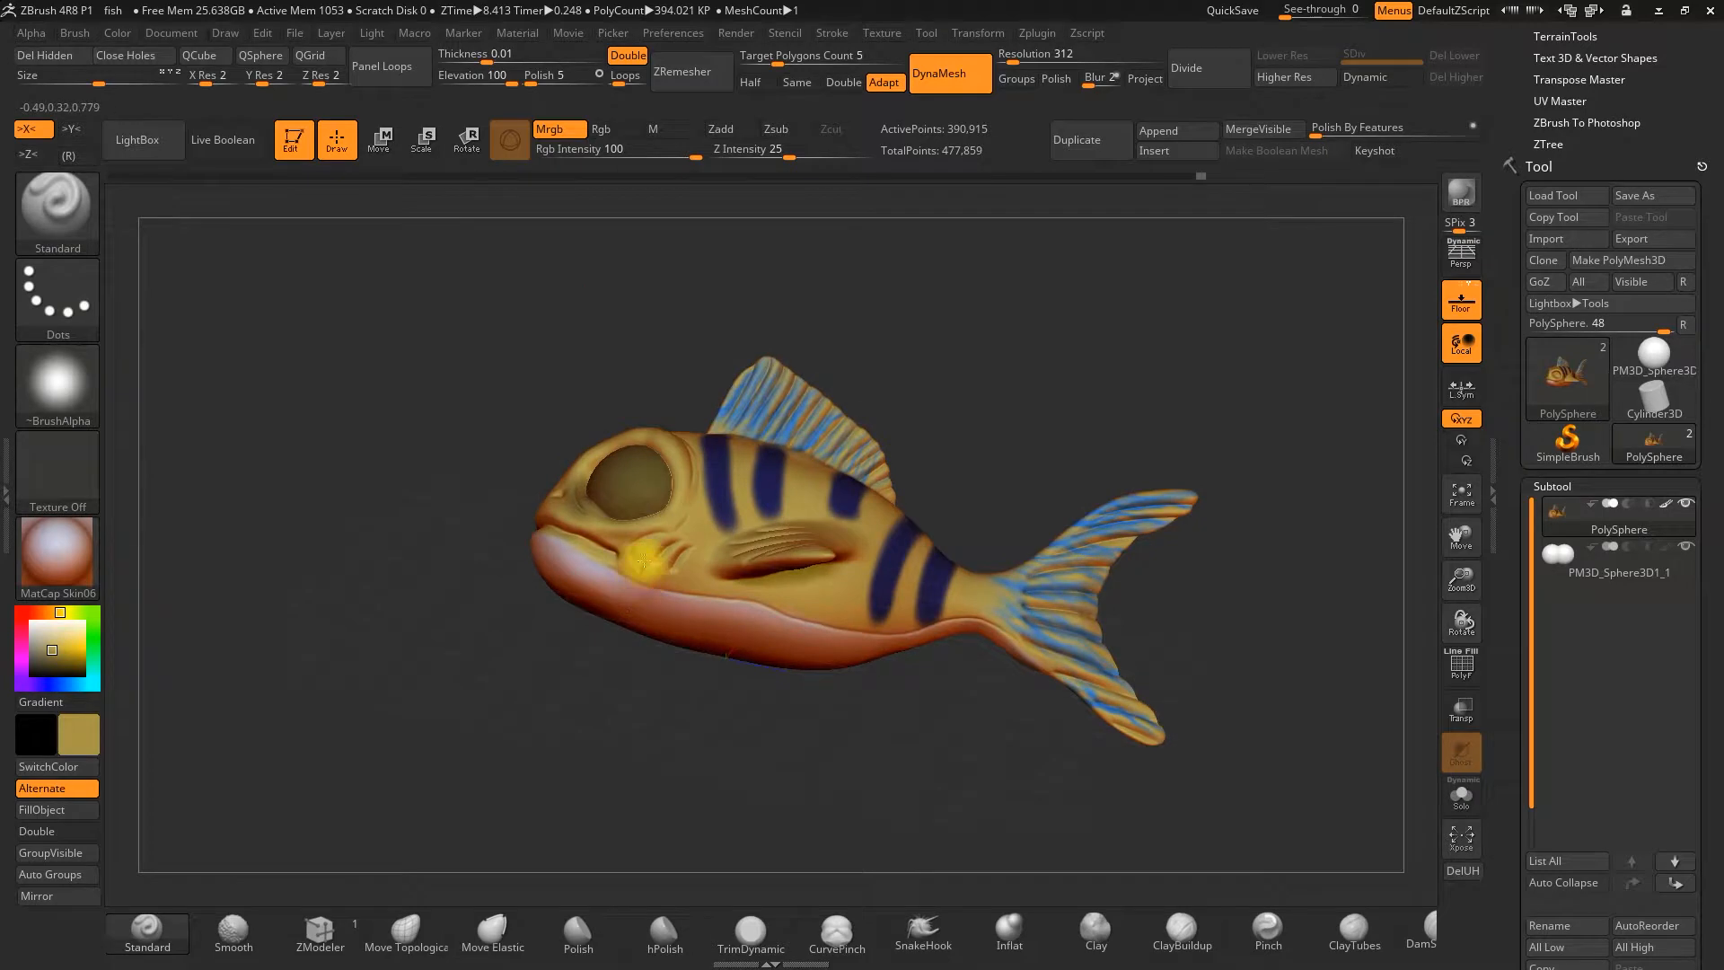
{"action": "left_click_drag", "start_coordinate": [921, 519], "coordinate": [940, 618]}
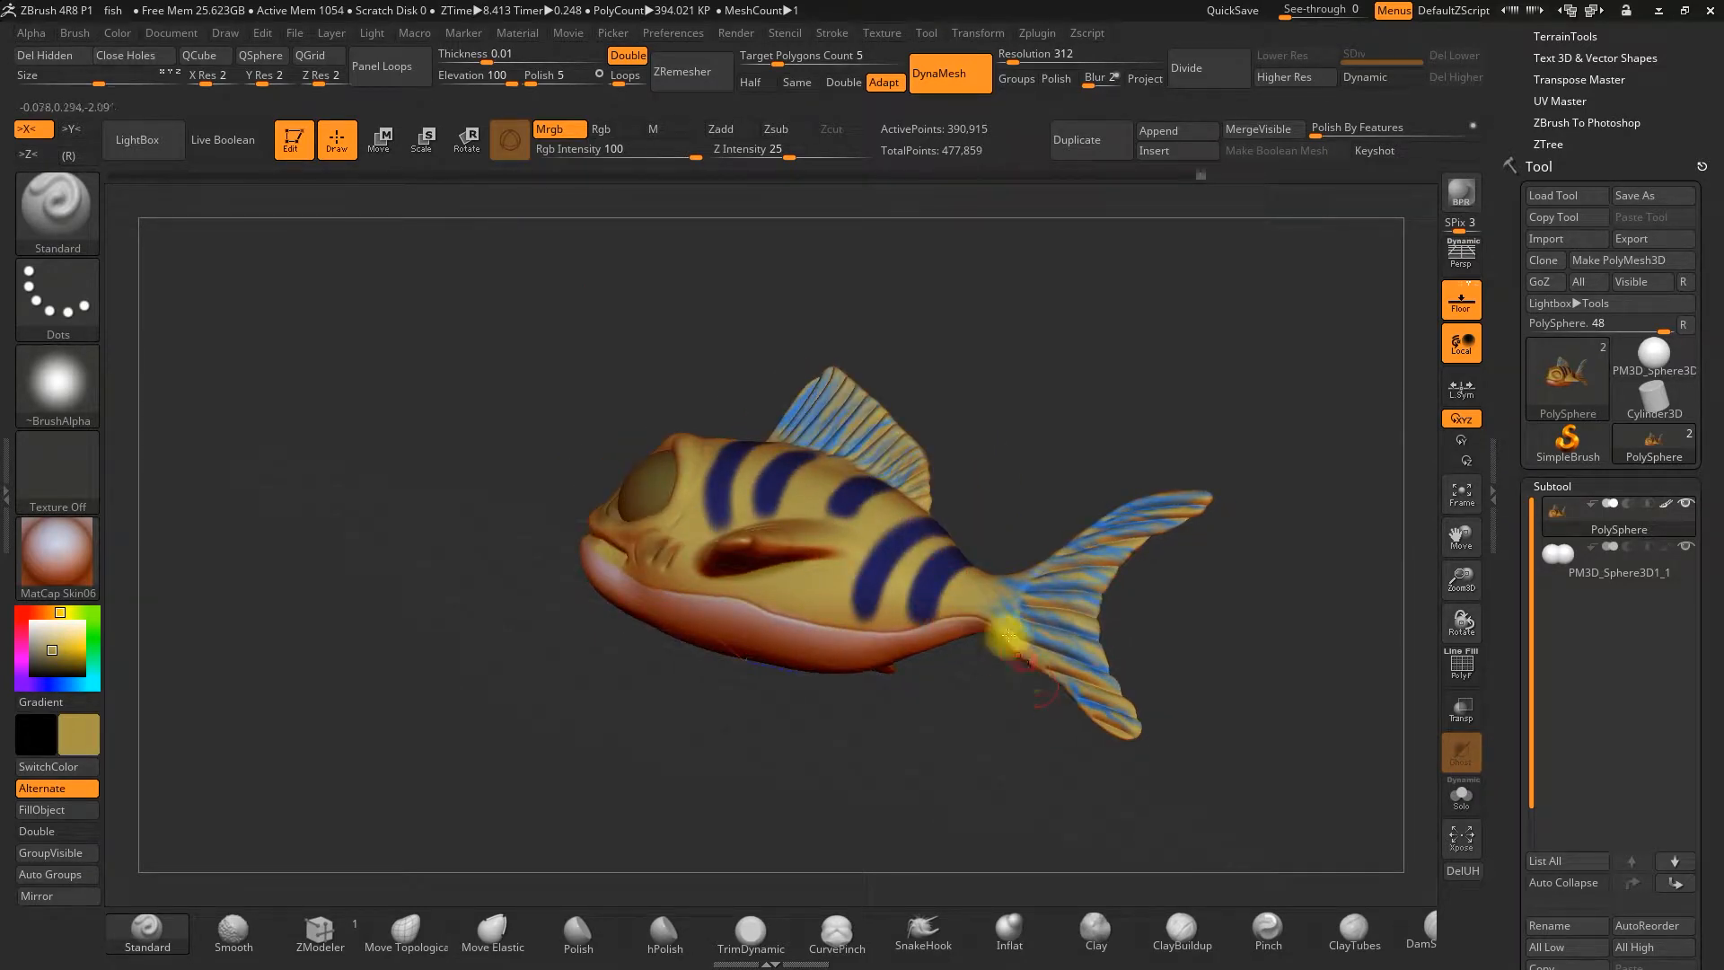
{"action": "left_click_drag", "start_coordinate": [1008, 550], "coordinate": [928, 678]}
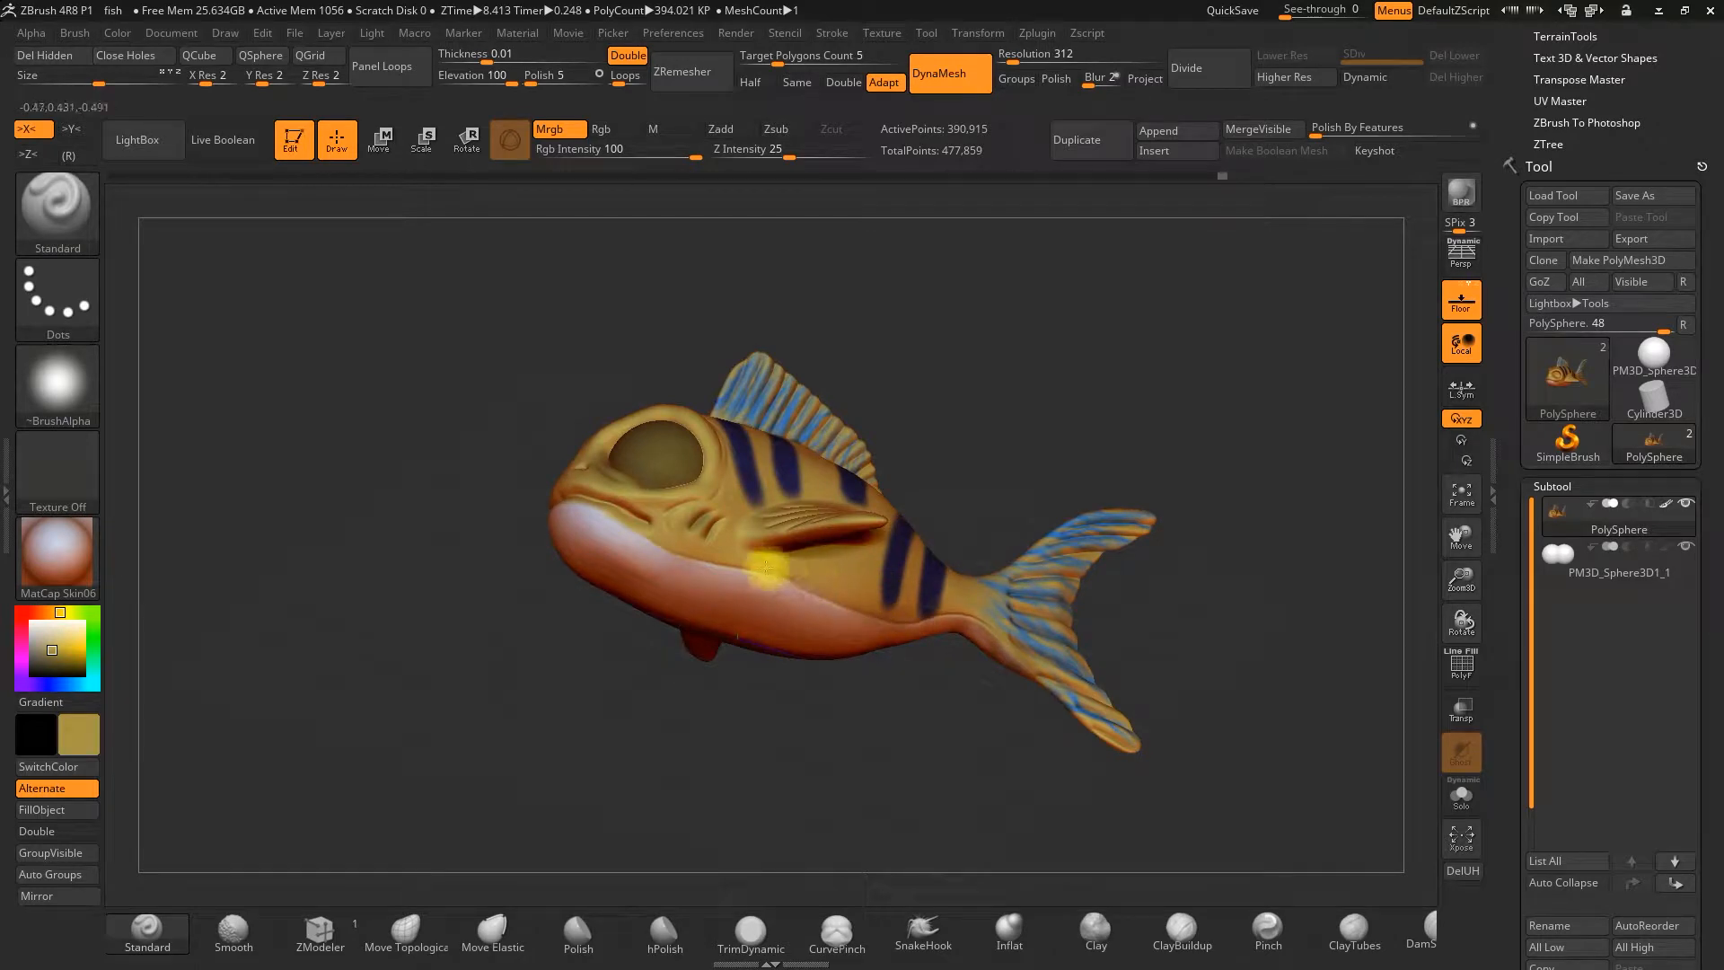
Select the eye subtool PM3D_Sphere3D1_1 and paint both eyeballs white
{"action": "left_click_drag", "start_coordinate": [897, 339], "coordinate": [1205, 421]}
{"action": "left_click", "coordinate": [1571, 565]}
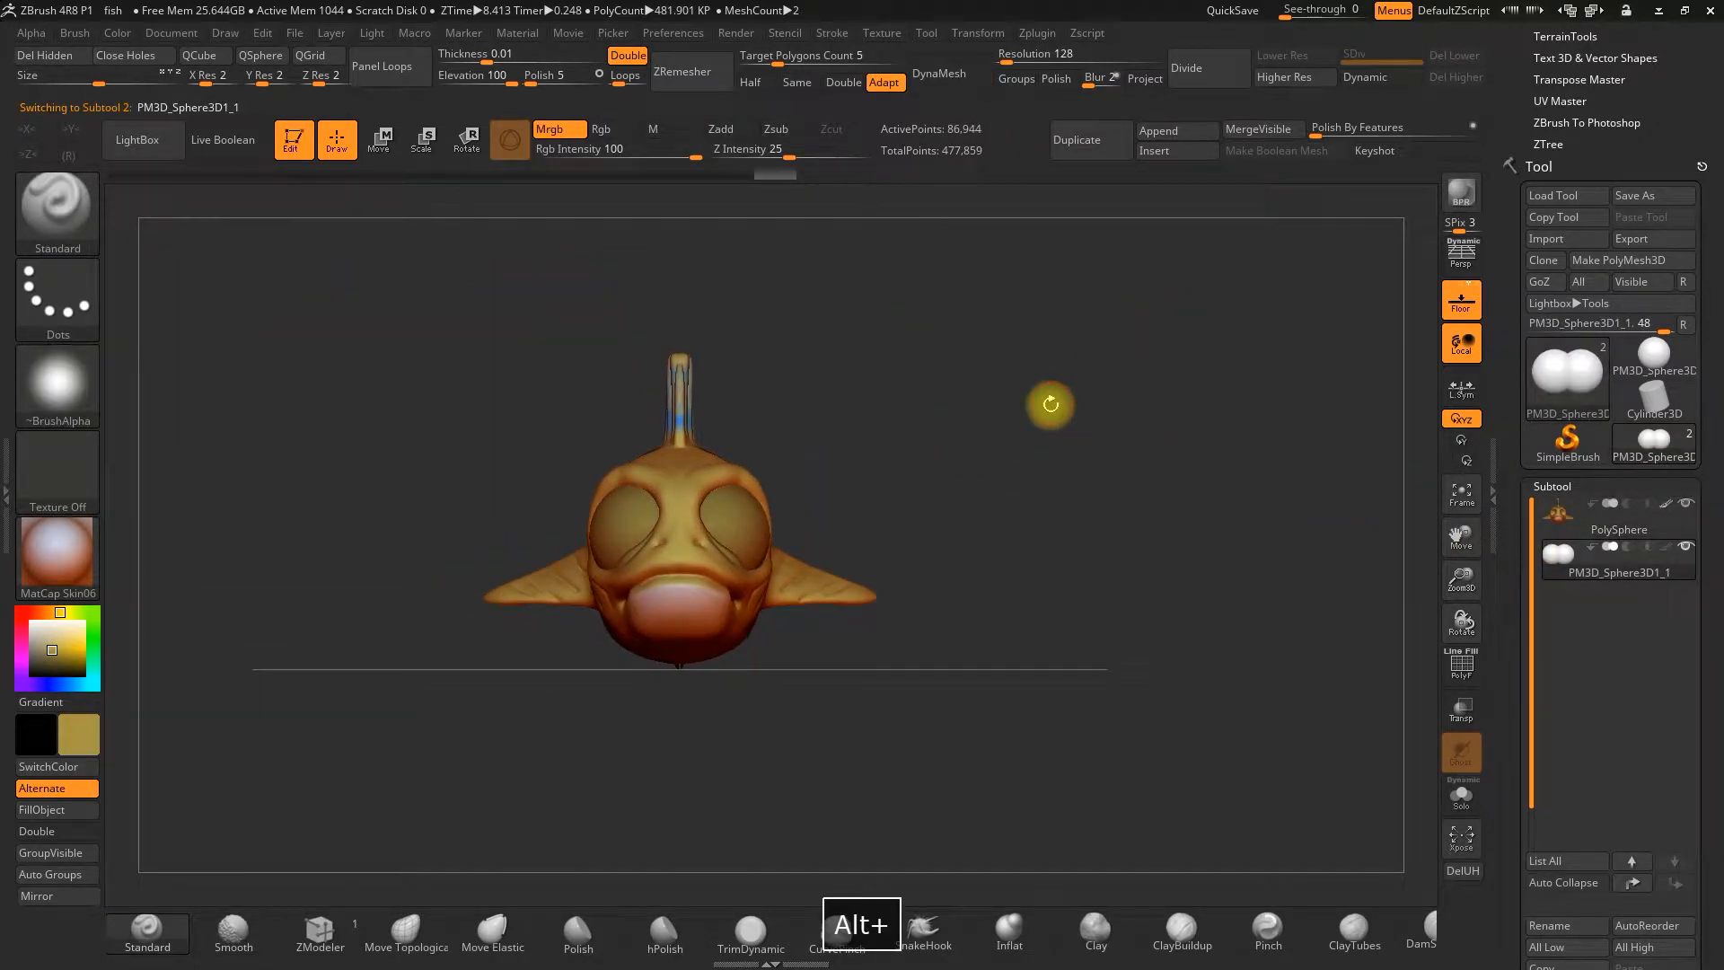
{"action": "left_click", "coordinate": [1459, 675]}
{"action": "left_click", "coordinate": [1454, 673]}
{"action": "left_click", "coordinate": [81, 738]}
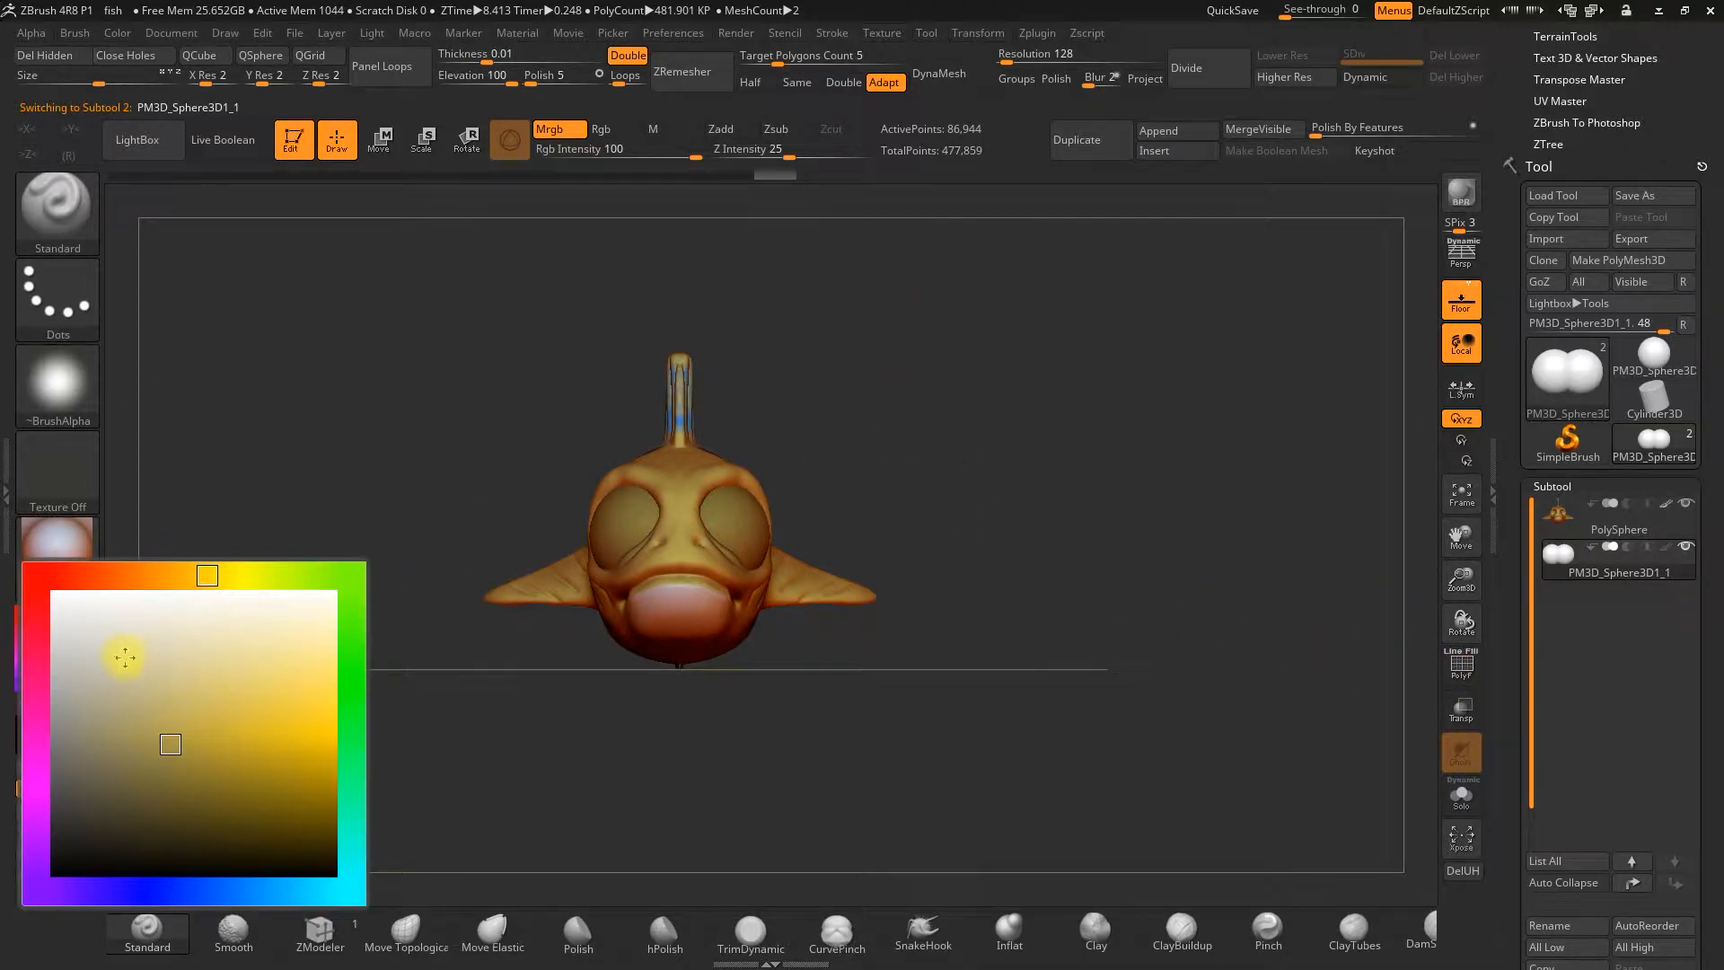
{"action": "left_click", "coordinate": [74, 639]}
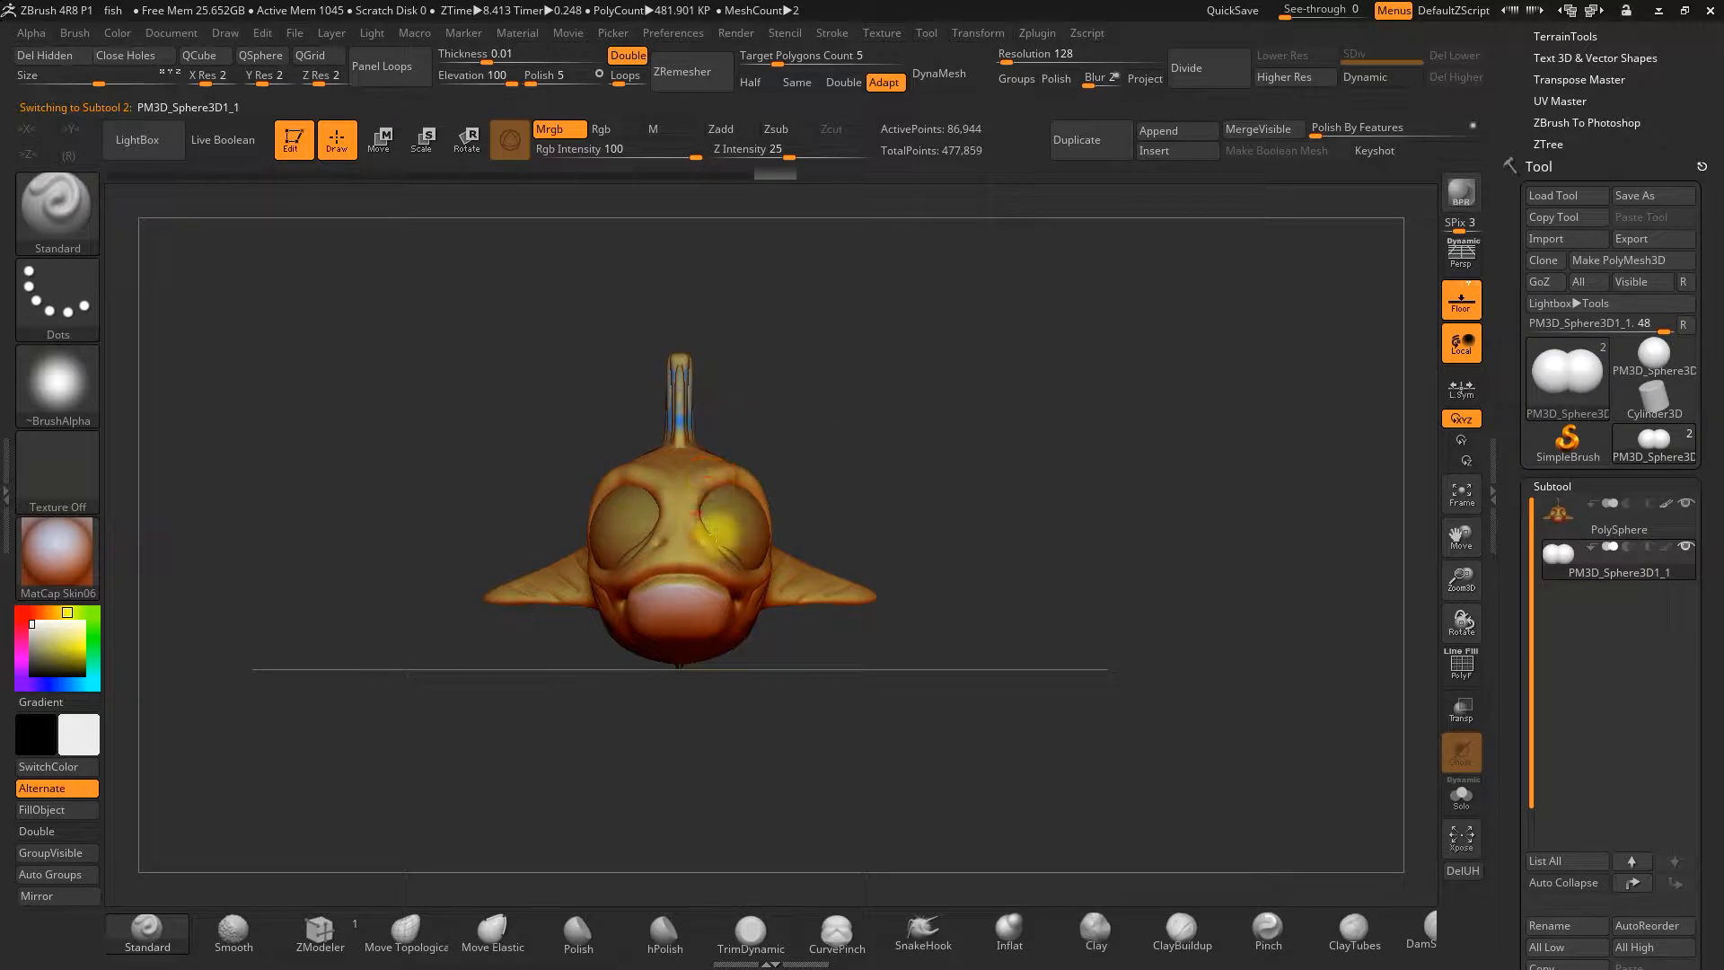
{"action": "mouse_move", "coordinate": [758, 536]}
{"action": "left_mouse_down"}
{"action": "mouse_move", "coordinate": [642, 472]}
{"action": "mouse_move", "coordinate": [535, 531]}
{"action": "mouse_move", "coordinate": [607, 511]}
{"action": "left_mouse_up"}
{"action": "left_click_drag", "start_coordinate": [885, 433], "coordinate": [705, 485]}
{"action": "left_click_drag", "start_coordinate": [1191, 499], "coordinate": [1142, 490]}
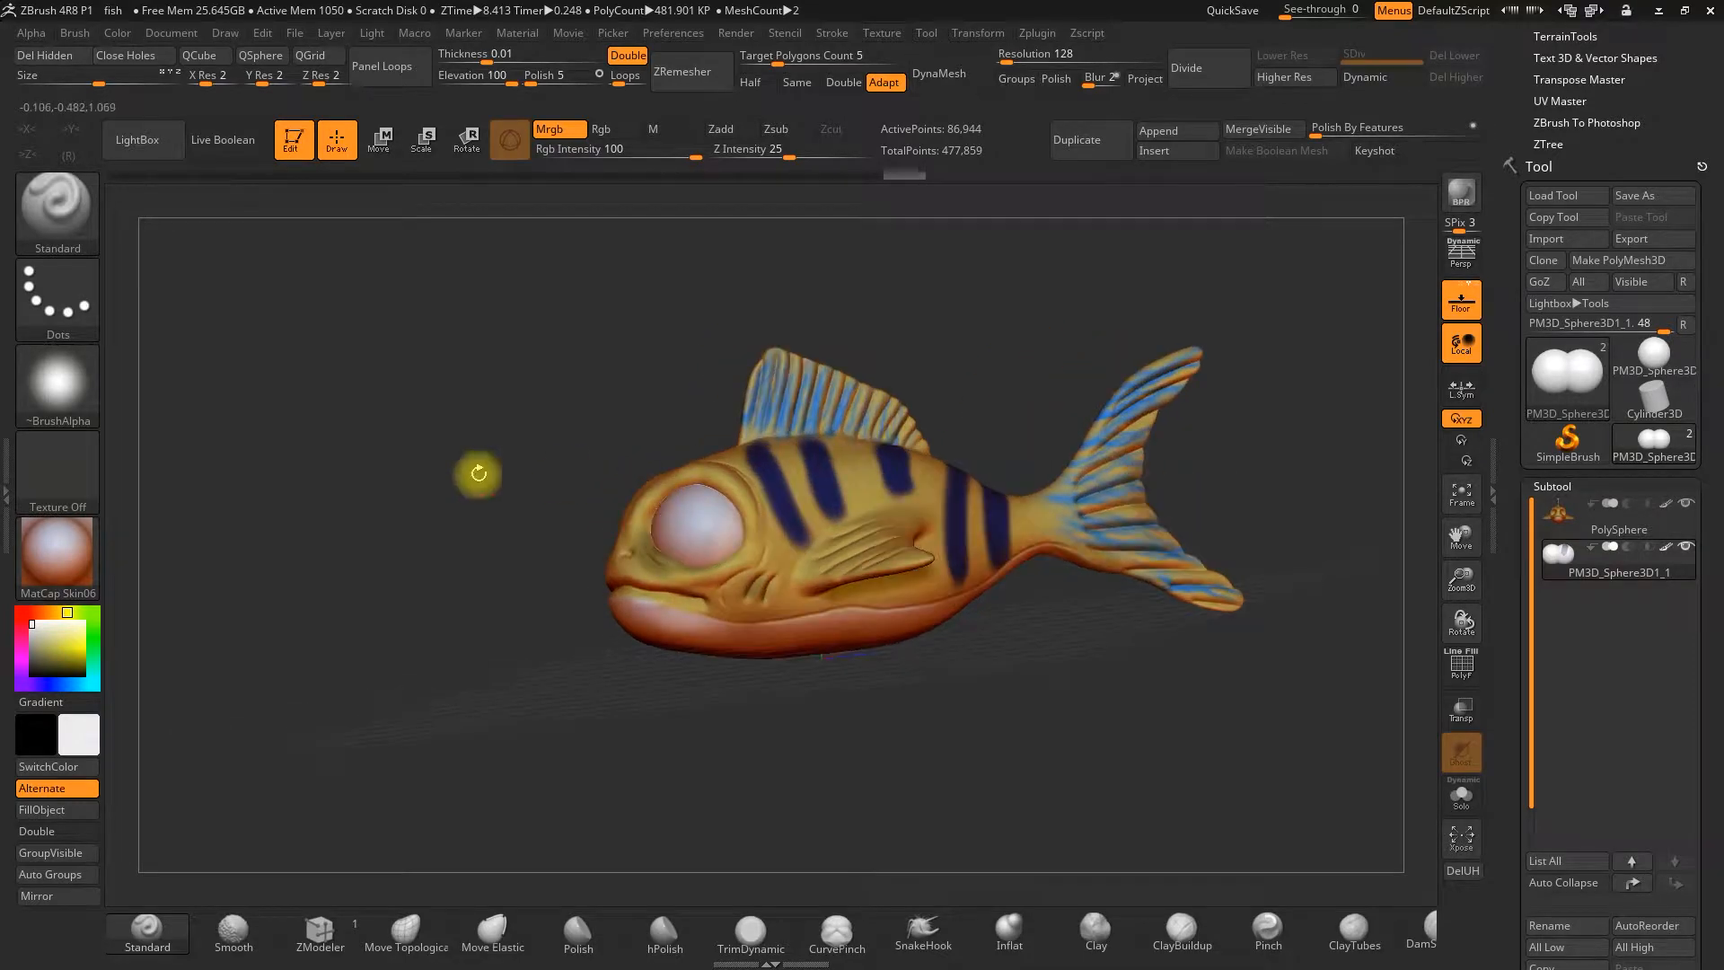
Choose a very dark navy paint colour and try a pupil on the eye, undoing the trial marks
{"action": "left_click_drag", "start_coordinate": [565, 474], "coordinate": [473, 485], "text": "shift"}
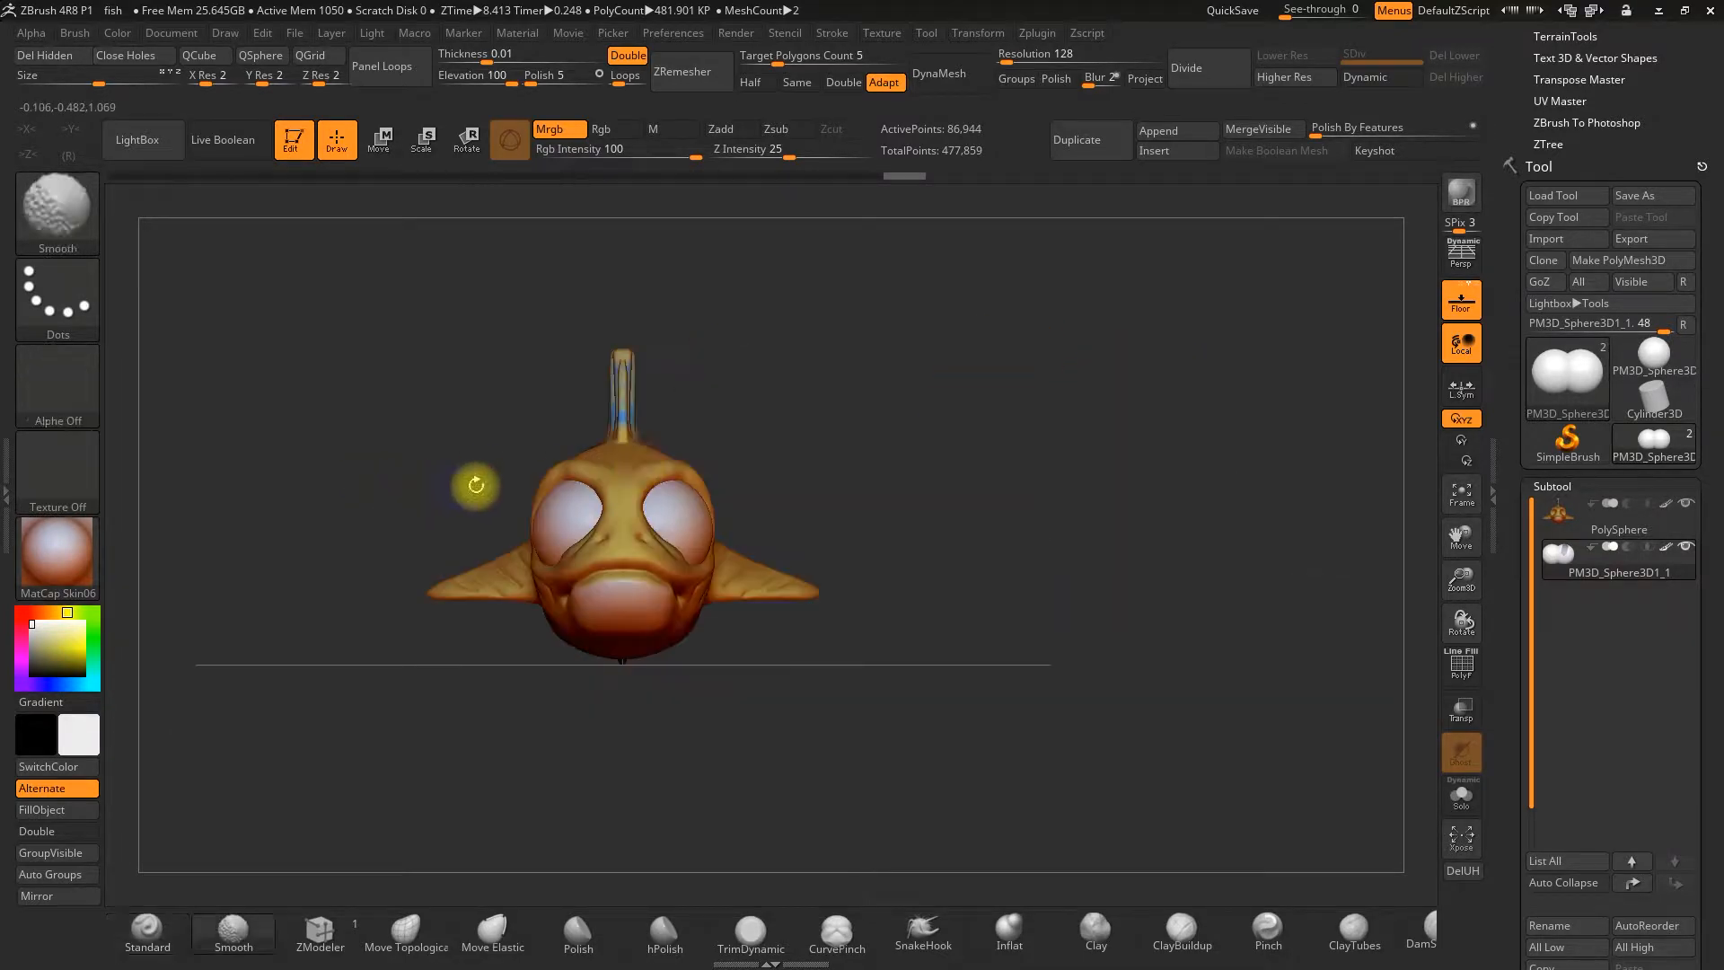
{"action": "left_click", "coordinate": [87, 735]}
{"action": "left_click_drag", "start_coordinate": [255, 880], "coordinate": [165, 899]}
{"action": "left_click", "coordinate": [116, 842]}
{"action": "left_click_drag", "start_coordinate": [417, 559], "coordinate": [584, 511]}
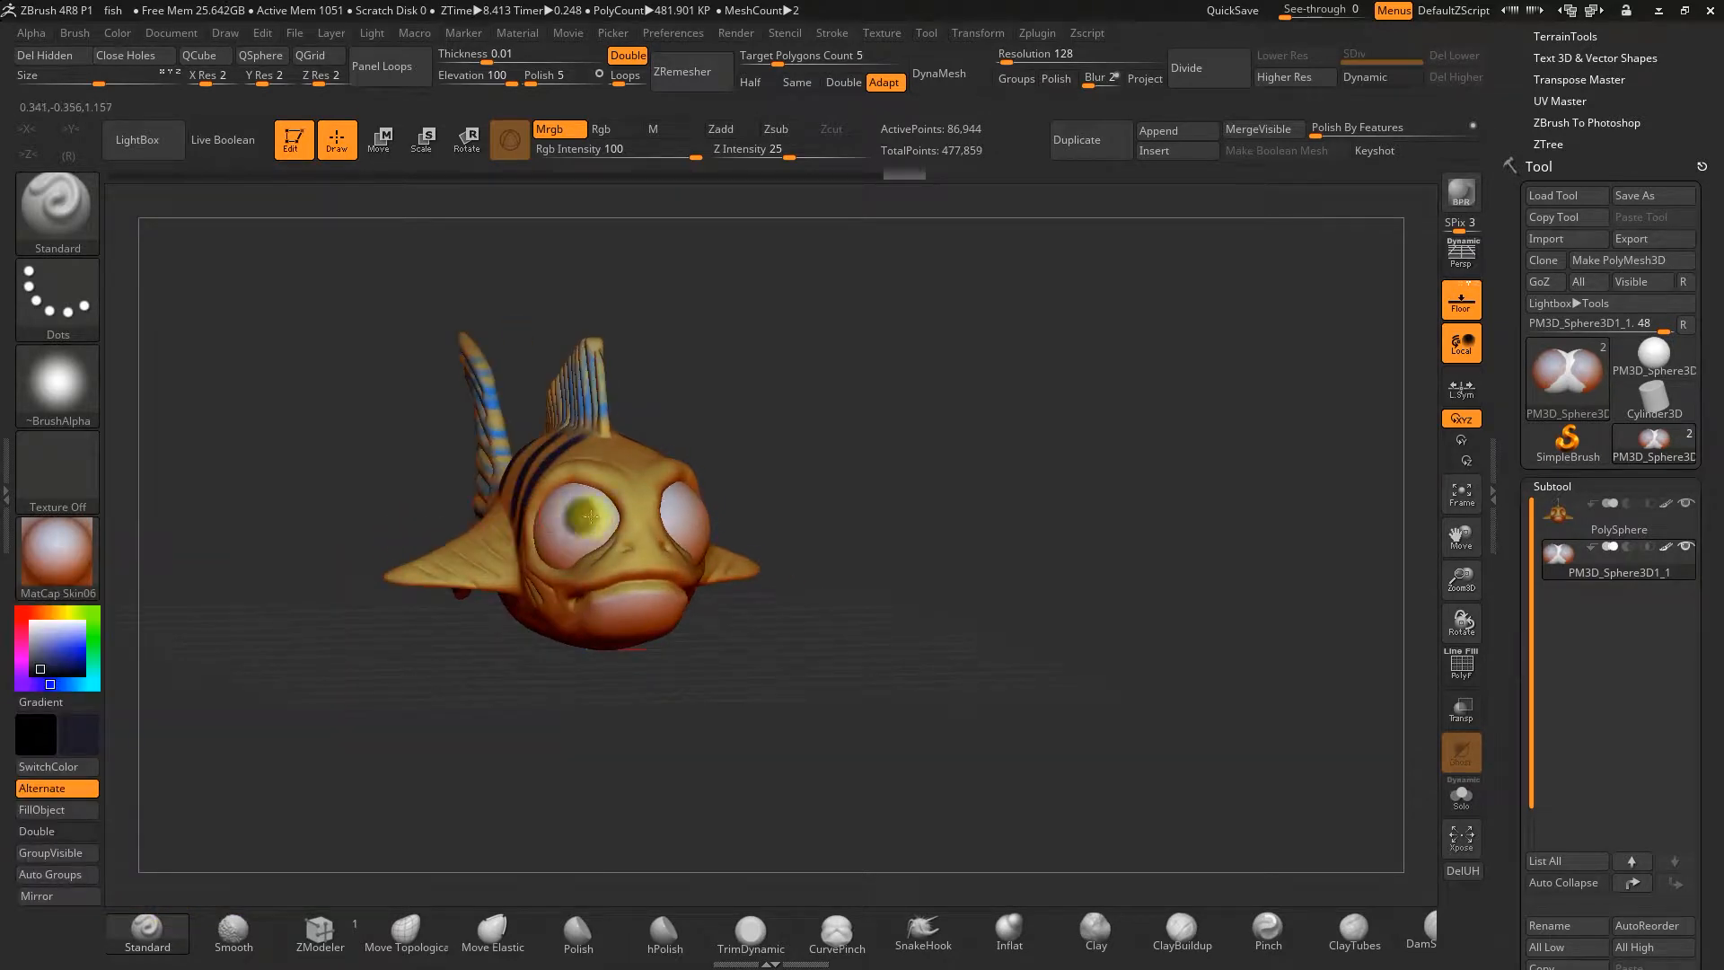
{"action": "key", "text": "ctrl+z"}
{"action": "key", "text": "ctrl+z"}
{"action": "key", "text": "ctrl+z"}
{"action": "key", "text": "ctrl+z"}
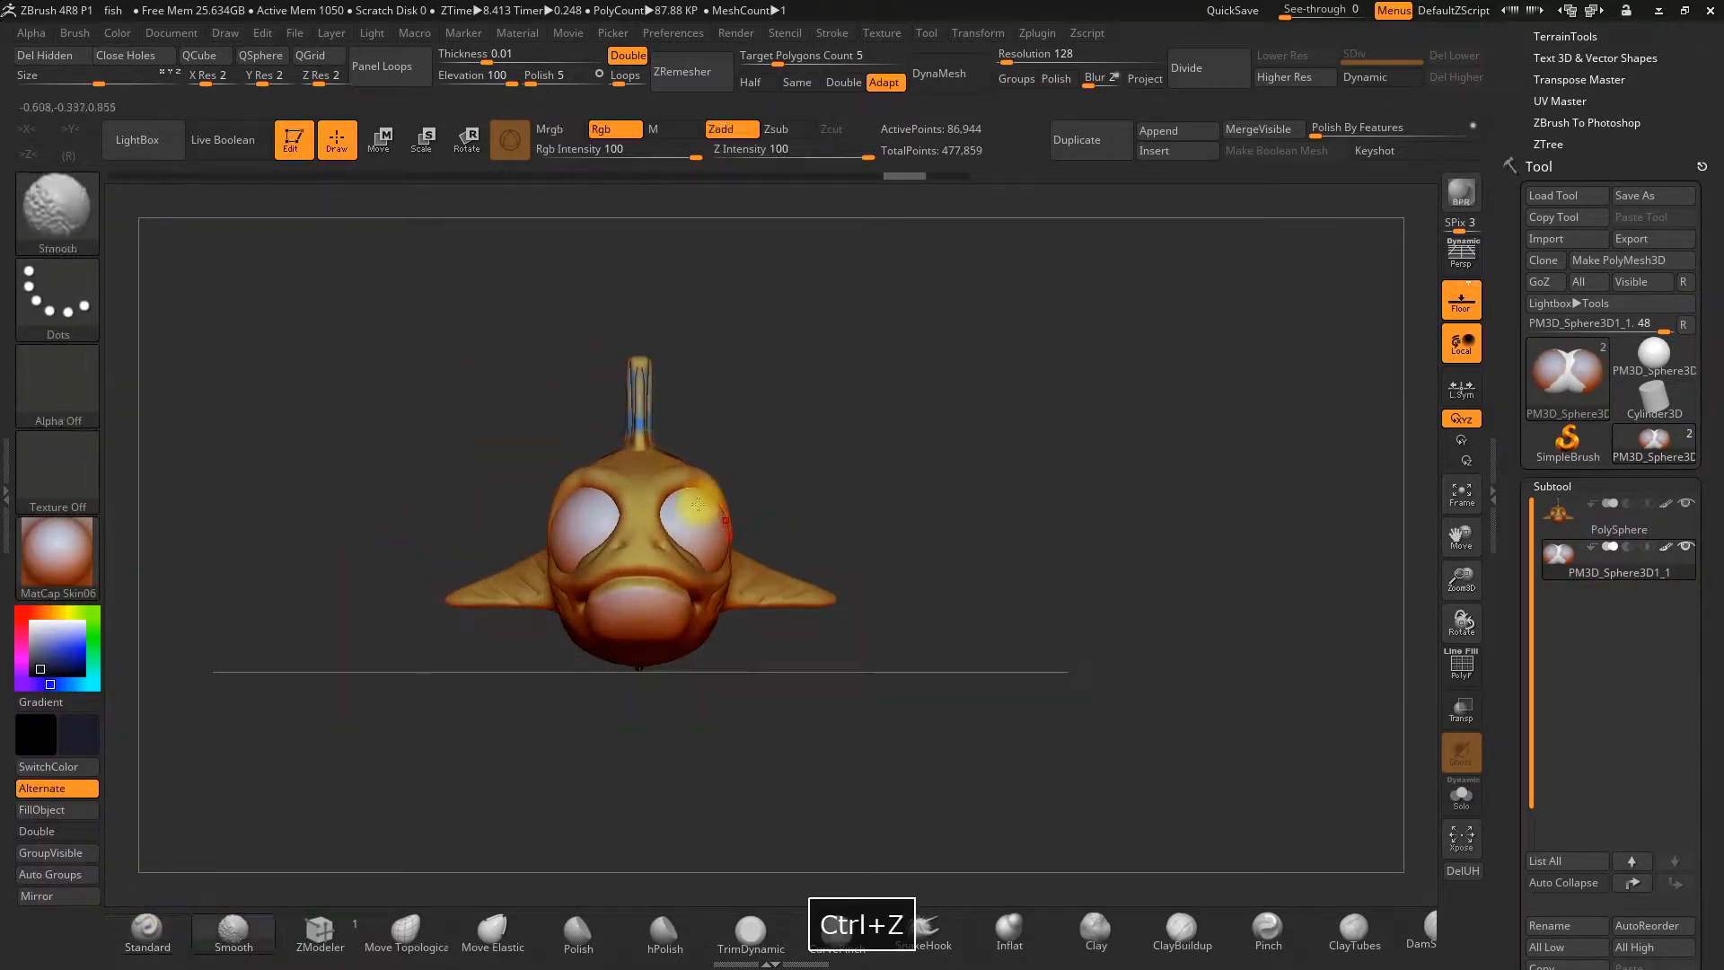
Give the brush Alpha 14, turn on X symmetry and paint round dark pupils on both eyes
{"action": "left_click", "coordinate": [57, 314]}
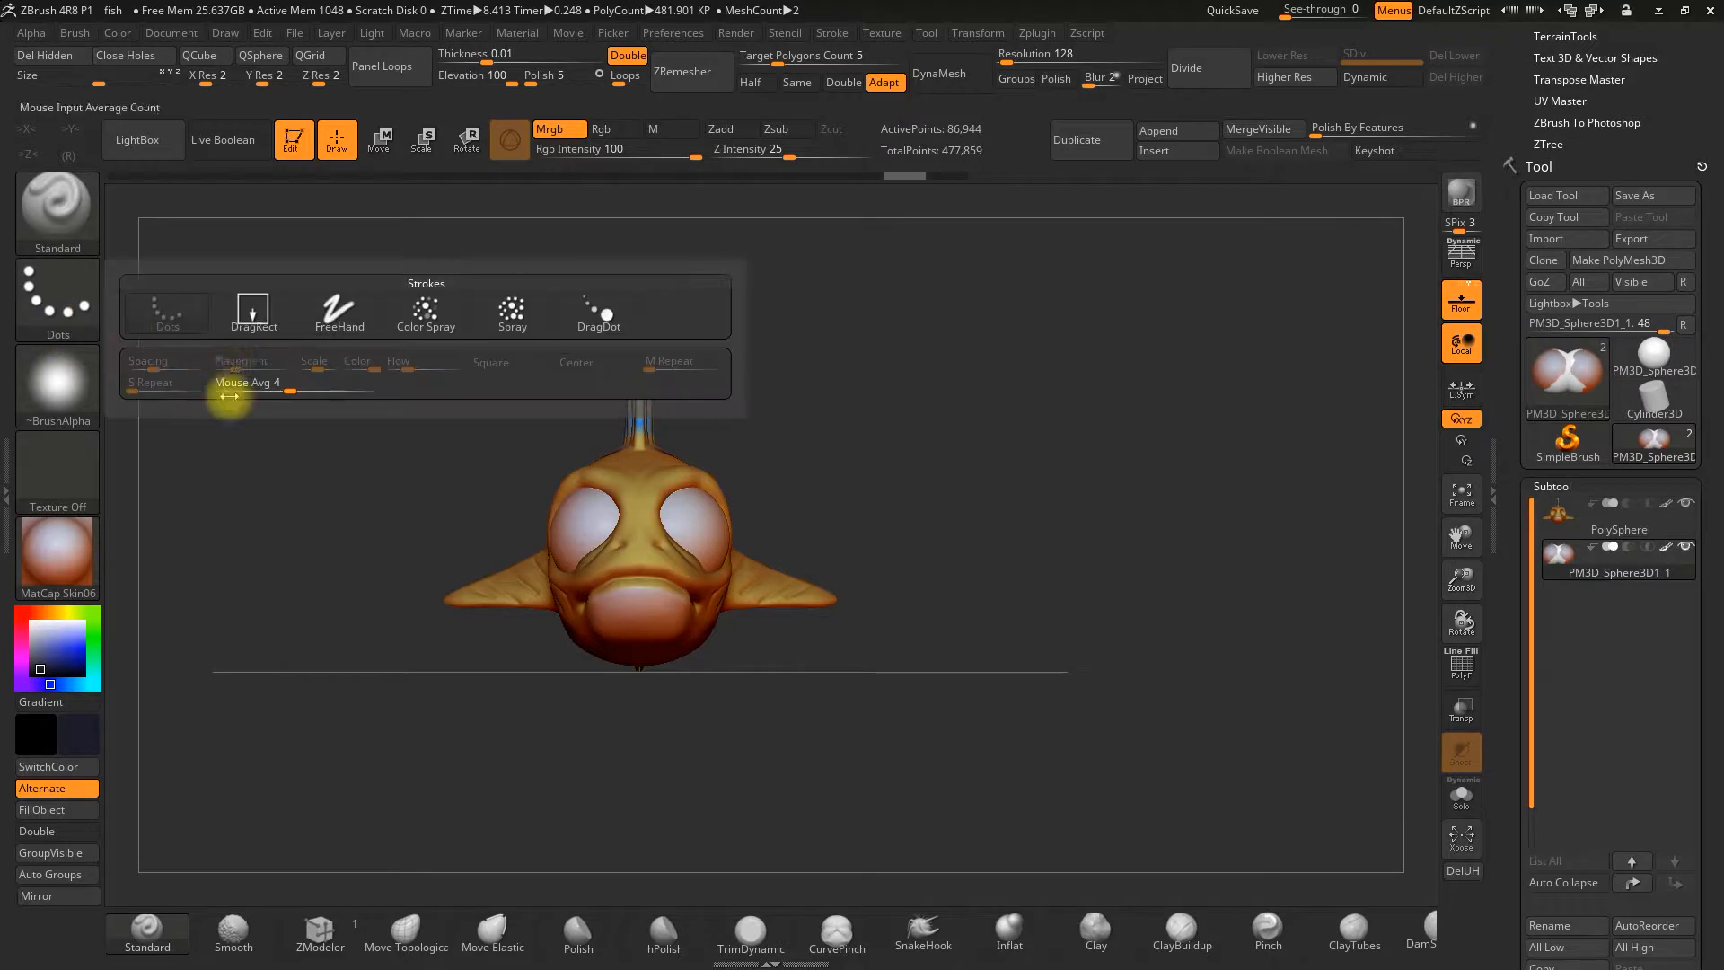
{"action": "left_click", "coordinate": [59, 381]}
{"action": "left_click", "coordinate": [427, 516]}
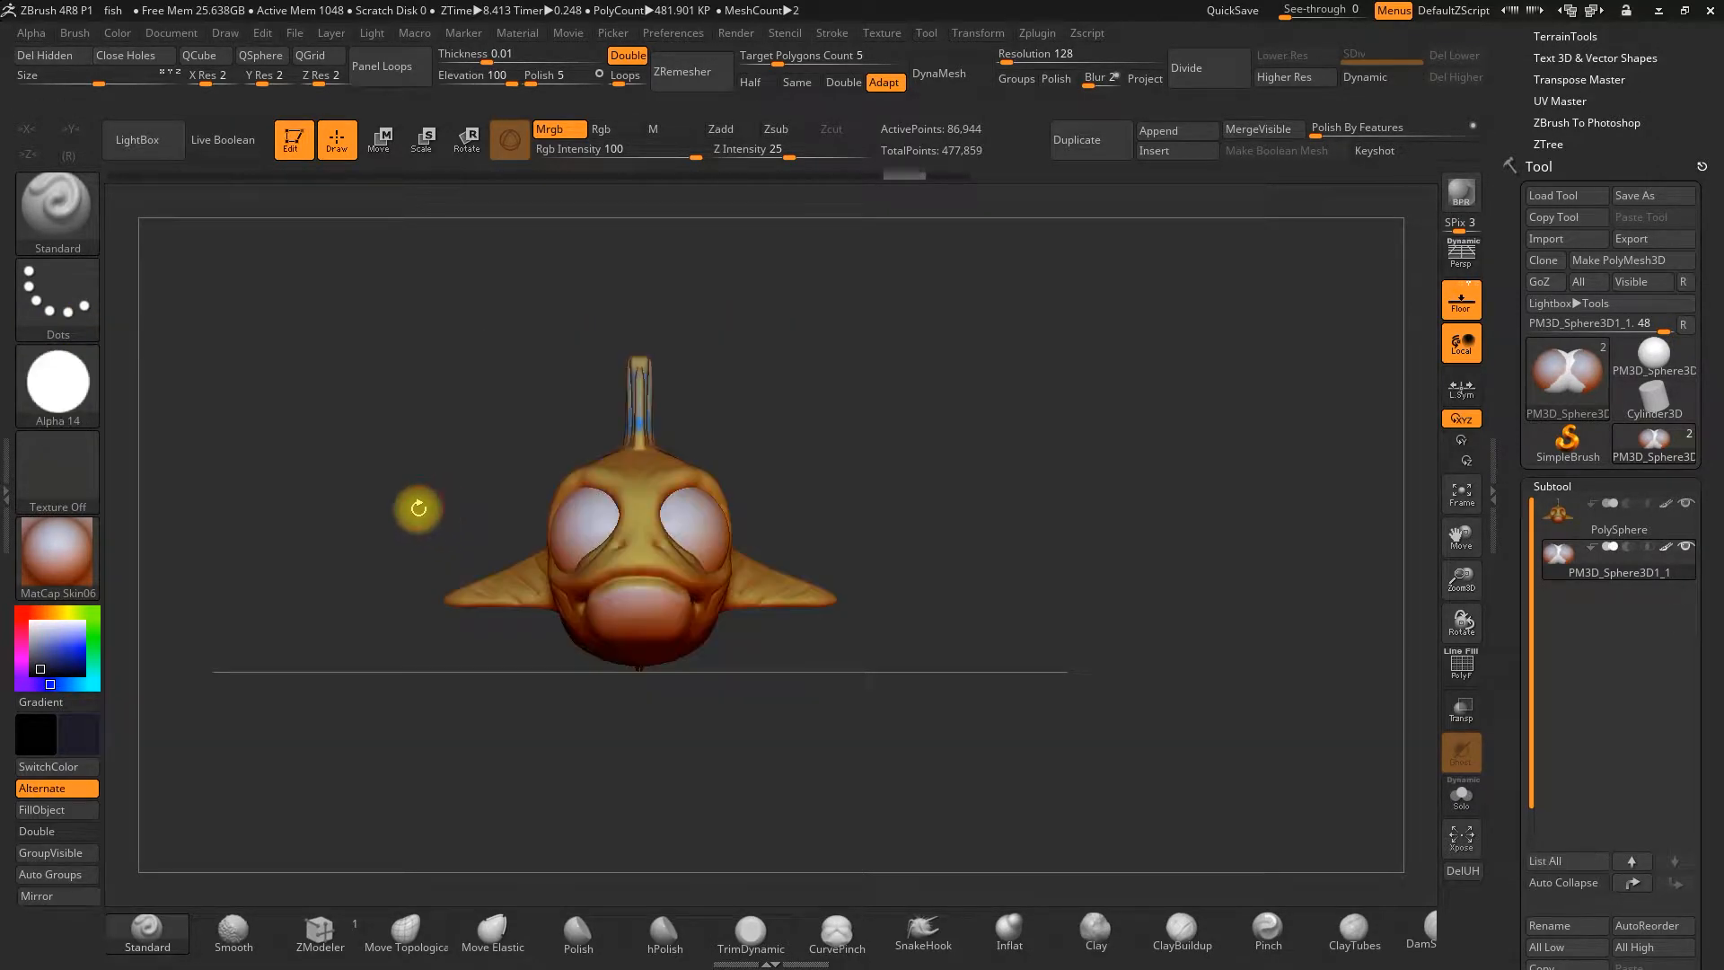
{"action": "key", "text": "x"}
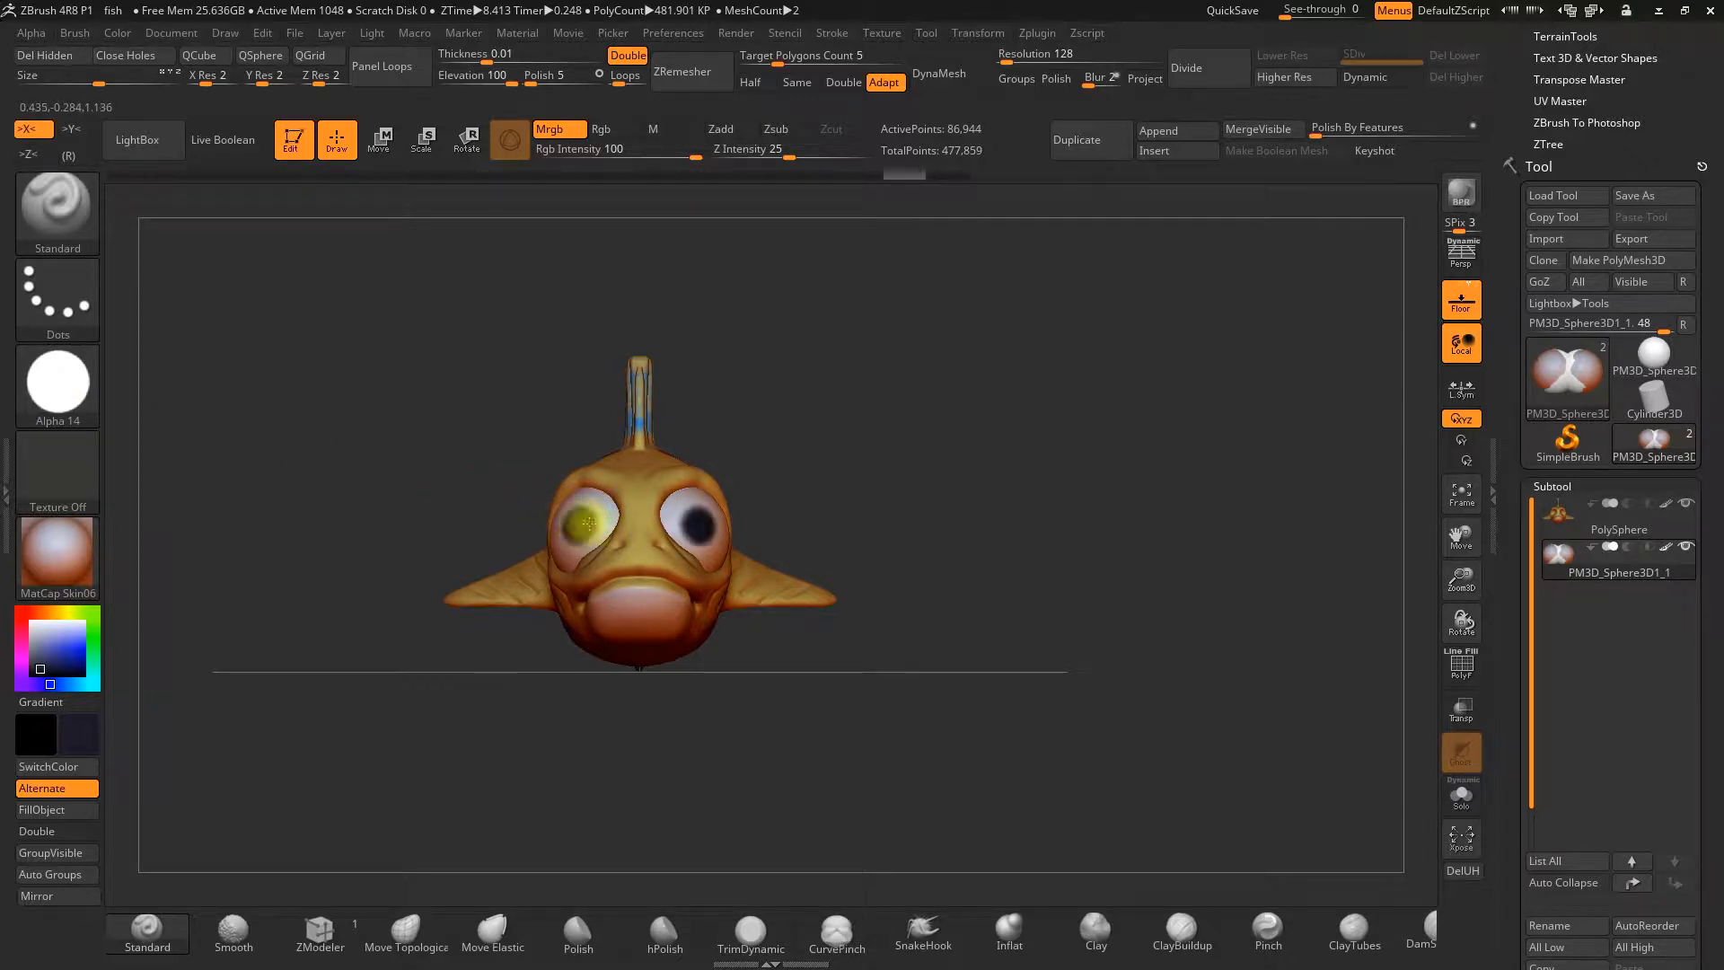
{"action": "left_click_drag", "start_coordinate": [951, 476], "coordinate": [794, 492]}
{"action": "left_click_drag", "start_coordinate": [498, 420], "coordinate": [667, 448]}
{"action": "left_click_drag", "start_coordinate": [770, 497], "coordinate": [628, 485]}
{"action": "left_click_drag", "start_coordinate": [834, 409], "coordinate": [783, 395]}
{"action": "mouse_move", "coordinate": [942, 414]}
{"action": "left_mouse_down"}
{"action": "mouse_move", "coordinate": [727, 375]}
{"action": "mouse_move", "coordinate": [850, 435]}
{"action": "mouse_move", "coordinate": [886, 505]}
{"action": "mouse_move", "coordinate": [1054, 539]}
{"action": "mouse_move", "coordinate": [951, 615]}
{"action": "left_mouse_up"}
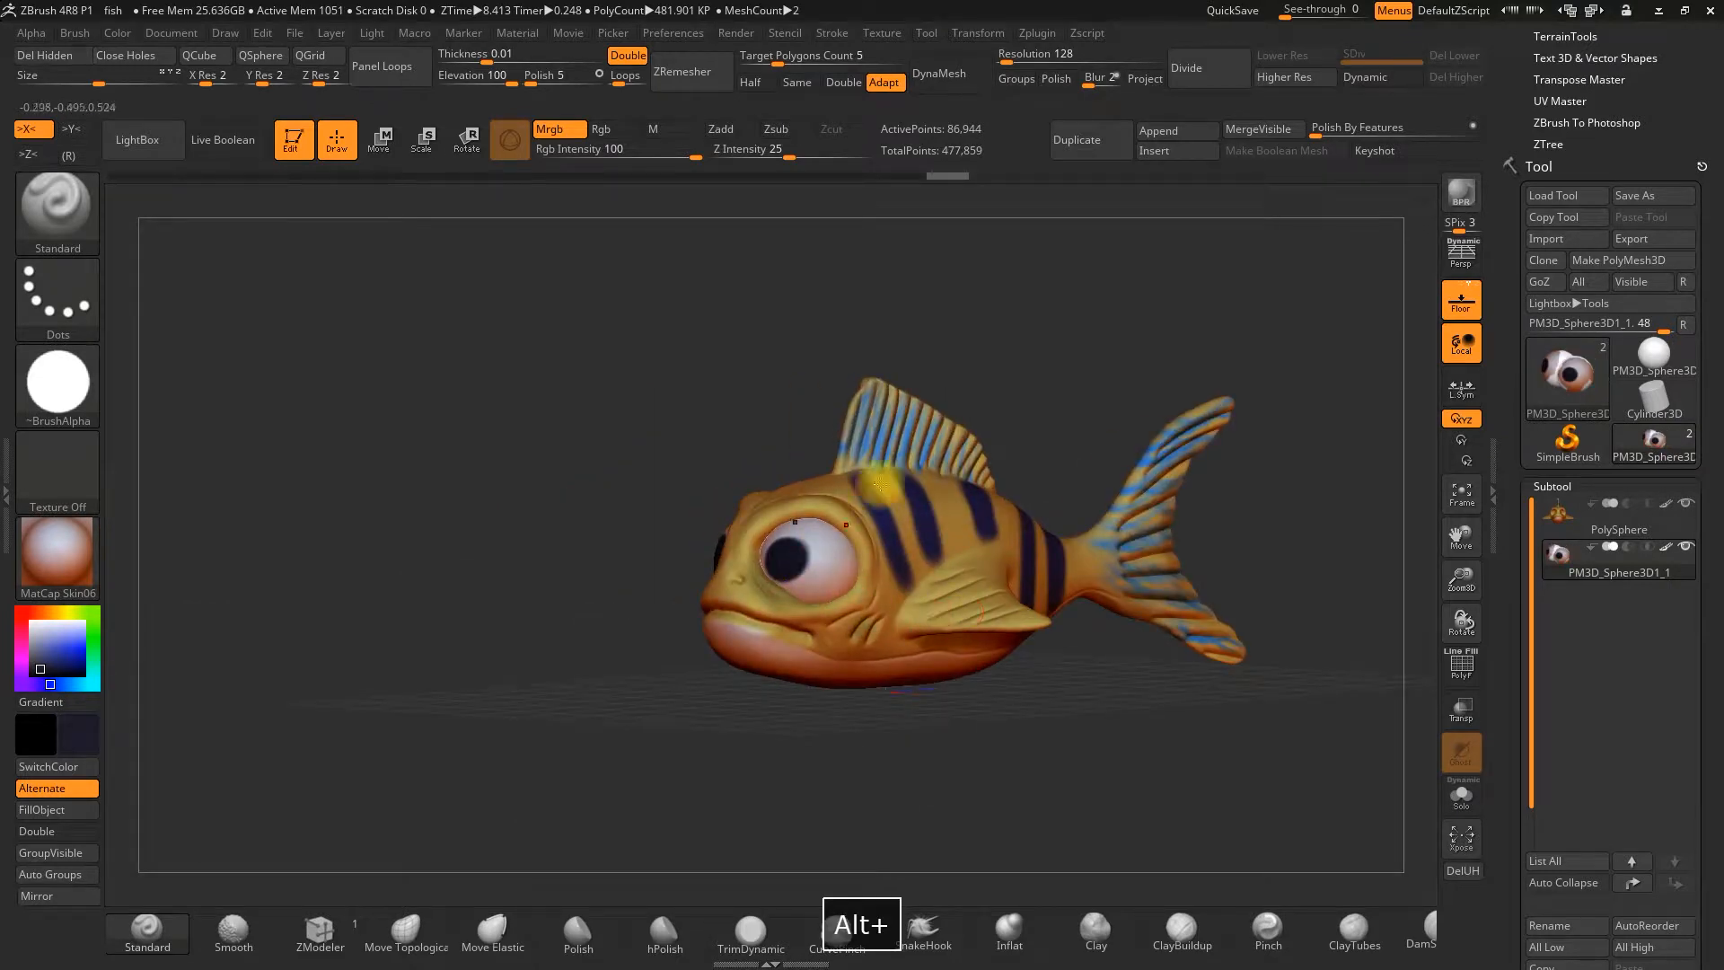
Select the PolySphere body subtool and merge the eyes down into it
{"action": "left_click_drag", "start_coordinate": [1062, 398], "coordinate": [978, 457], "text": "alt"}
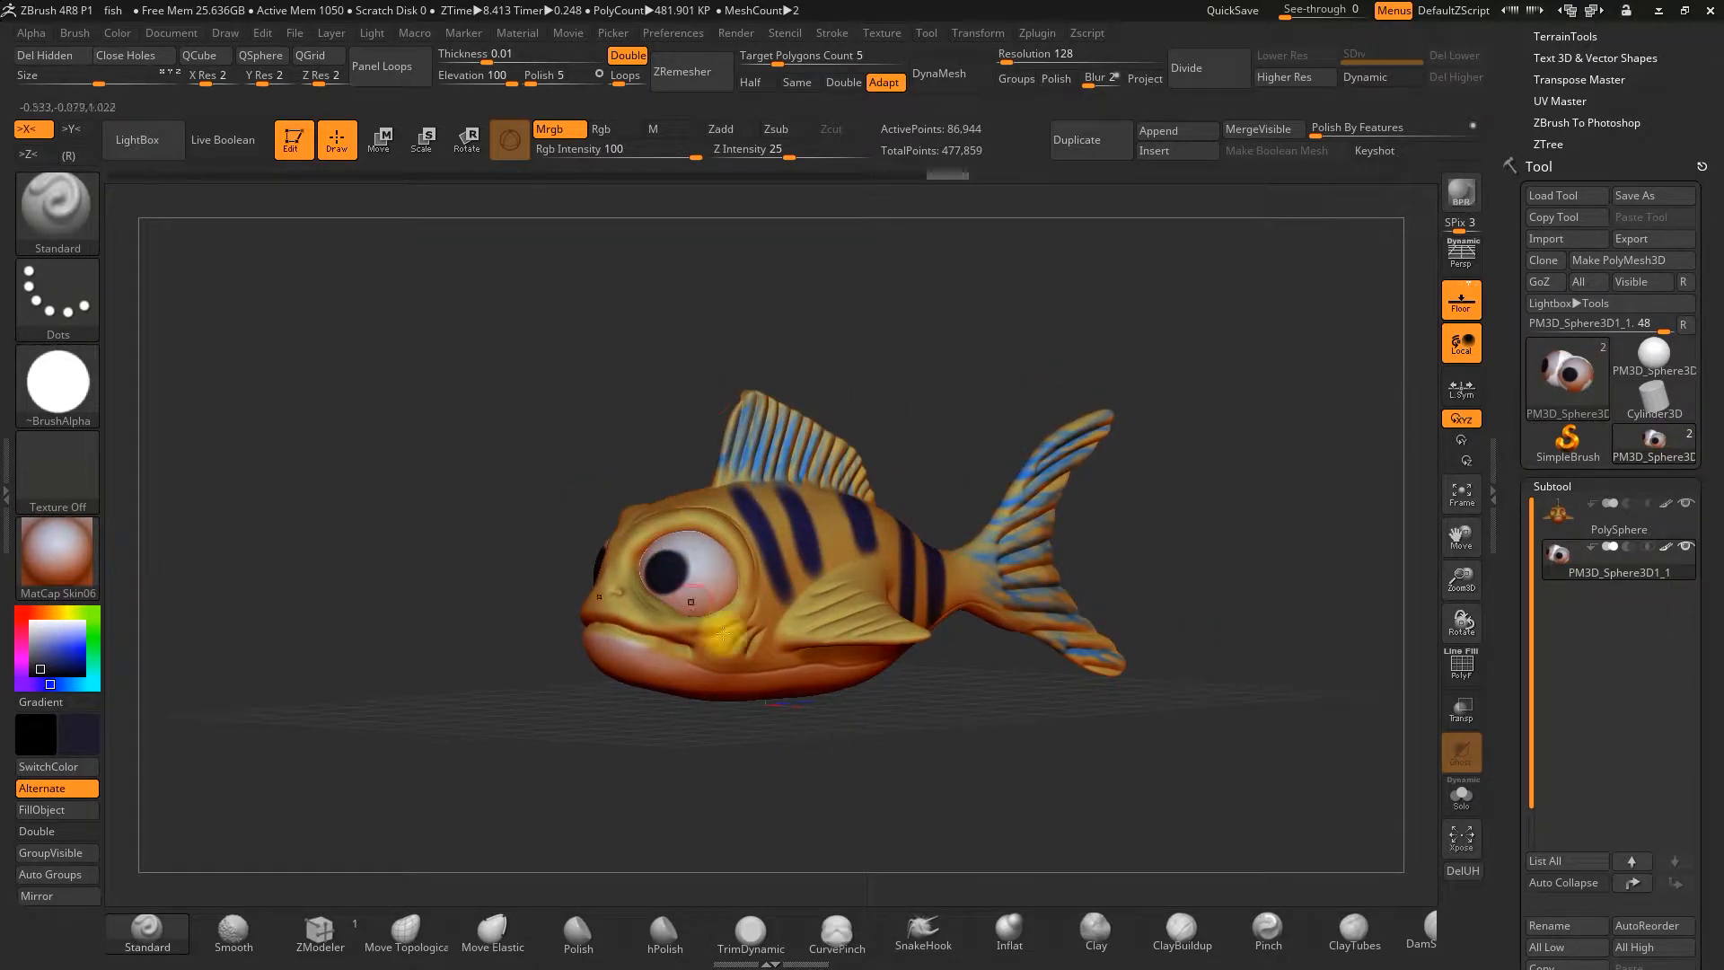
{"action": "left_click_drag", "start_coordinate": [878, 361], "coordinate": [908, 372], "text": "shift"}
{"action": "left_click_drag", "start_coordinate": [1111, 419], "coordinate": [999, 404], "text": "alt"}
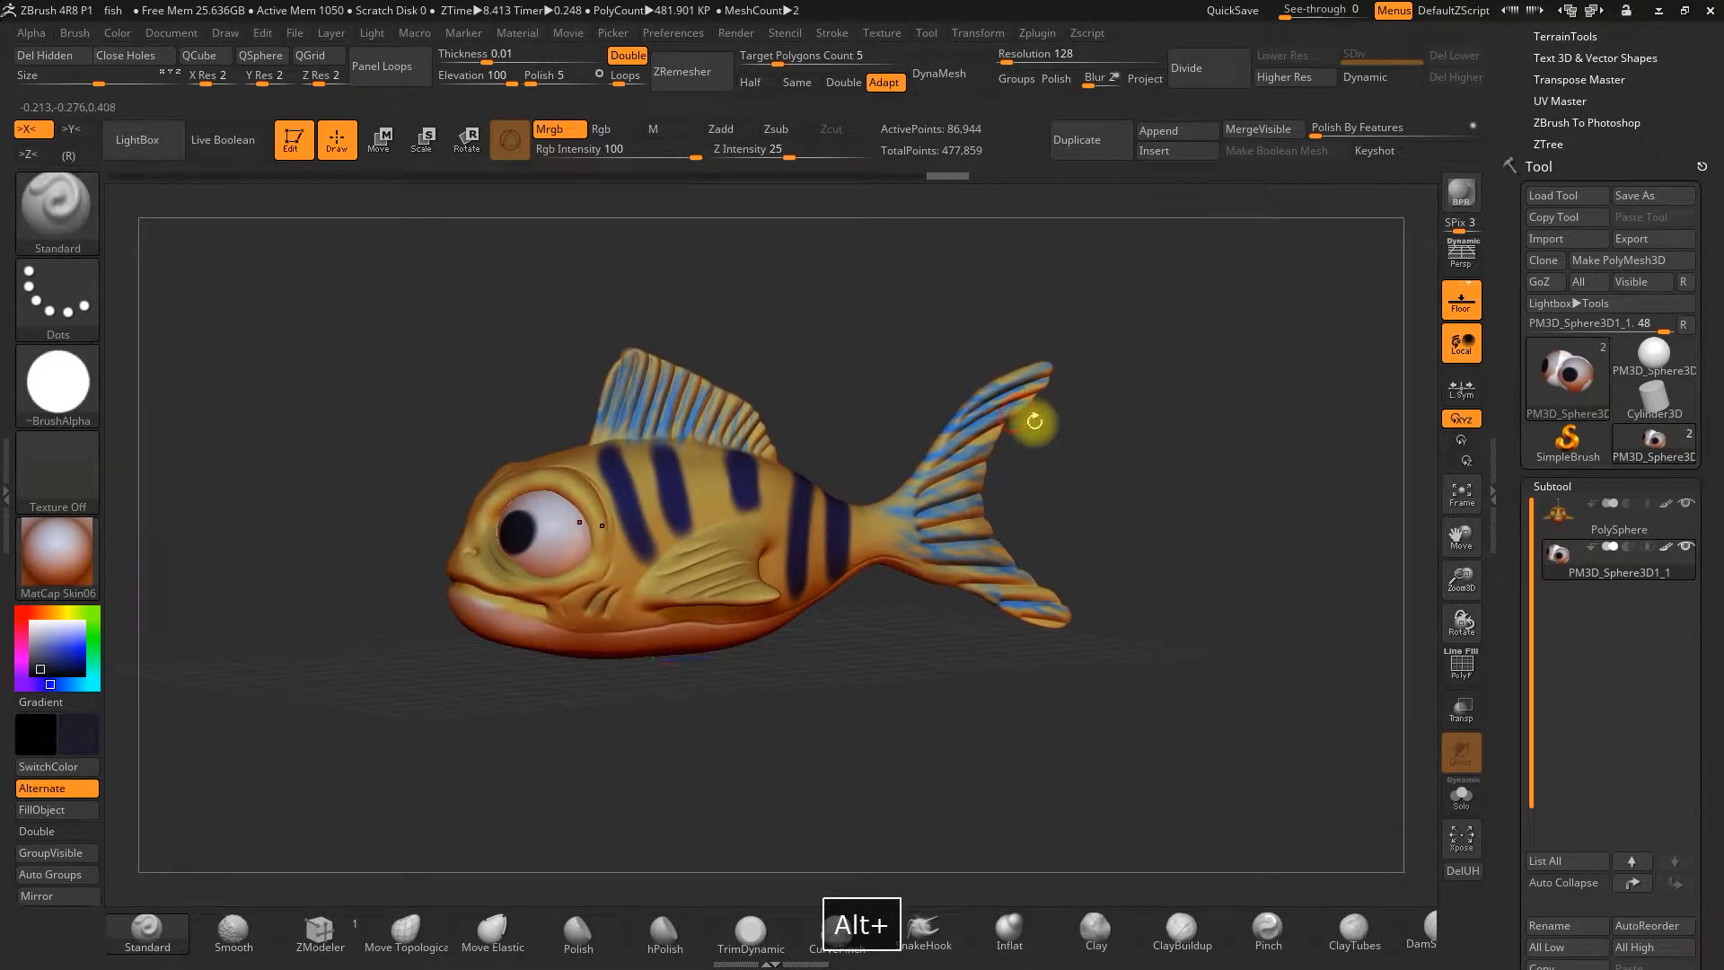
{"action": "left_click_drag", "start_coordinate": [1512, 704], "coordinate": [1507, 637]}
{"action": "left_click_drag", "start_coordinate": [1501, 736], "coordinate": [1554, 557]}
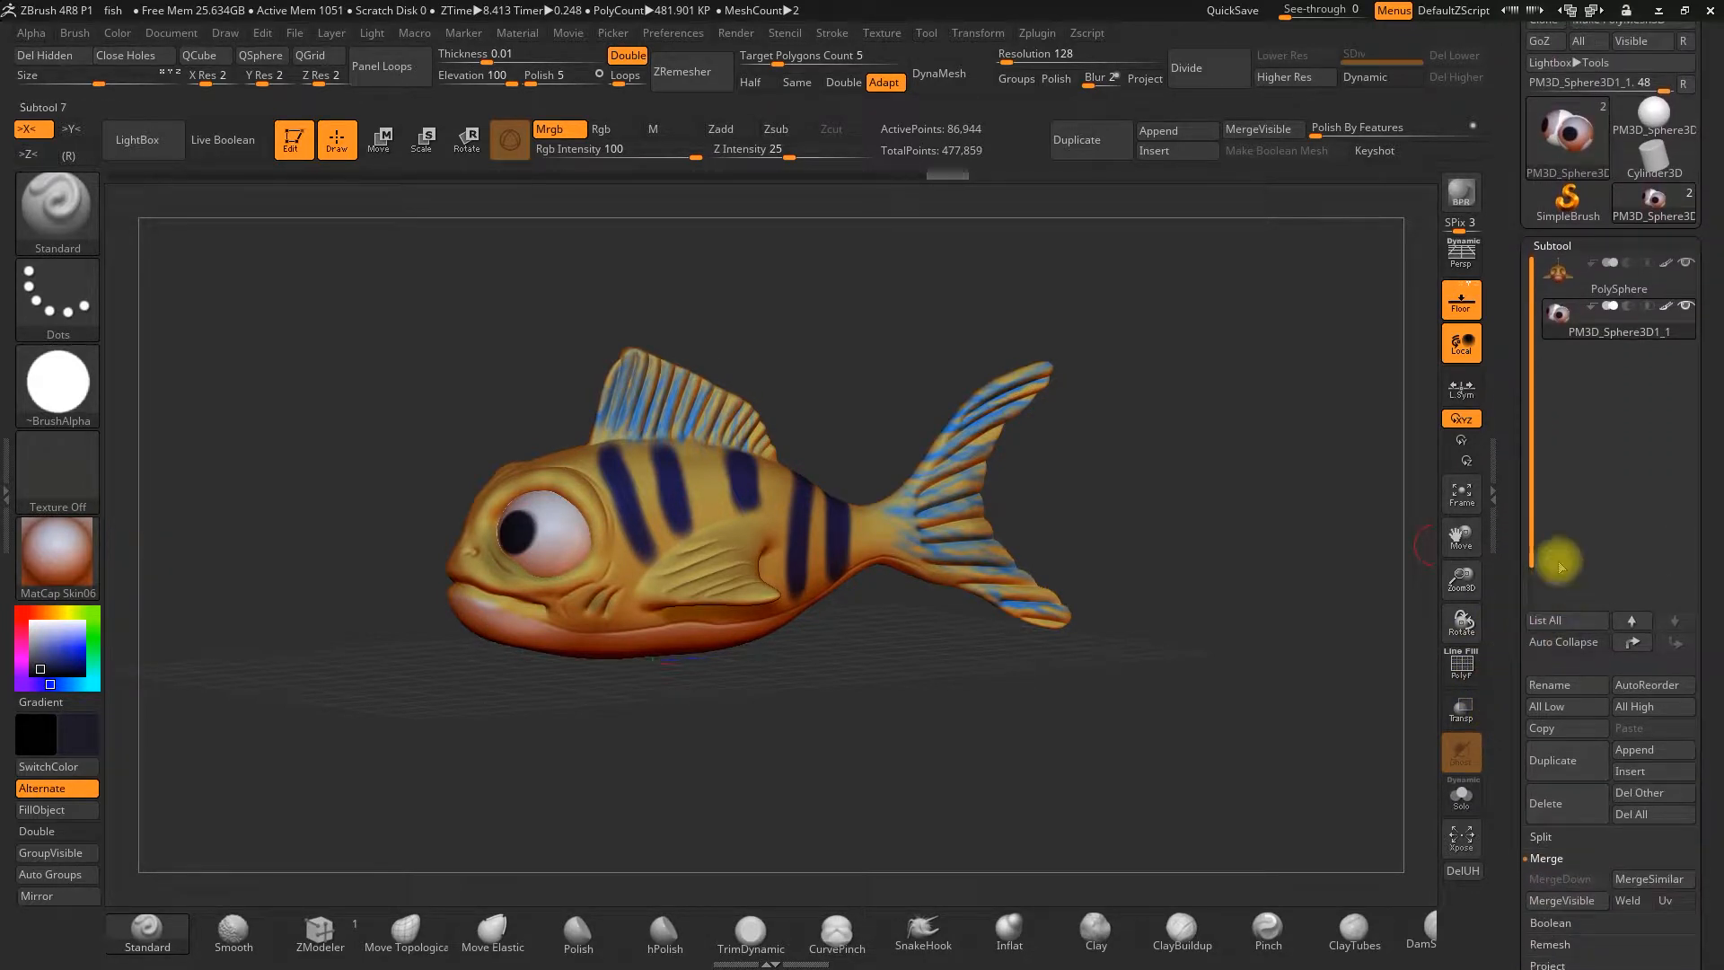
{"action": "left_click", "coordinate": [1560, 281]}
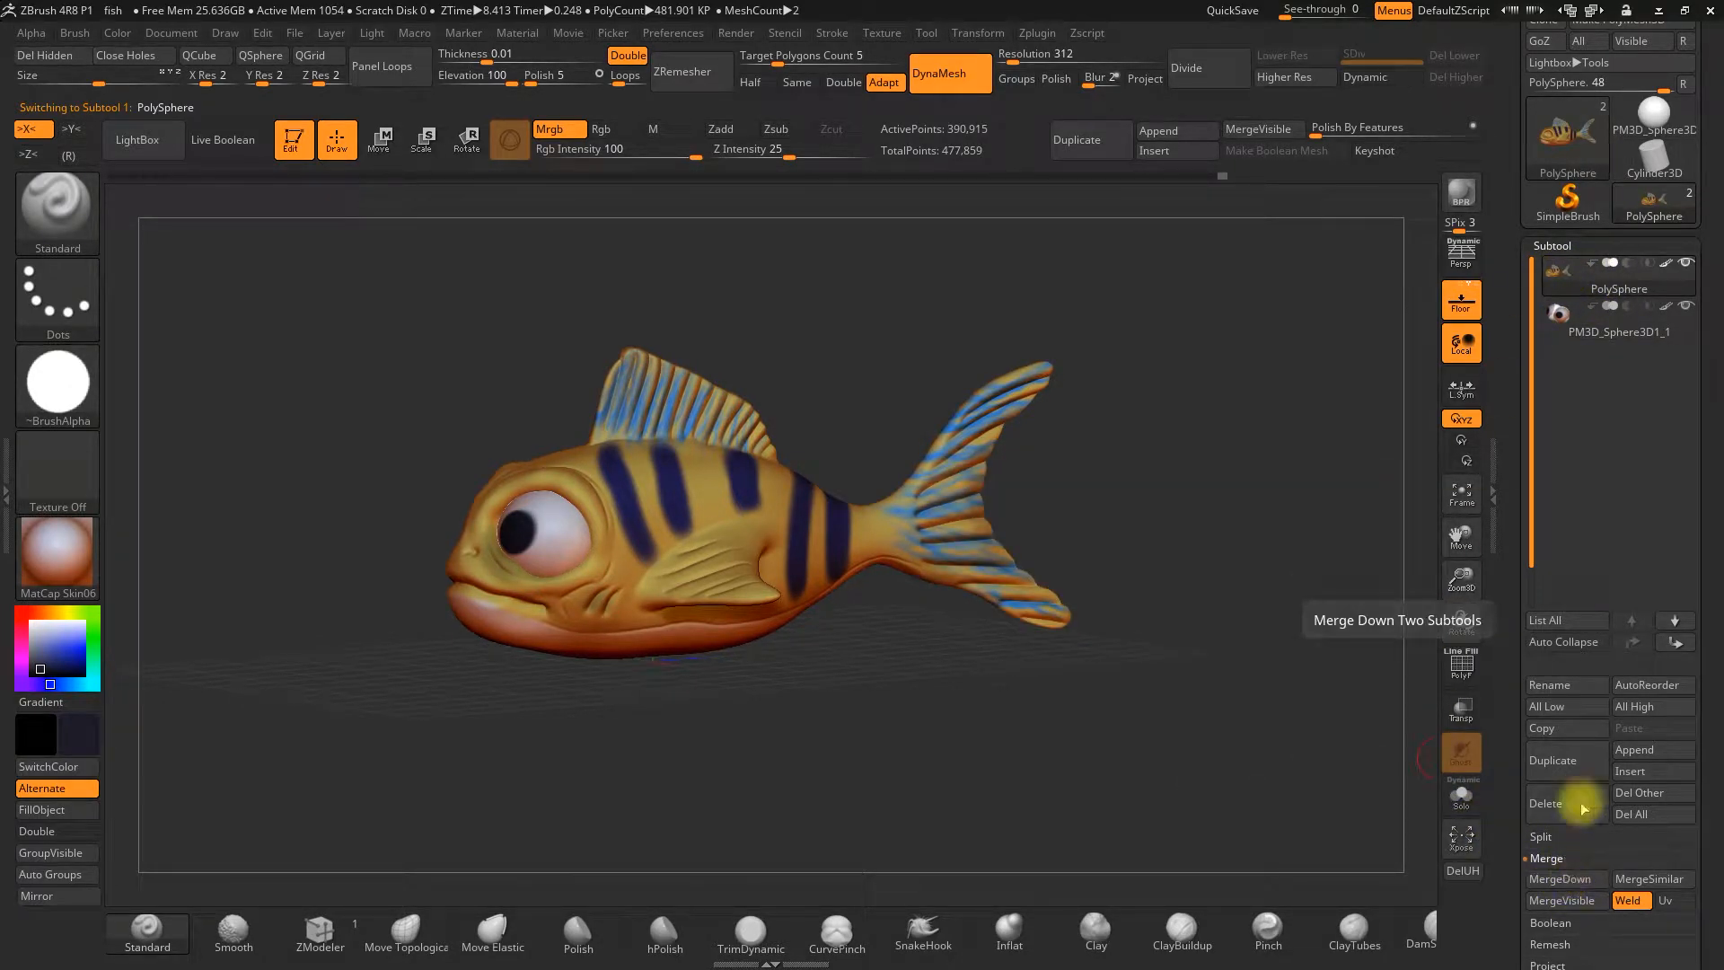
{"action": "mouse_move", "coordinate": [1699, 287]}
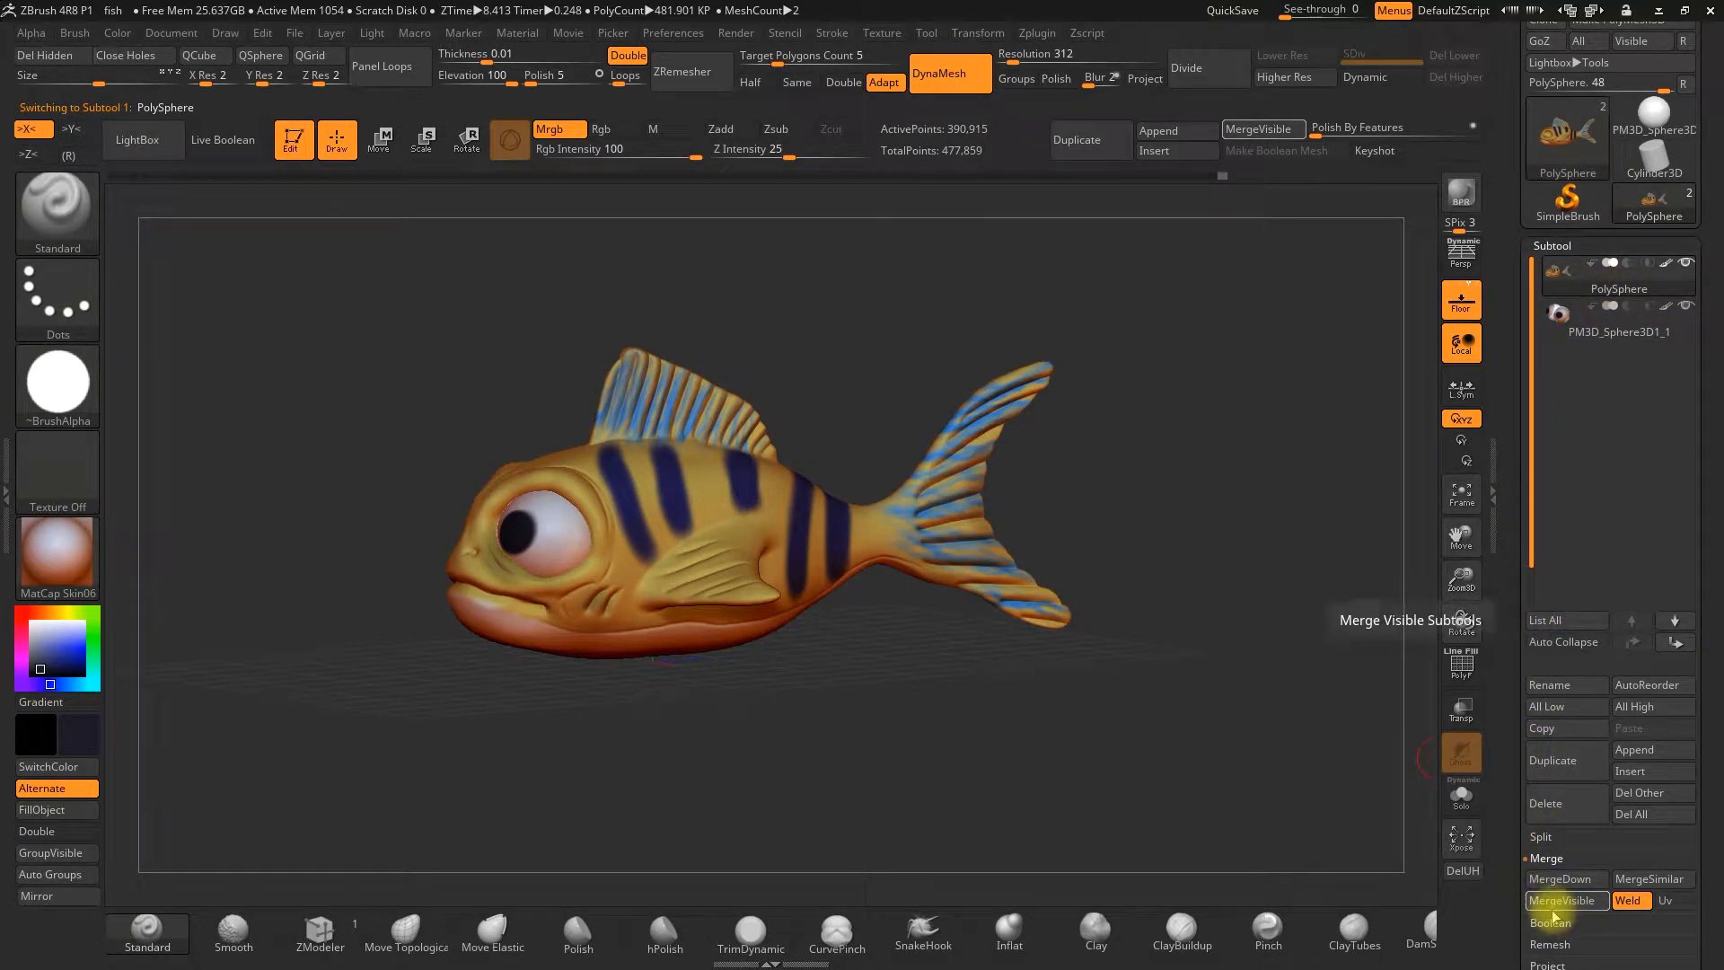
{"action": "left_click", "coordinate": [1560, 881]}
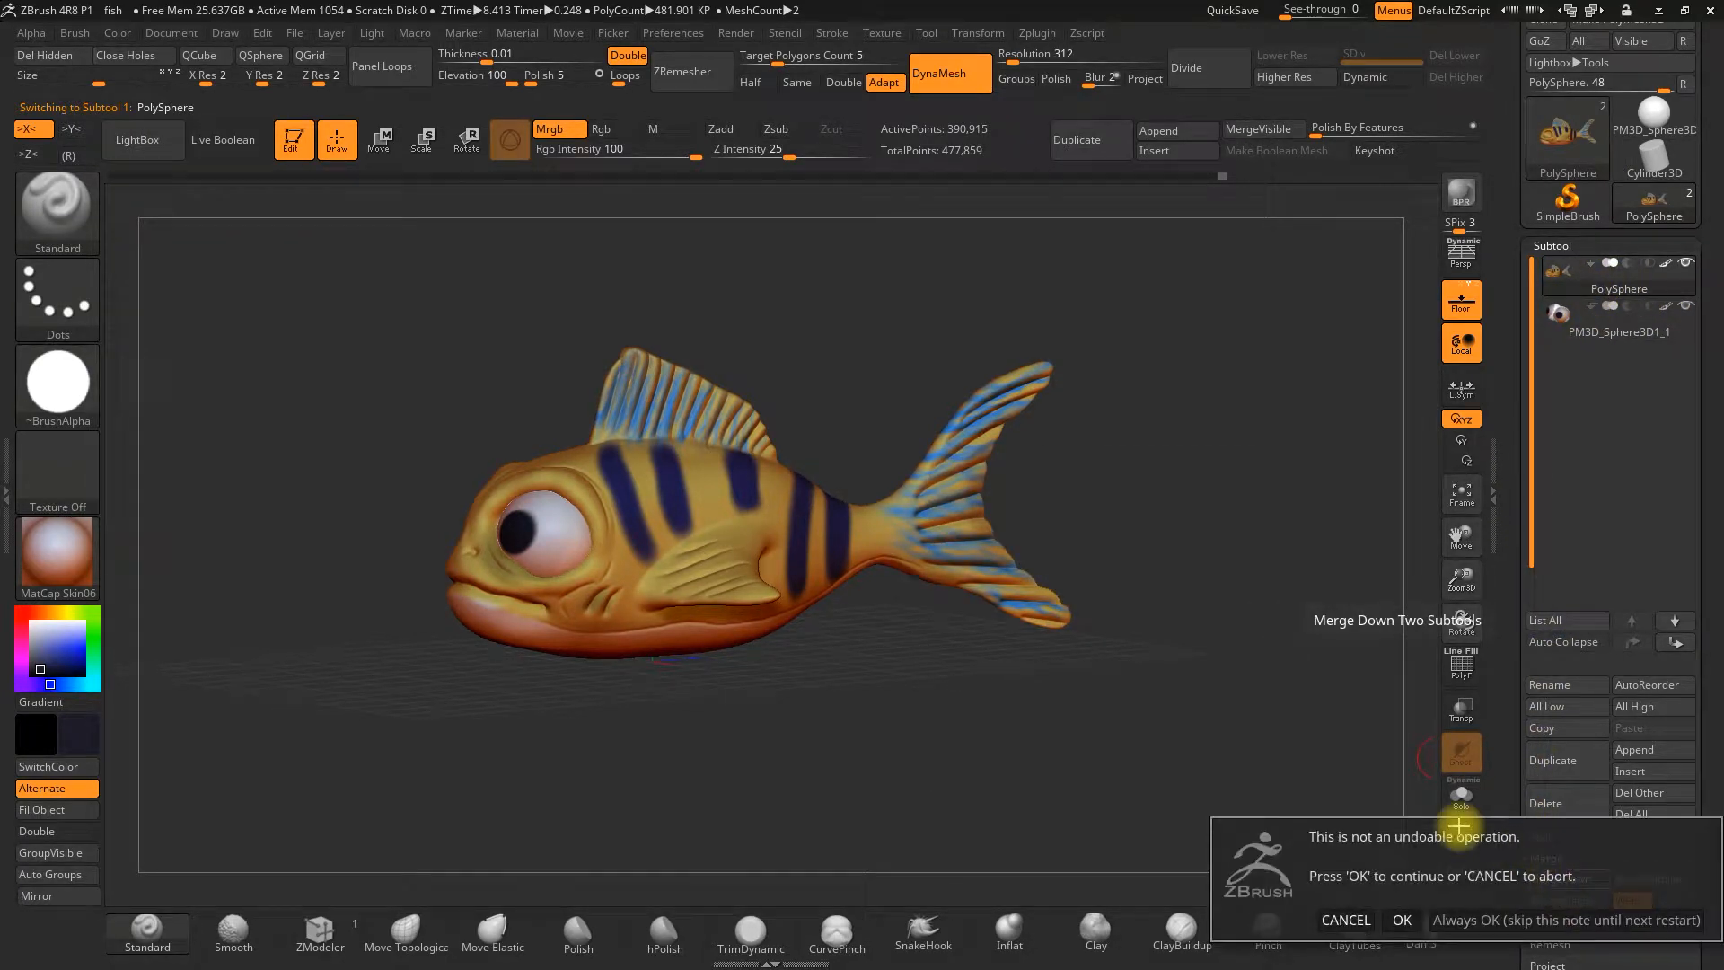
{"action": "left_click", "coordinate": [1402, 919]}
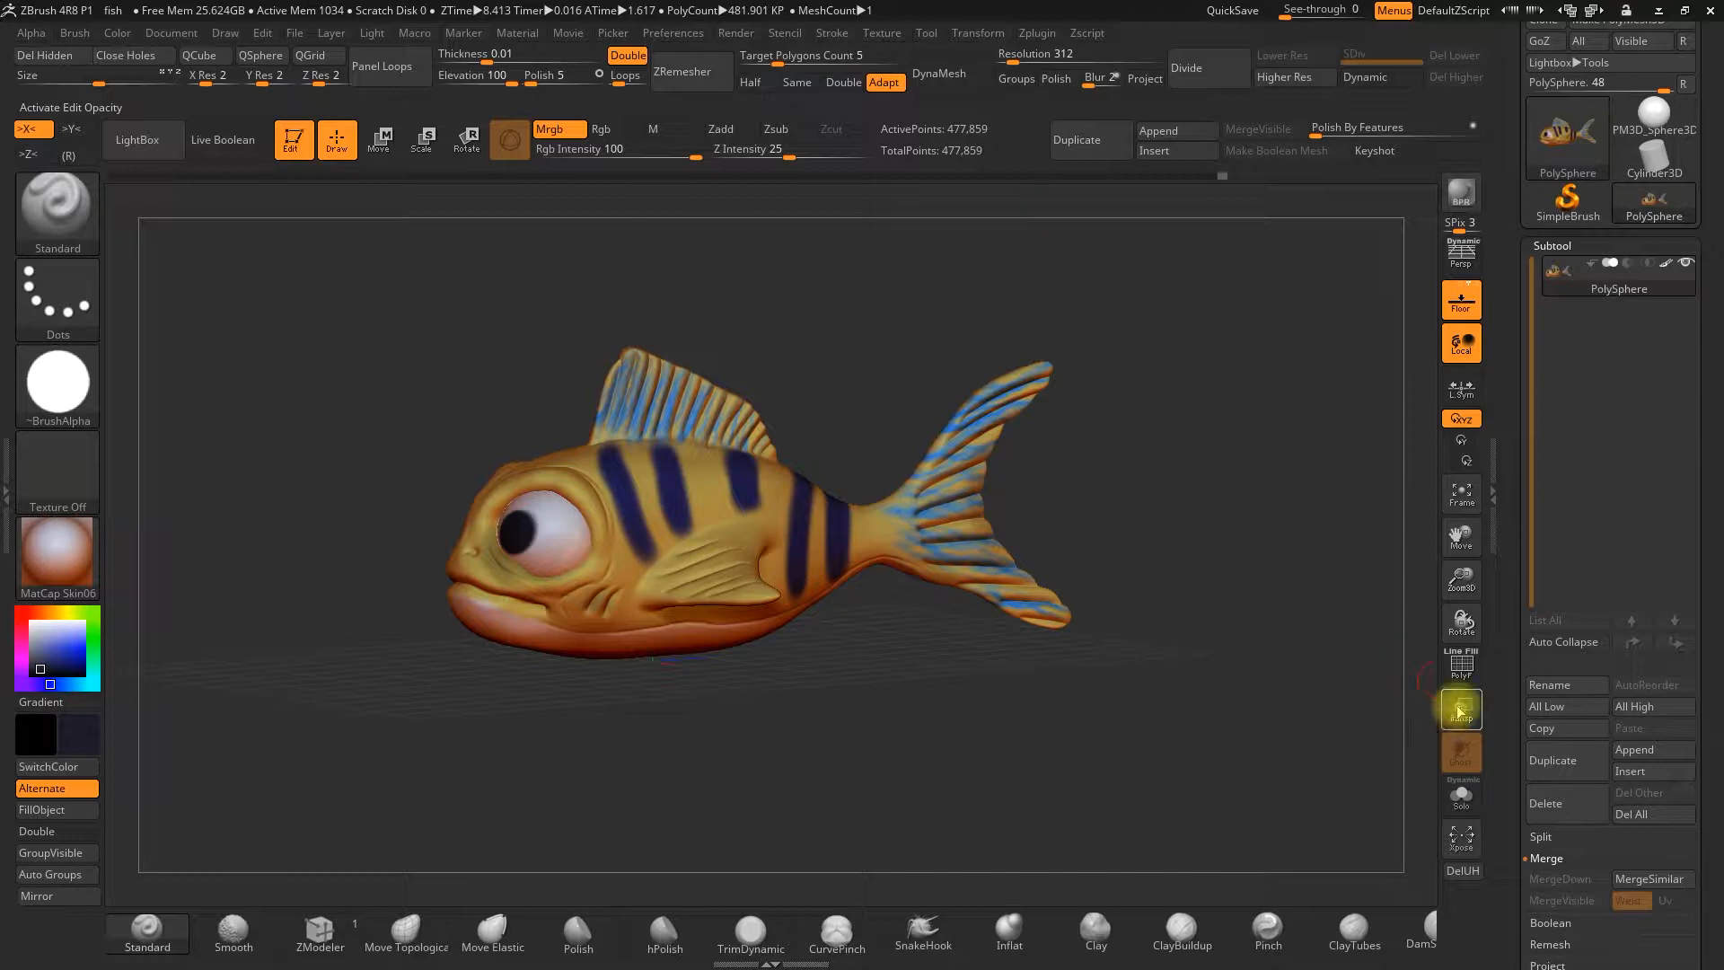
Display the PolyFrame on the merged fish to check its polygroups, and turn it off again
{"action": "left_click", "coordinate": [1460, 664]}
{"action": "left_click_drag", "start_coordinate": [902, 308], "coordinate": [1029, 570]}
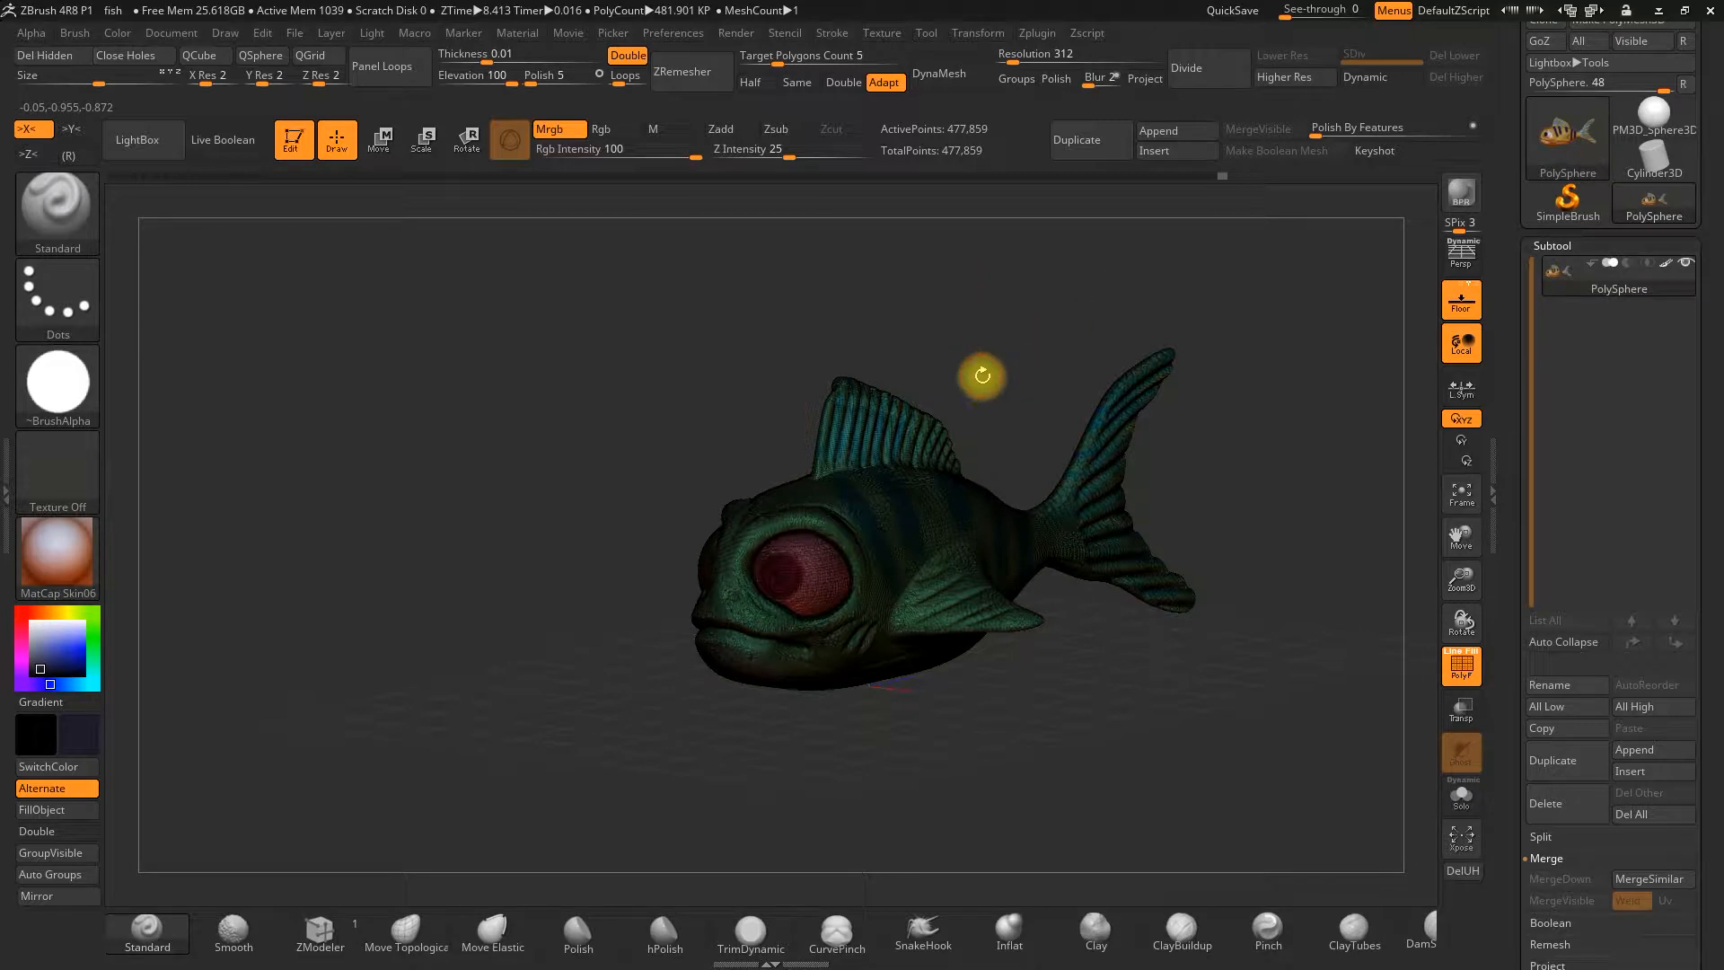
{"action": "left_click", "coordinate": [1461, 664]}
Reshape the head around the eyes and brow with the Move Topological brush
{"action": "mouse_move", "coordinate": [1027, 323]}
{"action": "left_mouse_down", "text": "alt"}
{"action": "mouse_move", "coordinate": [861, 338]}
{"action": "mouse_move", "coordinate": [701, 476]}
{"action": "mouse_move", "coordinate": [1050, 527]}
{"action": "mouse_move", "coordinate": [973, 539]}
{"action": "mouse_move", "coordinate": [895, 603]}
{"action": "left_mouse_up", "text": "alt"}
{"action": "left_click", "coordinate": [411, 926]}
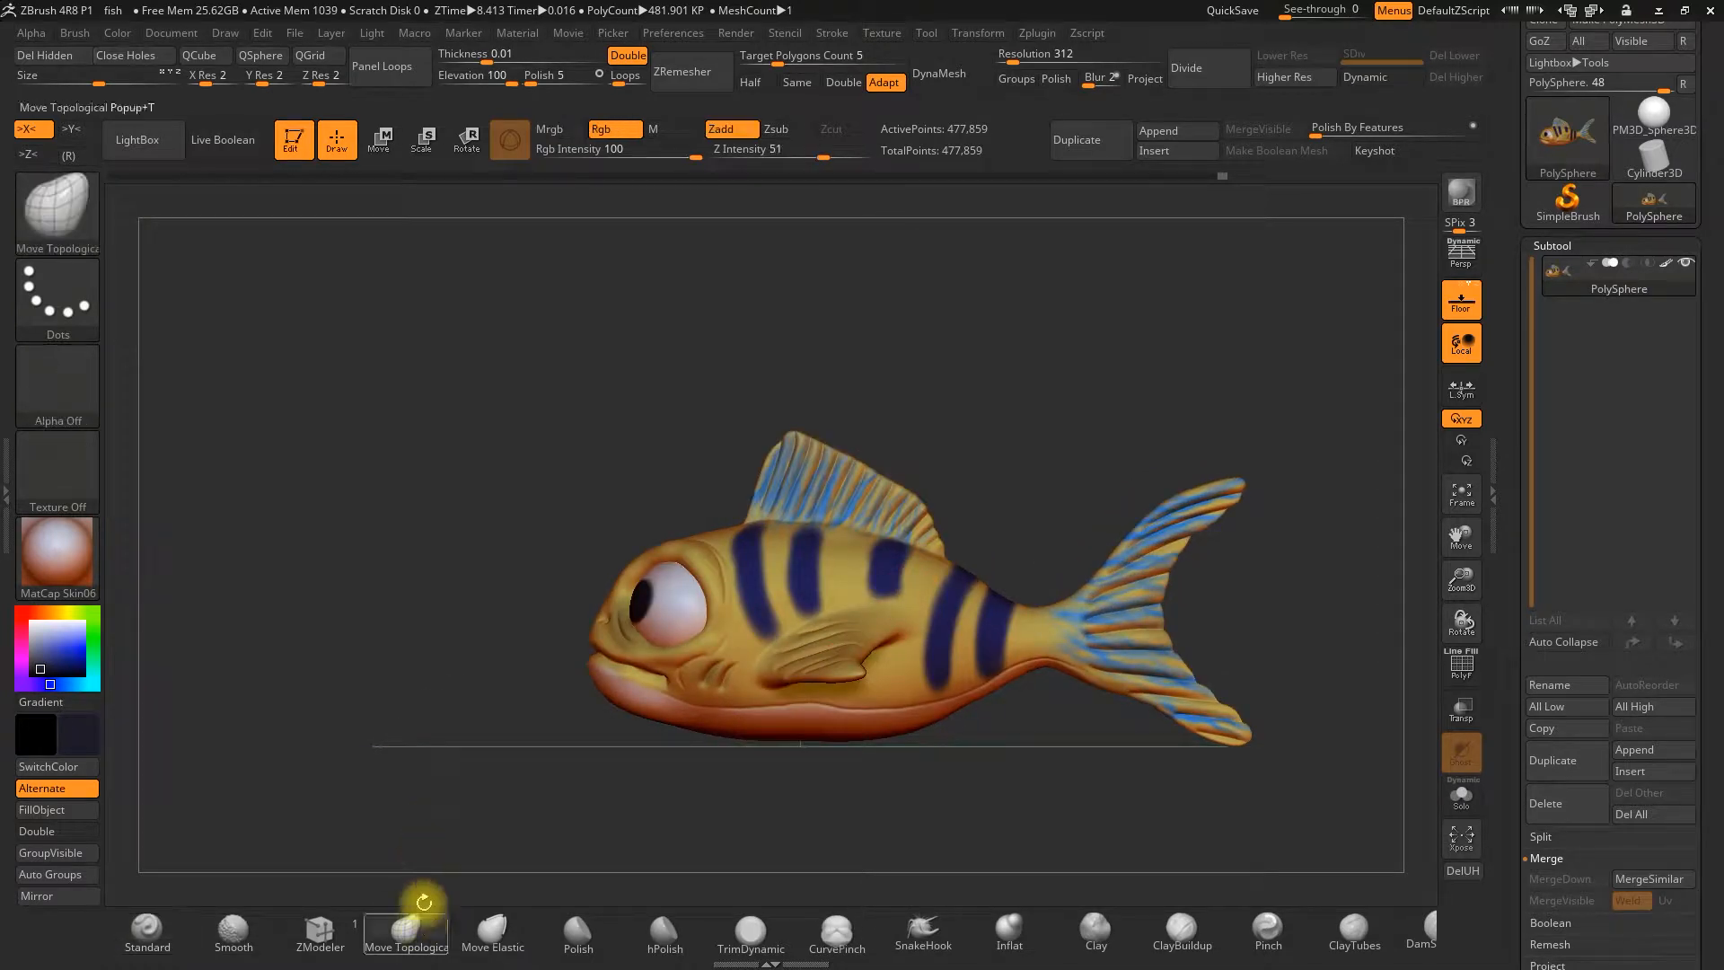
{"action": "key", "text": "space"}
{"action": "mouse_move", "coordinate": [616, 446]}
{"action": "left_mouse_down"}
{"action": "mouse_move", "coordinate": [646, 588]}
{"action": "mouse_move", "coordinate": [630, 607]}
{"action": "mouse_move", "coordinate": [604, 466]}
{"action": "mouse_move", "coordinate": [623, 446]}
{"action": "mouse_move", "coordinate": [701, 497]}
{"action": "mouse_move", "coordinate": [599, 619]}
{"action": "left_mouse_up"}
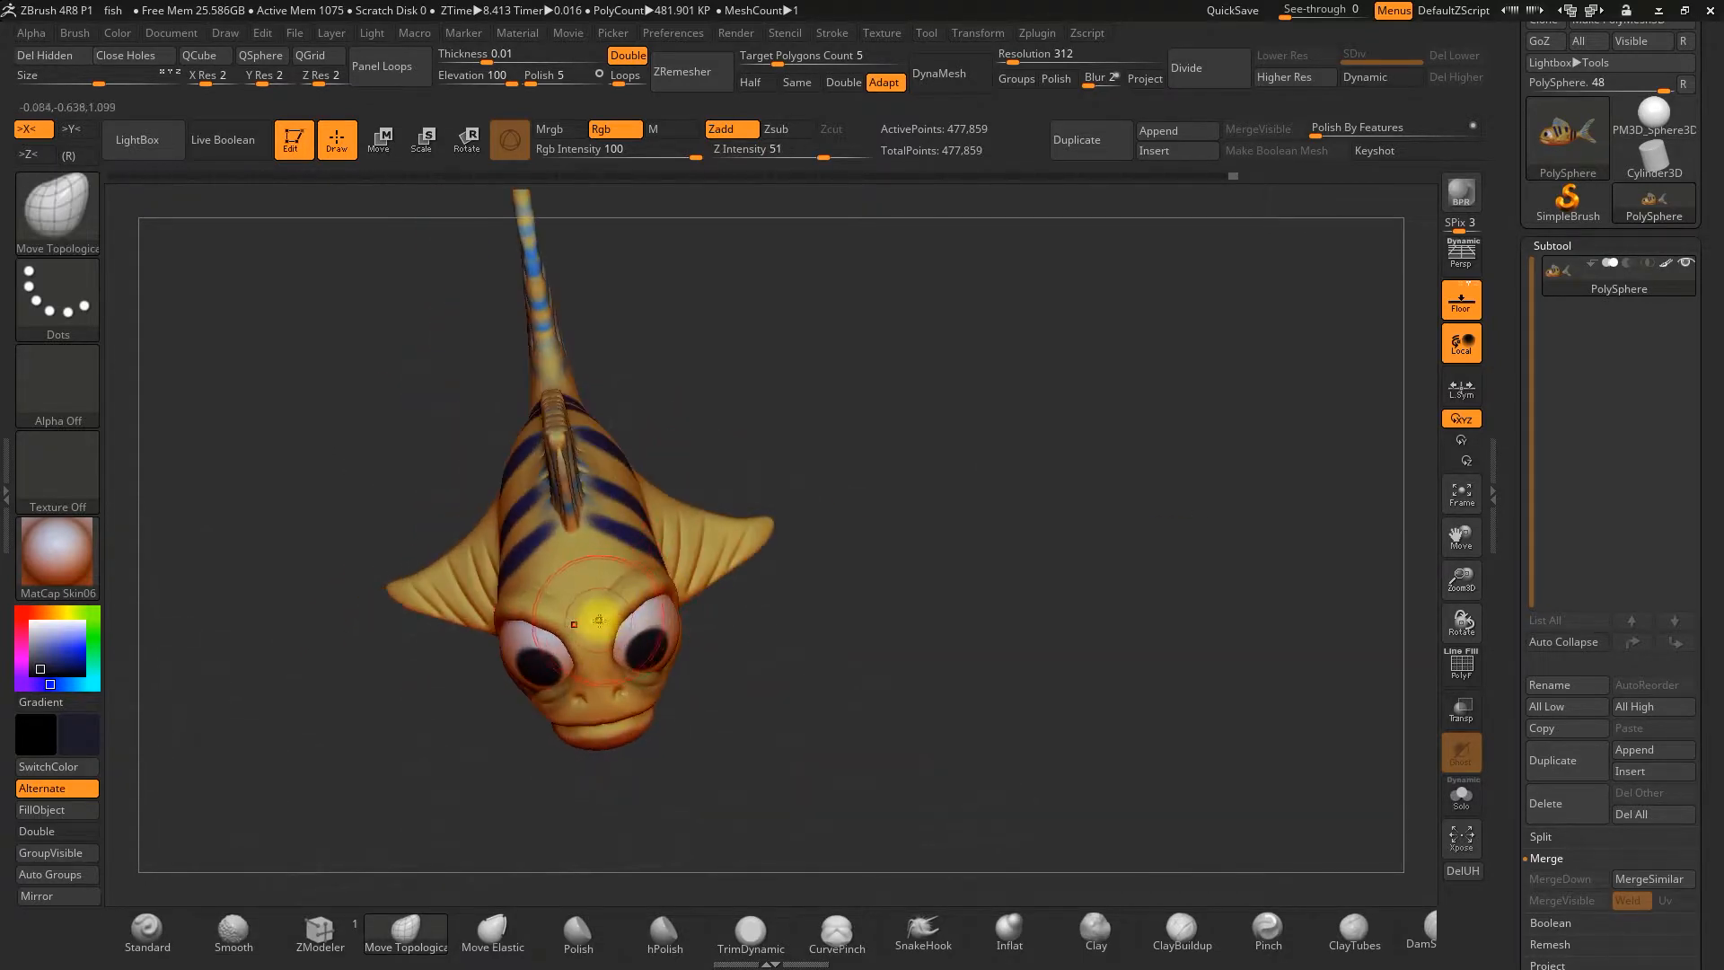
{"action": "mouse_move", "coordinate": [781, 454]}
{"action": "left_mouse_down"}
{"action": "mouse_move", "coordinate": [789, 535]}
{"action": "mouse_move", "coordinate": [761, 635]}
{"action": "mouse_move", "coordinate": [690, 563]}
{"action": "mouse_move", "coordinate": [924, 581]}
{"action": "mouse_move", "coordinate": [942, 477]}
{"action": "mouse_move", "coordinate": [924, 496]}
{"action": "mouse_move", "coordinate": [773, 525]}
{"action": "left_mouse_up"}
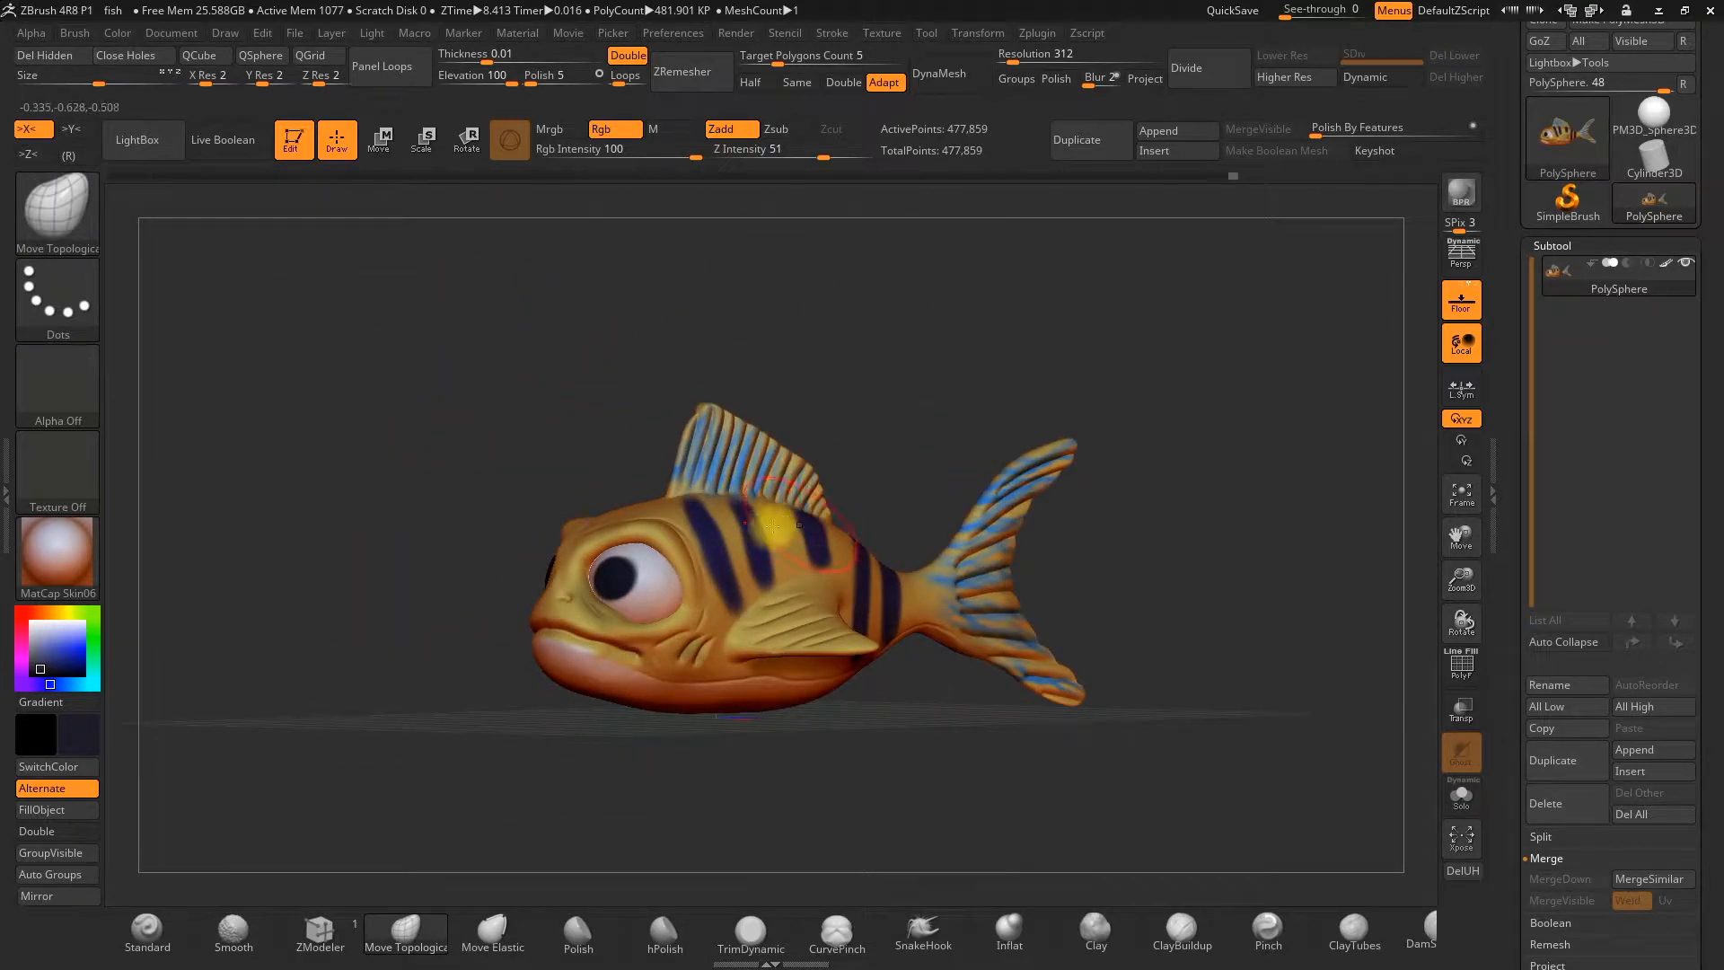
{"action": "left_click_drag", "start_coordinate": [1193, 442], "coordinate": [1362, 454]}
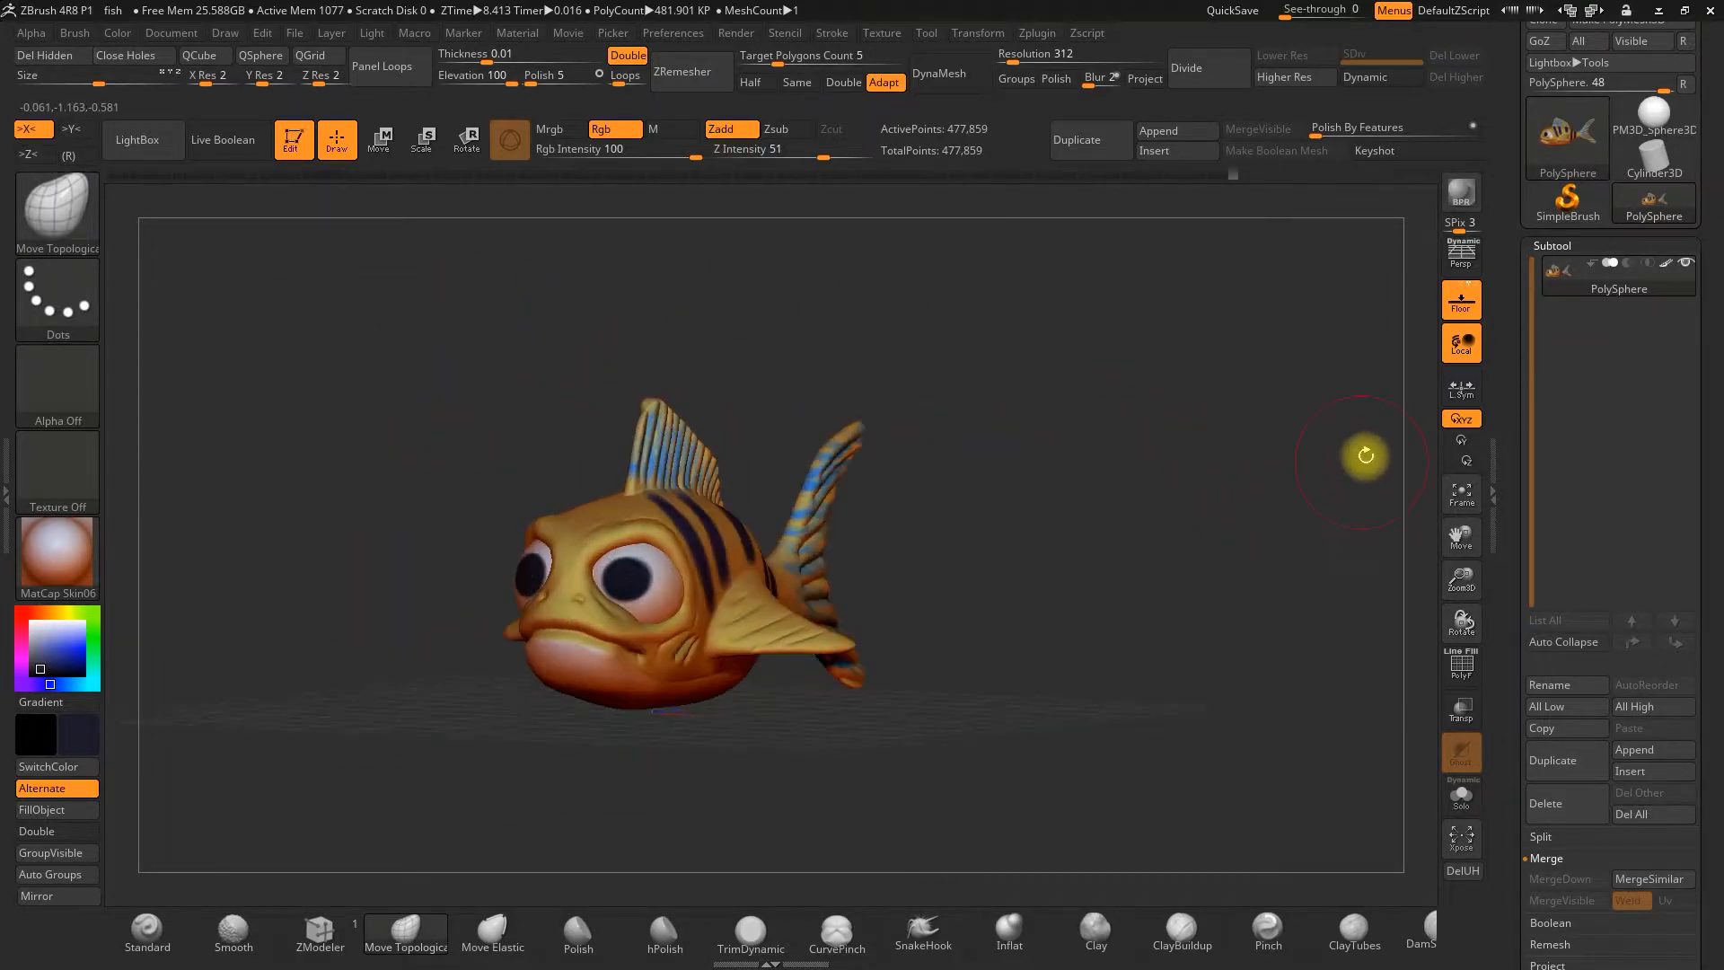
Duplicate the fish subtool and ZRemesh the copy with a Target Polygons Count of about 1.05
{"action": "left_click", "coordinate": [1549, 759]}
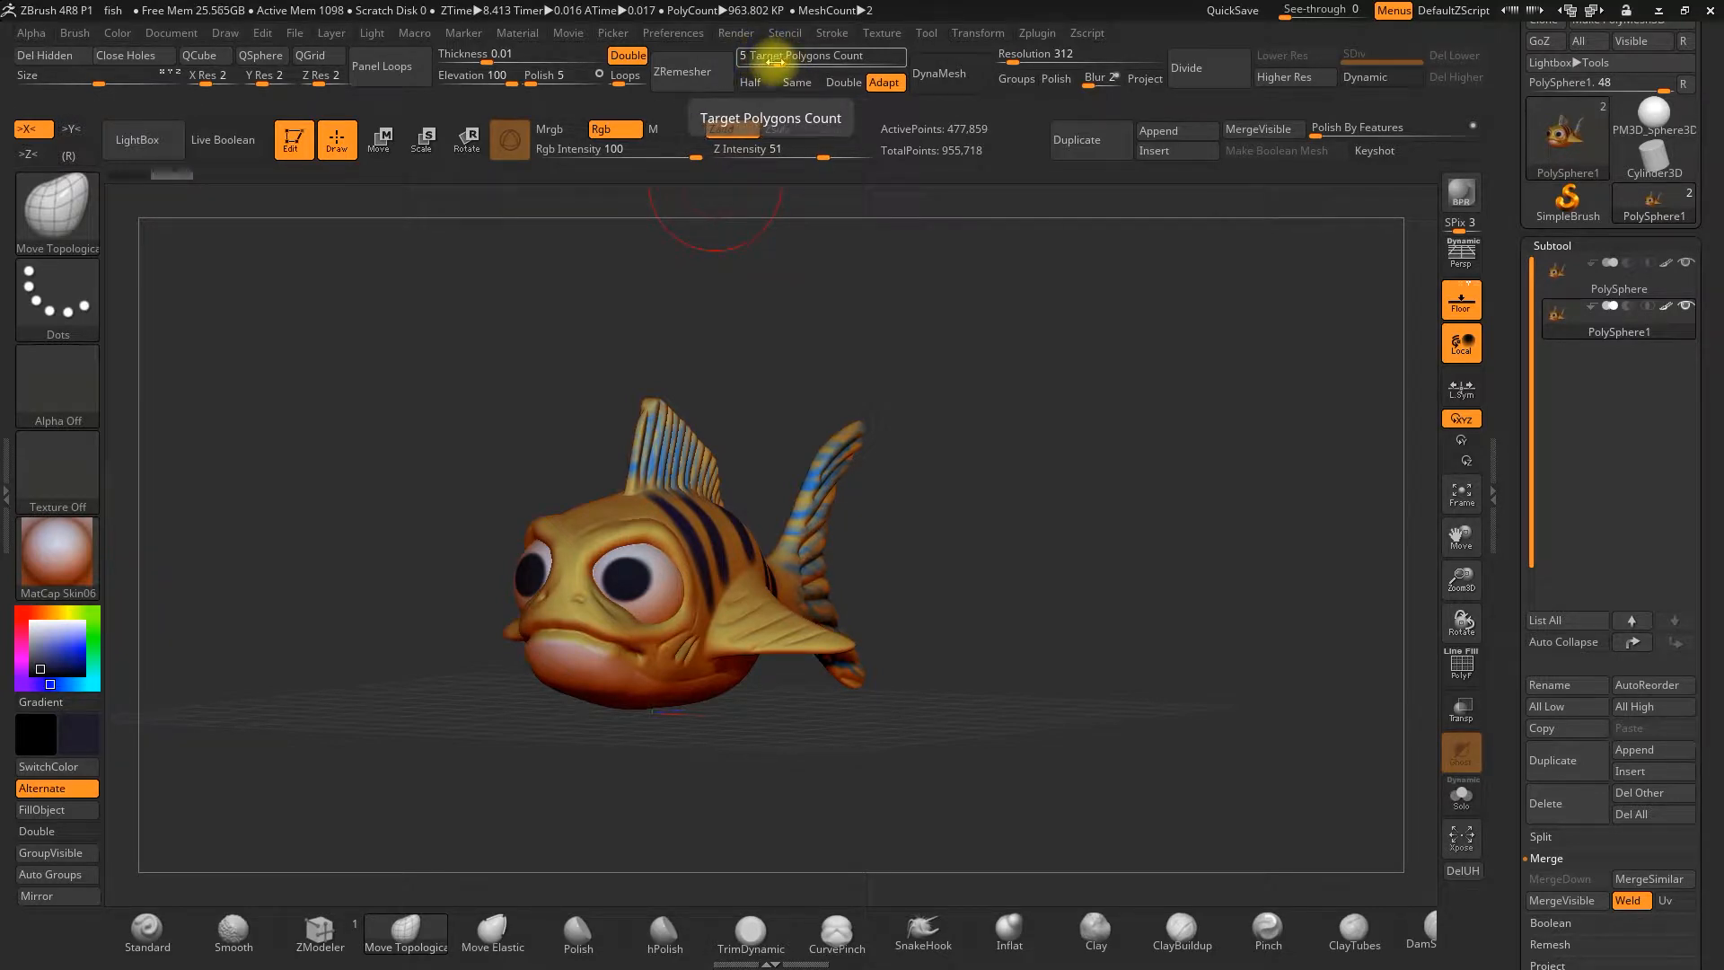
{"action": "left_click_drag", "start_coordinate": [770, 58], "coordinate": [763, 59]}
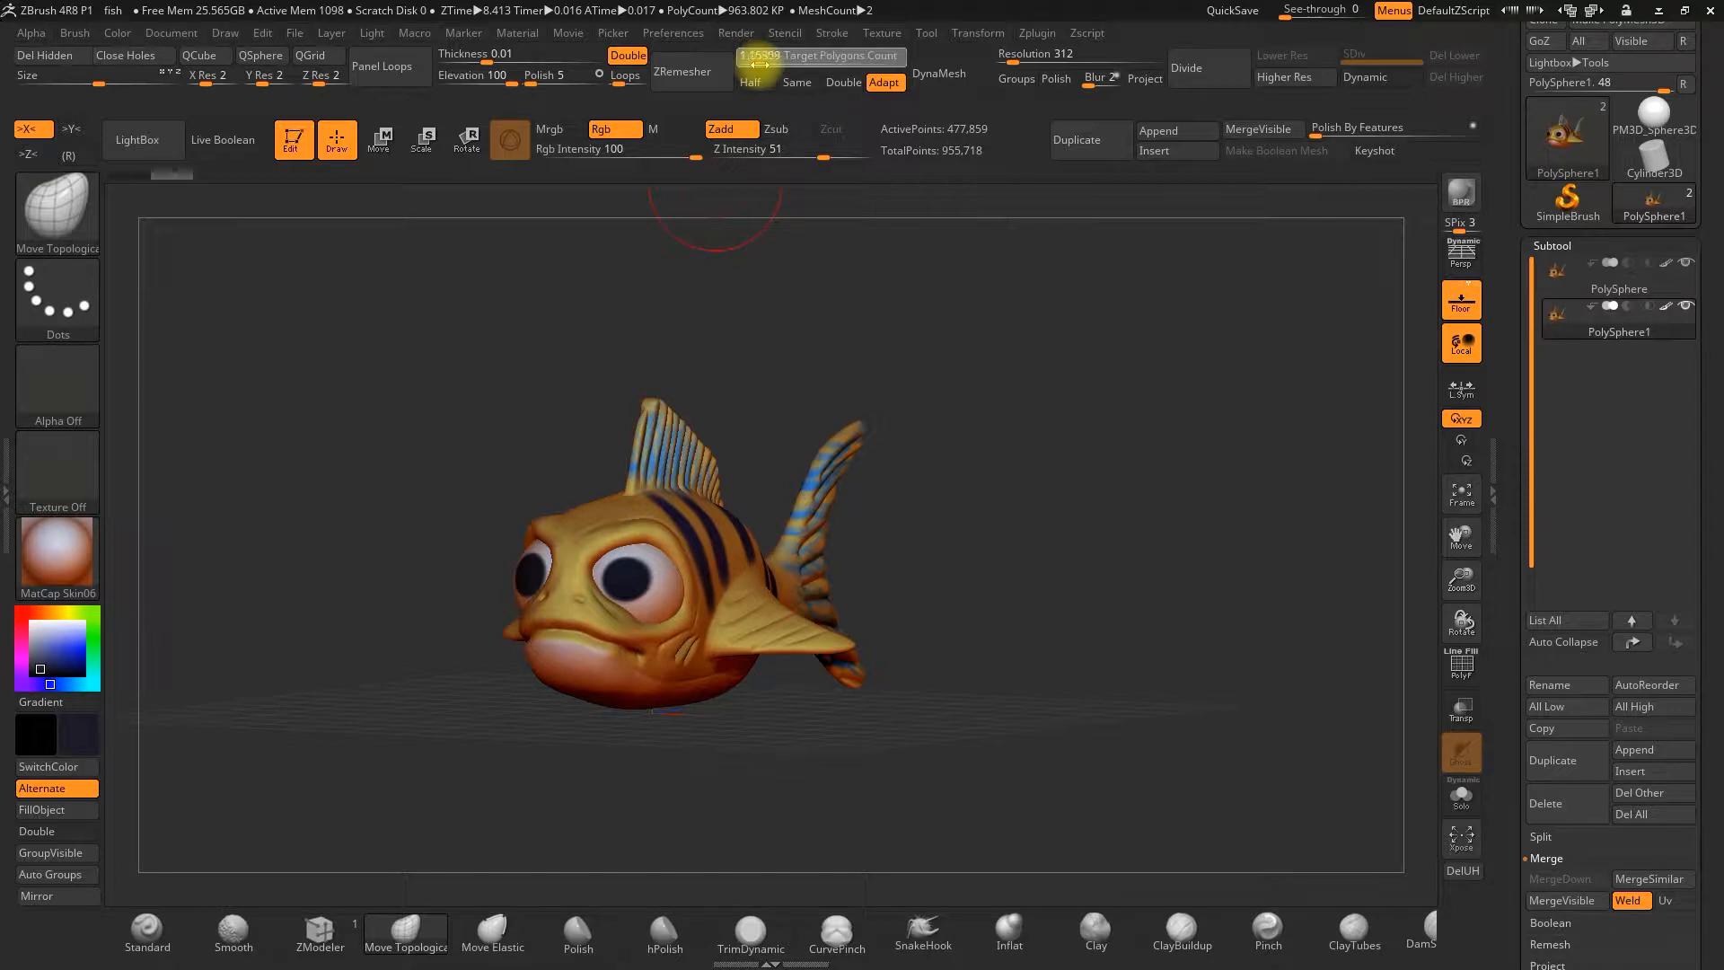
{"action": "left_click", "coordinate": [701, 76]}
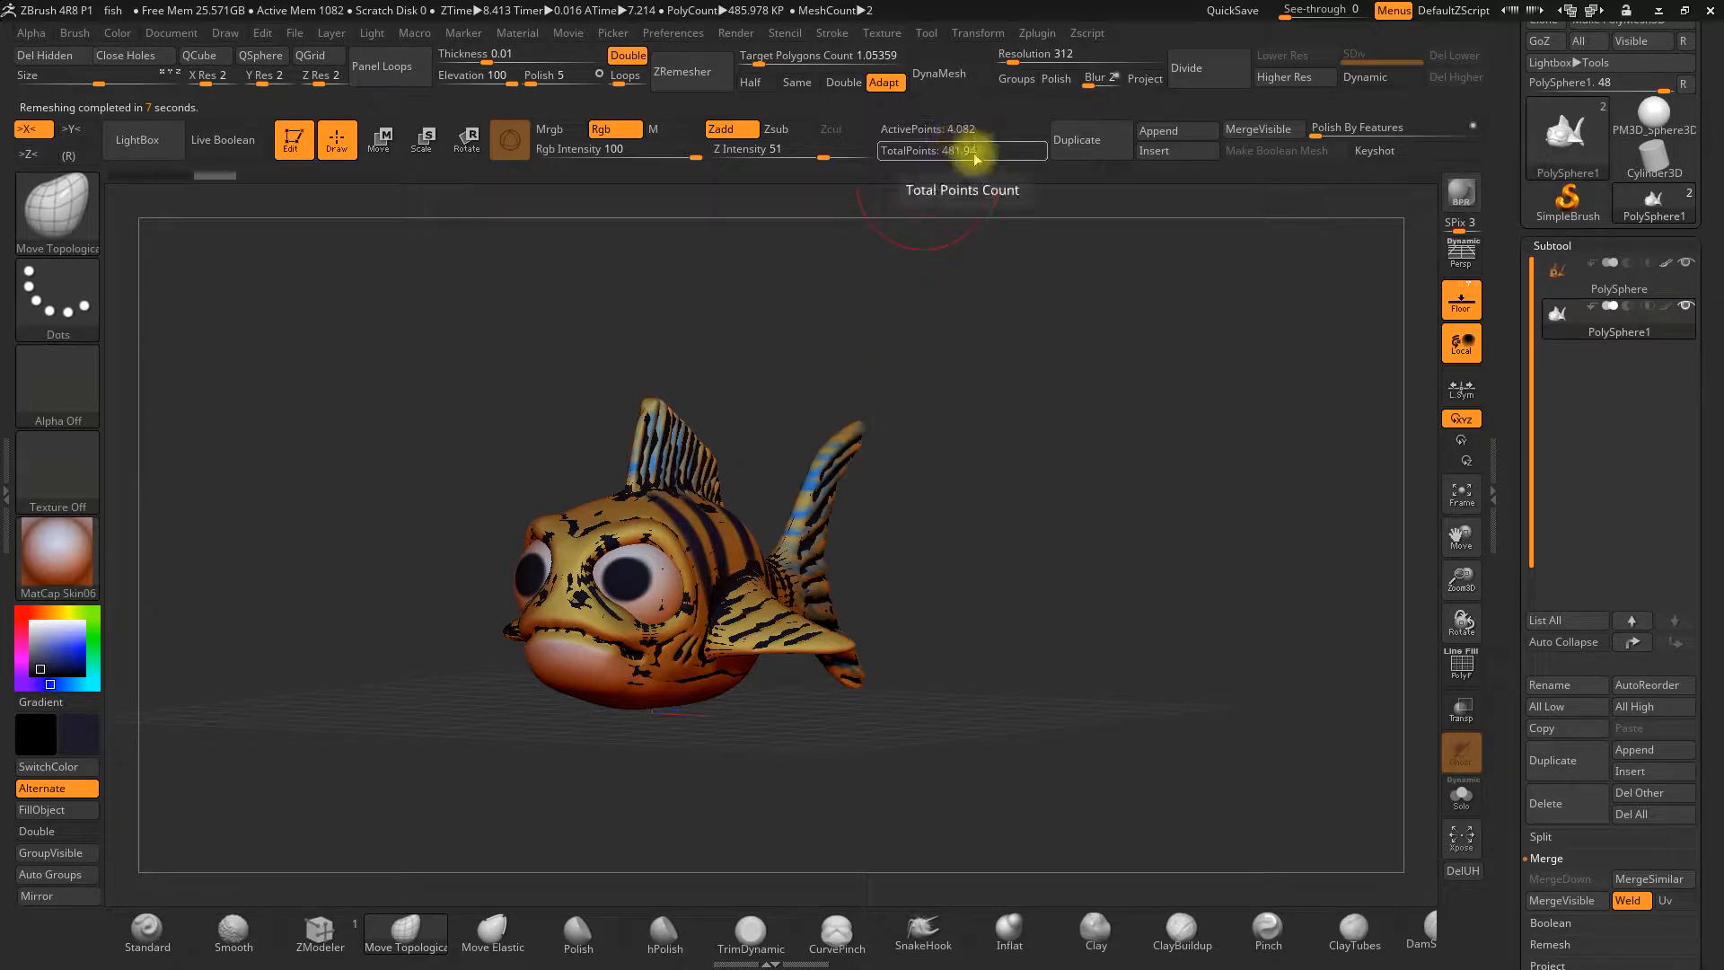
Hide the original fish, display the PolyFrame on the remeshed copy and examine its topology from several sides
{"action": "left_click", "coordinate": [1686, 263]}
{"action": "left_click_drag", "start_coordinate": [1250, 389], "coordinate": [1053, 422]}
{"action": "left_click_drag", "start_coordinate": [862, 435], "coordinate": [677, 449]}
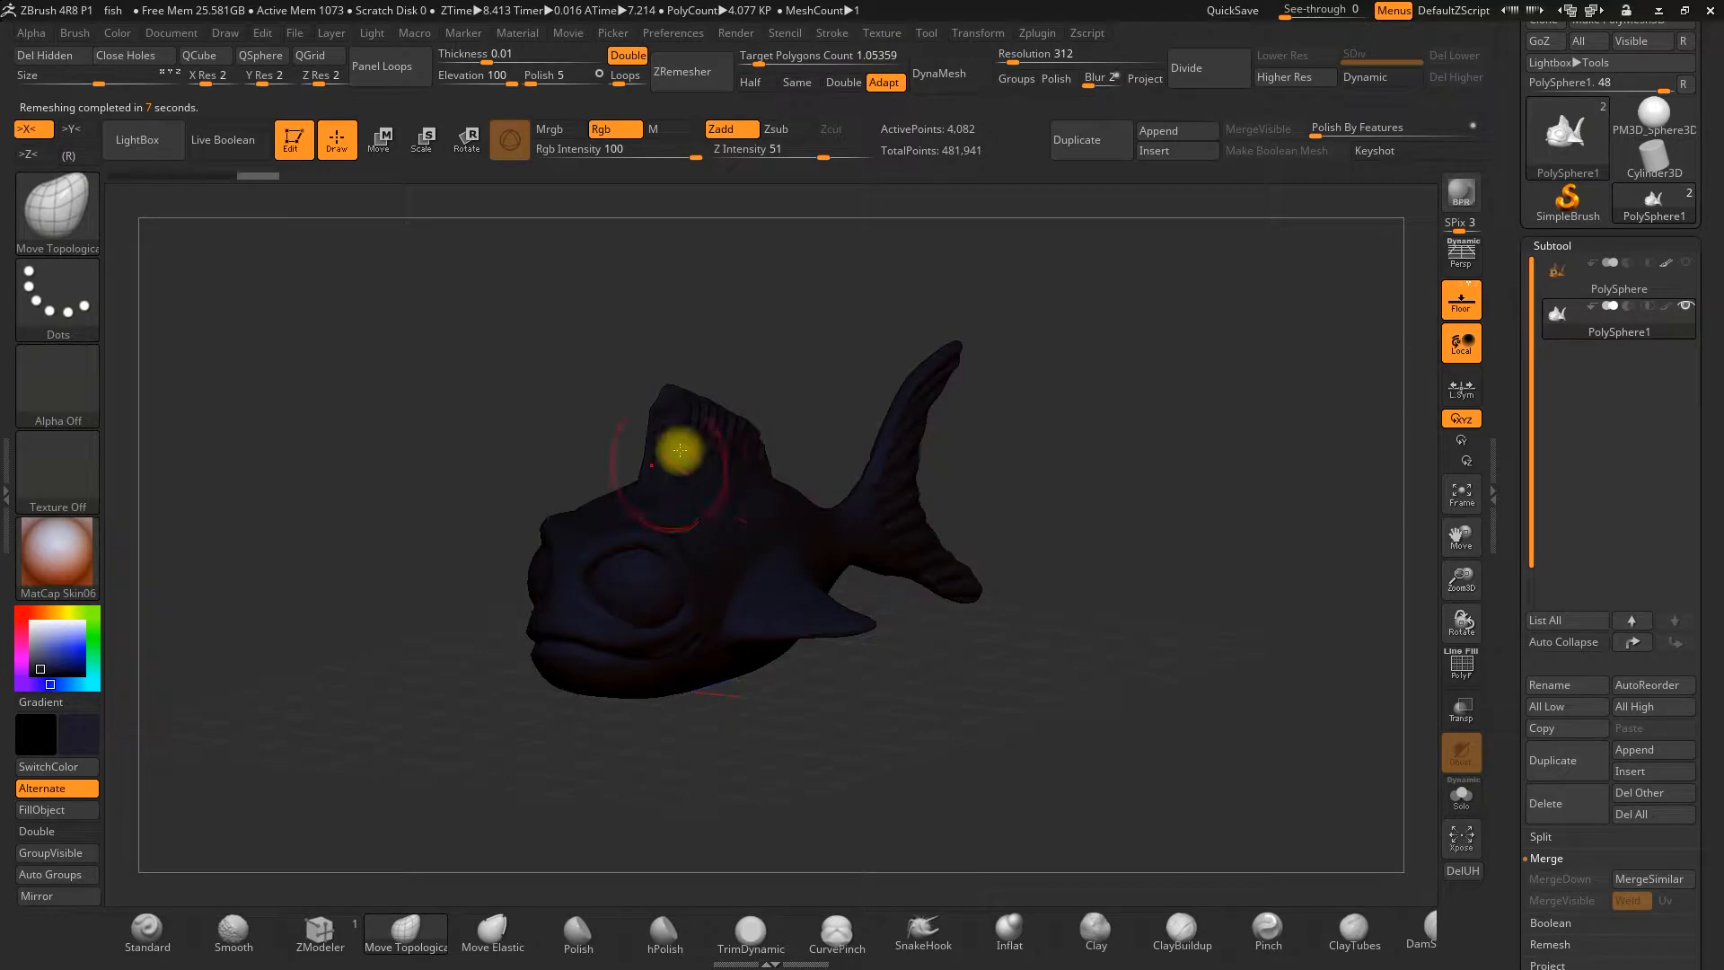
{"action": "left_click_drag", "start_coordinate": [1119, 512], "coordinate": [1176, 529]}
{"action": "left_click", "coordinate": [1460, 664]}
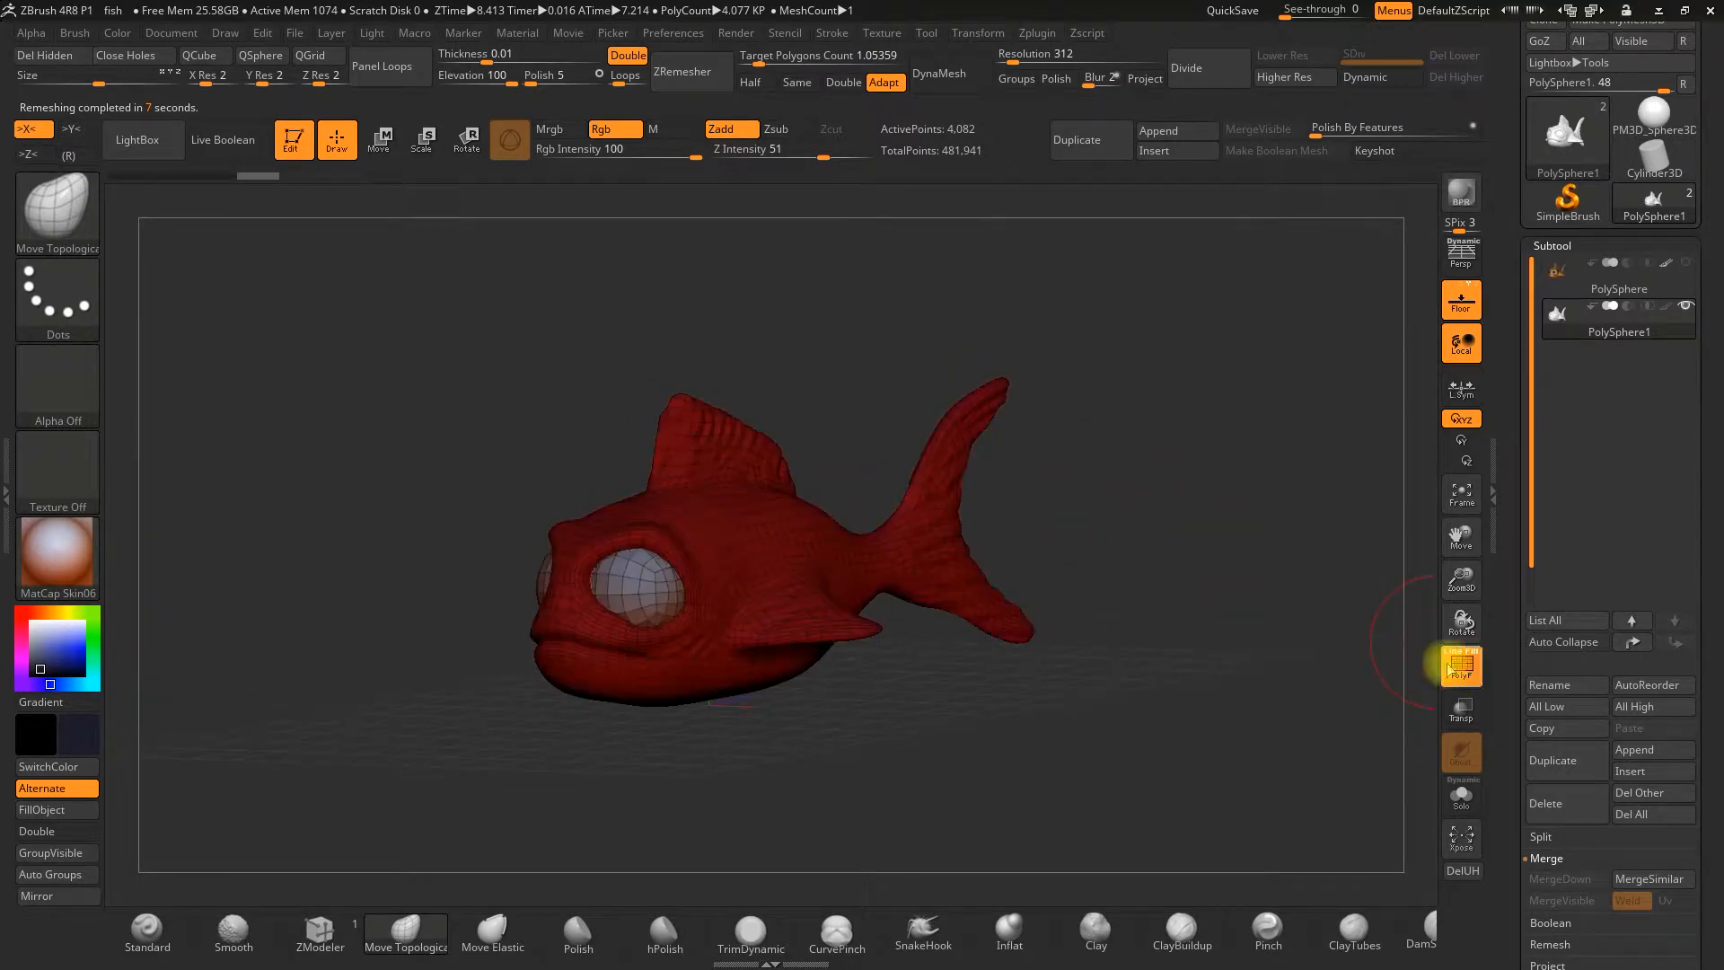
{"action": "key", "text": "f"}
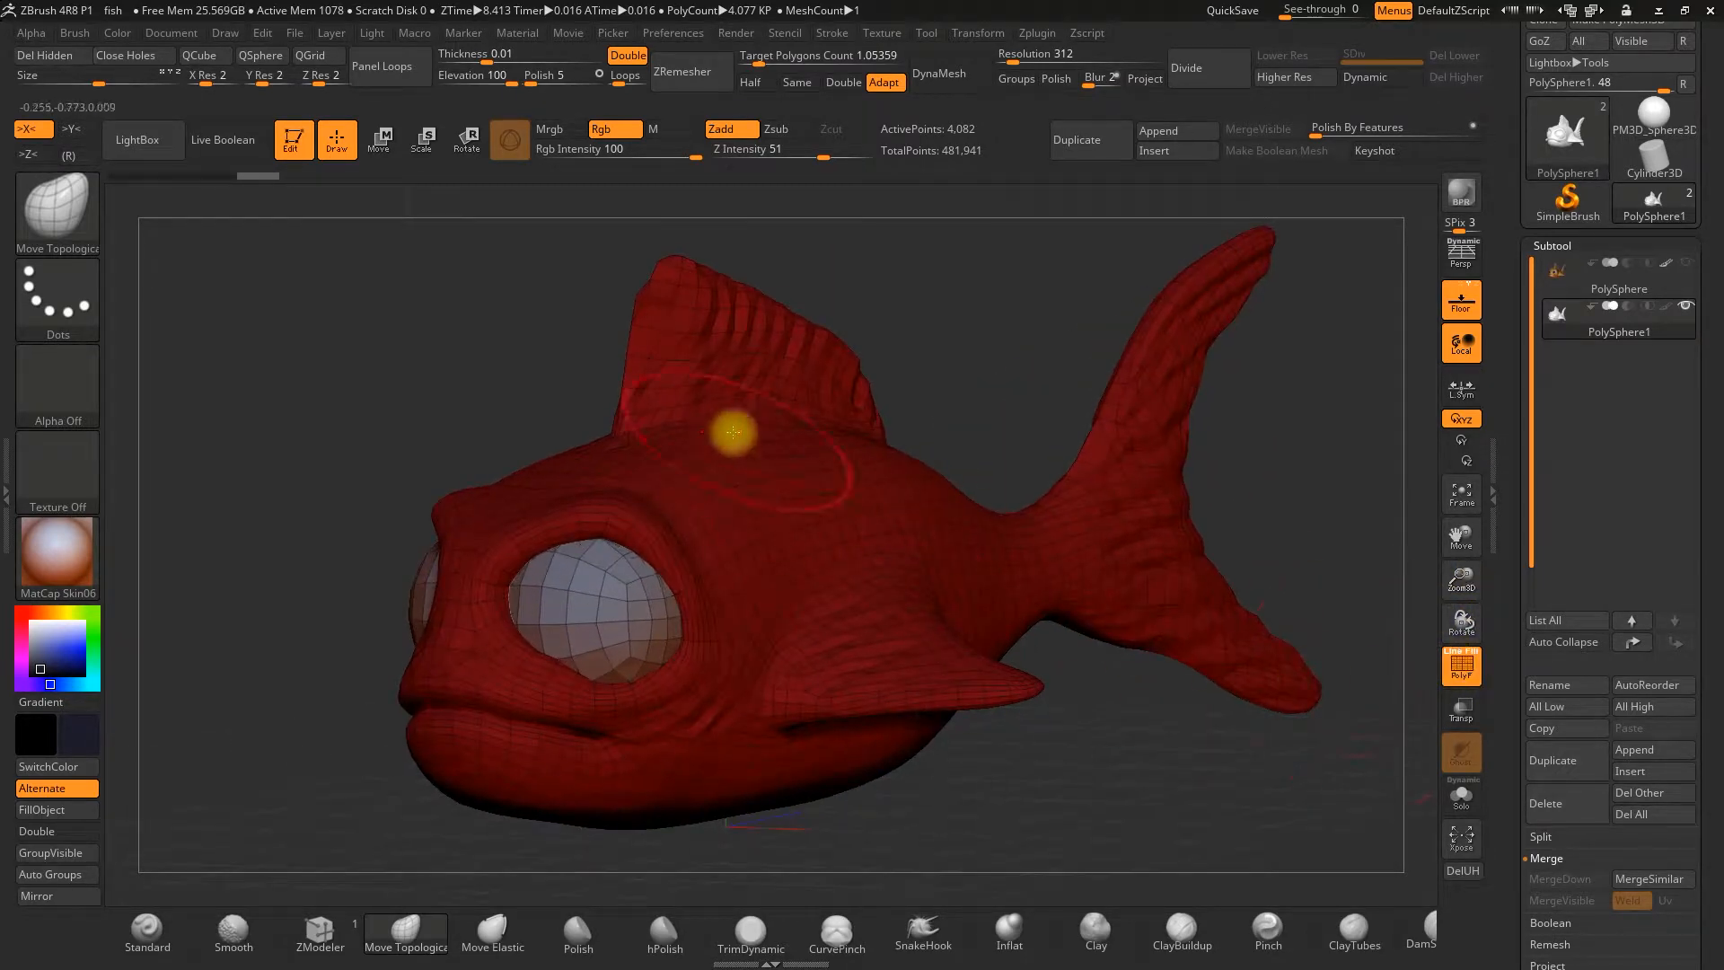
{"action": "left_click_drag", "start_coordinate": [909, 399], "coordinate": [1119, 435], "text": "shift"}
{"action": "left_click_drag", "start_coordinate": [1462, 586], "coordinate": [1454, 520]}
{"action": "left_click_drag", "start_coordinate": [1236, 441], "coordinate": [1108, 513], "text": "alt"}
{"action": "left_click_drag", "start_coordinate": [1455, 584], "coordinate": [1414, 690]}
{"action": "left_click_drag", "start_coordinate": [999, 445], "coordinate": [1305, 402], "text": "shift"}
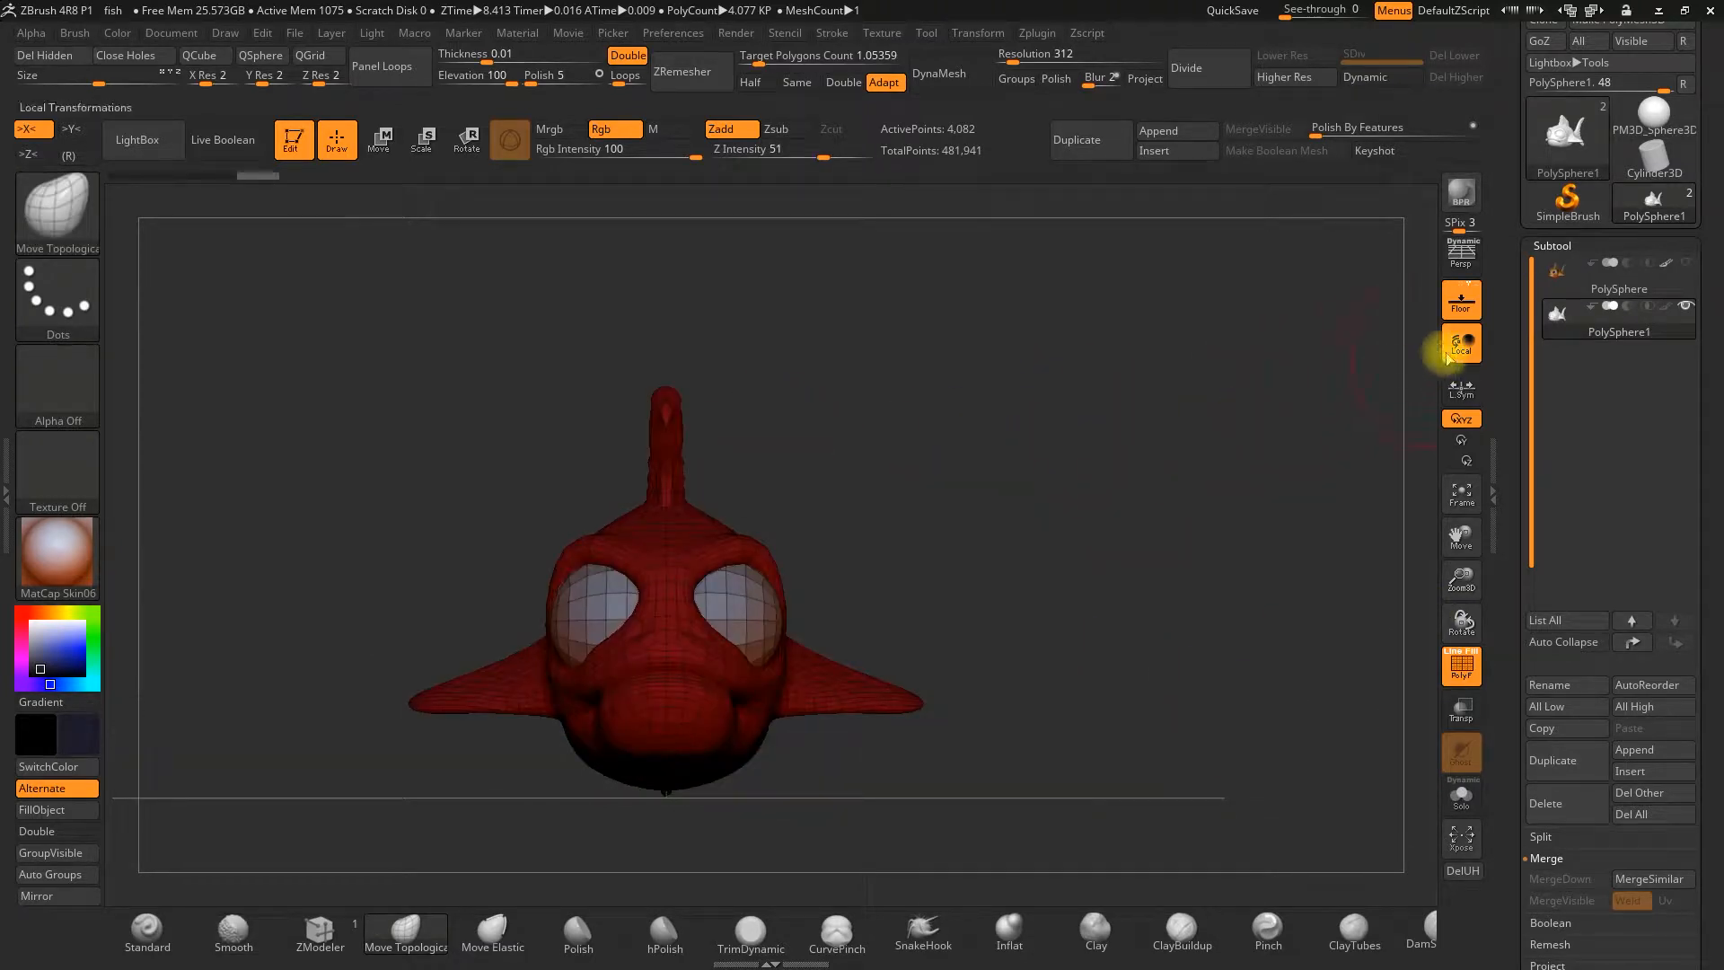
Show the original fish again and project all its details, including the PolyPainting, onto the remeshed PolySphere1 copy
{"action": "left_click", "coordinate": [1685, 262]}
{"action": "left_click_drag", "start_coordinate": [881, 444], "coordinate": [788, 464], "text": "shift"}
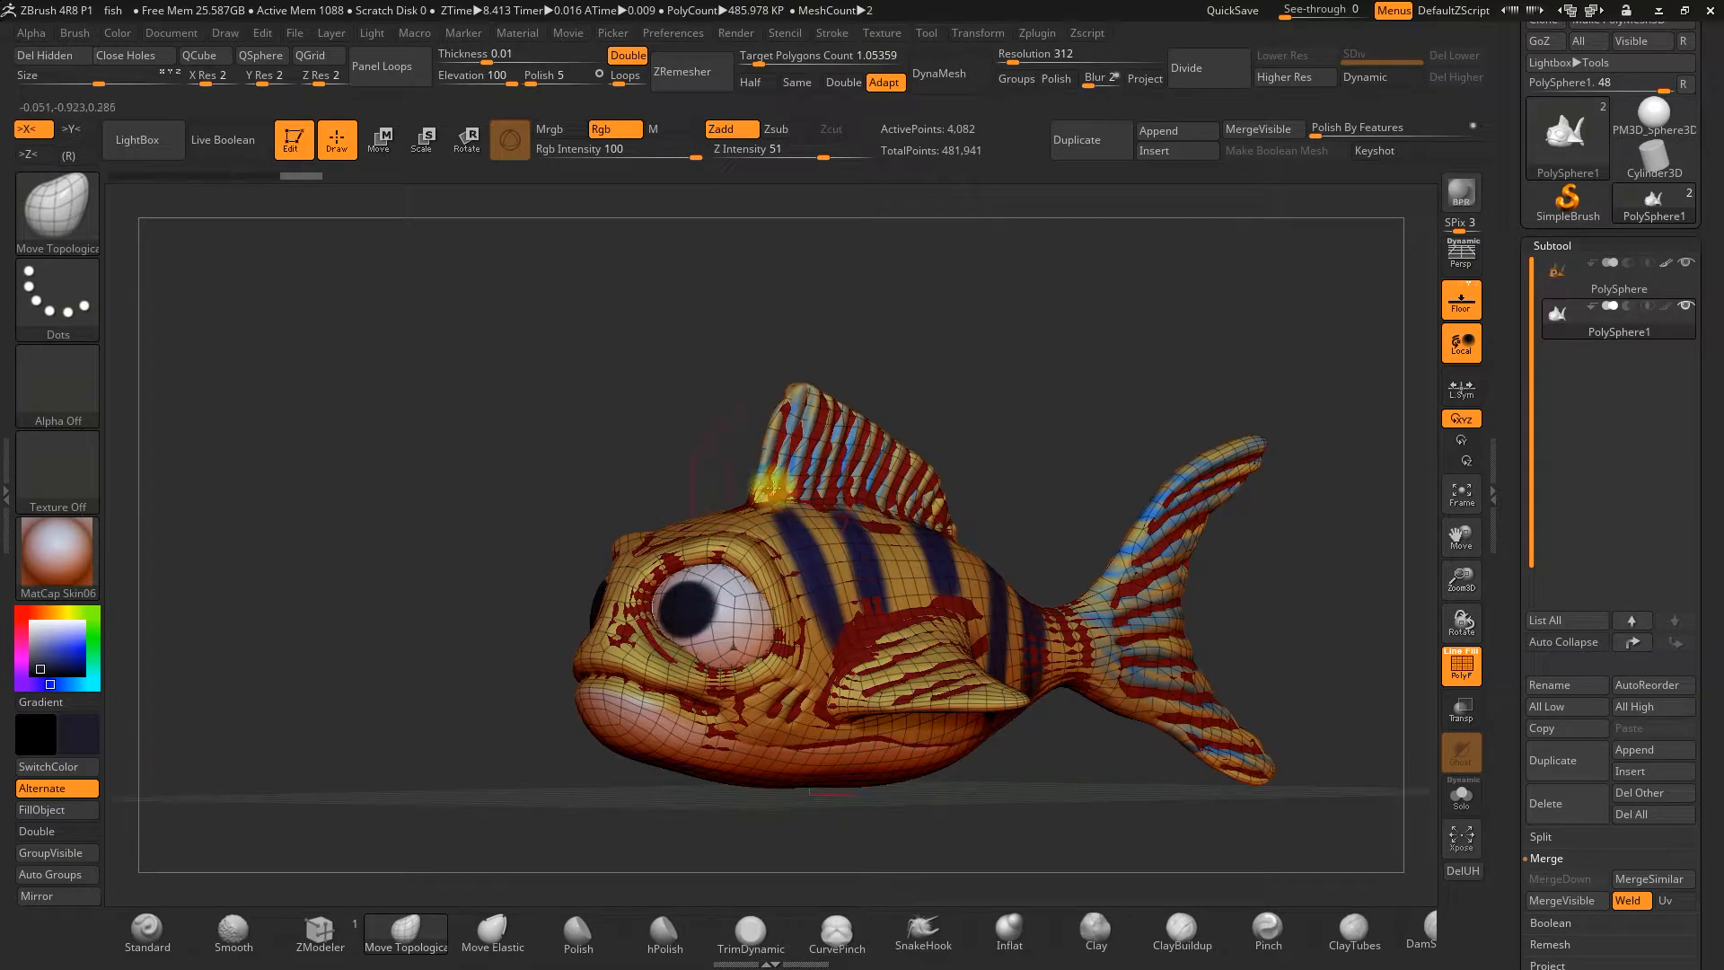
{"action": "left_click_drag", "start_coordinate": [1049, 453], "coordinate": [1099, 469]}
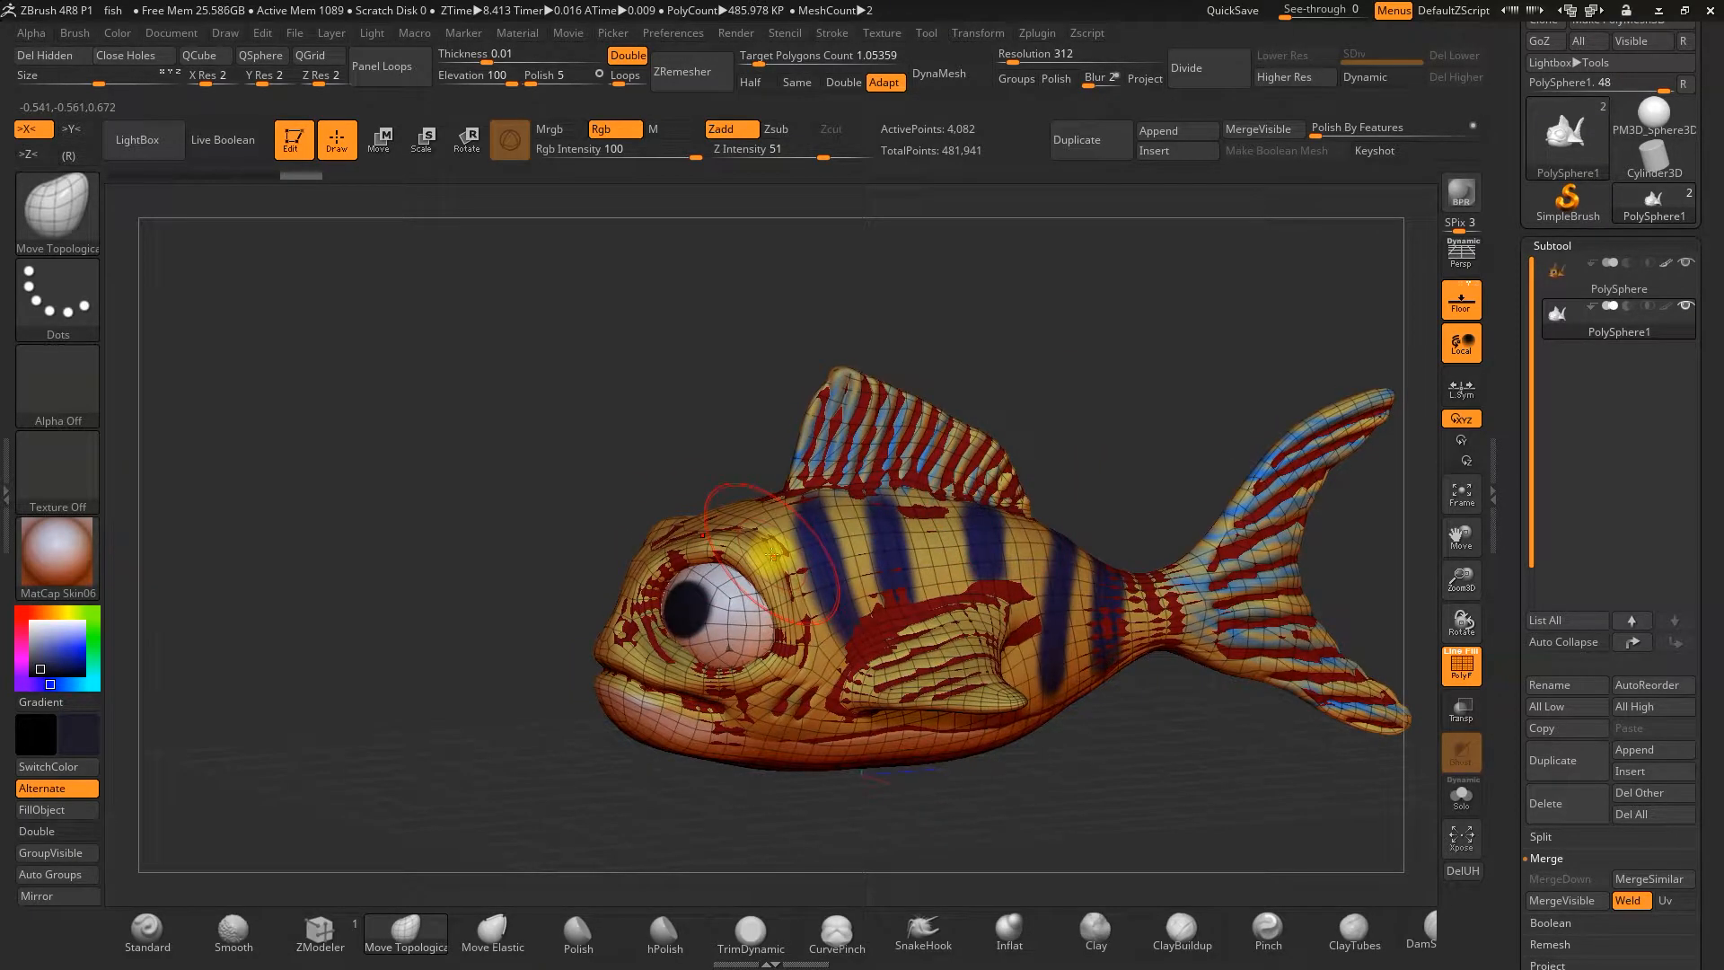
{"action": "left_click_drag", "start_coordinate": [1165, 354], "coordinate": [1520, 377]}
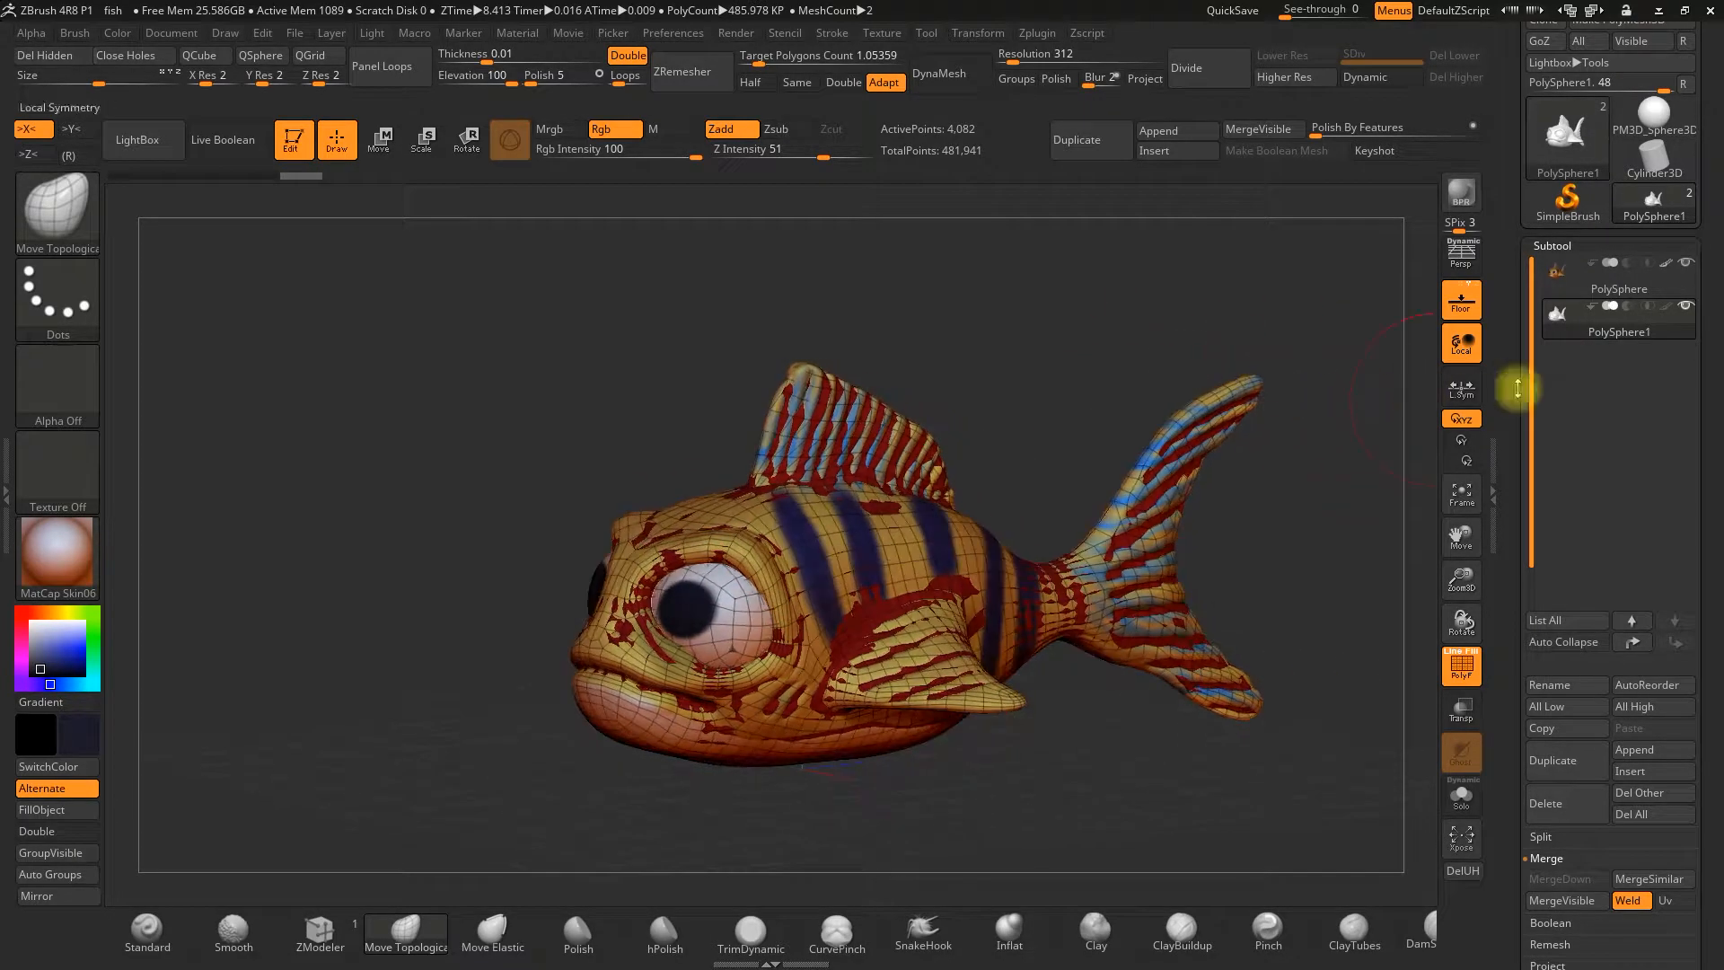
{"action": "left_click", "coordinate": [1580, 283]}
{"action": "left_click", "coordinate": [1559, 314]}
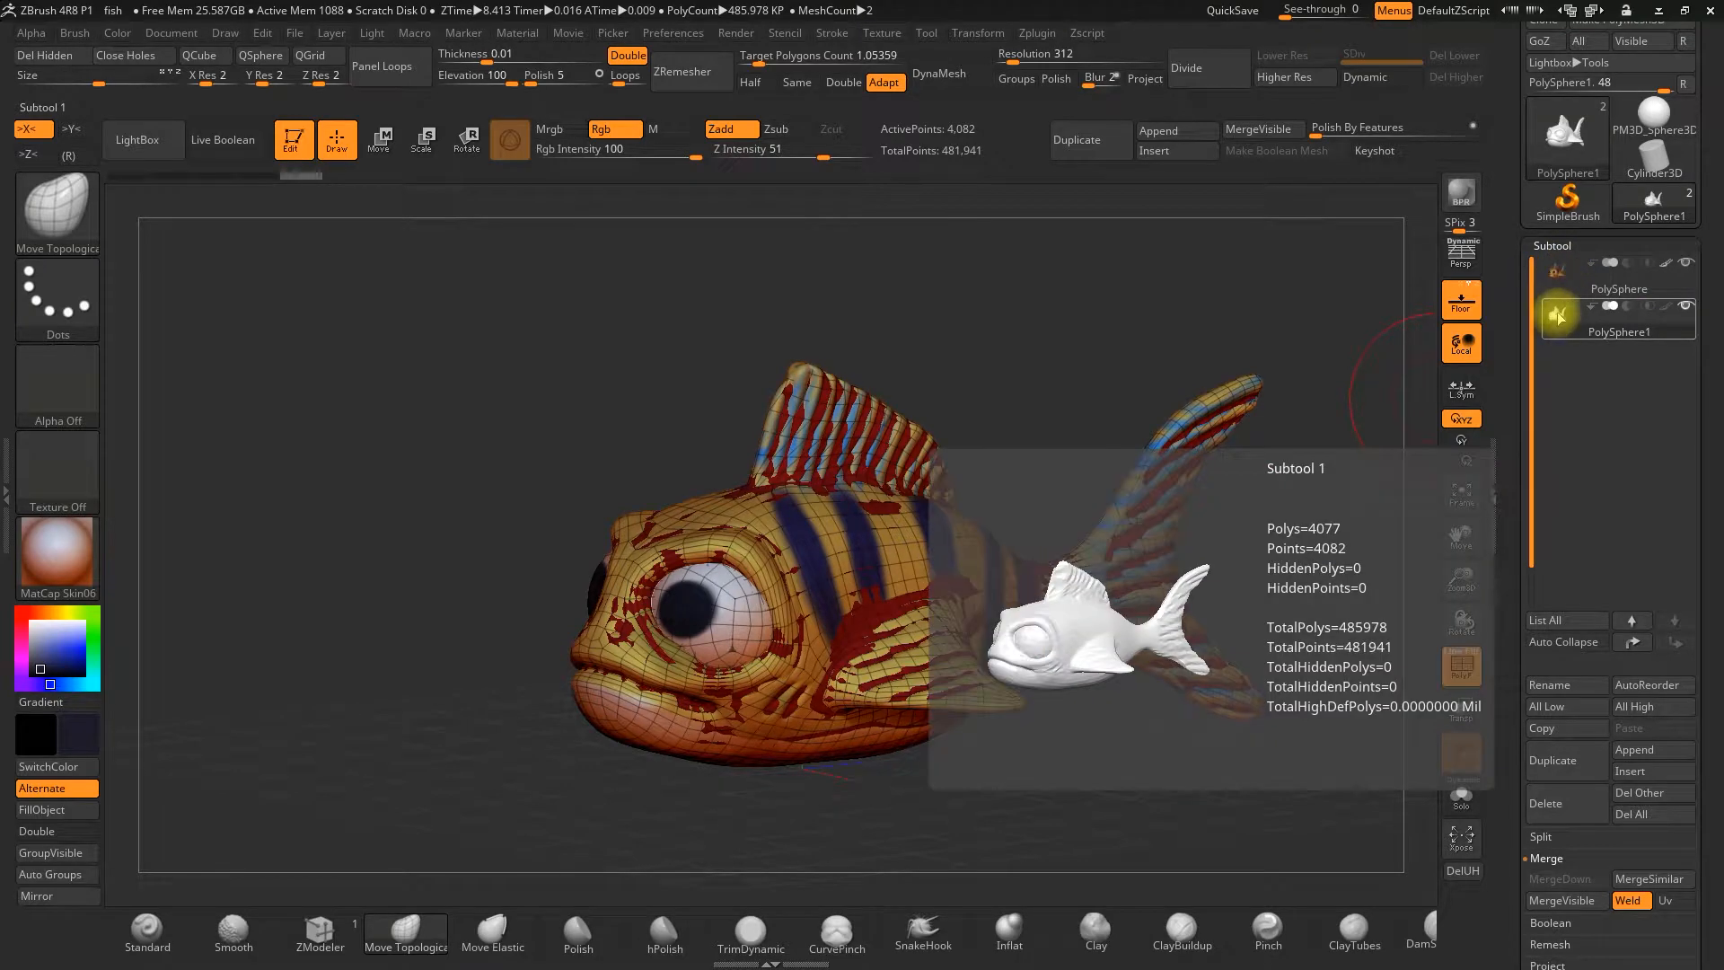
{"action": "scroll", "coordinate": [1527, 531], "scroll_direction": "down", "scroll_amount": 3}
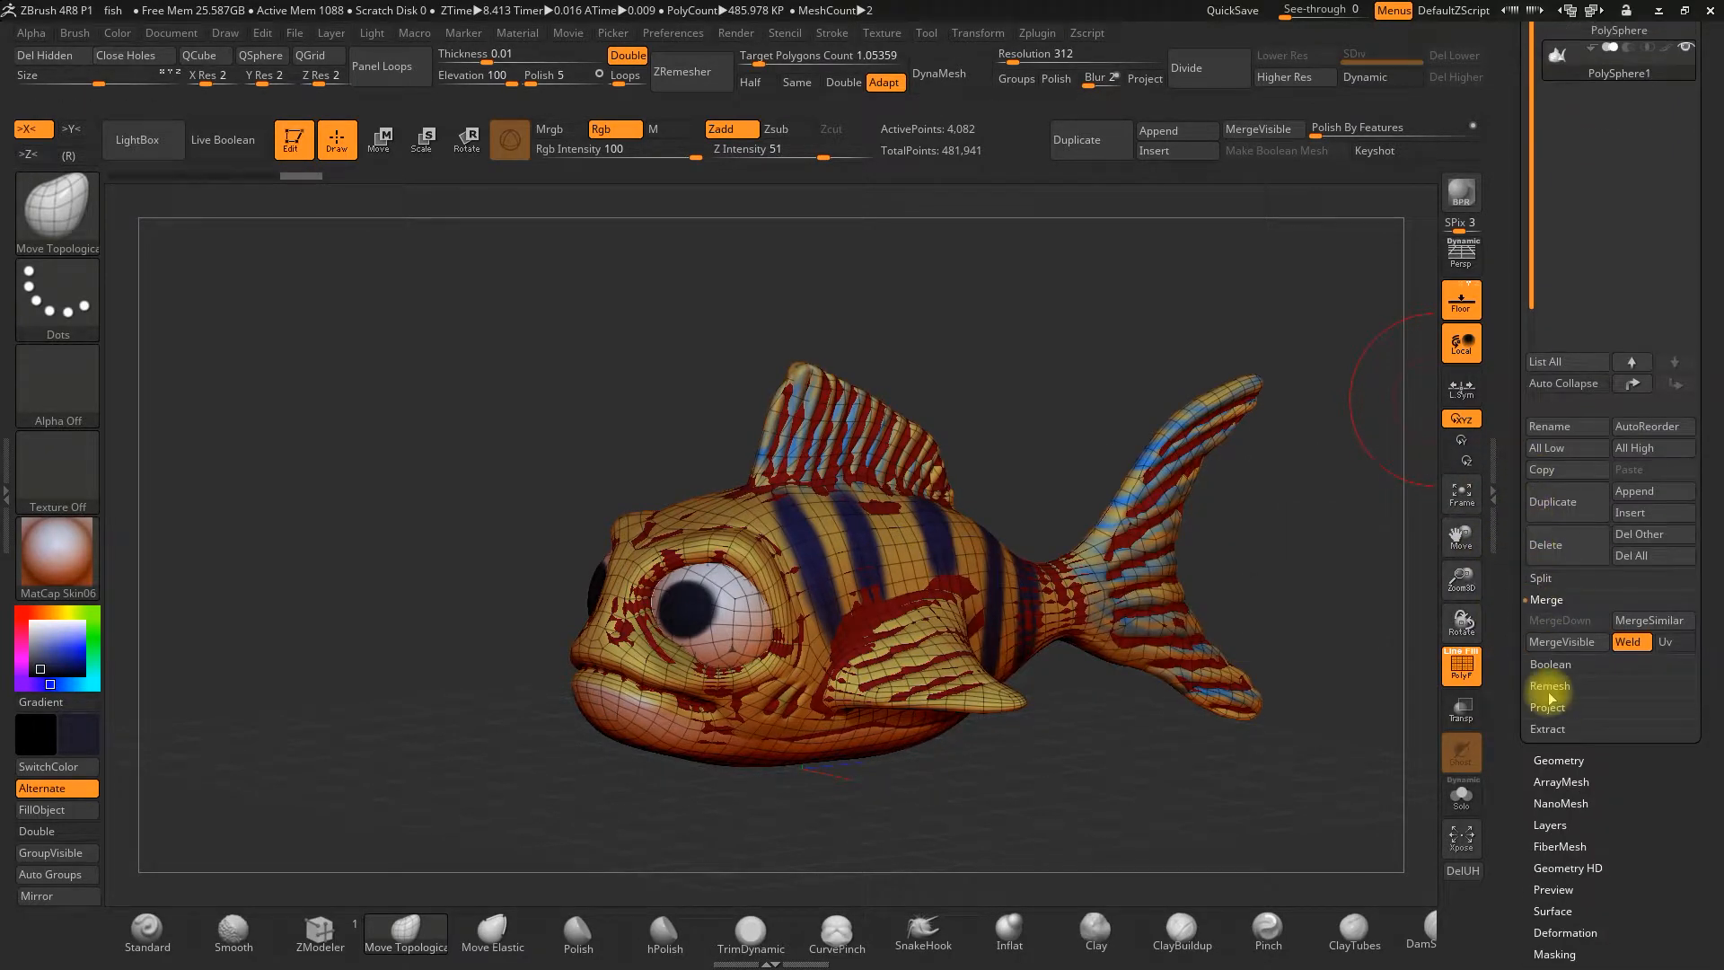
{"action": "left_click", "coordinate": [1547, 708]}
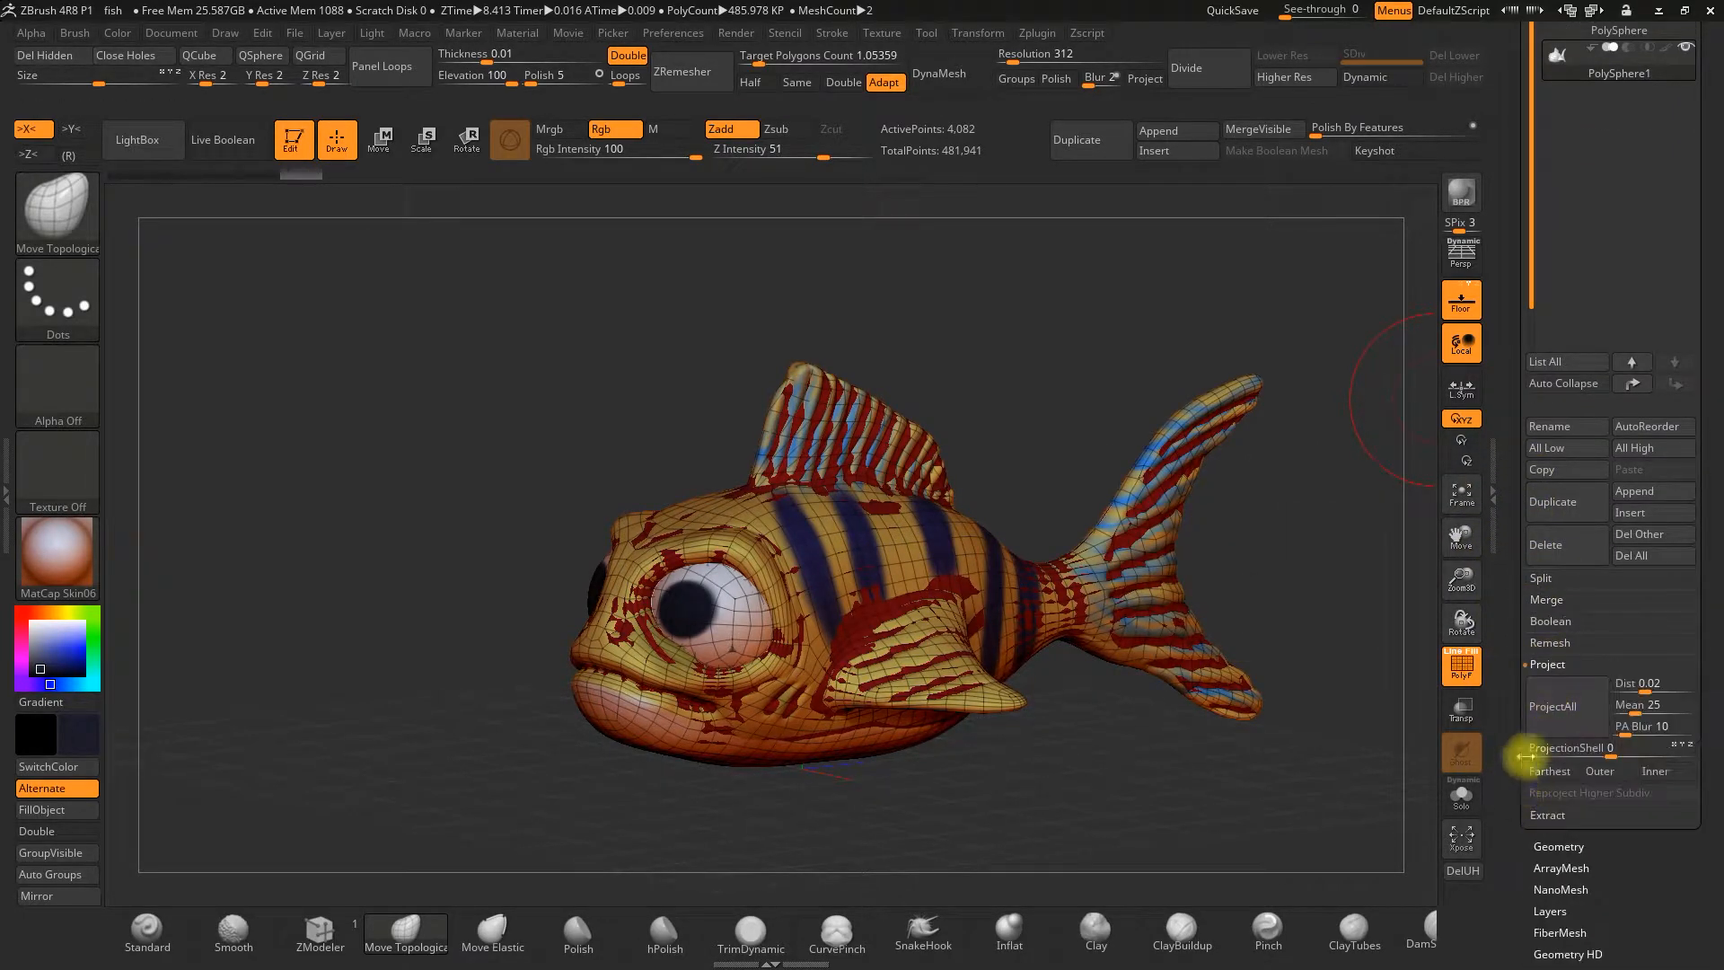
{"action": "left_click", "coordinate": [1558, 711]}
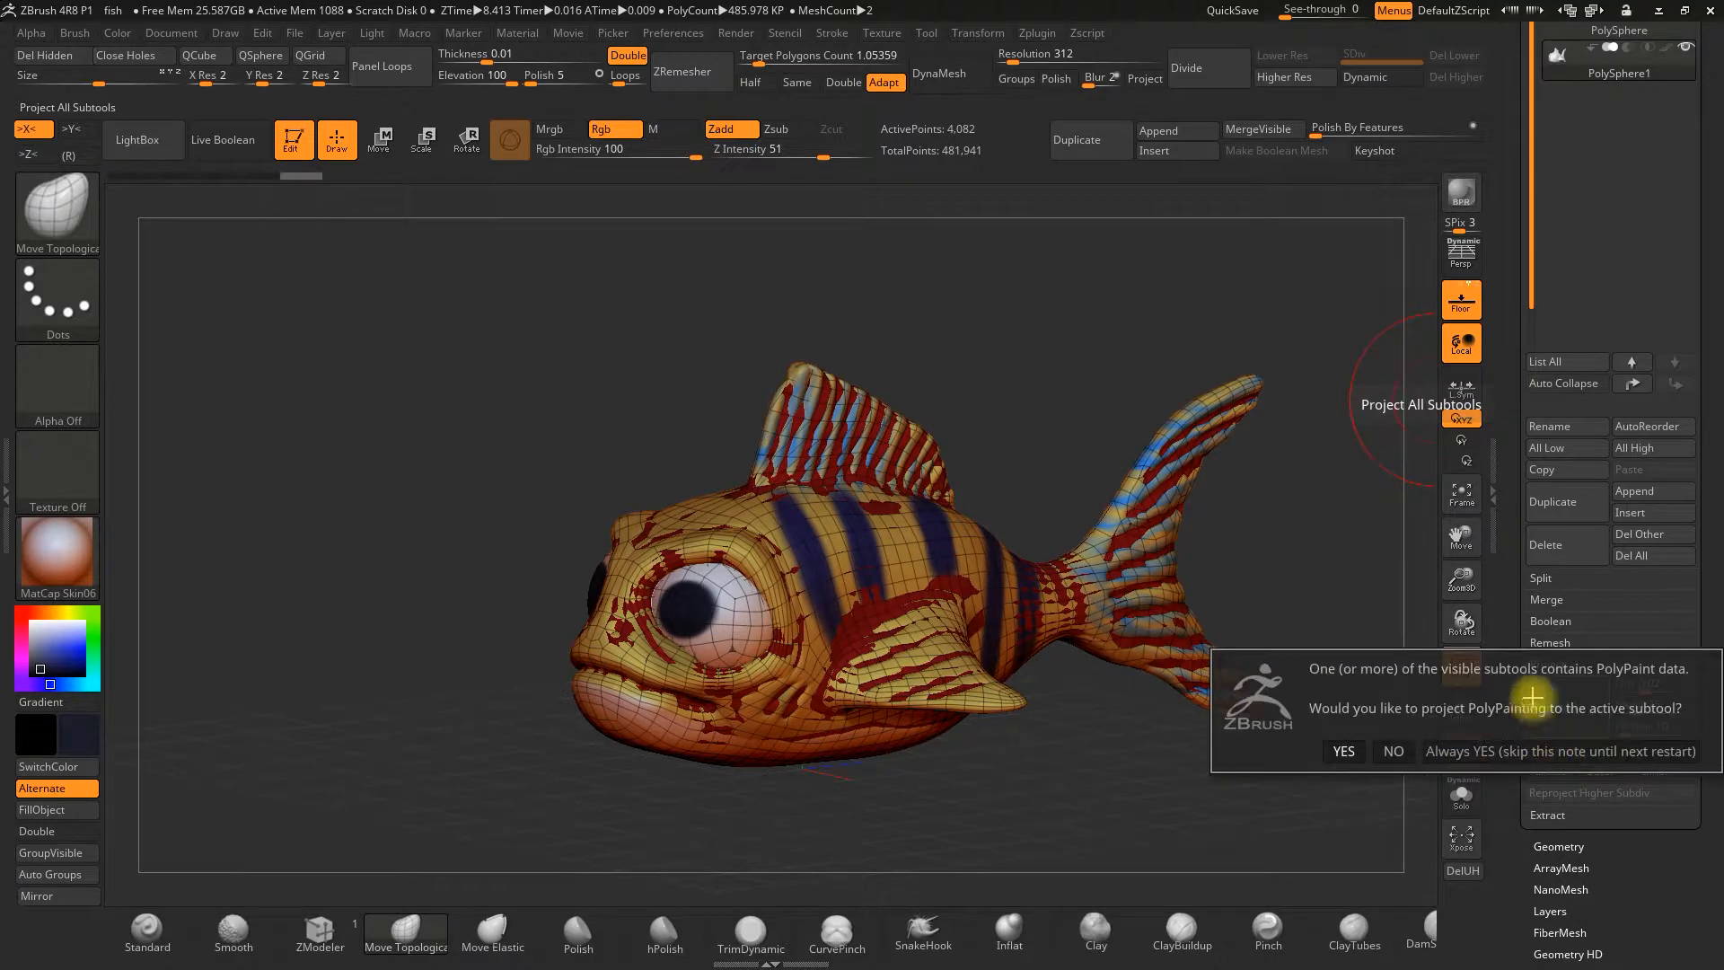
{"action": "left_click", "coordinate": [1344, 751]}
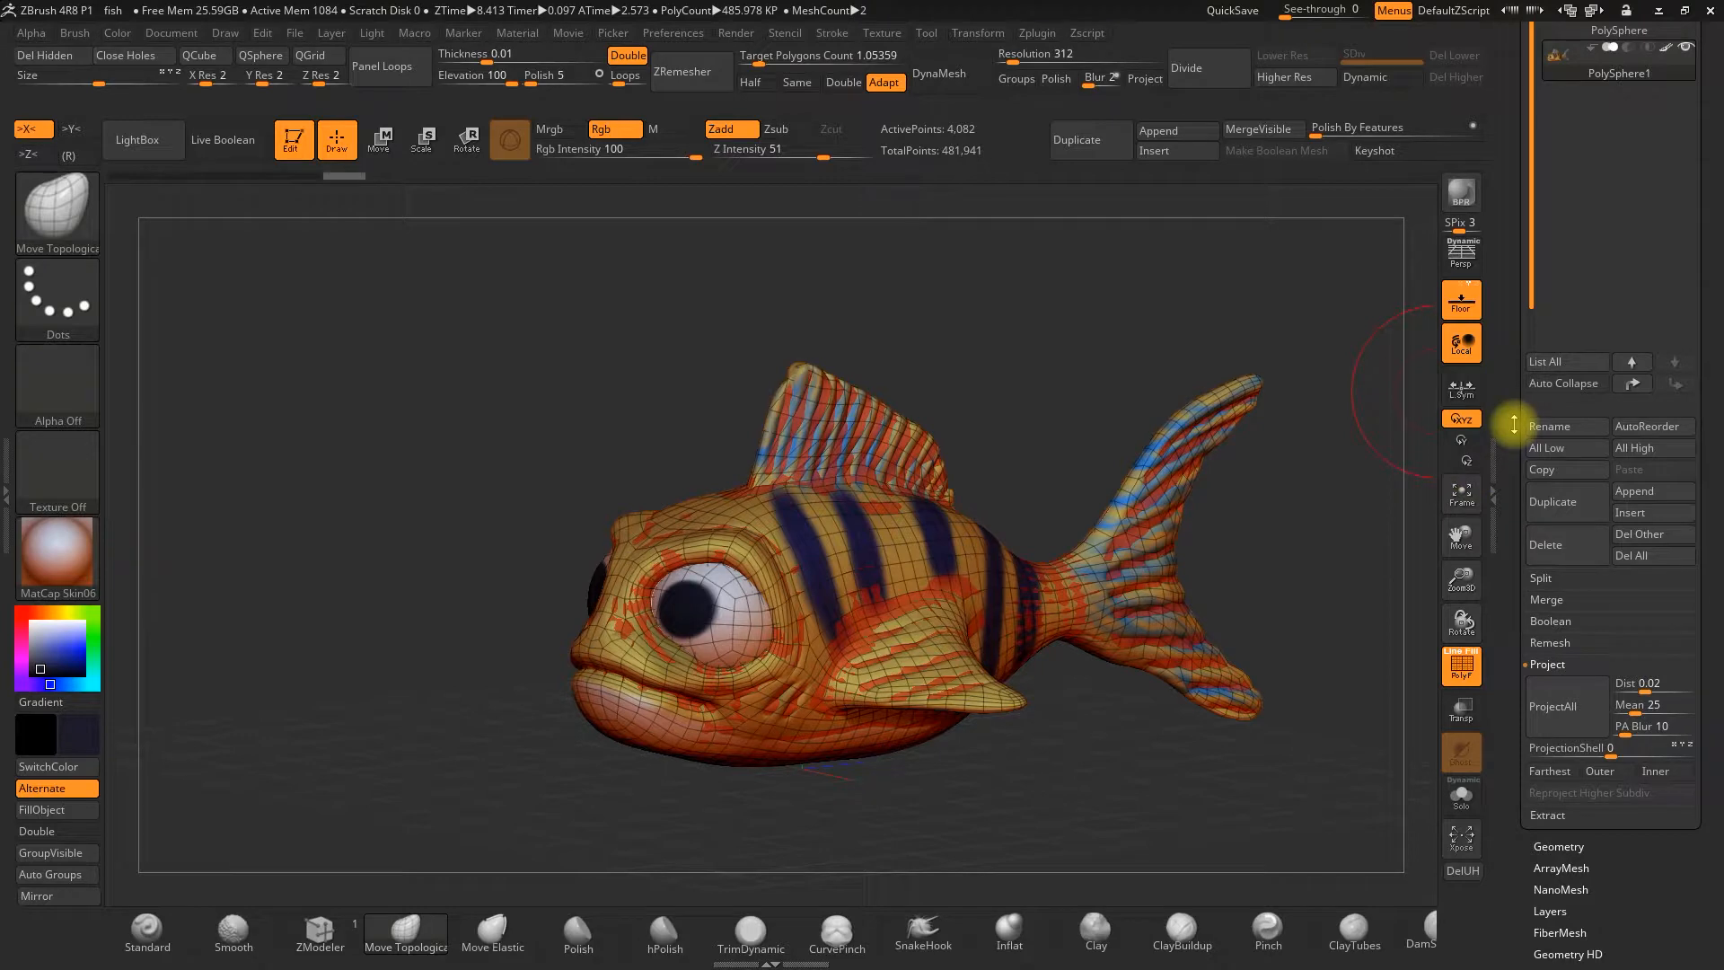
Hide the original fish and inspect the projected shape and paint on the low-poly copy
{"action": "scroll", "coordinate": [1517, 467], "scroll_direction": "up", "scroll_amount": 5}
{"action": "mouse_move", "coordinate": [1593, 279]}
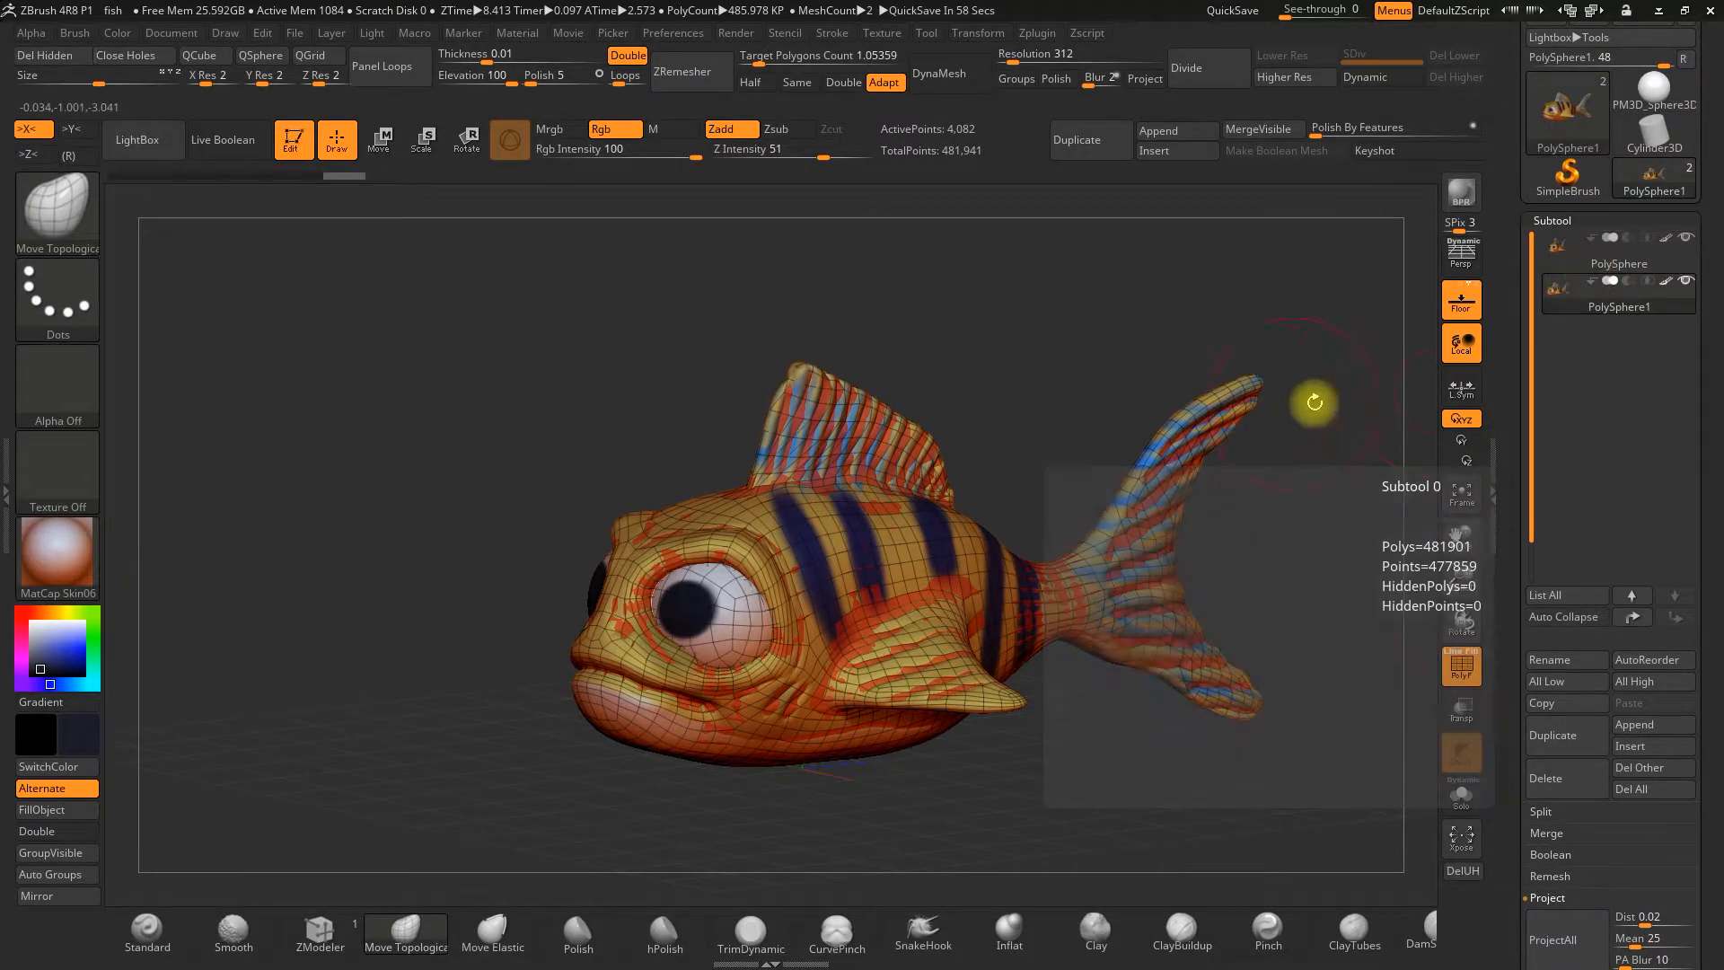
{"action": "left_click", "coordinate": [1685, 237]}
{"action": "left_click", "coordinate": [1558, 307]}
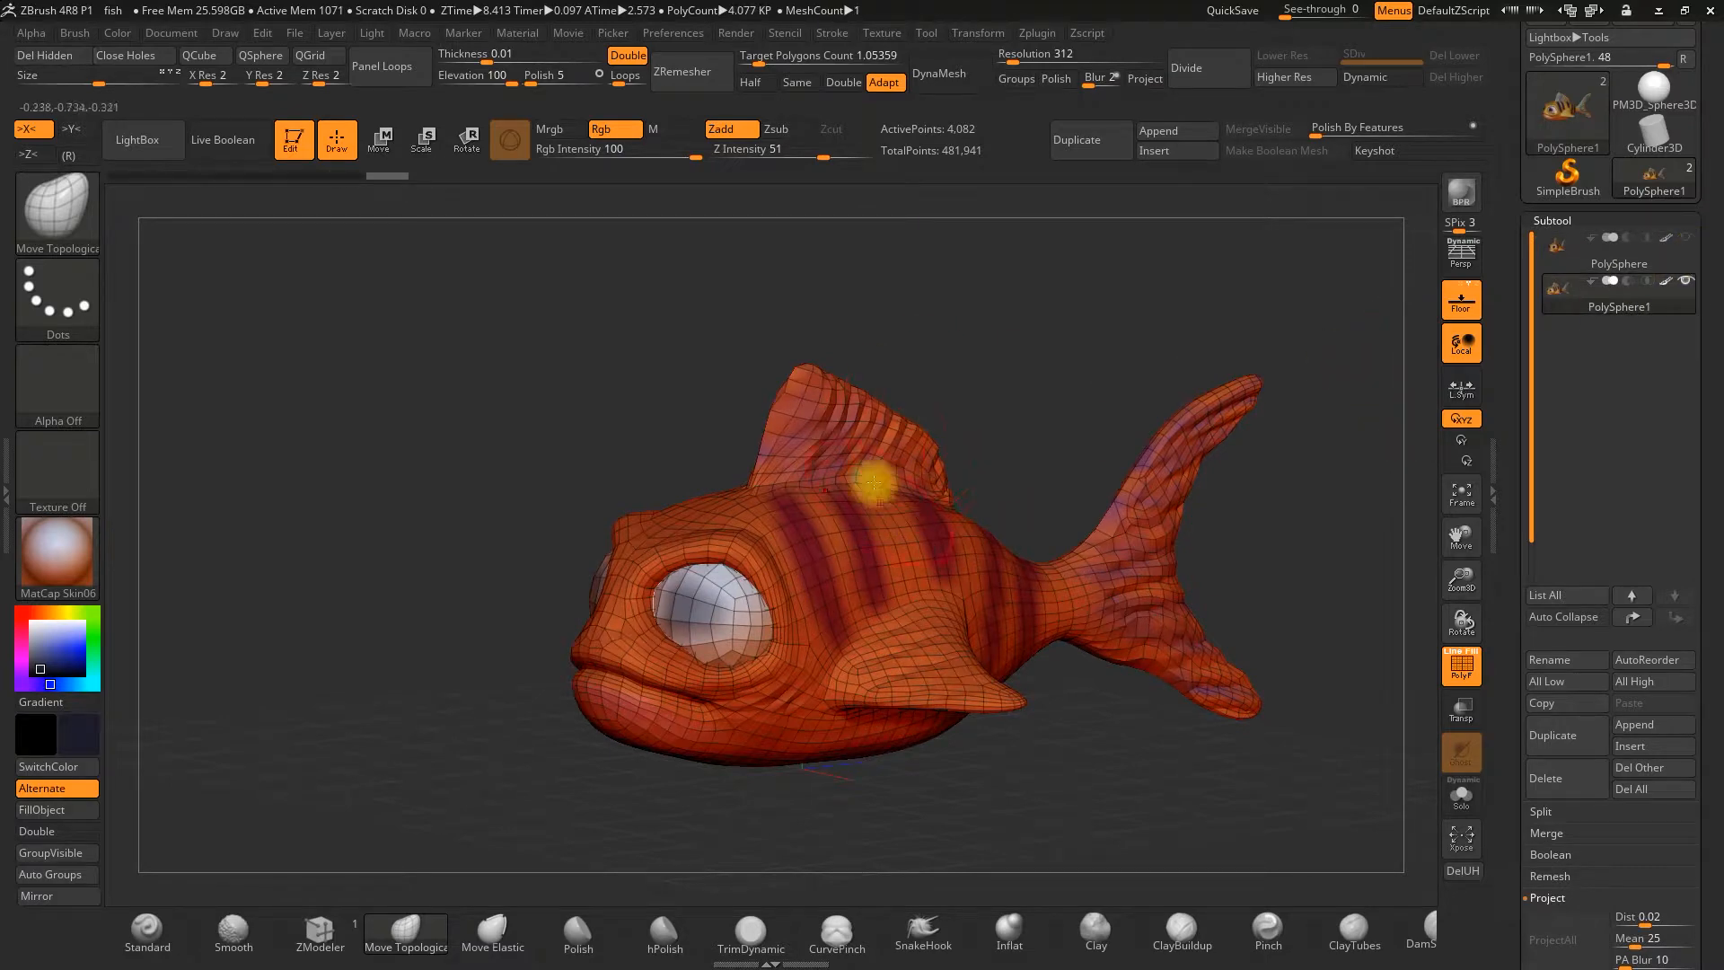
{"action": "left_click_drag", "start_coordinate": [435, 486], "coordinate": [467, 452]}
{"action": "left_click_drag", "start_coordinate": [467, 452], "coordinate": [327, 461], "text": "alt"}
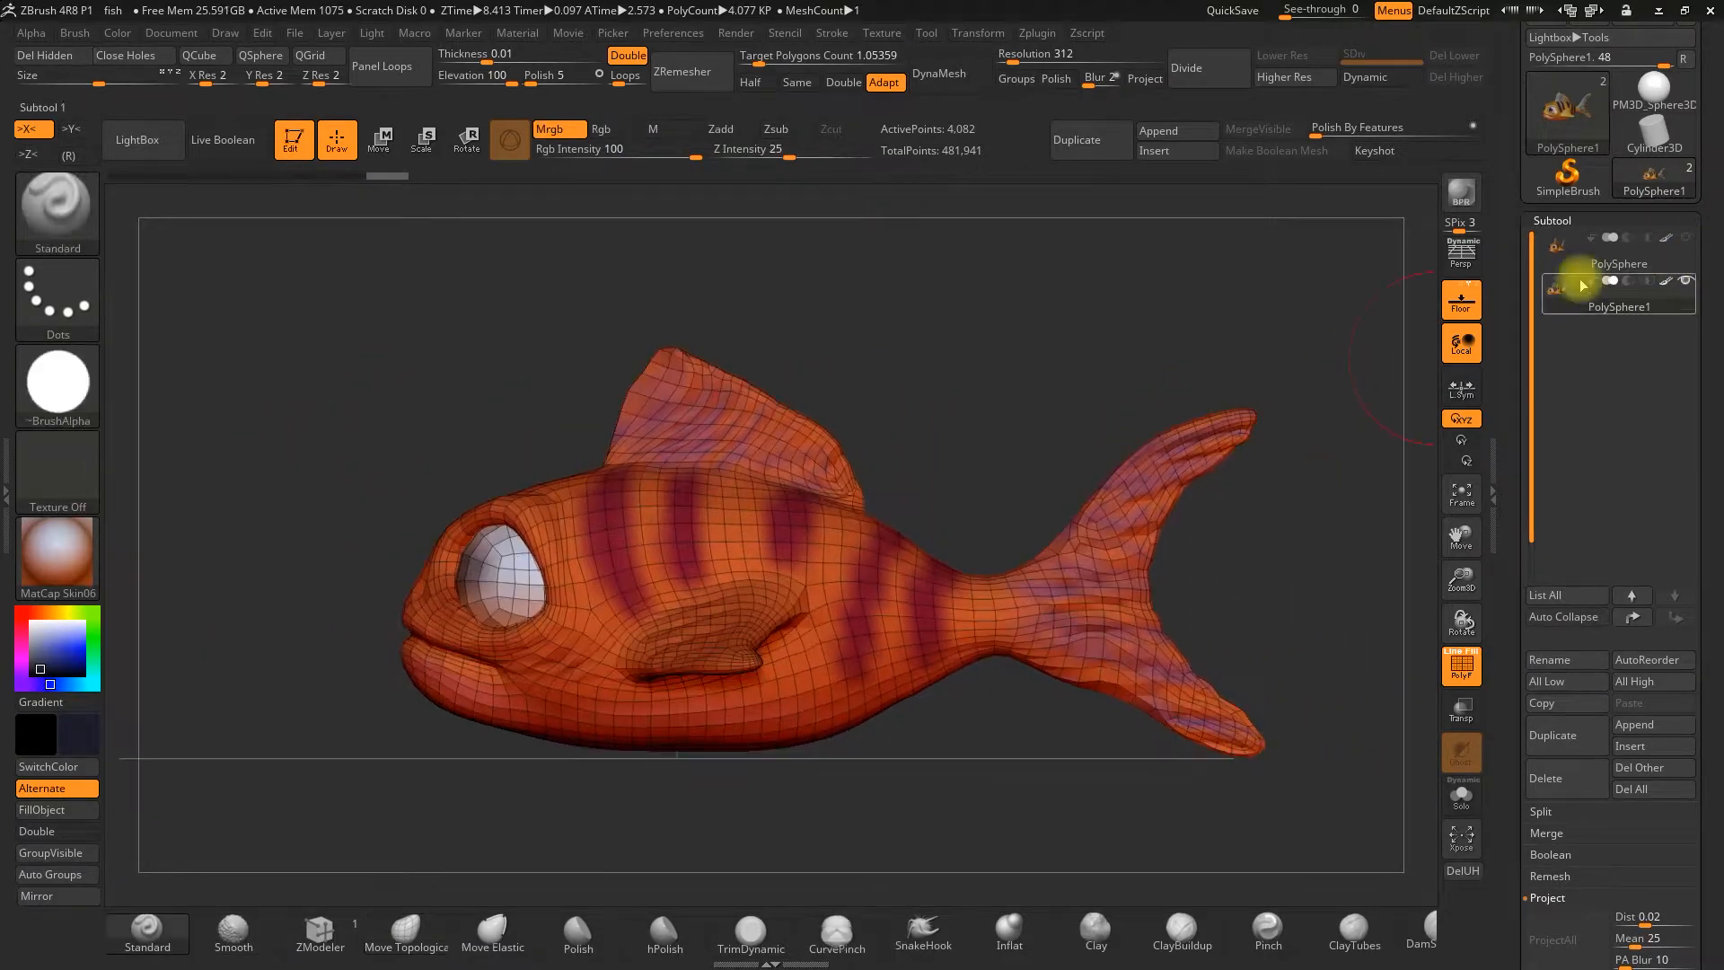
Show the original fish, turn off polypaint on the PolySphere1 copy and leave that copy selected
{"action": "left_click", "coordinate": [1685, 237]}
{"action": "left_click", "coordinate": [1670, 283]}
{"action": "left_click", "coordinate": [1577, 257]}
{"action": "left_click", "coordinate": [1576, 300]}
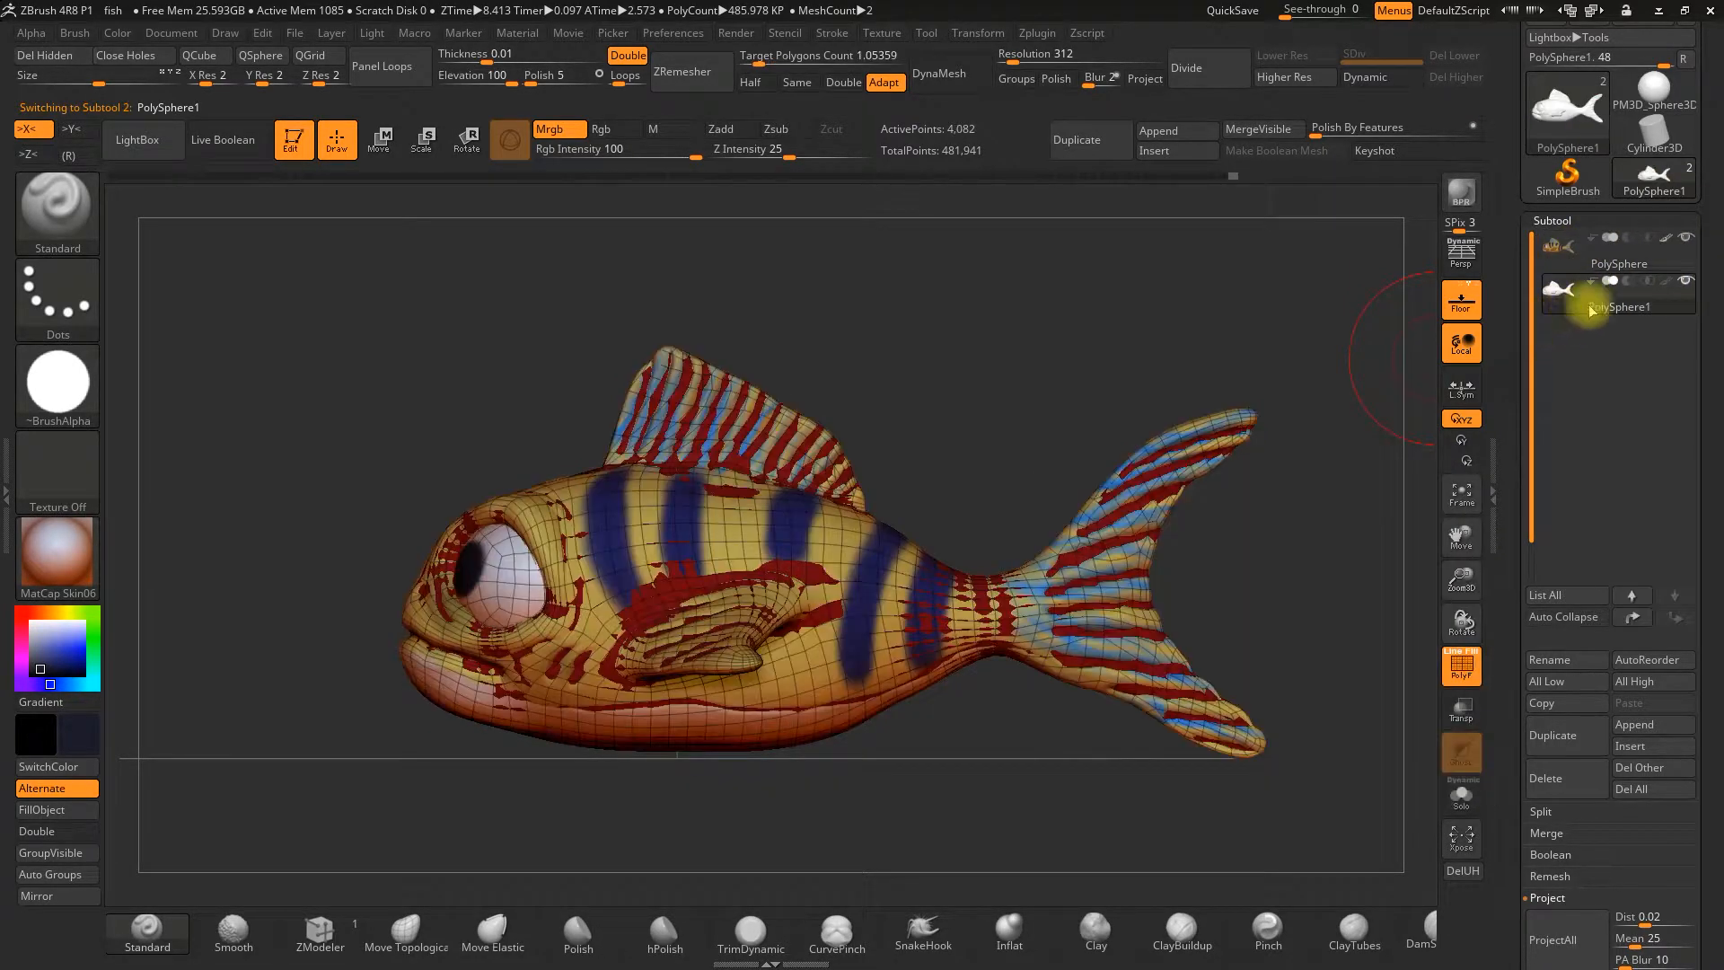
{"action": "left_click", "coordinate": [1679, 249]}
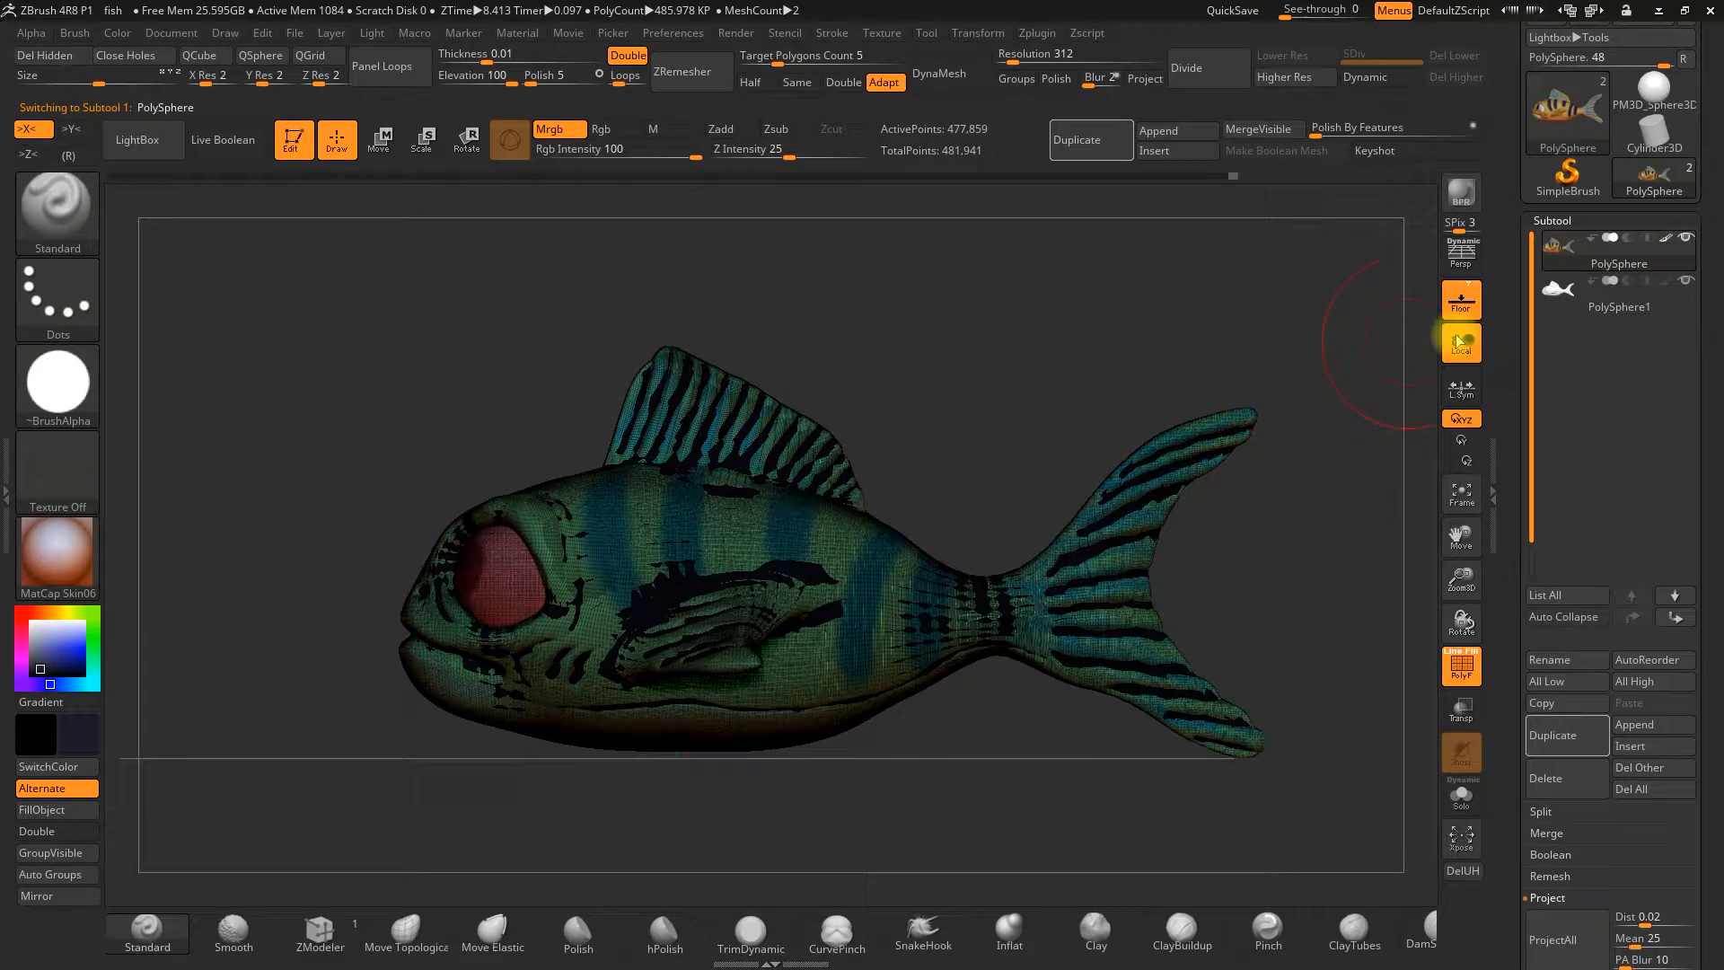
{"action": "left_click", "coordinate": [1569, 285]}
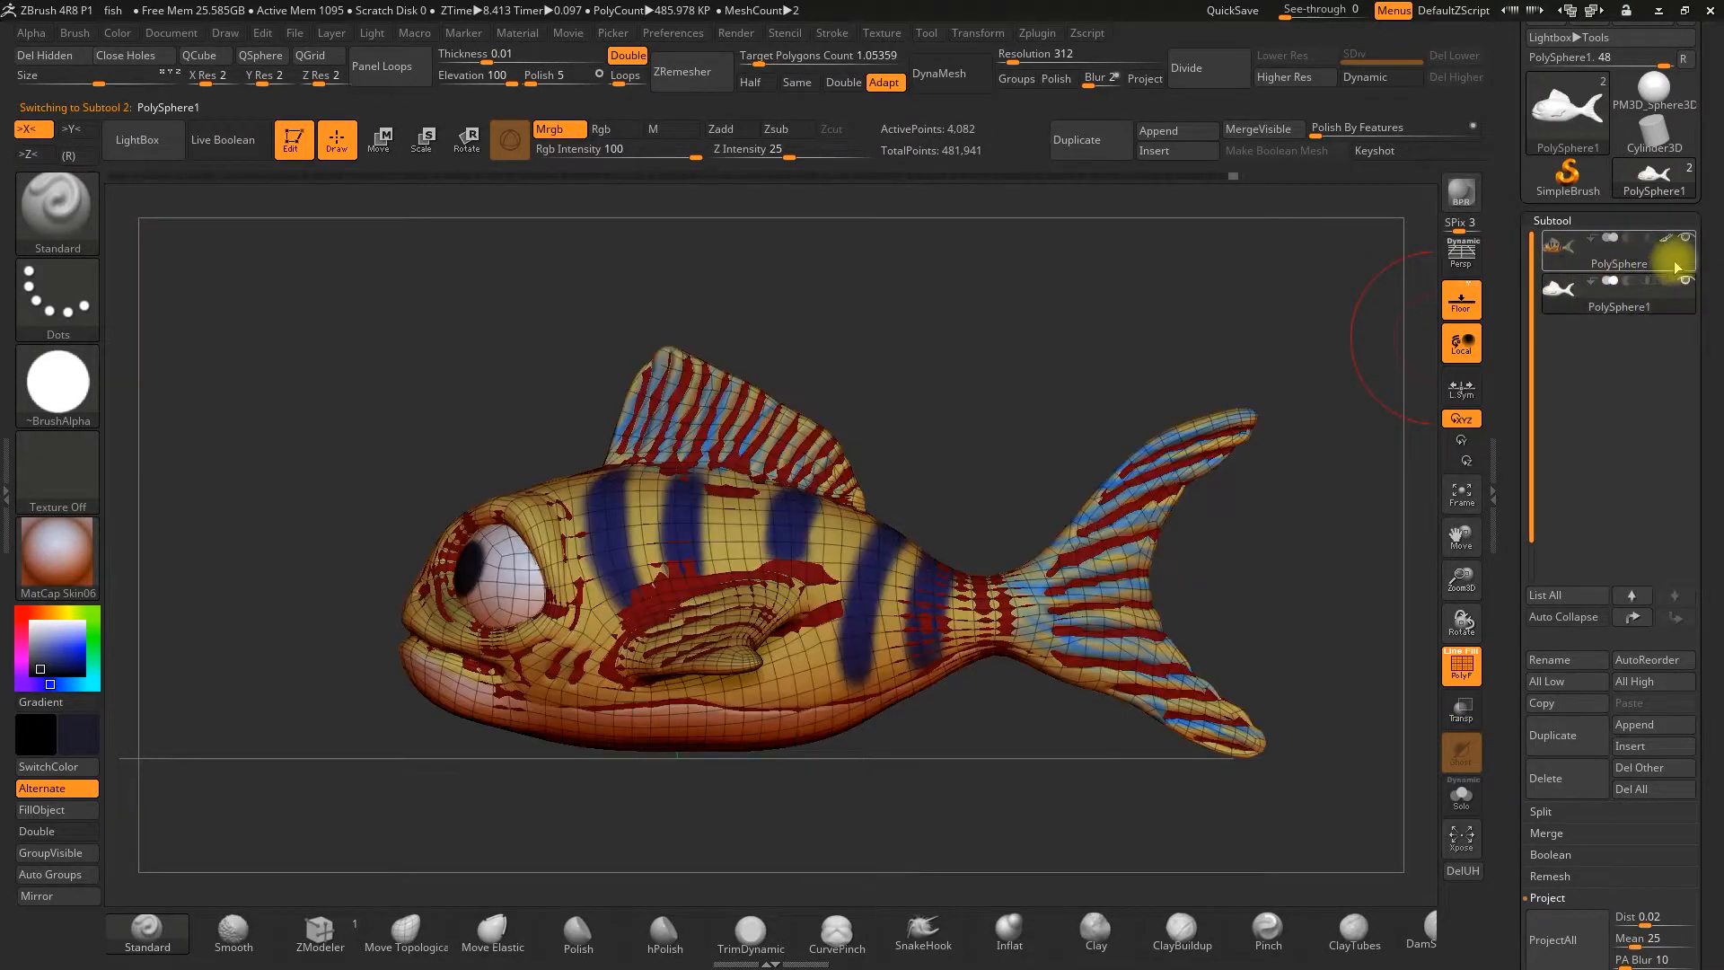
Hide the original fish and divide the low-poly PolySphere1 copy to subdivision level 2
{"action": "left_click", "coordinate": [1686, 240]}
{"action": "left_click_drag", "start_coordinate": [962, 312], "coordinate": [510, 556]}
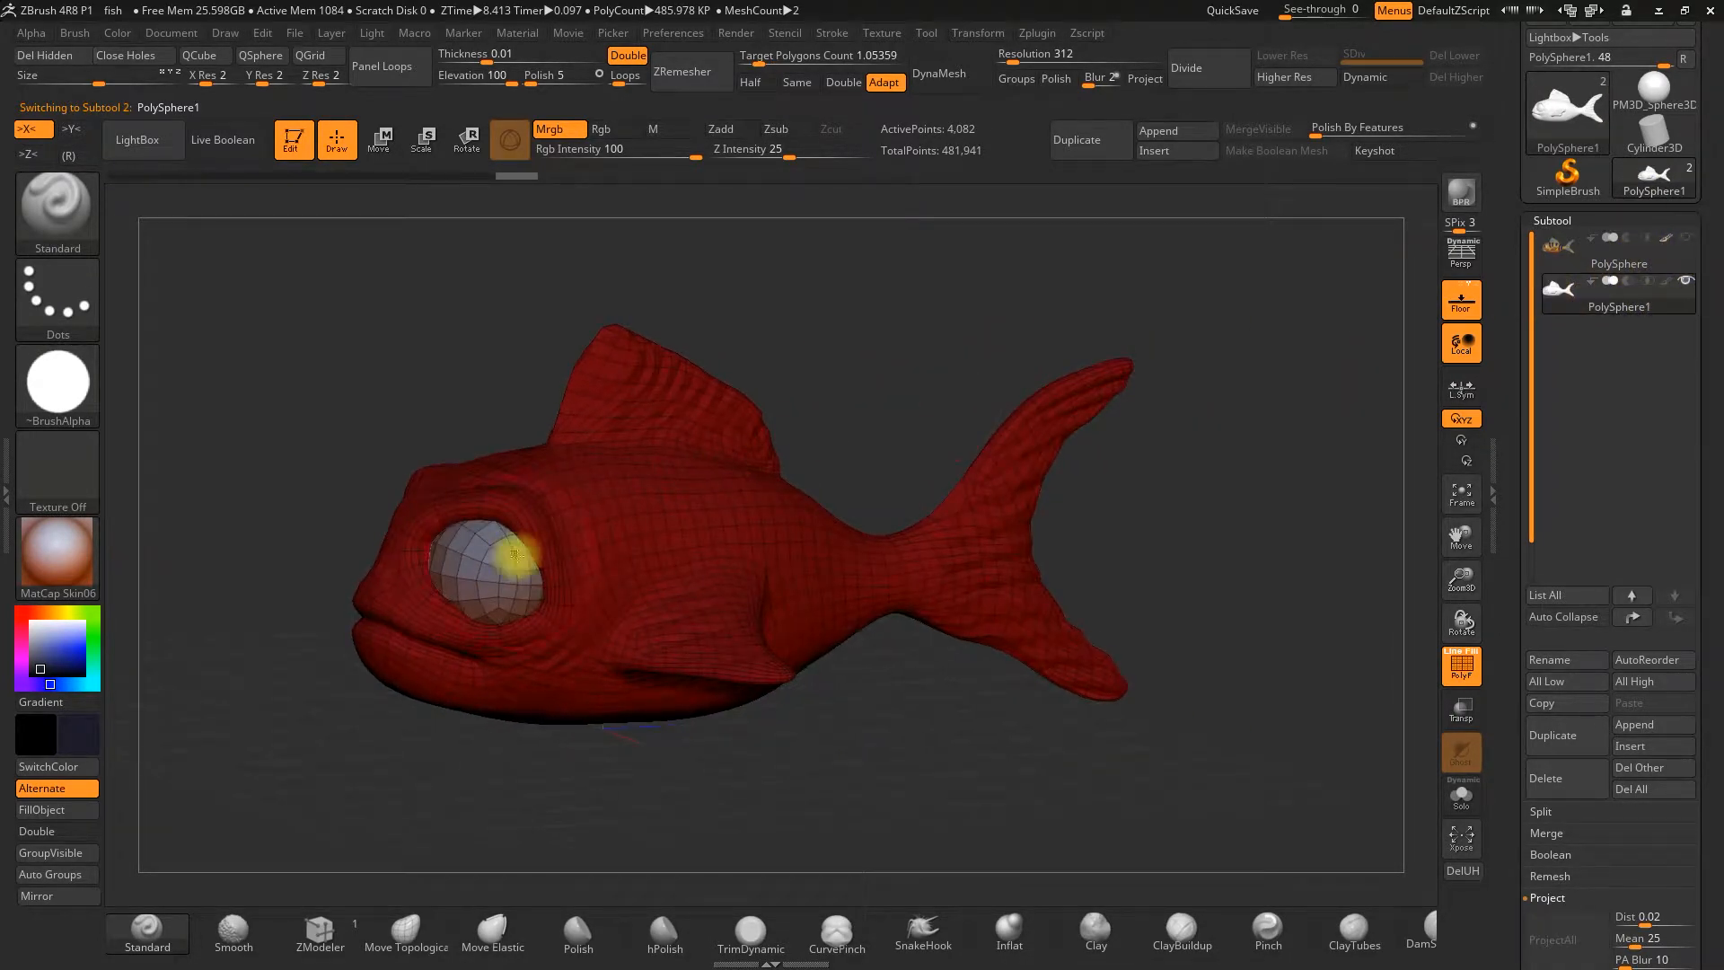
{"action": "left_click_drag", "start_coordinate": [920, 415], "coordinate": [981, 408], "text": "shift"}
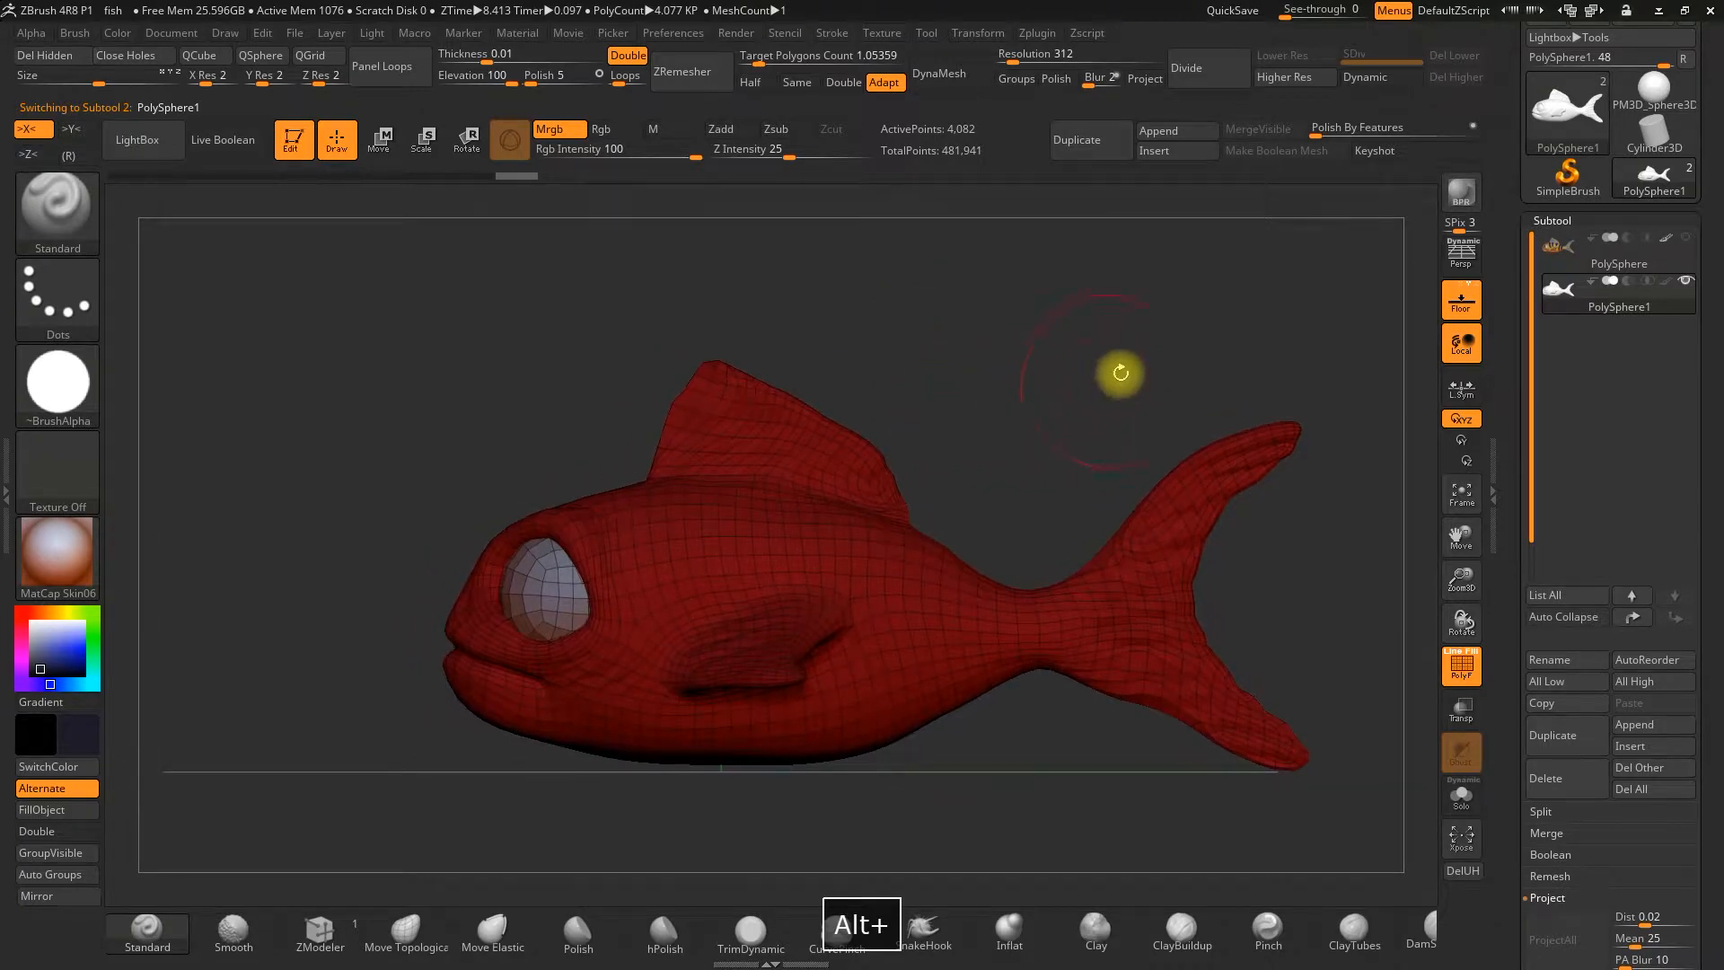
{"action": "left_click", "coordinate": [1204, 76]}
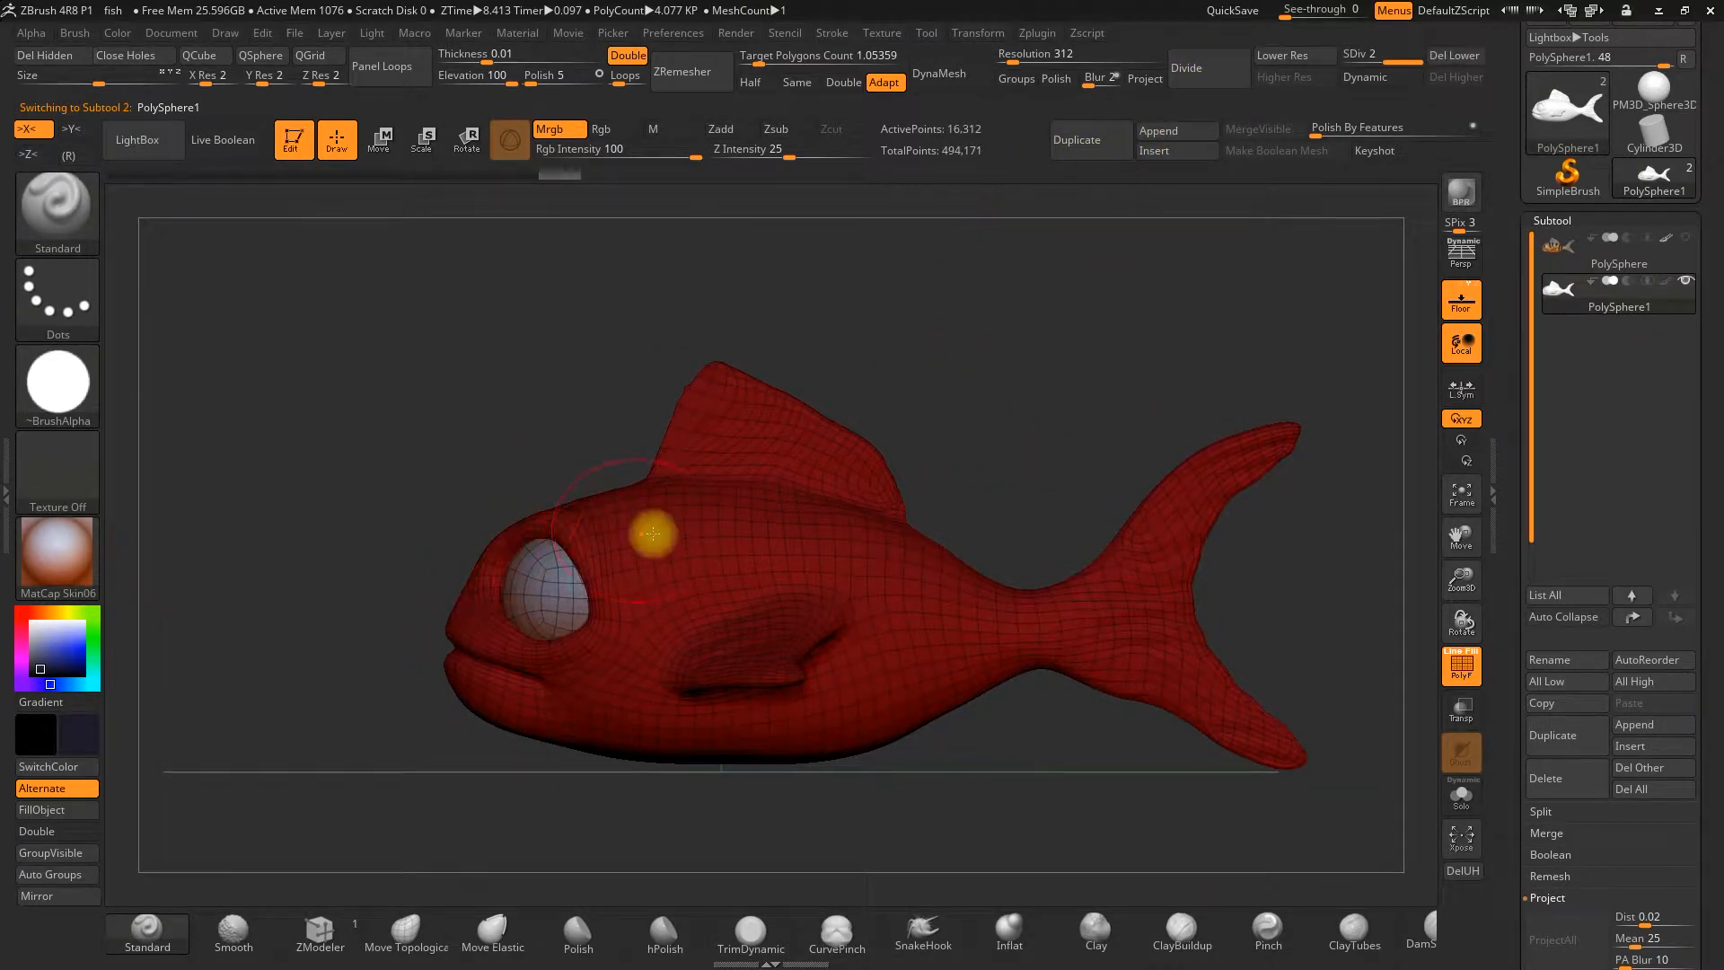
Show the original fish and project its details onto the copy at subdivision level 2
{"action": "left_click", "coordinate": [1685, 237]}
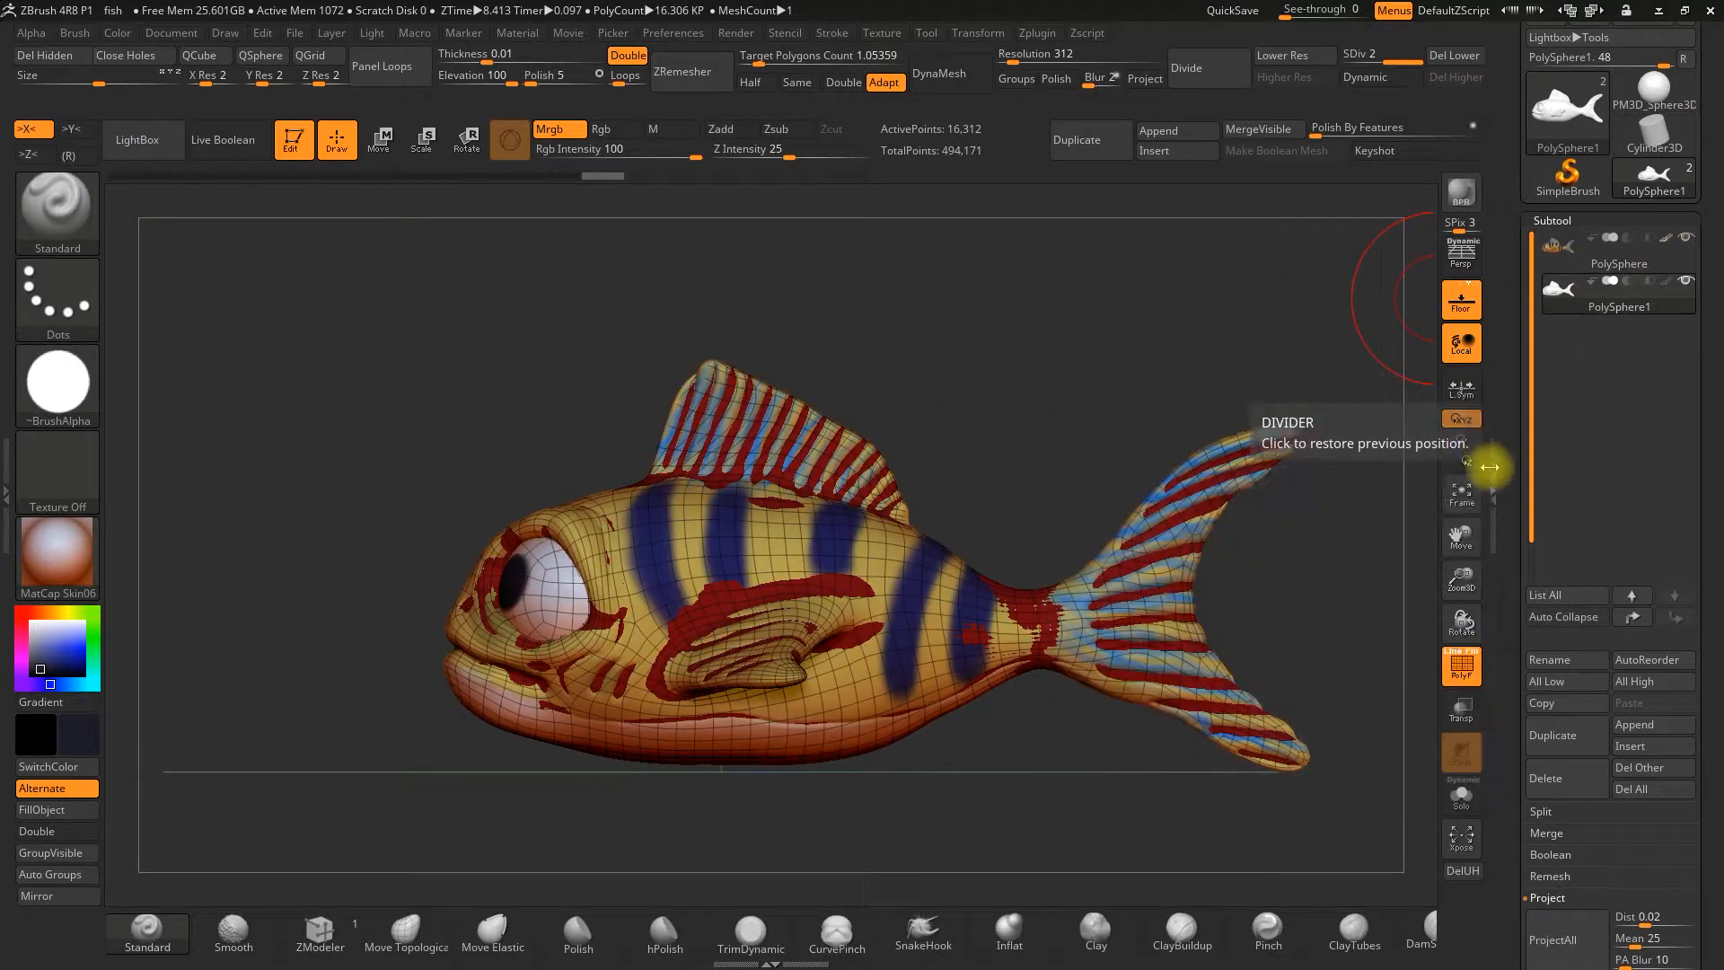
{"action": "scroll", "coordinate": [1527, 434], "scroll_direction": "down", "scroll_amount": 5}
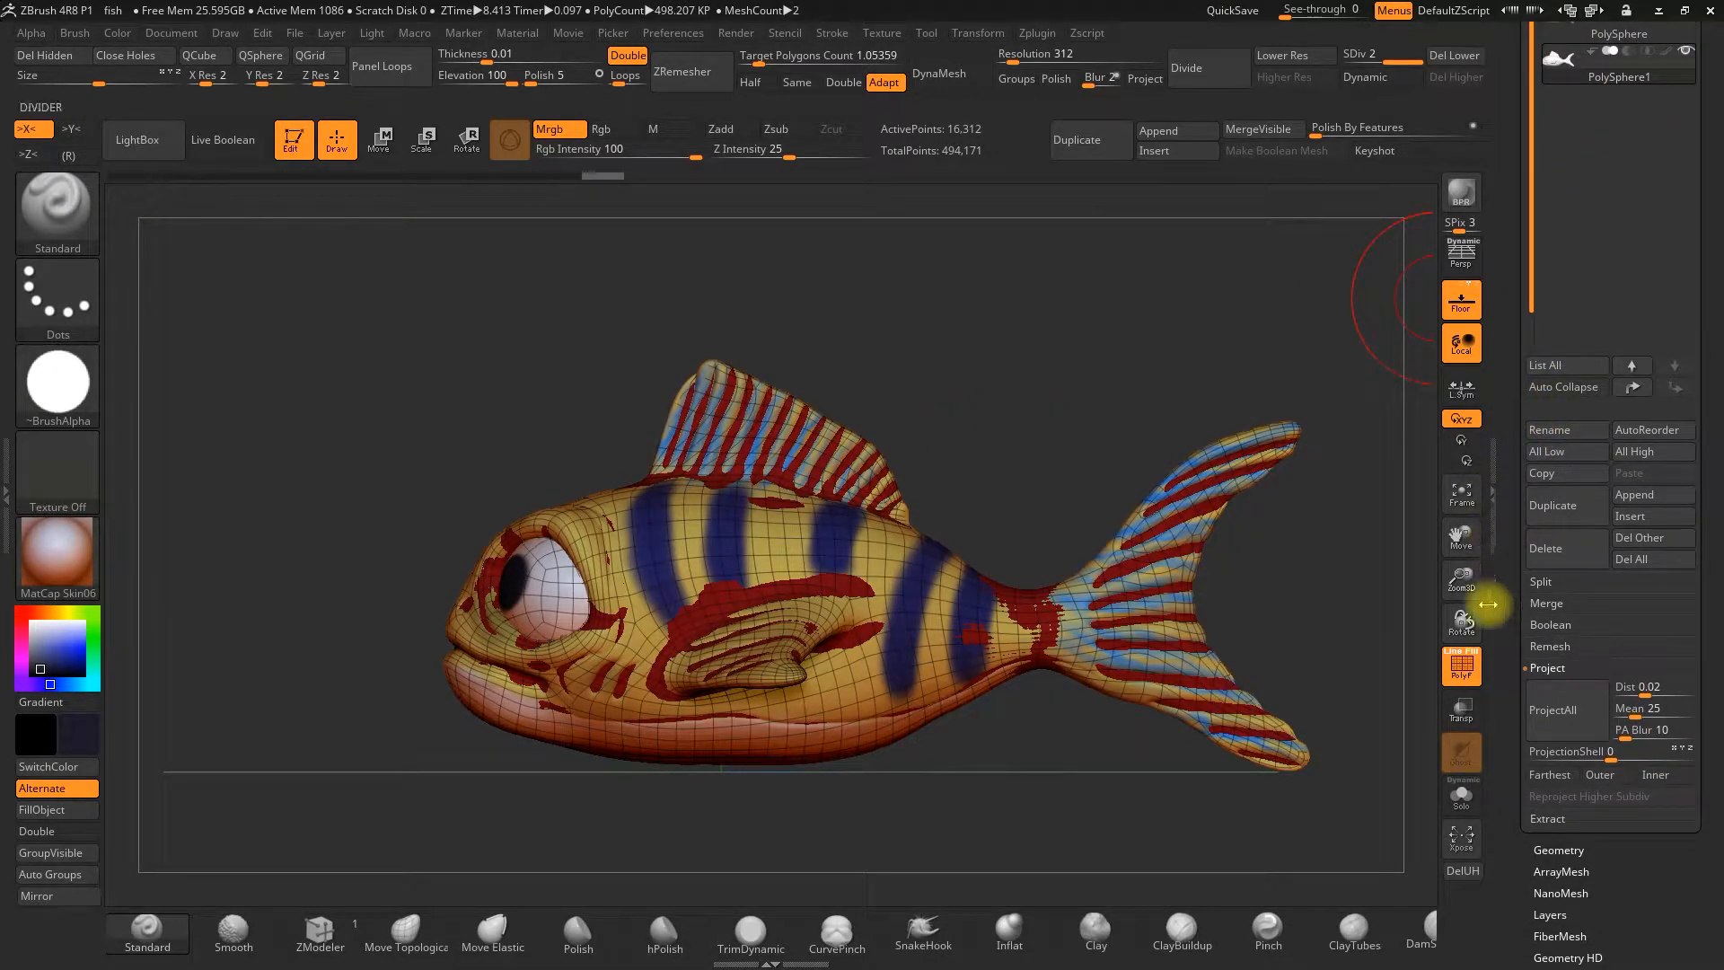
{"action": "left_click", "coordinate": [1553, 709]}
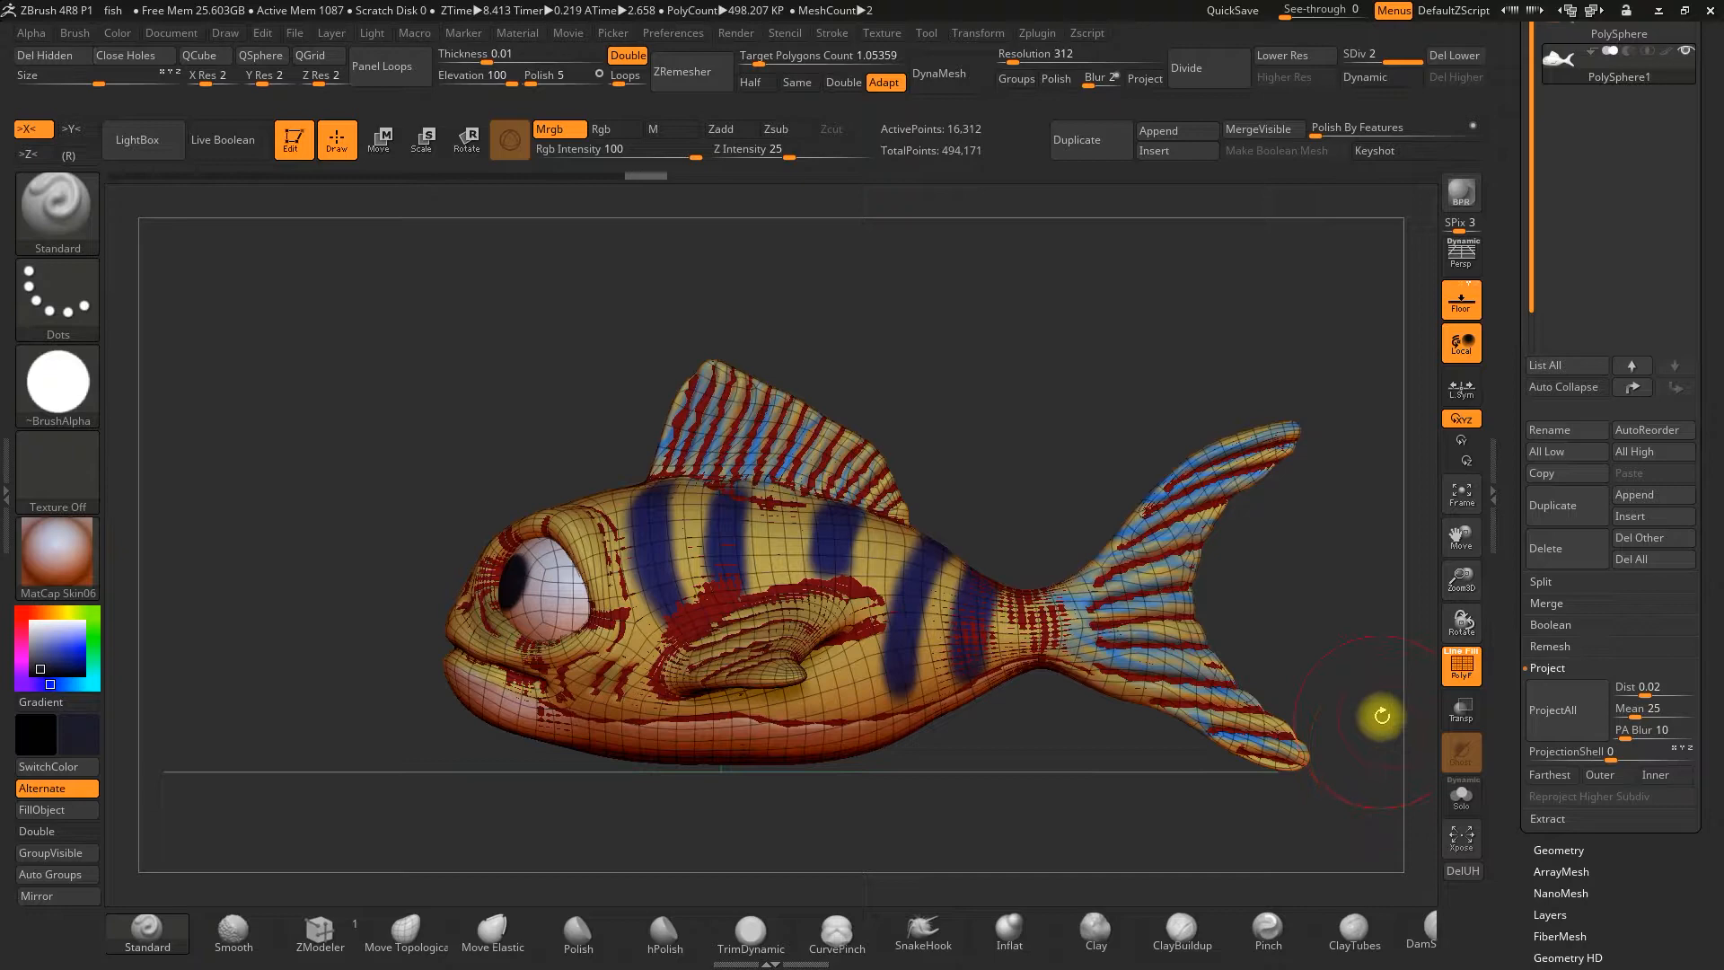
{"action": "left_click_drag", "start_coordinate": [1089, 312], "coordinate": [1181, 374]}
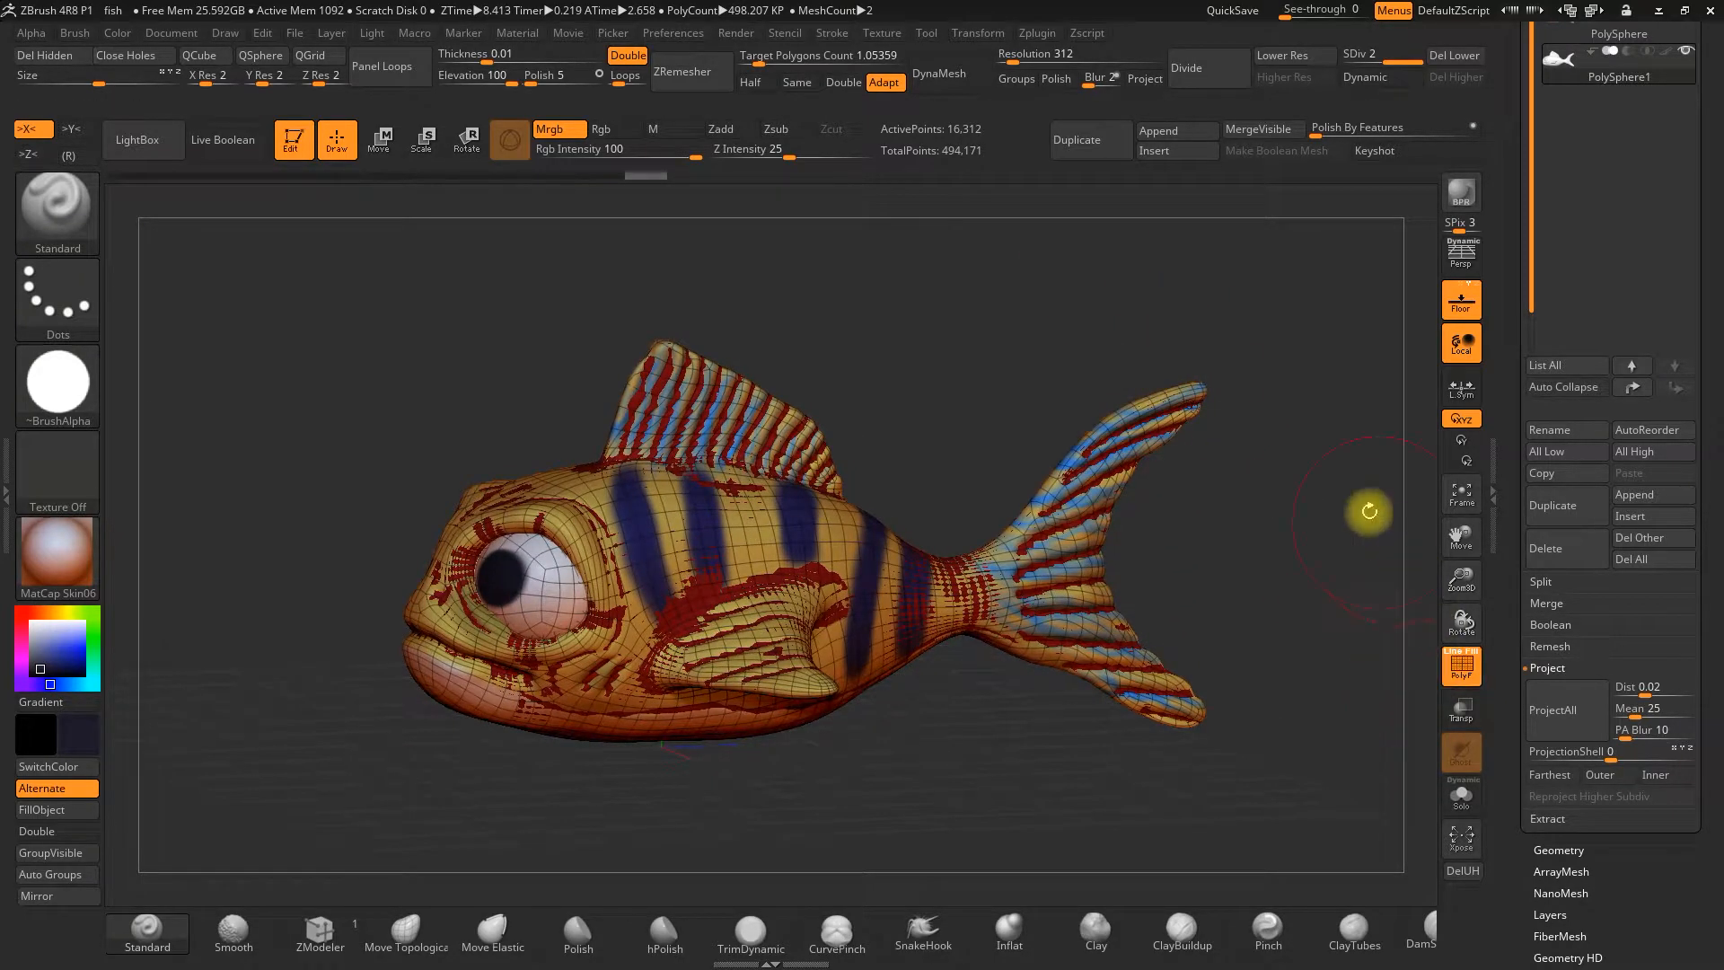
Turn off the PolyFrame, view the original fish without the copy, and reselect PolySphere1
{"action": "left_click", "coordinate": [1460, 664]}
{"action": "left_click_drag", "start_coordinate": [1527, 326], "coordinate": [1508, 404]}
{"action": "left_click", "coordinate": [1681, 197]}
{"action": "left_click", "coordinate": [1616, 167]}
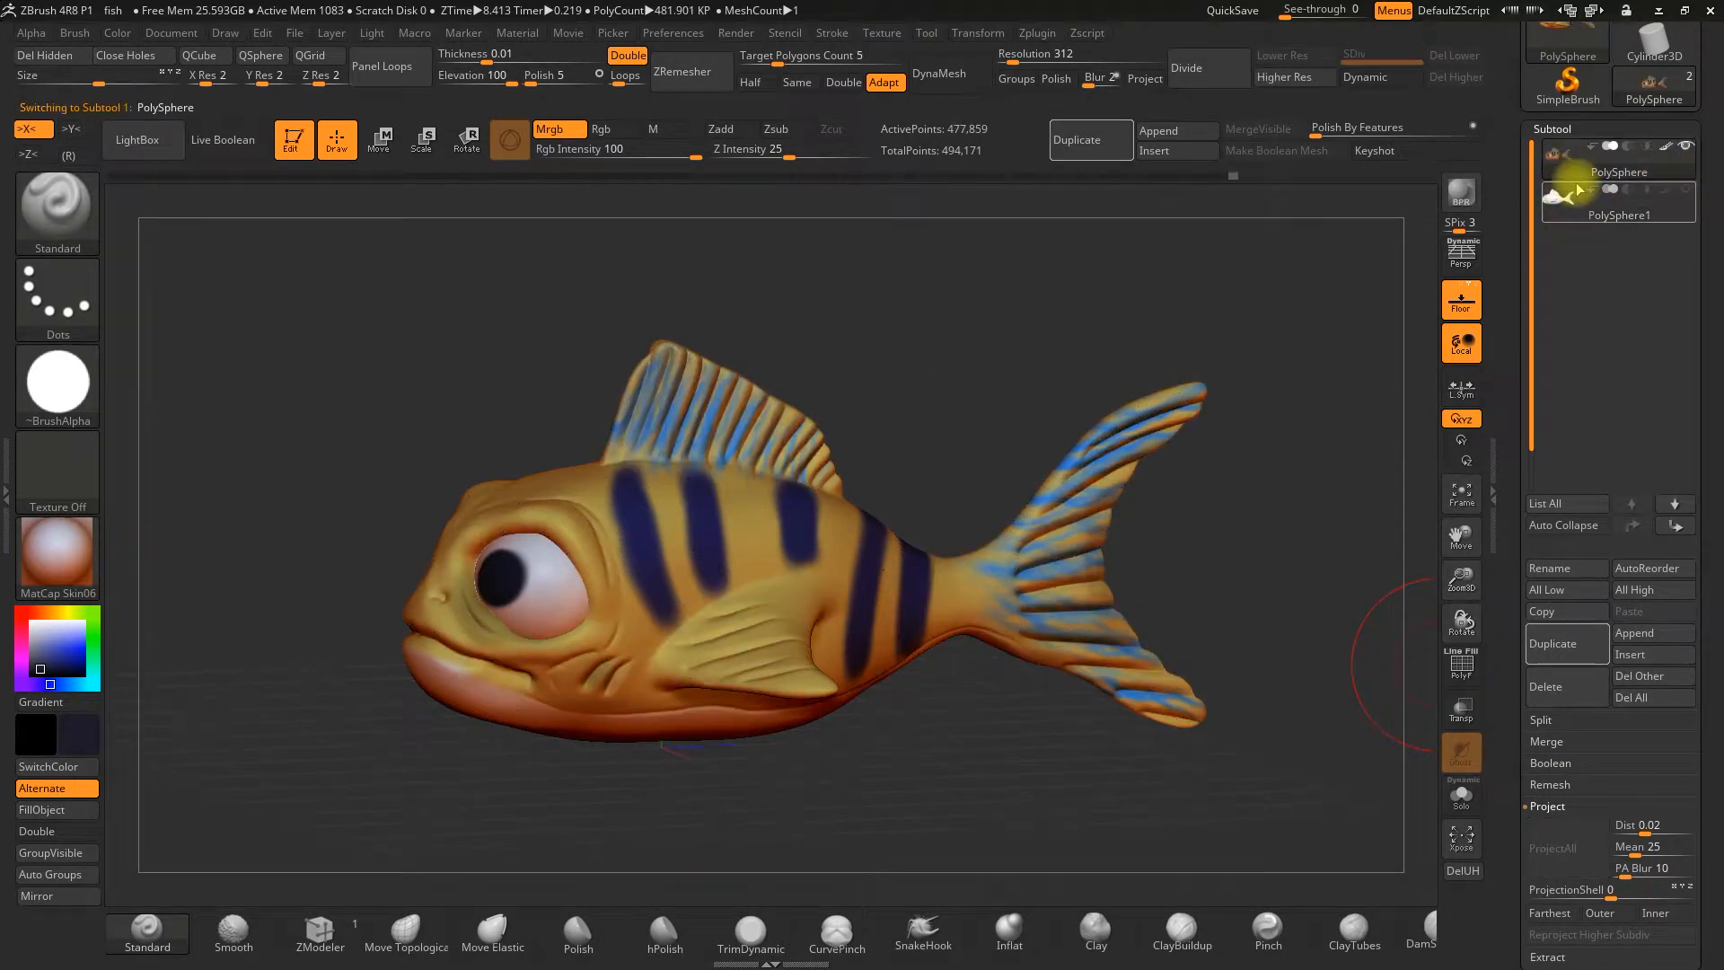
{"action": "left_click", "coordinate": [1566, 197]}
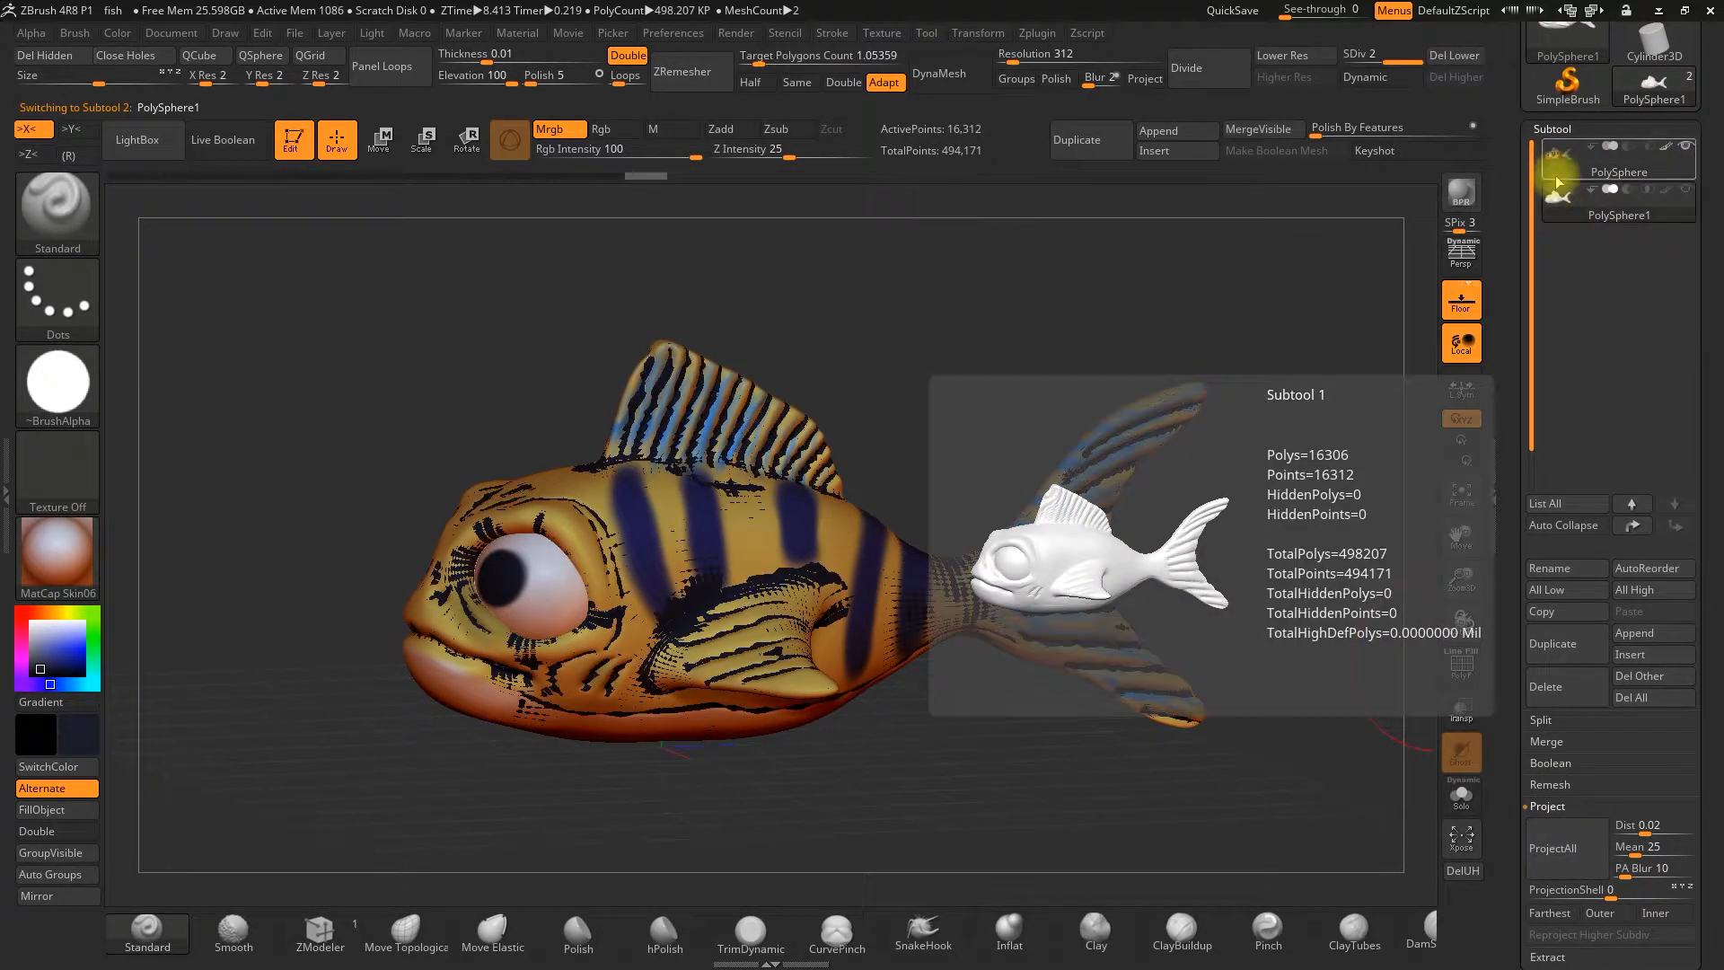
Hide the original fish, check the projected detail on PolySphere1 up close and divide it to subdivision level 3
{"action": "left_click", "coordinate": [1685, 146]}
{"action": "left_click_drag", "start_coordinate": [1031, 319], "coordinate": [765, 500]}
{"action": "left_click_drag", "start_coordinate": [1461, 618], "coordinate": [1277, 392]}
{"action": "left_click_drag", "start_coordinate": [1458, 577], "coordinate": [1436, 323]}
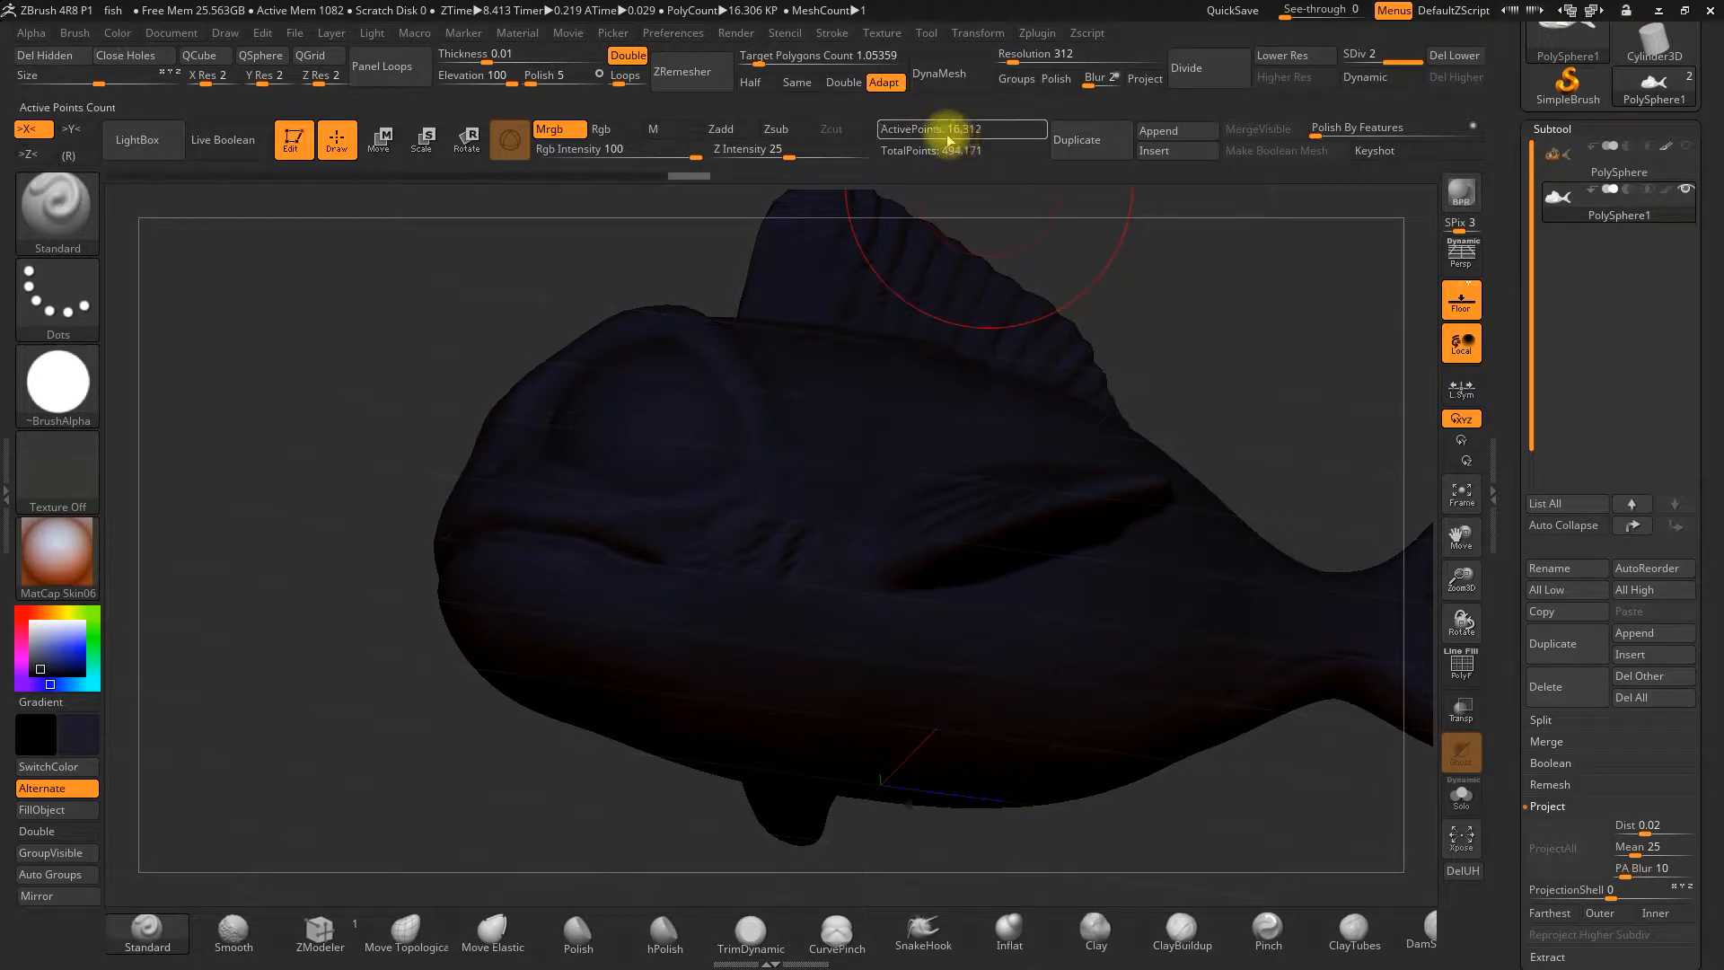
{"action": "left_click", "coordinate": [1221, 78]}
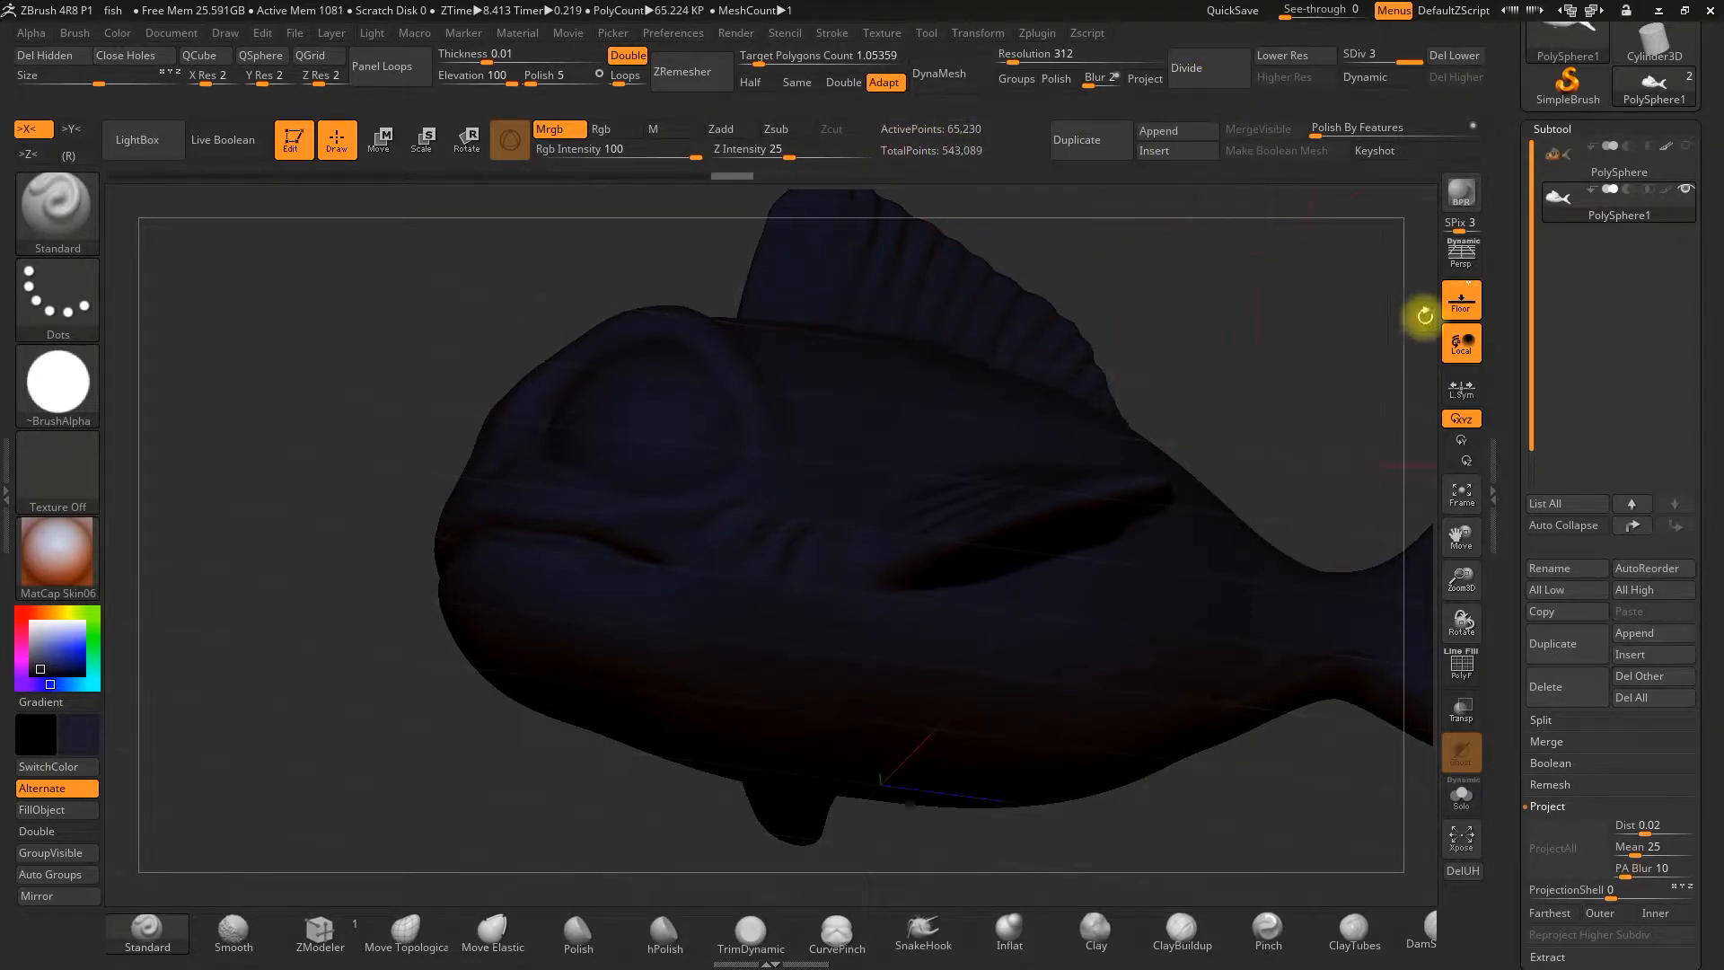
Show the original fish and project its details onto the copy at subdivision level 3
{"action": "left_click", "coordinate": [1684, 148]}
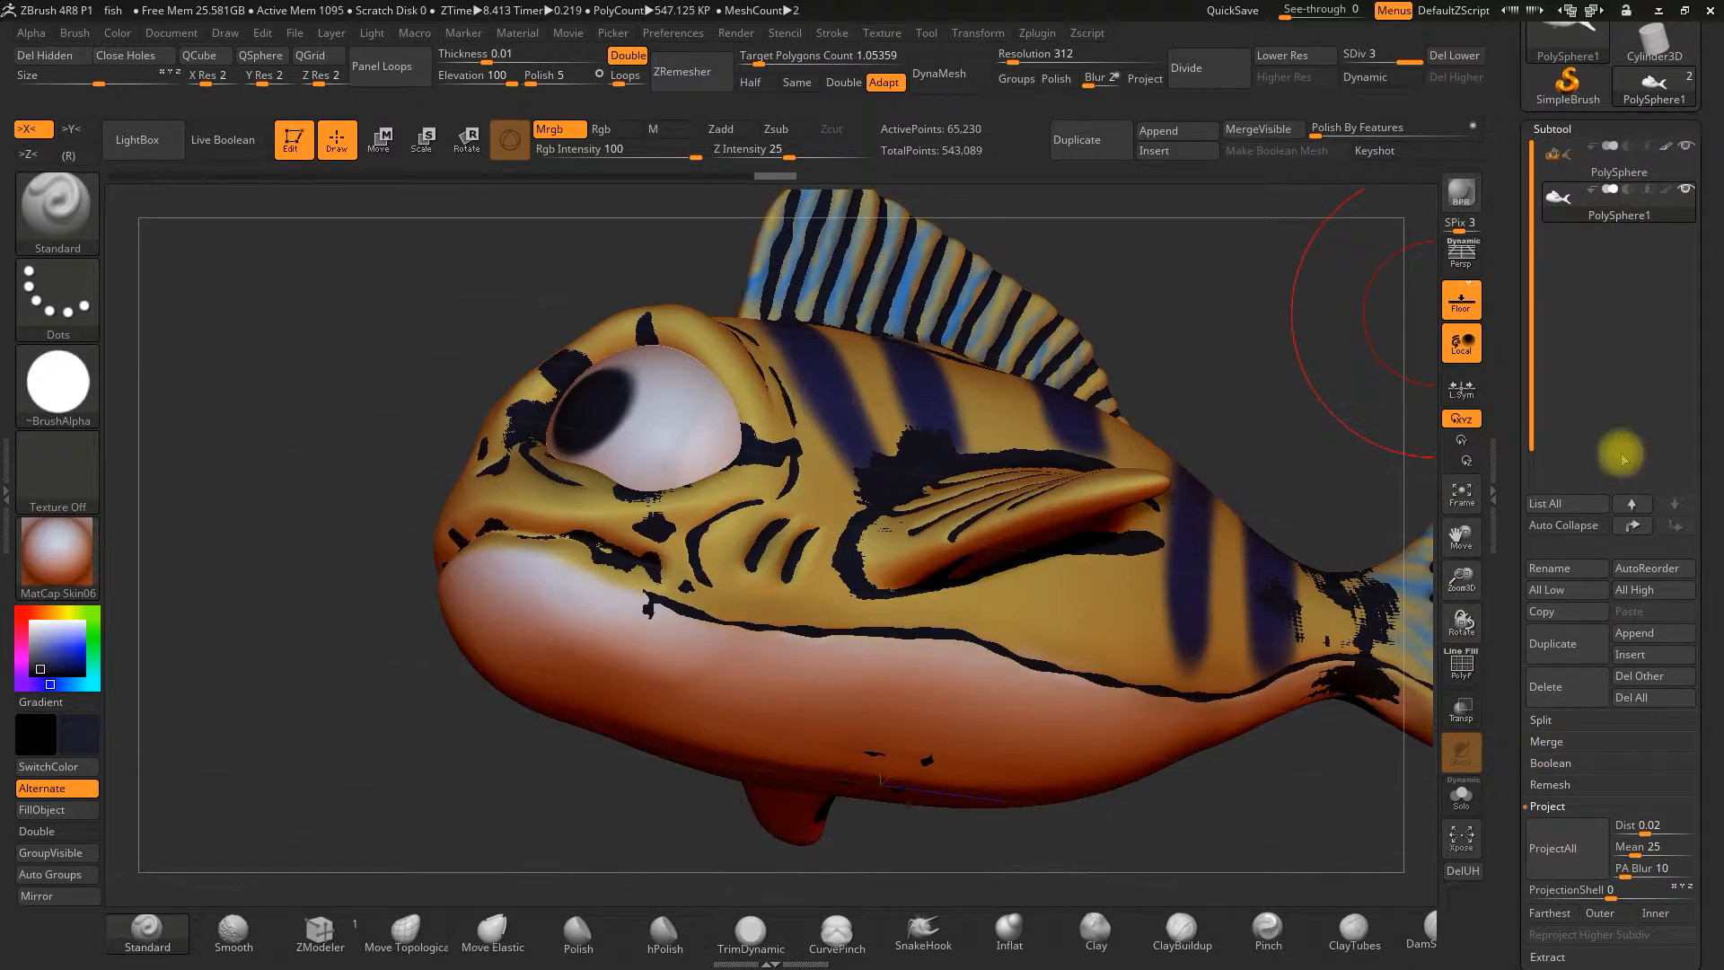
{"action": "left_click", "coordinate": [1546, 847]}
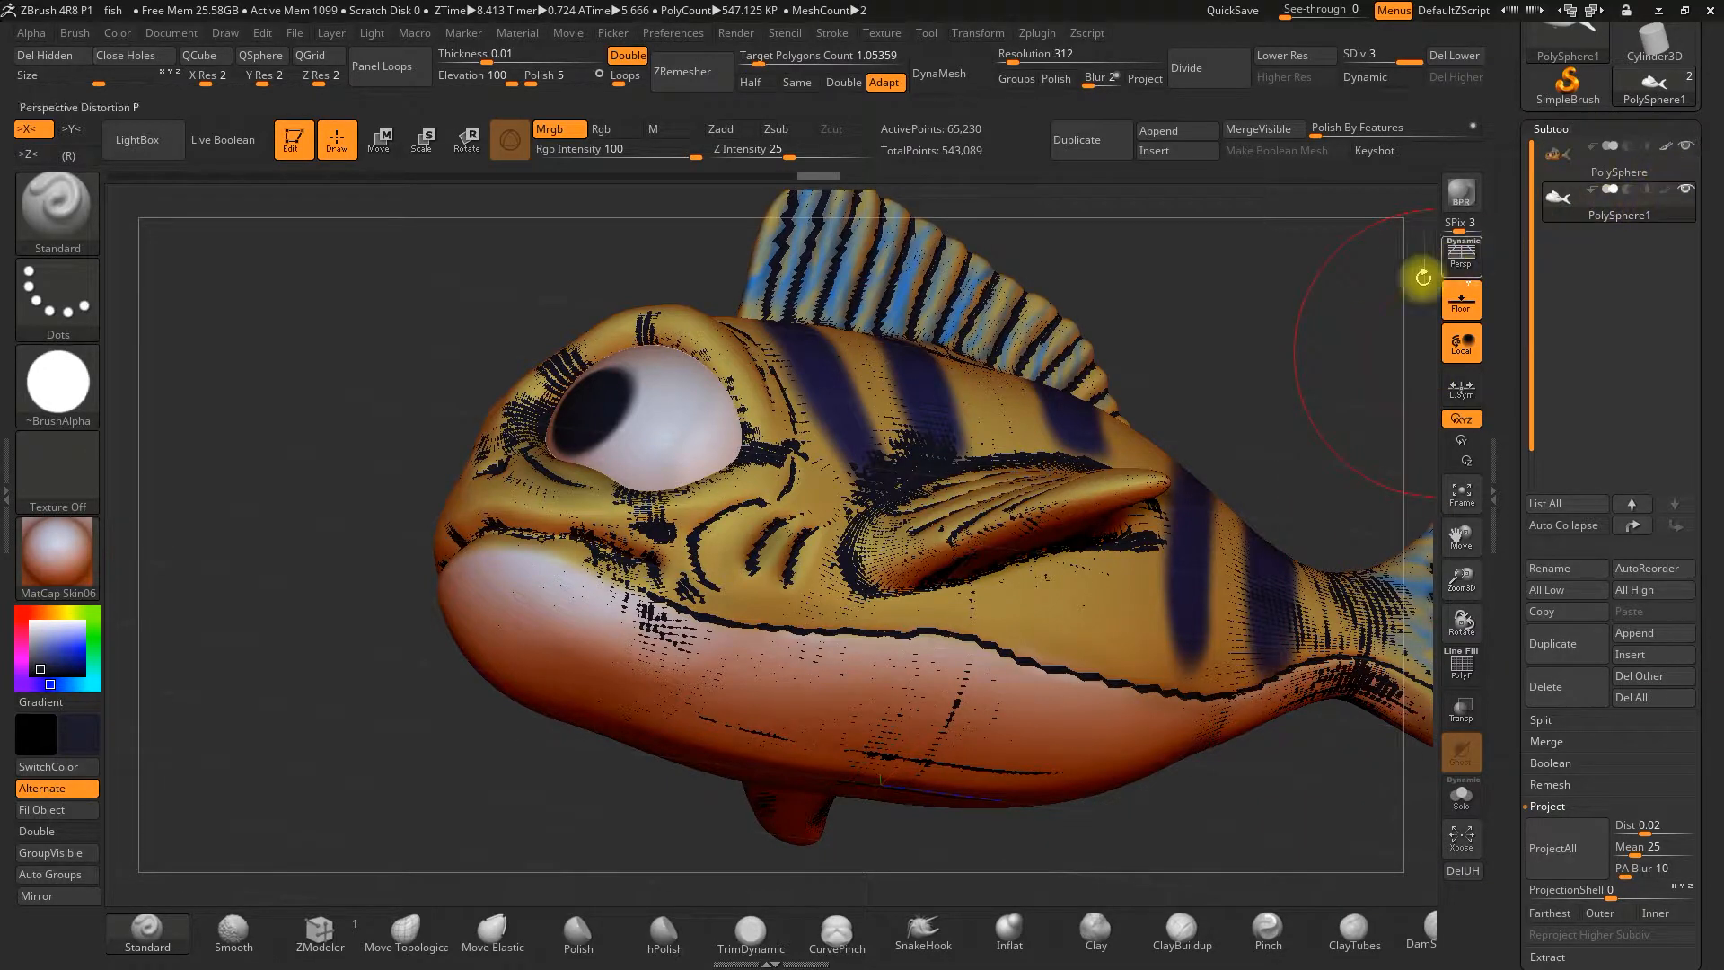
{"action": "left_click_drag", "start_coordinate": [1324, 339], "coordinate": [1051, 368]}
{"action": "left_click_drag", "start_coordinate": [1461, 572], "coordinate": [1421, 512]}
{"action": "left_click_drag", "start_coordinate": [914, 296], "coordinate": [896, 375], "text": "alt"}
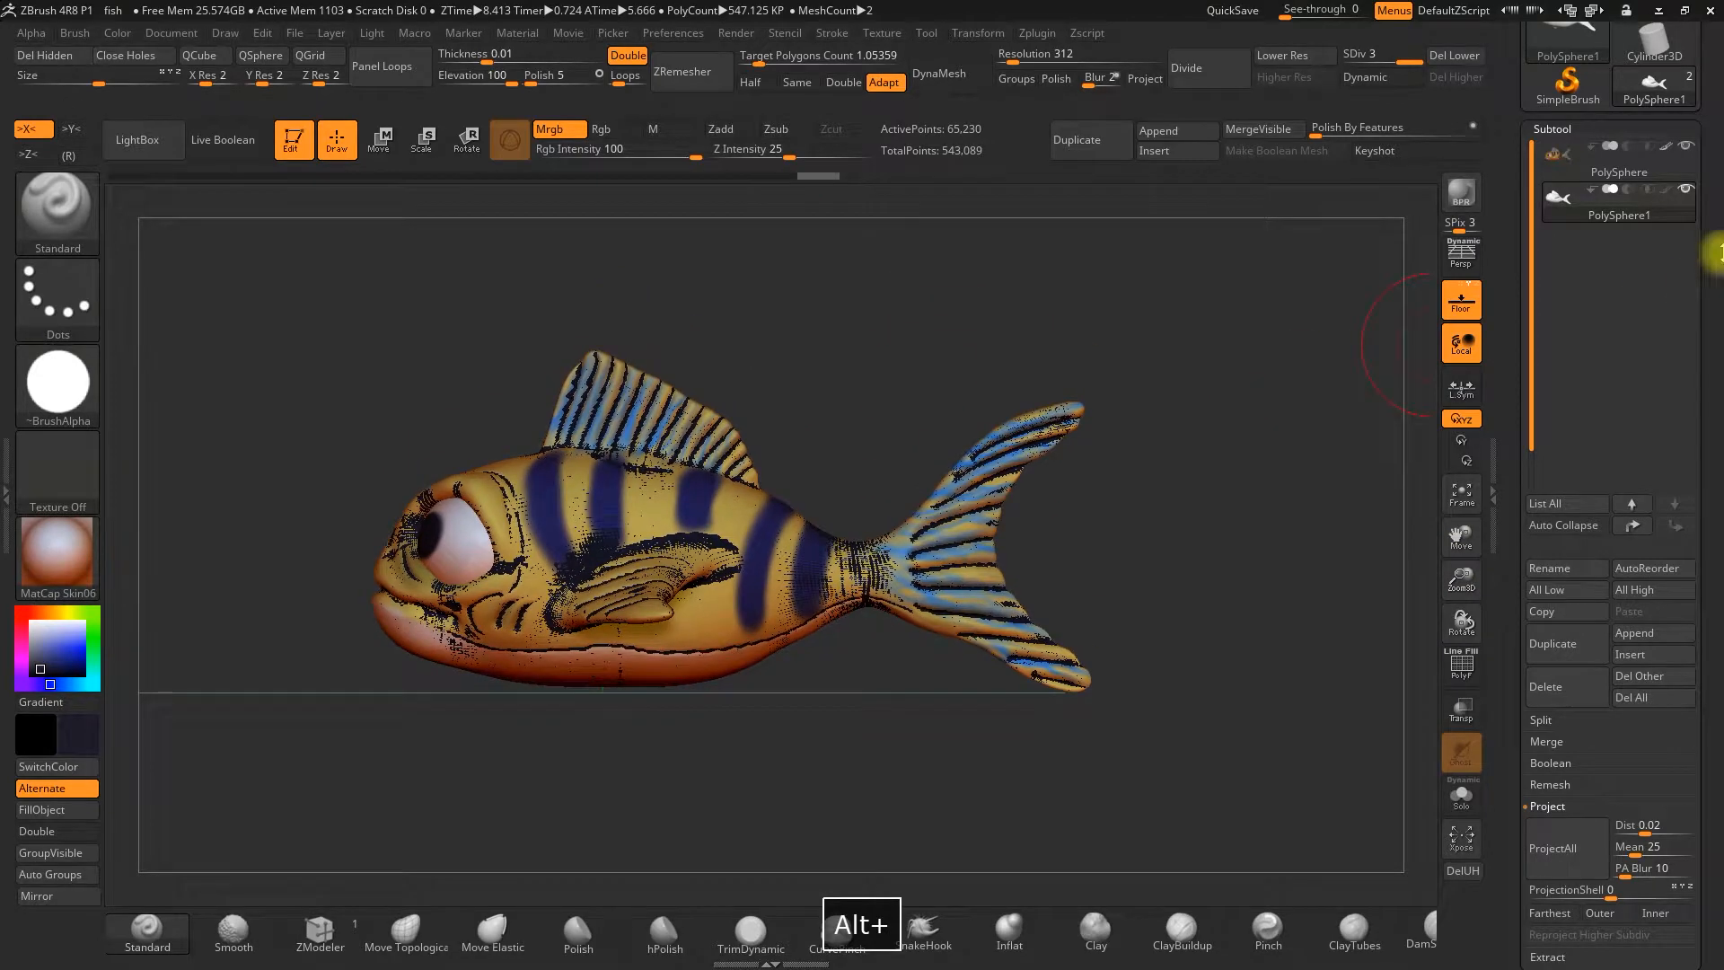
Hide the original fish and fill the PolySphere1 copy with white
{"action": "left_click_drag", "start_coordinate": [952, 305], "coordinate": [1176, 314]}
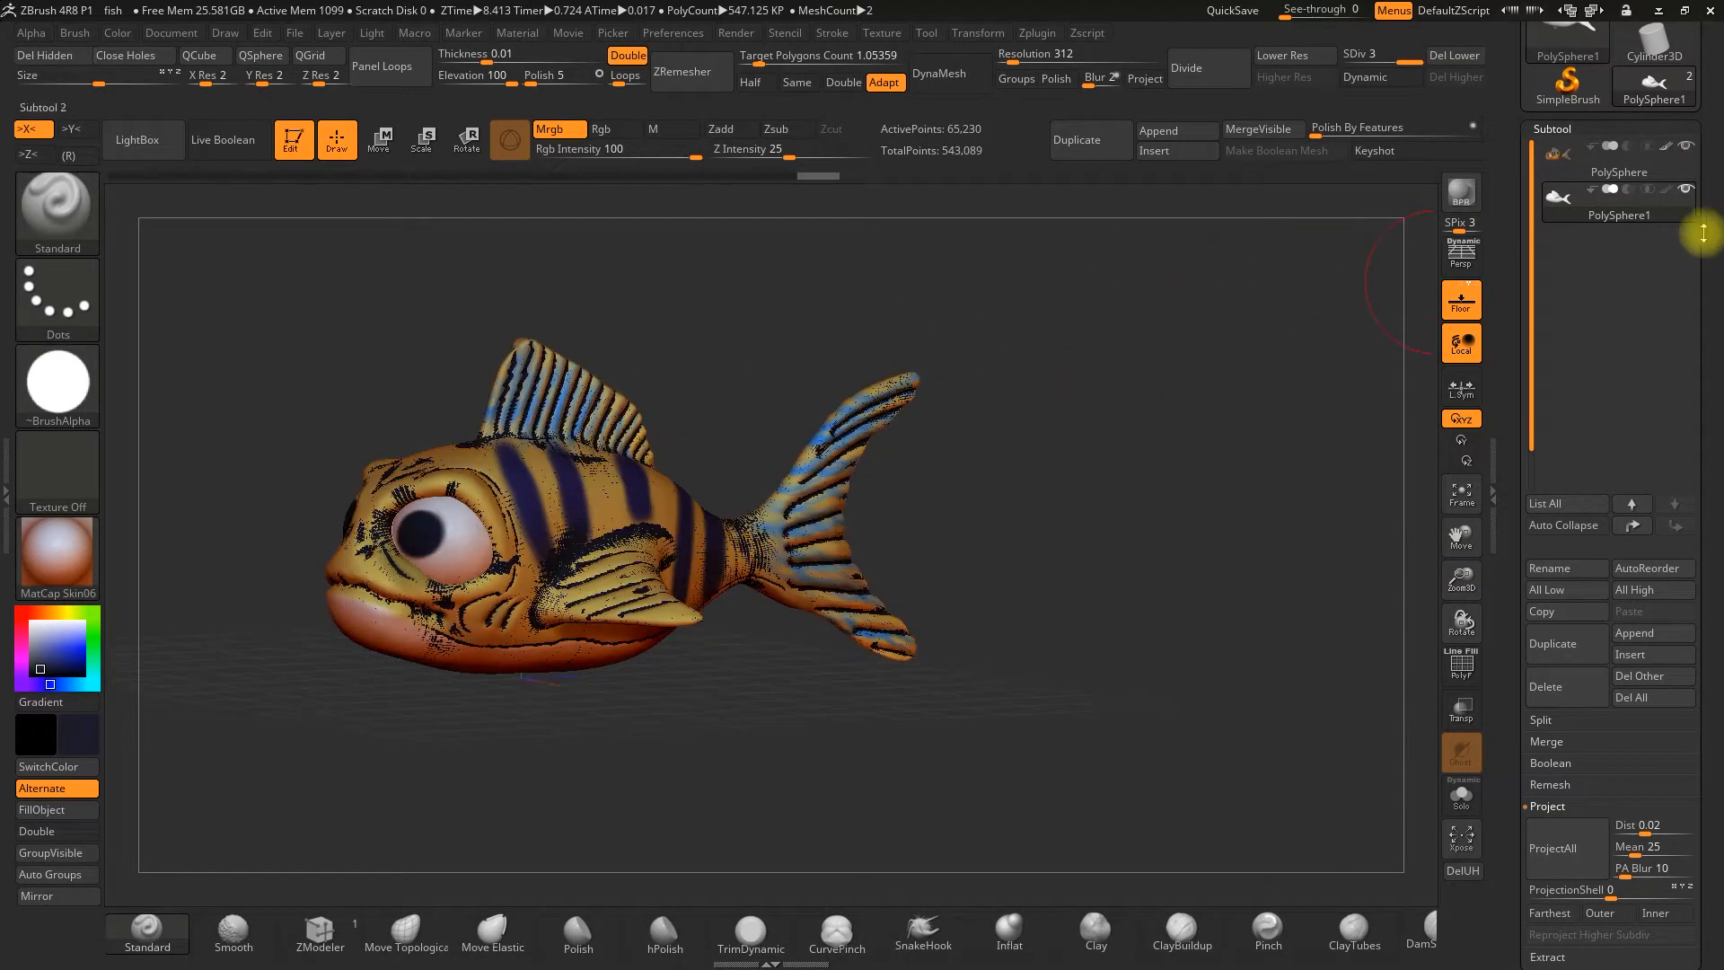
{"action": "left_click", "coordinate": [1685, 147]}
{"action": "left_click_drag", "start_coordinate": [1226, 480], "coordinate": [1262, 526]}
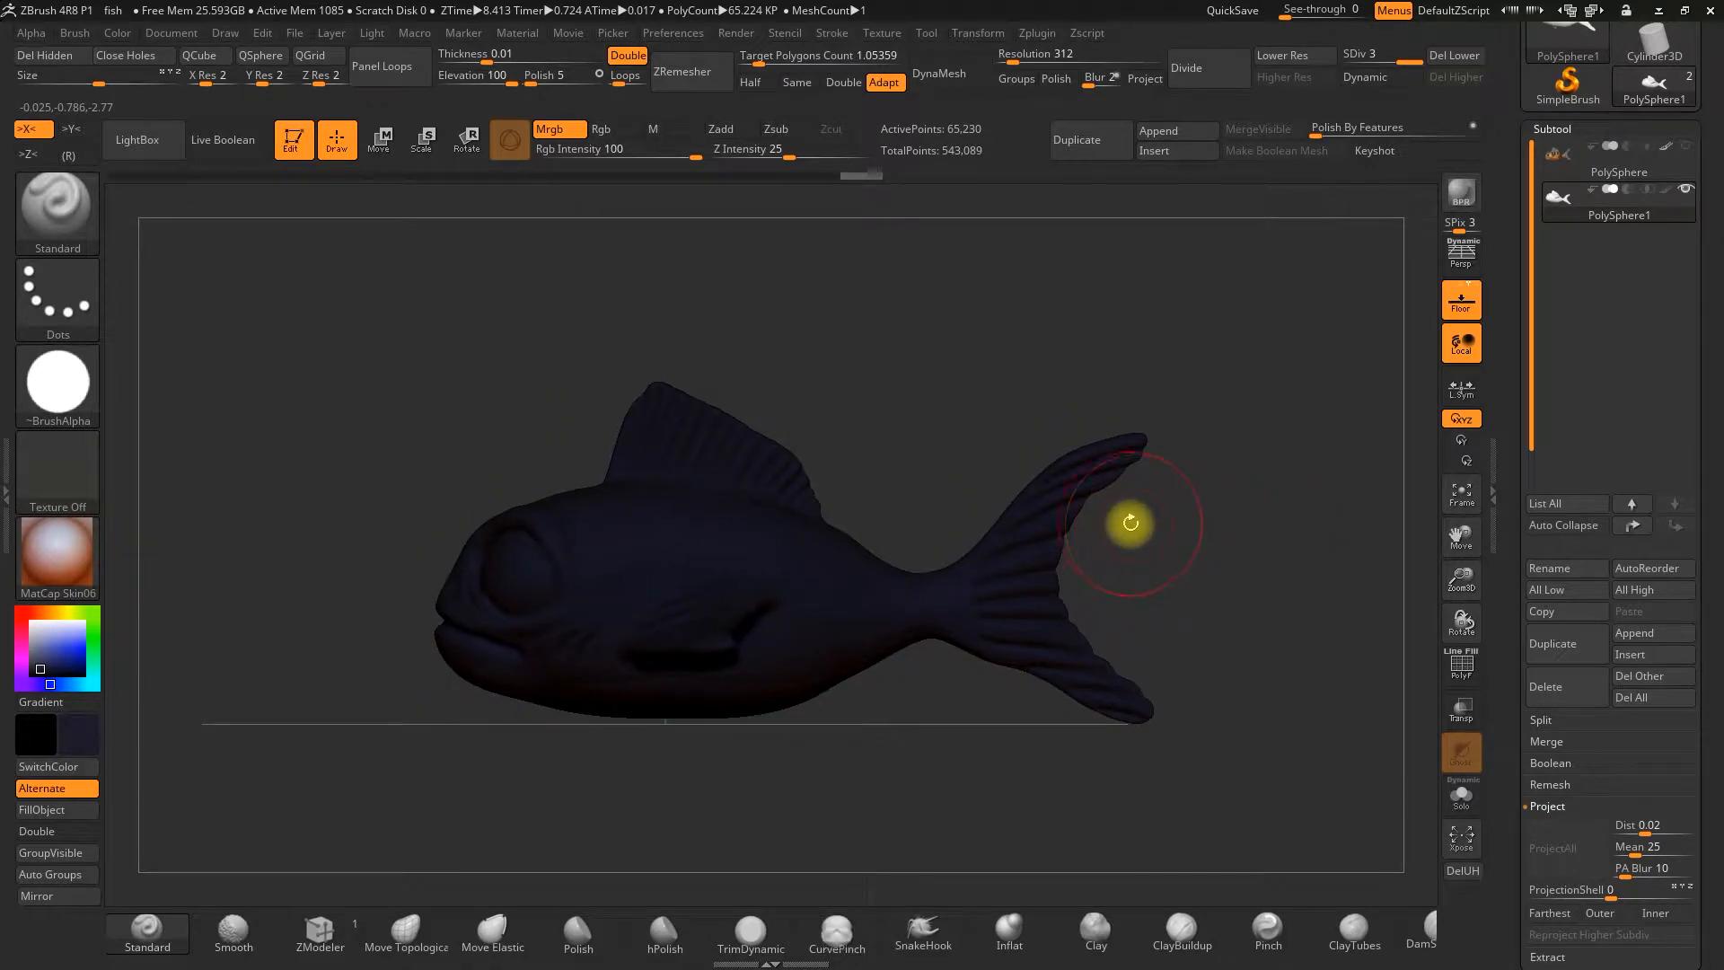
{"action": "left_click_drag", "start_coordinate": [1512, 634], "coordinate": [1510, 460]}
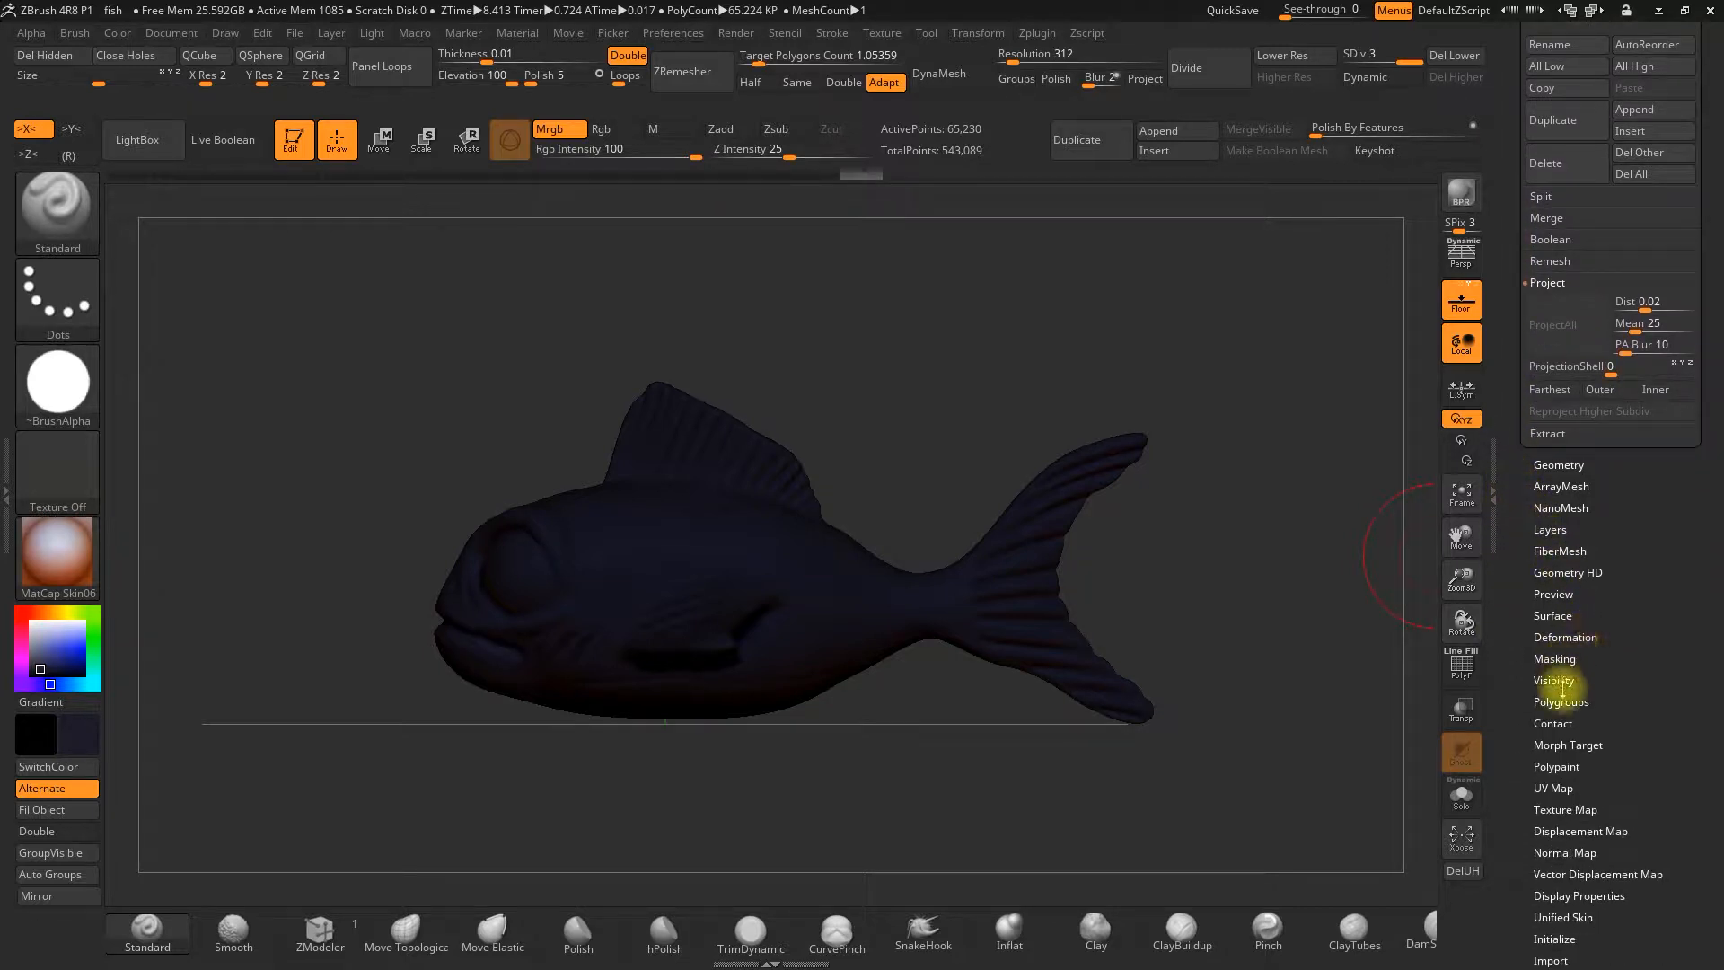
{"action": "left_click", "coordinate": [1554, 811]}
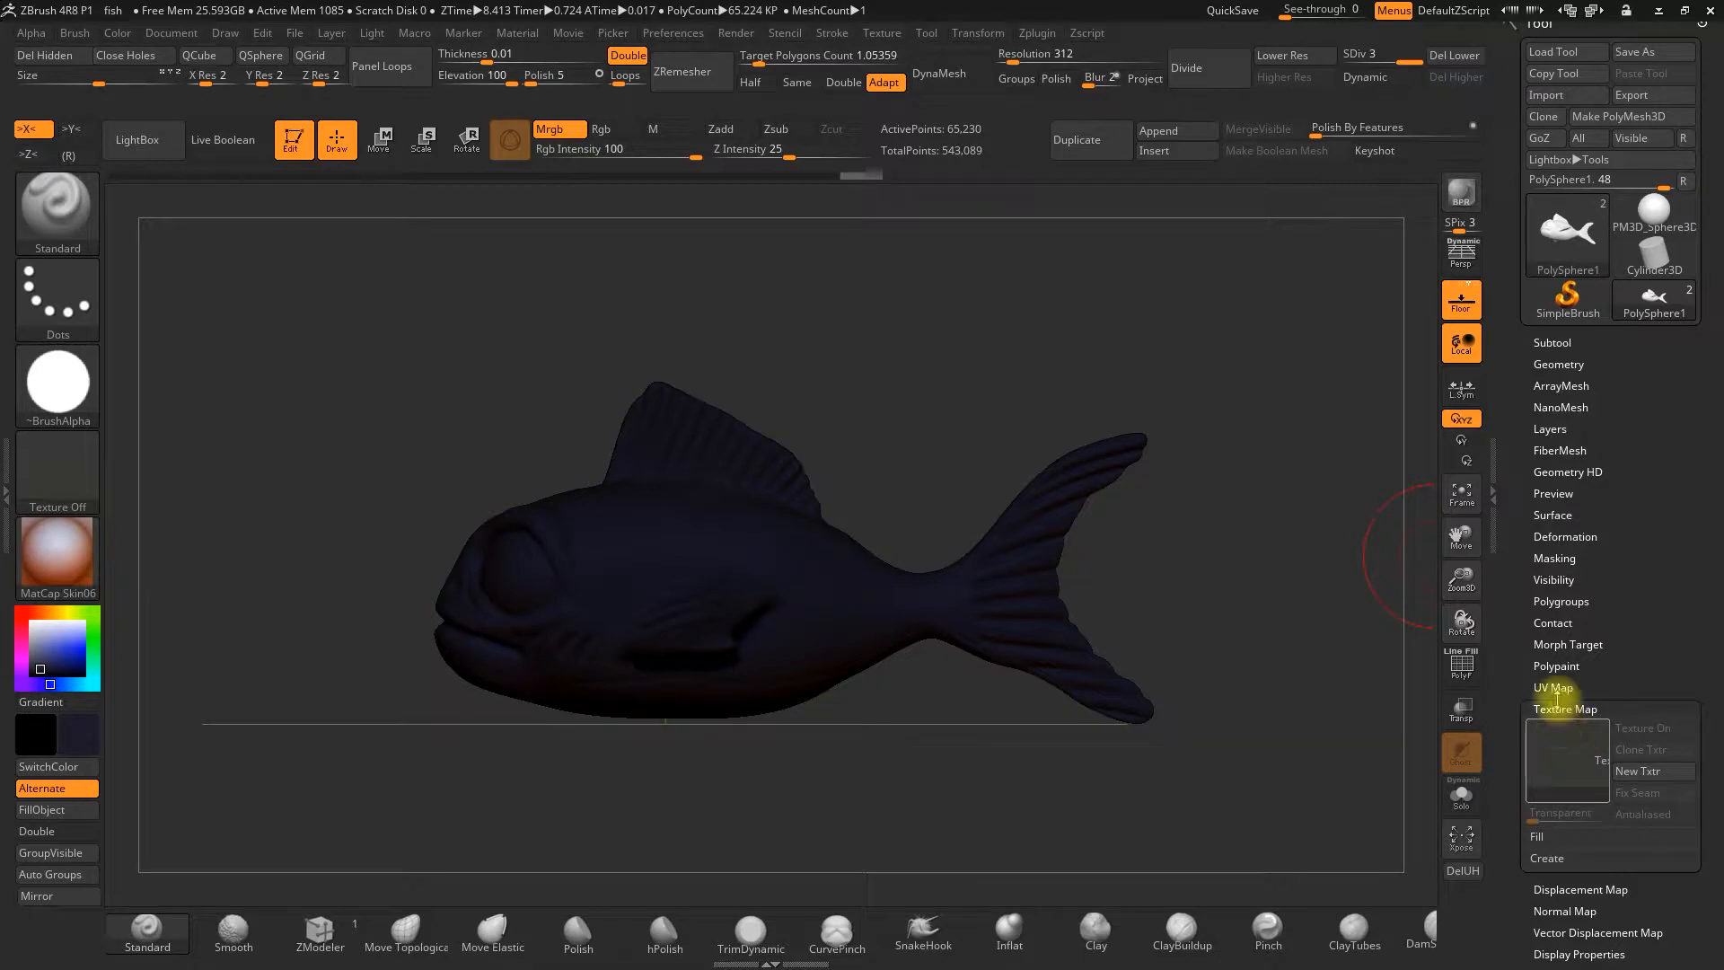
{"action": "left_click_drag", "start_coordinate": [78, 736], "coordinate": [41, 575]}
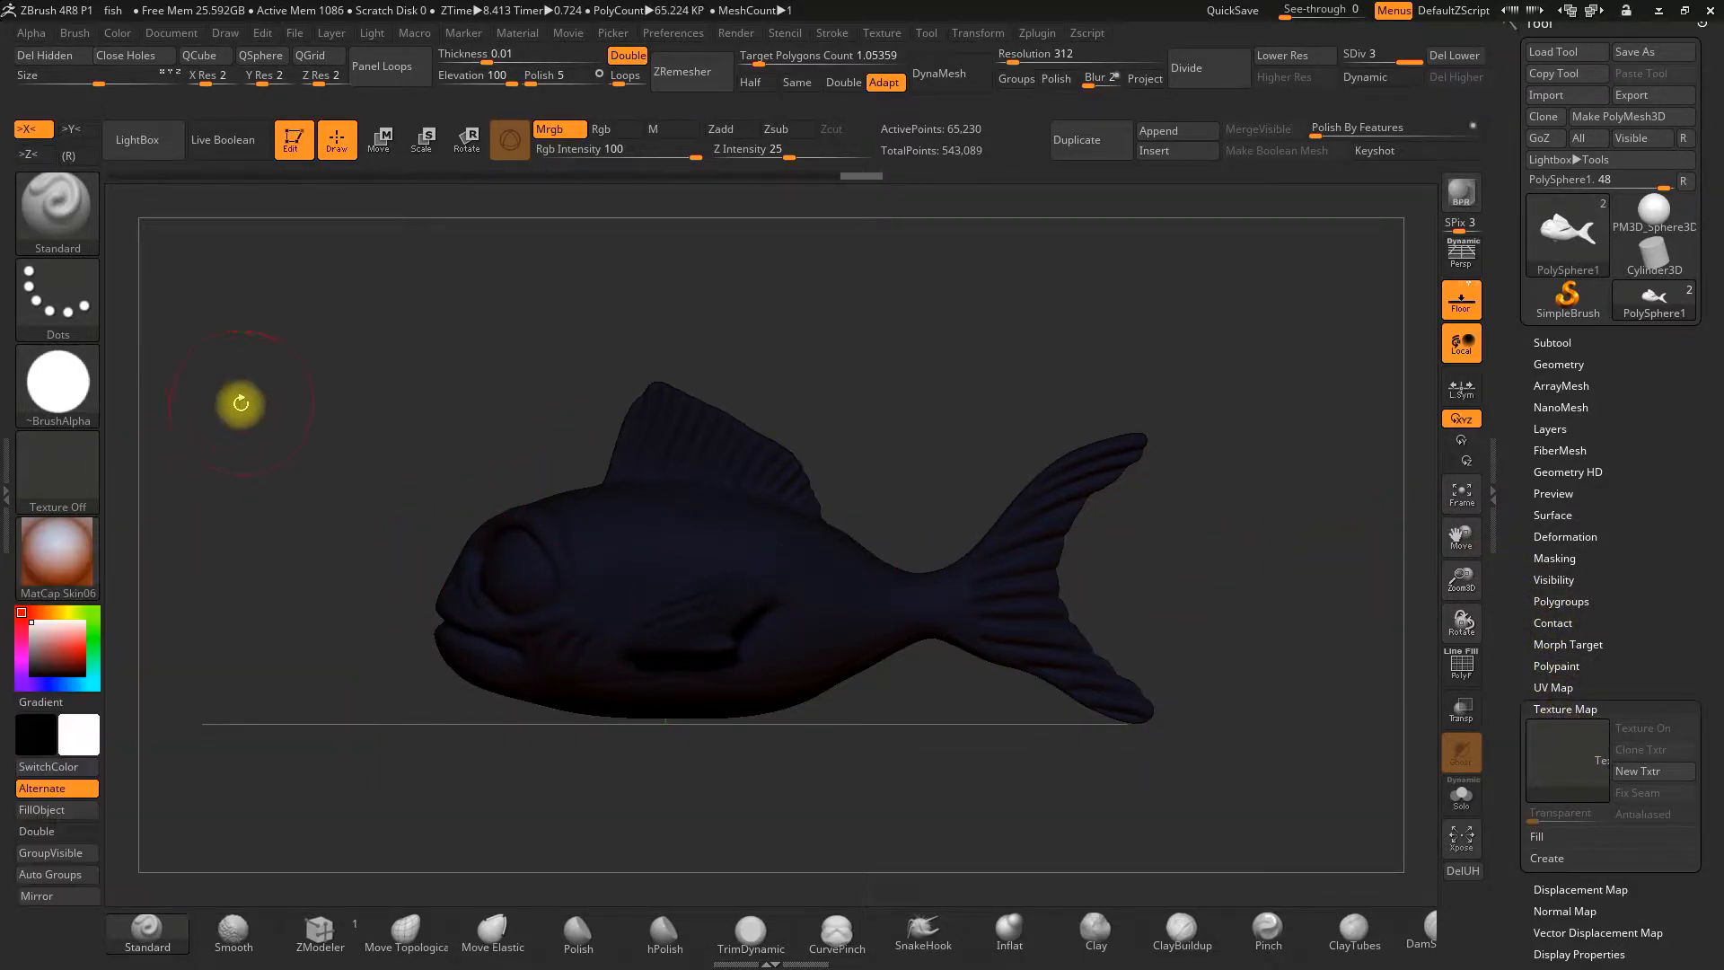
{"action": "left_click", "coordinate": [74, 807]}
{"action": "left_click_drag", "start_coordinate": [333, 475], "coordinate": [982, 400]}
Show the original fish and project its details and colour onto the white-filled copy at subdivision level 3
{"action": "left_click", "coordinate": [1552, 342]}
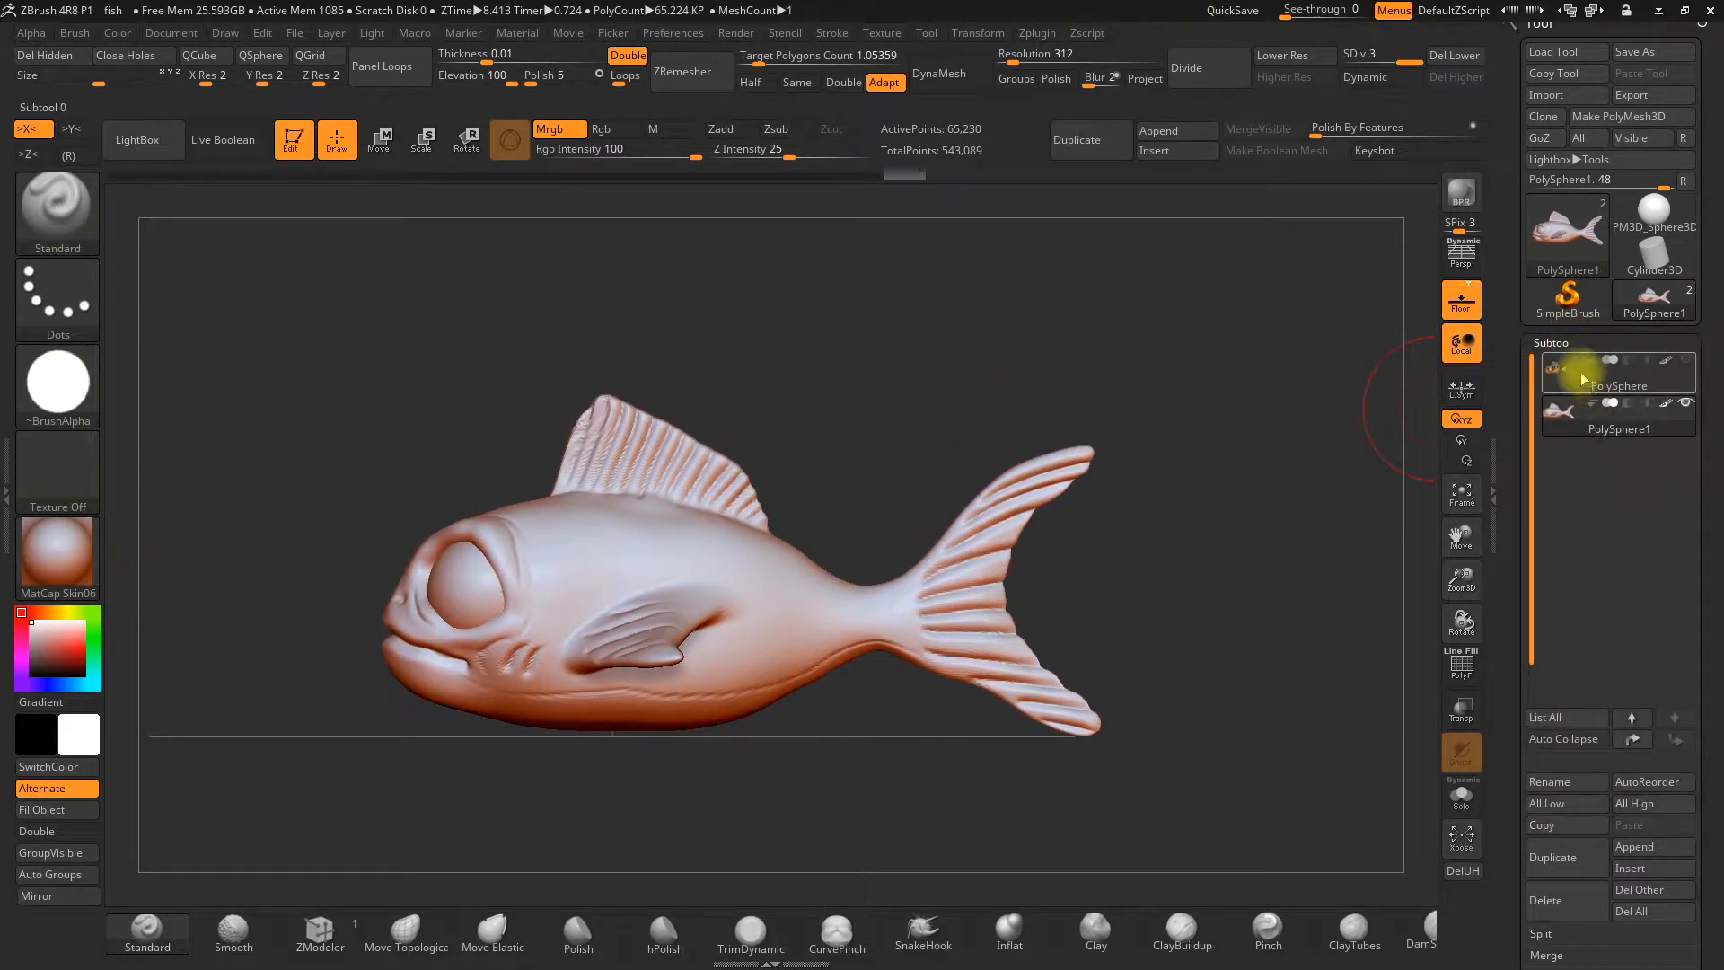
{"action": "left_click", "coordinate": [1685, 360]}
{"action": "left_click_drag", "start_coordinate": [1520, 632], "coordinate": [1535, 289]}
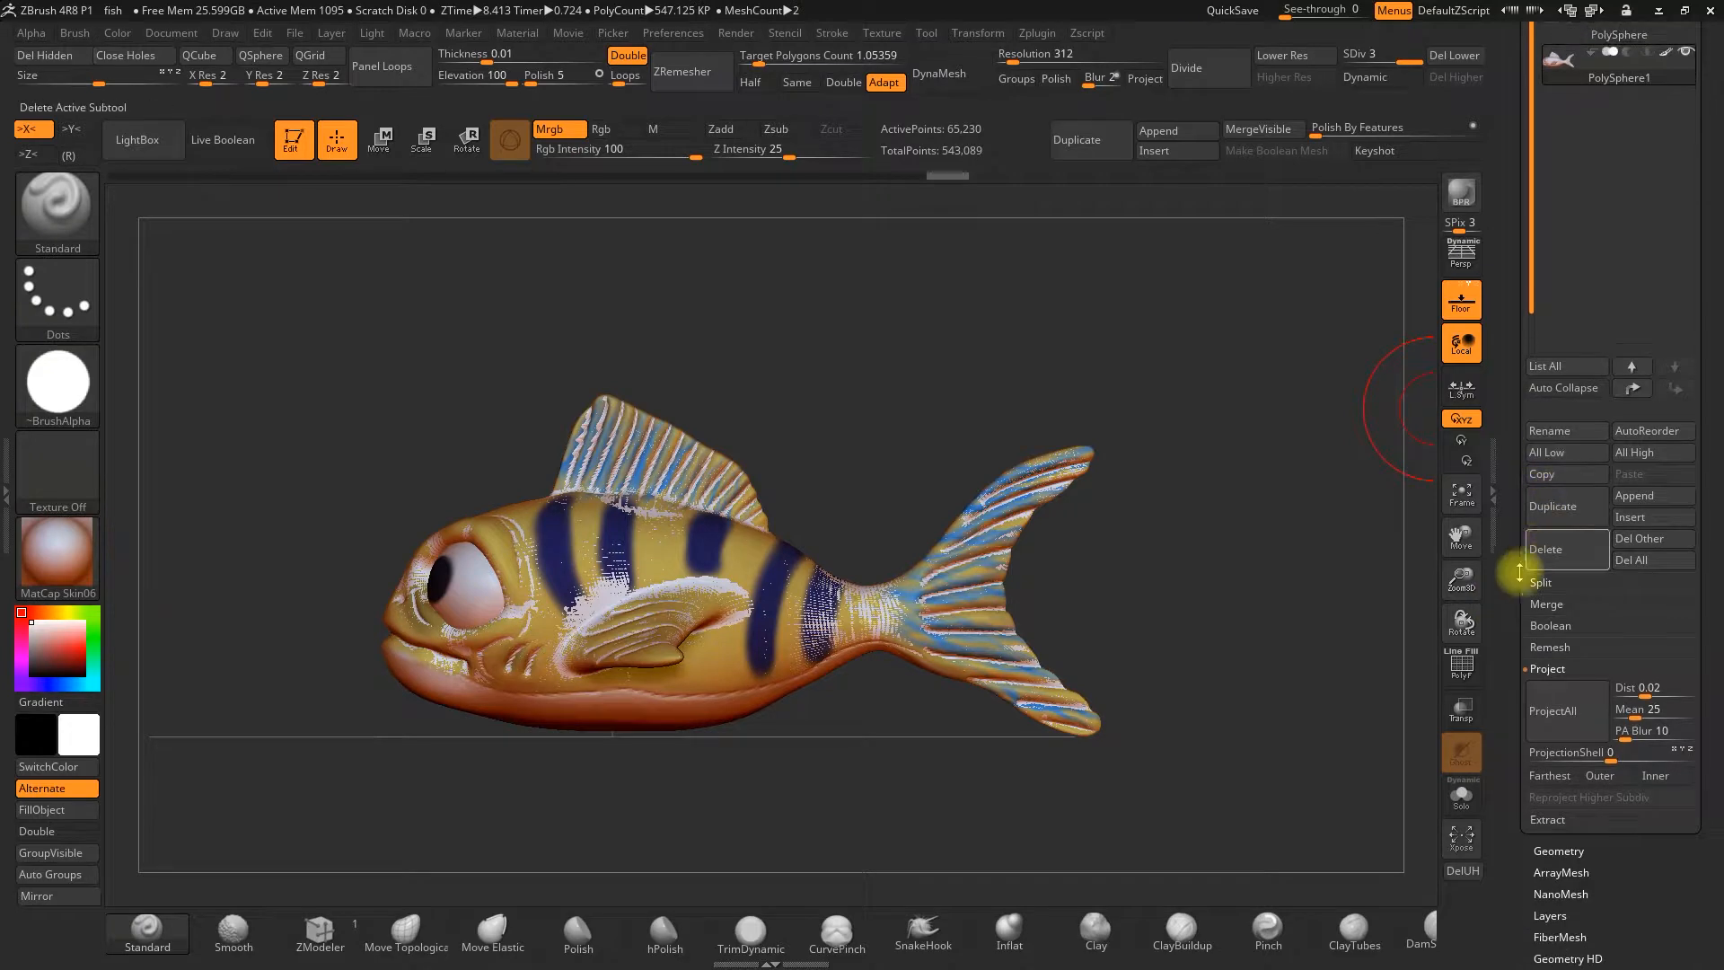
{"action": "left_click", "coordinate": [1565, 724]}
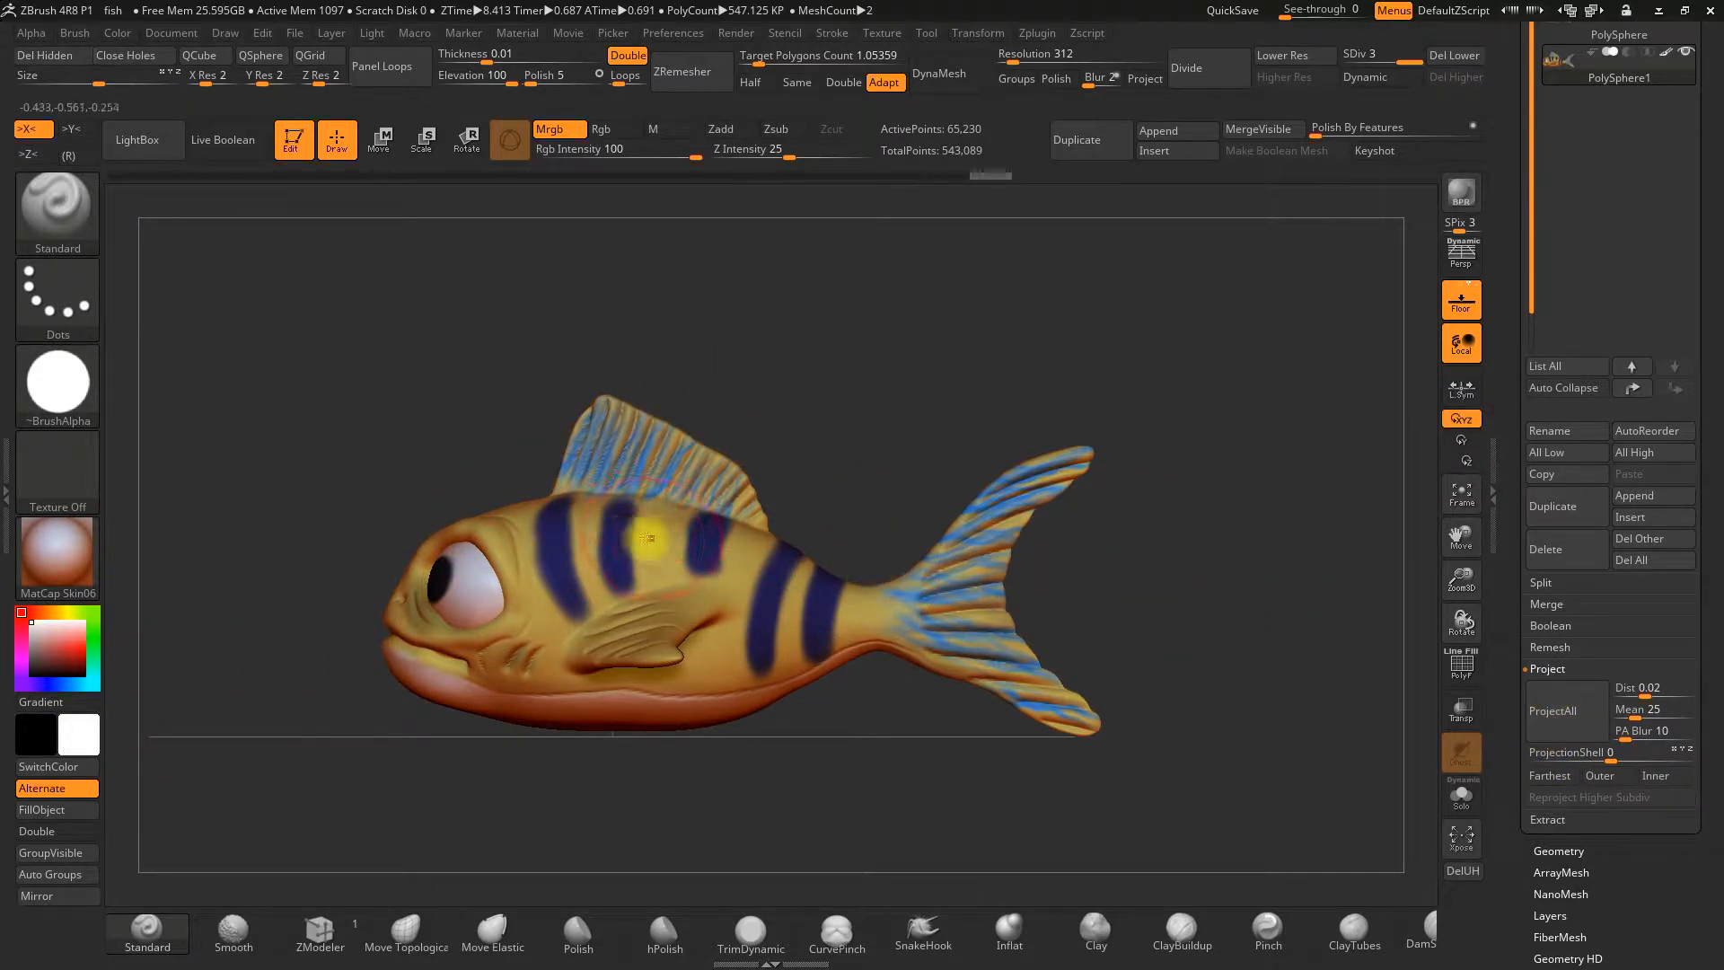
Hide the original fish, check the projected colour on PolySphere1 and divide it to subdivision level 4
{"action": "left_click_drag", "start_coordinate": [1512, 518], "coordinate": [1497, 667]}
{"action": "left_click", "coordinate": [1689, 290]}
{"action": "left_click_drag", "start_coordinate": [1185, 381], "coordinate": [637, 469]}
{"action": "left_click_drag", "start_coordinate": [808, 434], "coordinate": [1068, 460]}
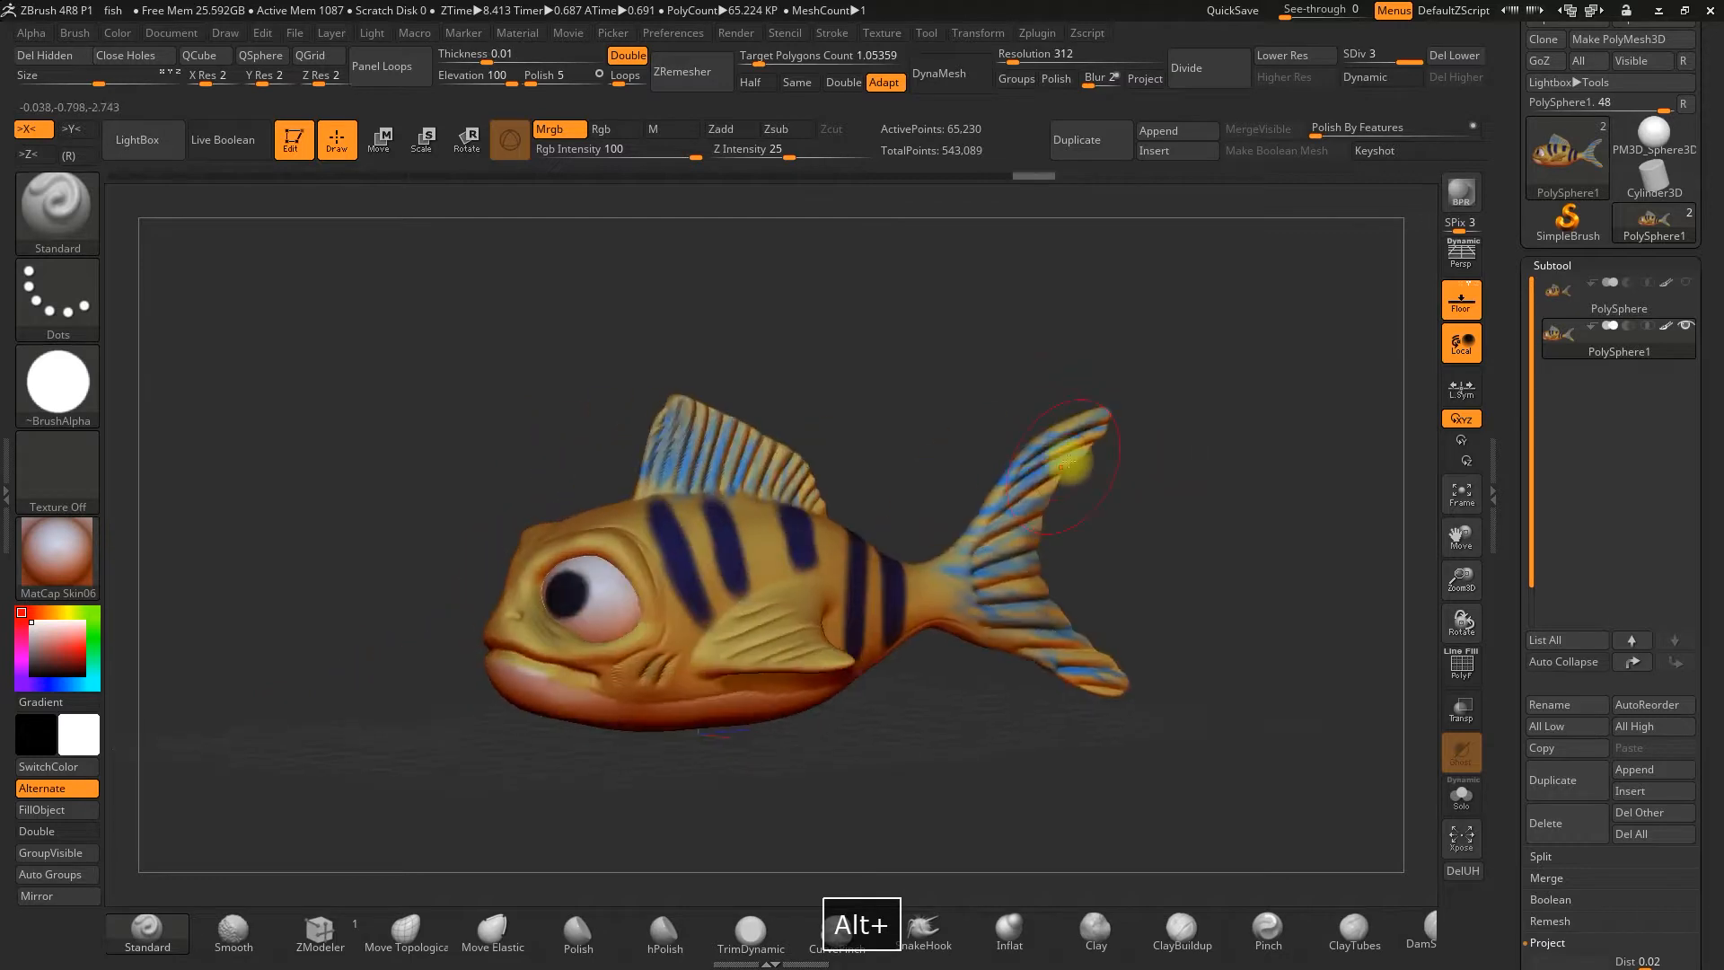
{"action": "left_click", "coordinate": [1210, 72]}
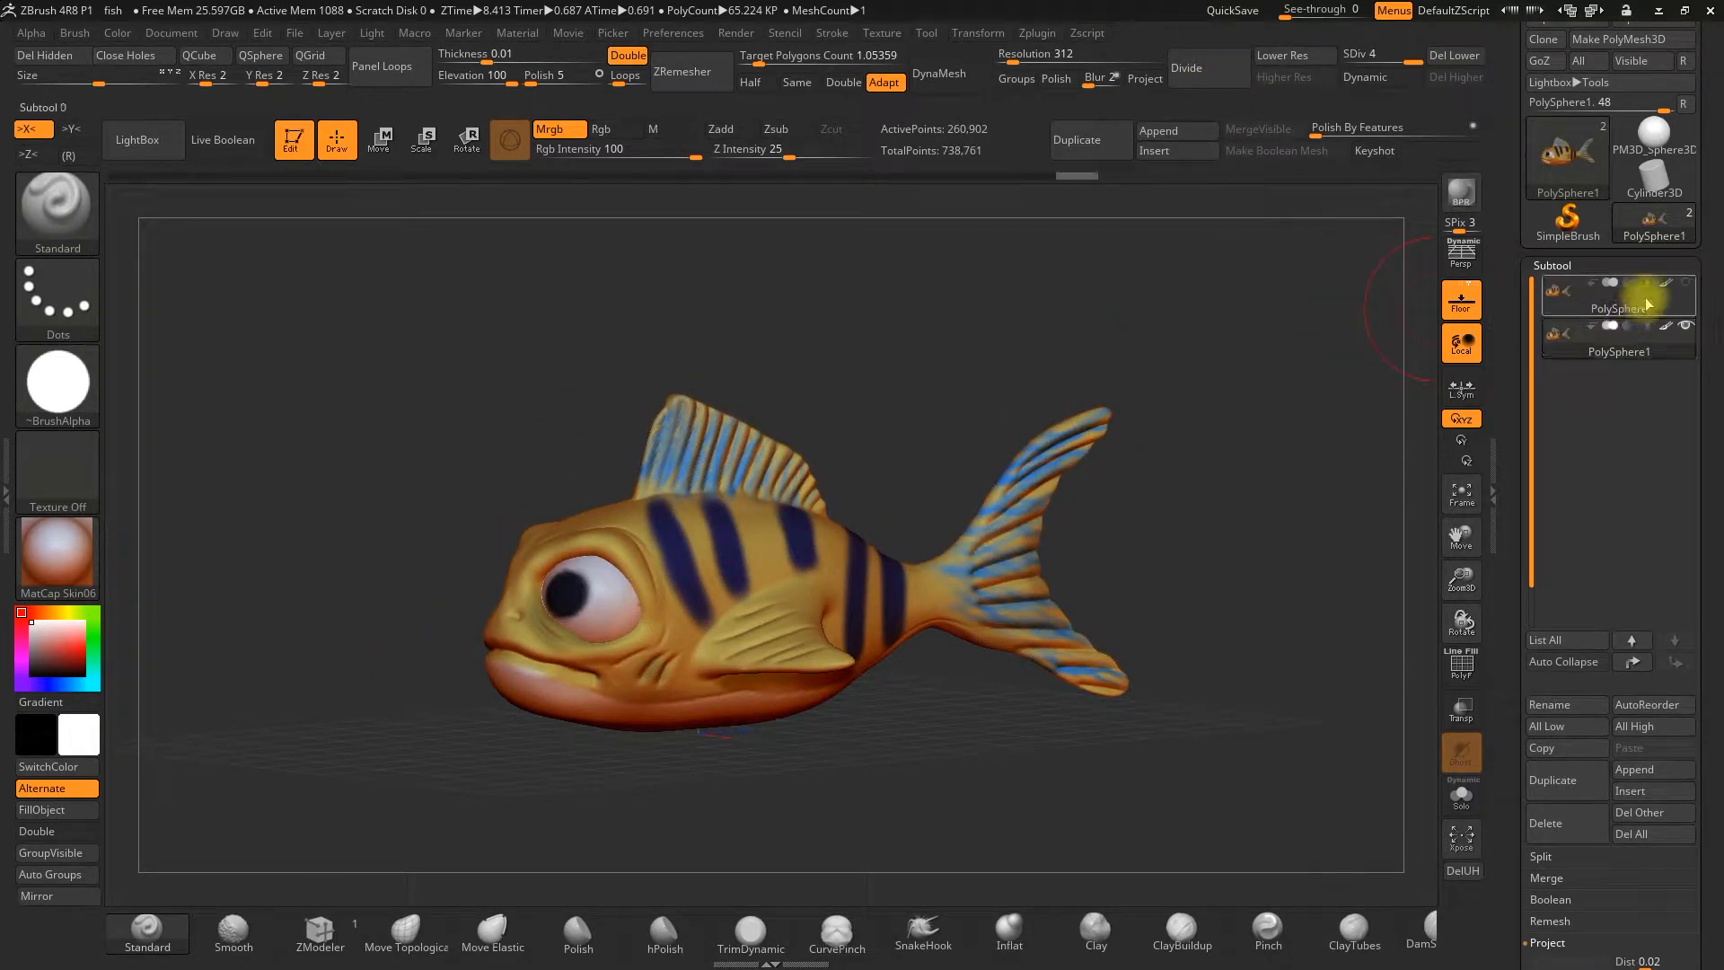
Show the original fish and project its details onto the copy at subdivision level 4
{"action": "left_click", "coordinate": [1682, 290]}
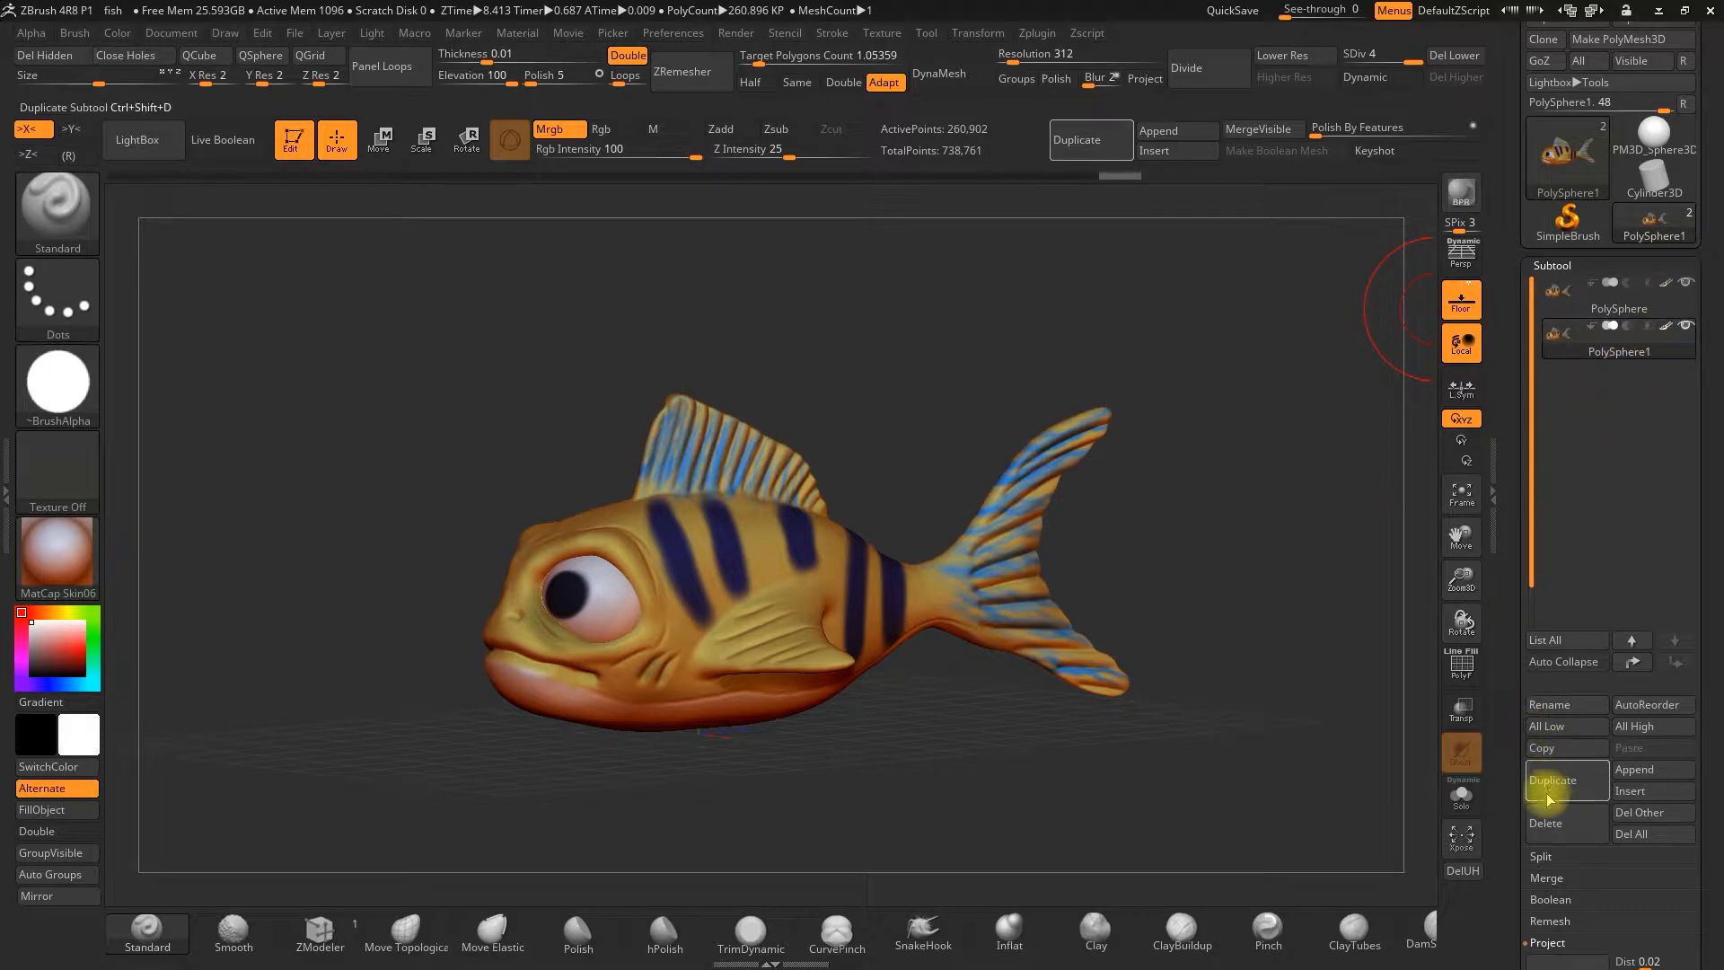
{"action": "left_click", "coordinate": [1540, 942]}
{"action": "left_click", "coordinate": [1533, 902]}
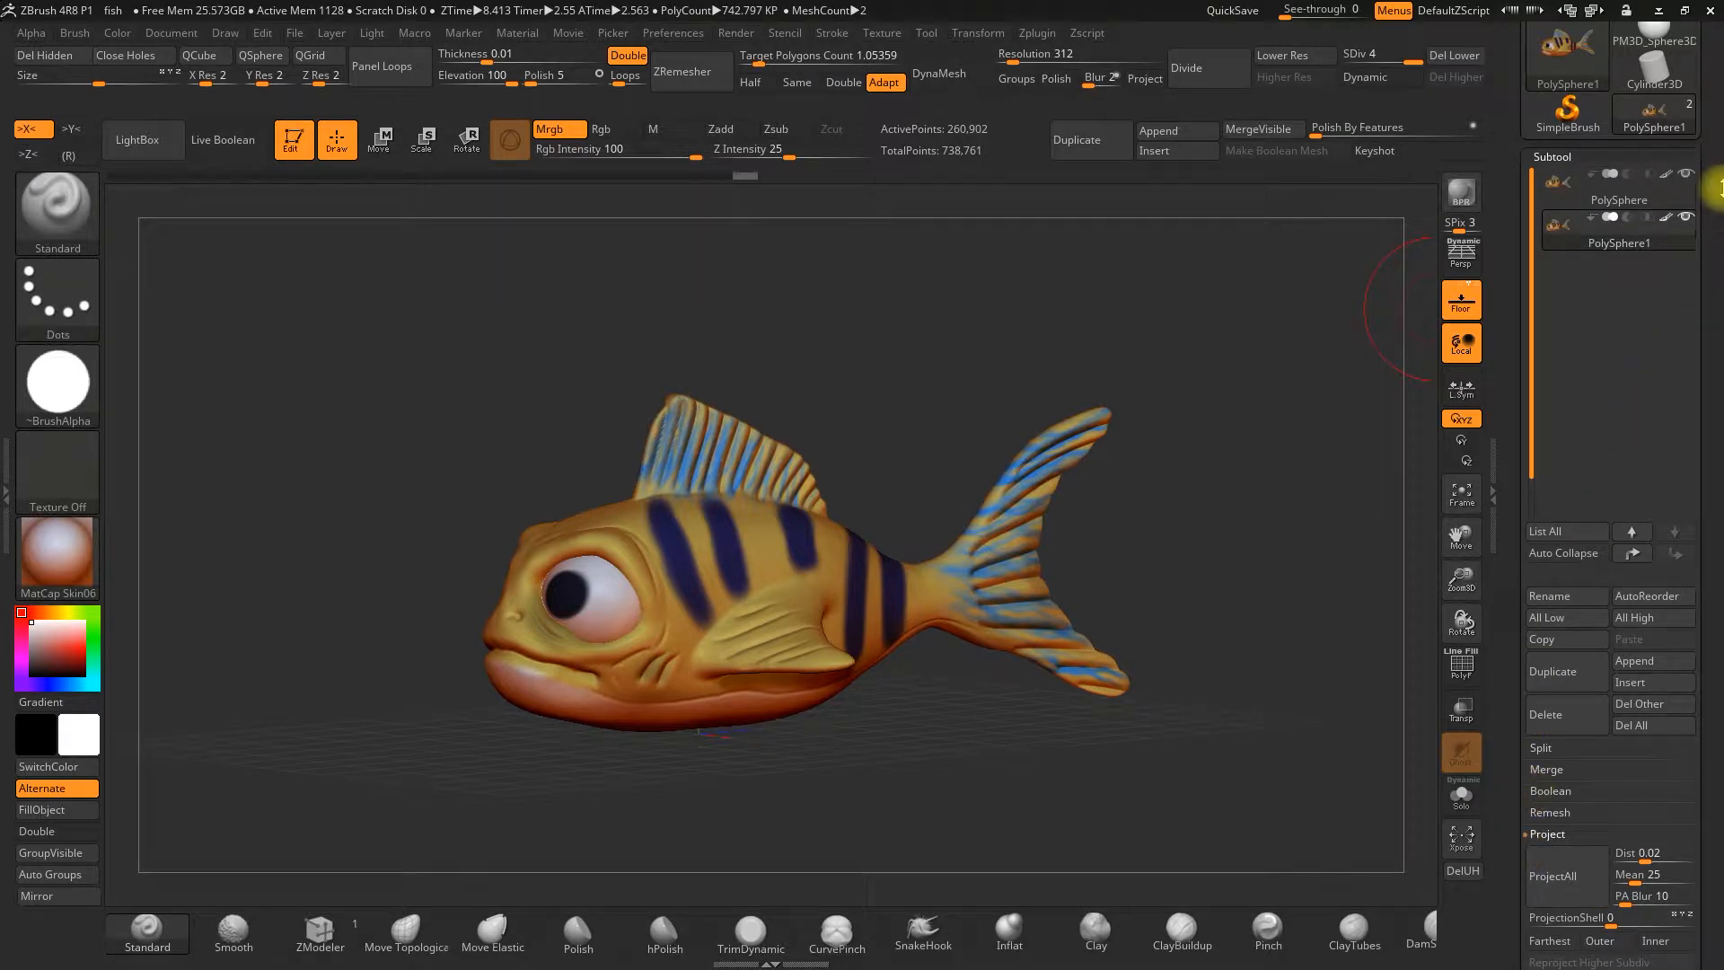
Hide the original fish, compare the active point counts of PolySphere1 and PolySphere, and reselect PolySphere1
{"action": "left_click", "coordinate": [1686, 177]}
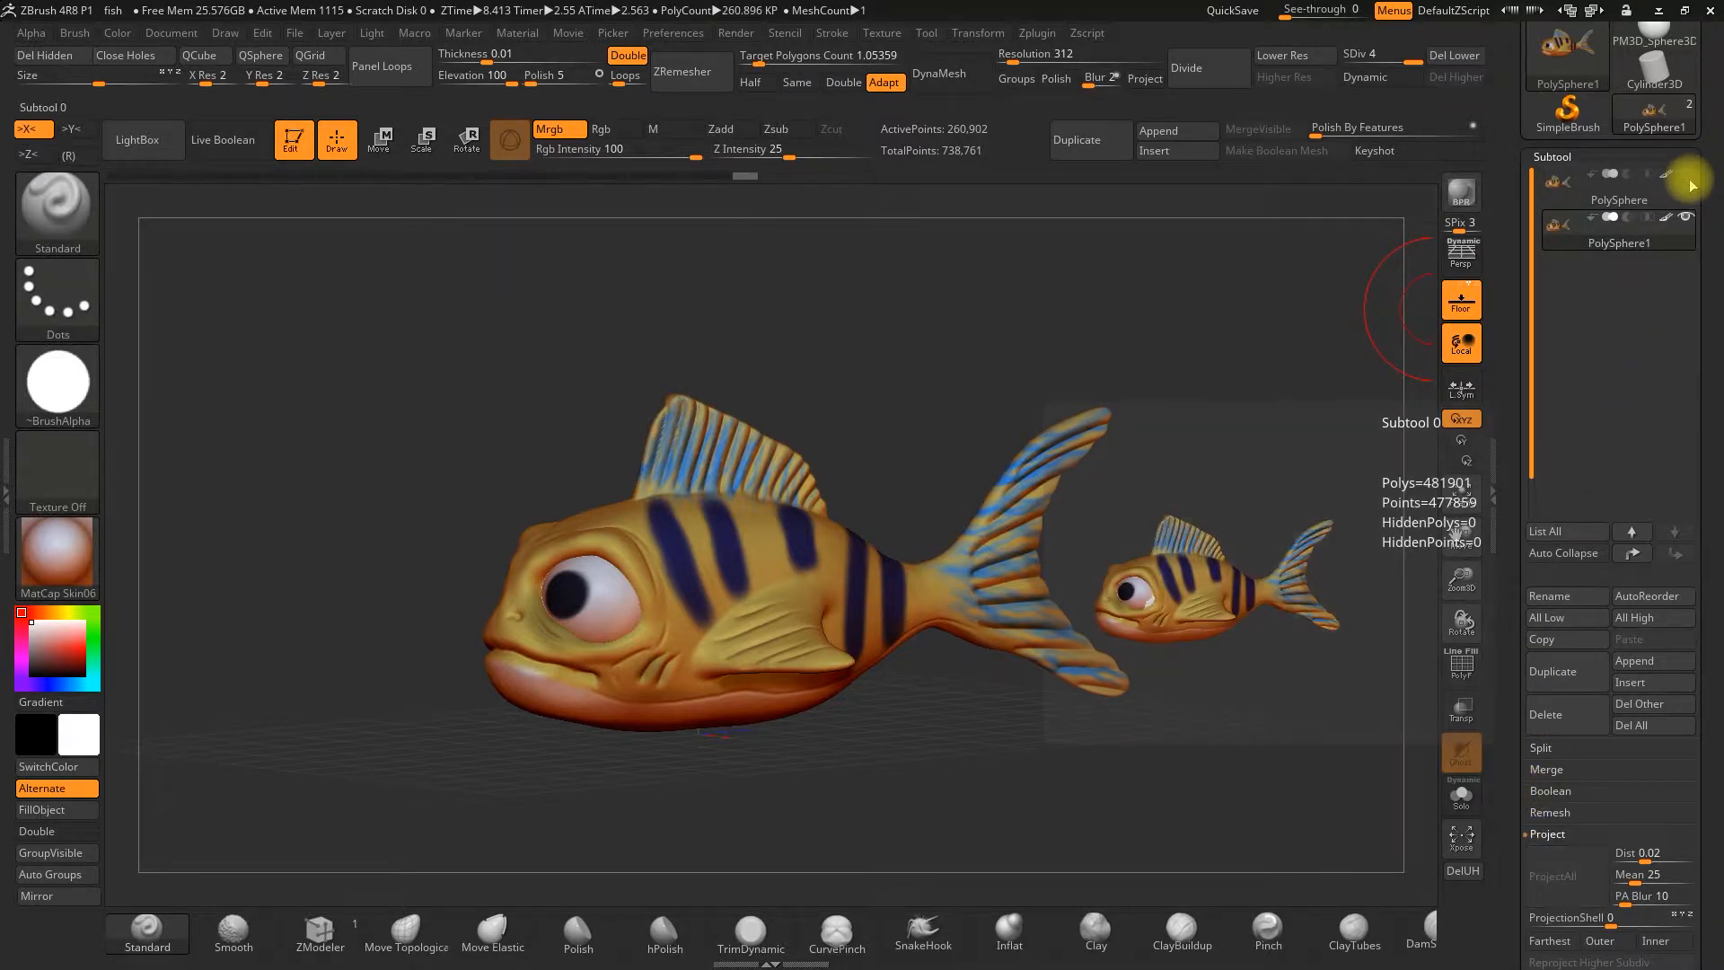
{"action": "left_click_drag", "start_coordinate": [1382, 242], "coordinate": [482, 508]}
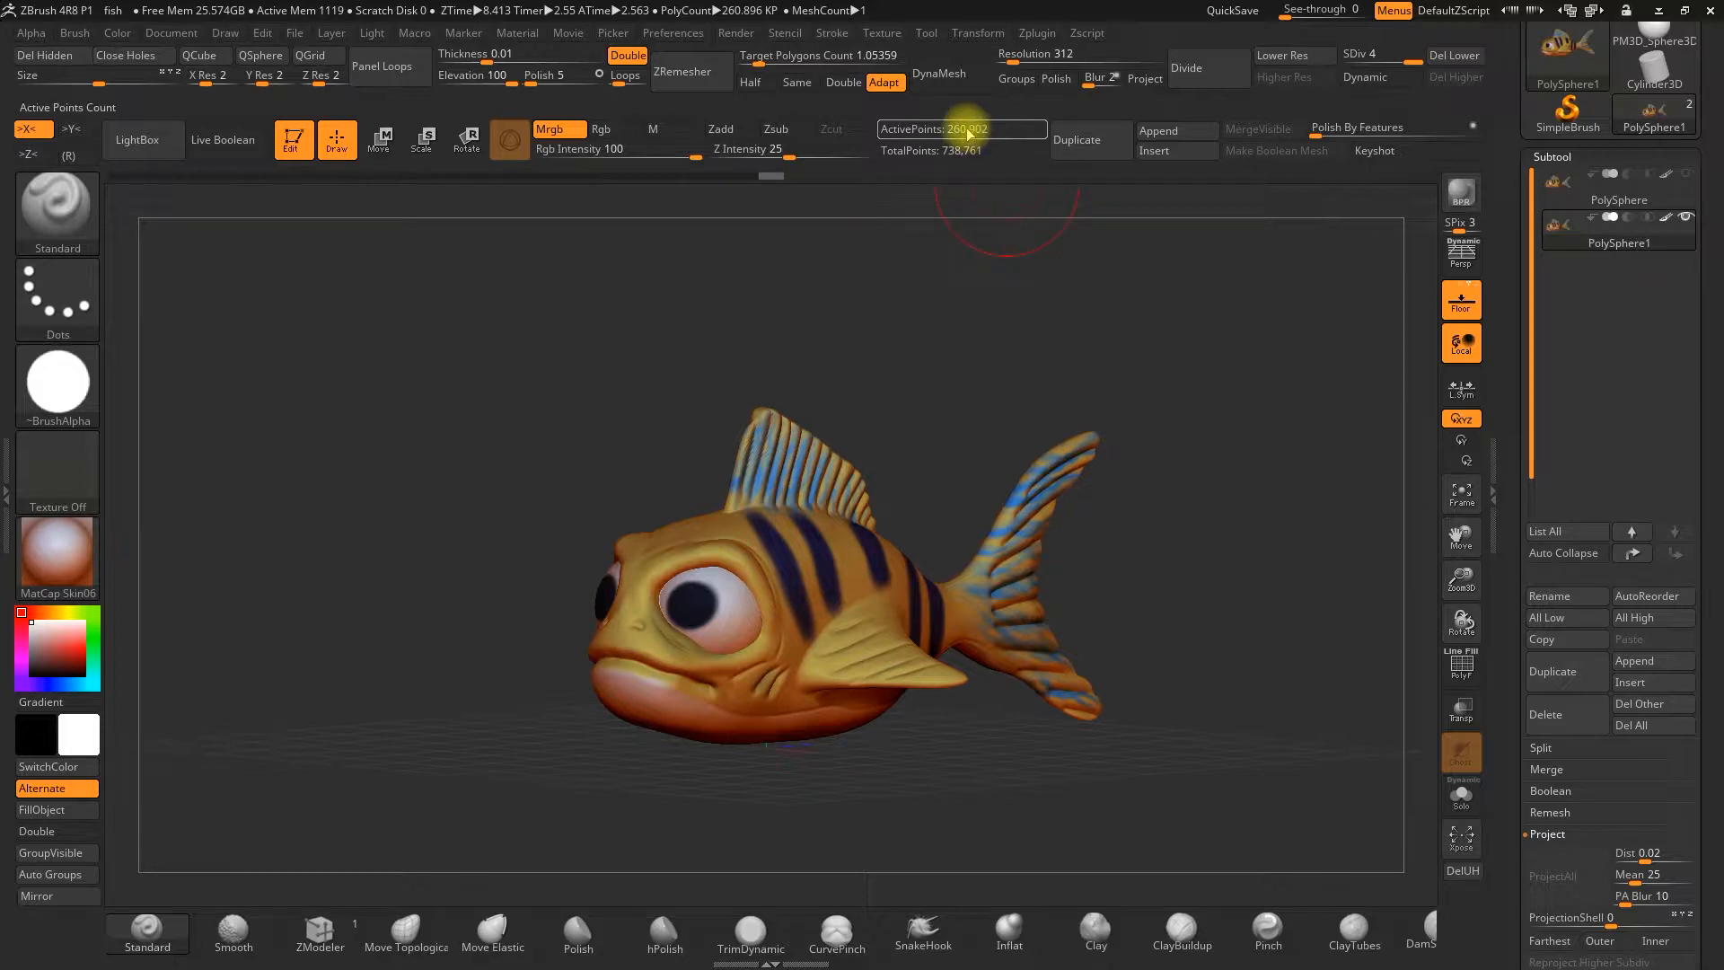
{"action": "left_click", "coordinate": [1564, 198]}
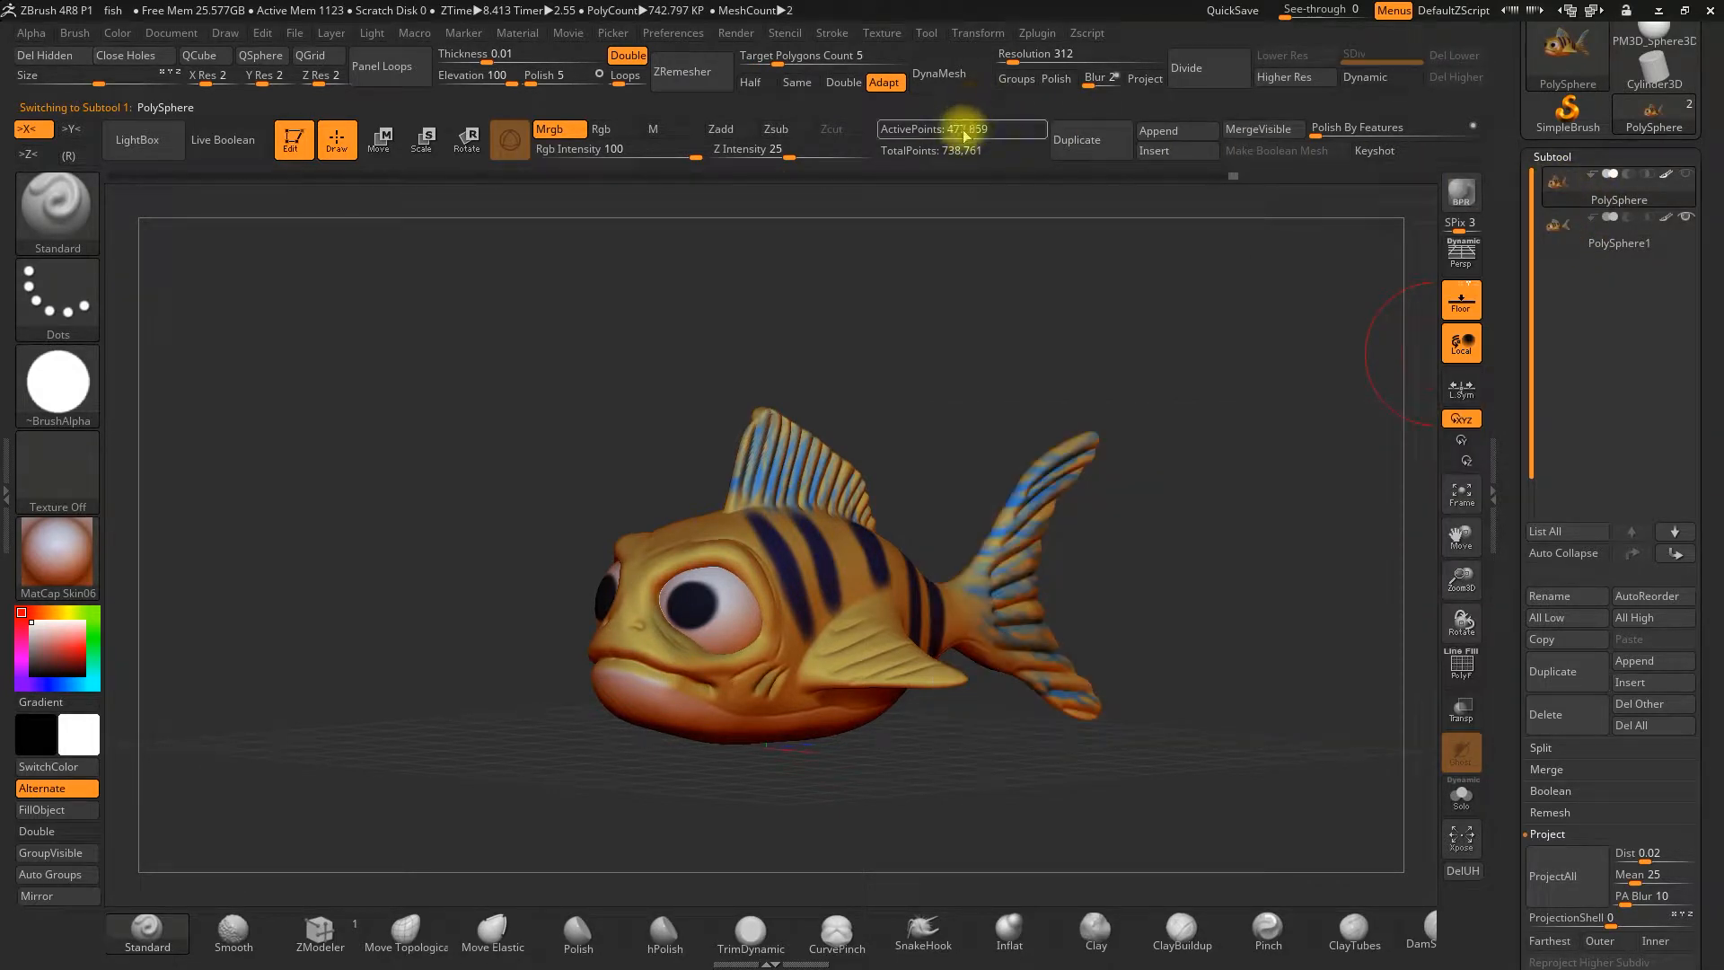
{"action": "left_click_drag", "start_coordinate": [1147, 329], "coordinate": [1336, 320]}
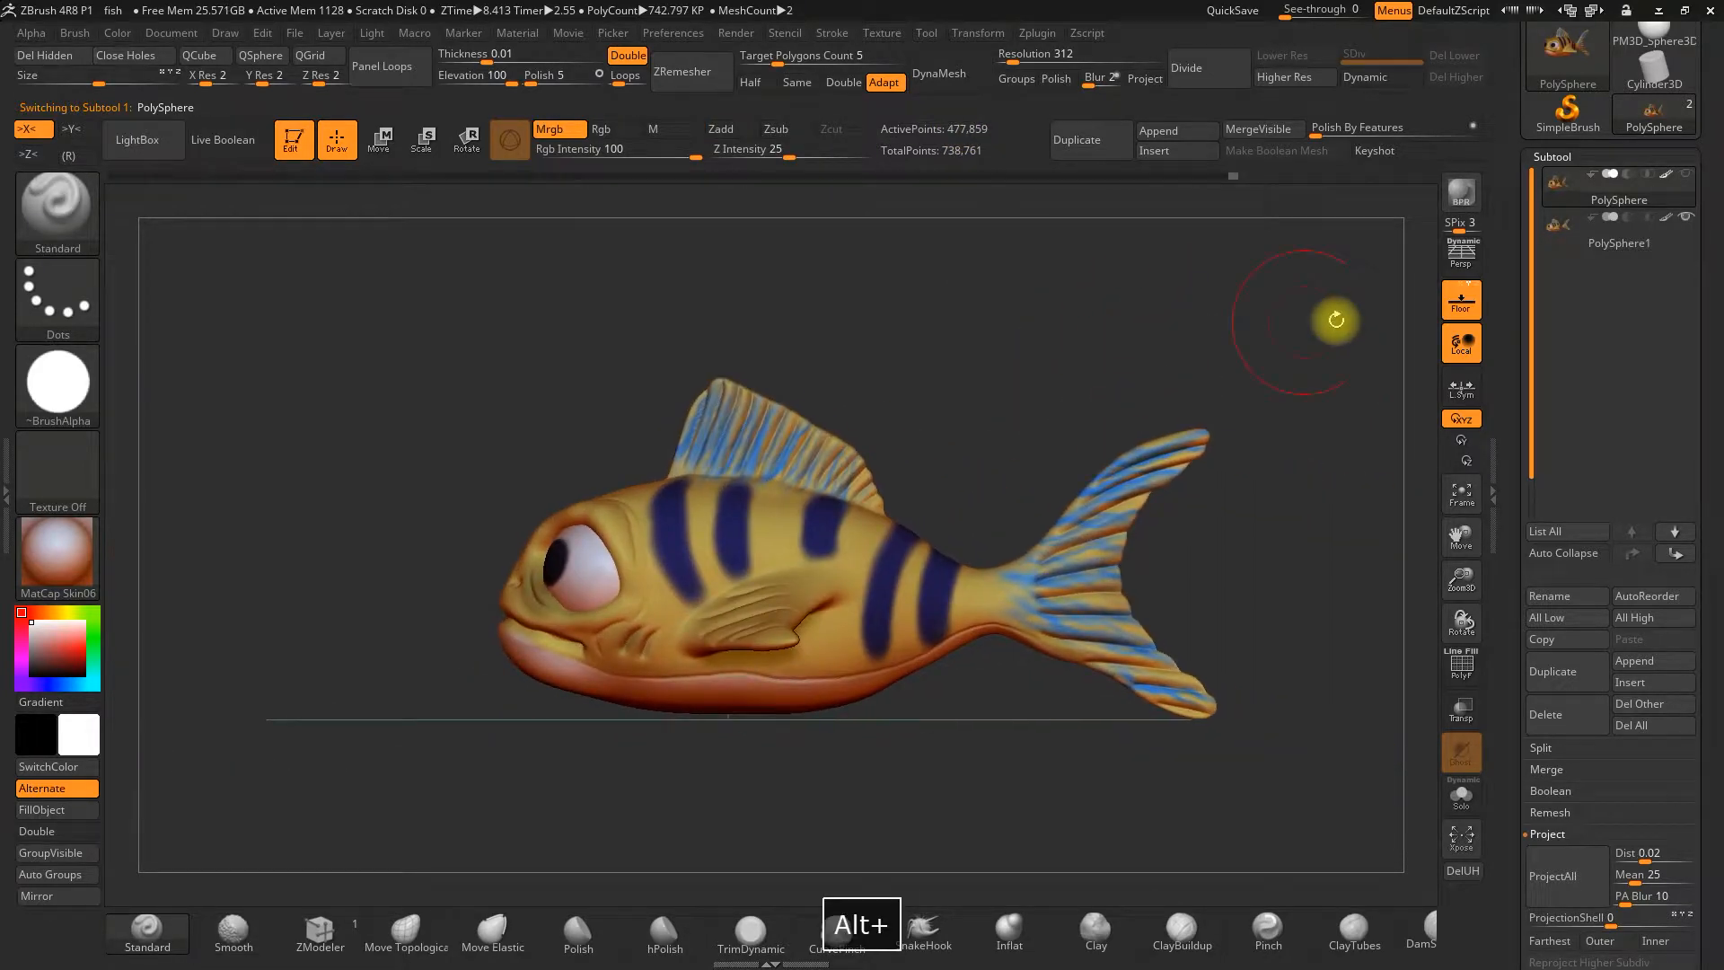
{"action": "left_click", "coordinate": [1562, 237]}
{"action": "left_click_drag", "start_coordinate": [978, 351], "coordinate": [866, 354], "text": "alt"}
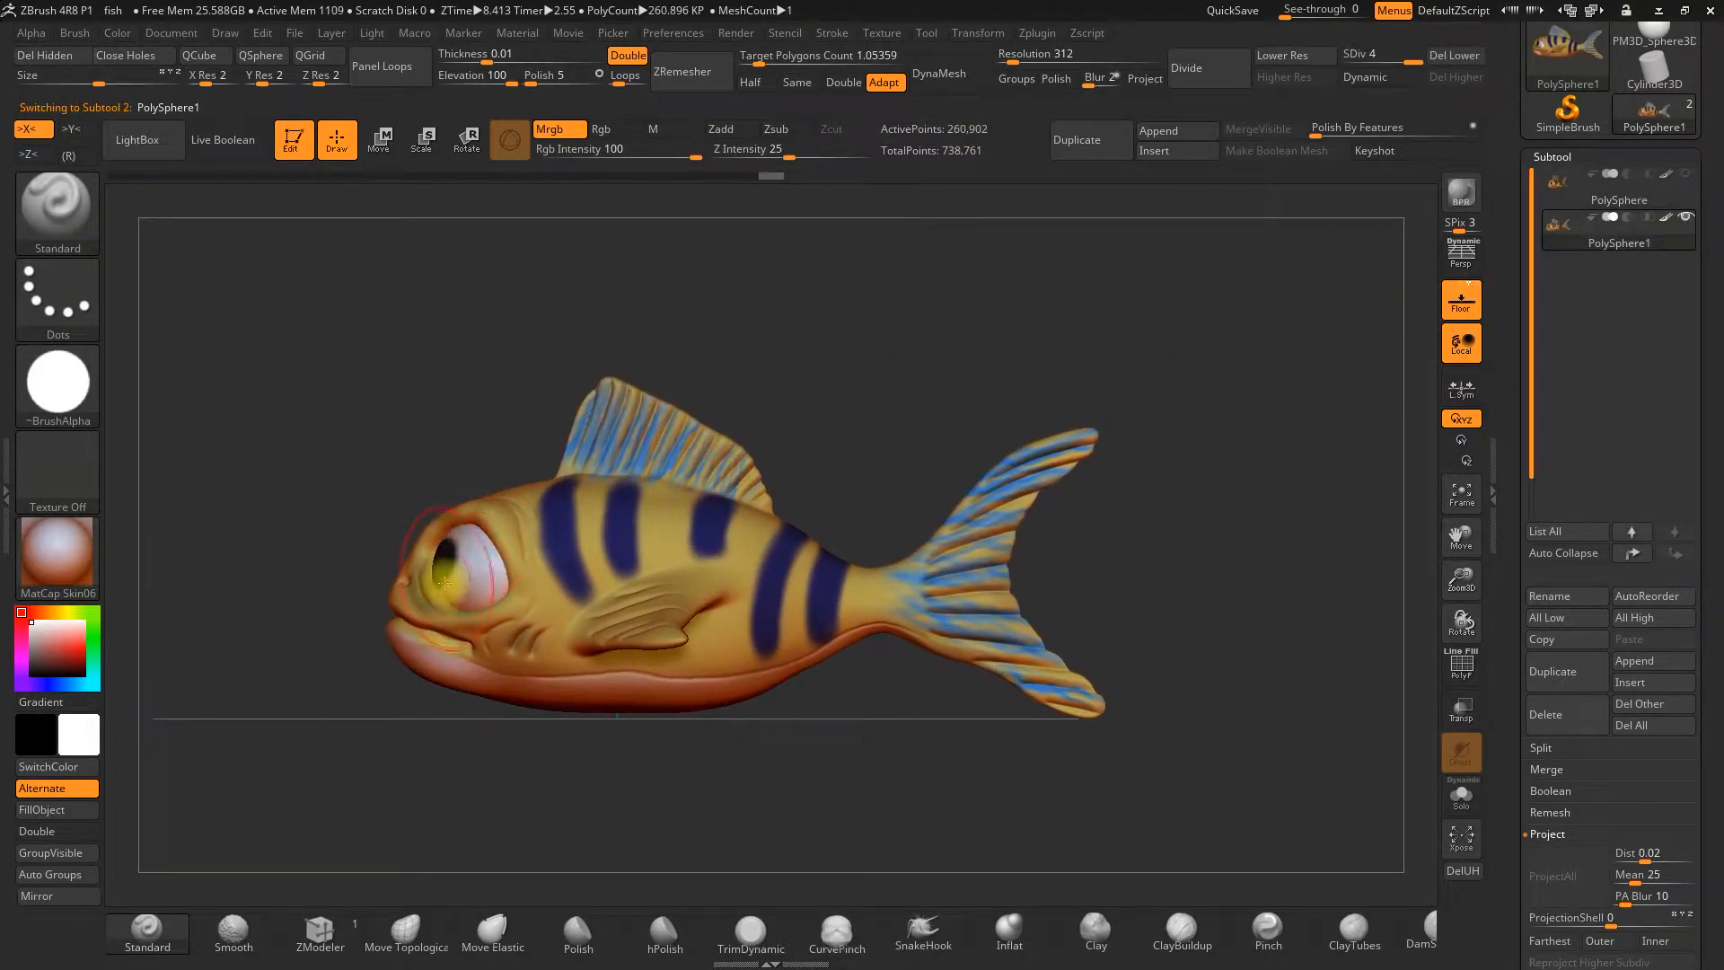
{"action": "left_click_drag", "start_coordinate": [1214, 396], "coordinate": [1356, 360]}
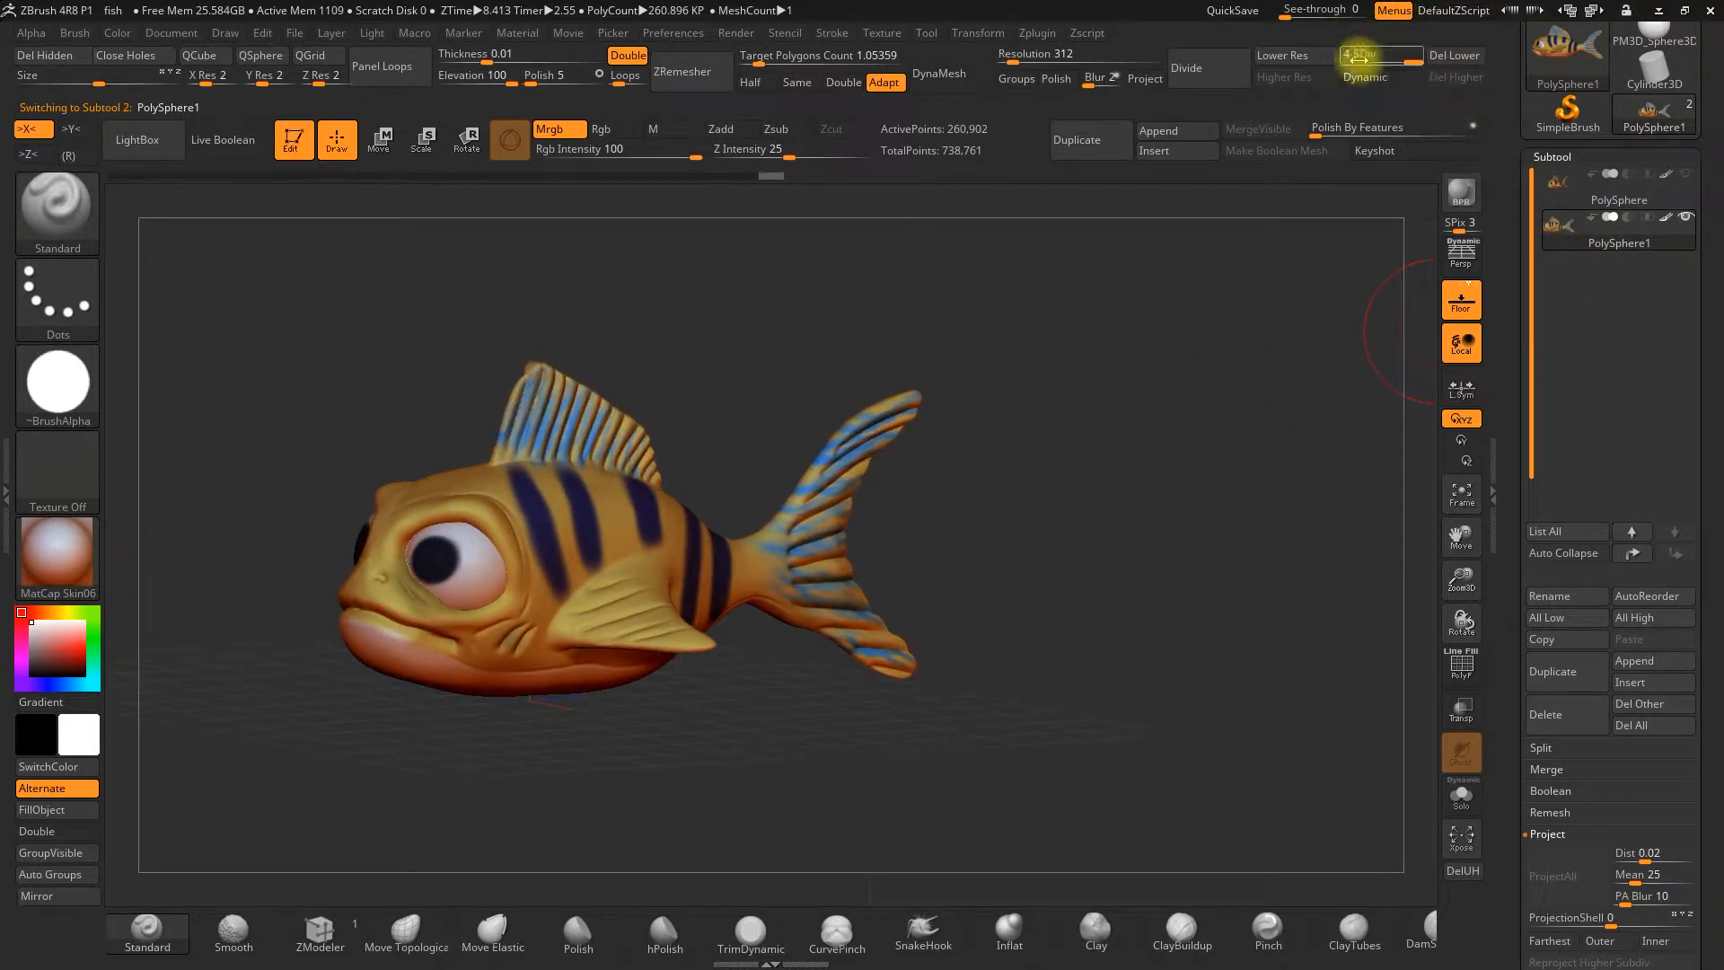
Compare the copy's shape and paint at subdivision levels 1 through 4, ending at level 4
{"action": "left_click_drag", "start_coordinate": [1412, 59], "coordinate": [1347, 54]}
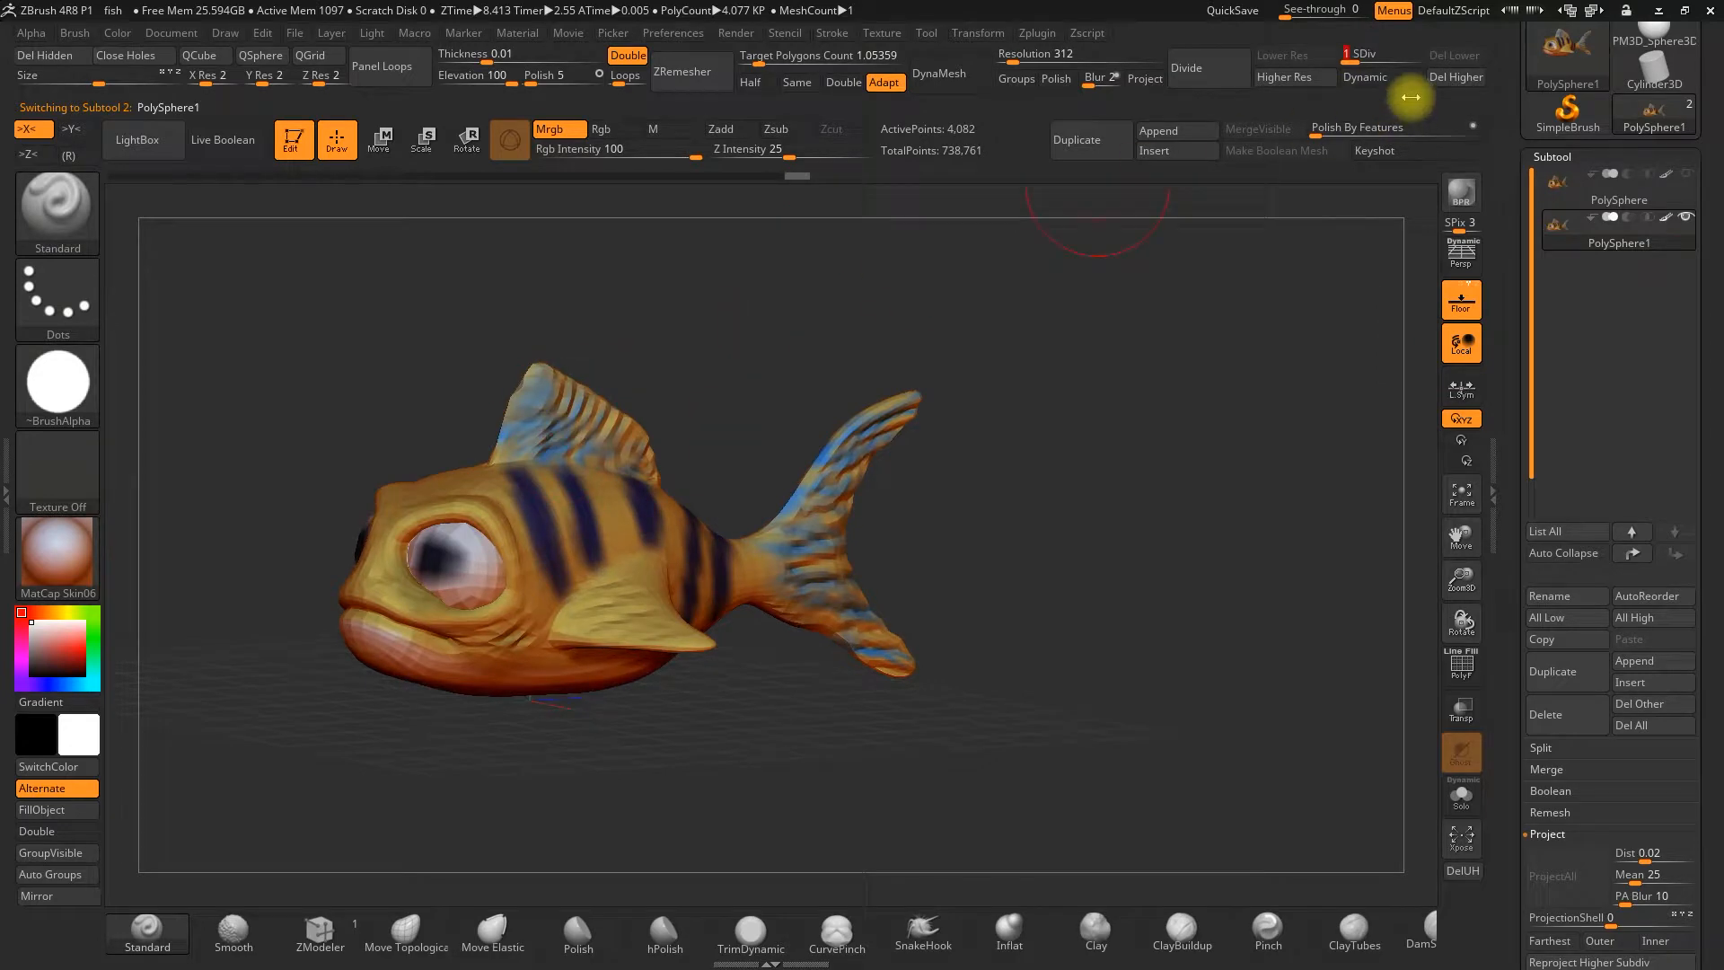
{"action": "left_click", "coordinate": [1370, 59]}
{"action": "left_click", "coordinate": [1389, 60]}
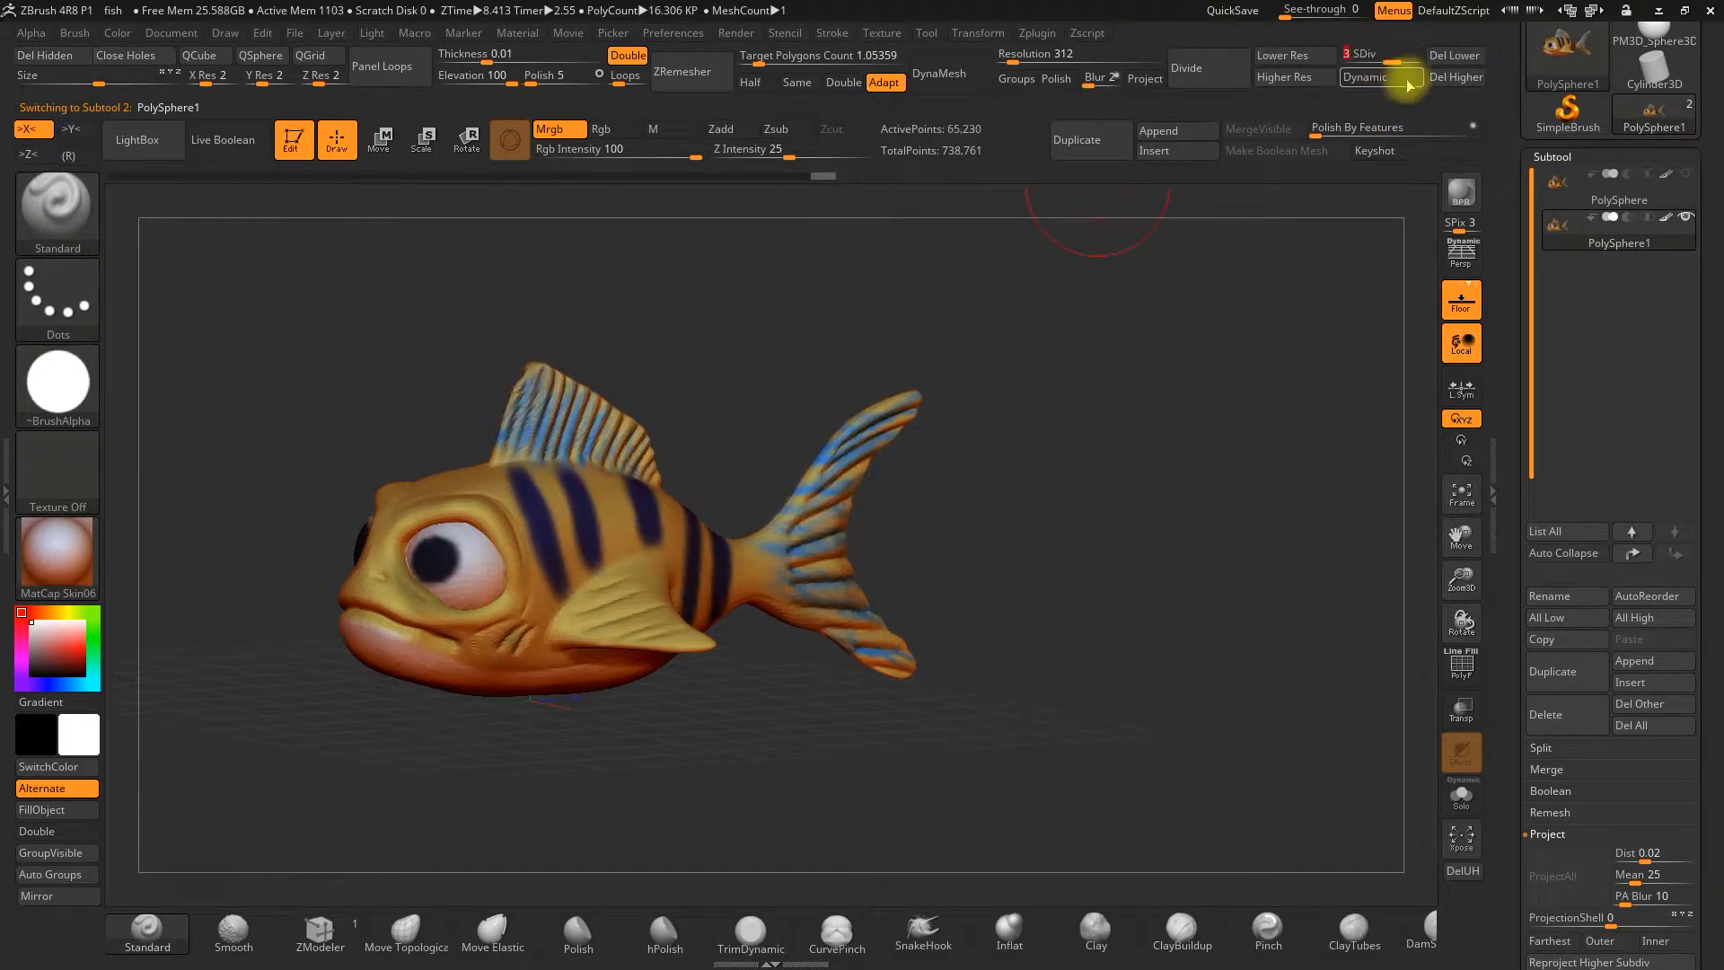
{"action": "left_click", "coordinate": [1407, 60]}
{"action": "left_click_drag", "start_coordinate": [1382, 56], "coordinate": [1347, 58]}
{"action": "left_click_drag", "start_coordinate": [1073, 380], "coordinate": [1116, 369]}
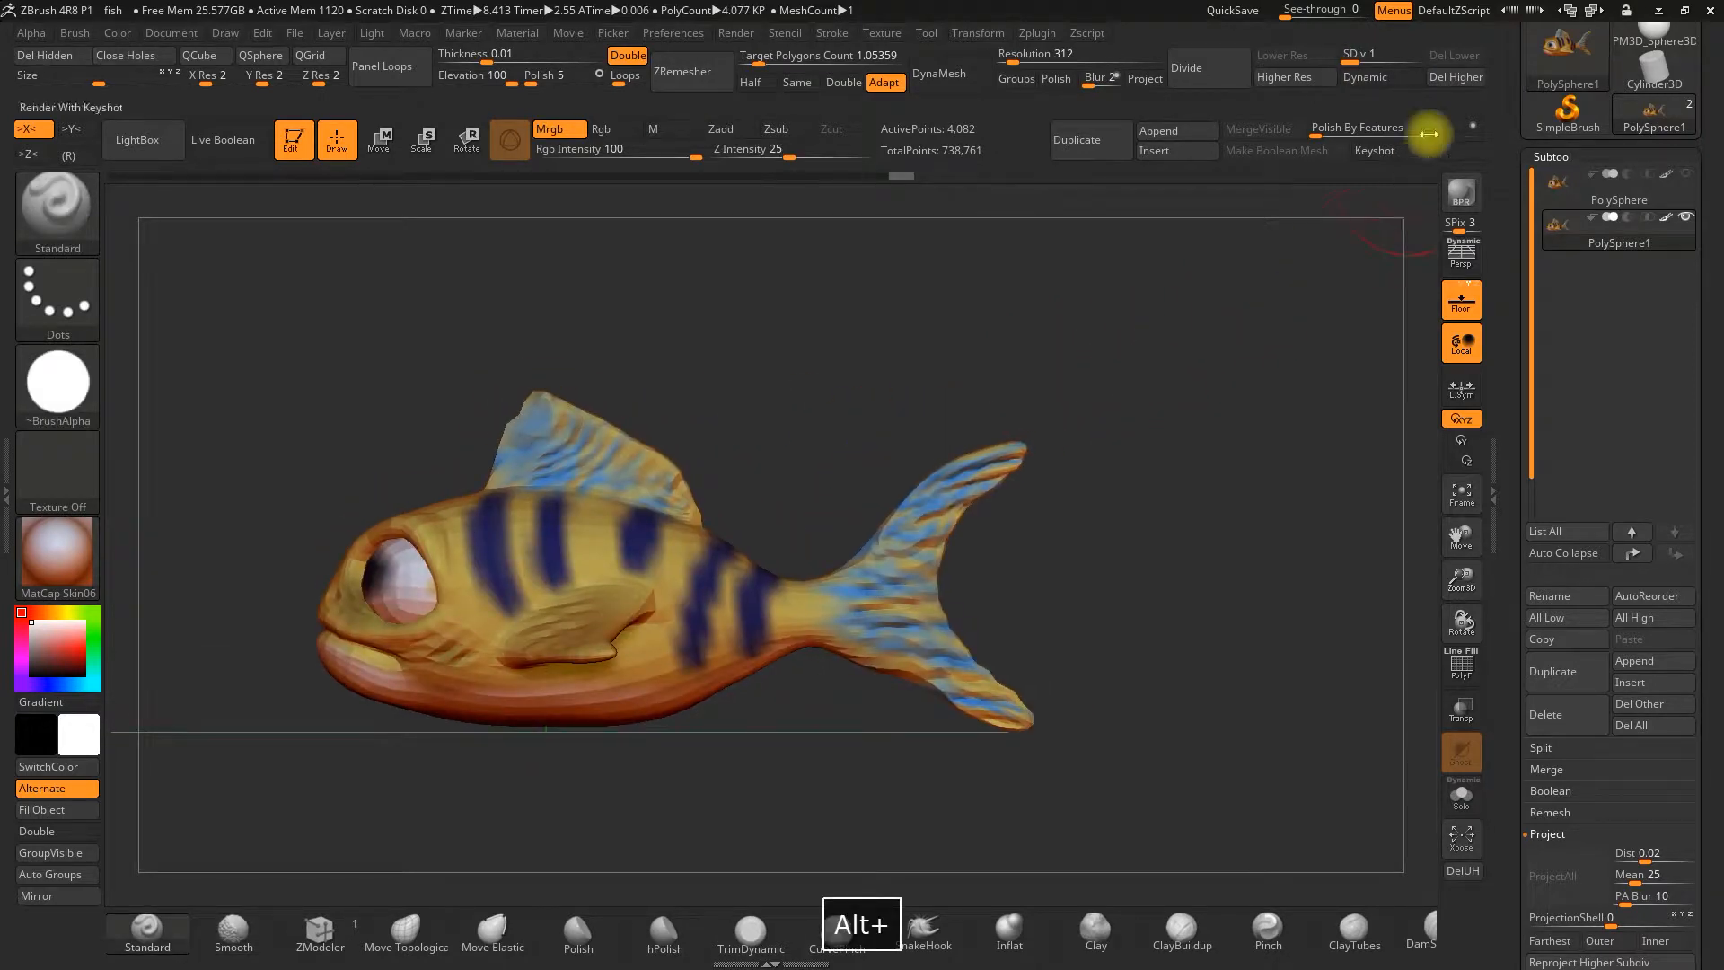
{"action": "left_click", "coordinate": [1410, 56]}
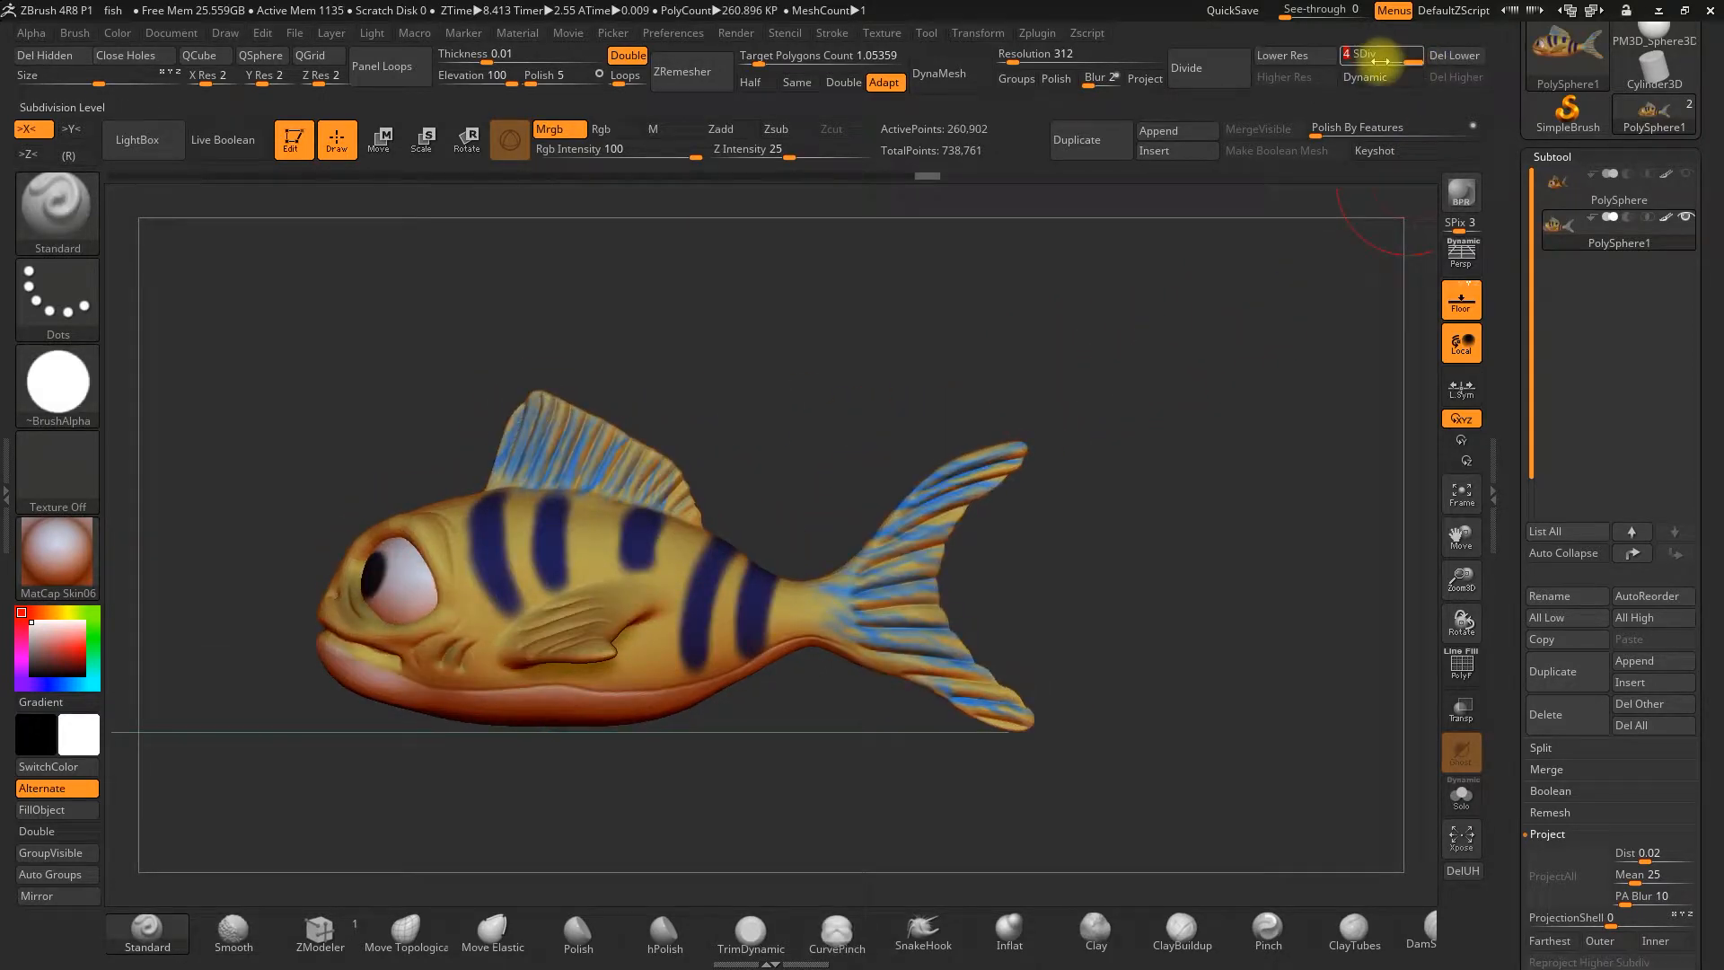
Divide PolySphere1 to subdivision level 5, show the original fish and project its details onto the copy
{"action": "left_click", "coordinate": [1222, 77]}
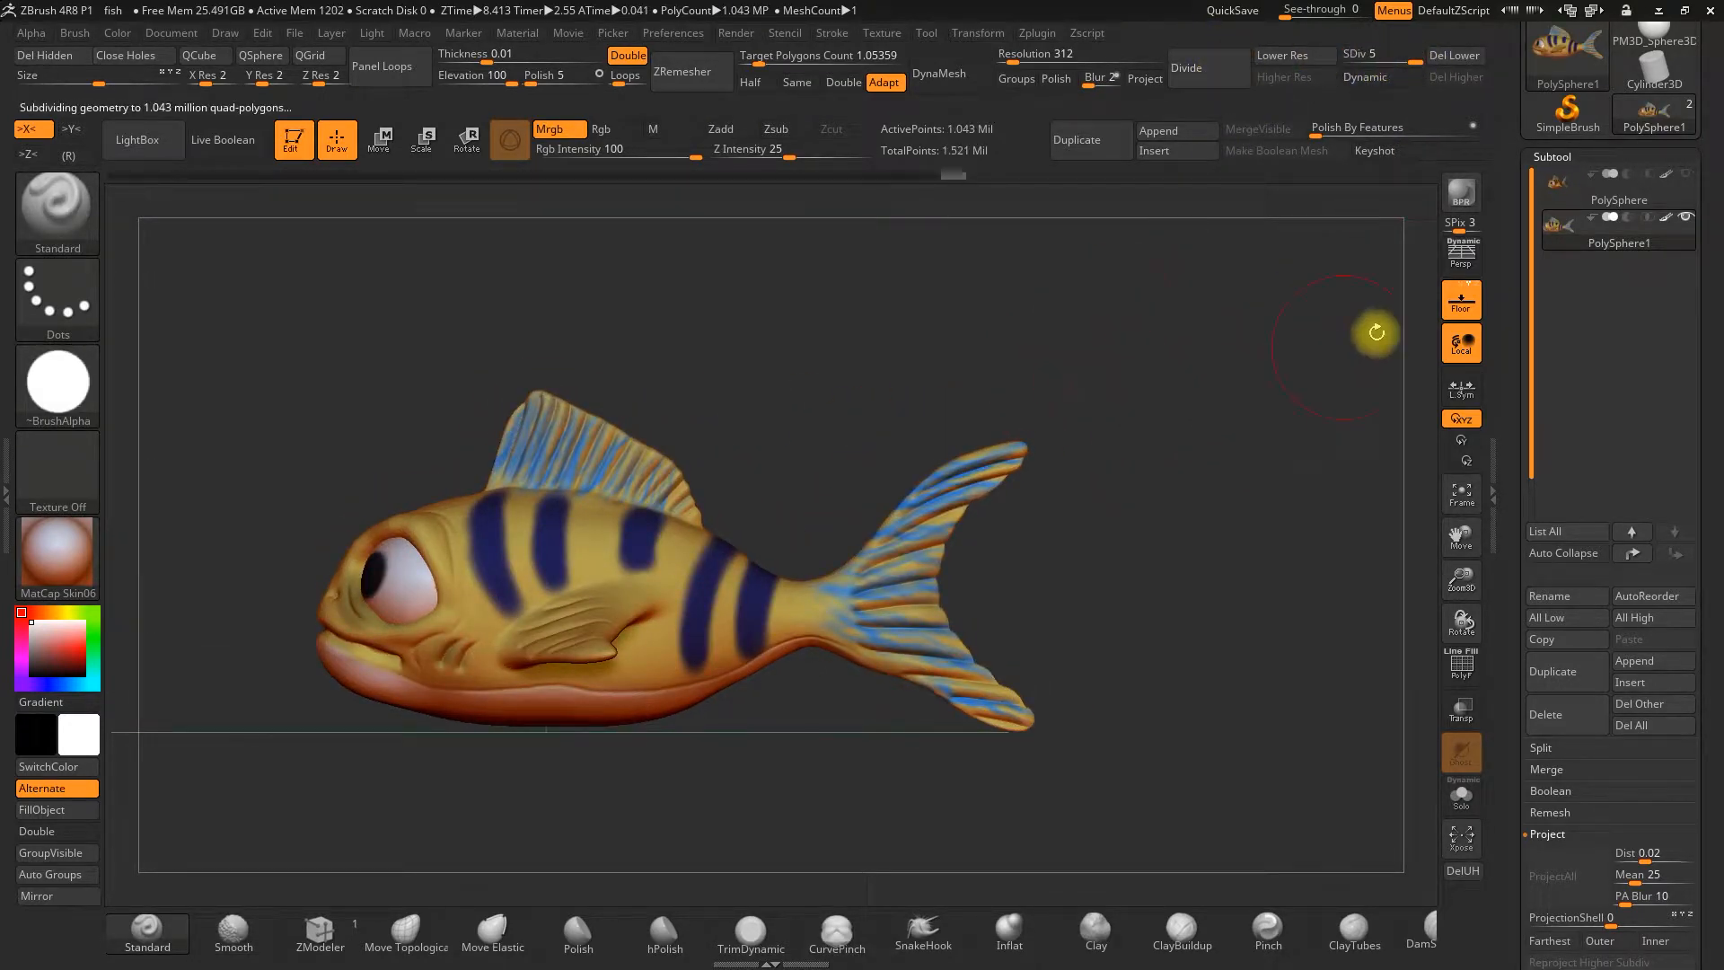
{"action": "left_click", "coordinate": [1687, 177]}
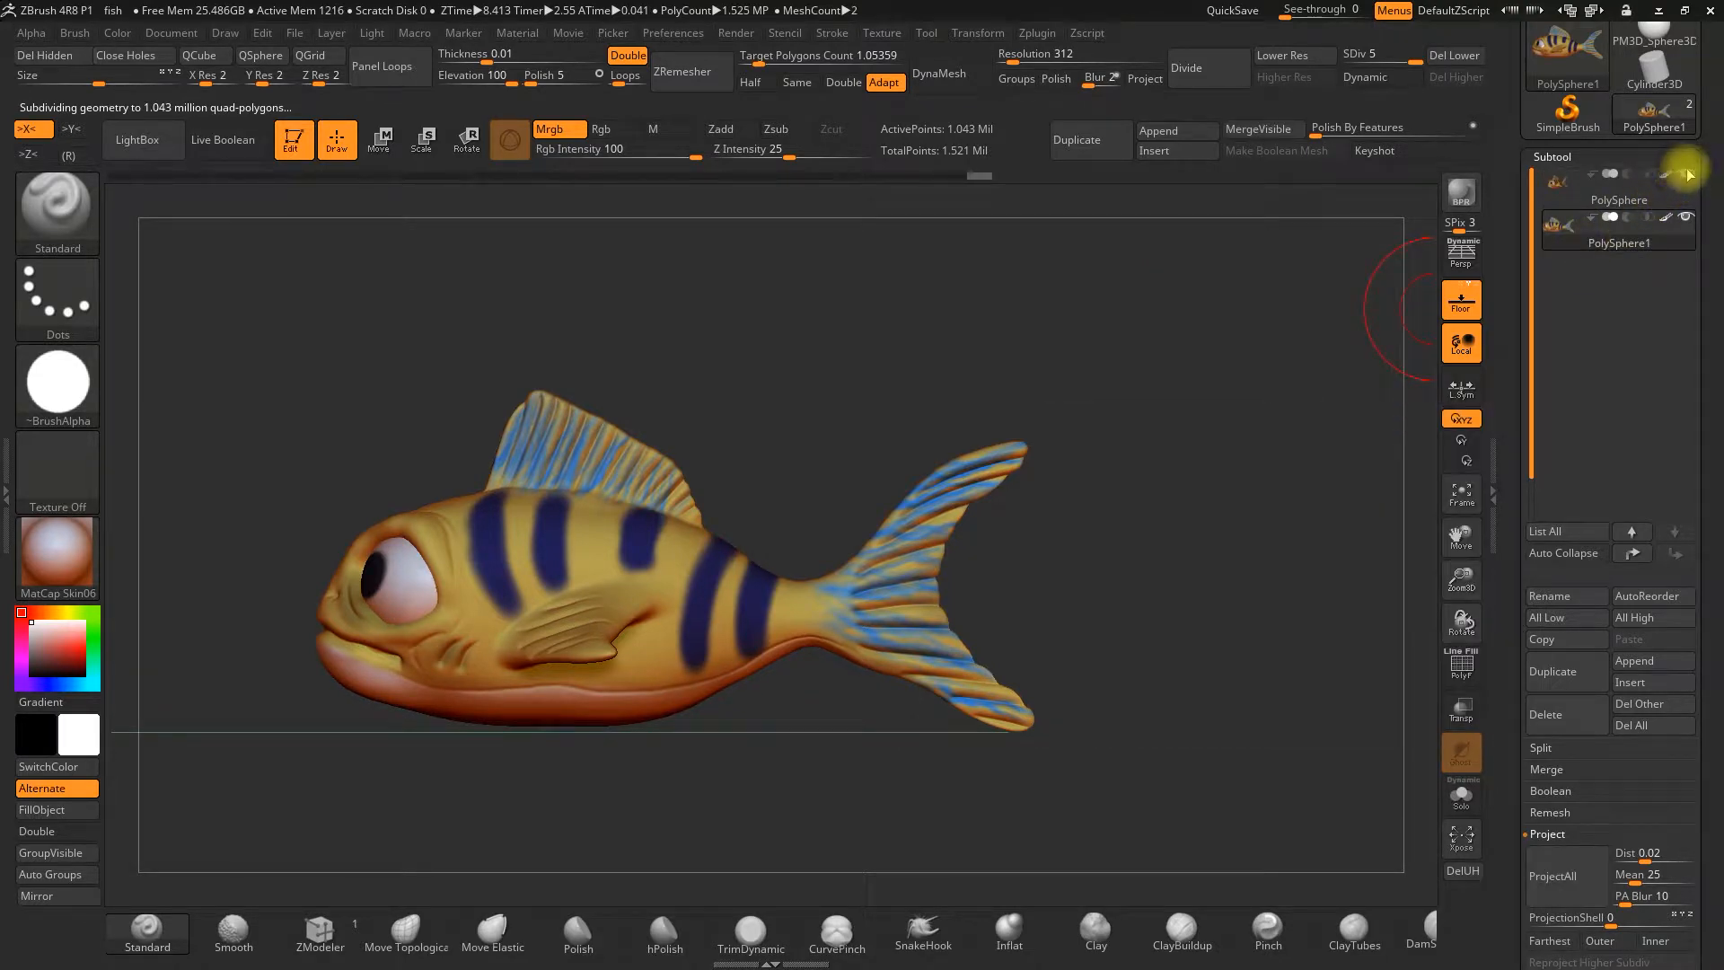
{"action": "scroll", "coordinate": [1498, 623], "scroll_direction": "down", "scroll_amount": 4}
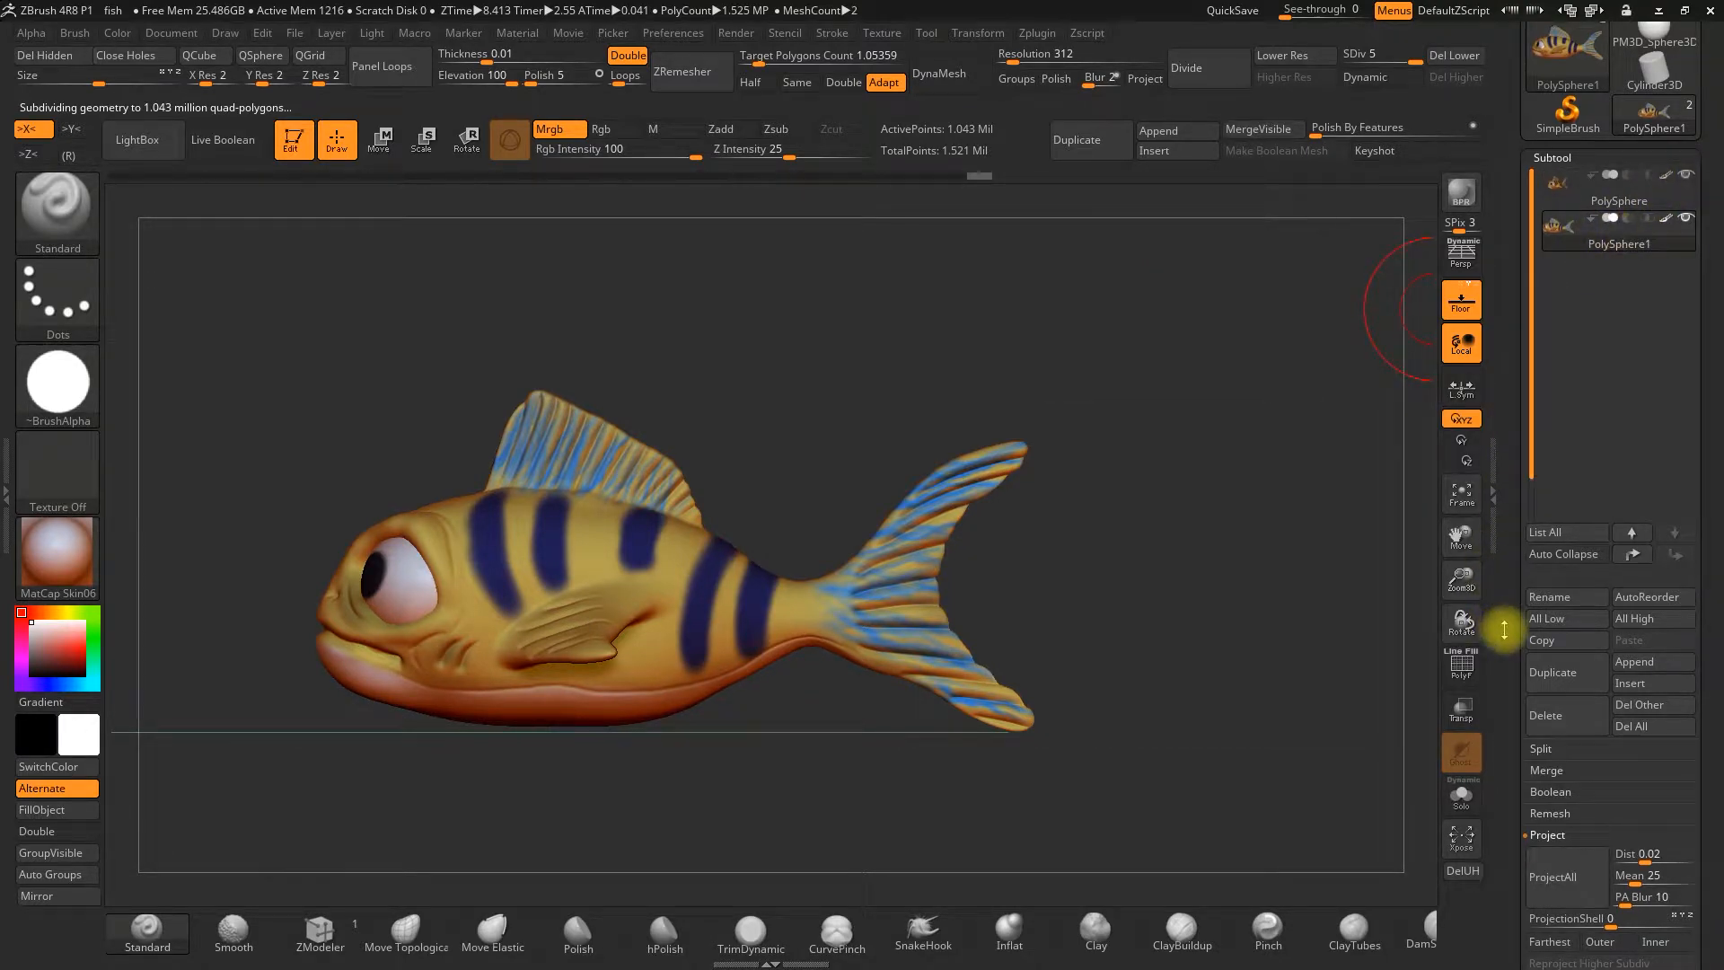
{"action": "left_click", "coordinate": [1540, 687]}
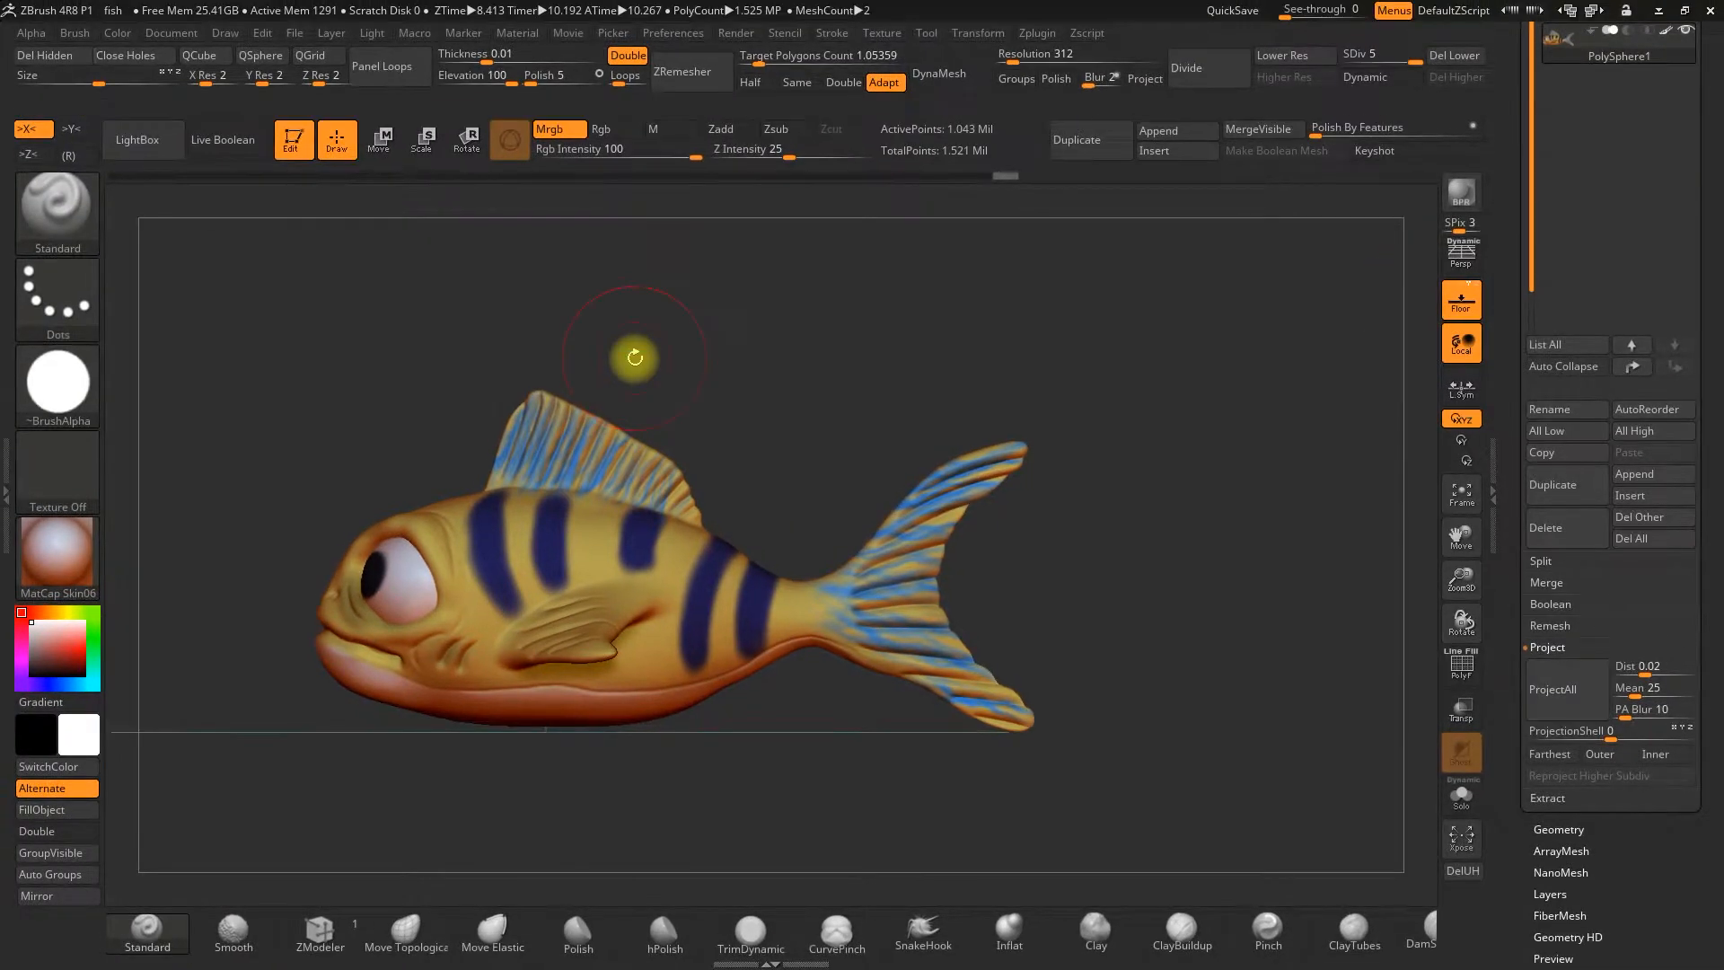
Select the original PolySphere subtool and delete it, keeping only the projected copy
{"action": "left_click_drag", "start_coordinate": [938, 355], "coordinate": [1062, 385]}
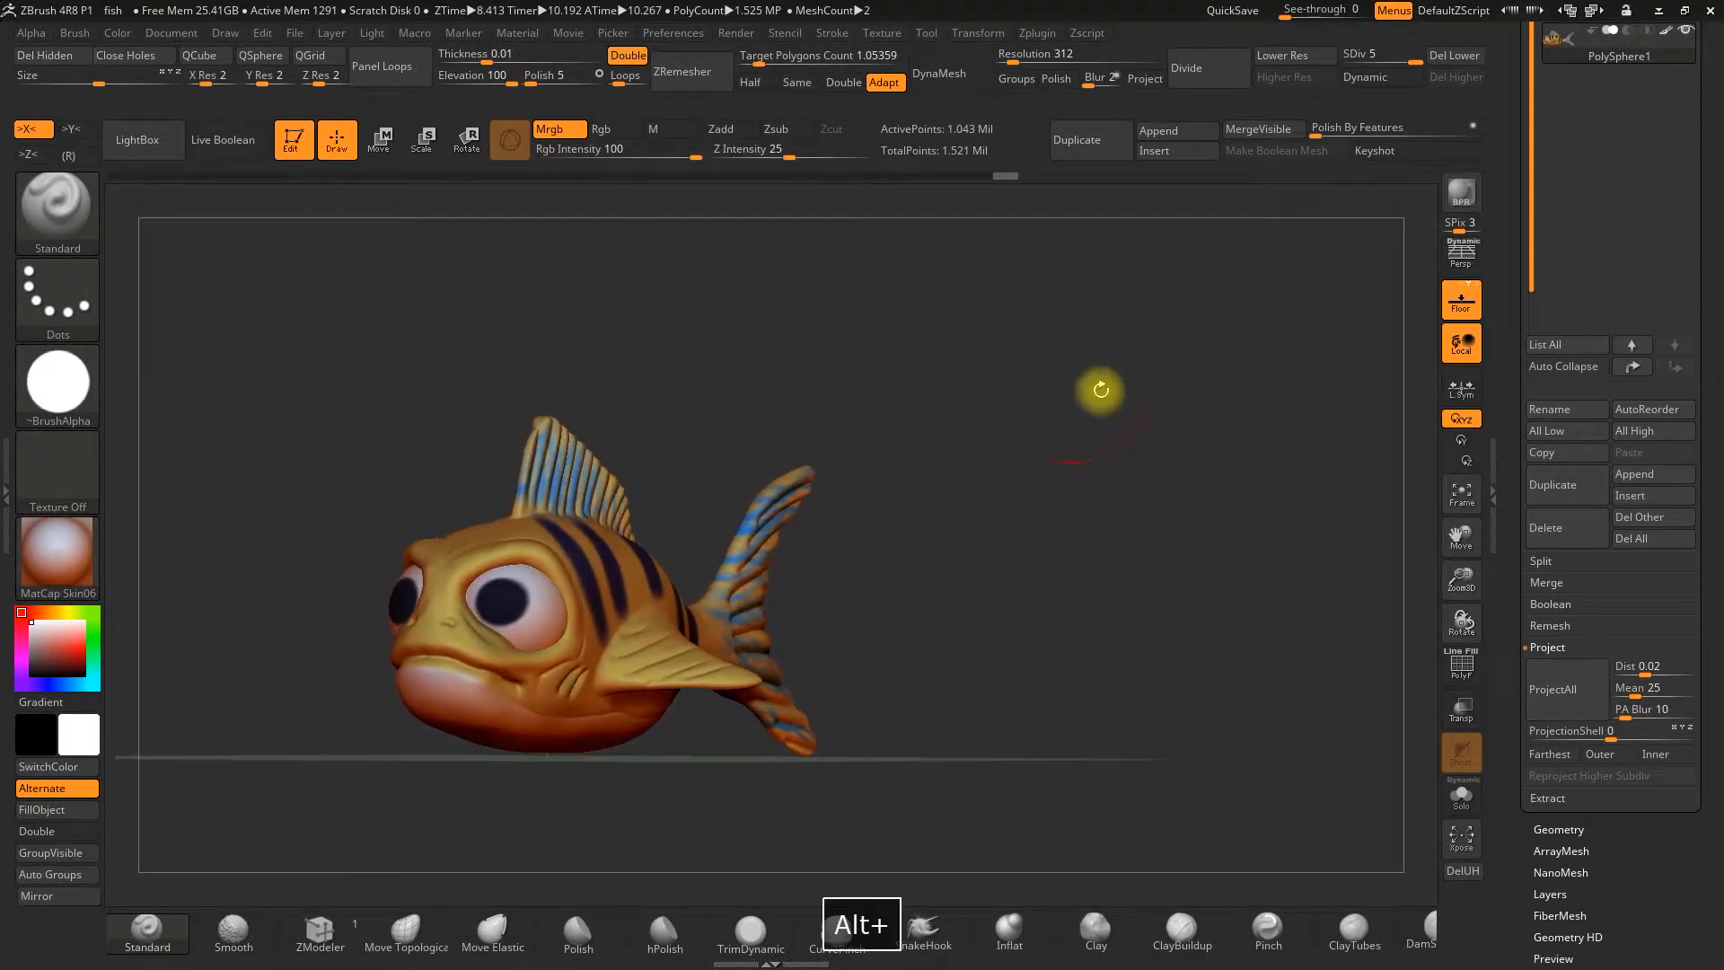
{"action": "left_click_drag", "start_coordinate": [1506, 242], "coordinate": [1513, 357]}
{"action": "left_click", "coordinate": [1575, 264]}
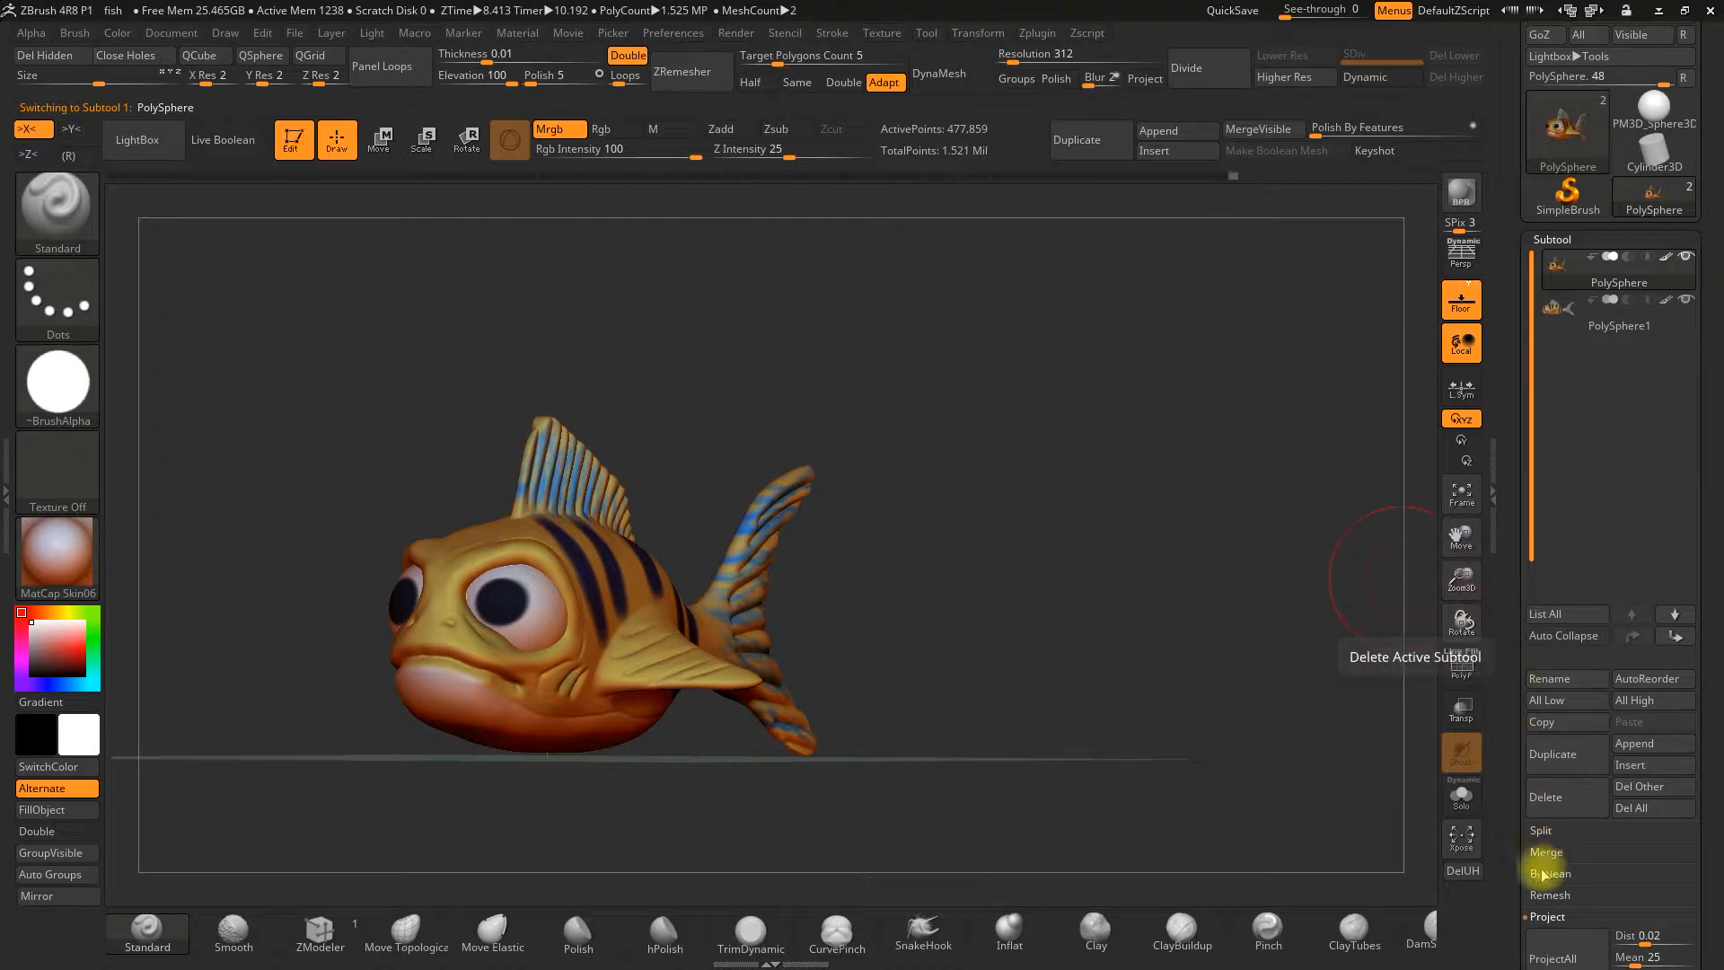
{"action": "scroll", "coordinate": [1509, 798], "scroll_direction": "down", "scroll_amount": 1}
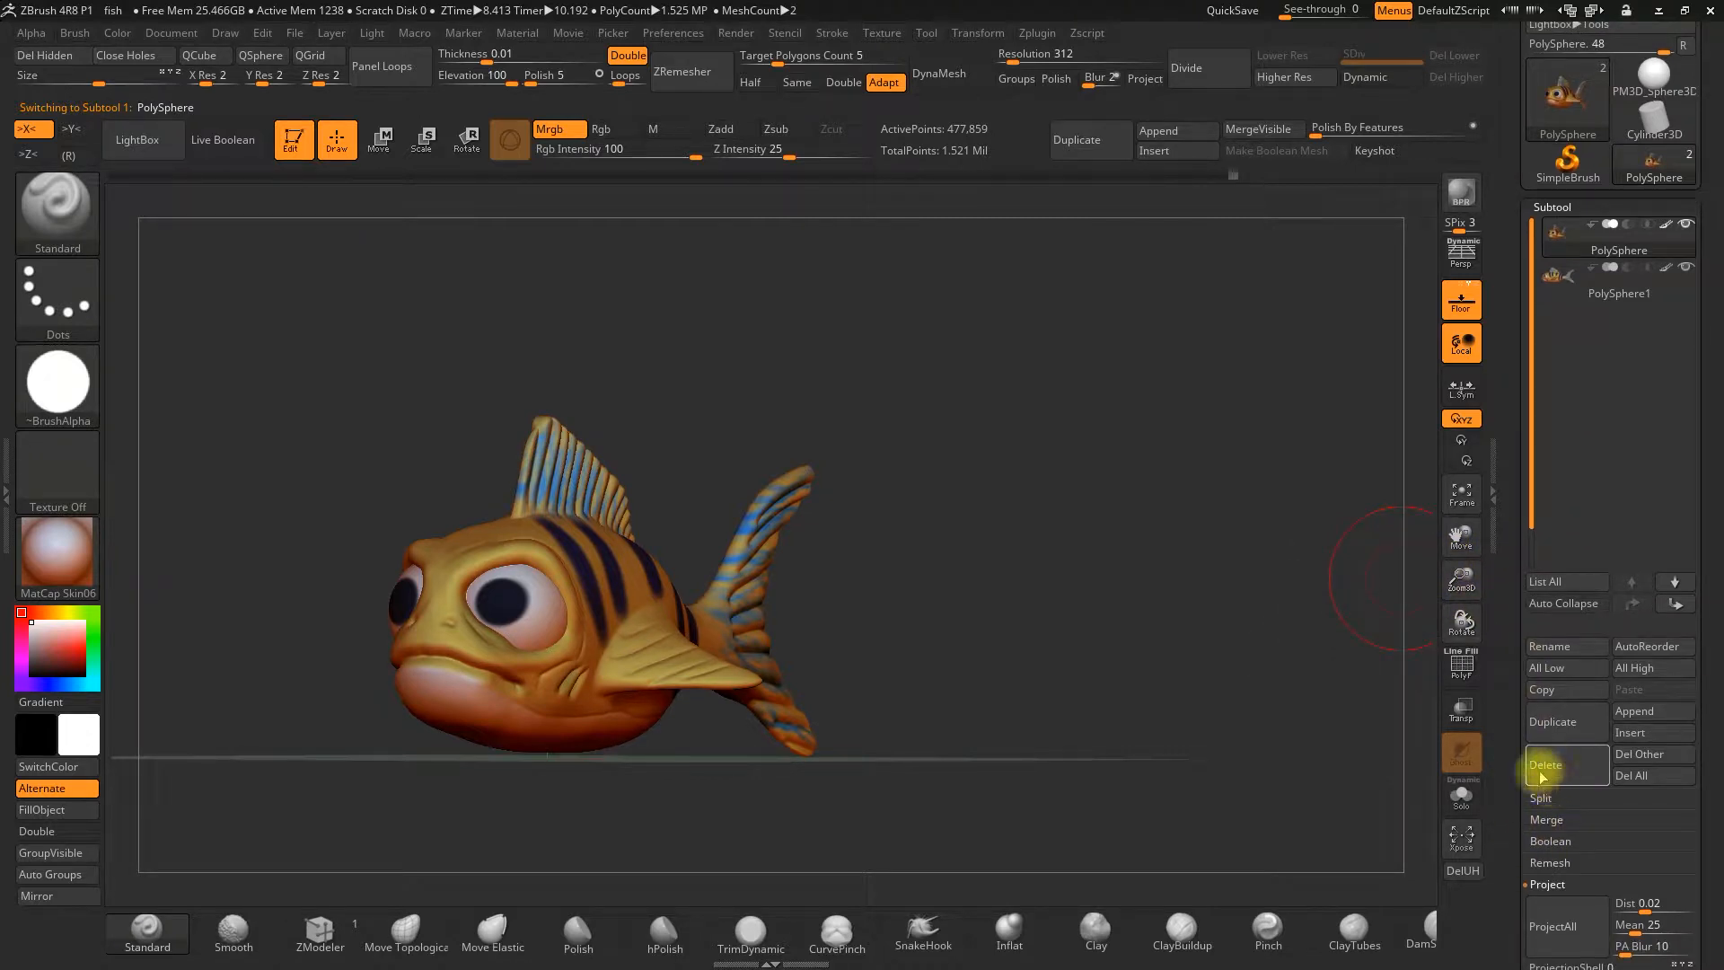
{"action": "left_click", "coordinate": [1546, 772]}
{"action": "left_click", "coordinate": [1402, 806]}
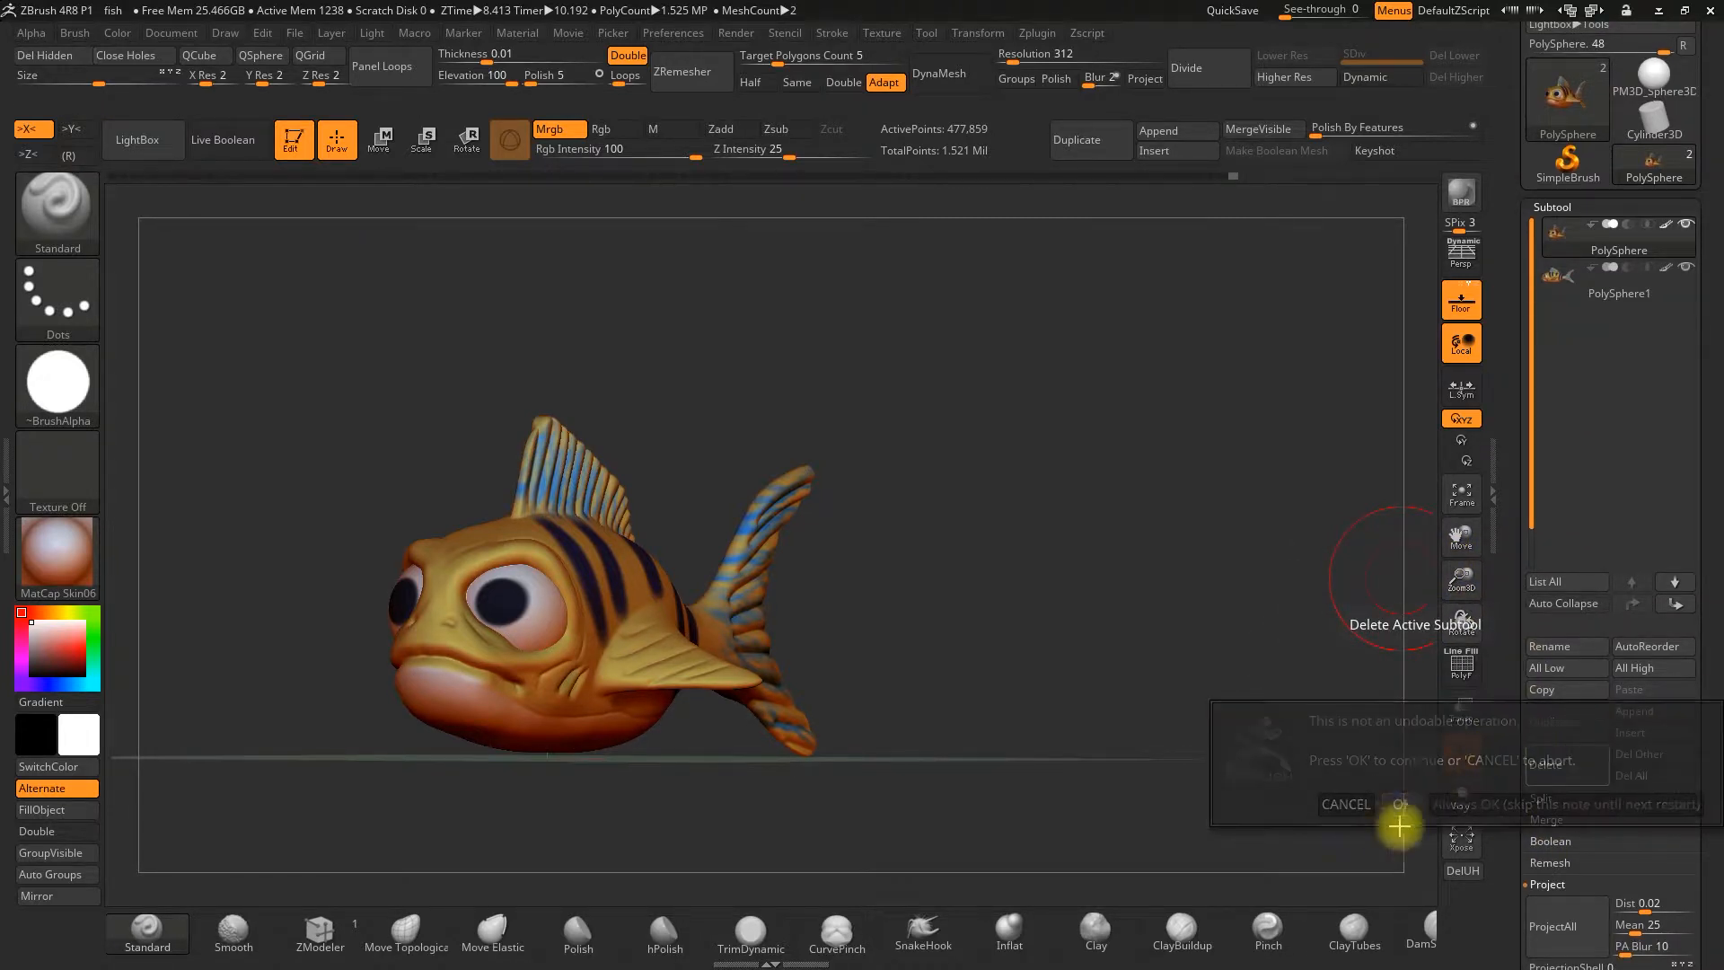
Examine the remaining PolySphere1 fish from several angles at subdivision level 5
{"action": "left_click_drag", "start_coordinate": [1050, 398], "coordinate": [1071, 410]}
{"action": "left_click_drag", "start_coordinate": [954, 419], "coordinate": [1113, 440]}
{"action": "left_click_drag", "start_coordinate": [1114, 440], "coordinate": [1111, 375], "text": "alt"}
{"action": "left_click_drag", "start_coordinate": [1155, 293], "coordinate": [1204, 335]}
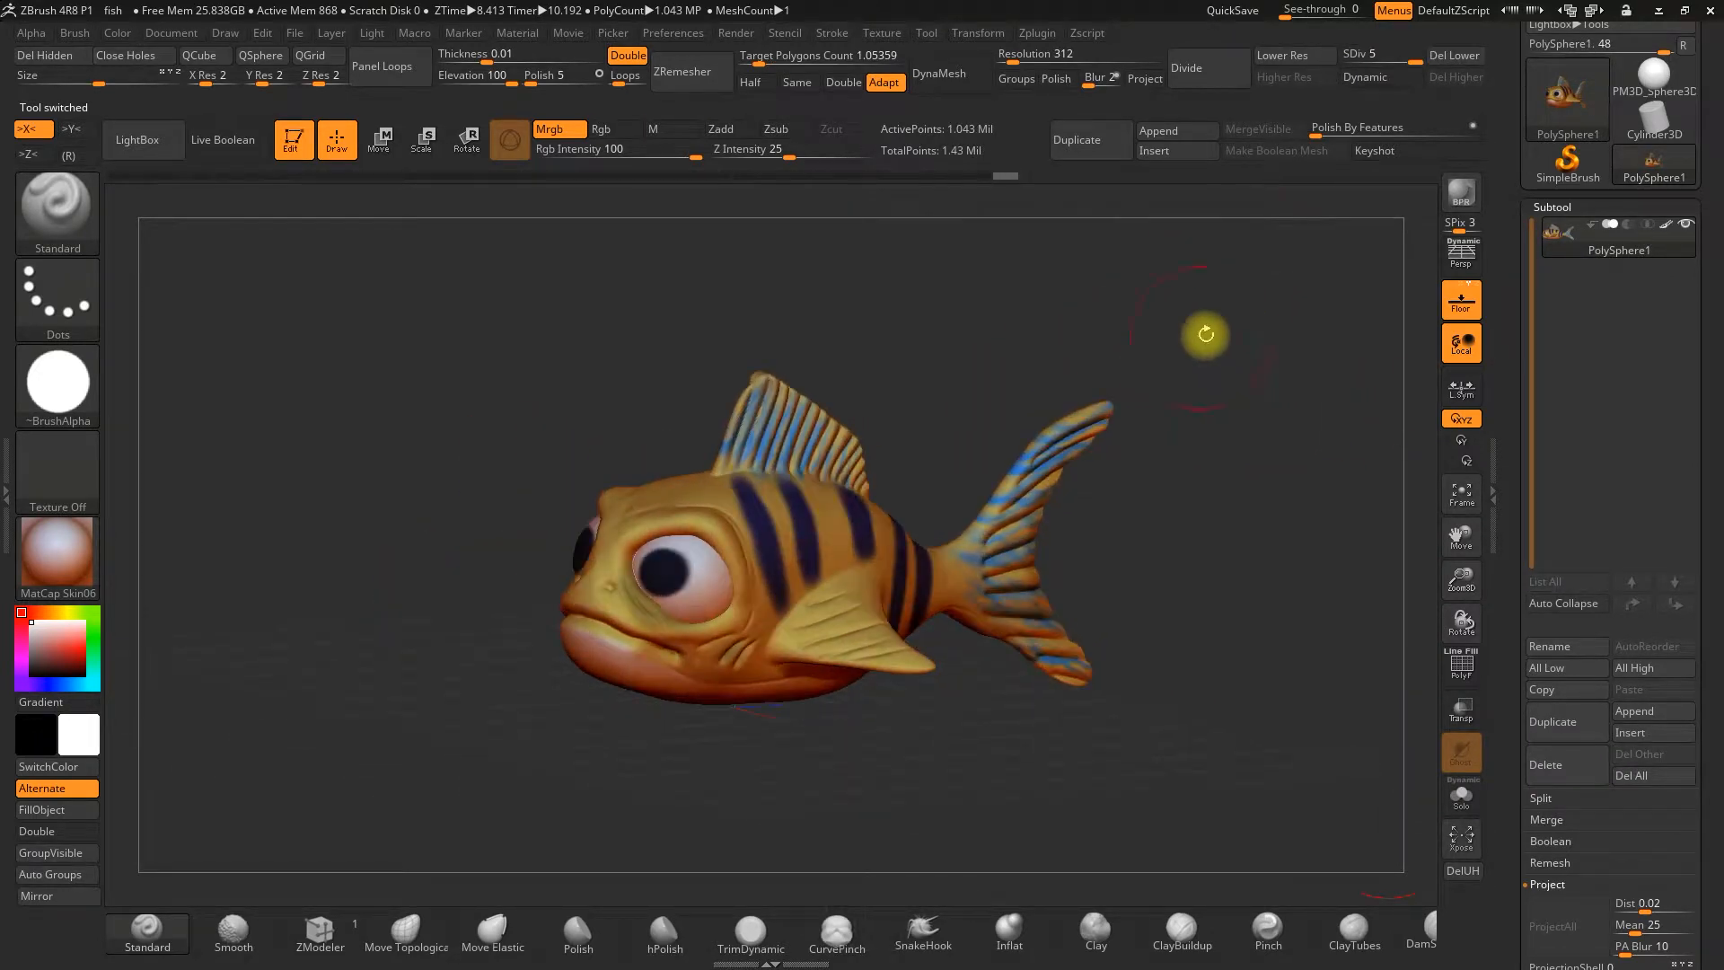
{"action": "mouse_move", "coordinate": [1414, 57]}
{"action": "left_mouse_down"}
{"action": "mouse_move", "coordinate": [1346, 60]}
{"action": "mouse_move", "coordinate": [1422, 90]}
{"action": "left_mouse_up"}
{"action": "left_click_drag", "start_coordinate": [928, 351], "coordinate": [1038, 369]}
{"action": "mouse_move", "coordinate": [1038, 370]}
{"action": "left_mouse_down", "text": "alt"}
{"action": "mouse_move", "coordinate": [1030, 434]}
{"action": "mouse_move", "coordinate": [1002, 450]}
{"action": "mouse_move", "coordinate": [1024, 368]}
{"action": "left_mouse_up", "text": "alt"}
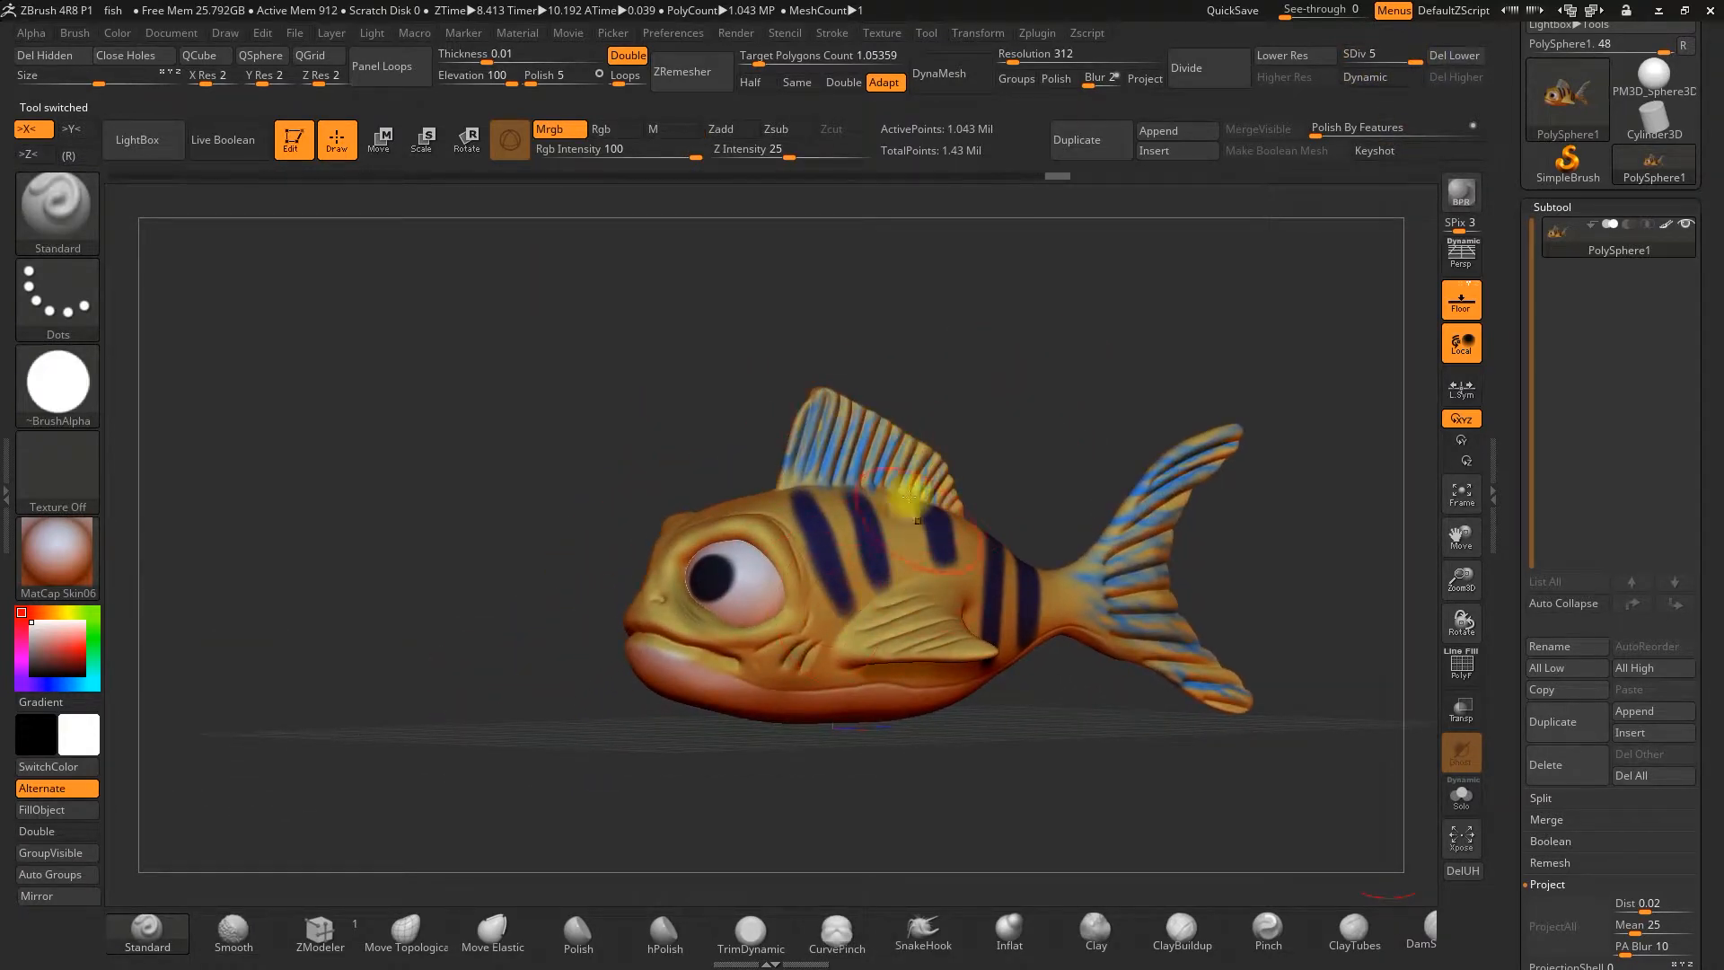
{"action": "left_click_drag", "start_coordinate": [1004, 423], "coordinate": [1024, 437]}
{"action": "left_click_drag", "start_coordinate": [1143, 362], "coordinate": [996, 353]}
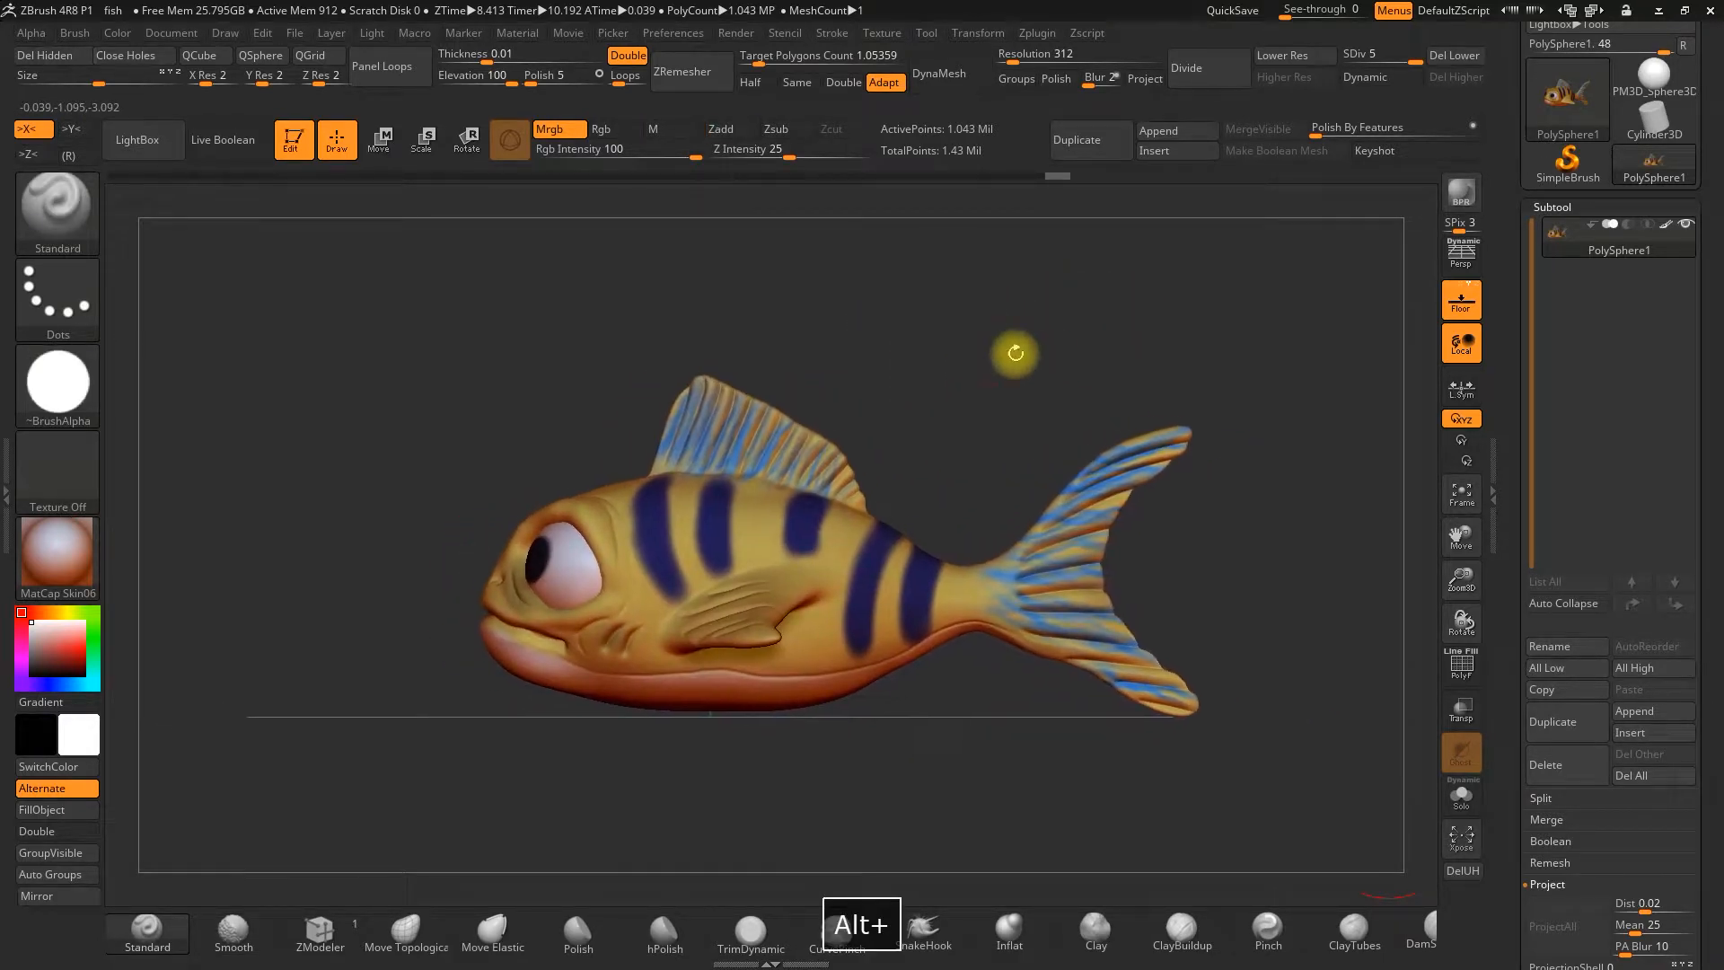
Open the UV Master plugin and create a low-resolution work clone of the PolySphere1 fish with Work On Clone
{"action": "left_click", "coordinate": [1038, 34]}
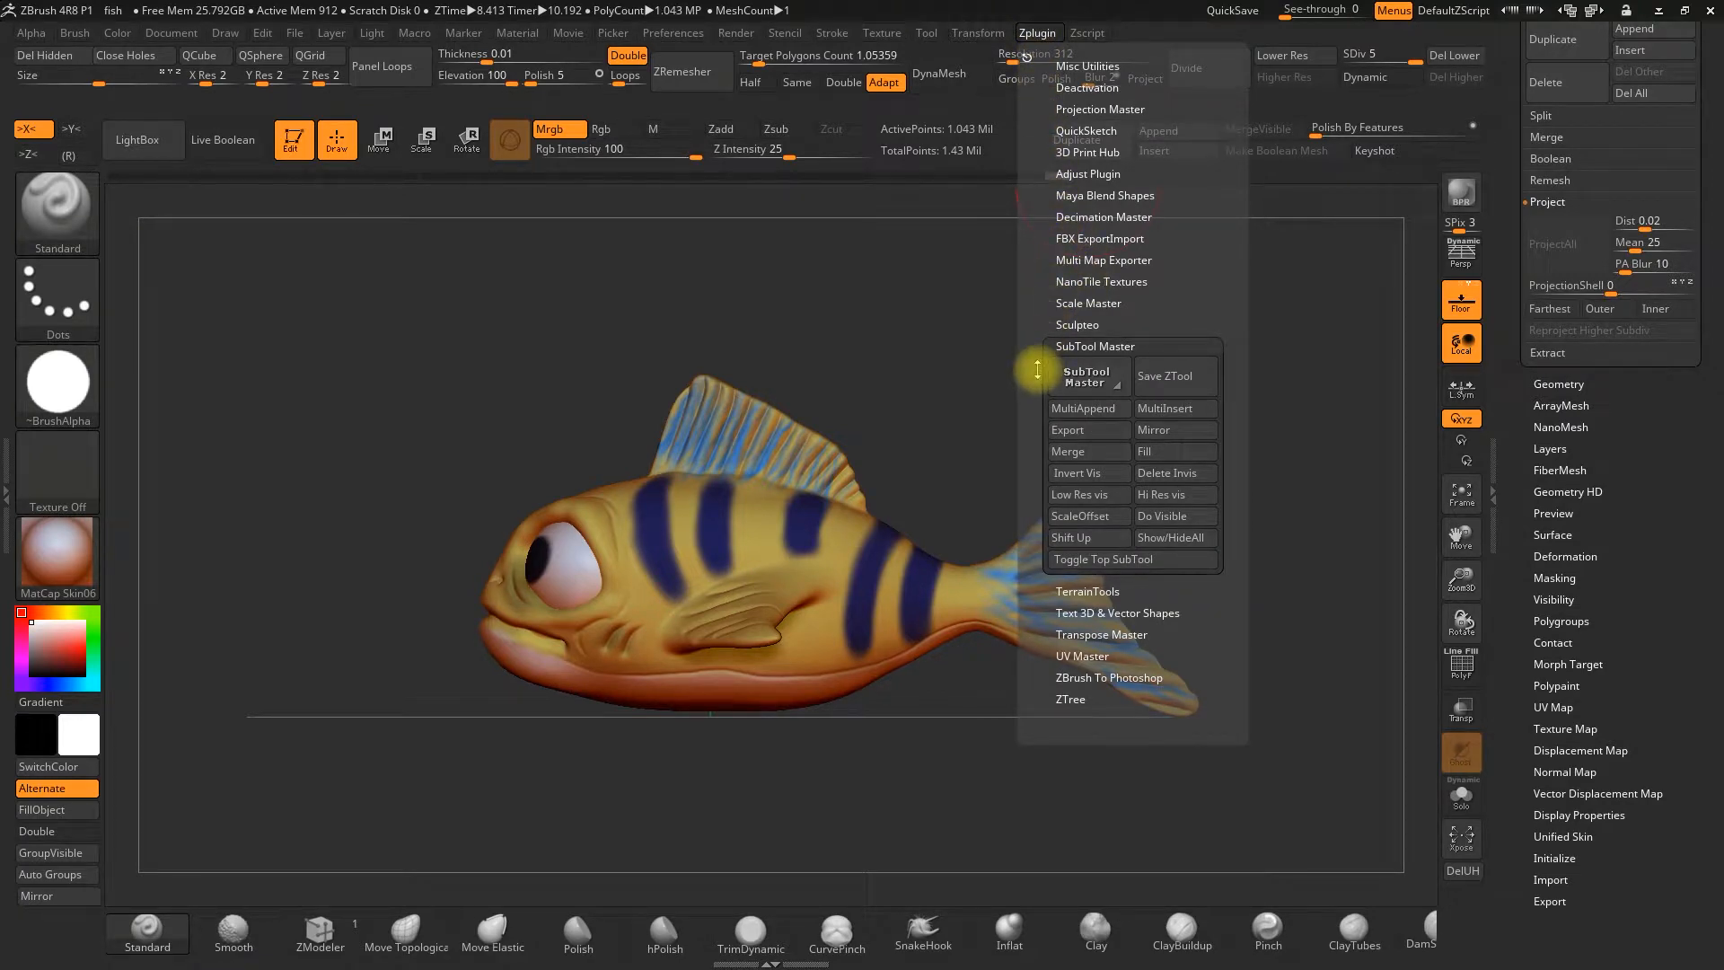
{"action": "scroll", "coordinate": [1035, 358], "scroll_direction": "down", "scroll_amount": 2}
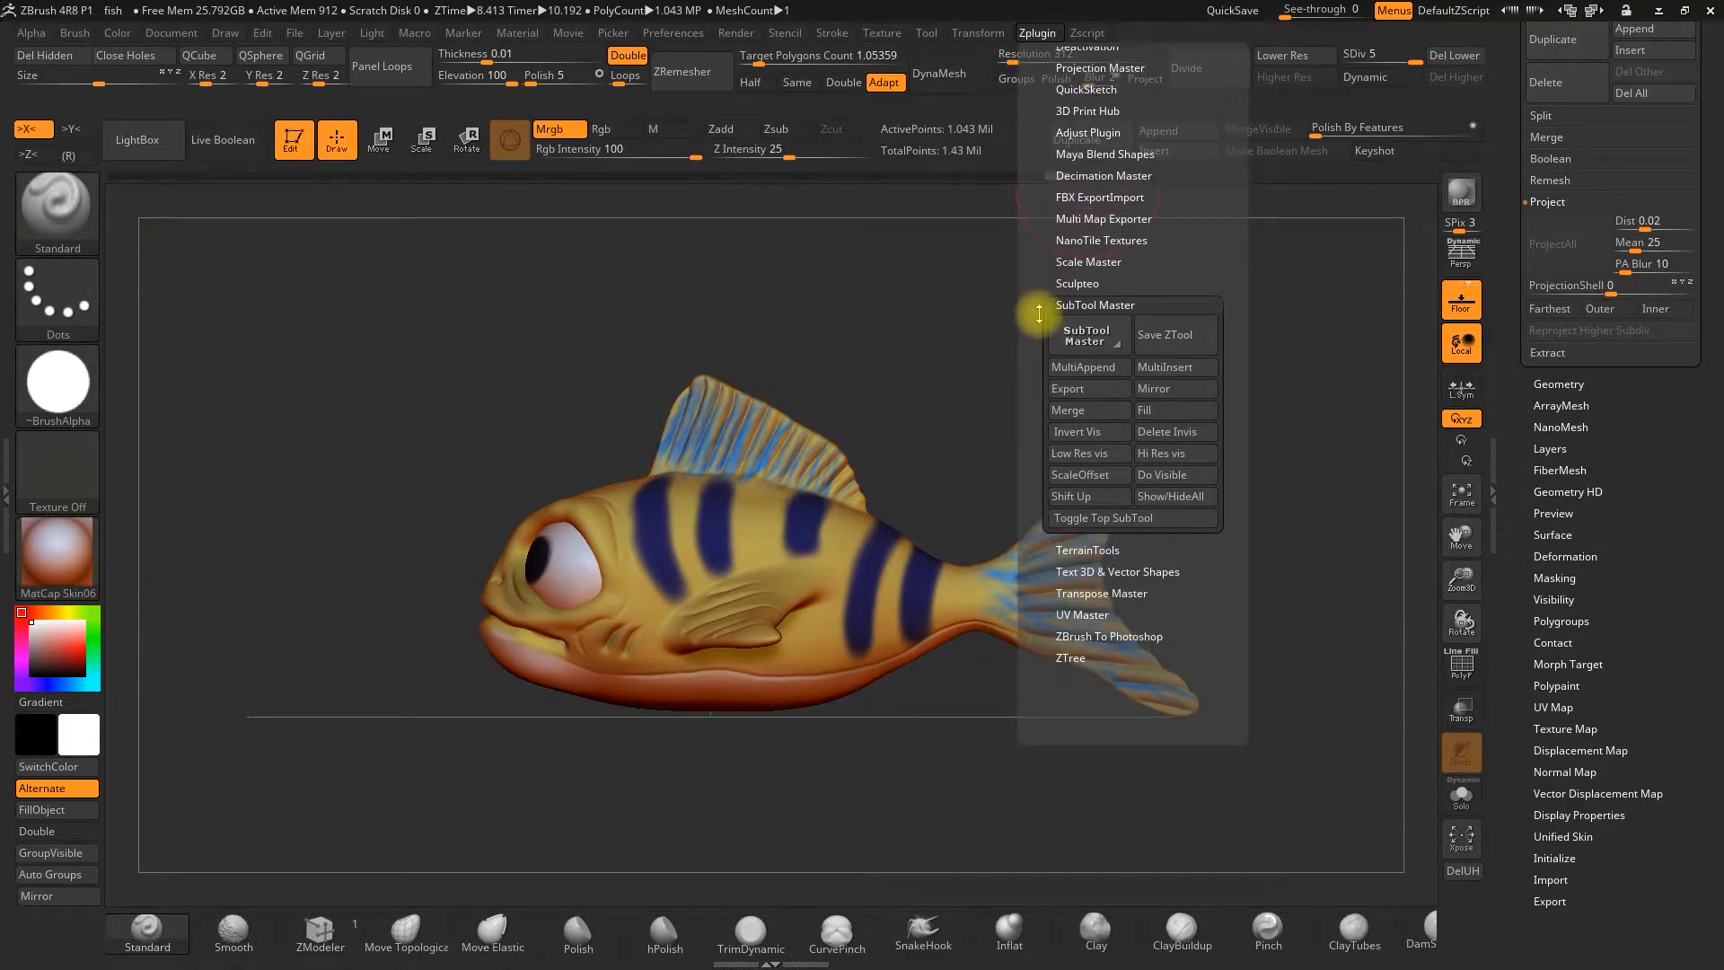
{"action": "left_click_drag", "start_coordinate": [1037, 537], "coordinate": [1069, 587]}
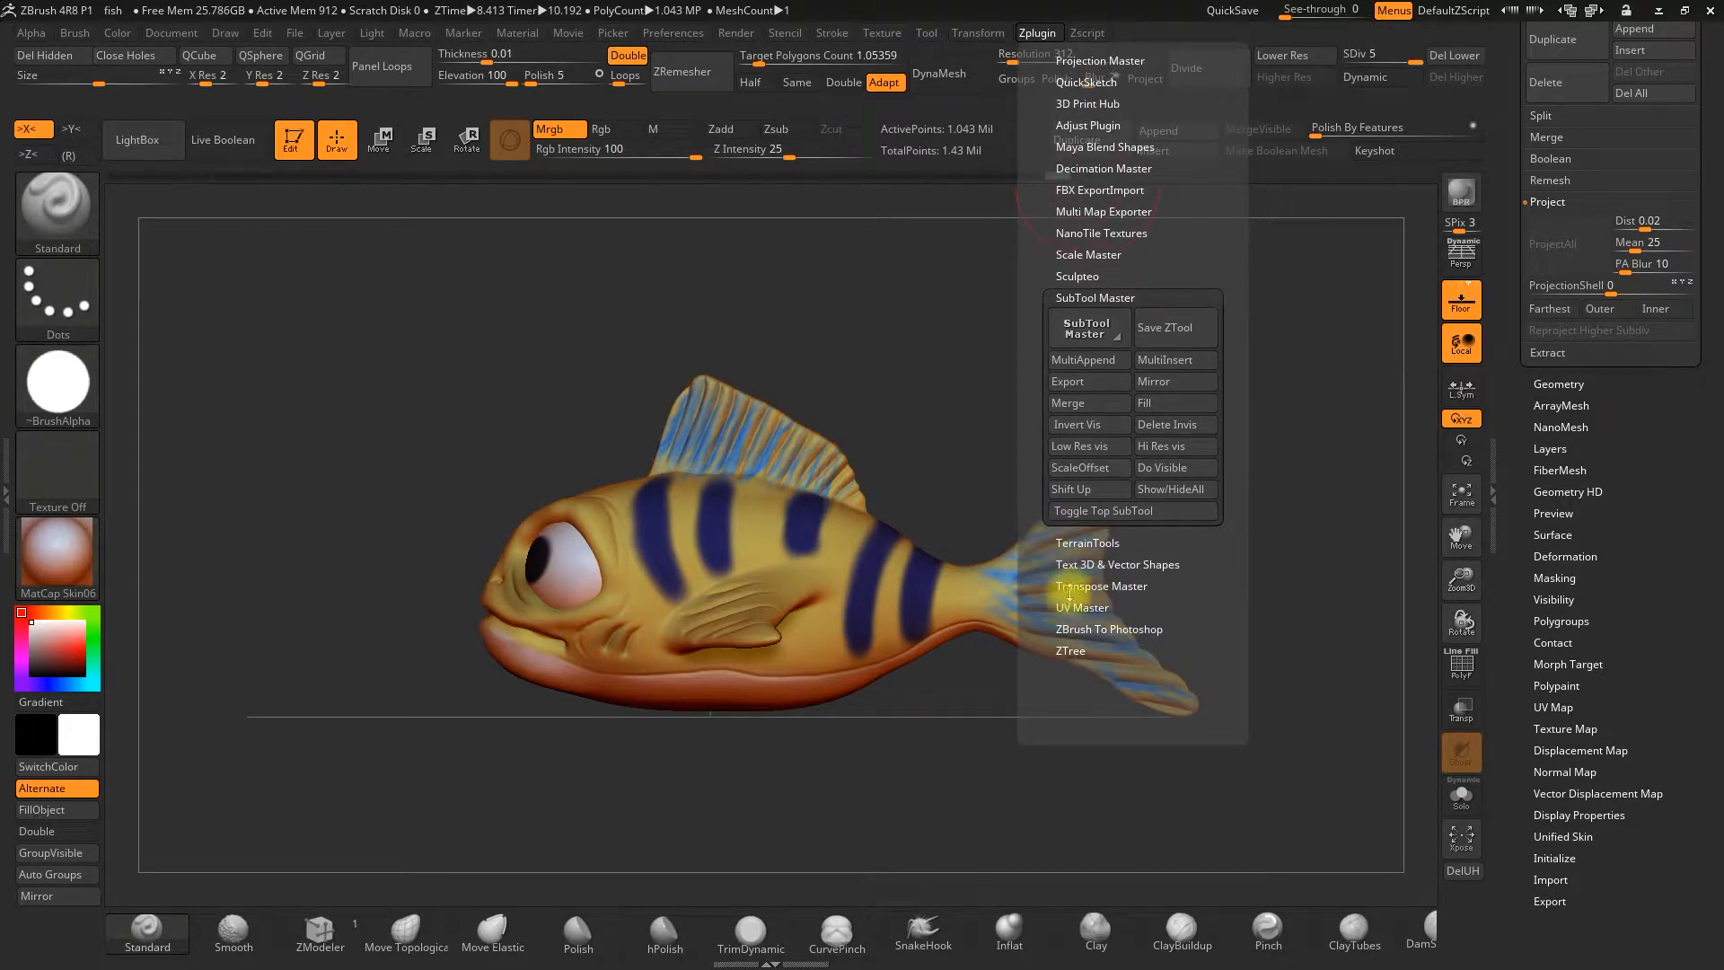
{"action": "left_click", "coordinate": [1070, 606]}
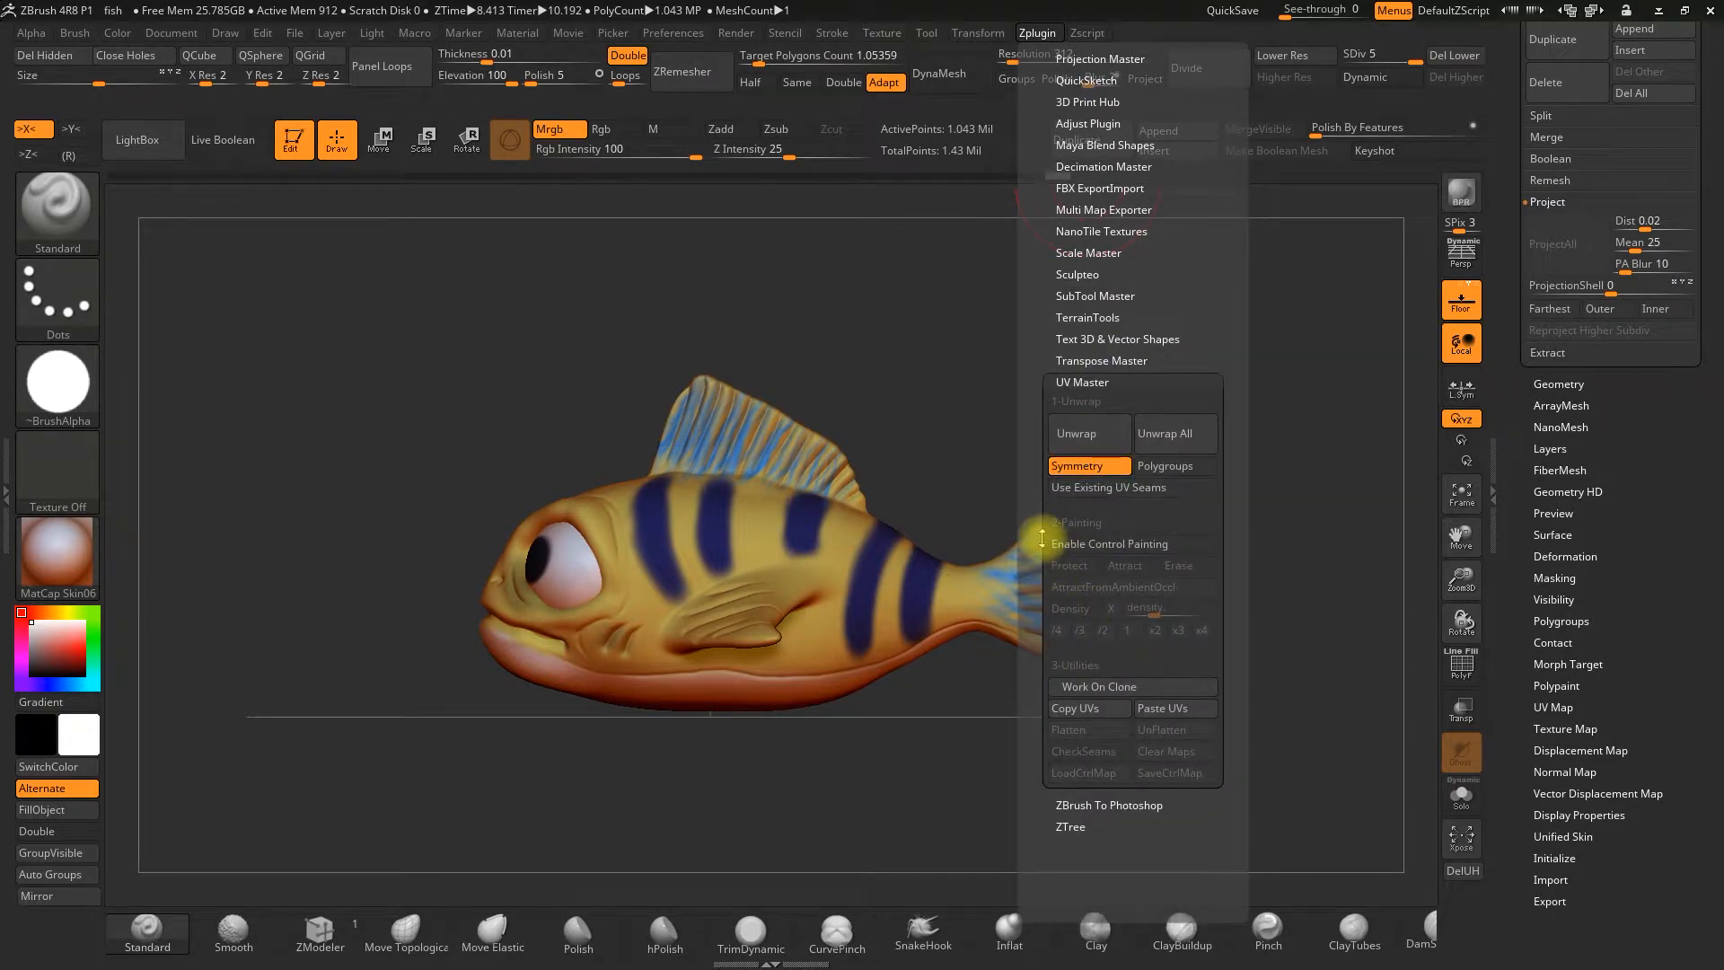
{"action": "scroll", "coordinate": [1034, 564], "scroll_direction": "up", "scroll_amount": 1}
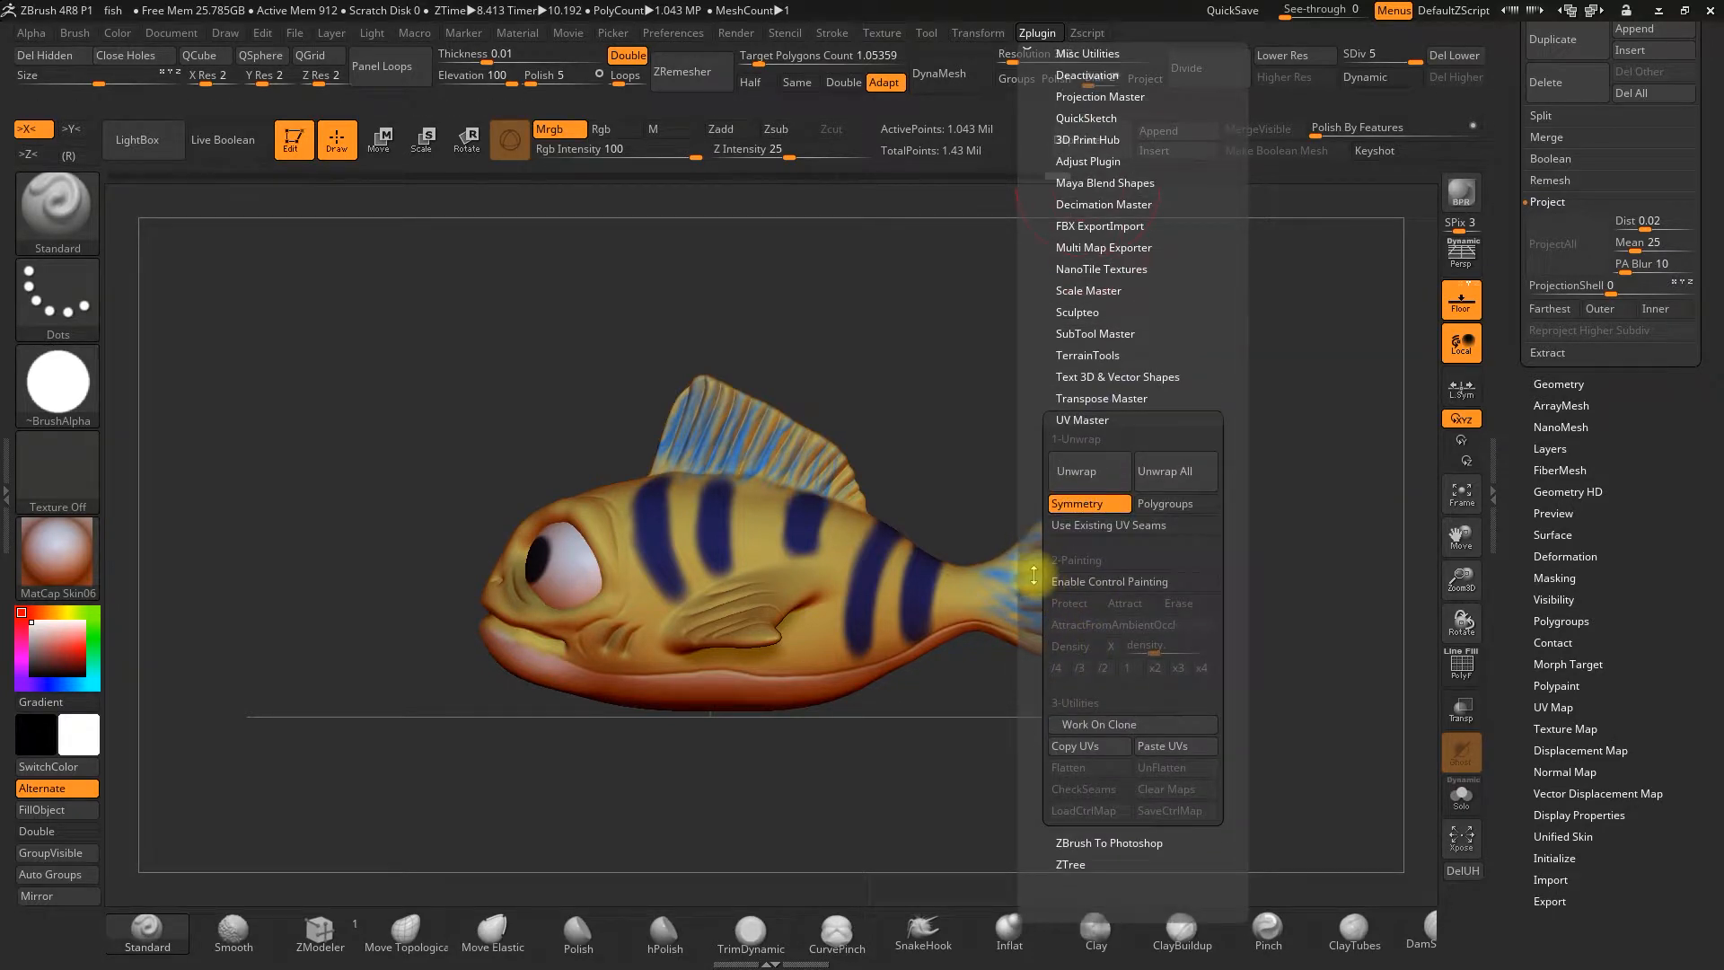
{"action": "left_click", "coordinate": [1087, 725]}
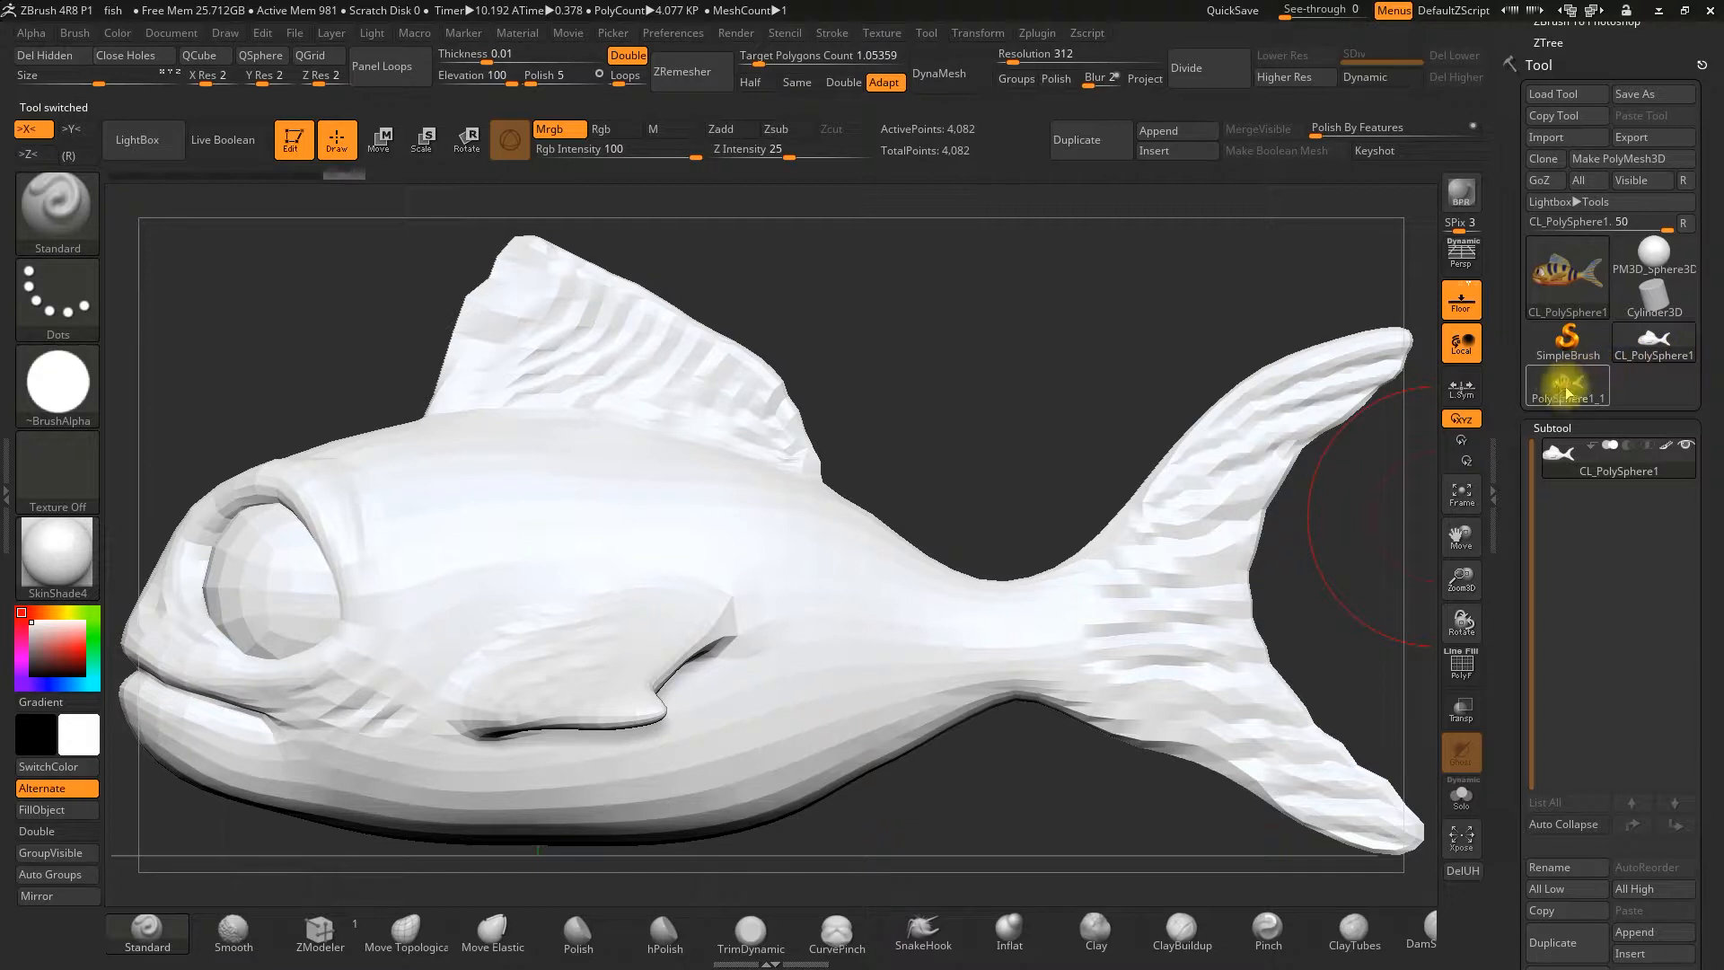
Compare the previews of the original fish and its CL_PolySphere1 clone, and examine the clone from several angles
{"action": "mouse_move", "coordinate": [1563, 388]}
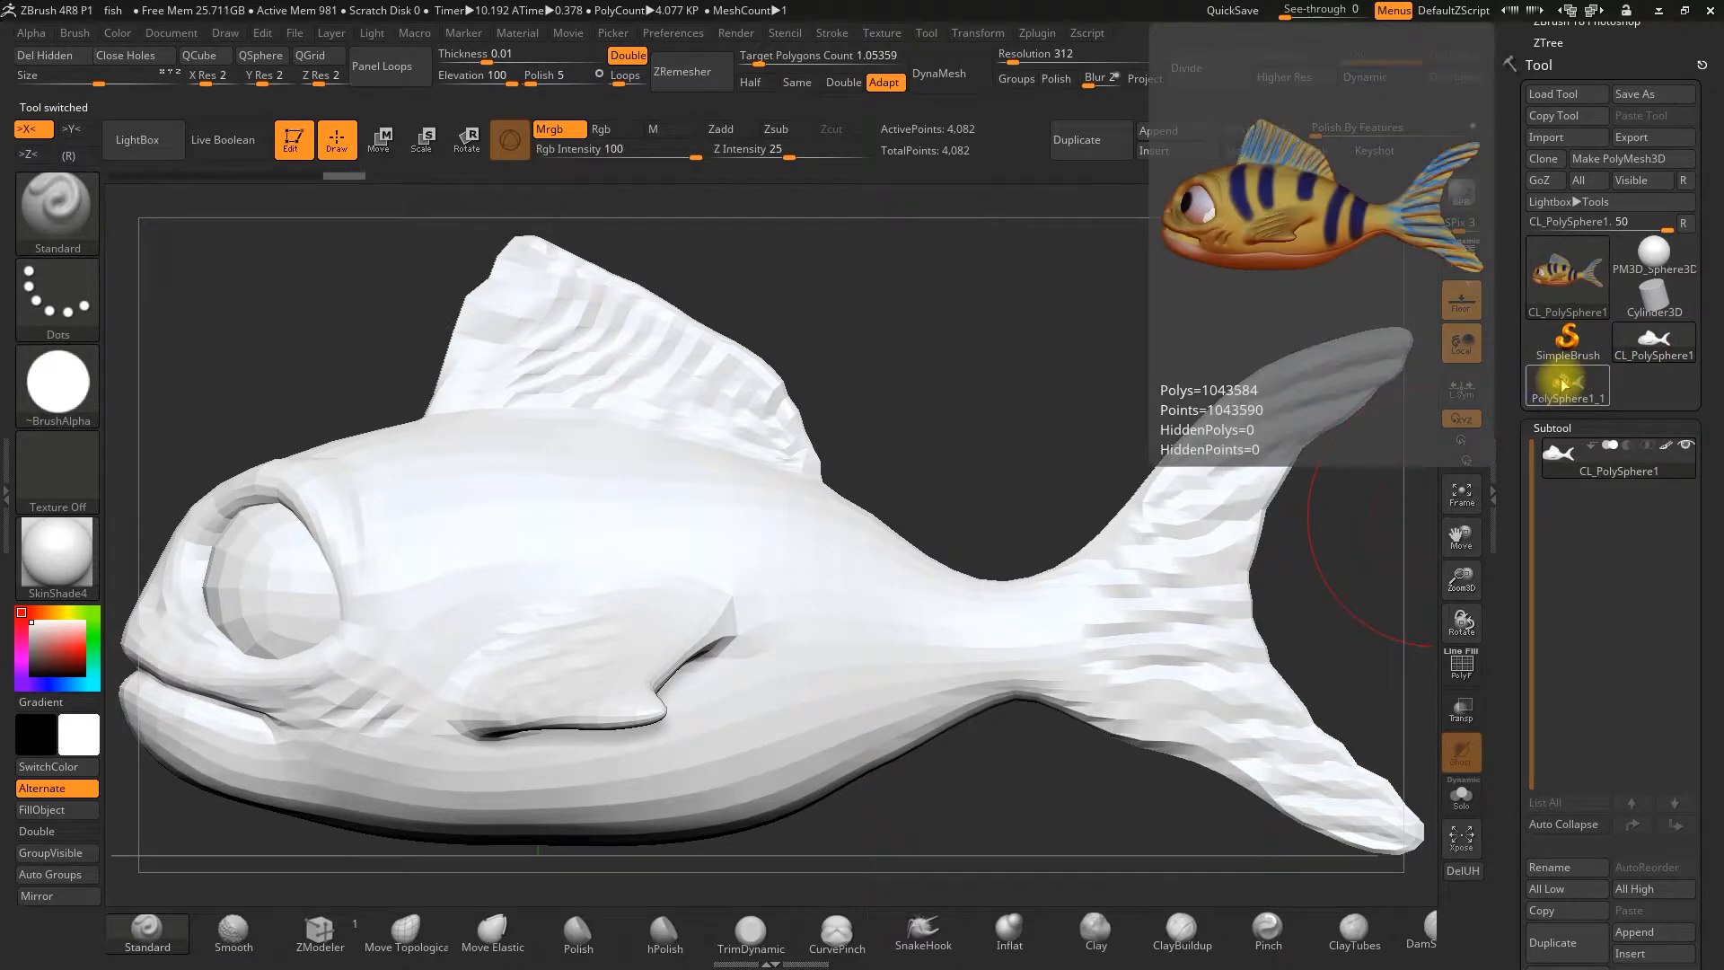
{"action": "mouse_move", "coordinate": [1653, 348]}
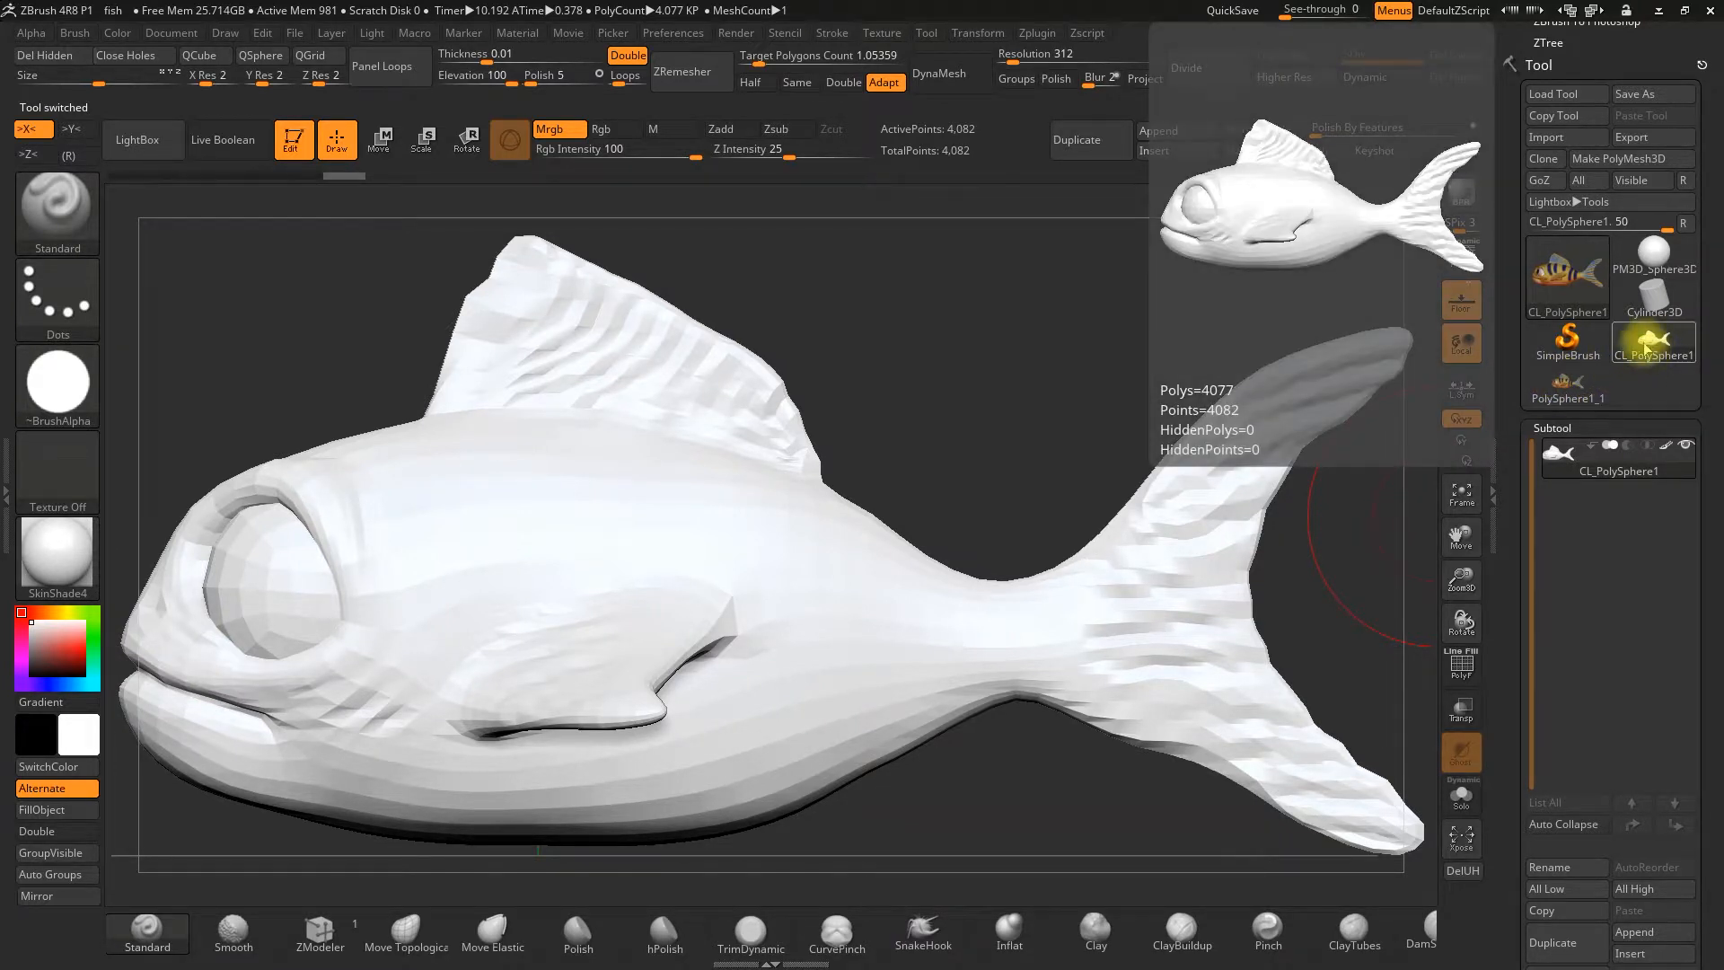
{"action": "left_click_drag", "start_coordinate": [1462, 576], "coordinate": [865, 404]}
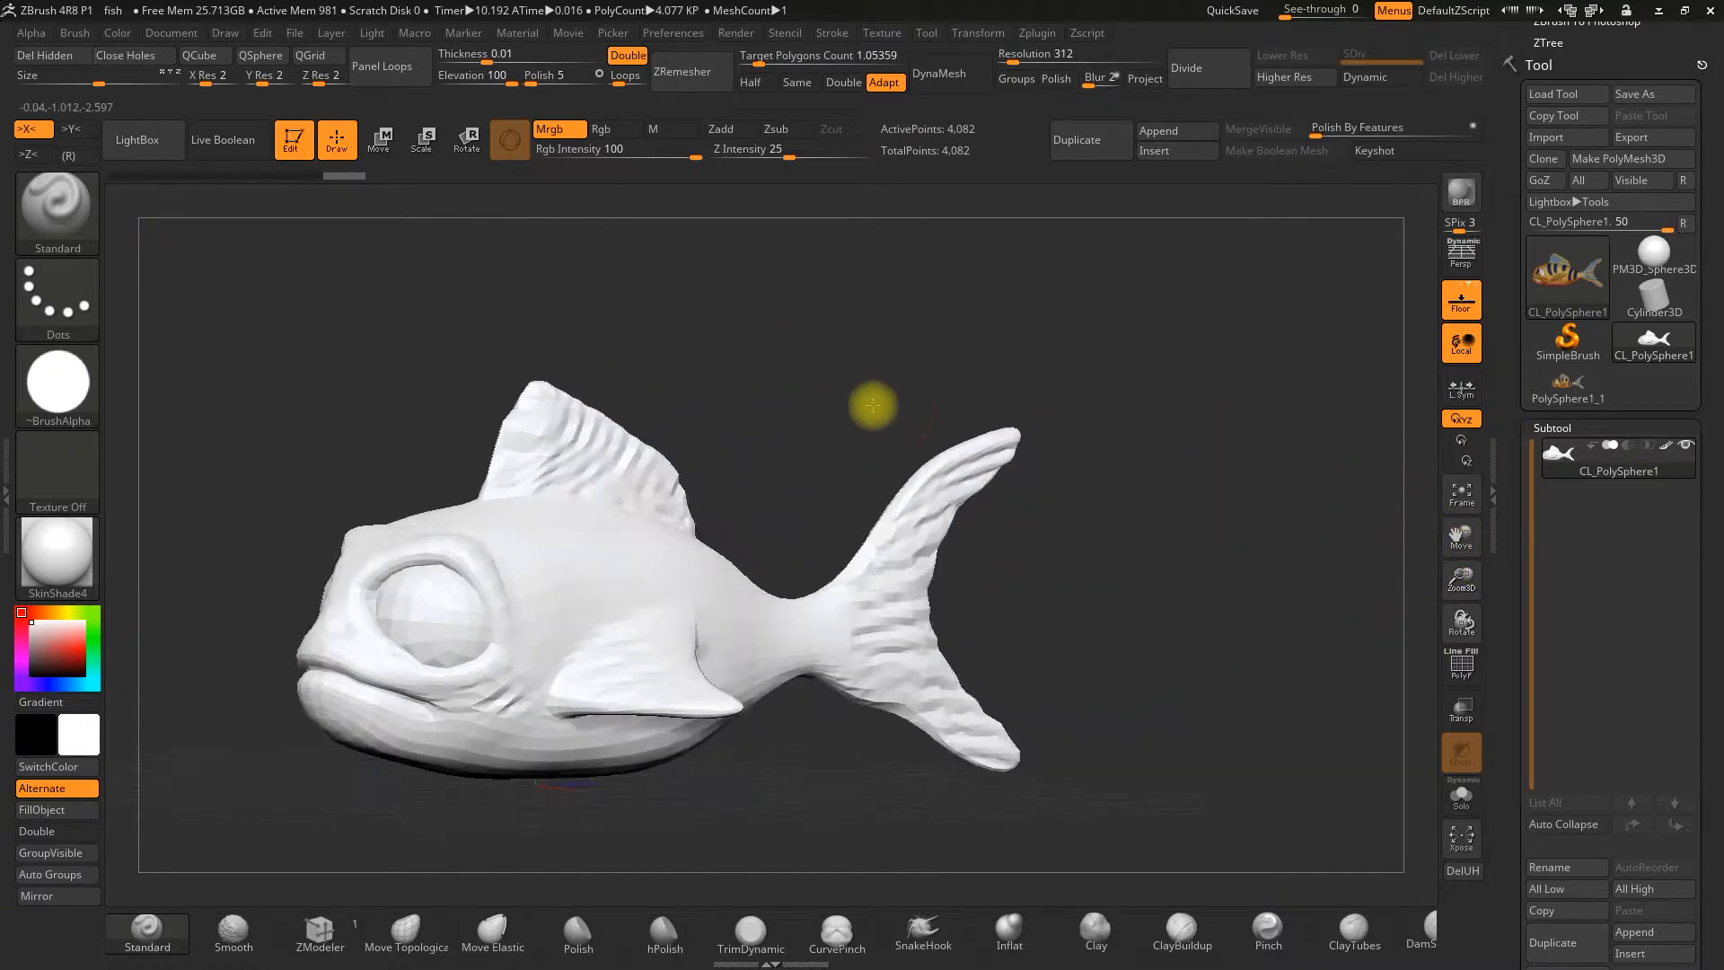
{"action": "left_click_drag", "start_coordinate": [758, 381], "coordinate": [401, 551]}
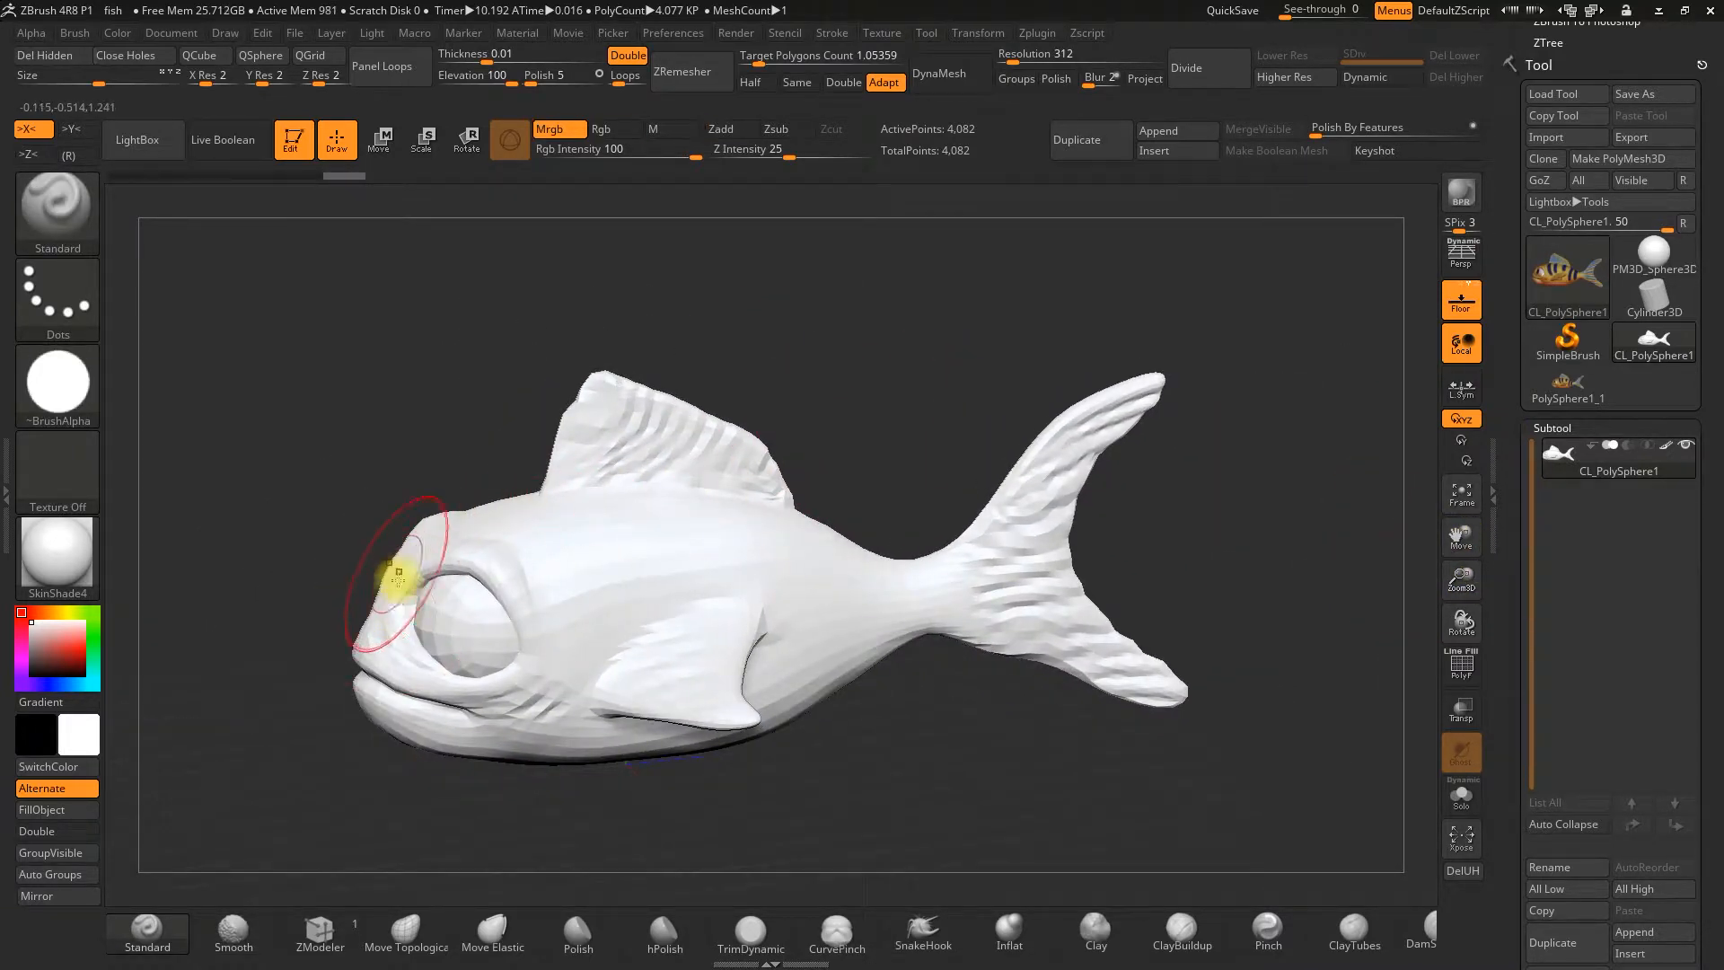
{"action": "left_click_drag", "start_coordinate": [454, 450], "coordinate": [477, 491]}
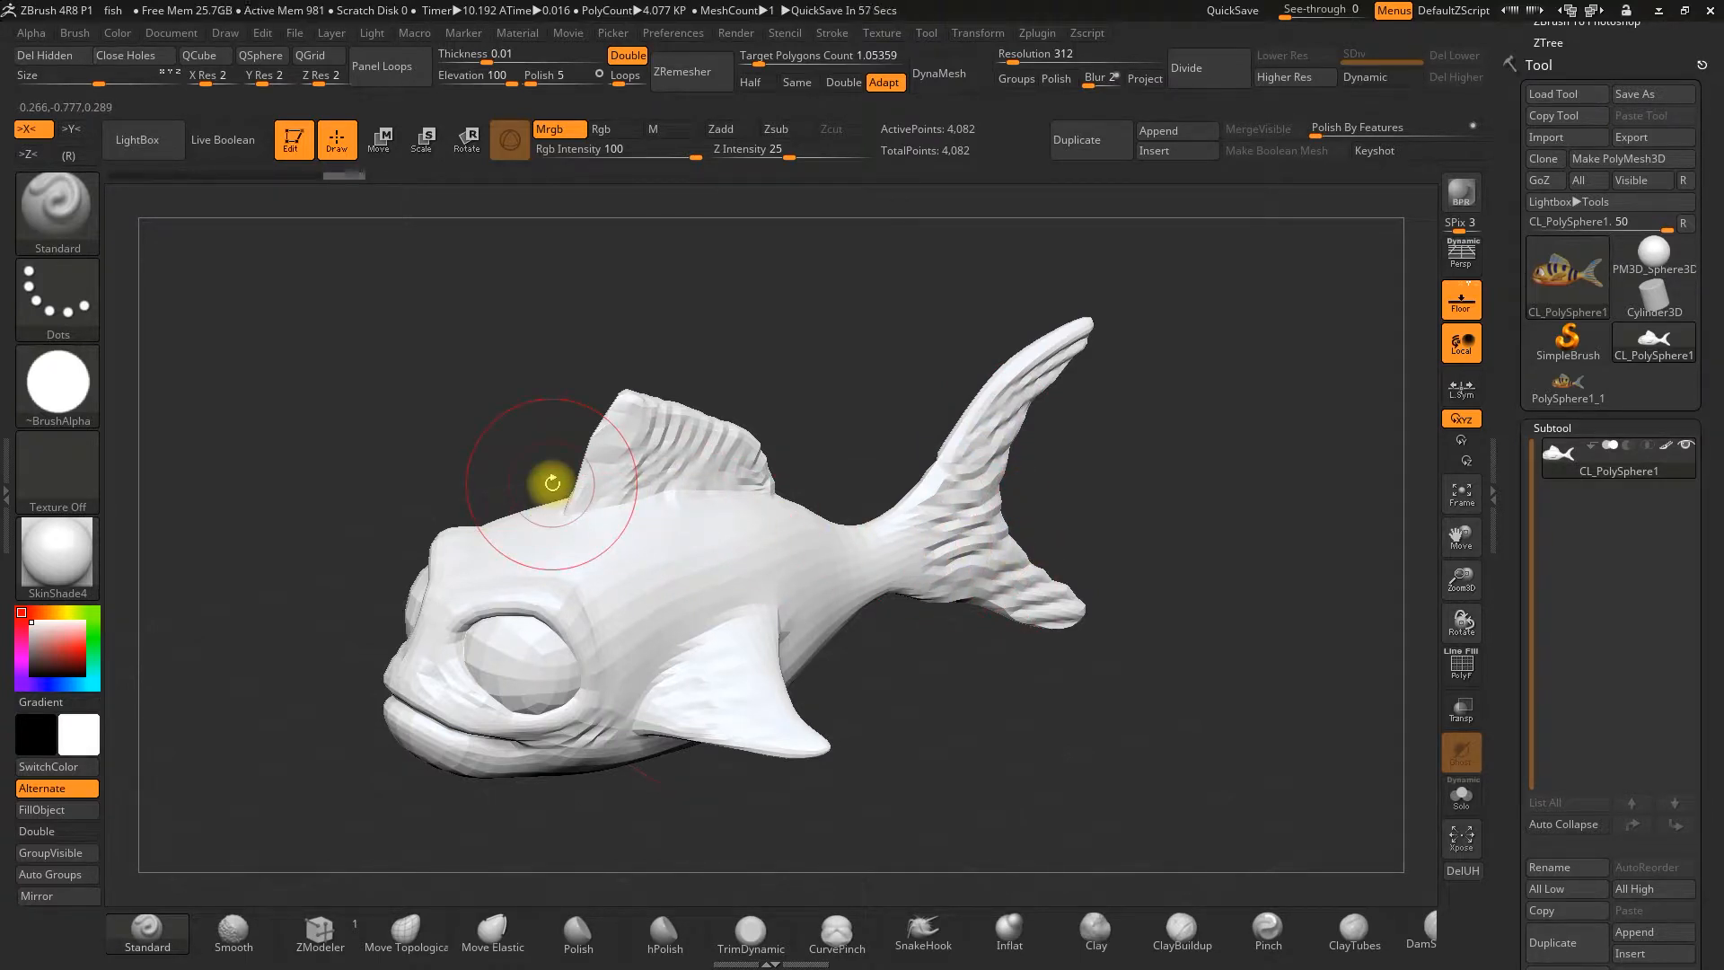
{"action": "left_click_drag", "start_coordinate": [989, 346], "coordinate": [943, 634]}
{"action": "left_click_drag", "start_coordinate": [800, 396], "coordinate": [535, 476]}
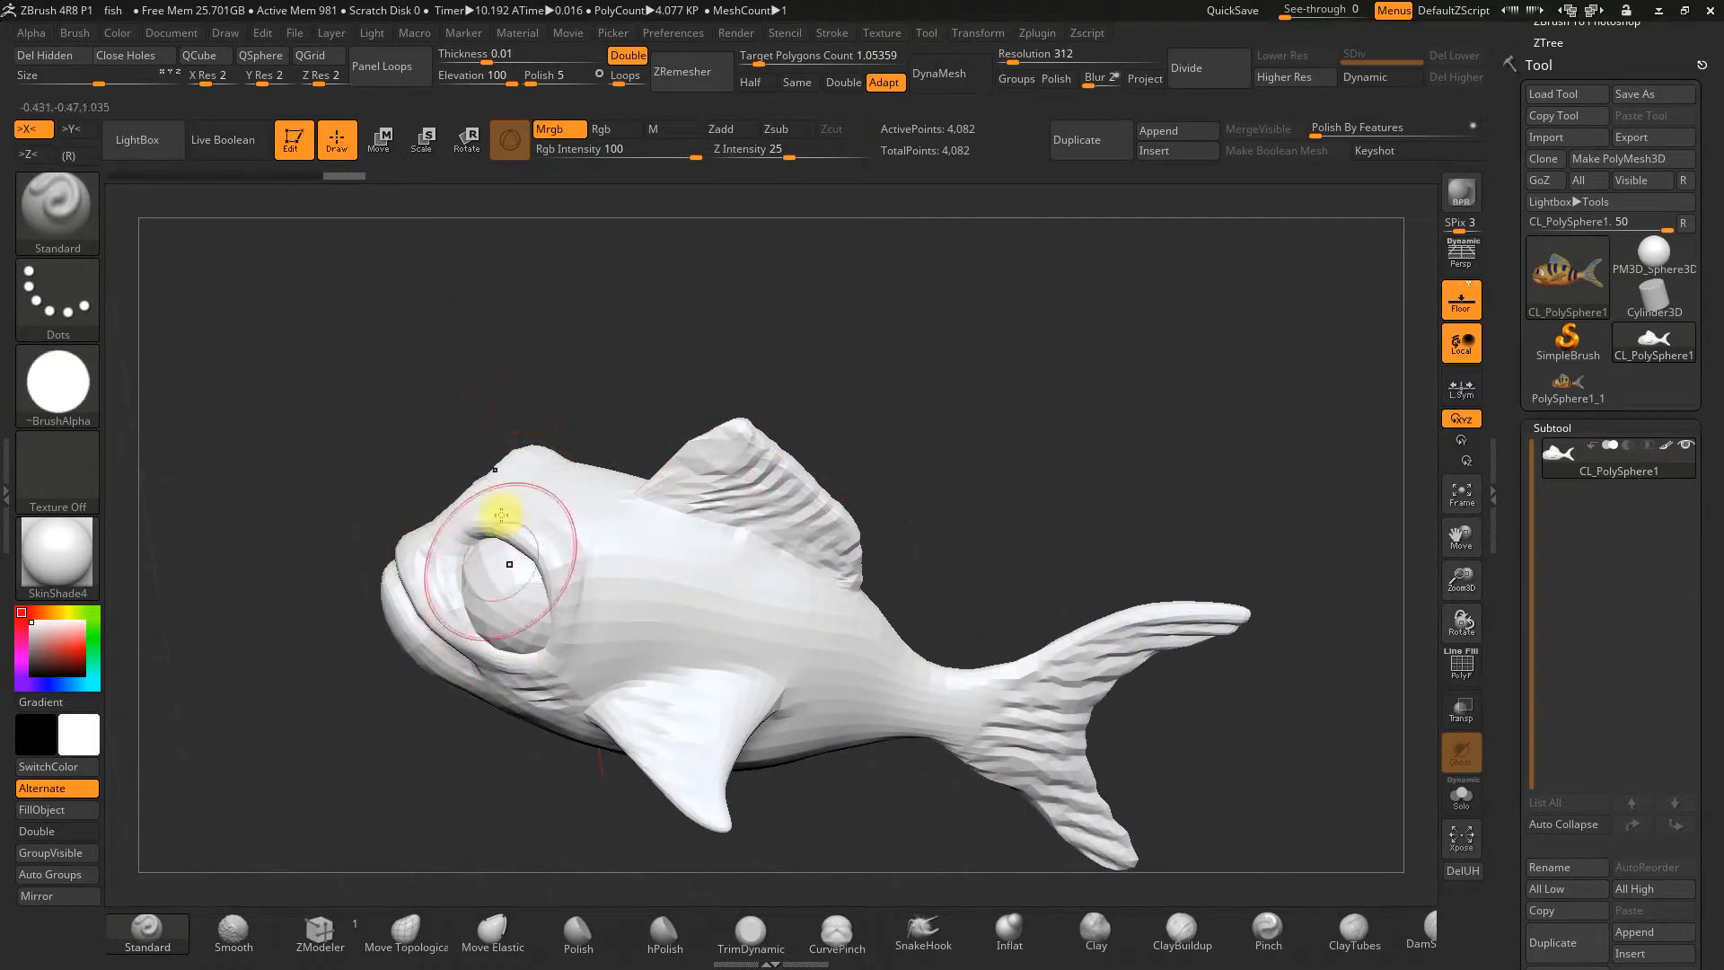
{"action": "left_click_drag", "start_coordinate": [951, 377], "coordinate": [977, 357]}
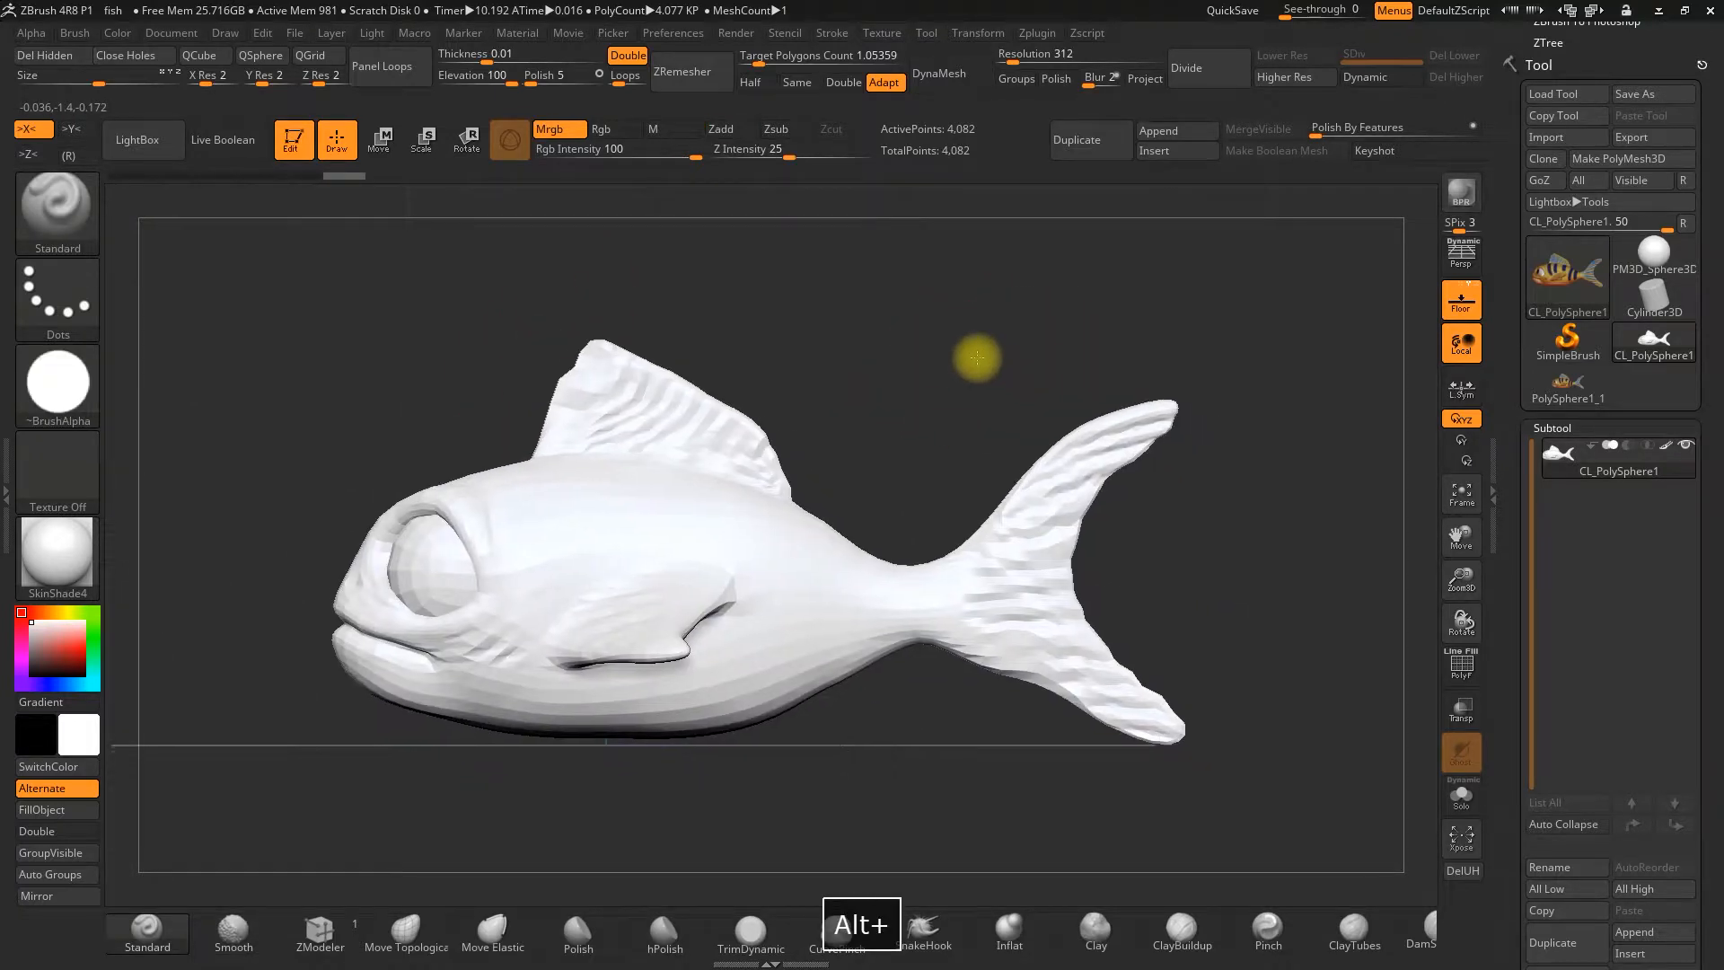
Dock the Zplugin palette in the side tray and turn on Enable Control Painting in UV Master
{"action": "left_click", "coordinate": [1037, 35]}
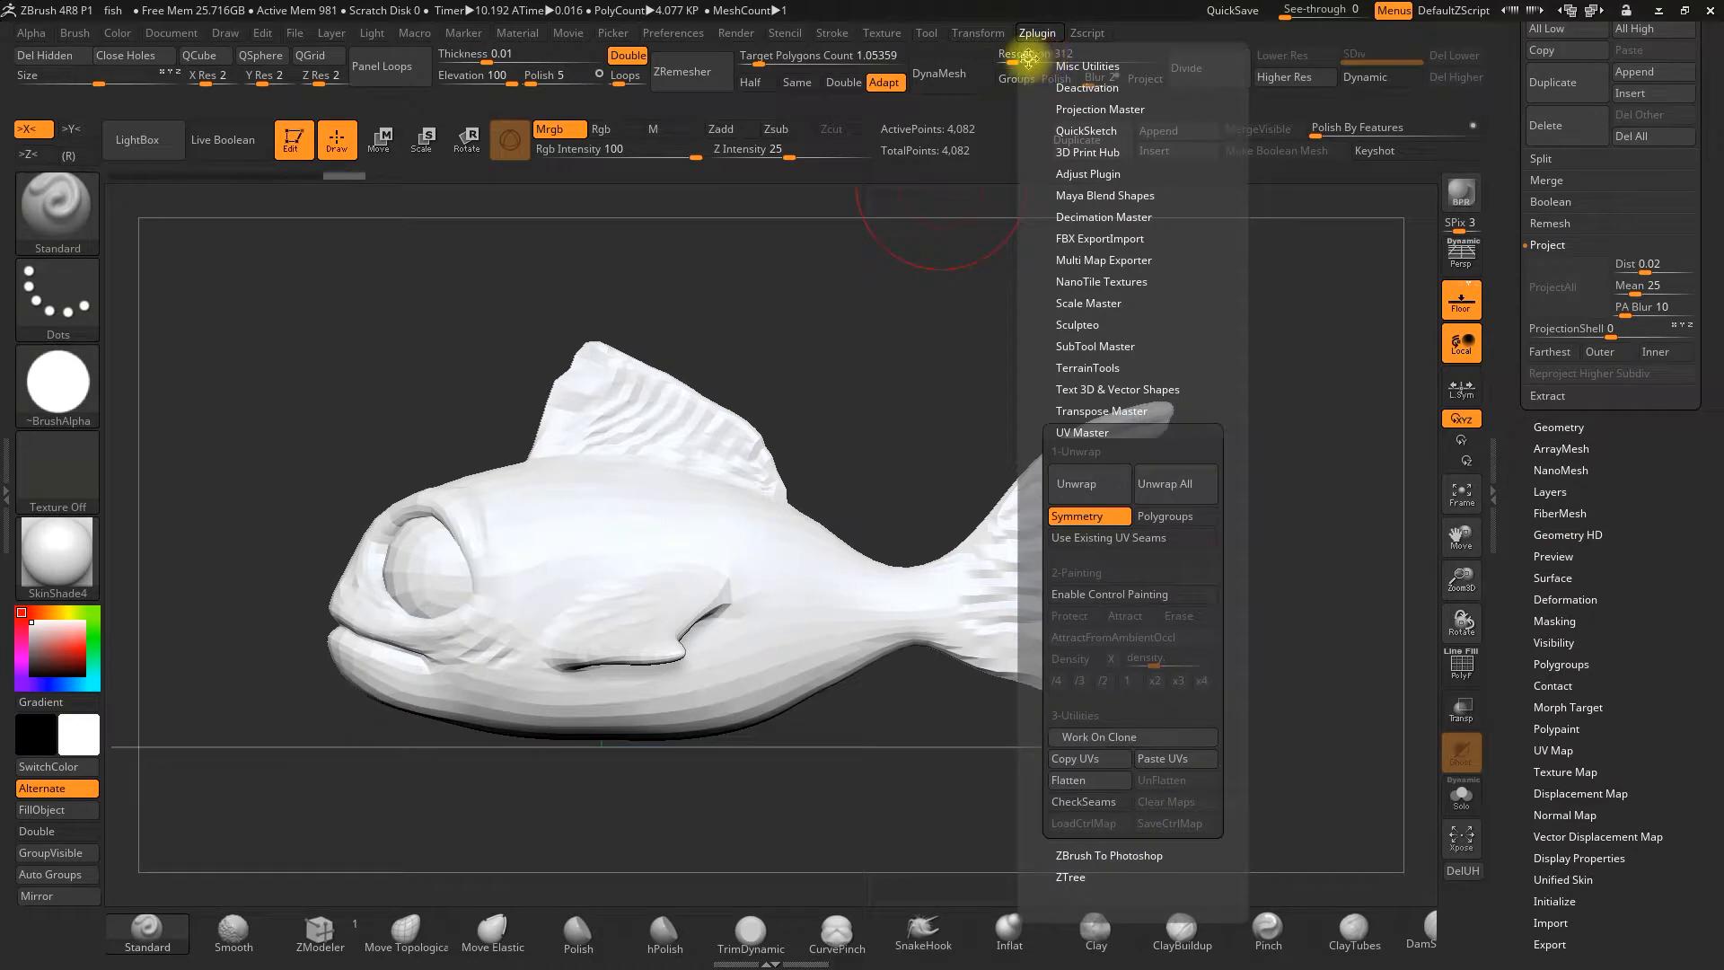
{"action": "left_click_drag", "start_coordinate": [1024, 60], "coordinate": [1512, 184]}
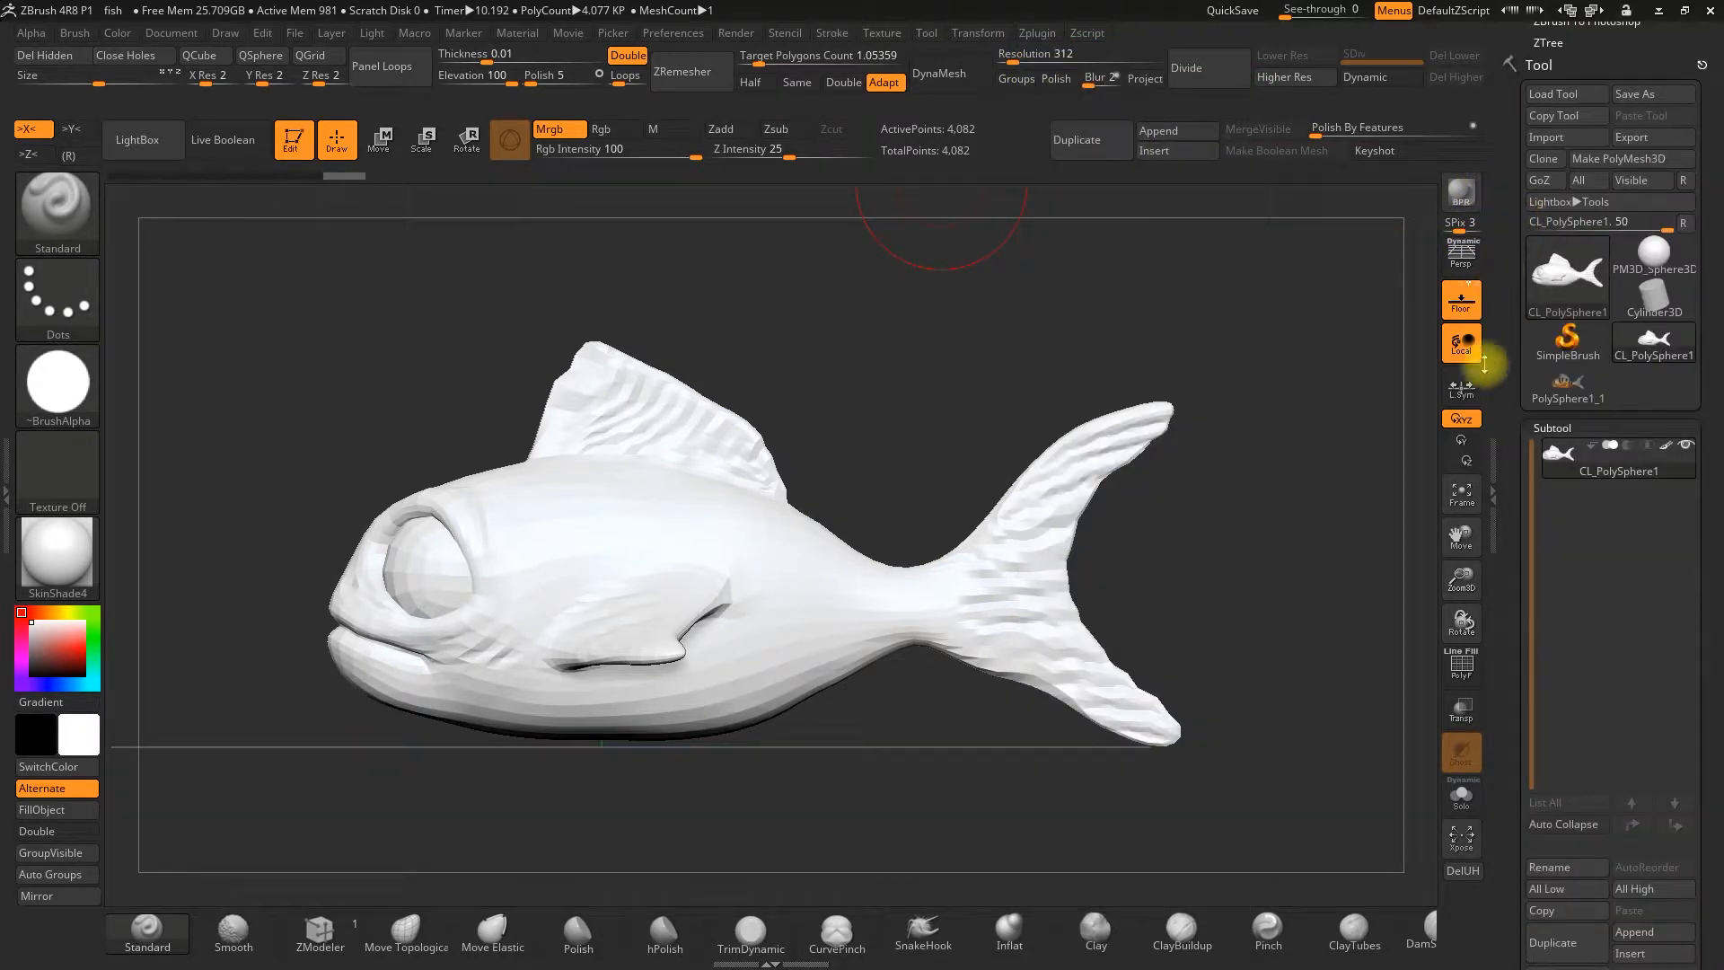
{"action": "left_click_drag", "start_coordinate": [1510, 353], "coordinate": [1553, 509]}
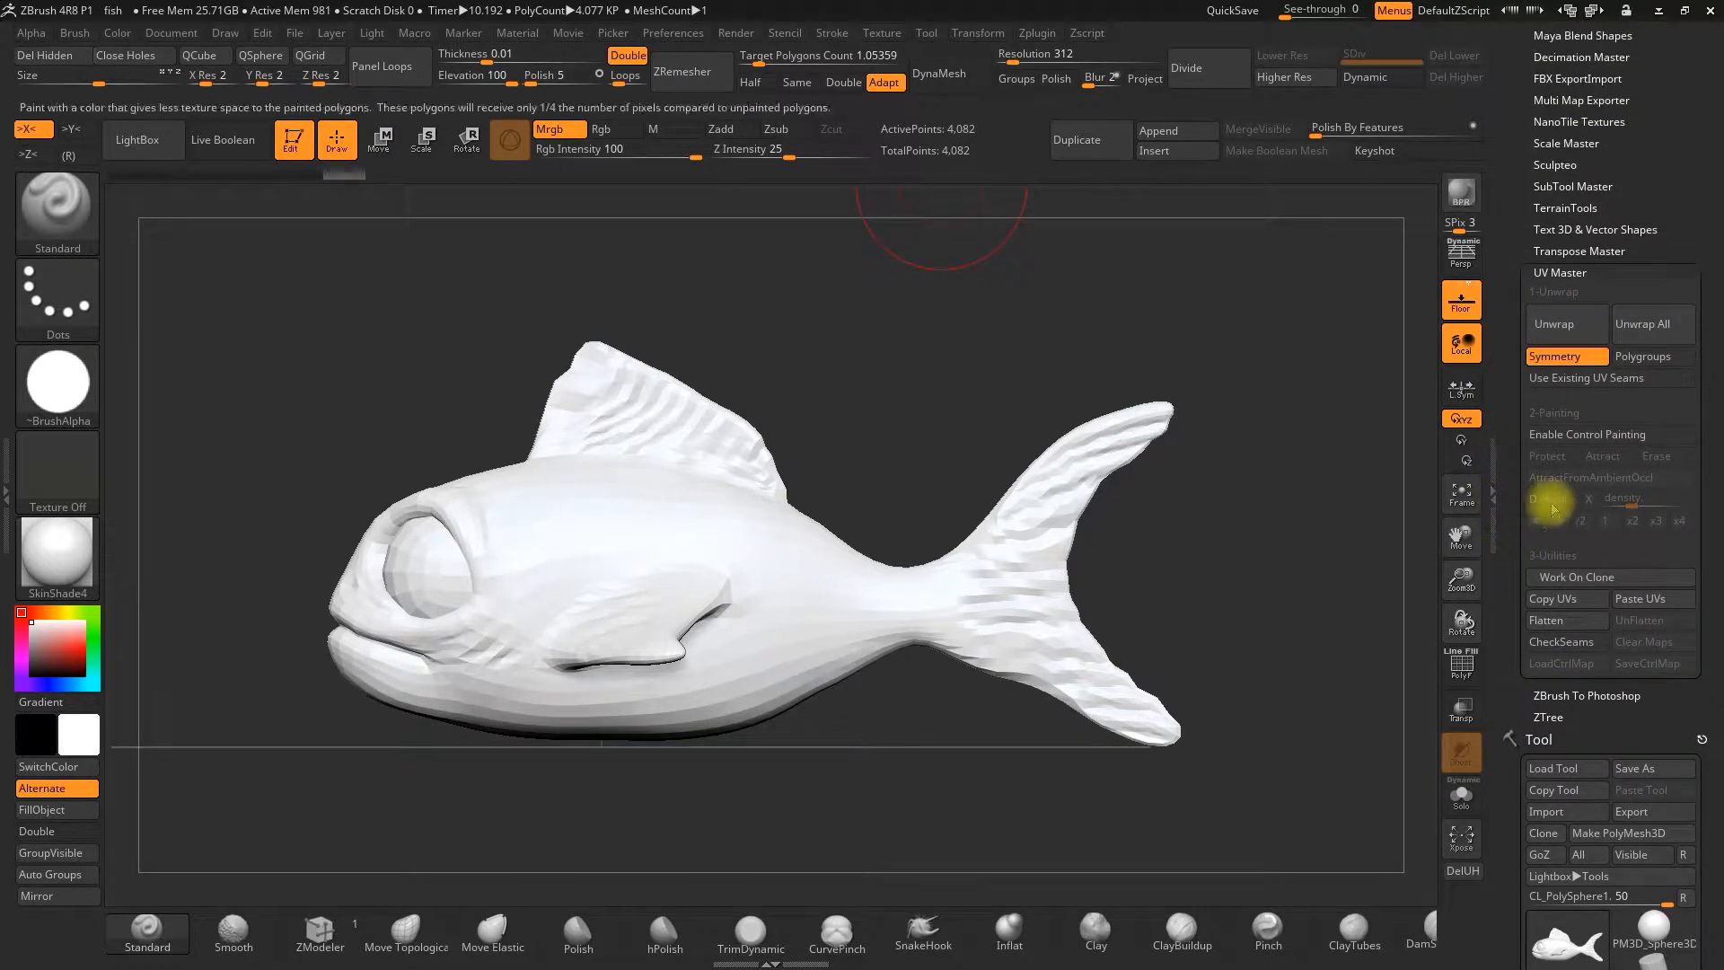
{"action": "left_click", "coordinate": [1588, 438]}
Choose Protect control painting and fill the entire fish clone with its red colour
{"action": "mouse_move", "coordinate": [985, 300]}
{"action": "left_mouse_down"}
{"action": "mouse_move", "coordinate": [942, 354]}
{"action": "mouse_move", "coordinate": [1342, 437]}
{"action": "left_mouse_up"}
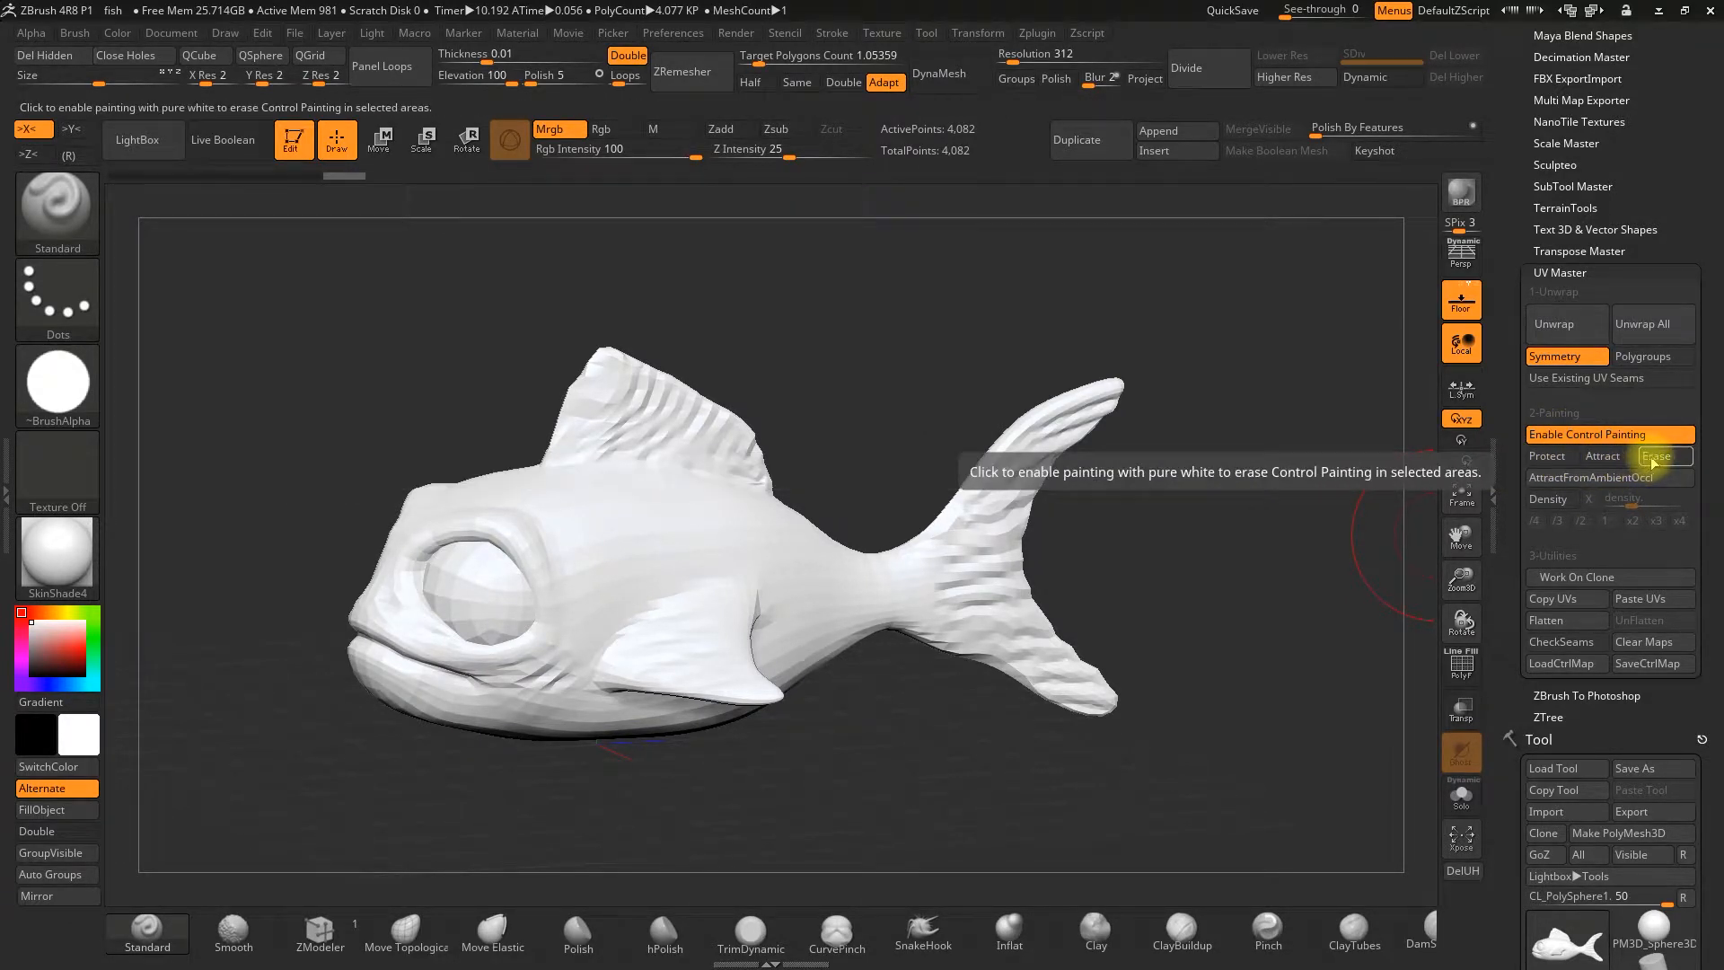
{"action": "left_click", "coordinate": [1547, 457]}
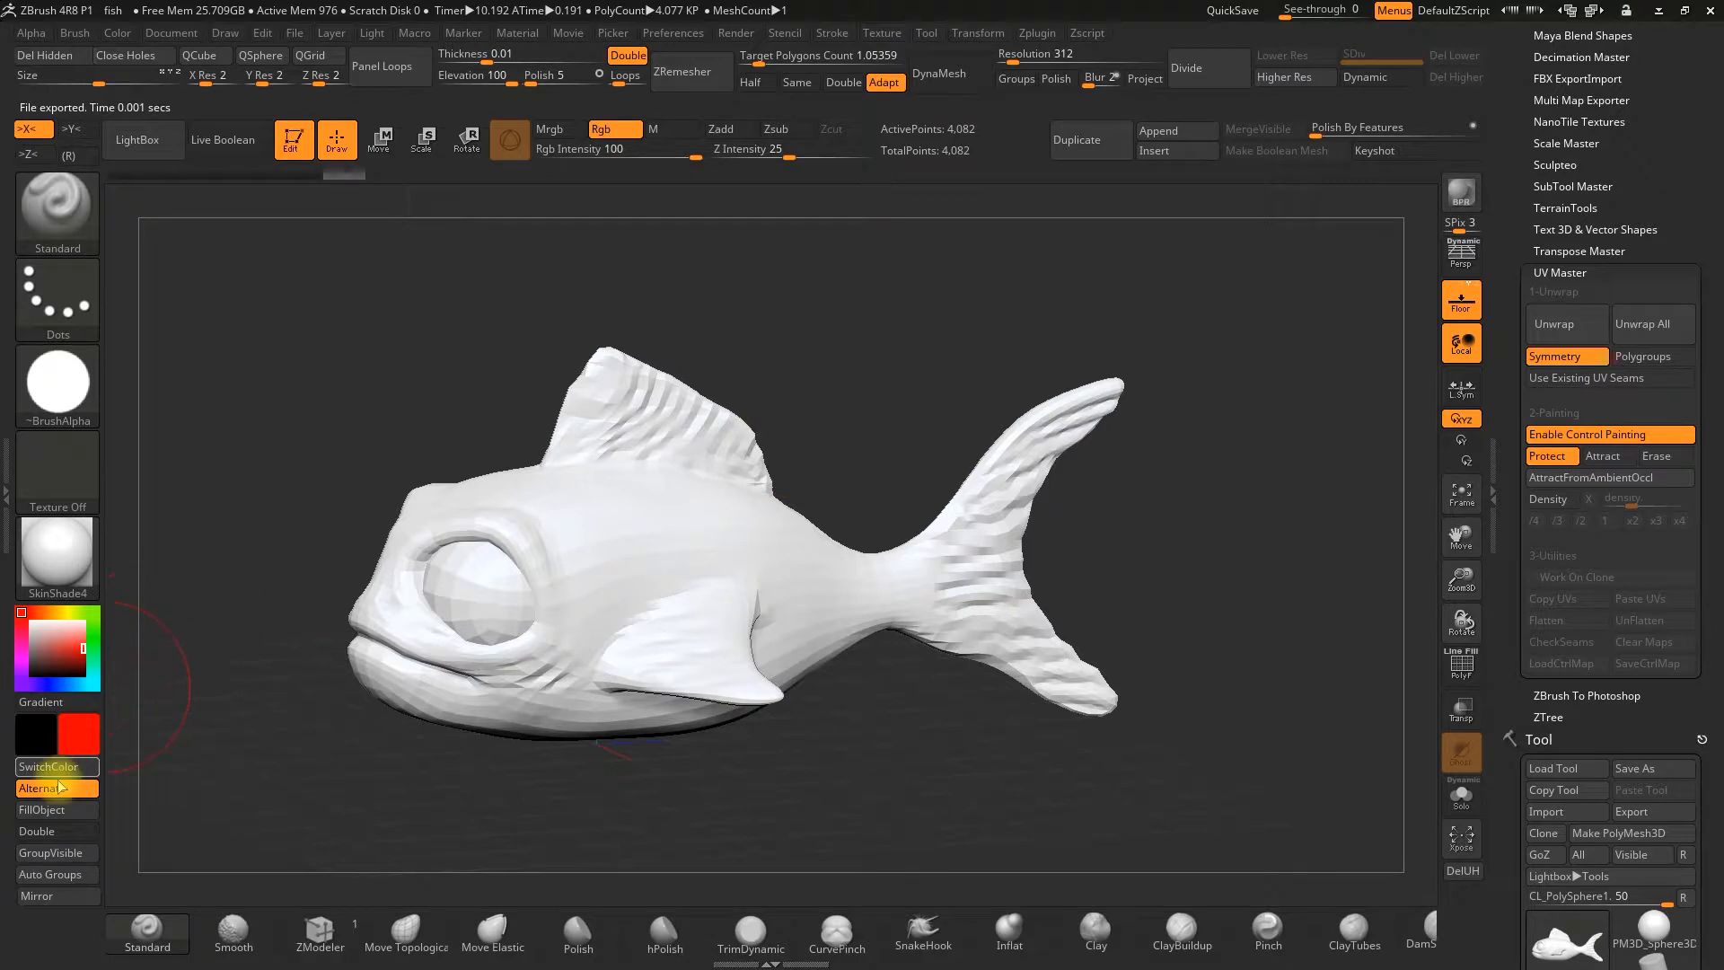
{"action": "left_click", "coordinate": [58, 810]}
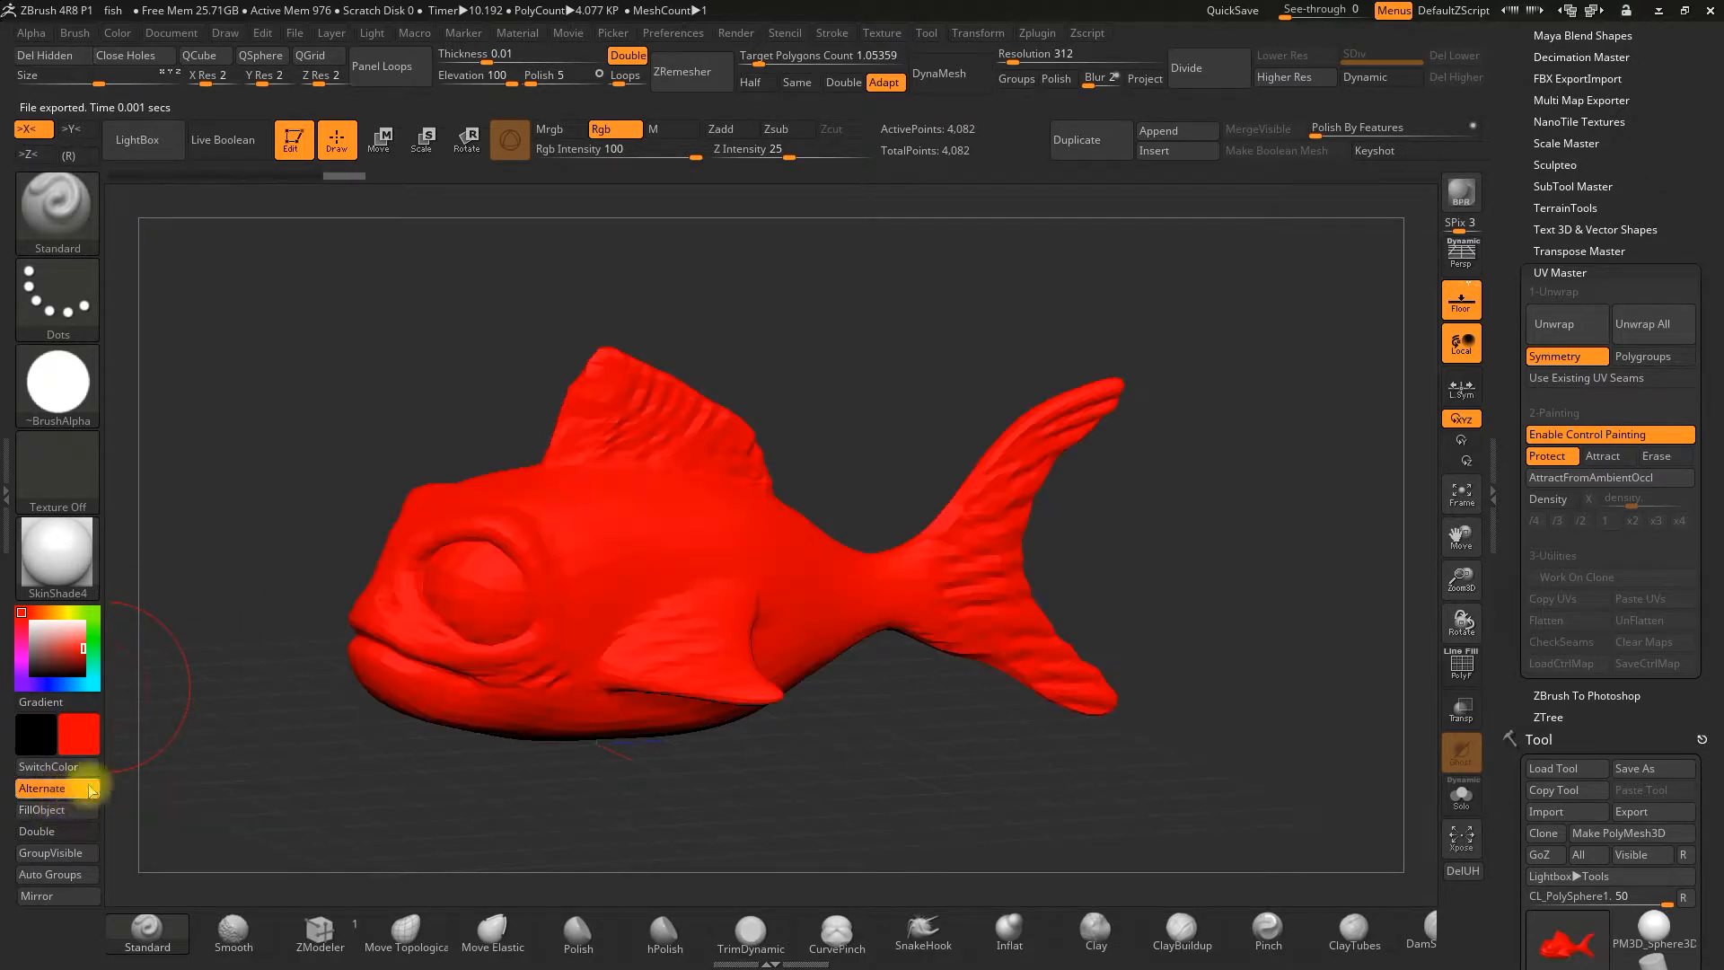
Switch control painting to Attract, reduce the brush draw size and face the fish's underside for painting
{"action": "left_click_drag", "start_coordinate": [731, 316], "coordinate": [742, 395]}
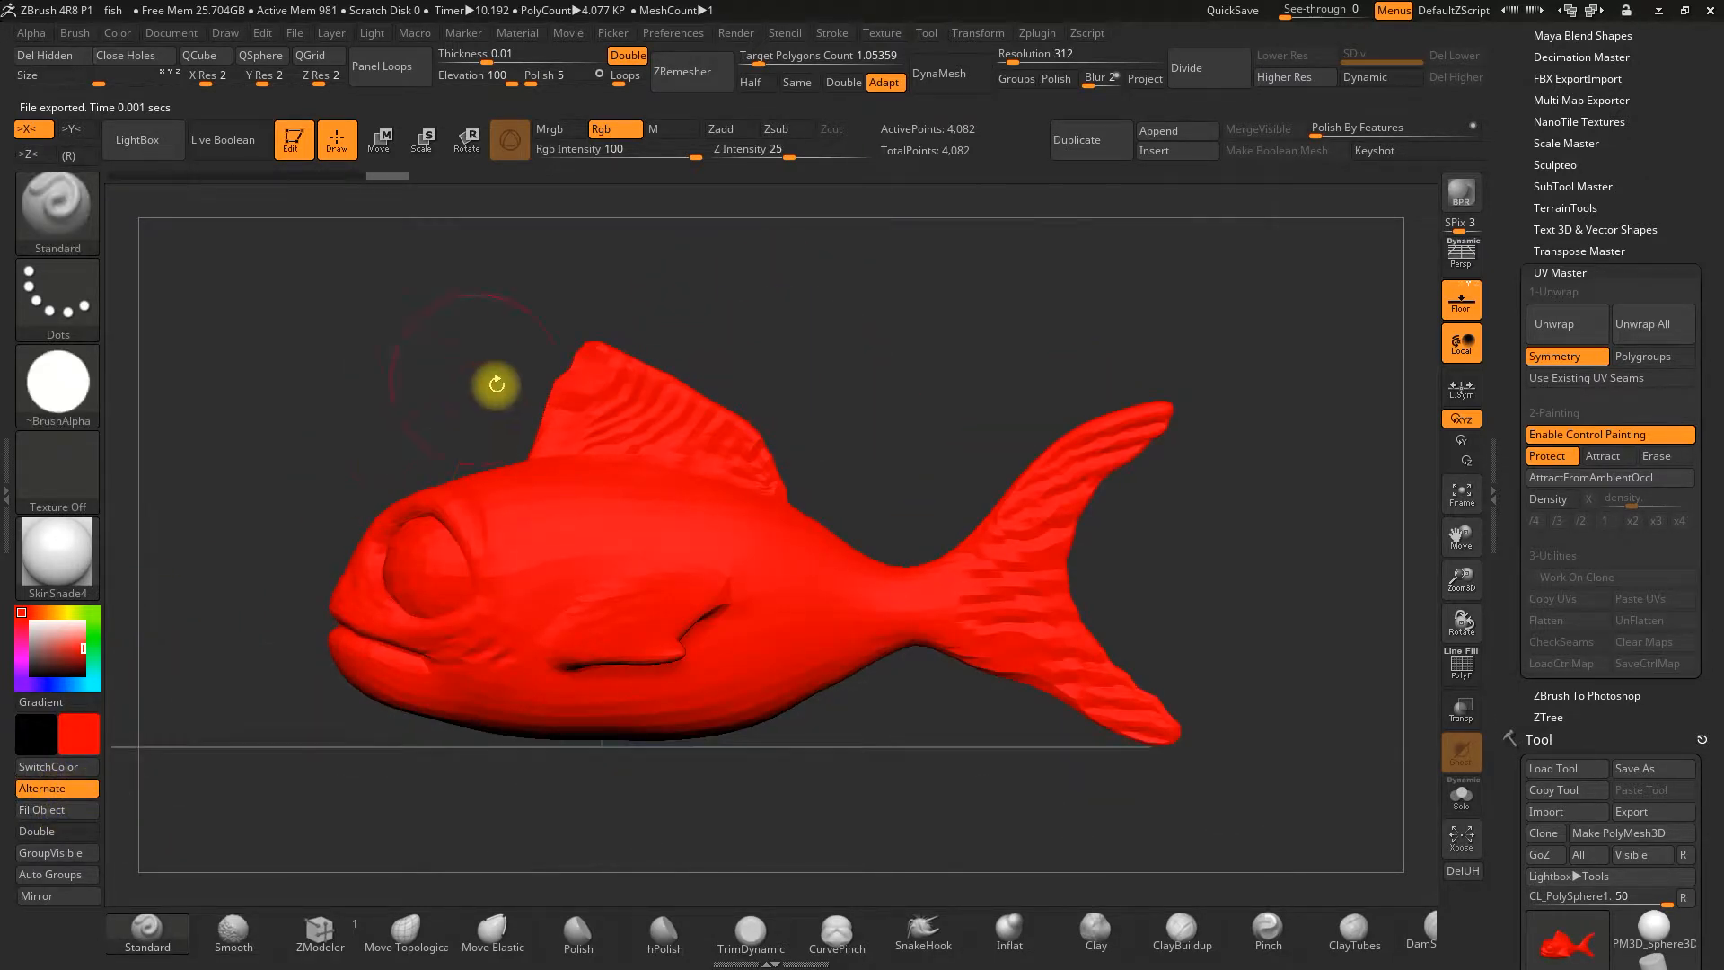
{"action": "left_click_drag", "start_coordinate": [885, 349], "coordinate": [655, 427]}
{"action": "left_click_drag", "start_coordinate": [601, 373], "coordinate": [789, 417]}
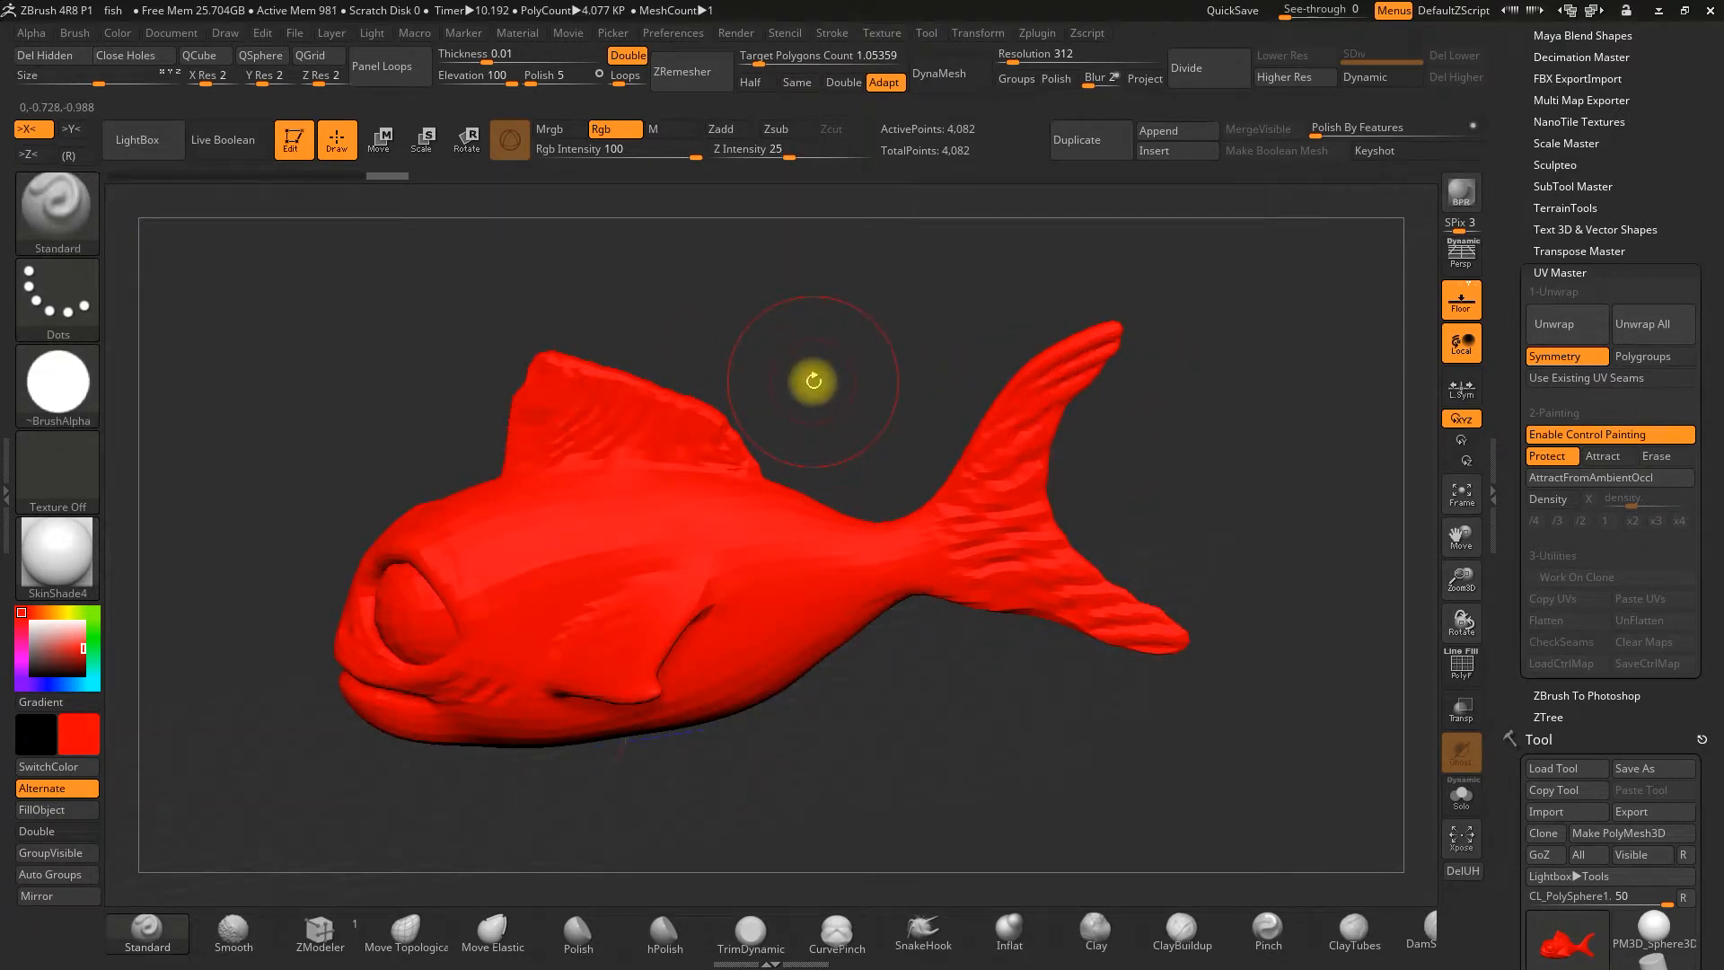
{"action": "left_click_drag", "start_coordinate": [836, 347], "coordinate": [843, 569]}
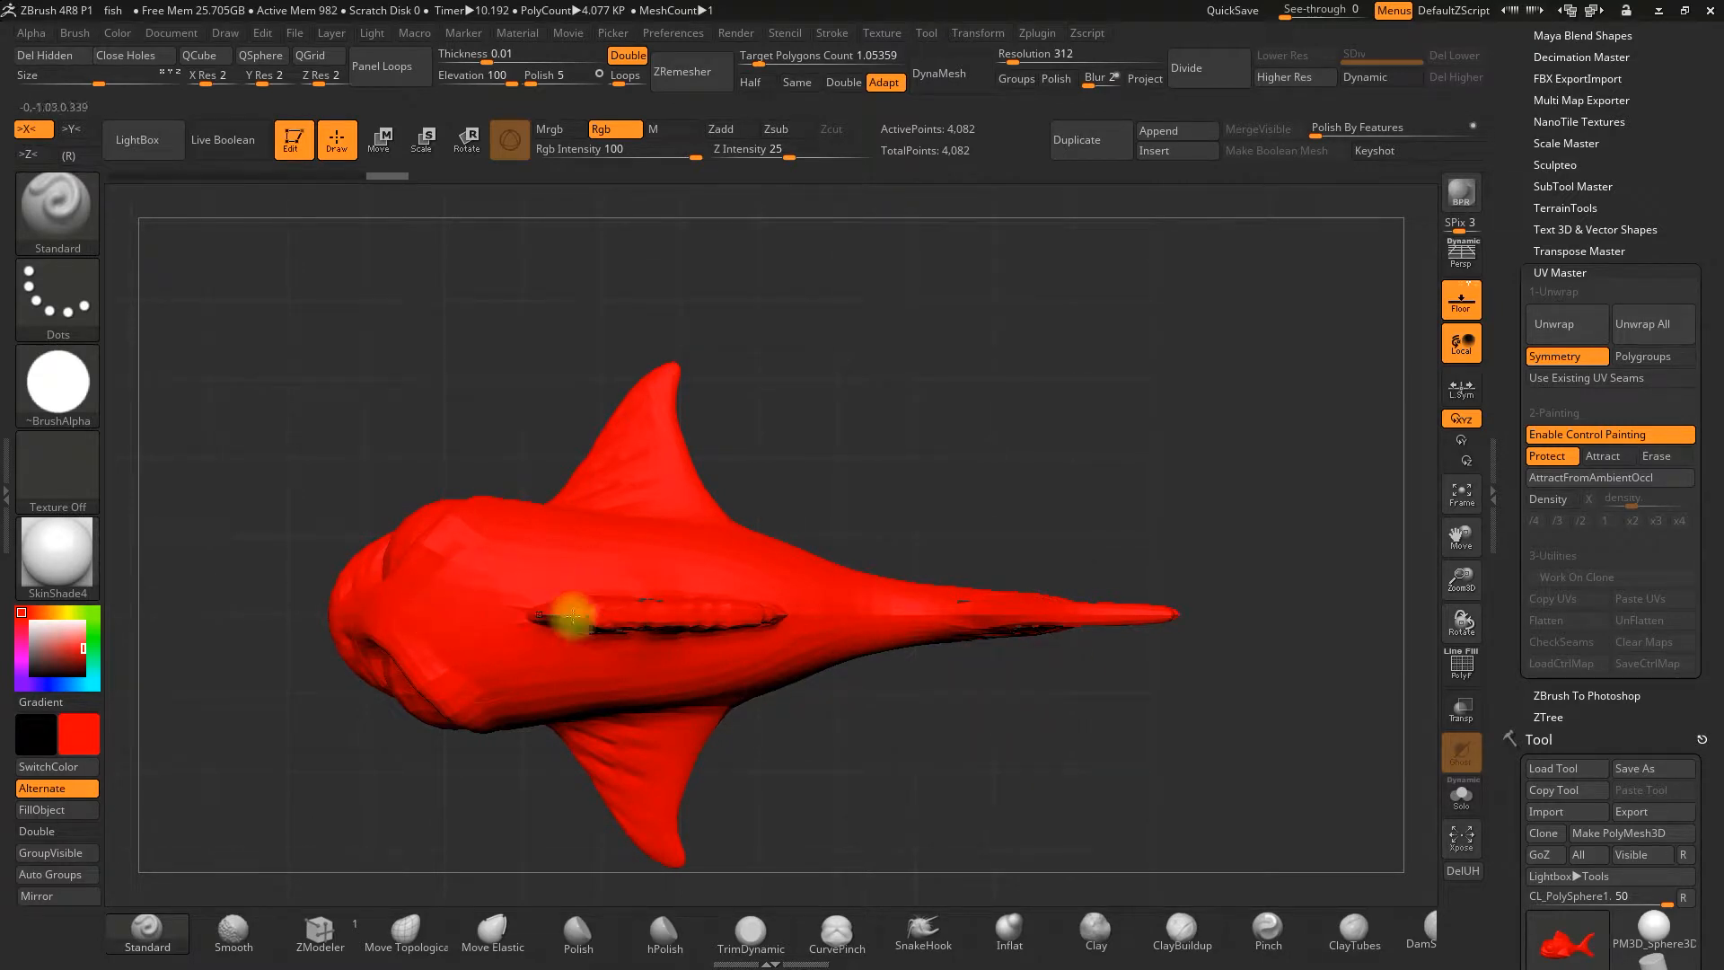
{"action": "left_click", "coordinate": [1604, 459]}
{"action": "key", "text": "space"}
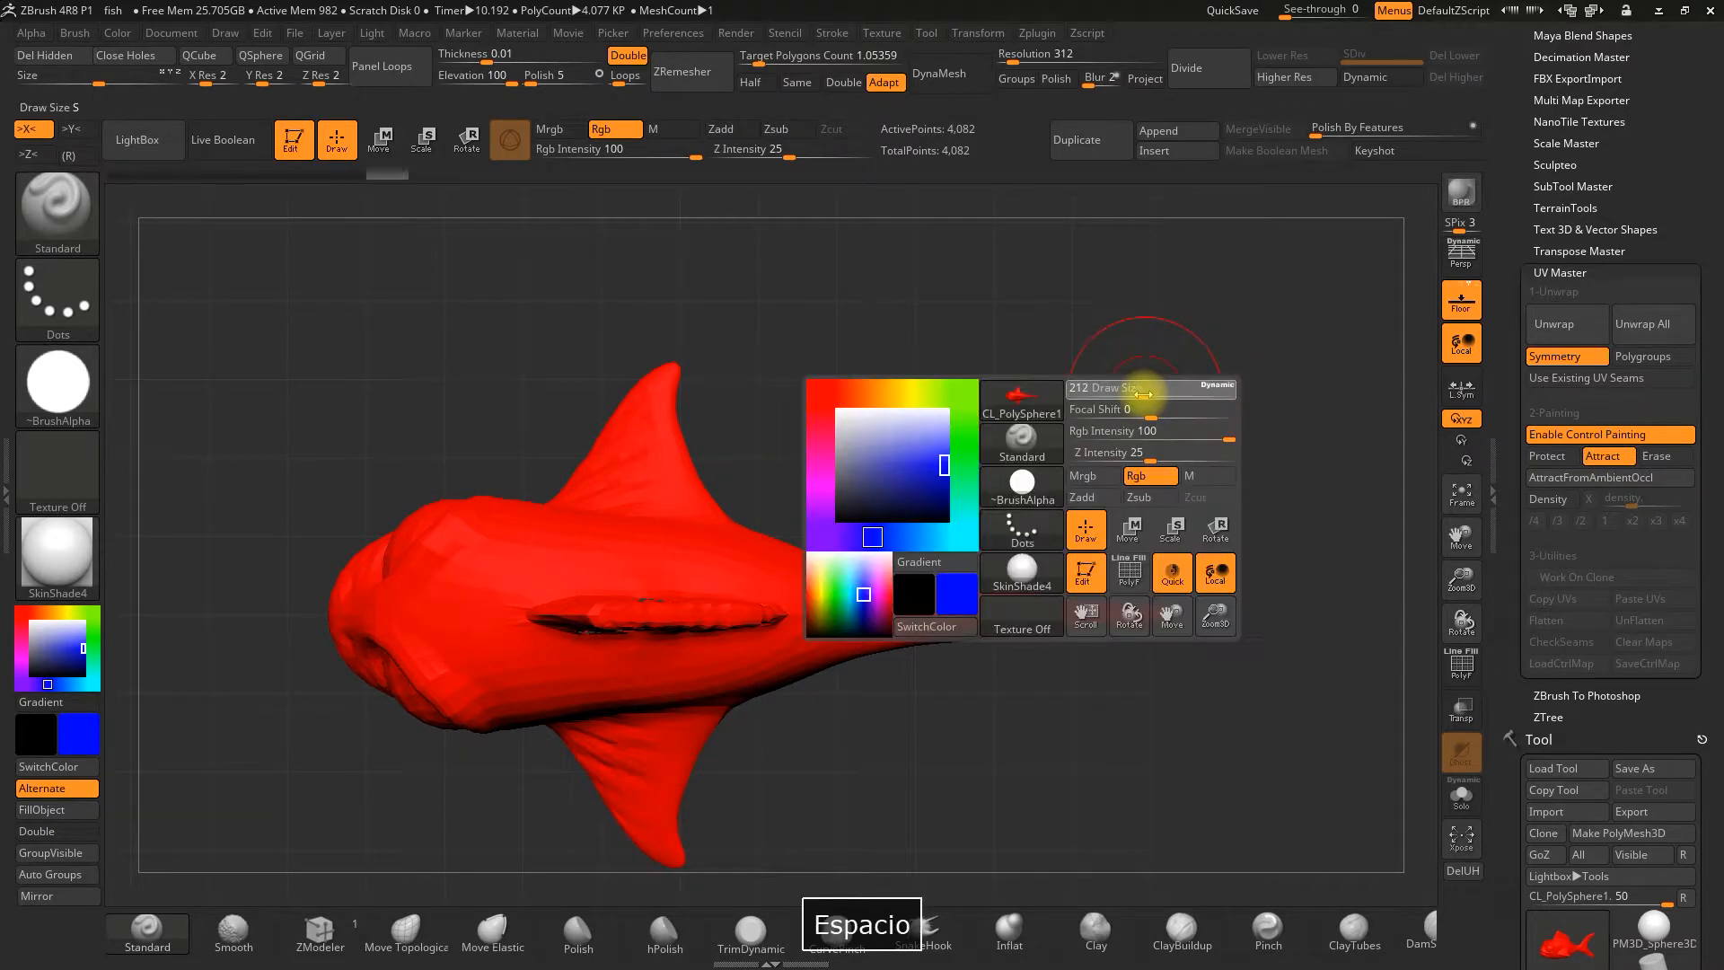
{"action": "left_click_drag", "start_coordinate": [1096, 439], "coordinate": [1062, 454]}
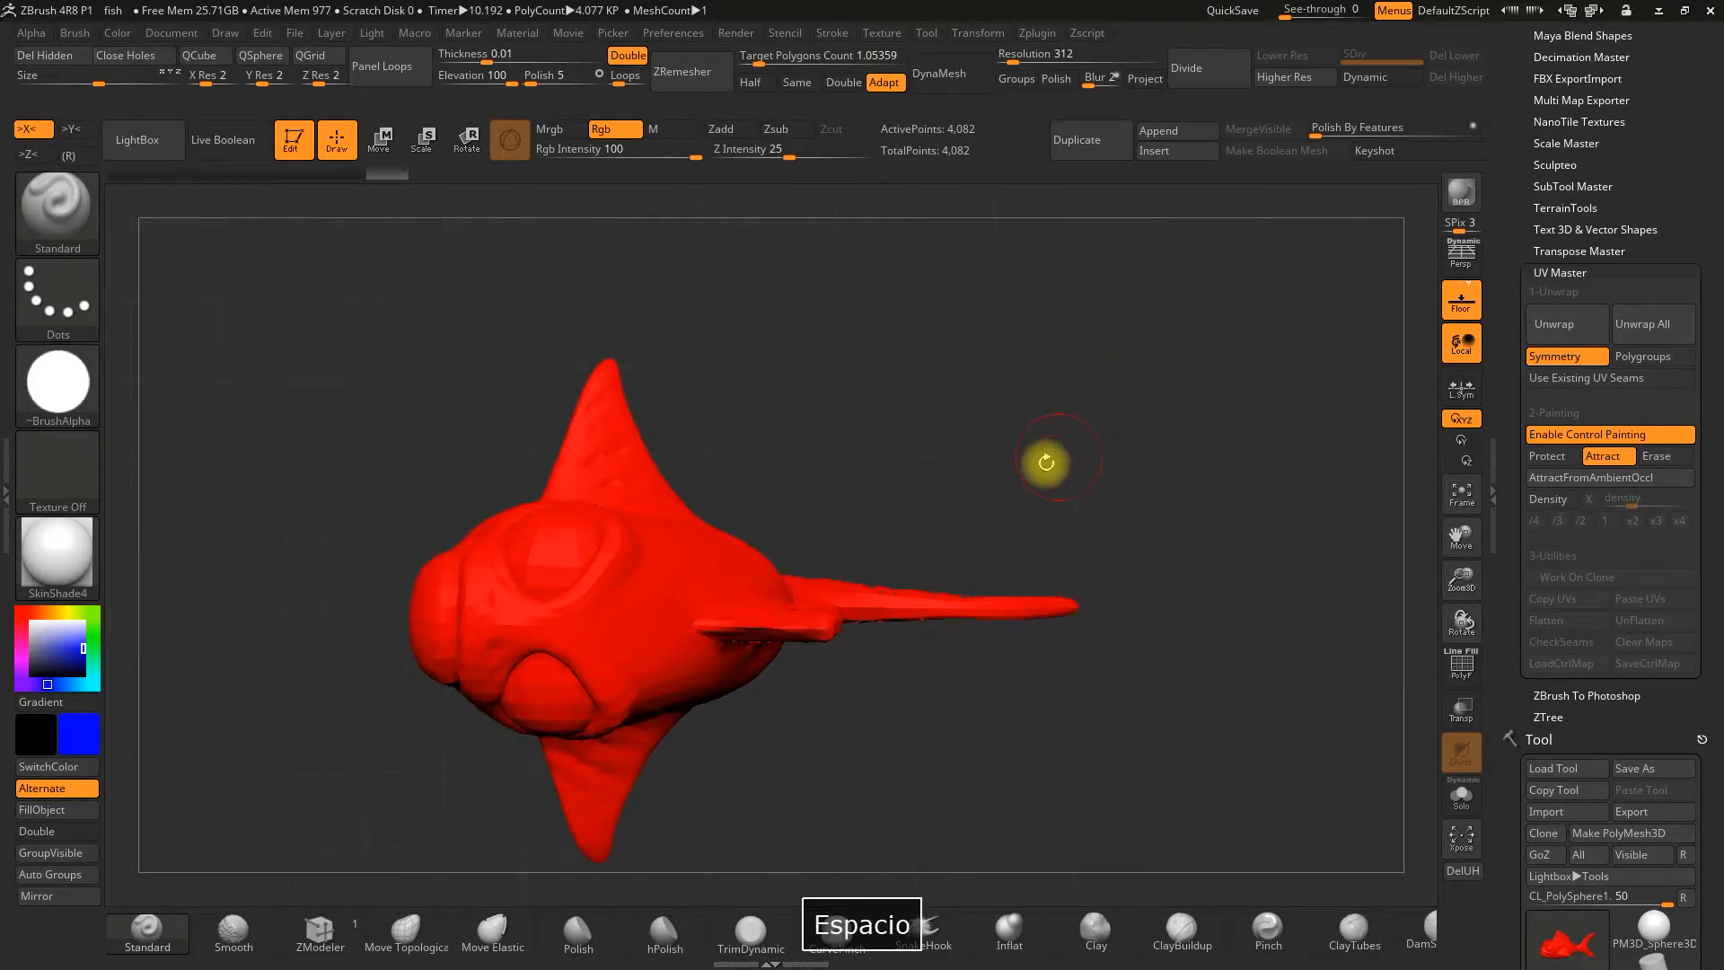
{"action": "left_click_drag", "start_coordinate": [968, 575], "coordinate": [884, 536]}
{"action": "left_click_drag", "start_coordinate": [1038, 523], "coordinate": [928, 435]}
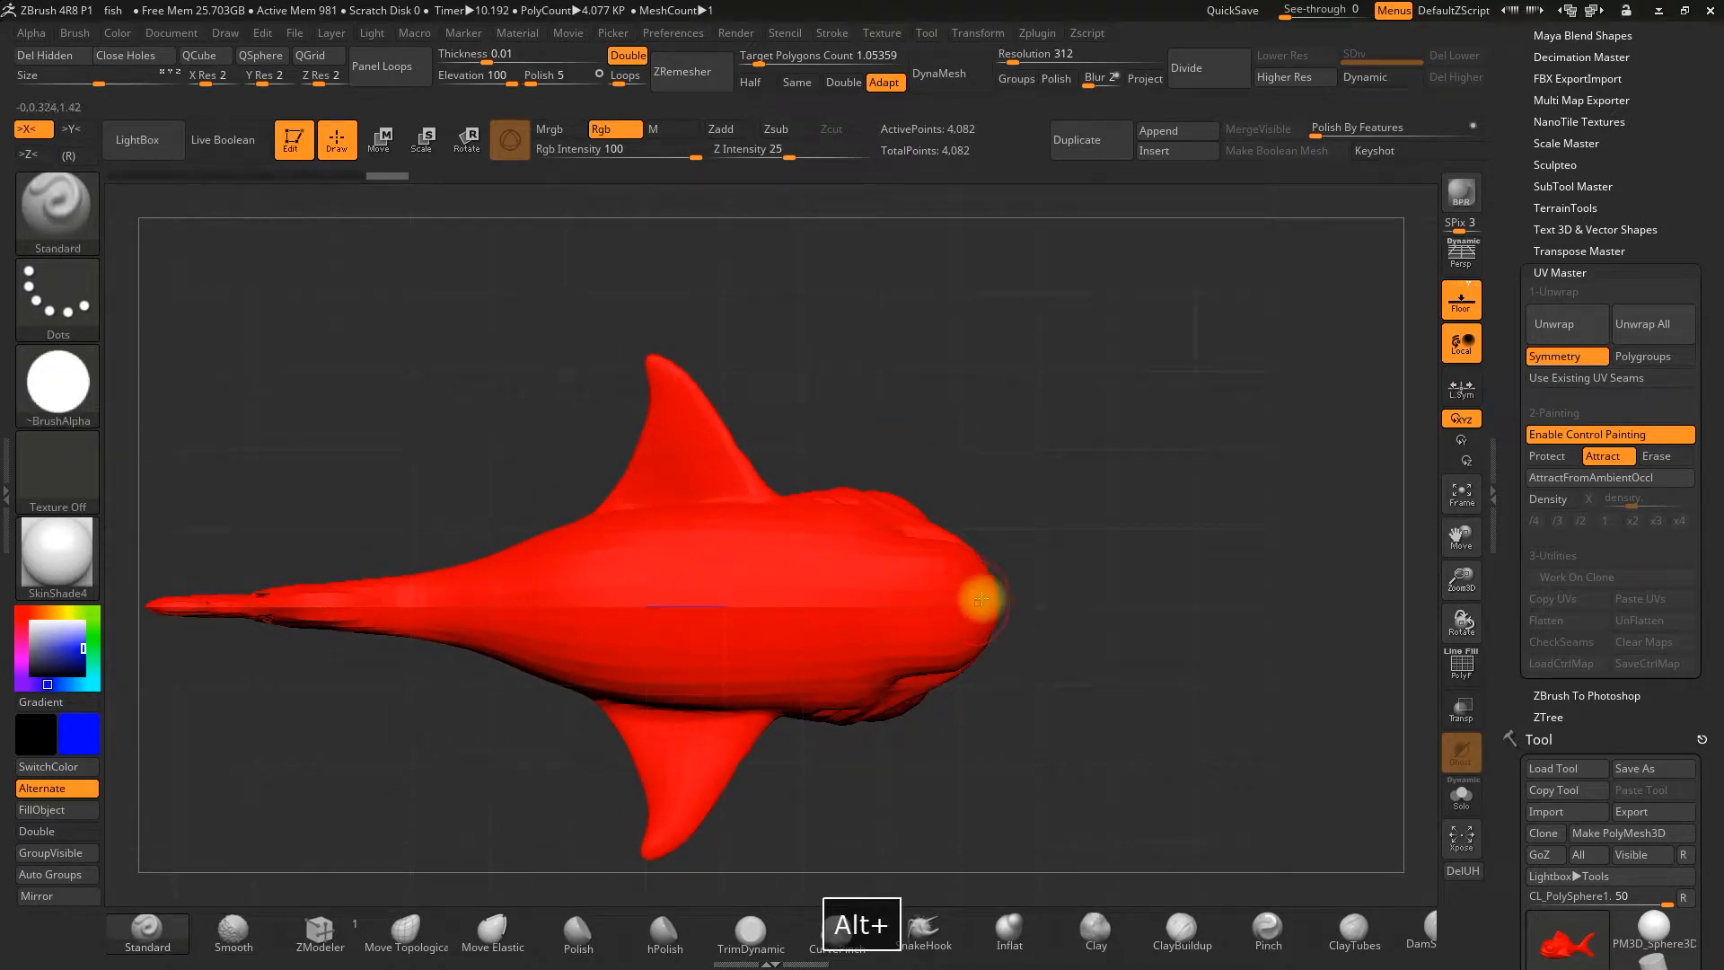
{"action": "left_click_drag", "start_coordinate": [249, 569], "coordinate": [454, 539]}
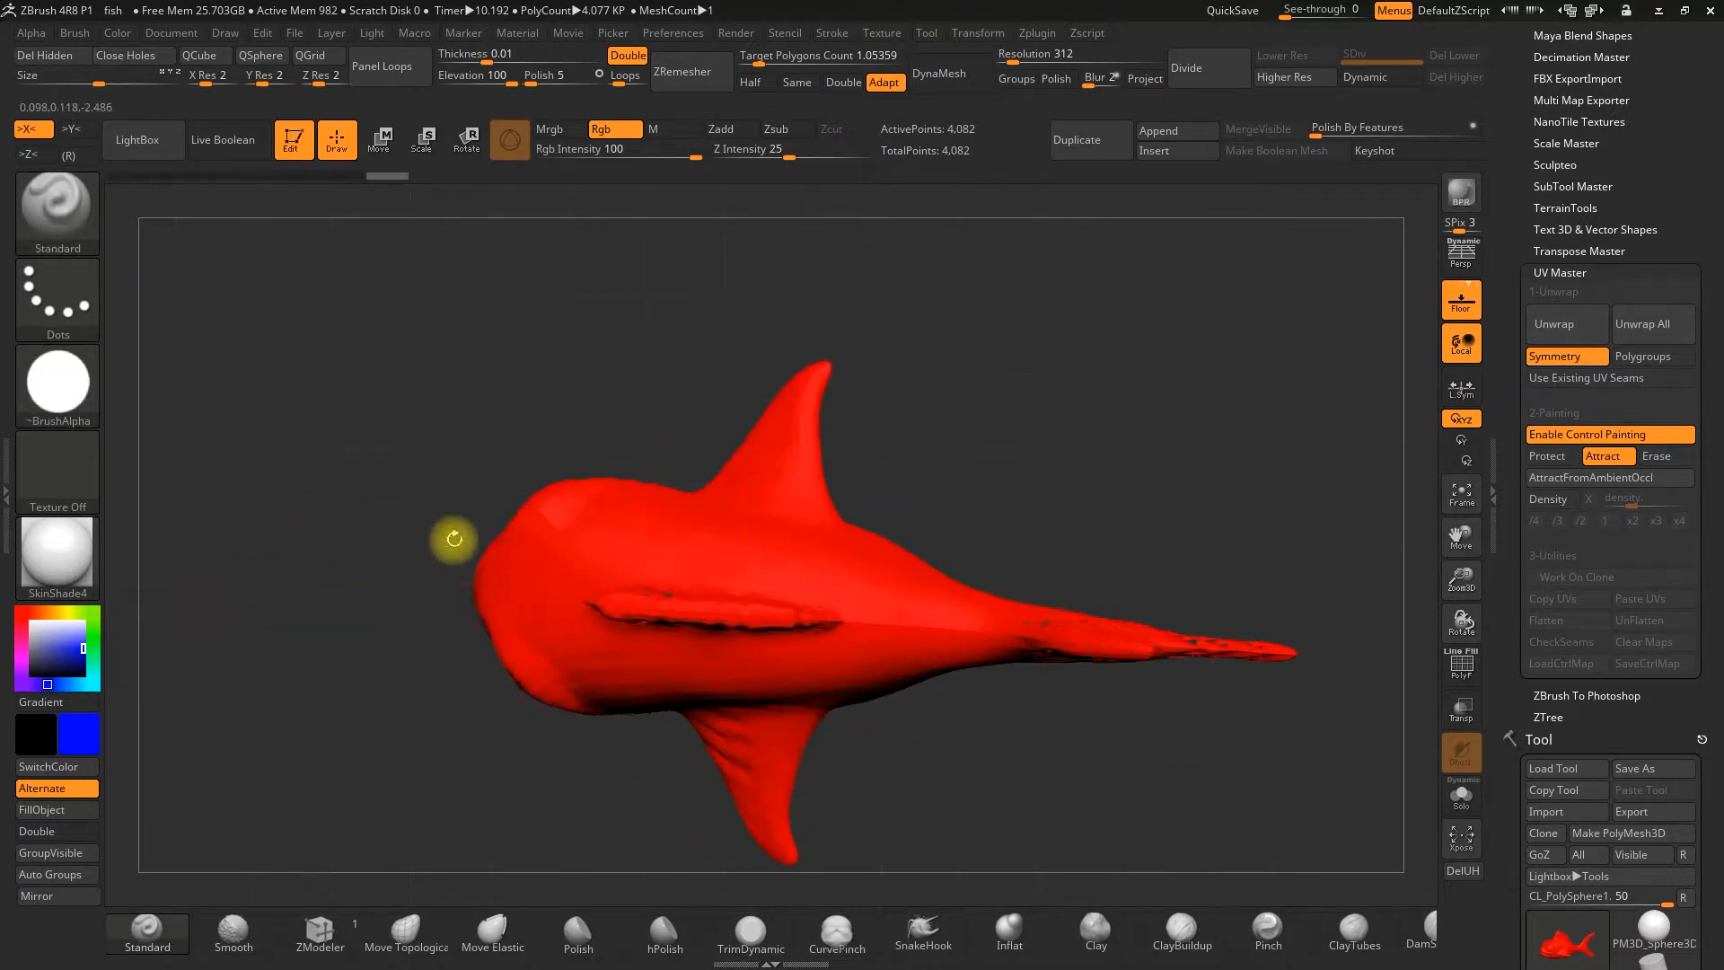
{"action": "left_click_drag", "start_coordinate": [462, 434], "coordinate": [978, 542]}
{"action": "key", "text": "space"}
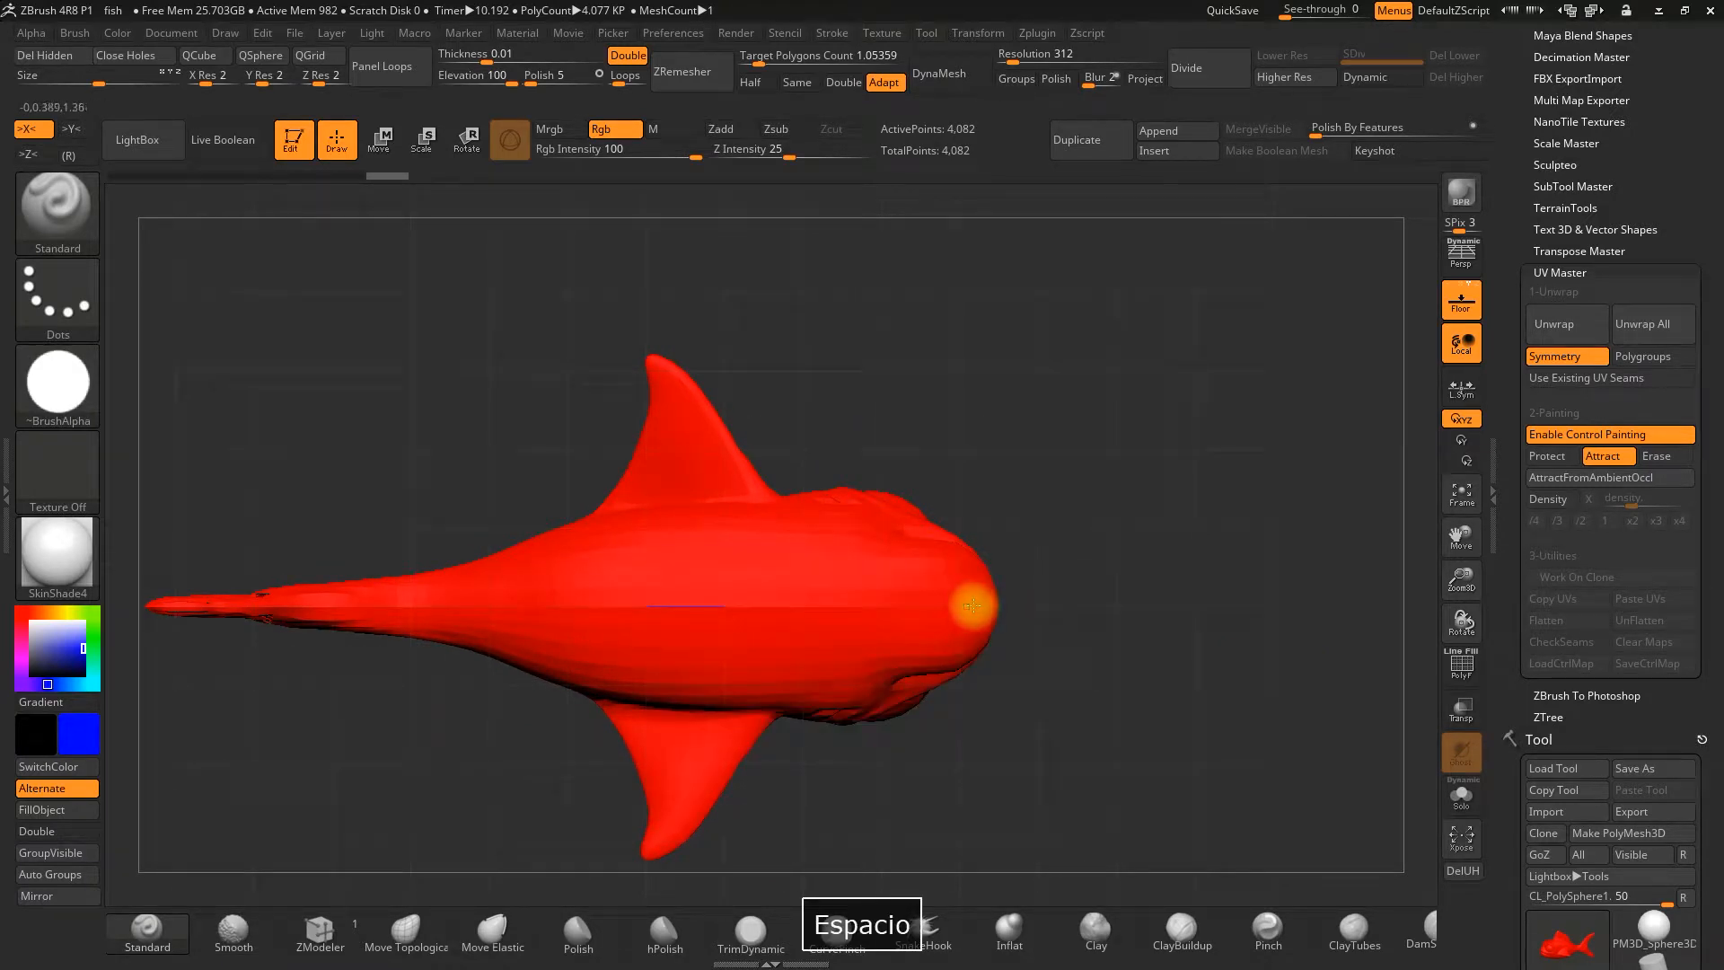
{"action": "left_click_drag", "start_coordinate": [963, 604], "coordinate": [818, 590]}
{"action": "left_click_drag", "start_coordinate": [681, 602], "coordinate": [669, 602]}
{"action": "key", "text": "ctrl+z"}
Adjust the brush draw size and paint a blue Attract line along the belly's centreline from the mouth to the tail
{"action": "key", "text": "space"}
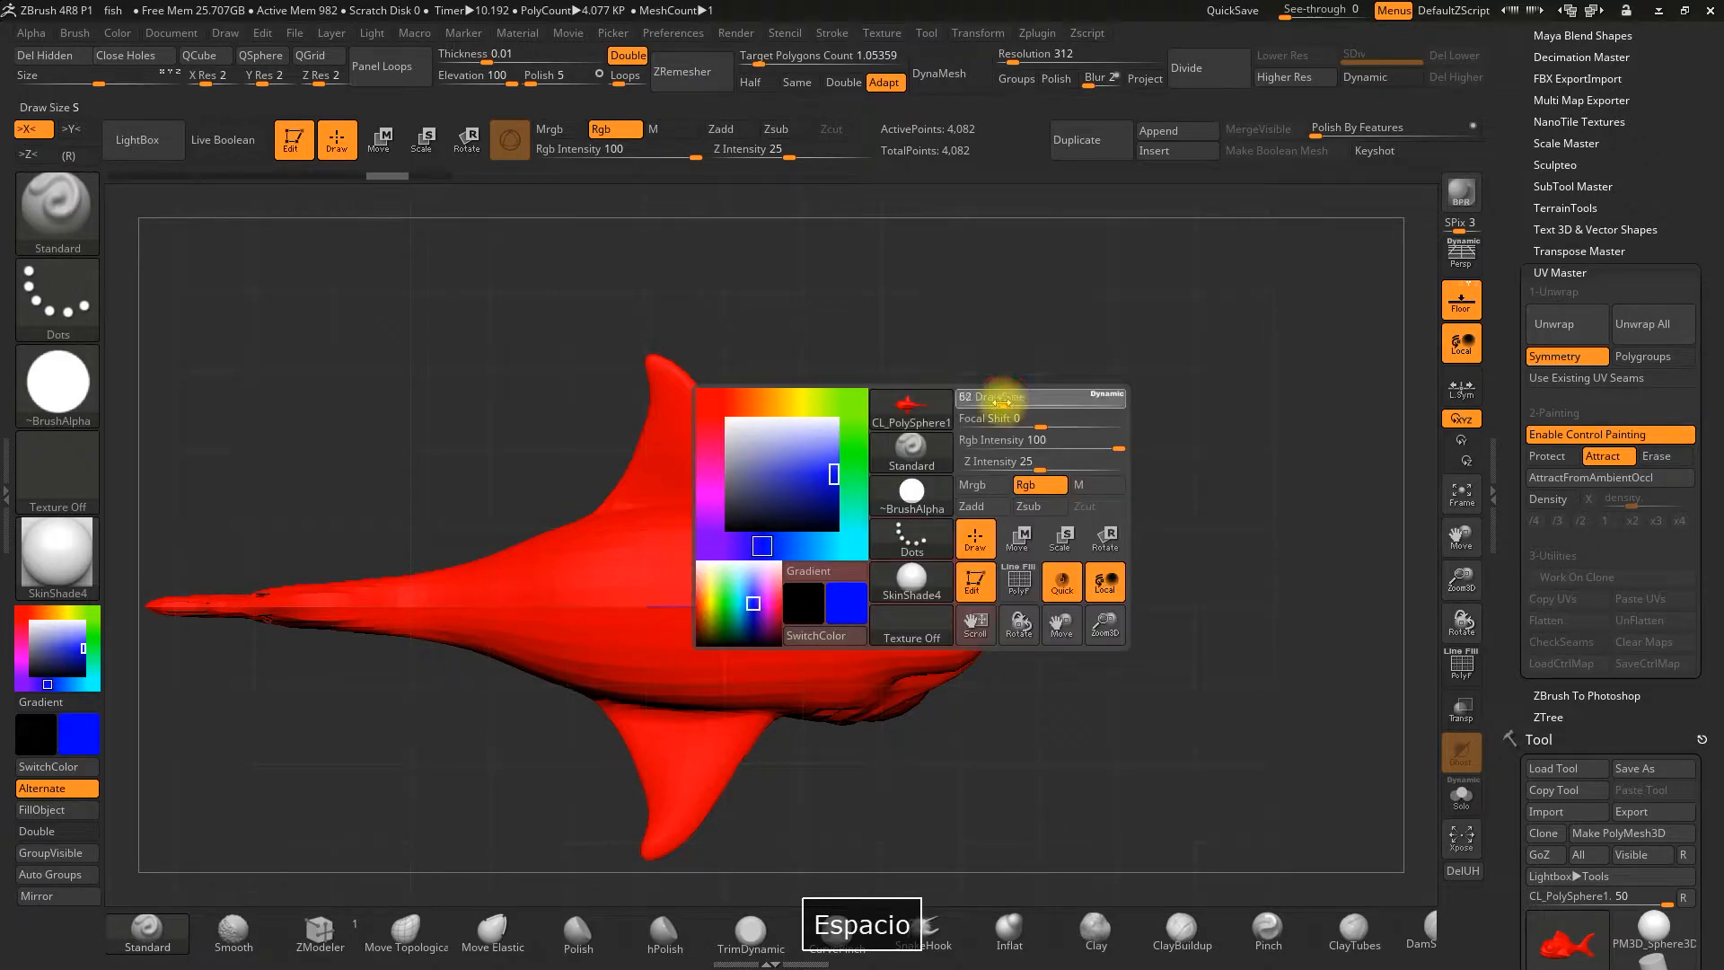
{"action": "left_click_drag", "start_coordinate": [981, 606], "coordinate": [839, 590]}
{"action": "key", "text": "ctrl+z"}
{"action": "left_click_drag", "start_coordinate": [957, 607], "coordinate": [644, 606]}
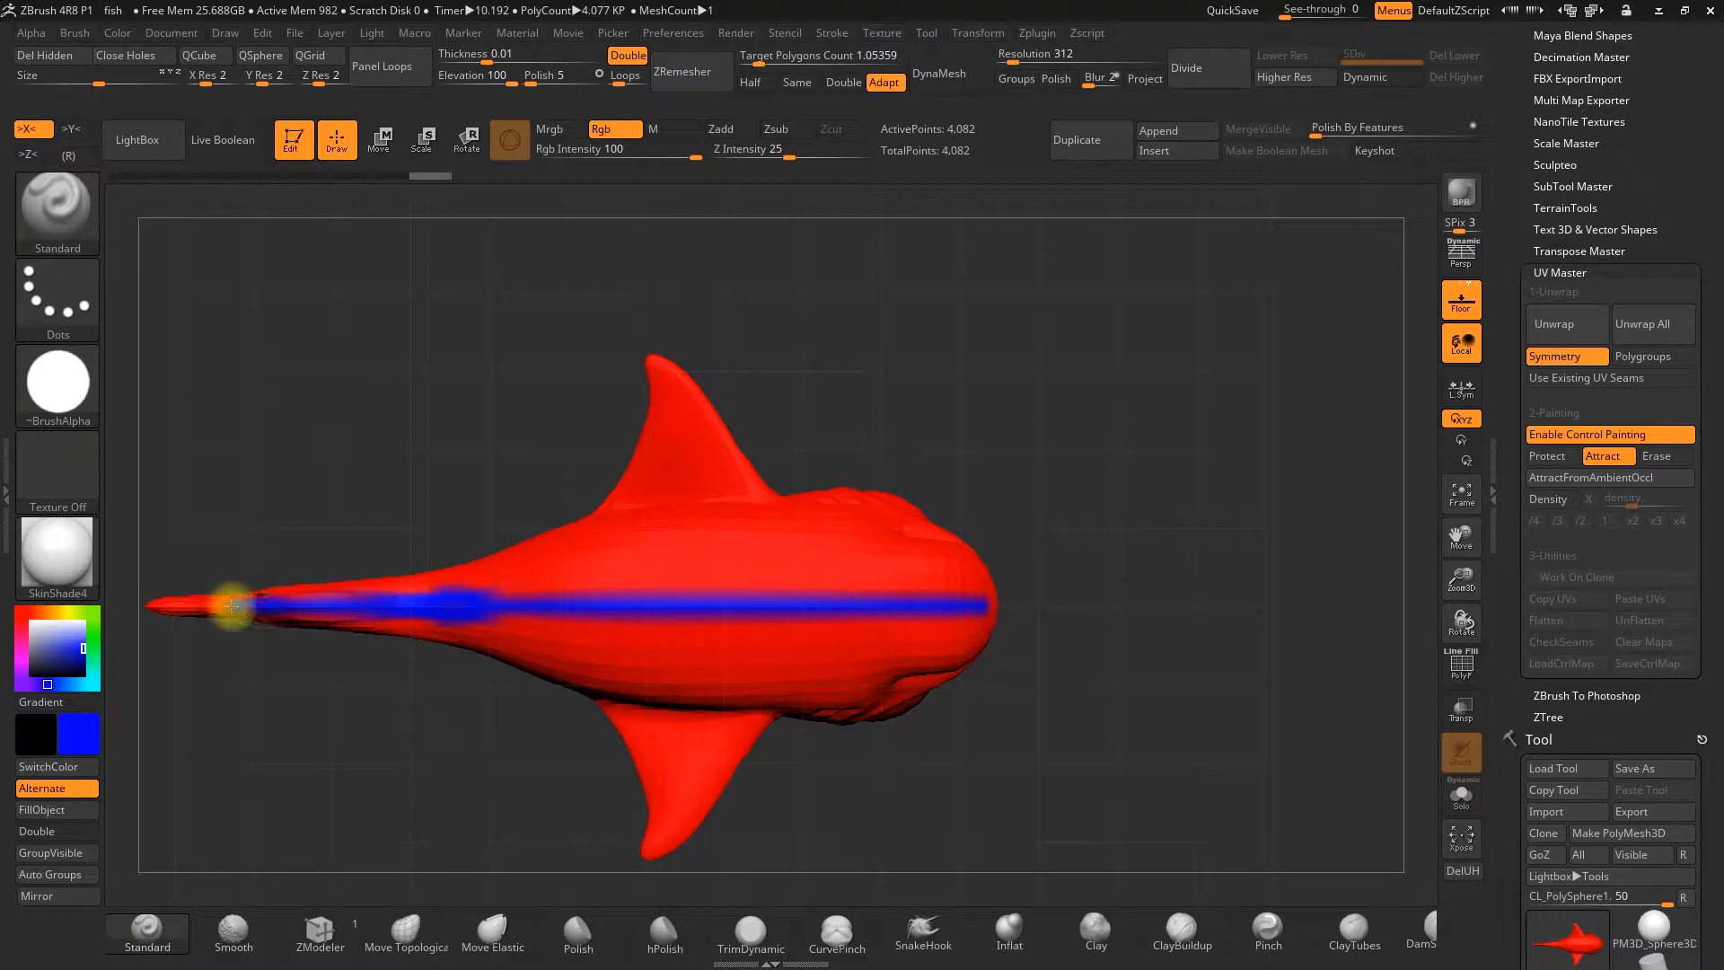
{"action": "left_click_drag", "start_coordinate": [141, 608], "coordinate": [546, 429]}
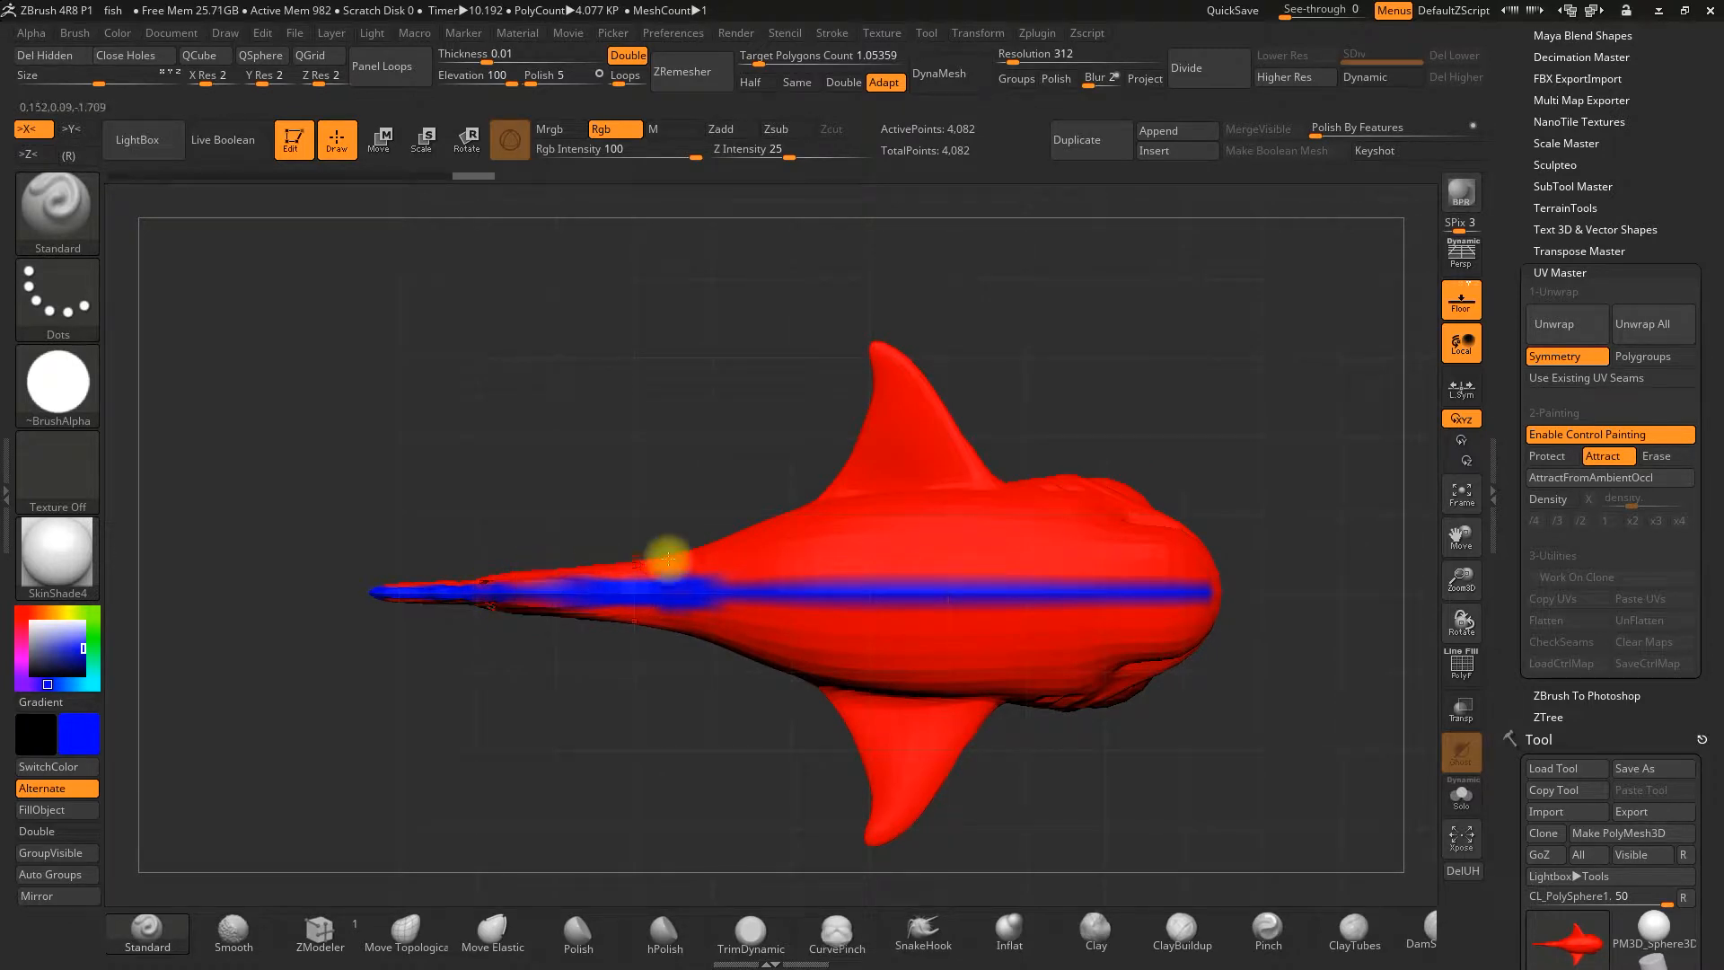
Paint blue Attract lines around the tail fin's edges and forward along the ridge of the back
{"action": "left_click_drag", "start_coordinate": [1046, 500], "coordinate": [406, 492]}
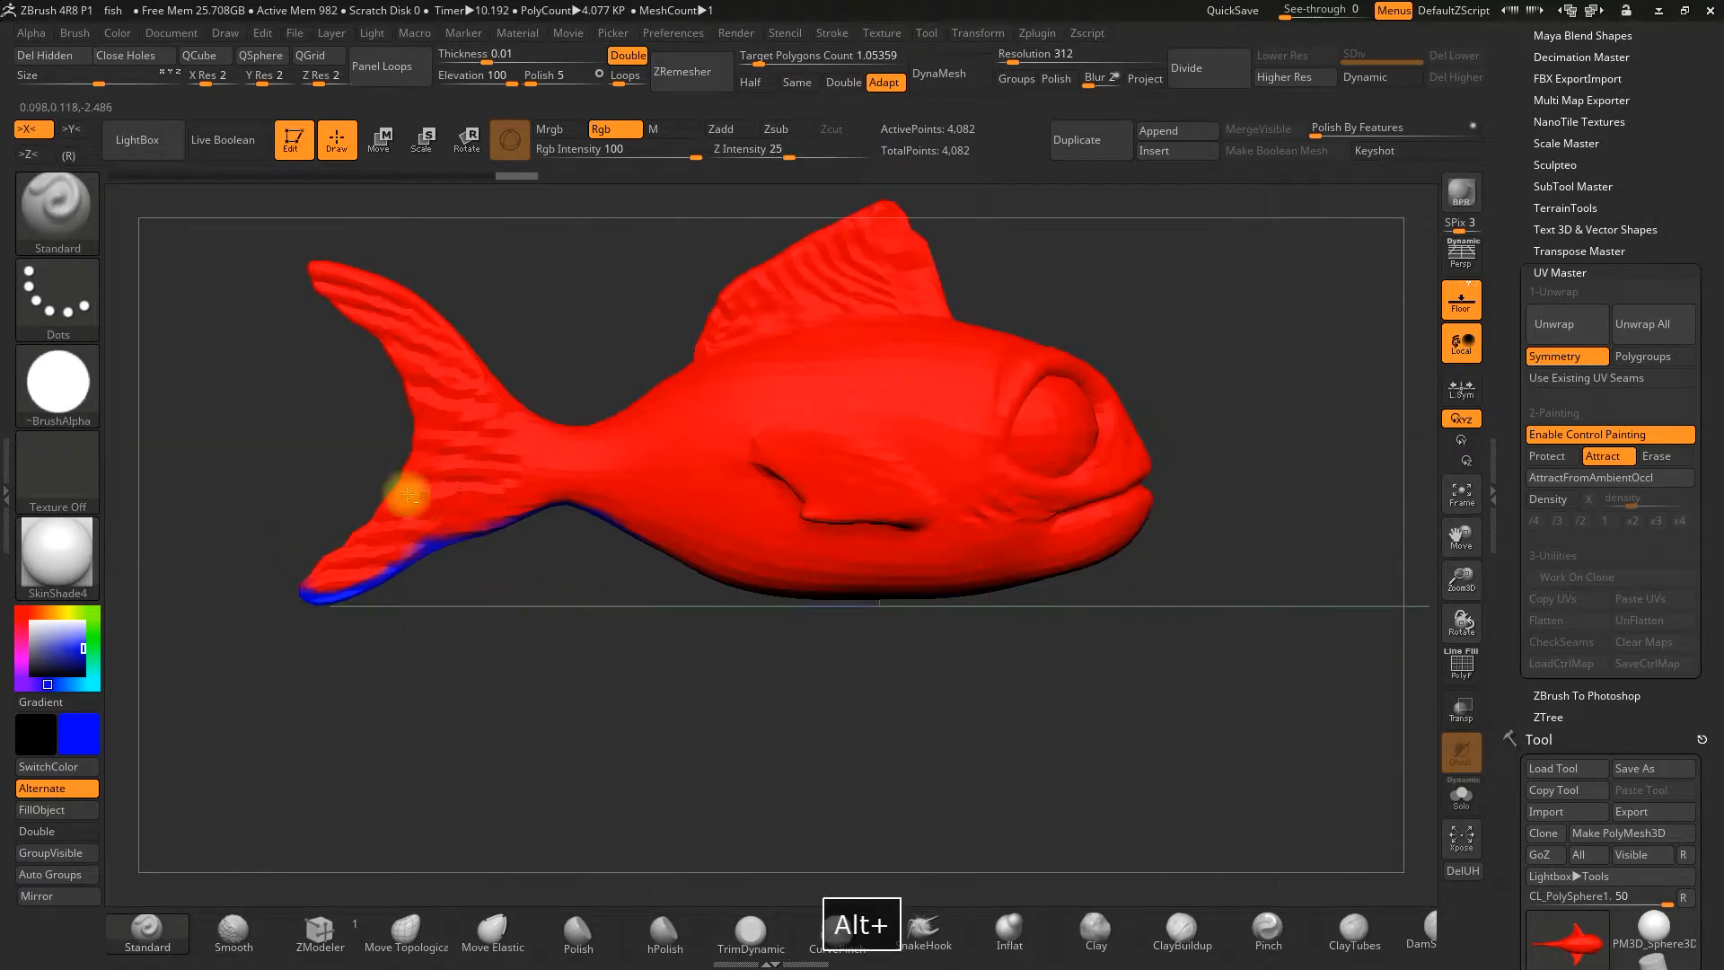
{"action": "left_click_drag", "start_coordinate": [327, 557], "coordinate": [377, 505]}
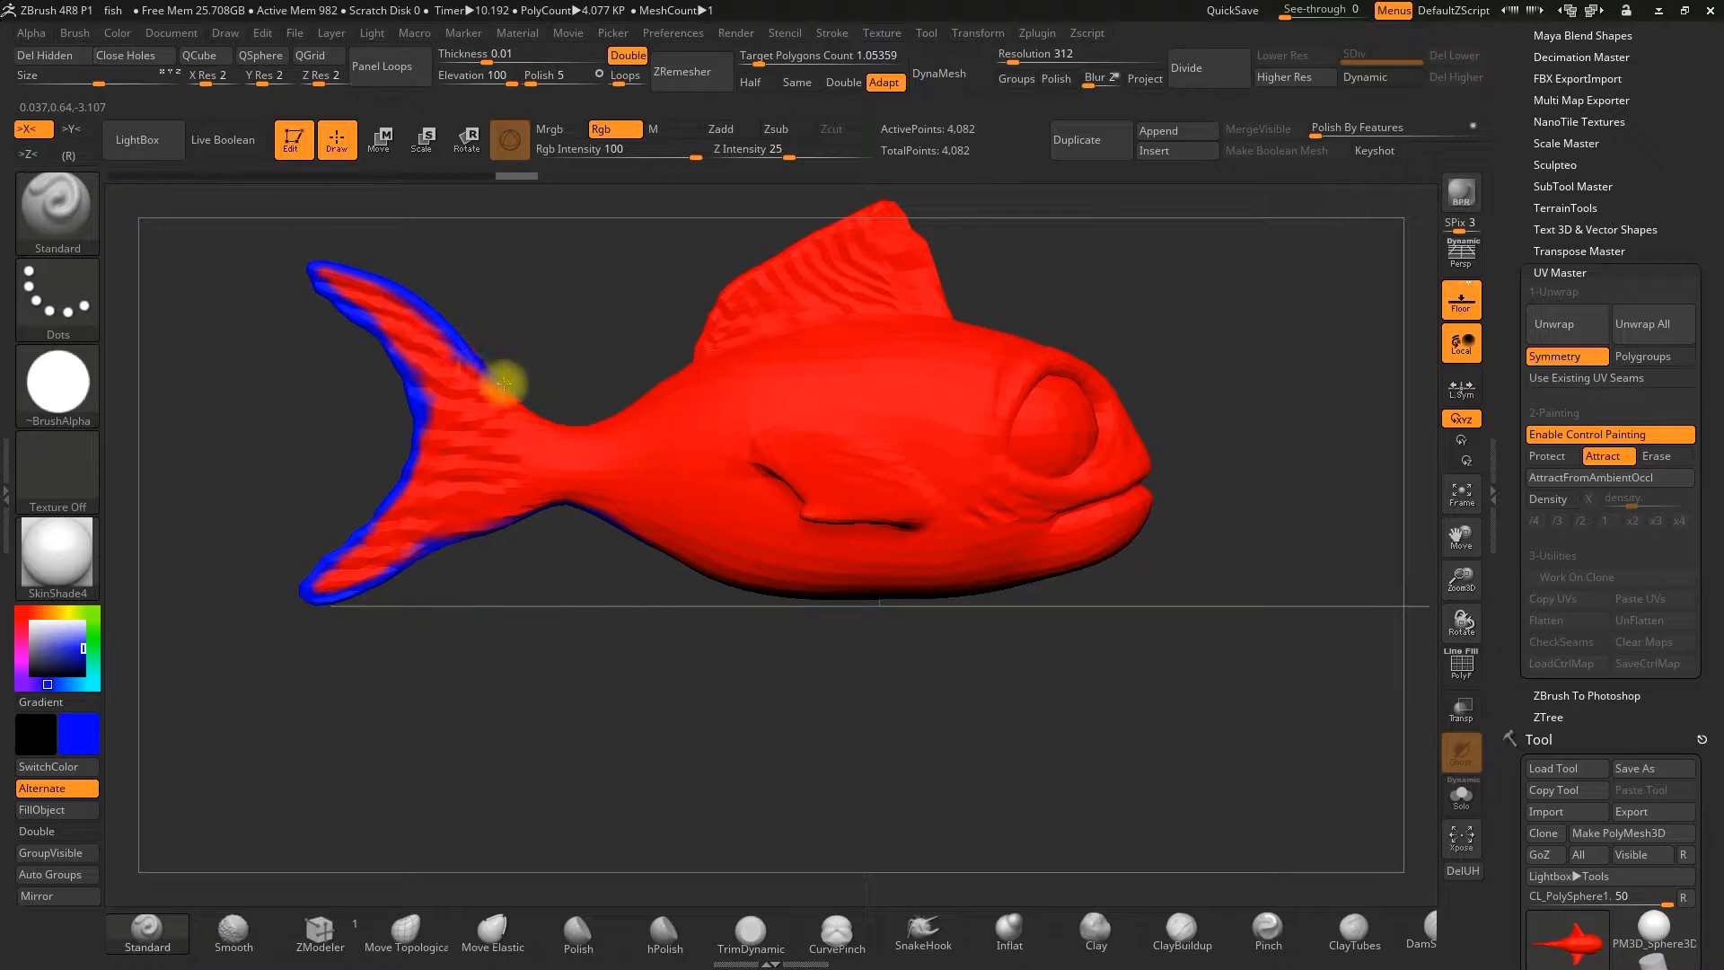
{"action": "mouse_move", "coordinate": [577, 421]}
{"action": "left_mouse_down"}
{"action": "mouse_move", "coordinate": [558, 408]}
{"action": "mouse_move", "coordinate": [565, 373]}
{"action": "mouse_move", "coordinate": [586, 405]}
{"action": "left_mouse_up"}
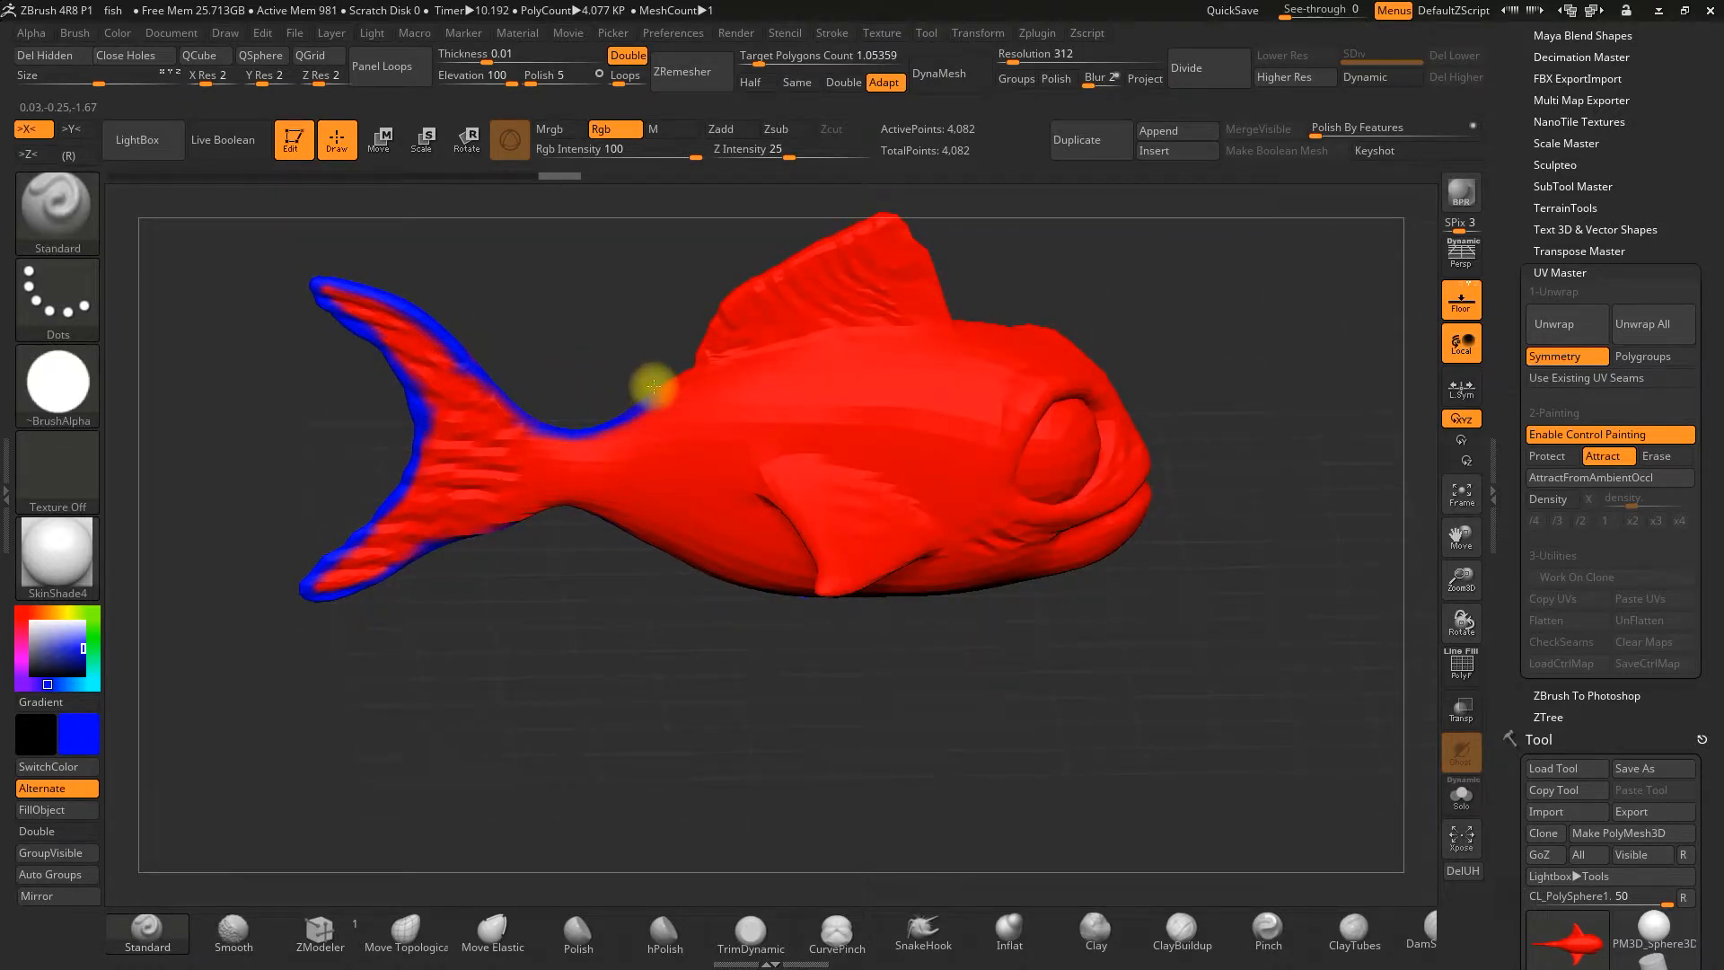
Extend the blue Attract line to the dorsal fin and along the fin's base where it meets the back
{"action": "left_click_drag", "start_coordinate": [678, 371], "coordinate": [589, 432]}
{"action": "mouse_move", "coordinate": [539, 366]}
{"action": "left_mouse_down"}
{"action": "mouse_move", "coordinate": [539, 393]}
{"action": "mouse_move", "coordinate": [625, 422]}
{"action": "mouse_move", "coordinate": [802, 377]}
{"action": "left_mouse_up"}
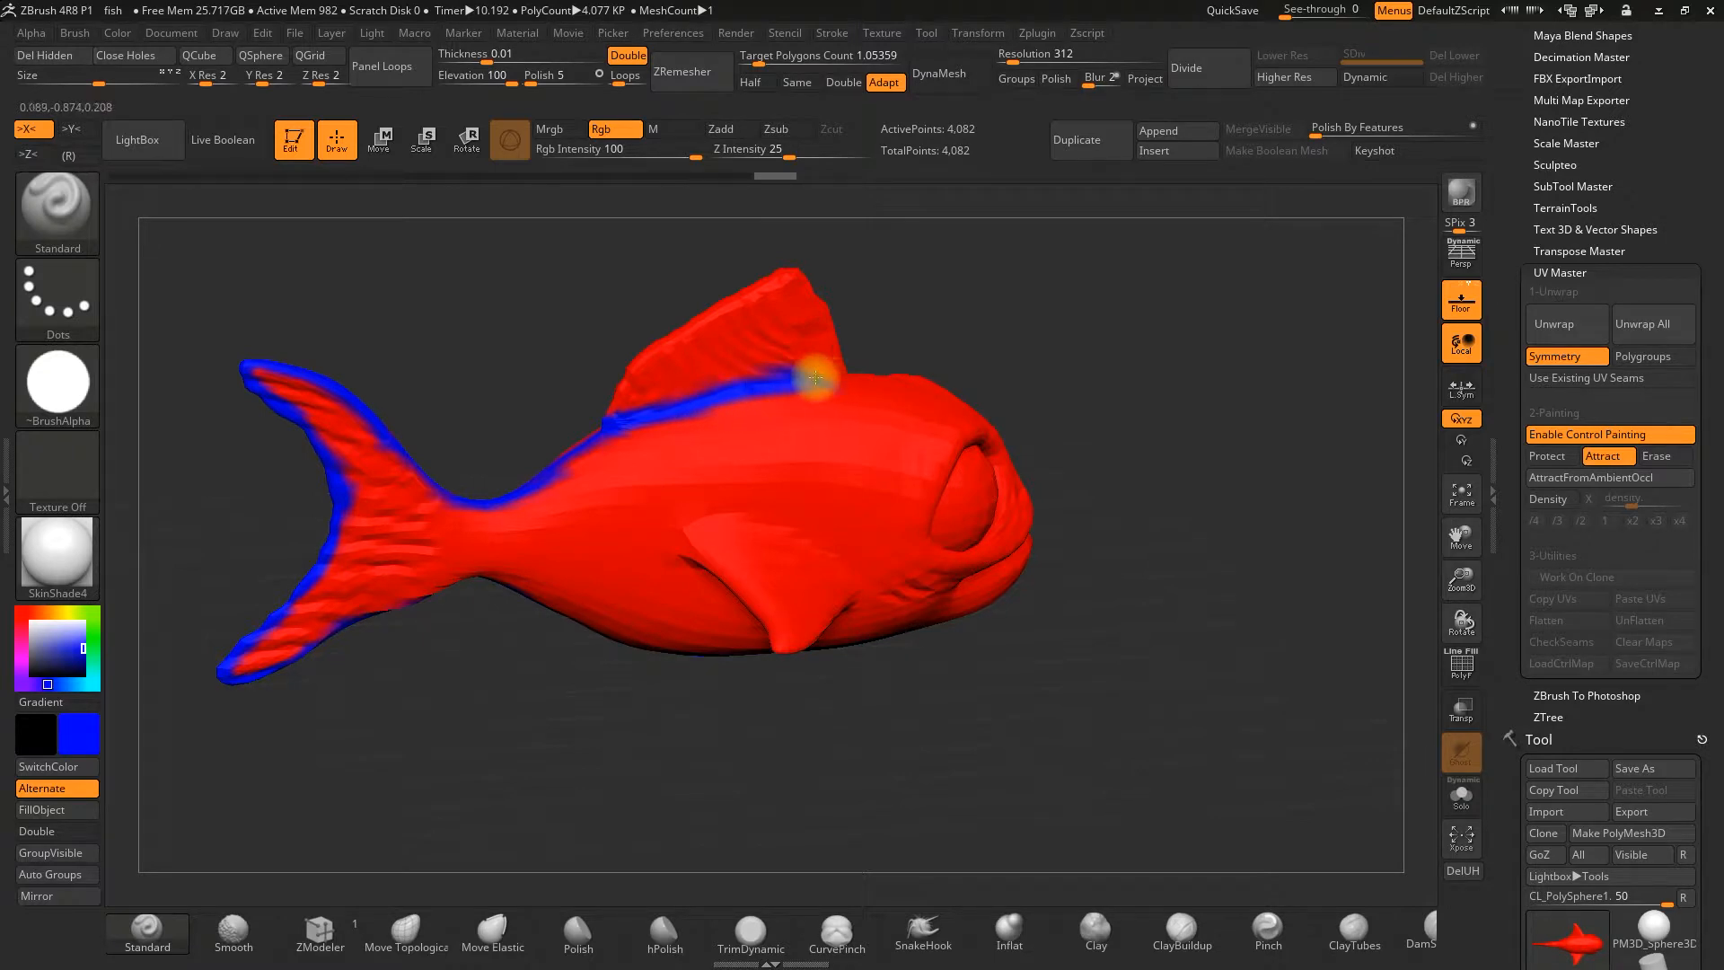
{"action": "left_click_drag", "start_coordinate": [938, 328], "coordinate": [968, 395]}
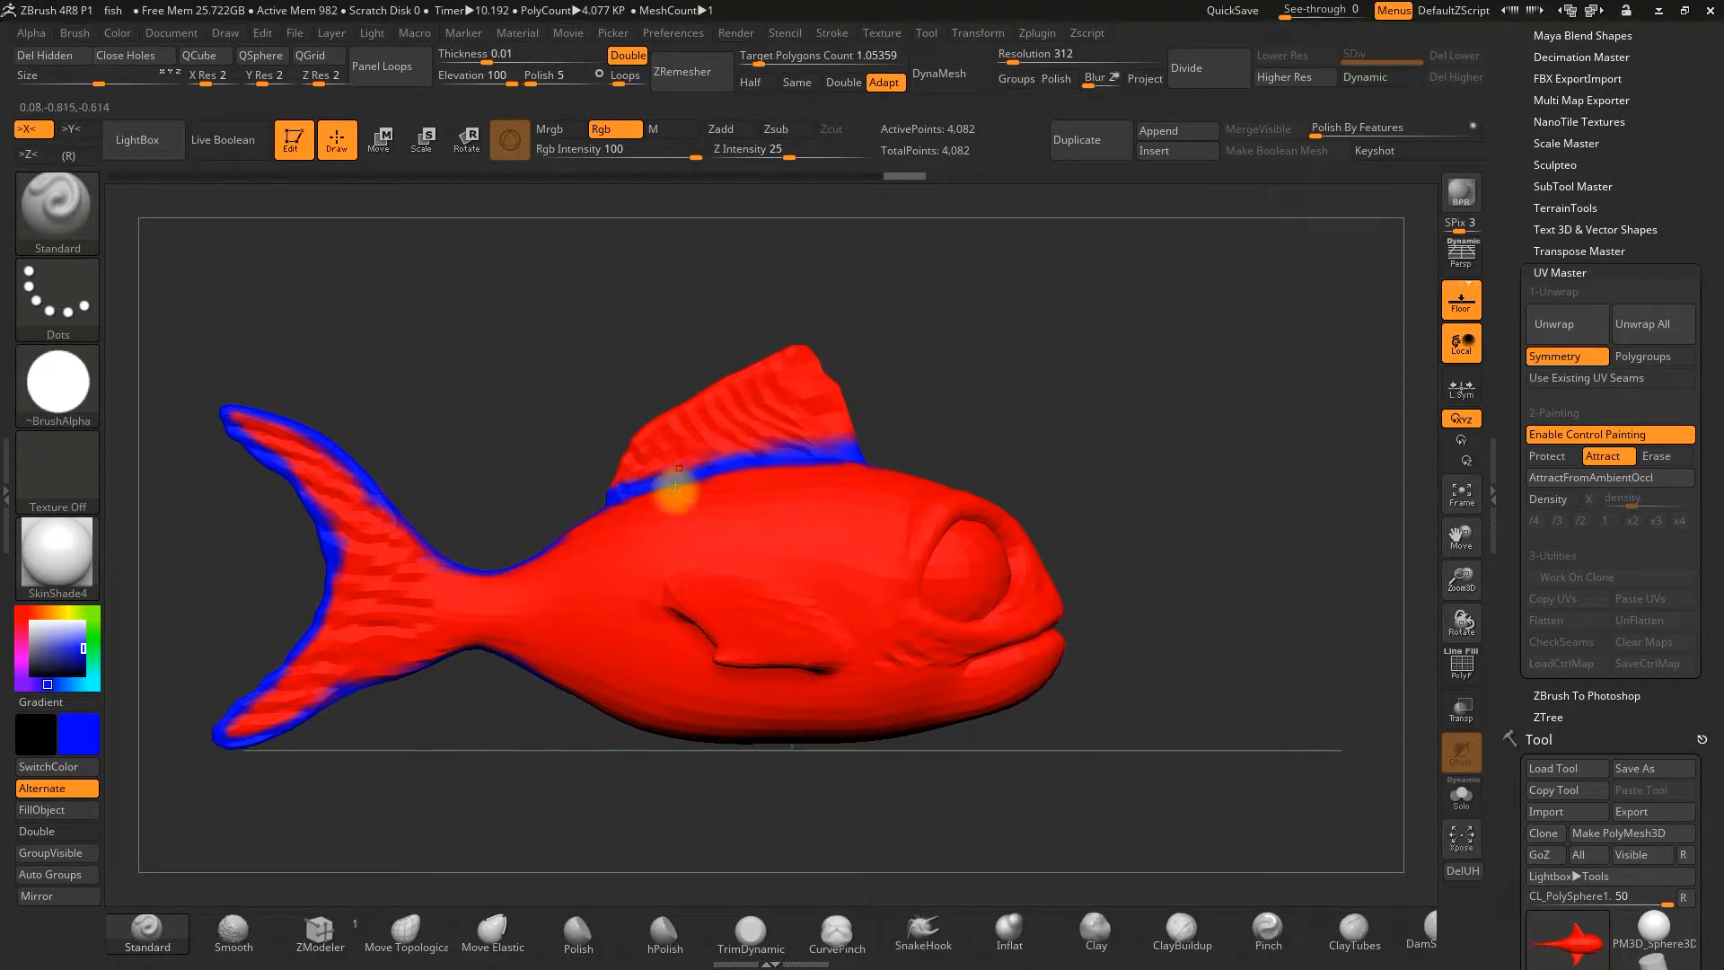
Extend the blue Attract line from the dorsal fin's base forward over the head and snout and along the mouth
{"action": "left_click_drag", "start_coordinate": [813, 296], "coordinate": [877, 369]}
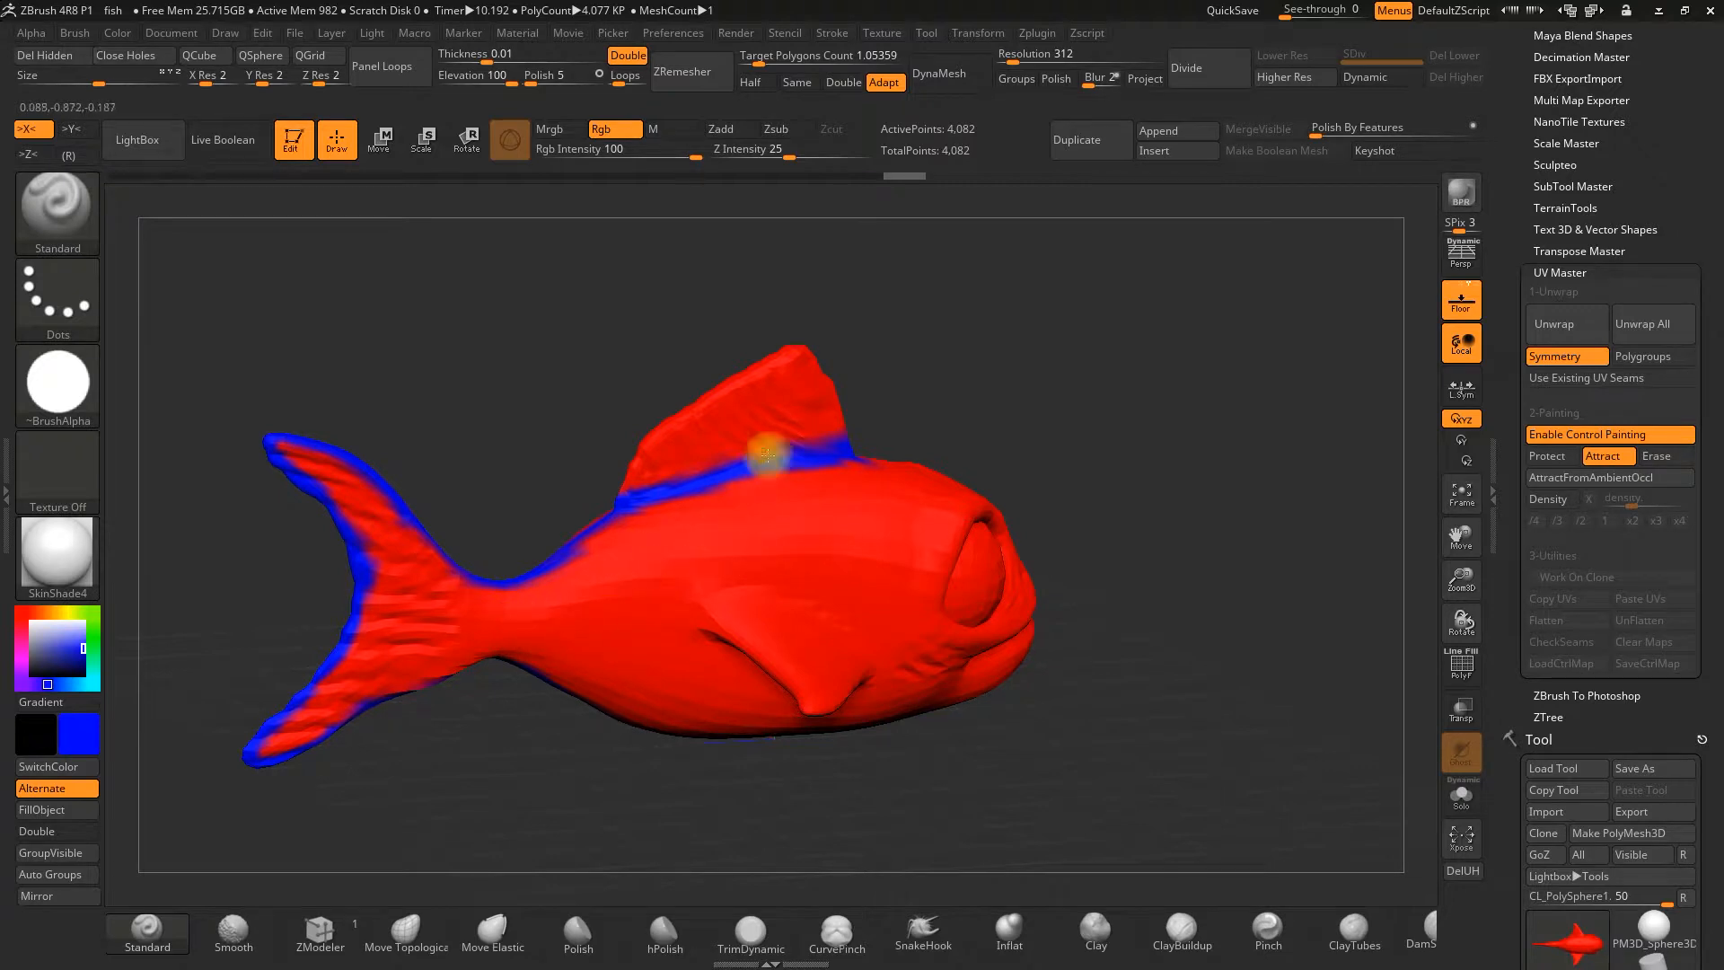
{"action": "left_click_drag", "start_coordinate": [1058, 378], "coordinate": [908, 532]}
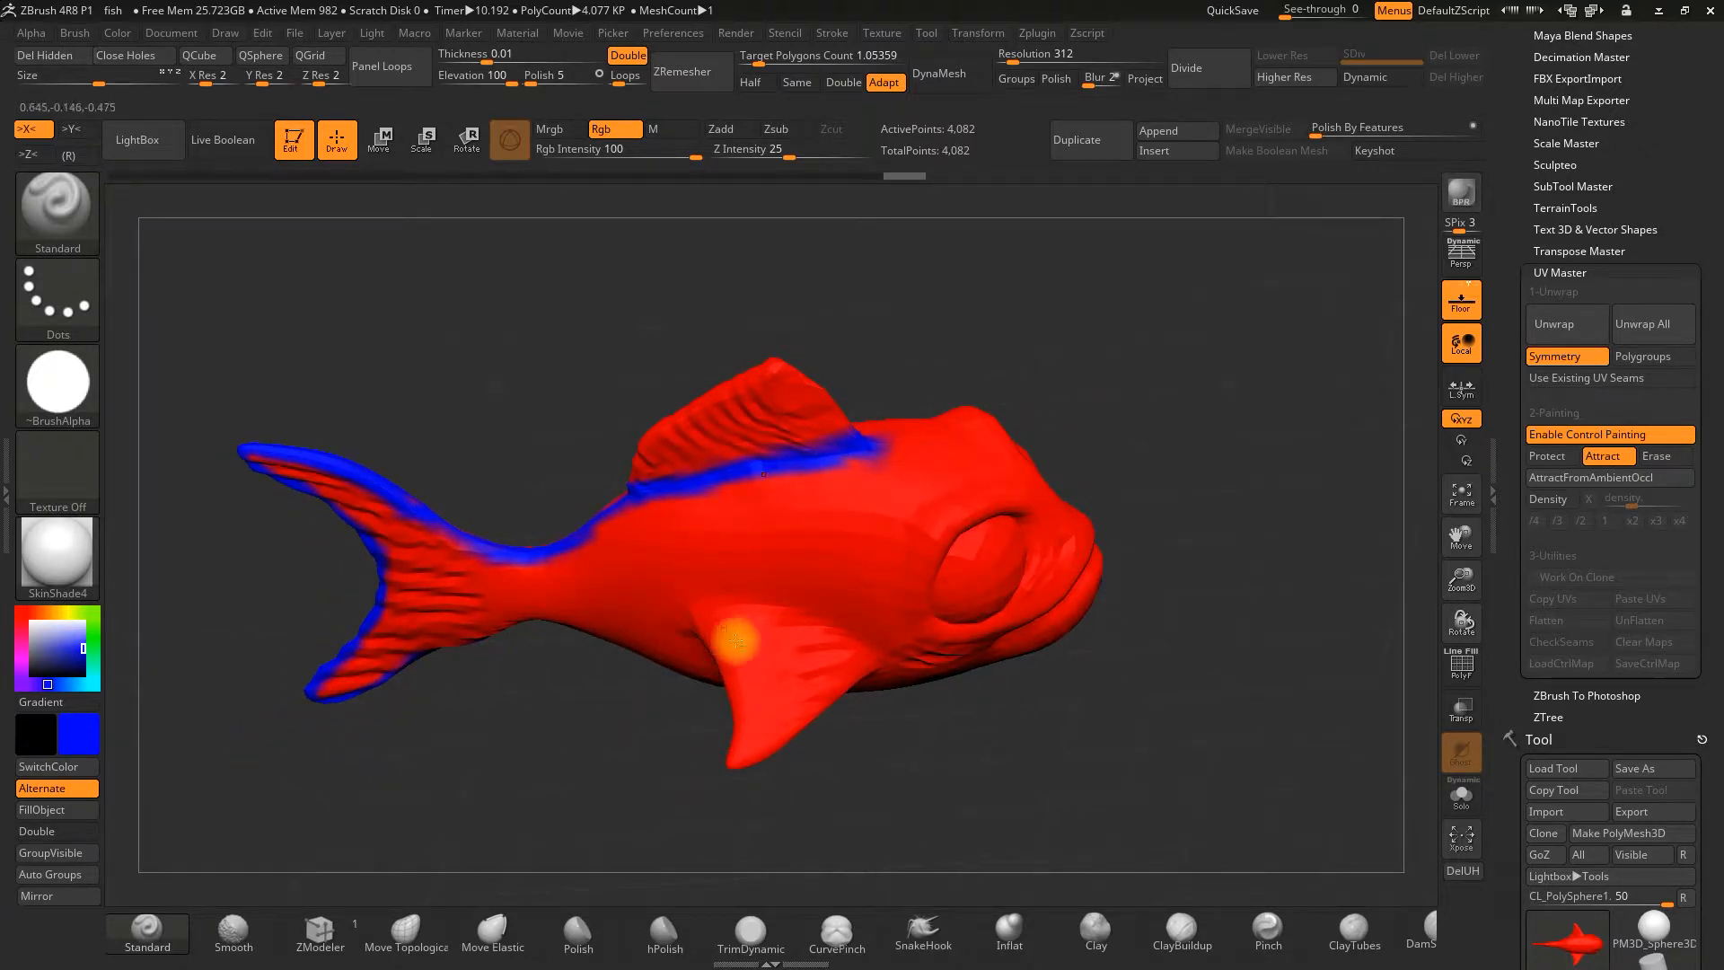
{"action": "mouse_move", "coordinate": [931, 728]}
{"action": "left_mouse_down", "text": "shift"}
{"action": "mouse_move", "coordinate": [1006, 547]}
{"action": "mouse_move", "coordinate": [992, 374]}
{"action": "mouse_move", "coordinate": [870, 454]}
{"action": "left_mouse_up", "text": "shift"}
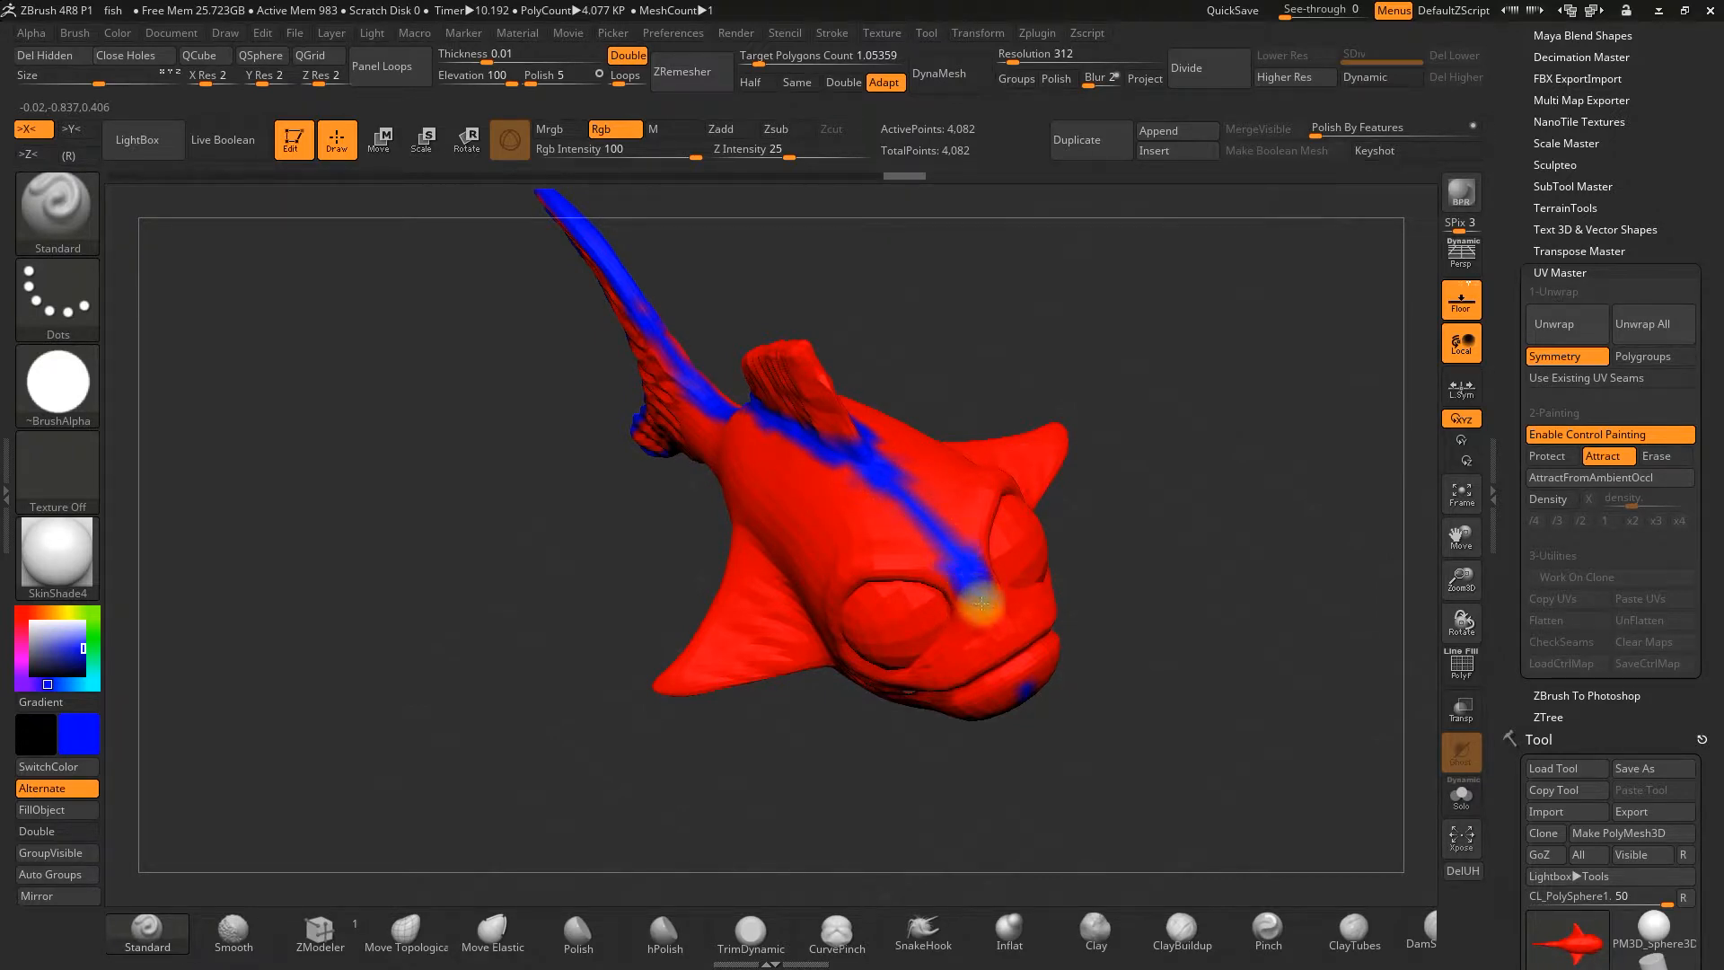
{"action": "mouse_move", "coordinate": [1197, 607]}
{"action": "left_mouse_down"}
{"action": "mouse_move", "coordinate": [1185, 539]}
{"action": "mouse_move", "coordinate": [1085, 551]}
{"action": "left_mouse_up"}
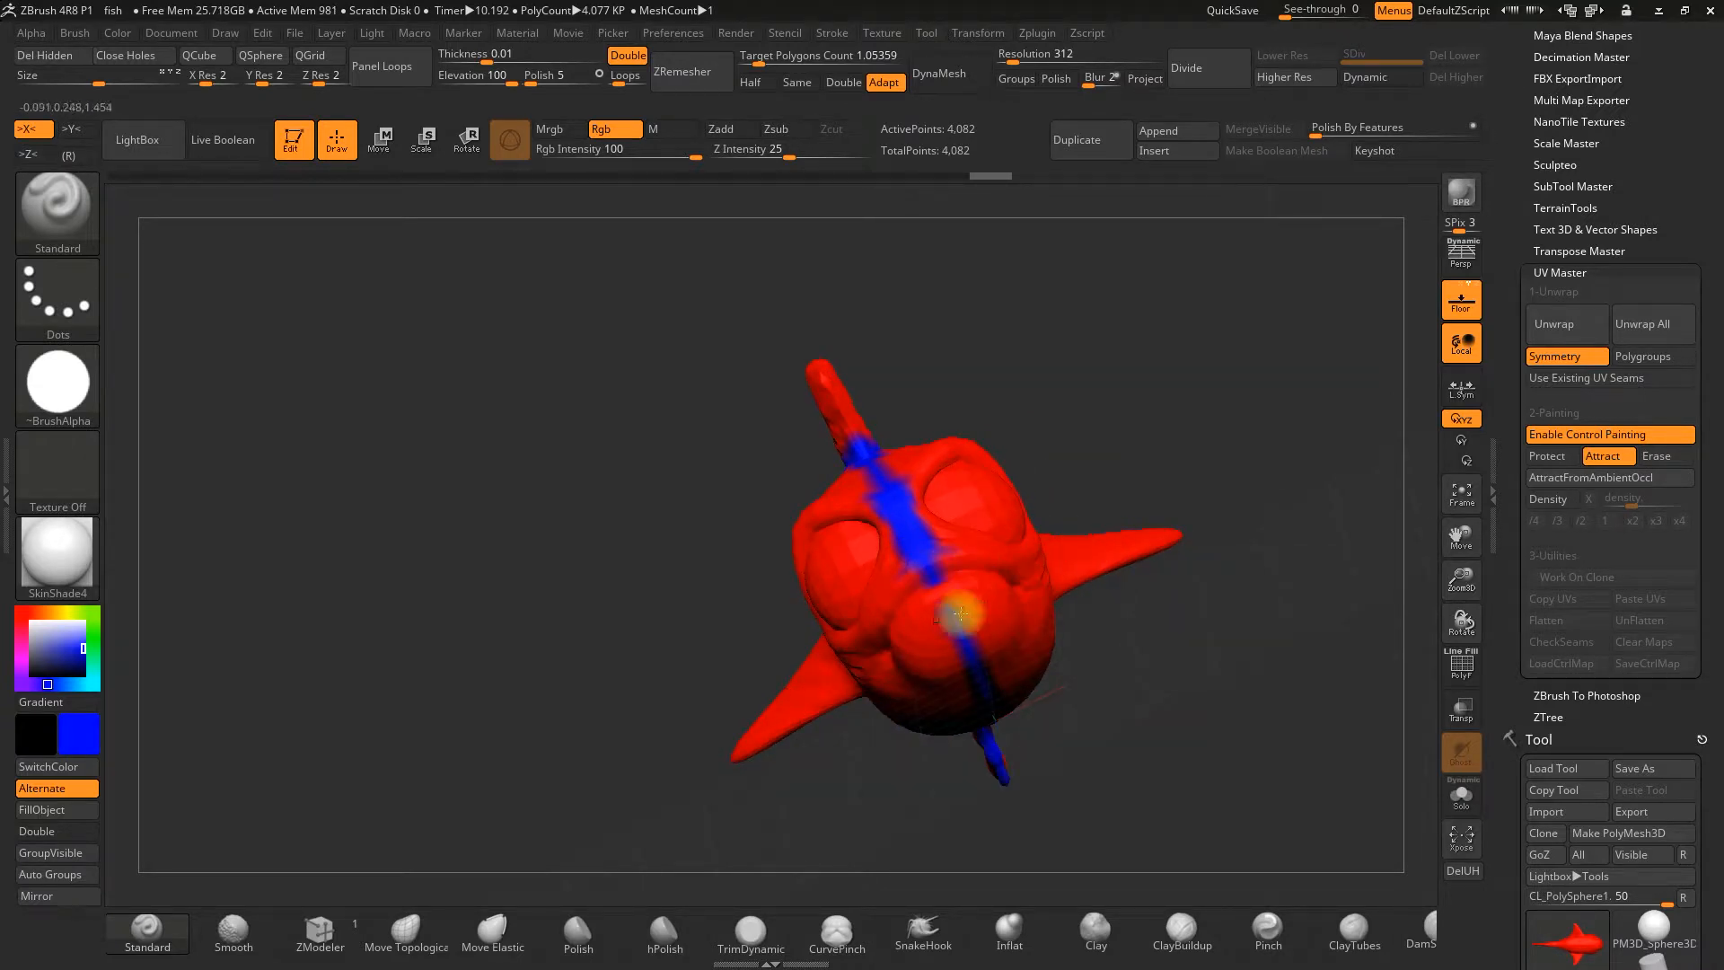
{"action": "mouse_move", "coordinate": [670, 676]}
{"action": "left_mouse_down"}
{"action": "mouse_move", "coordinate": [1074, 520]}
{"action": "mouse_move", "coordinate": [1027, 431]}
{"action": "mouse_move", "coordinate": [940, 455]}
{"action": "mouse_move", "coordinate": [1028, 443]}
{"action": "mouse_move", "coordinate": [1077, 396]}
{"action": "mouse_move", "coordinate": [870, 608]}
{"action": "left_mouse_up"}
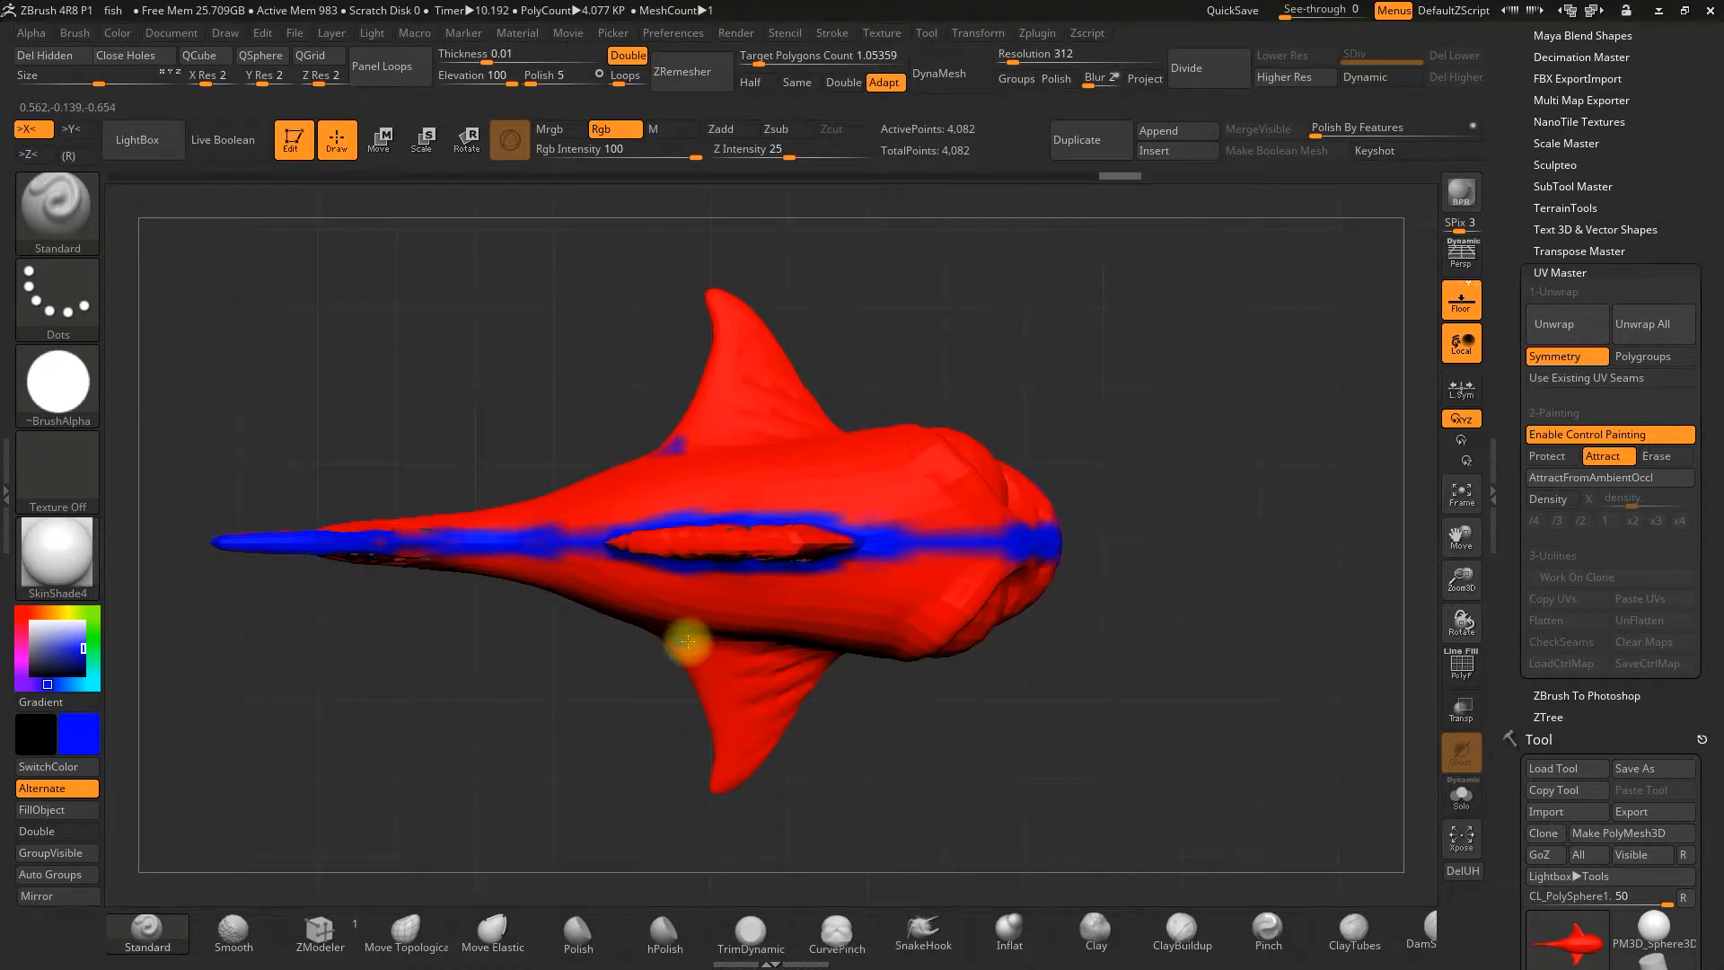
Paint blue Attract lines along the bases of both pectoral fins where they join the body
{"action": "mouse_move", "coordinate": [722, 643]}
{"action": "left_mouse_down"}
{"action": "mouse_move", "coordinate": [838, 731]}
{"action": "mouse_move", "coordinate": [726, 642]}
{"action": "left_mouse_up"}
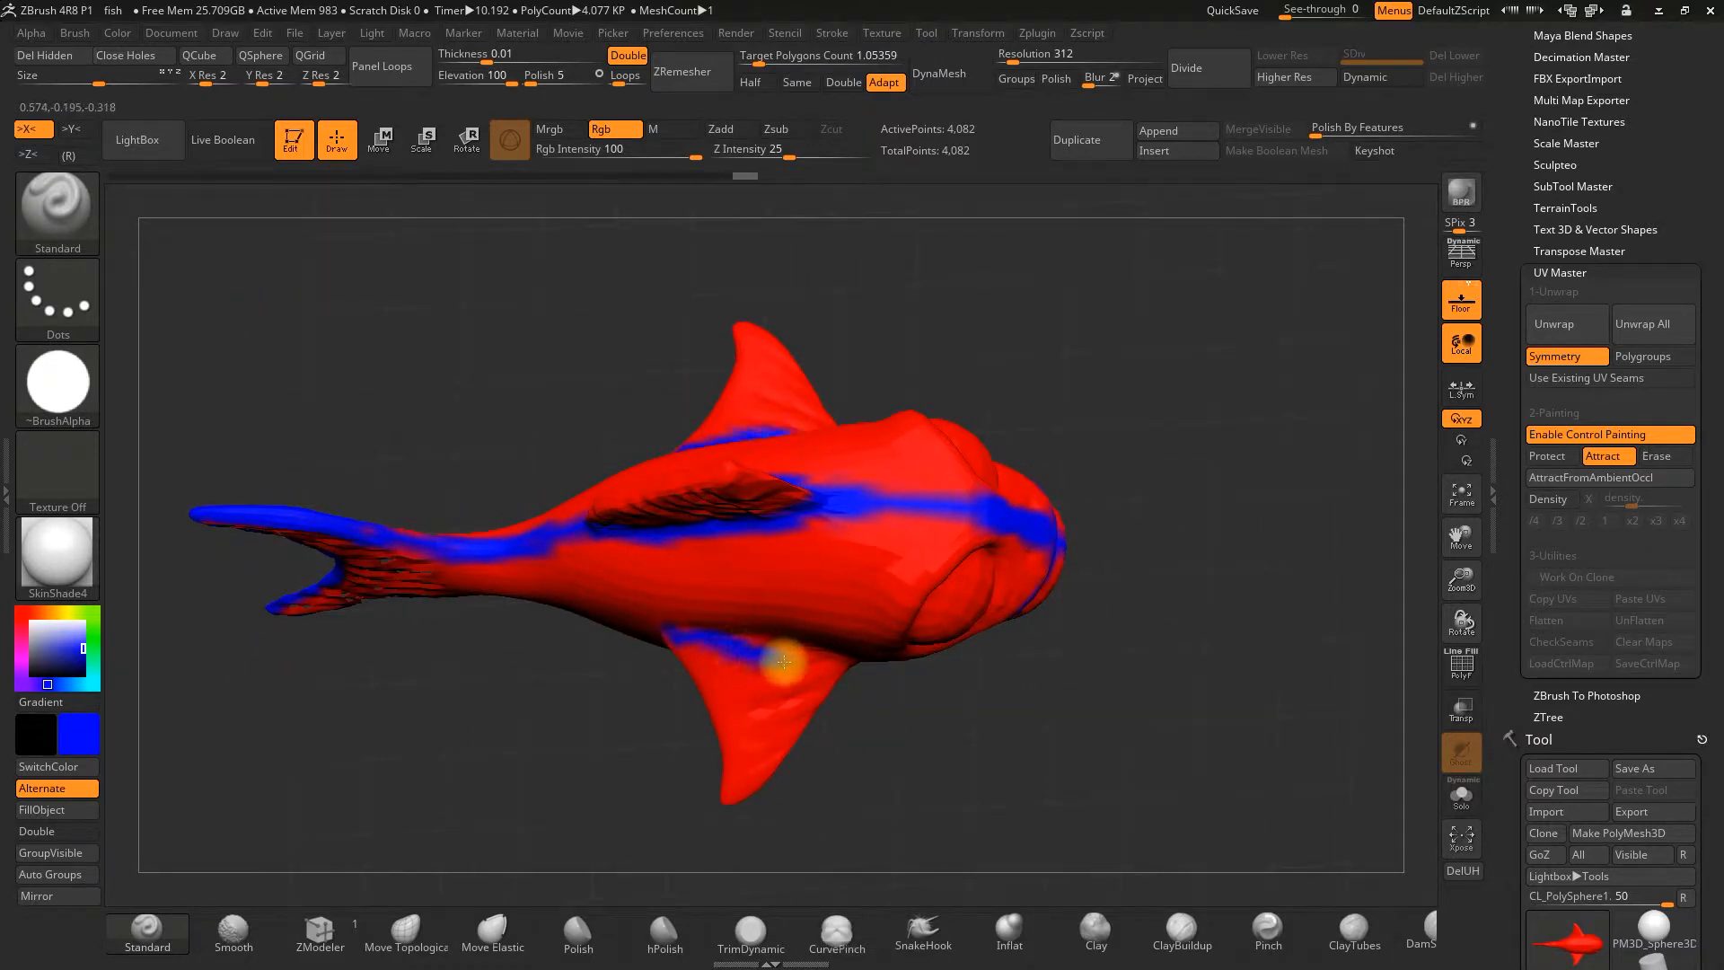
{"action": "mouse_move", "coordinate": [688, 640]}
{"action": "left_mouse_down"}
{"action": "mouse_move", "coordinate": [655, 685]}
{"action": "mouse_move", "coordinate": [973, 488]}
{"action": "mouse_move", "coordinate": [824, 604]}
{"action": "mouse_move", "coordinate": [679, 641]}
{"action": "left_mouse_up"}
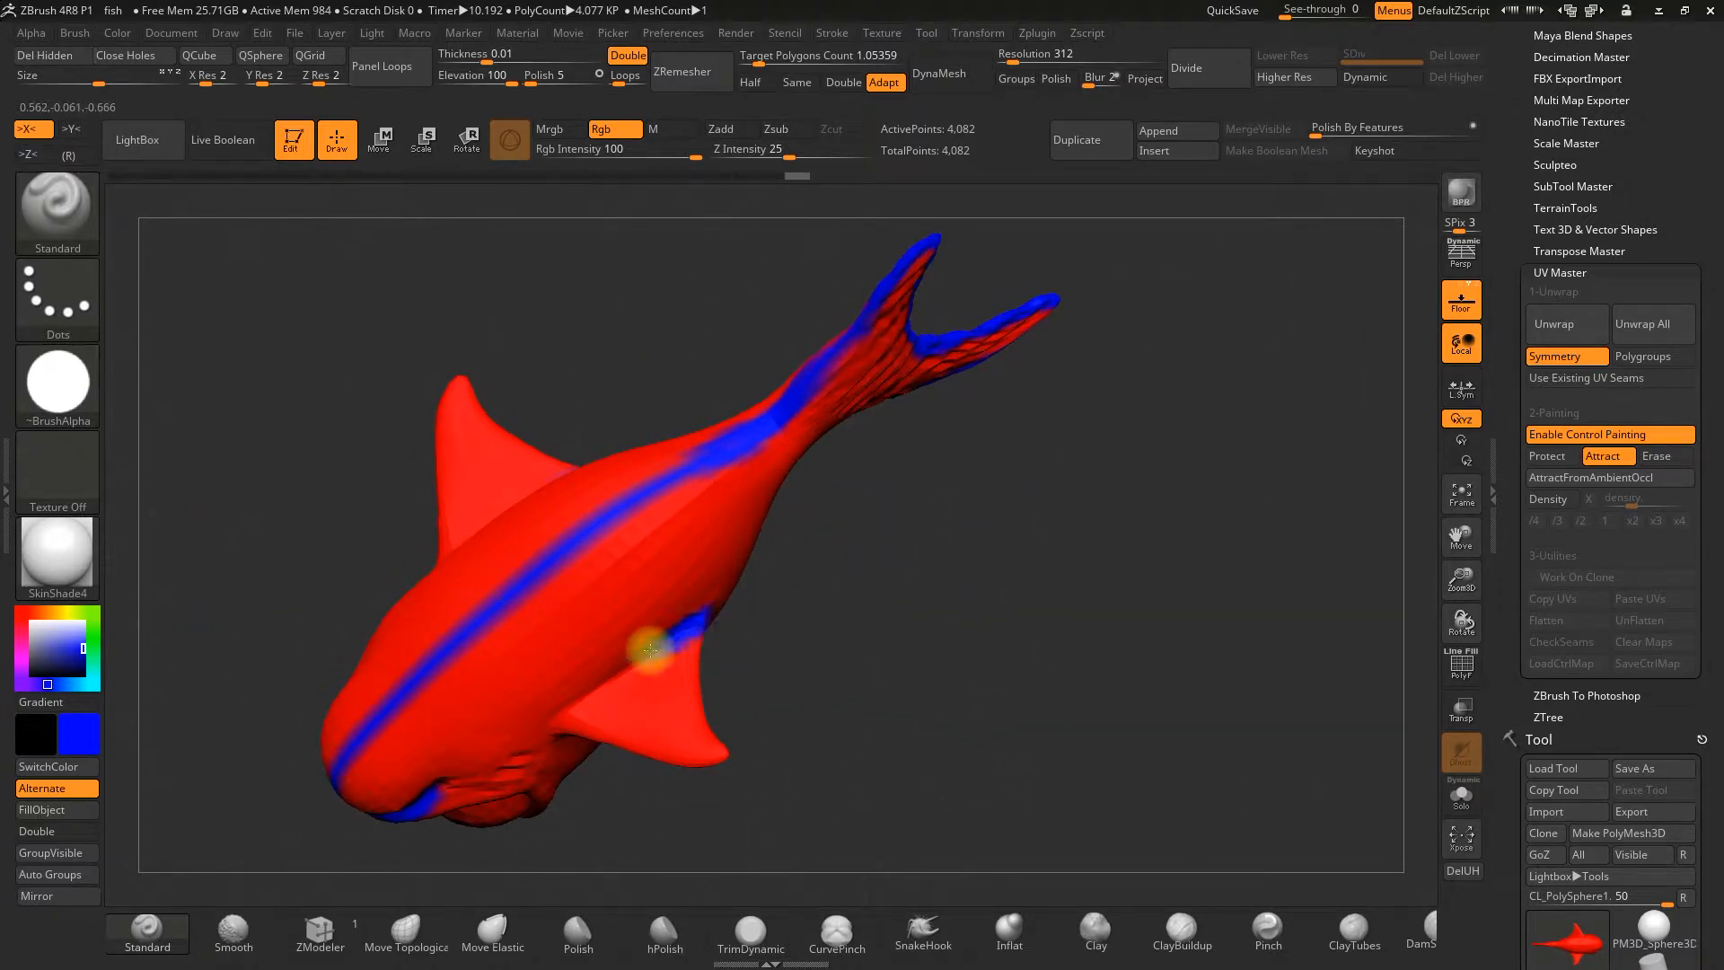
{"action": "mouse_move", "coordinate": [751, 662]}
{"action": "left_mouse_down"}
{"action": "mouse_move", "coordinate": [763, 593]}
{"action": "mouse_move", "coordinate": [811, 566]}
{"action": "left_mouse_up"}
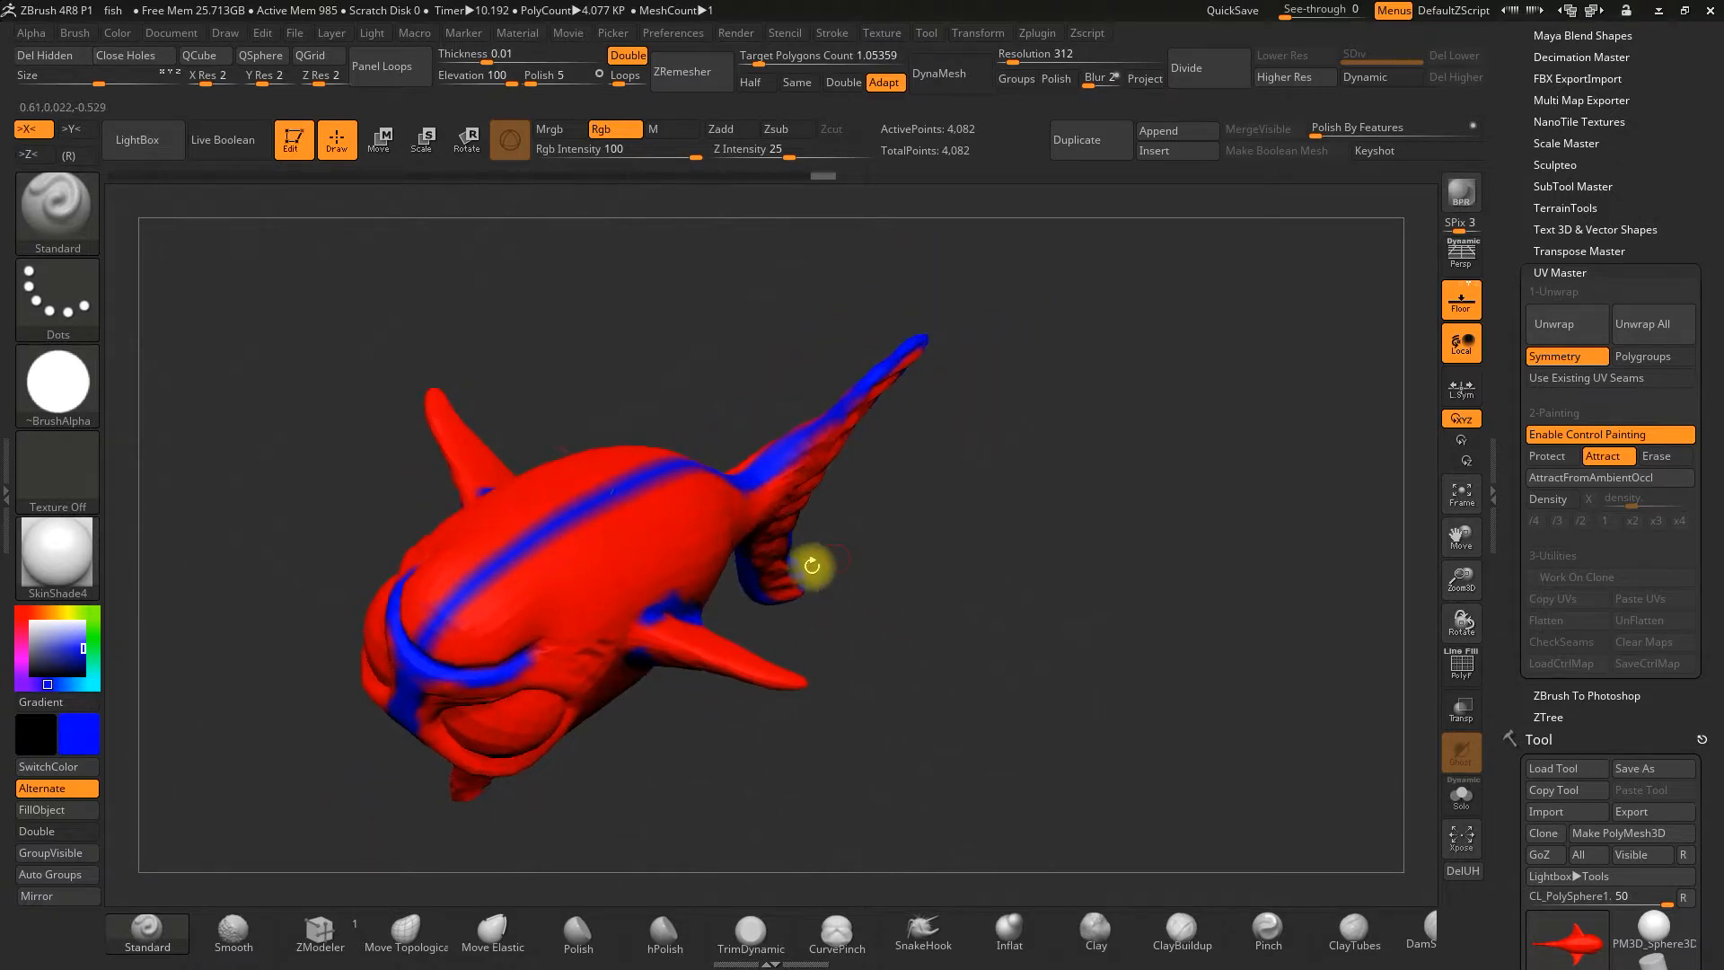
{"action": "mouse_move", "coordinate": [631, 655]}
{"action": "left_mouse_down"}
{"action": "mouse_move", "coordinate": [908, 650]}
{"action": "mouse_move", "coordinate": [993, 751]}
{"action": "mouse_move", "coordinate": [1096, 716]}
{"action": "mouse_move", "coordinate": [1019, 463]}
{"action": "mouse_move", "coordinate": [1089, 428]}
{"action": "mouse_move", "coordinate": [988, 458]}
{"action": "mouse_move", "coordinate": [942, 419]}
{"action": "mouse_move", "coordinate": [884, 451]}
{"action": "mouse_move", "coordinate": [898, 413]}
{"action": "left_mouse_up"}
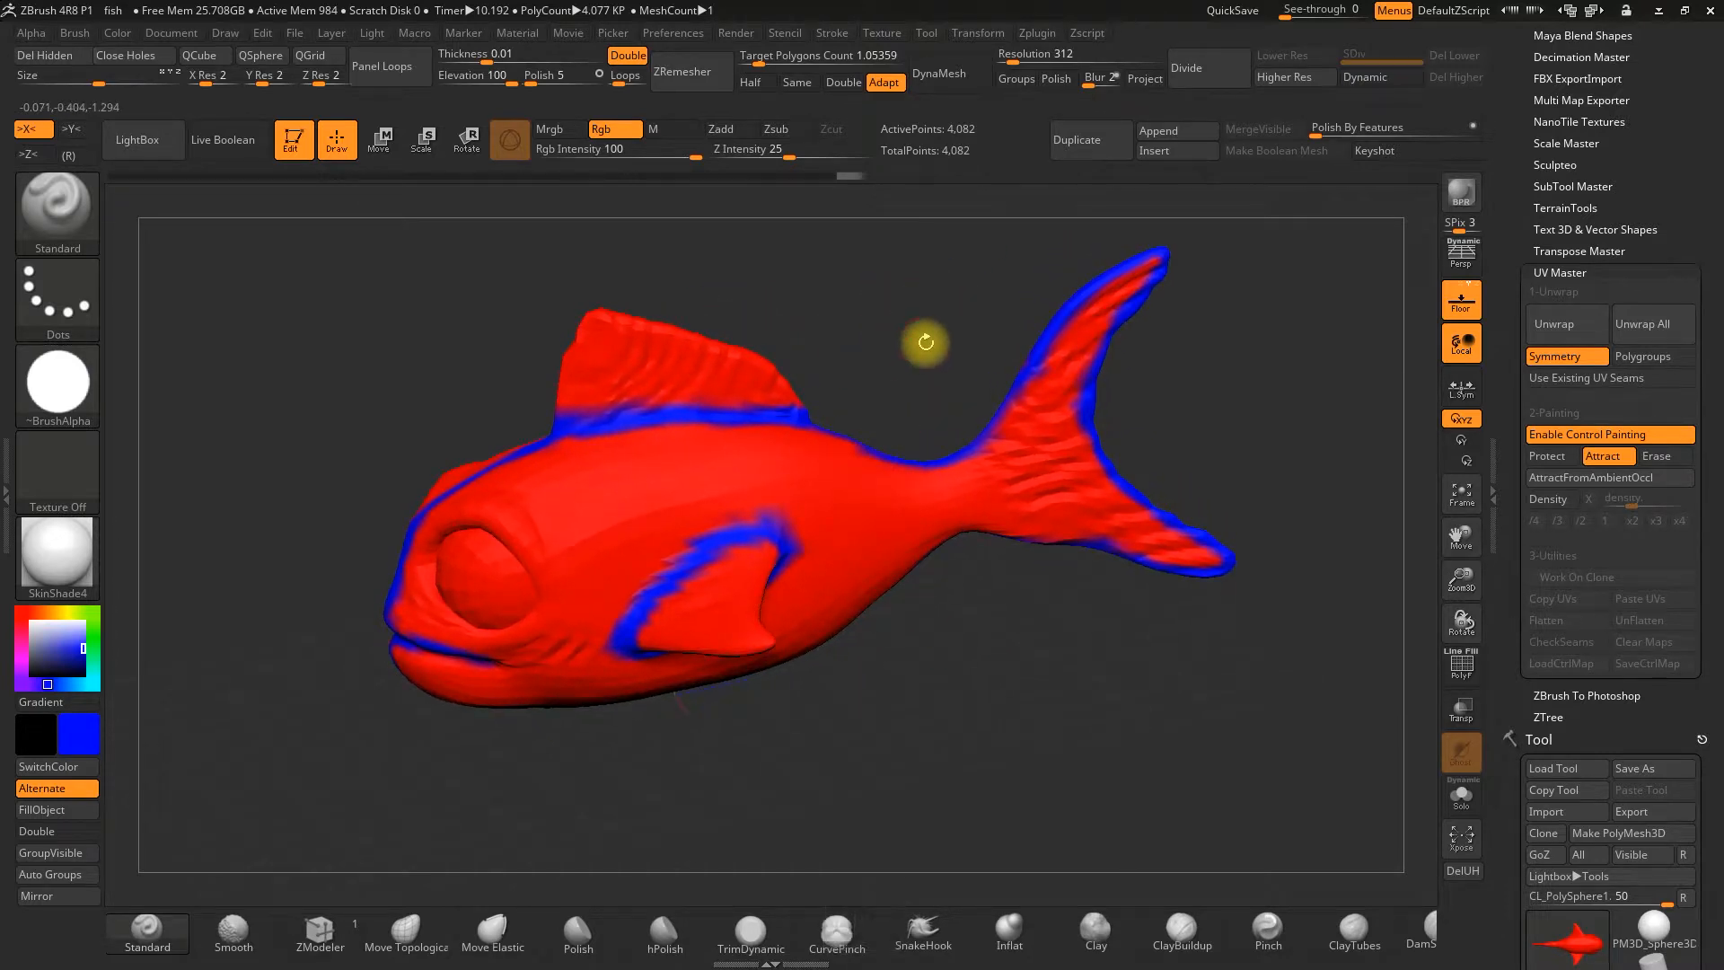
Paint blue Attract lines on the dorsal fin's front and rear edges and along the pectoral fins' trailing edges
{"action": "left_click_drag", "start_coordinate": [836, 306], "coordinate": [669, 549]}
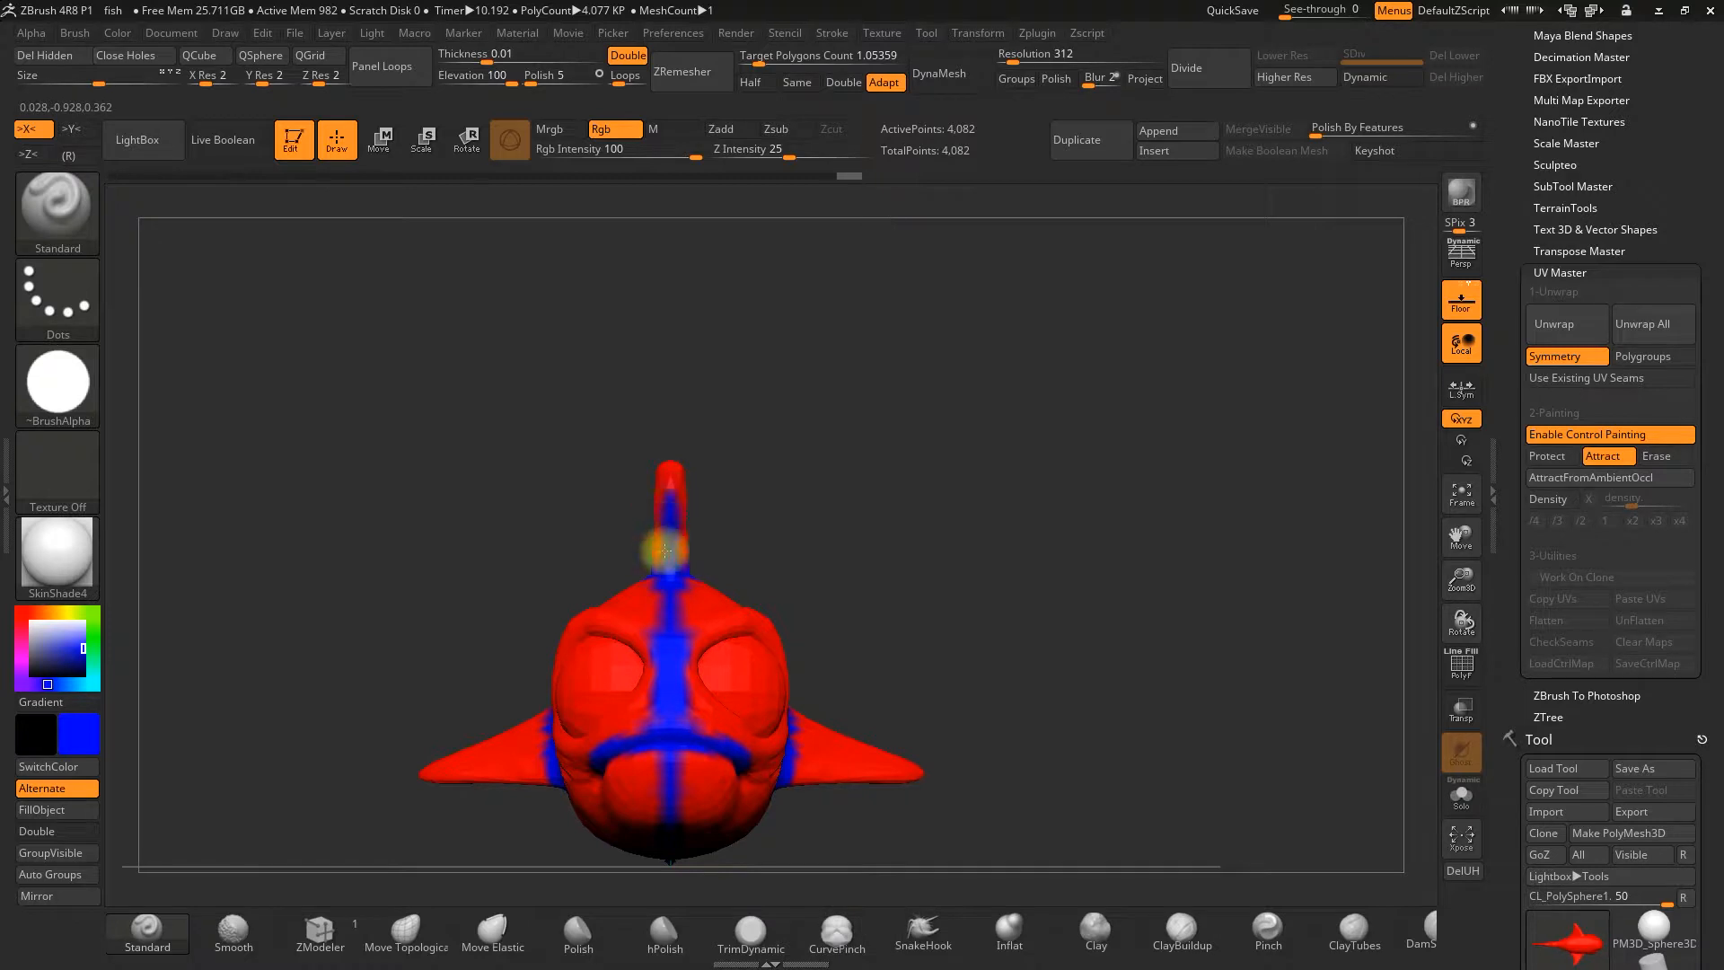
{"action": "left_click_drag", "start_coordinate": [743, 397], "coordinate": [753, 541]}
{"action": "left_click_drag", "start_coordinate": [313, 795], "coordinate": [346, 774]}
{"action": "left_click_drag", "start_coordinate": [346, 773], "coordinate": [442, 662], "text": "alt"}
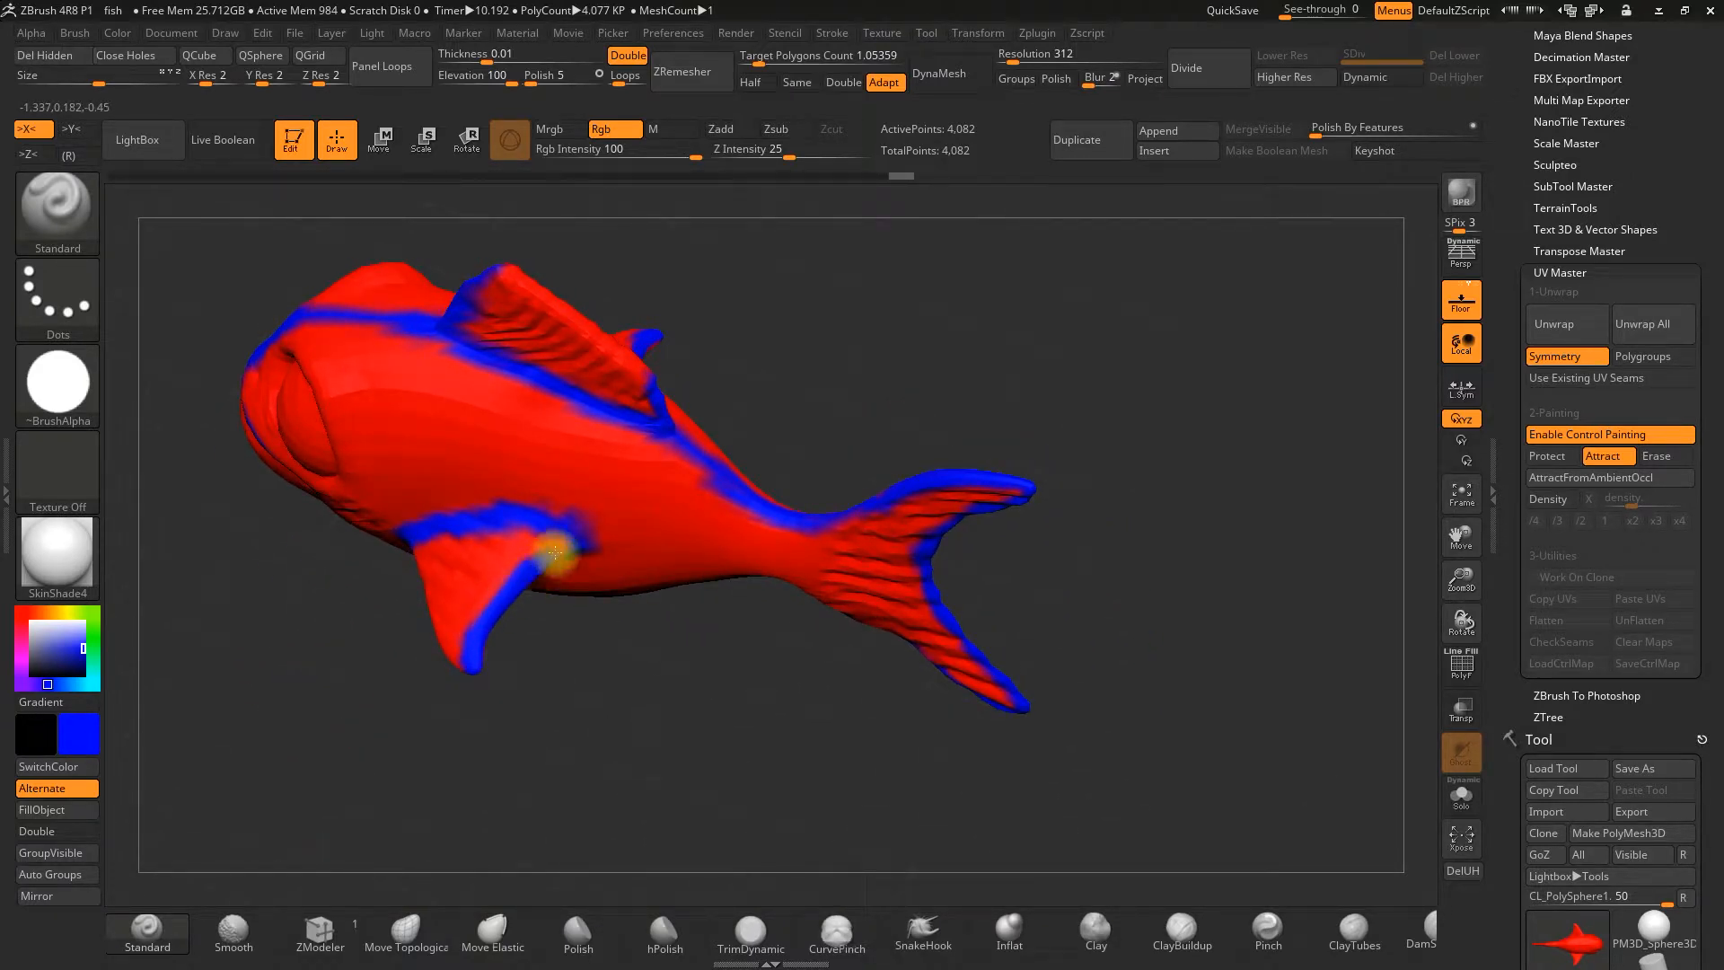
{"action": "left_click_drag", "start_coordinate": [562, 673], "coordinate": [1077, 646]}
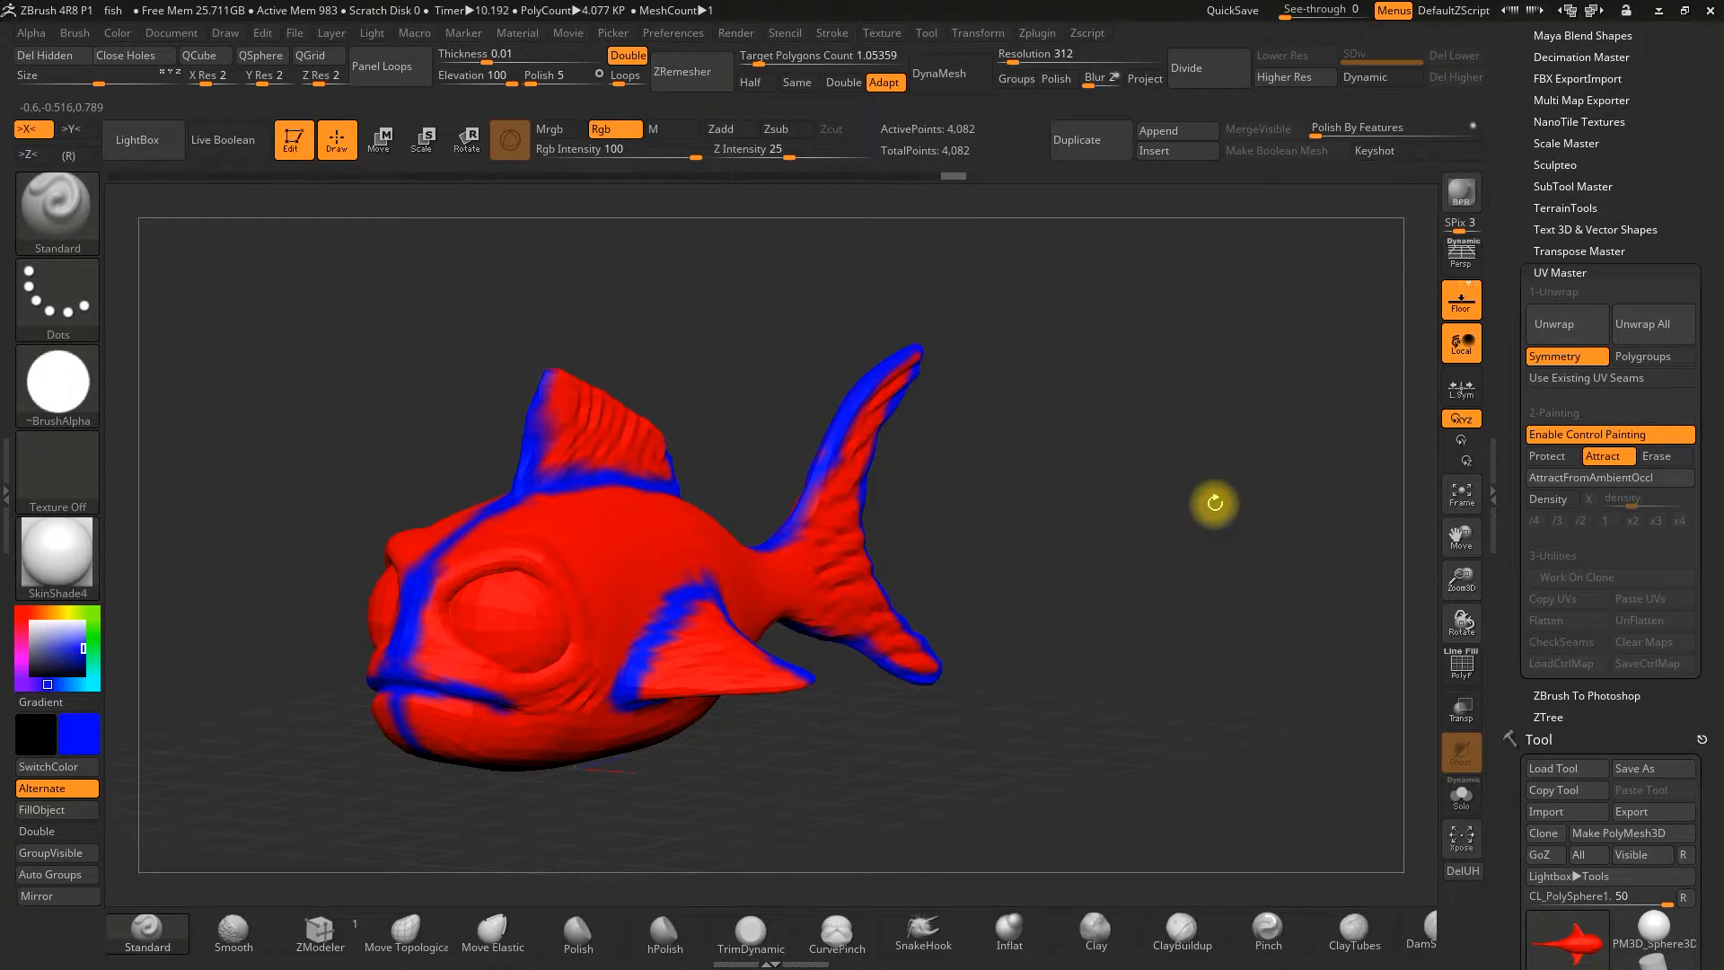
Unwrap the cloned fish with symmetry, flatten it to view the UV layout and restore the 3D shape
{"action": "left_click", "coordinate": [1563, 331]}
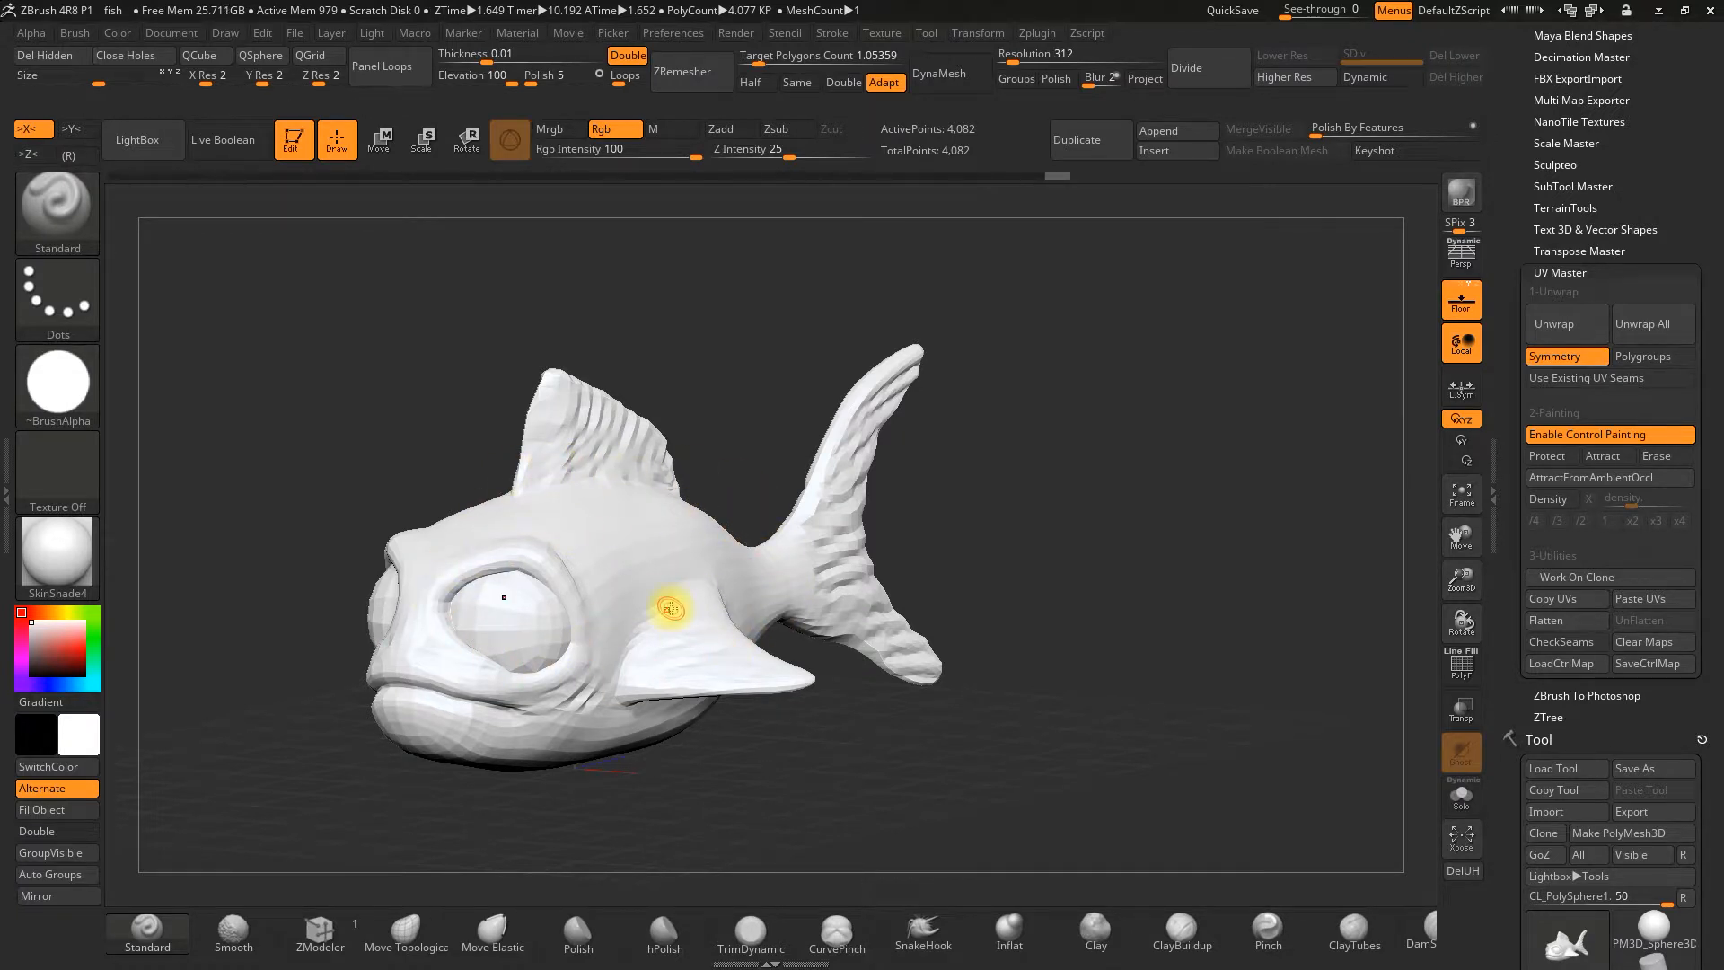
{"action": "left_click", "coordinate": [1555, 627]}
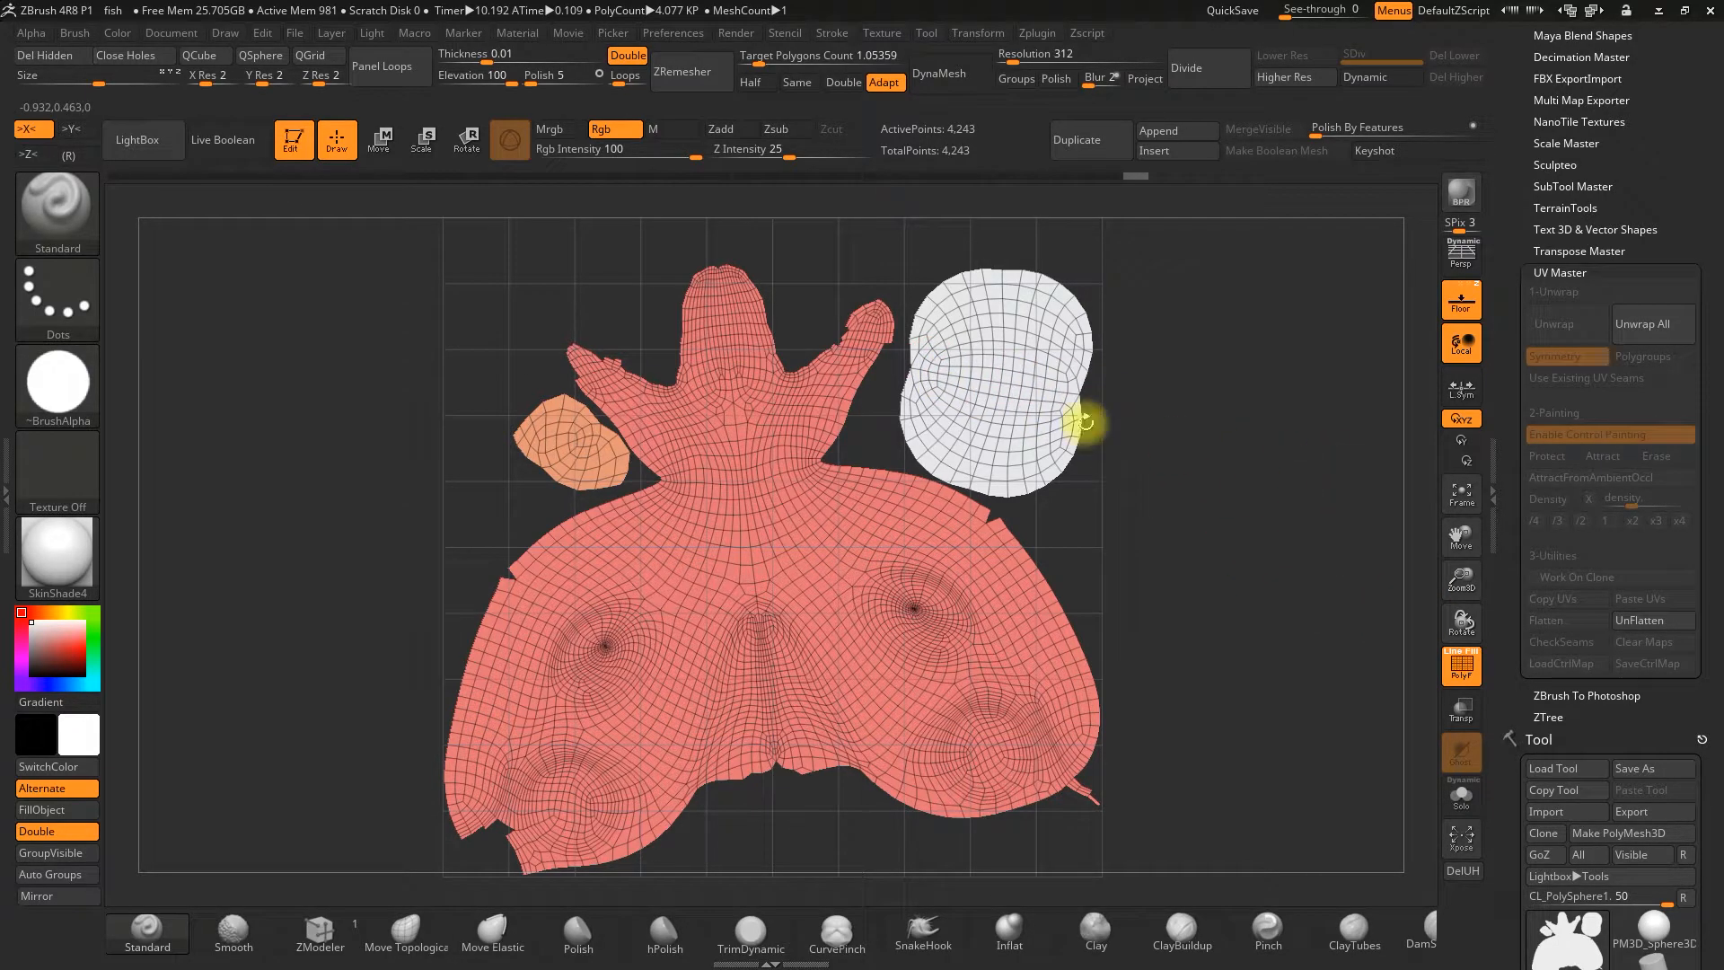
{"action": "left_click", "coordinate": [1639, 620]}
{"action": "left_click_drag", "start_coordinate": [1116, 454], "coordinate": [1277, 454]}
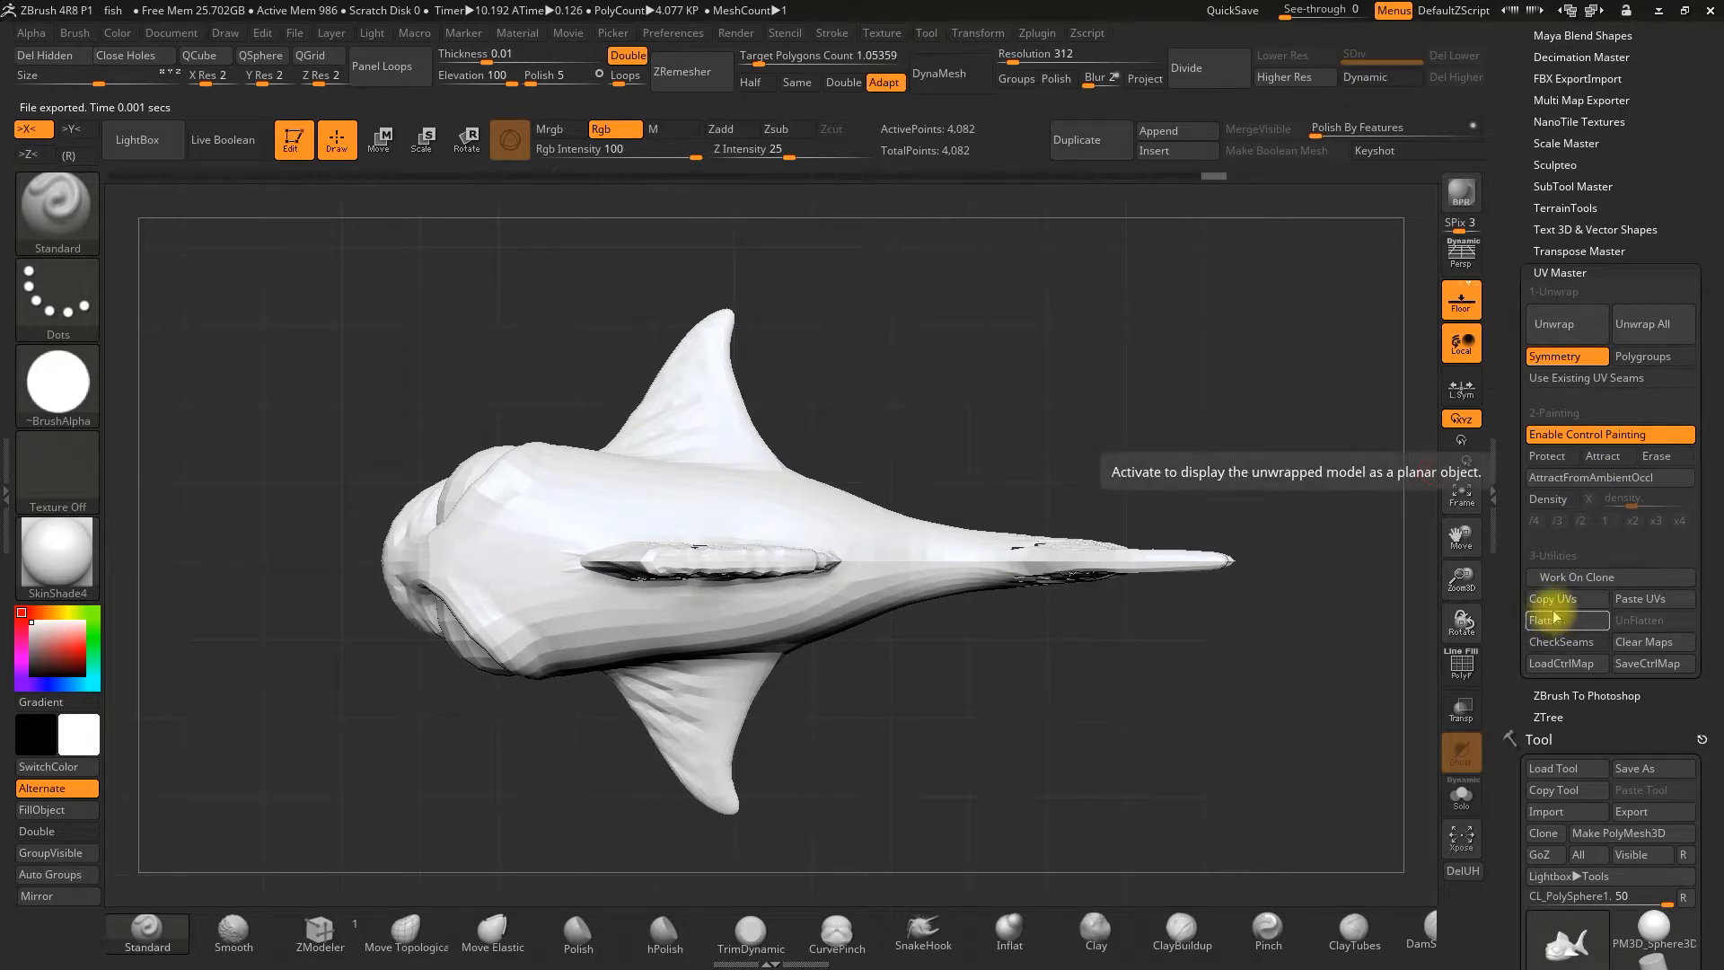
Display the UV seams on the clone and examine them on the head, eyes, back, belly and fins
{"action": "left_click", "coordinate": [1560, 641]}
{"action": "left_click_drag", "start_coordinate": [1077, 502], "coordinate": [970, 446]}
{"action": "left_click_drag", "start_coordinate": [1151, 476], "coordinate": [974, 583]}
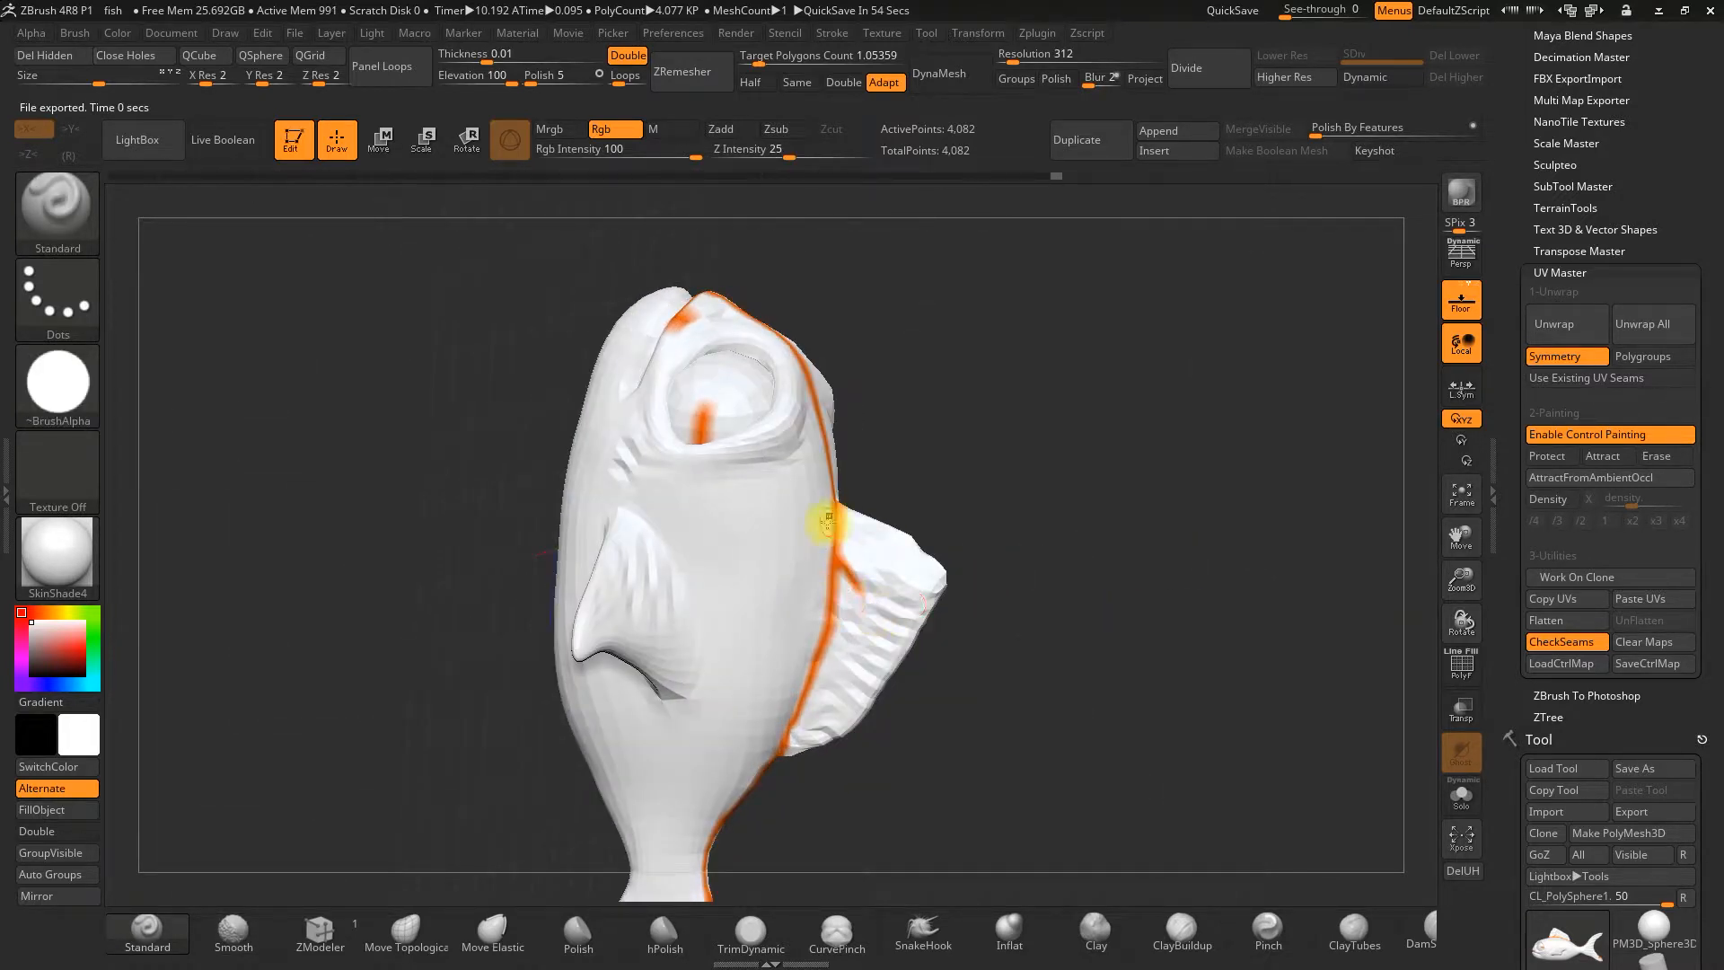
{"action": "left_click_drag", "start_coordinate": [802, 698], "coordinate": [923, 613]}
{"action": "left_click_drag", "start_coordinate": [866, 432], "coordinate": [724, 604]}
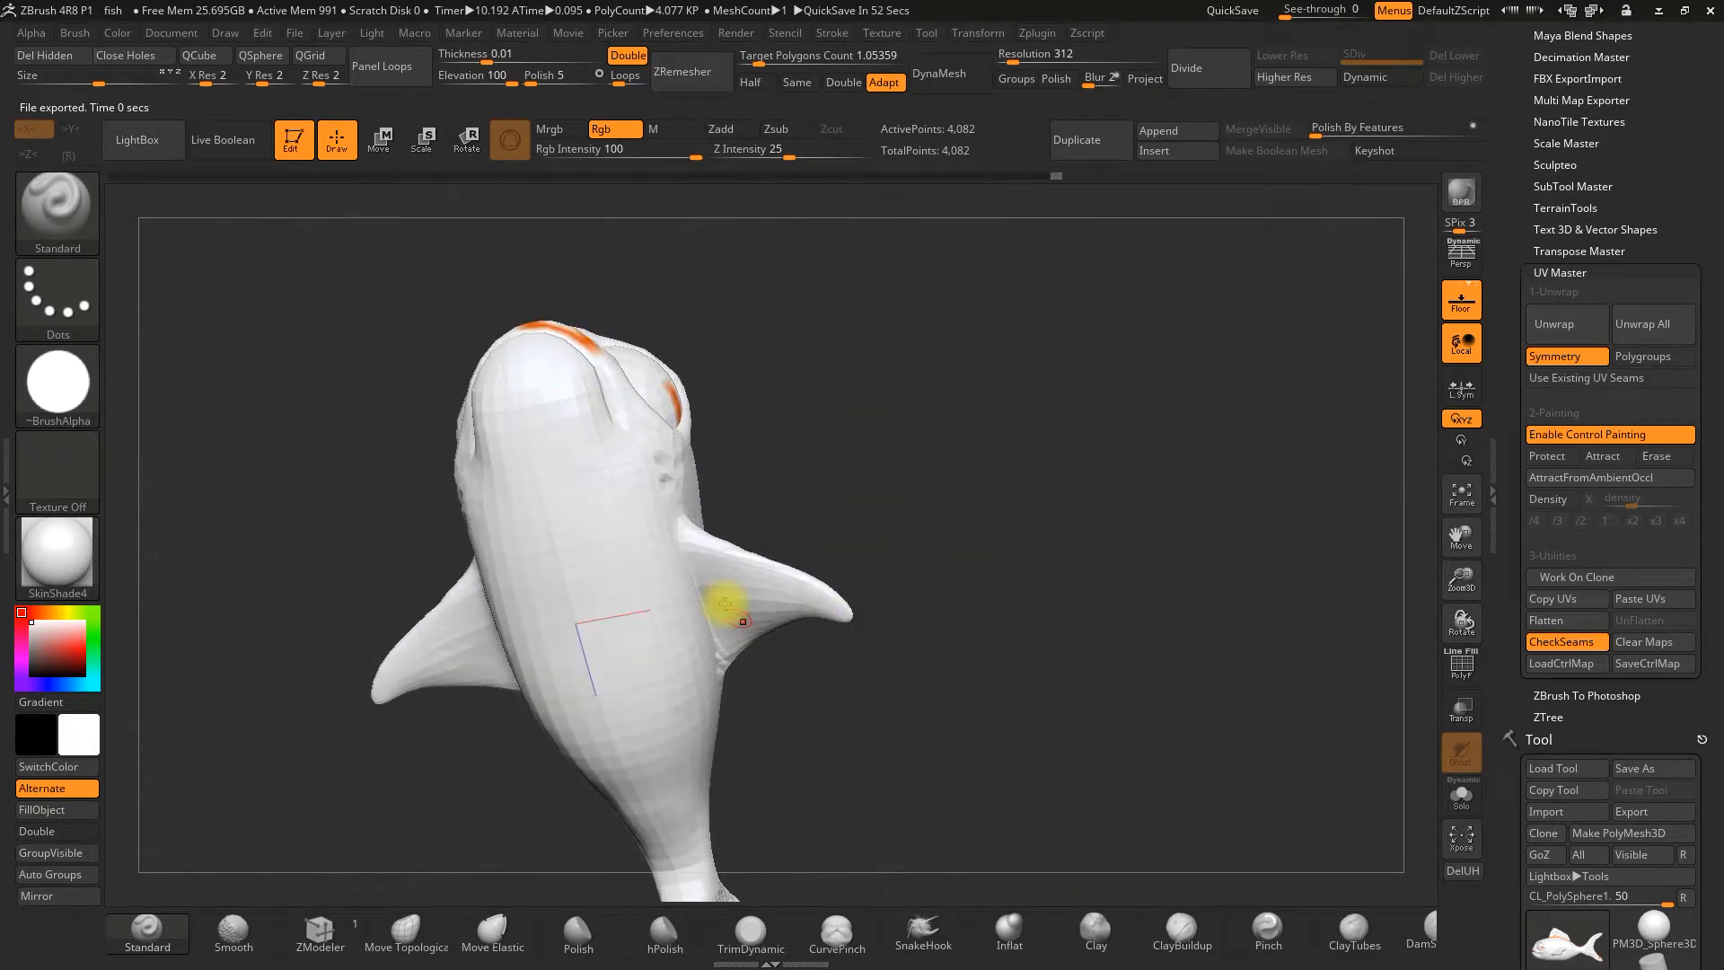
{"action": "left_click_drag", "start_coordinate": [903, 460], "coordinate": [971, 443]}
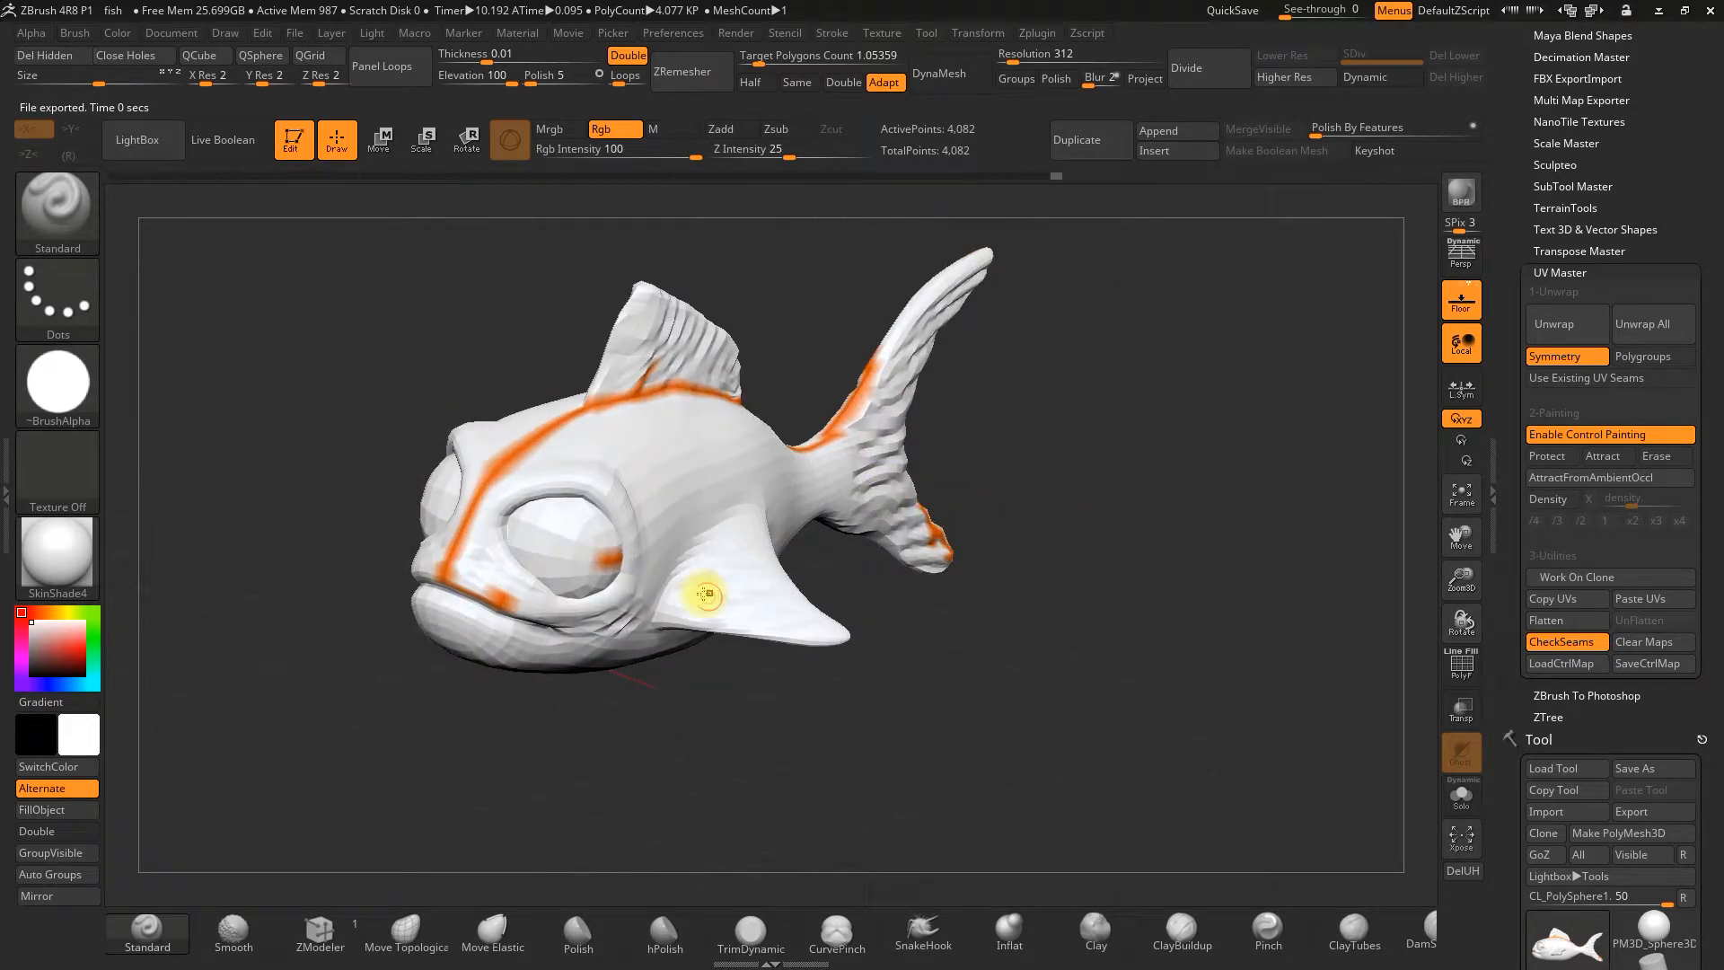
{"action": "left_click_drag", "start_coordinate": [1147, 481], "coordinate": [1073, 461]}
{"action": "left_click_drag", "start_coordinate": [1060, 524], "coordinate": [1142, 560]}
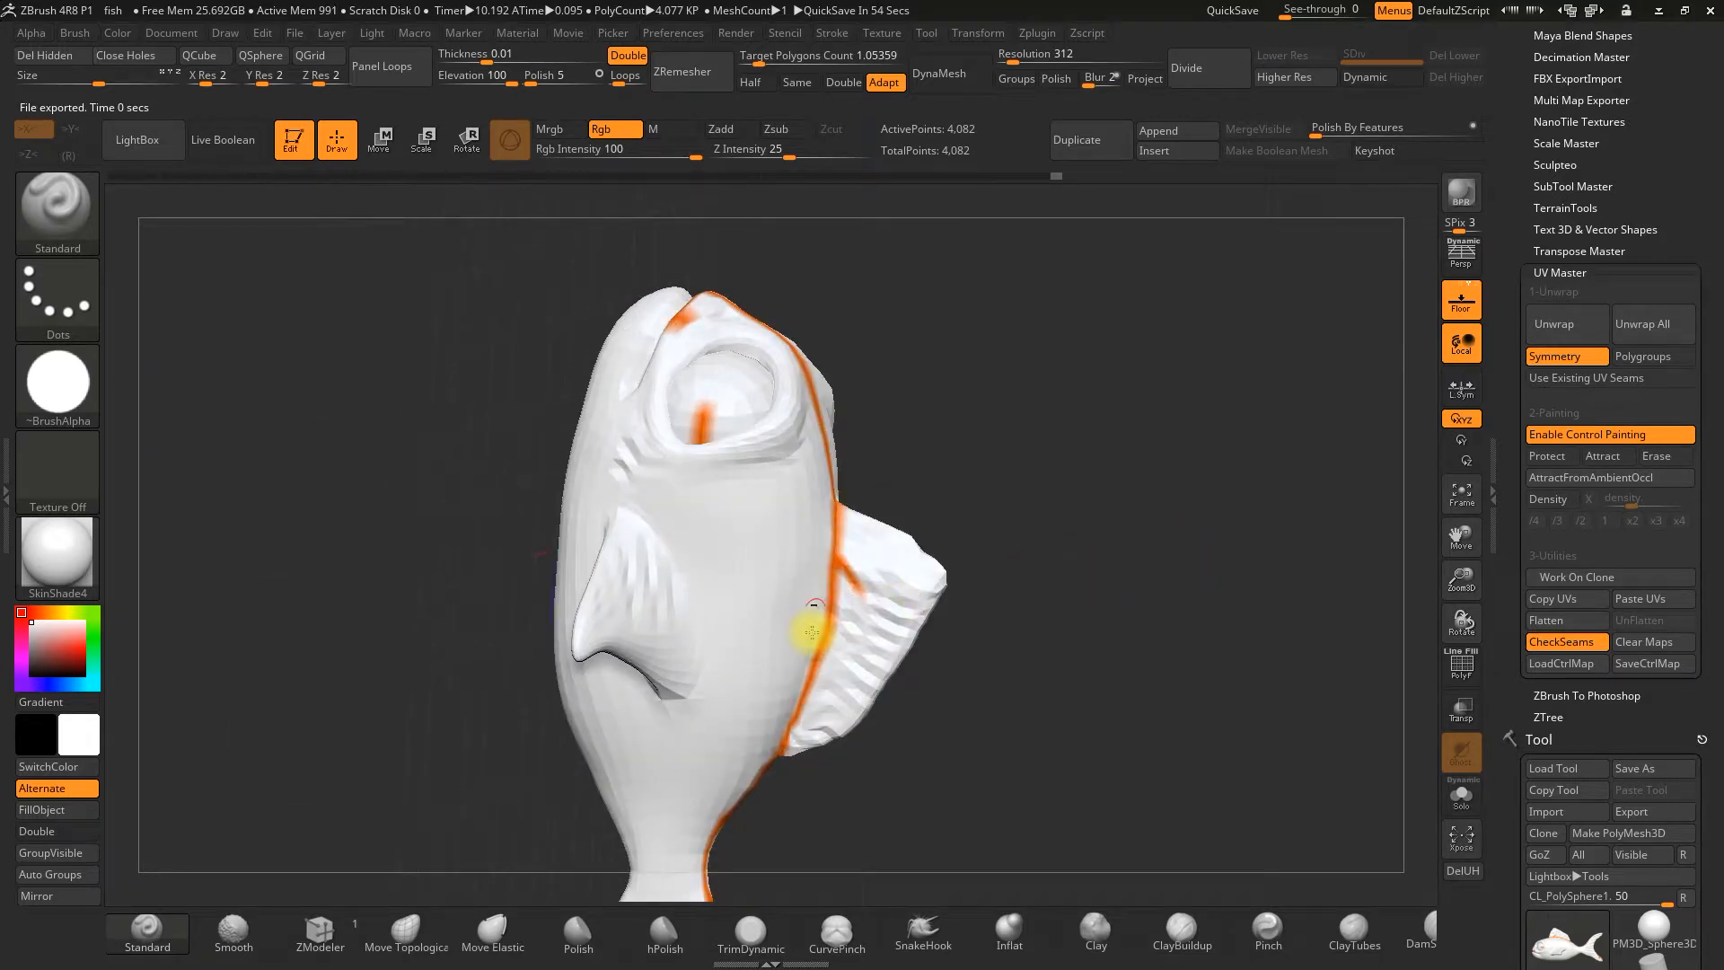
{"action": "left_click_drag", "start_coordinate": [990, 492], "coordinate": [934, 665]}
{"action": "left_click_drag", "start_coordinate": [1046, 492], "coordinate": [922, 631]}
{"action": "left_click_drag", "start_coordinate": [865, 435], "coordinate": [784, 633]}
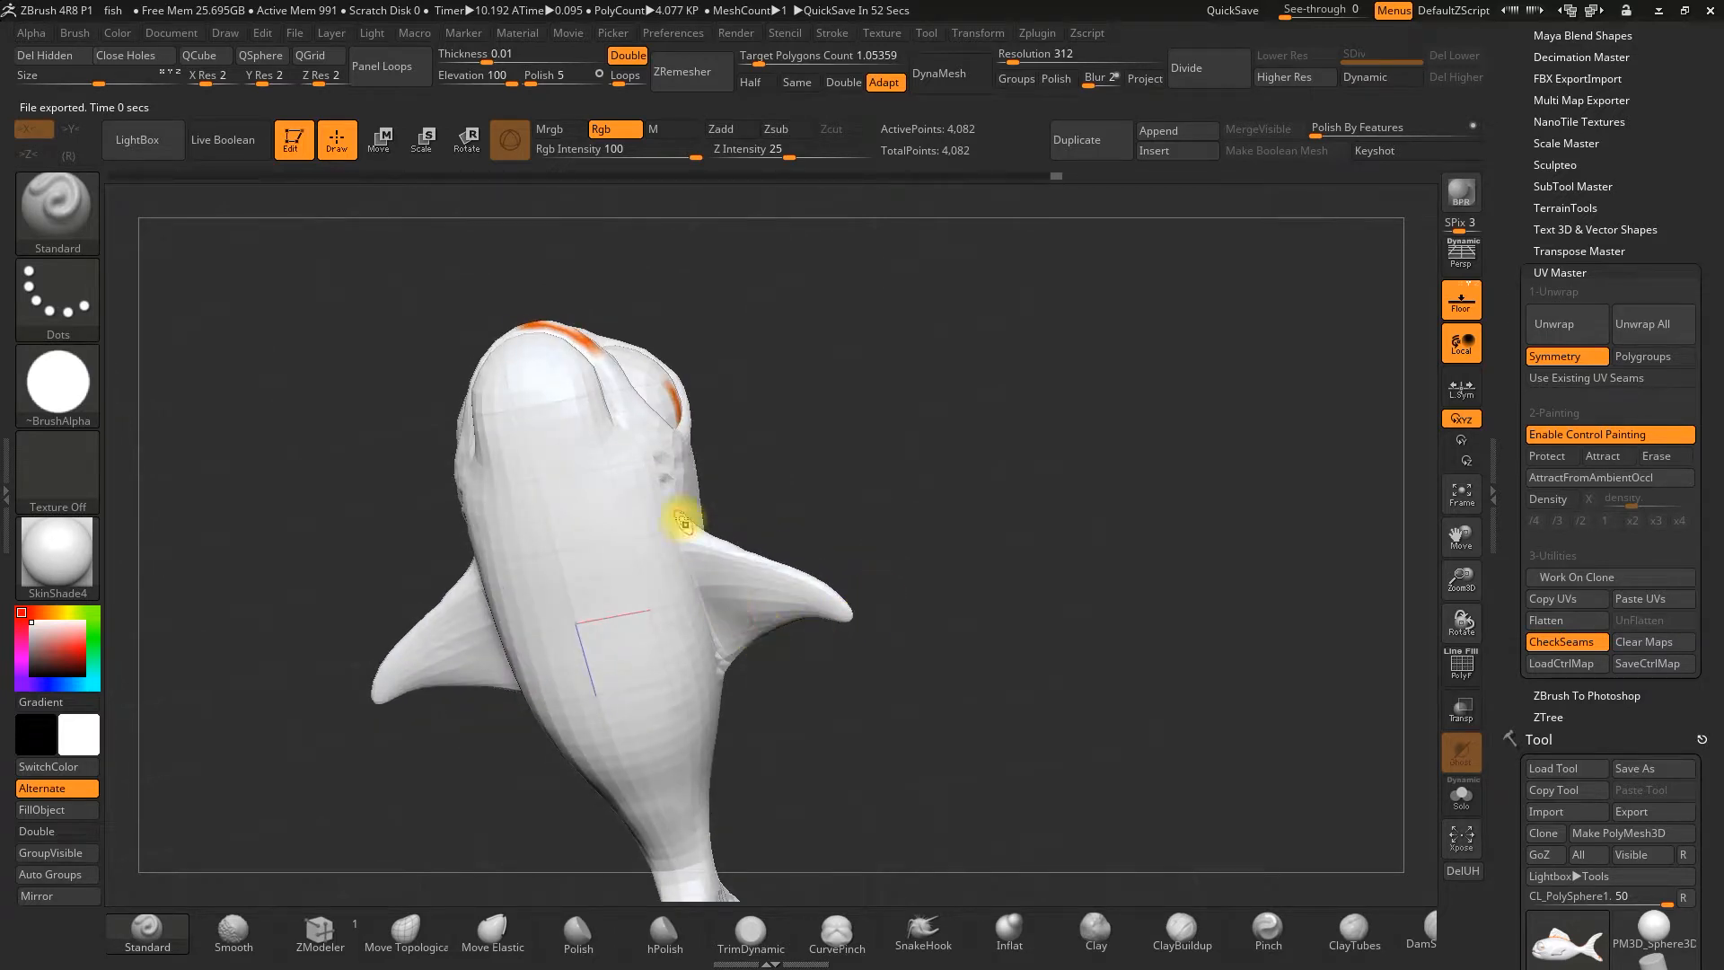
{"action": "left_click_drag", "start_coordinate": [904, 462], "coordinate": [1154, 542]}
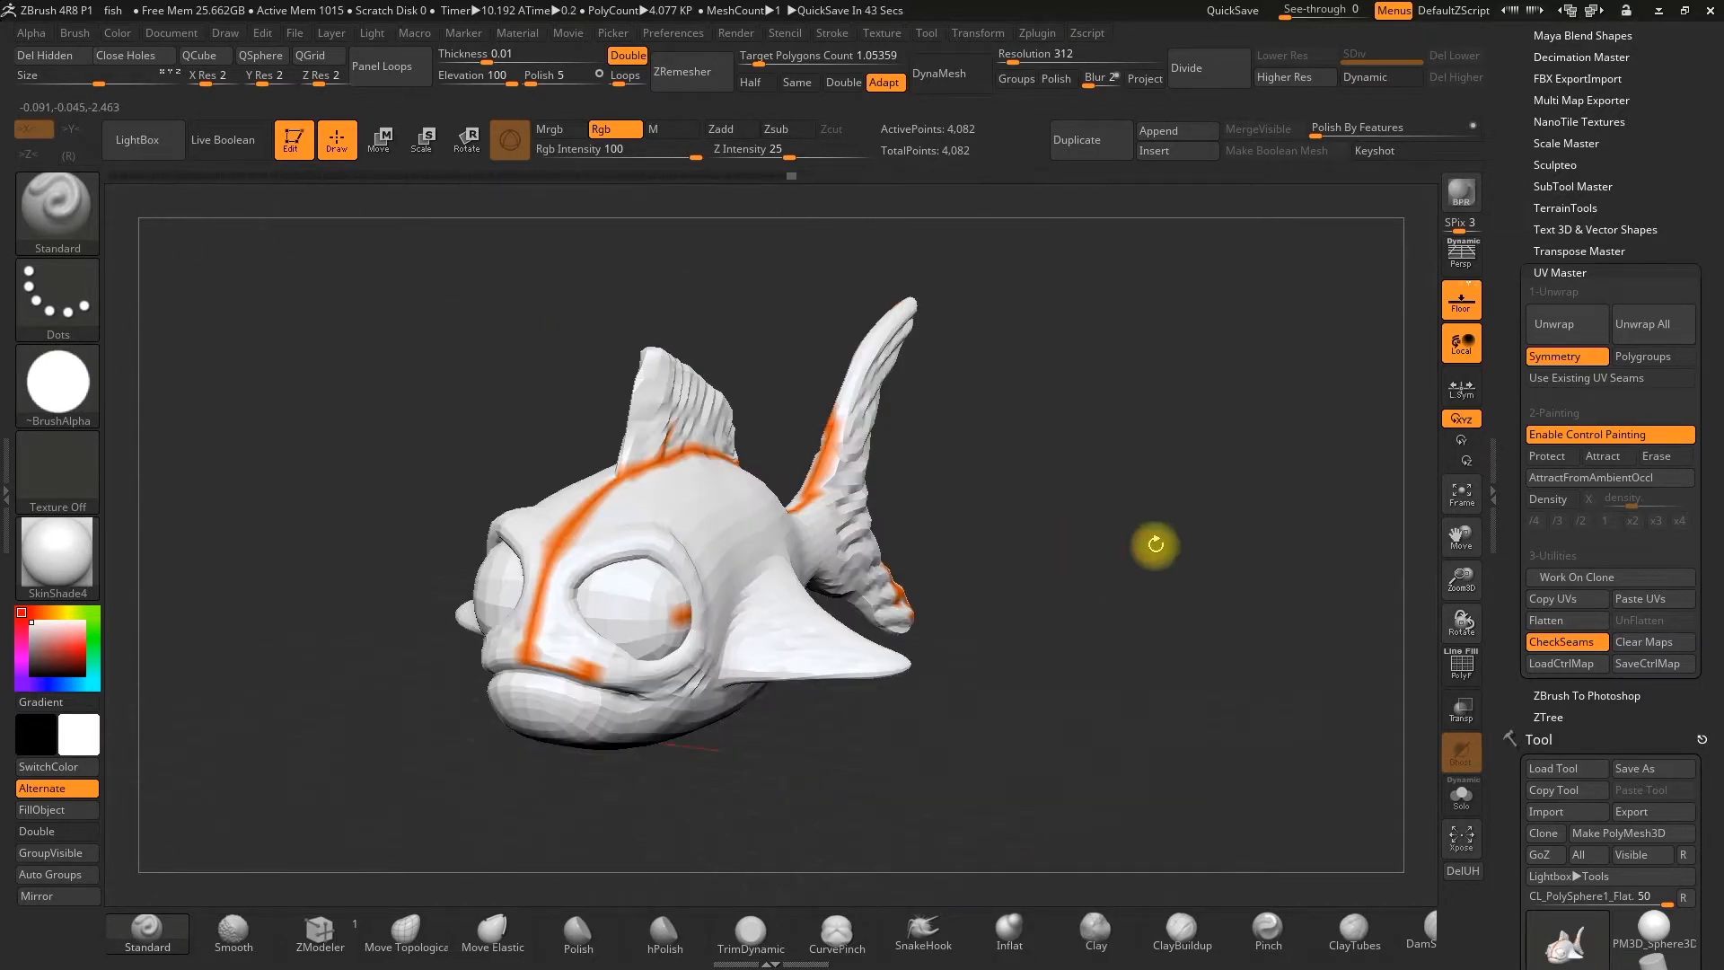
Recheck the flattened UV layout, return the clone to 3D and copy its UVs
{"action": "left_click", "coordinate": [1544, 619]}
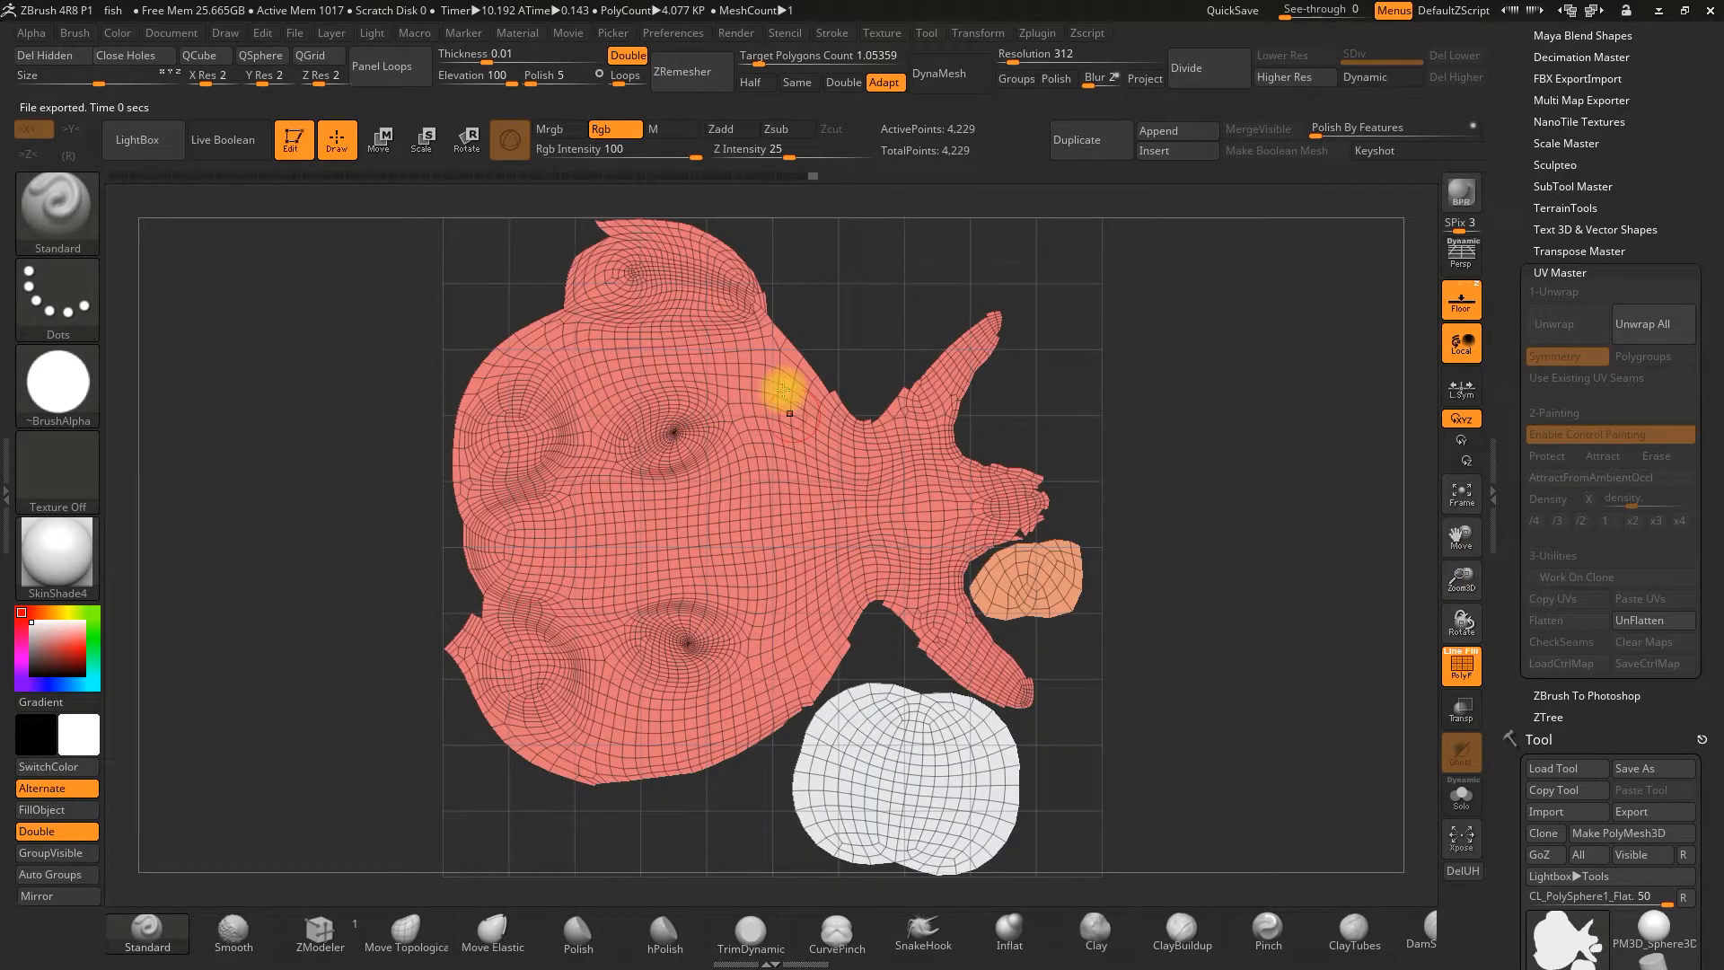
{"action": "left_click", "coordinate": [1635, 619]}
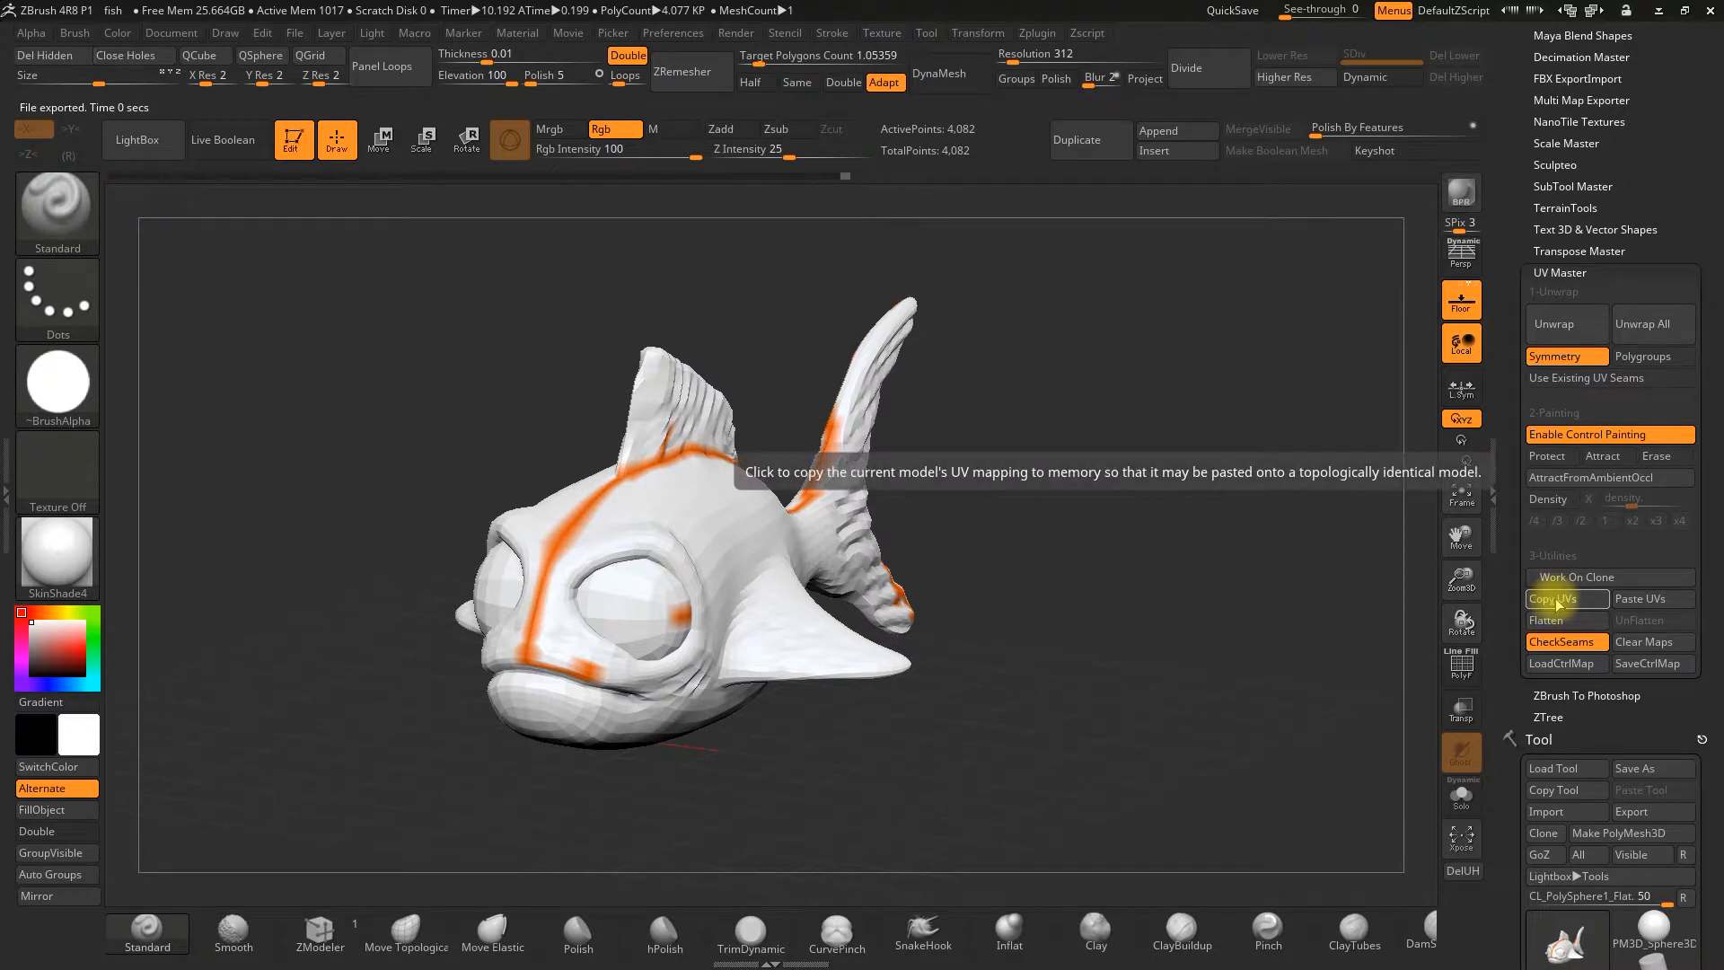
{"action": "left_click", "coordinate": [1567, 602]}
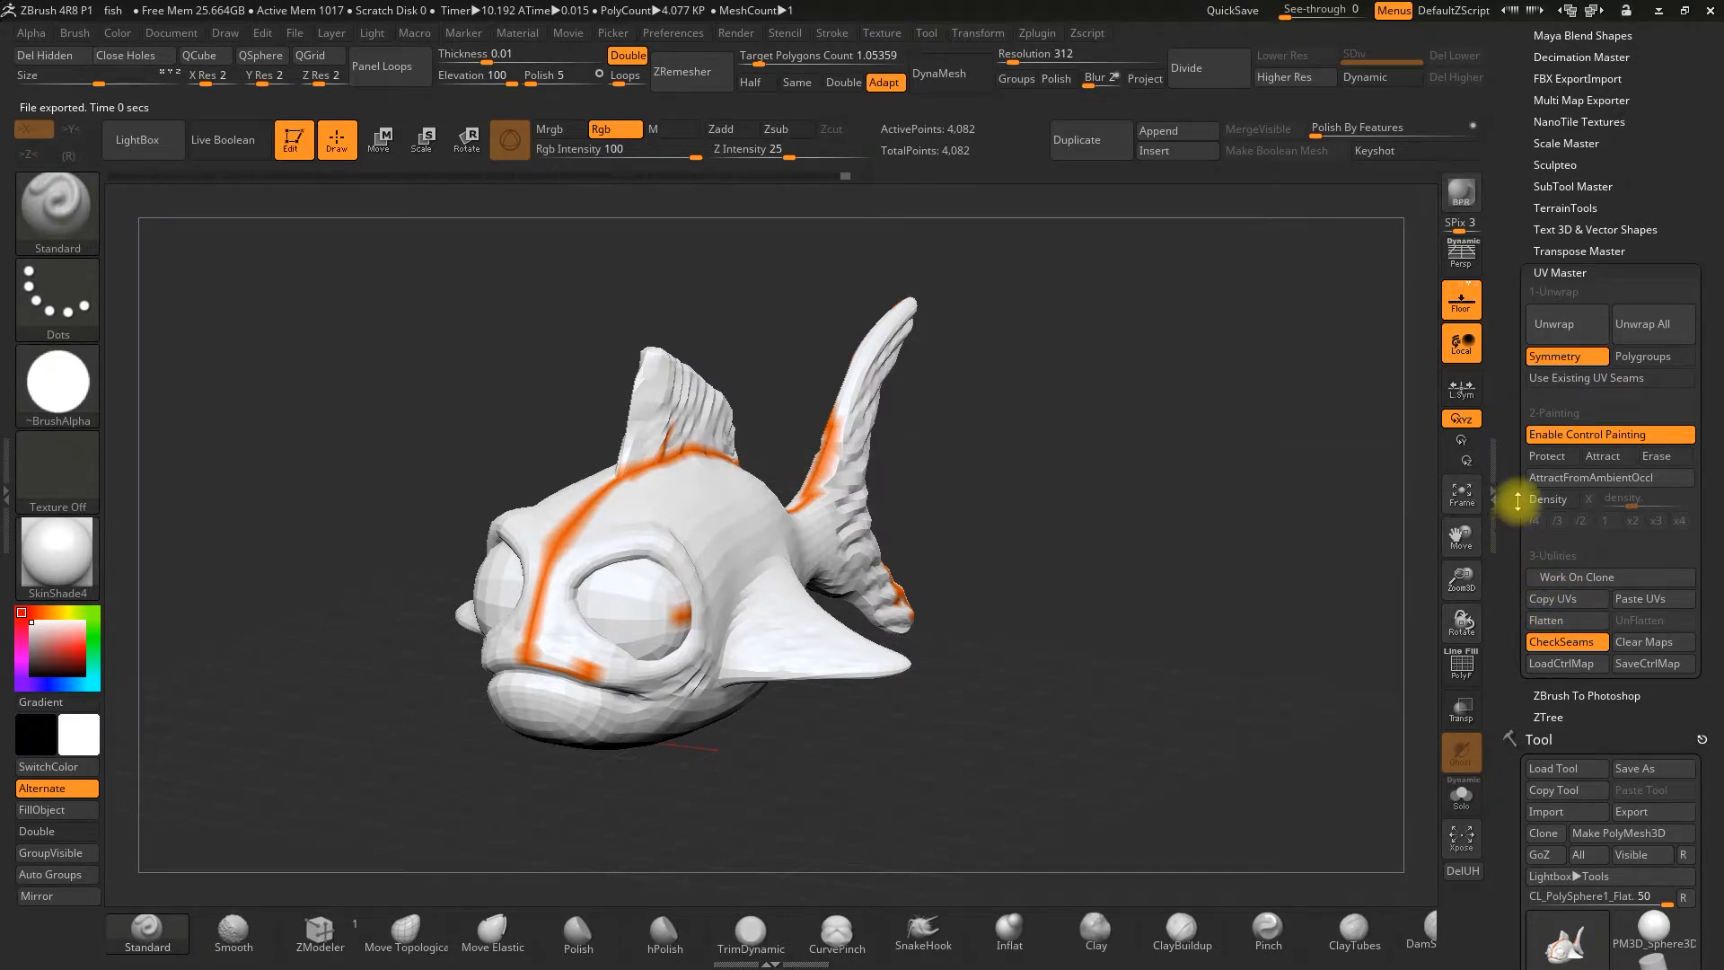
Switch to the original painted fish, PolySphere1_1, and paste the copied UVs onto it
{"action": "scroll", "coordinate": [1514, 476], "scroll_direction": "down", "scroll_amount": 5}
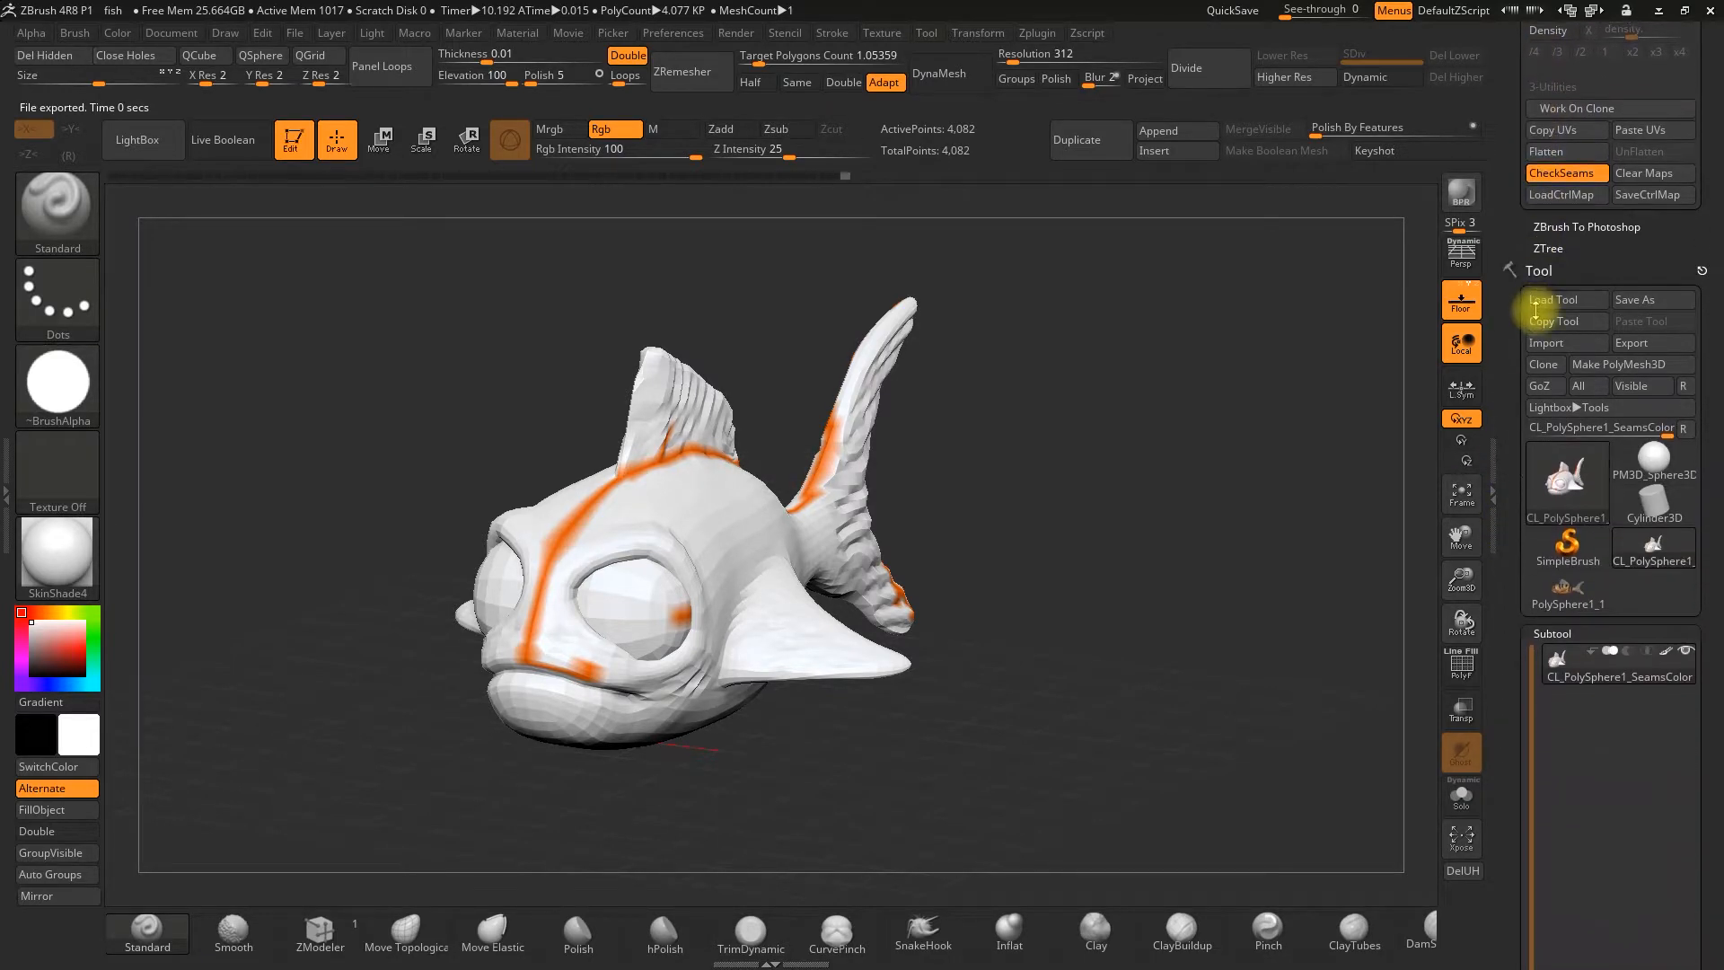
{"action": "left_click", "coordinate": [1568, 588]}
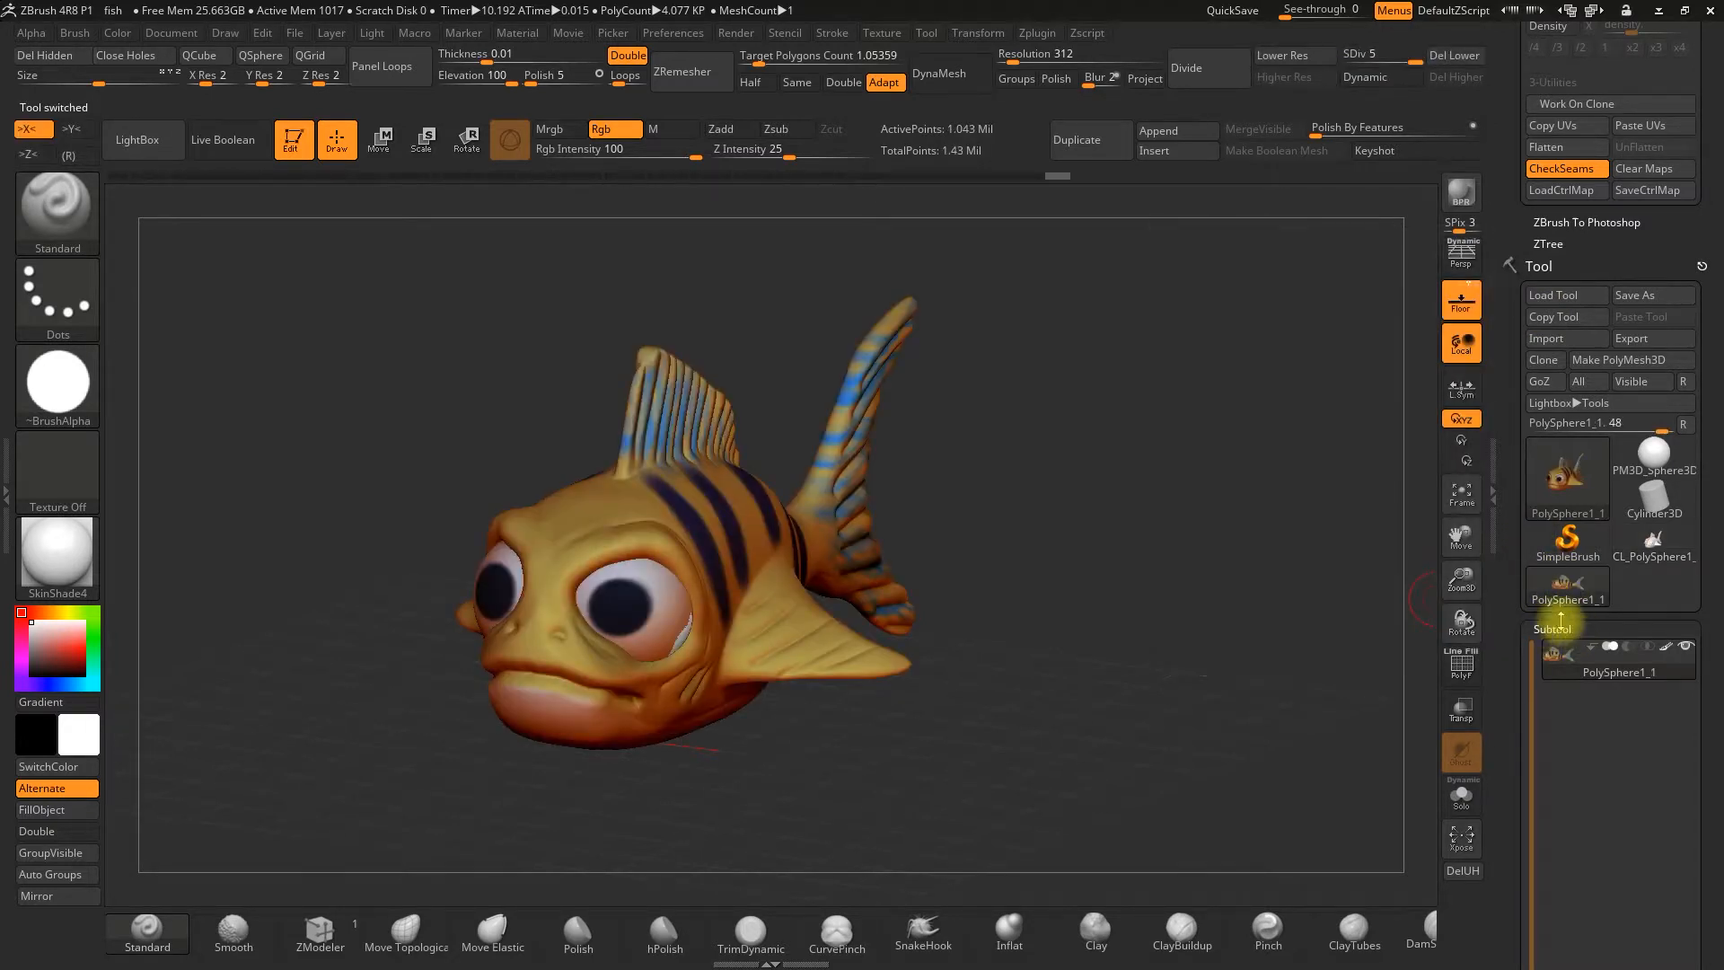
{"action": "left_click_drag", "start_coordinate": [865, 534], "coordinate": [1139, 520]}
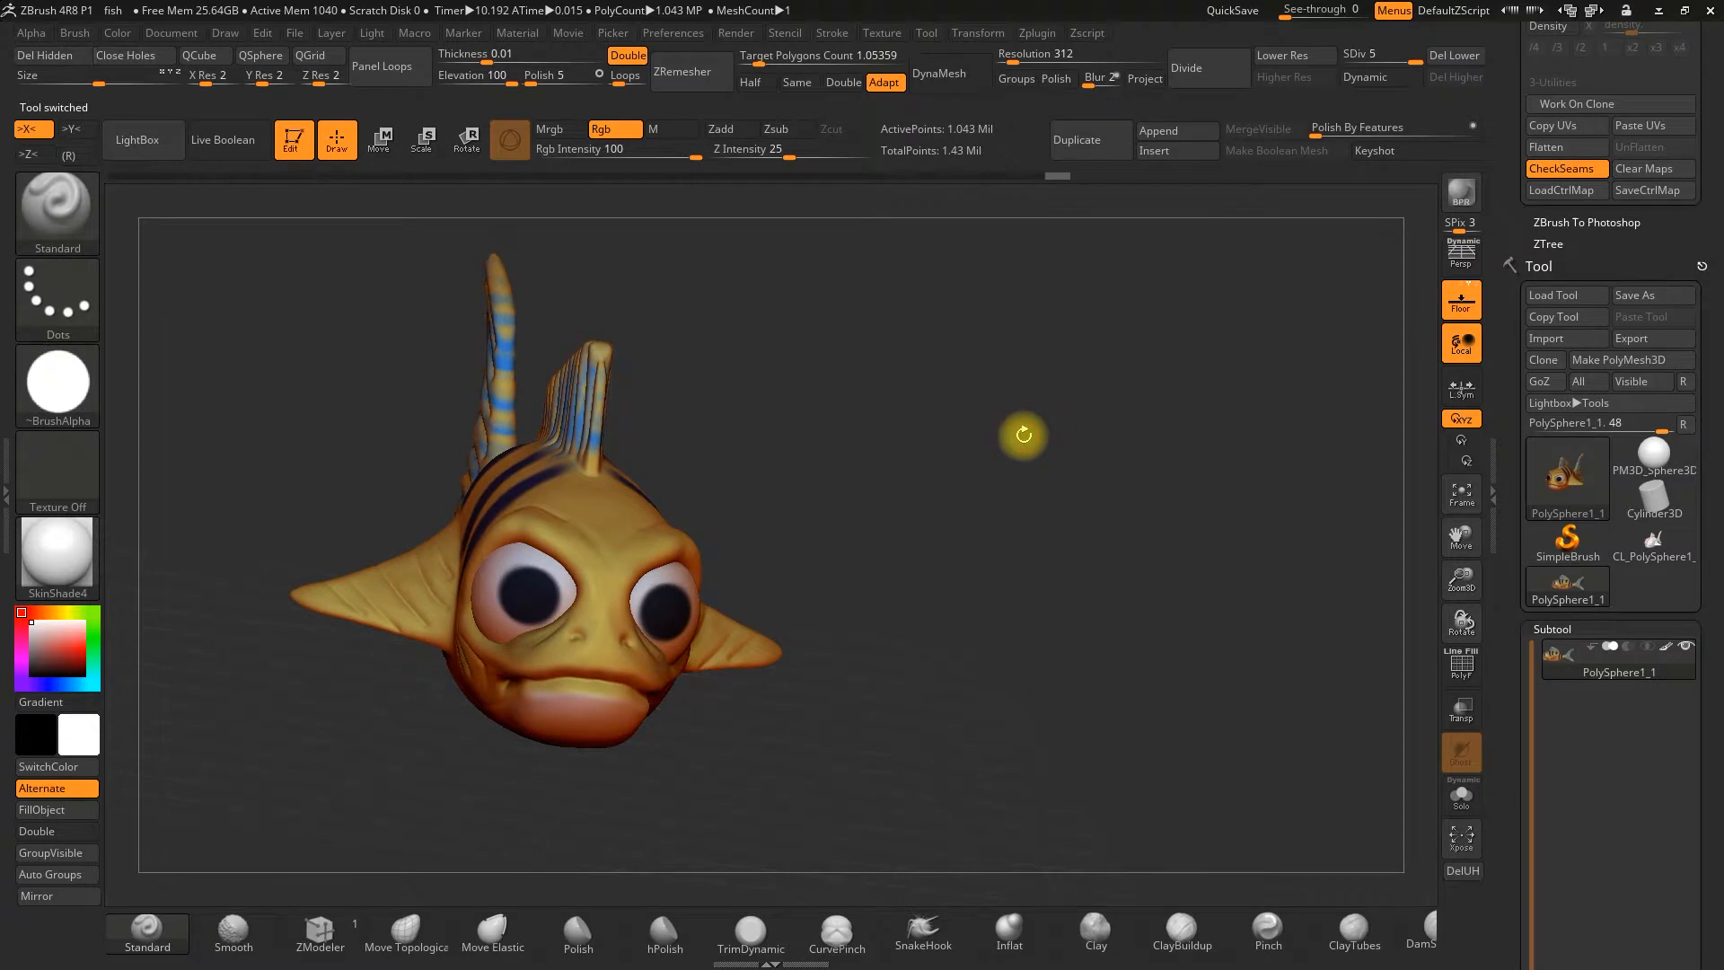
{"action": "scroll", "coordinate": [1499, 382], "scroll_direction": "up", "scroll_amount": 5}
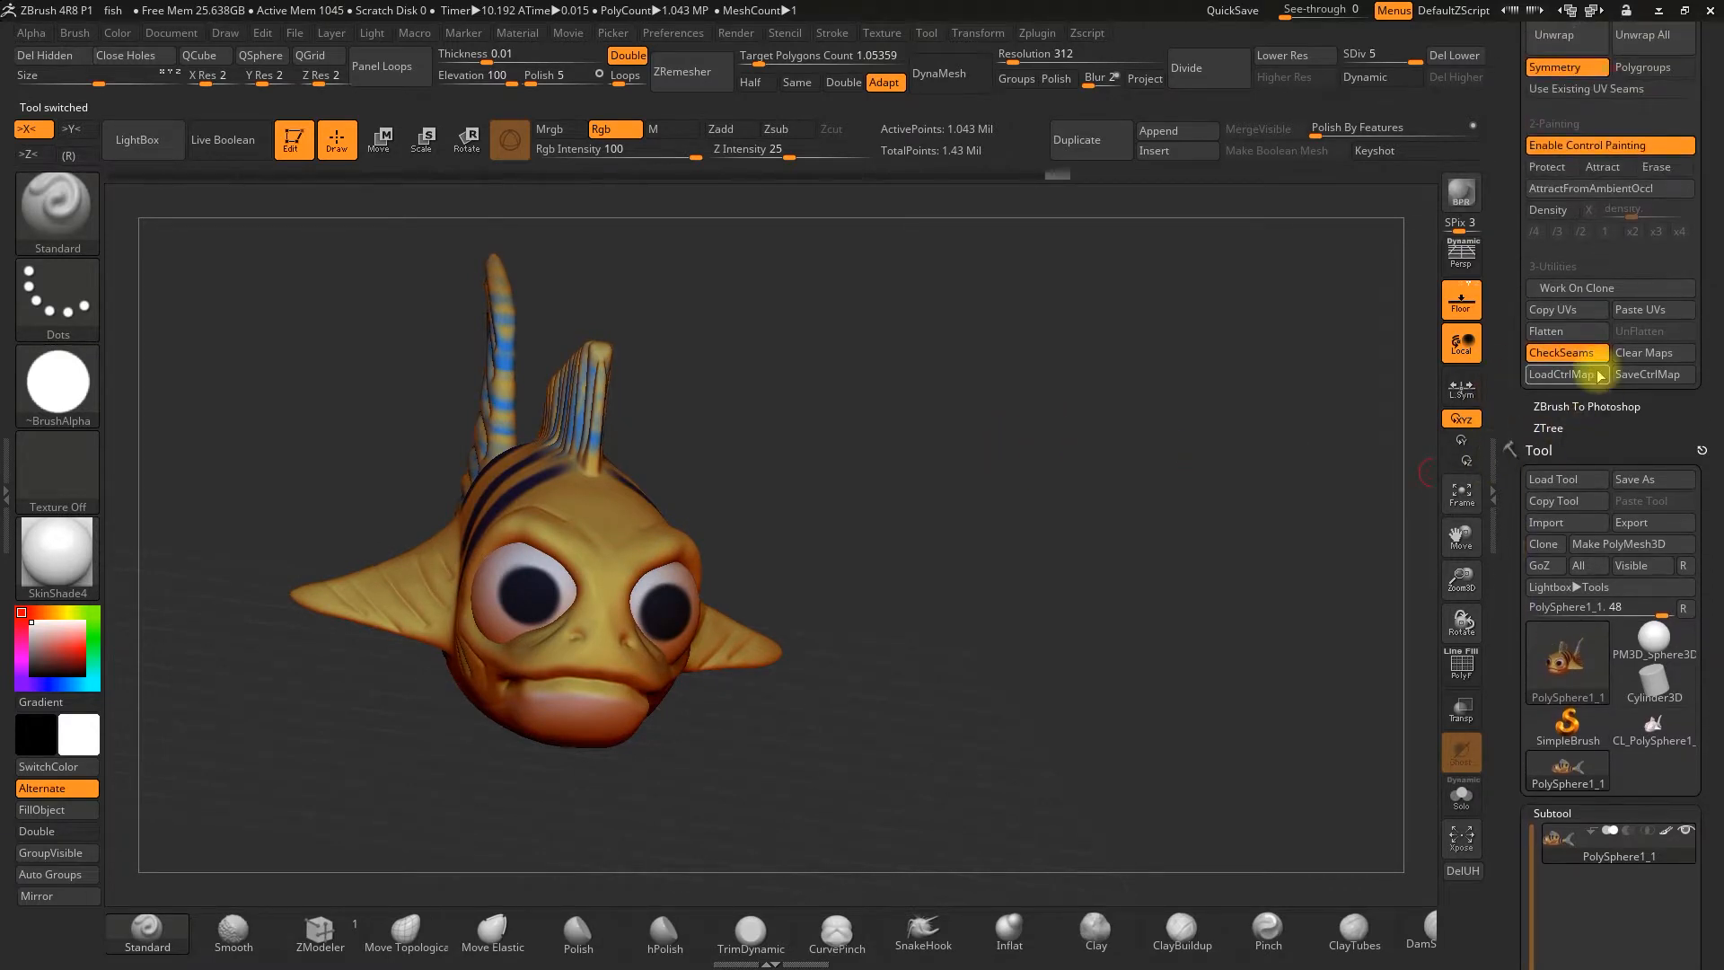
{"action": "left_click", "coordinate": [1643, 311]}
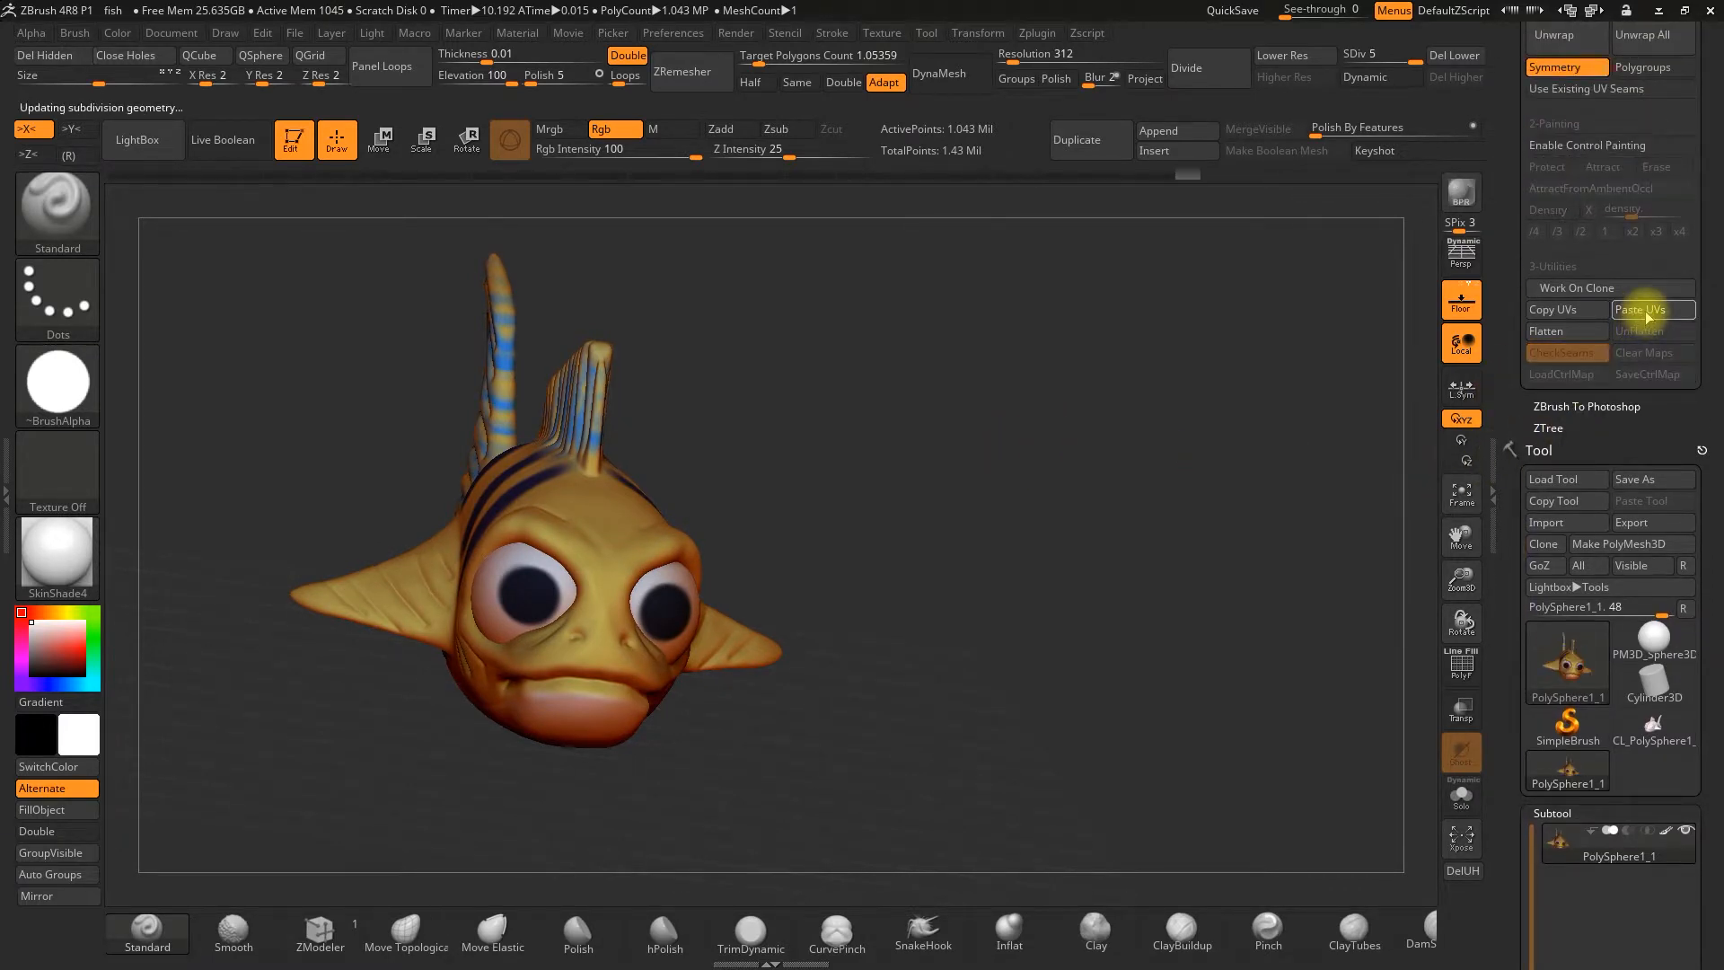
Choose the MatCap Skin06 material and fill the painted fish with material only
{"action": "left_click_drag", "start_coordinate": [1161, 377], "coordinate": [1020, 377]}
{"action": "left_click_drag", "start_coordinate": [1128, 381], "coordinate": [1380, 427]}
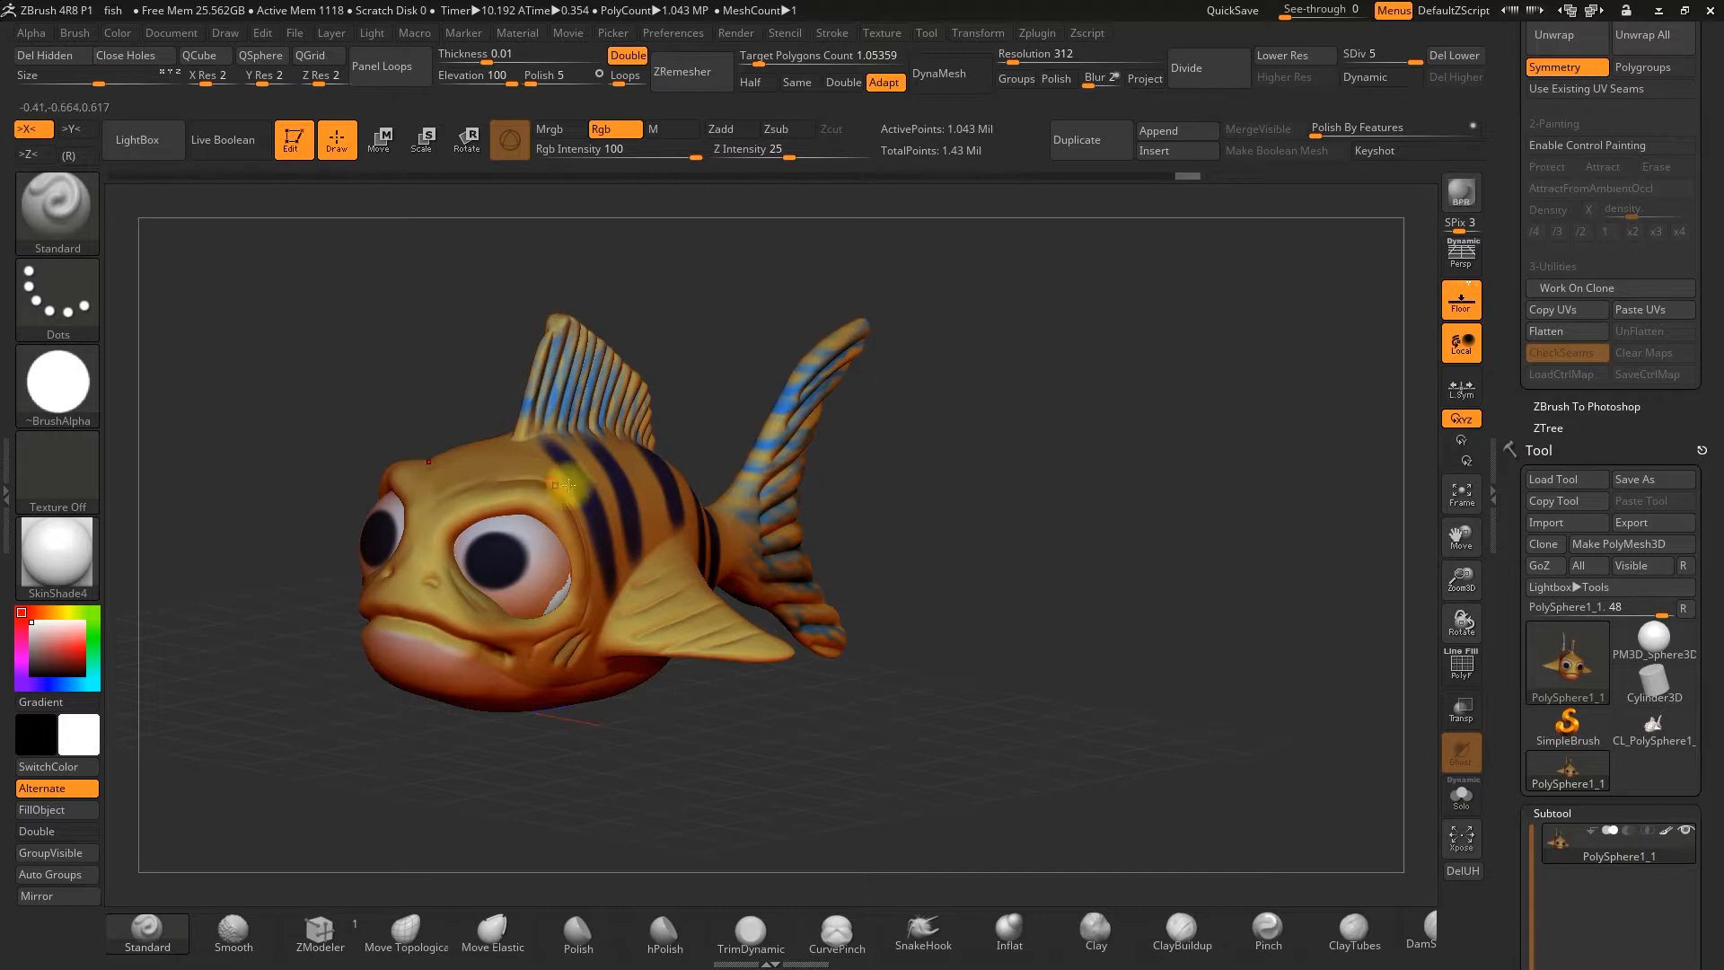
{"action": "left_click_drag", "start_coordinate": [1059, 461], "coordinate": [1328, 552]}
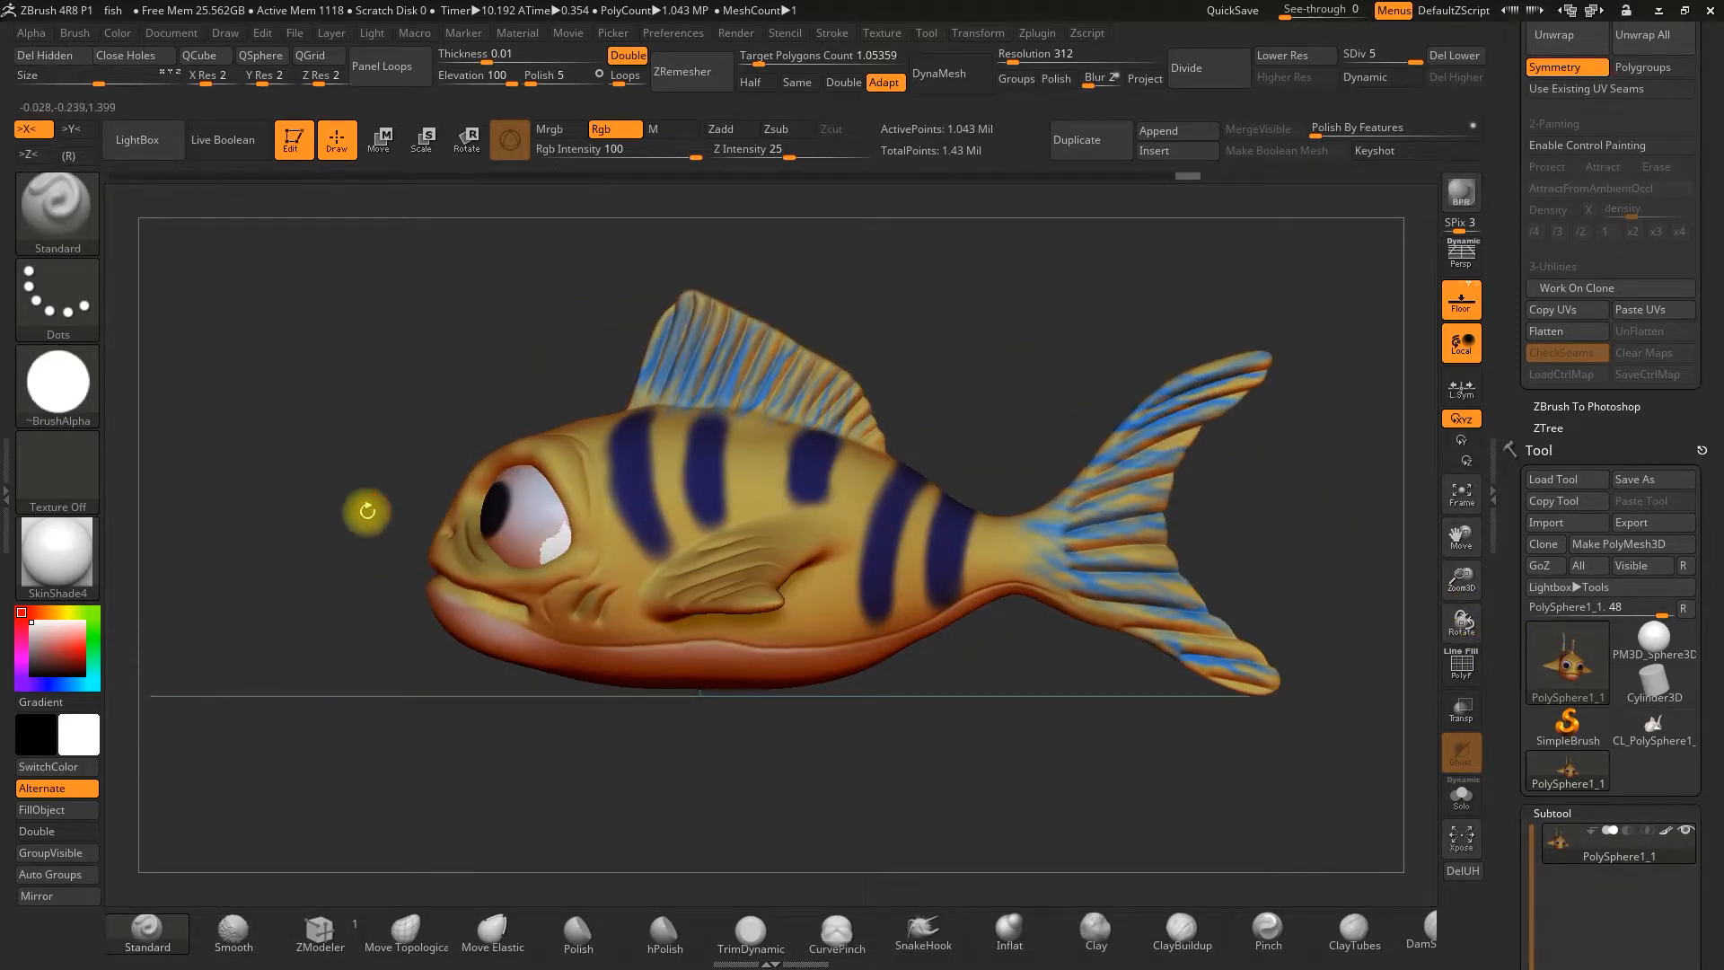
{"action": "left_click", "coordinate": [72, 570]}
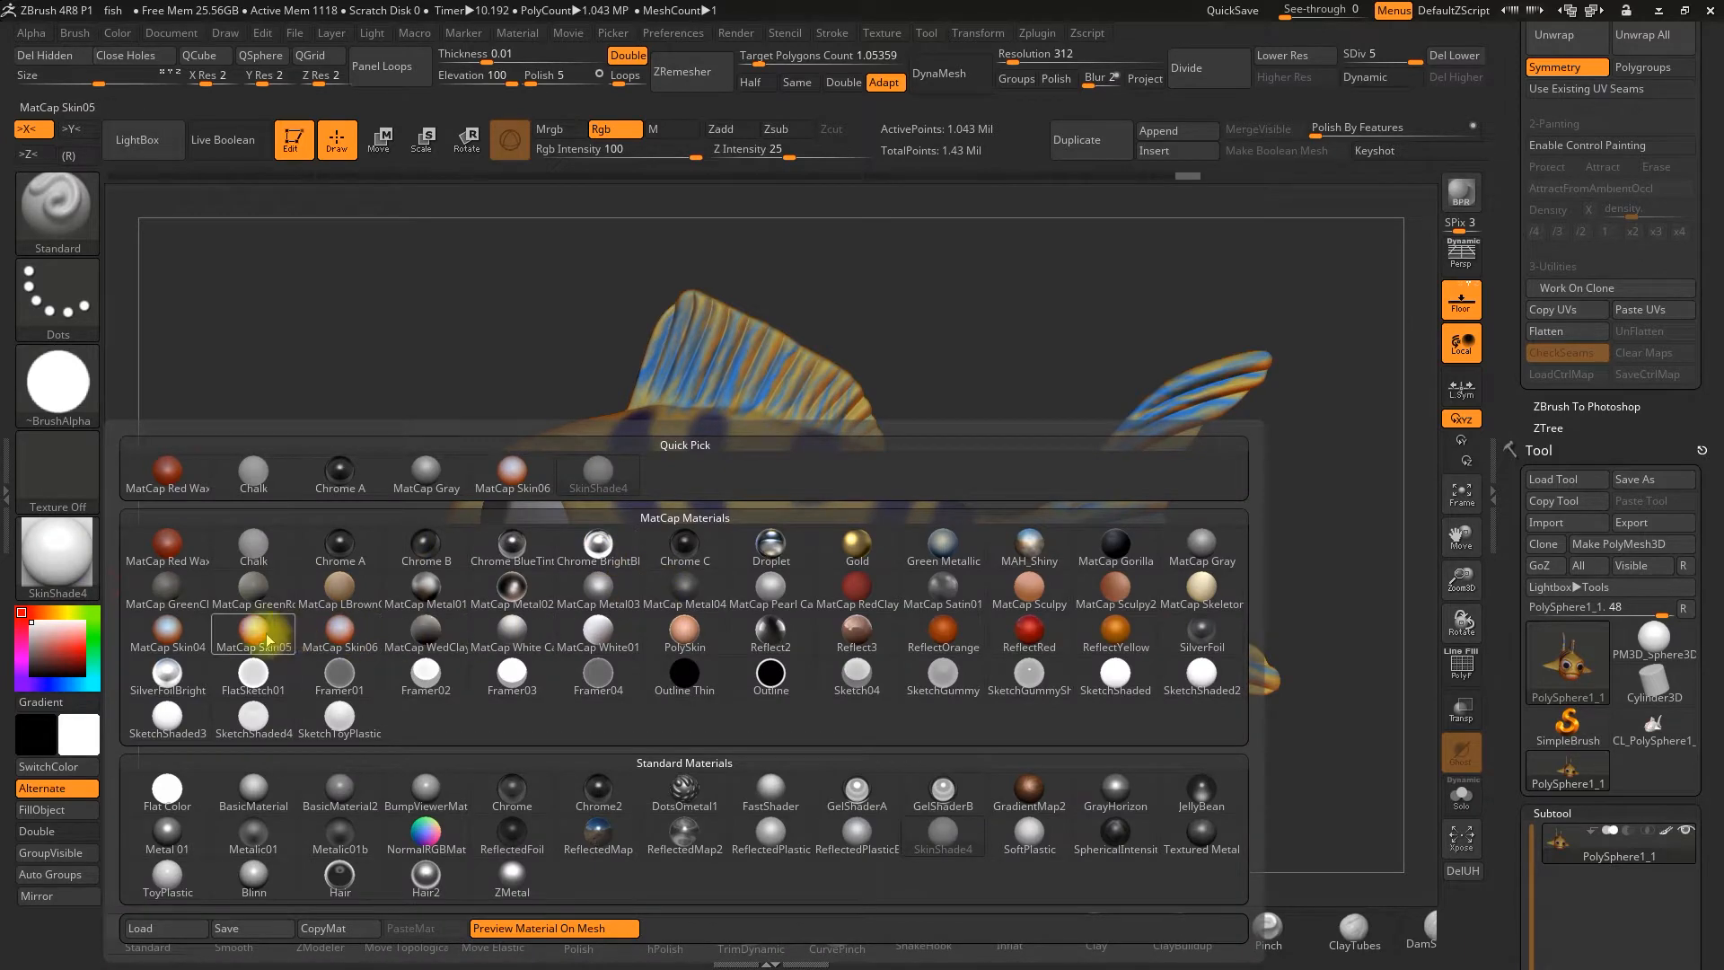
{"action": "left_click", "coordinate": [339, 628]}
{"action": "left_click_drag", "start_coordinate": [435, 499], "coordinate": [766, 439]}
{"action": "left_click_drag", "start_coordinate": [958, 485], "coordinate": [1269, 593], "text": "alt"}
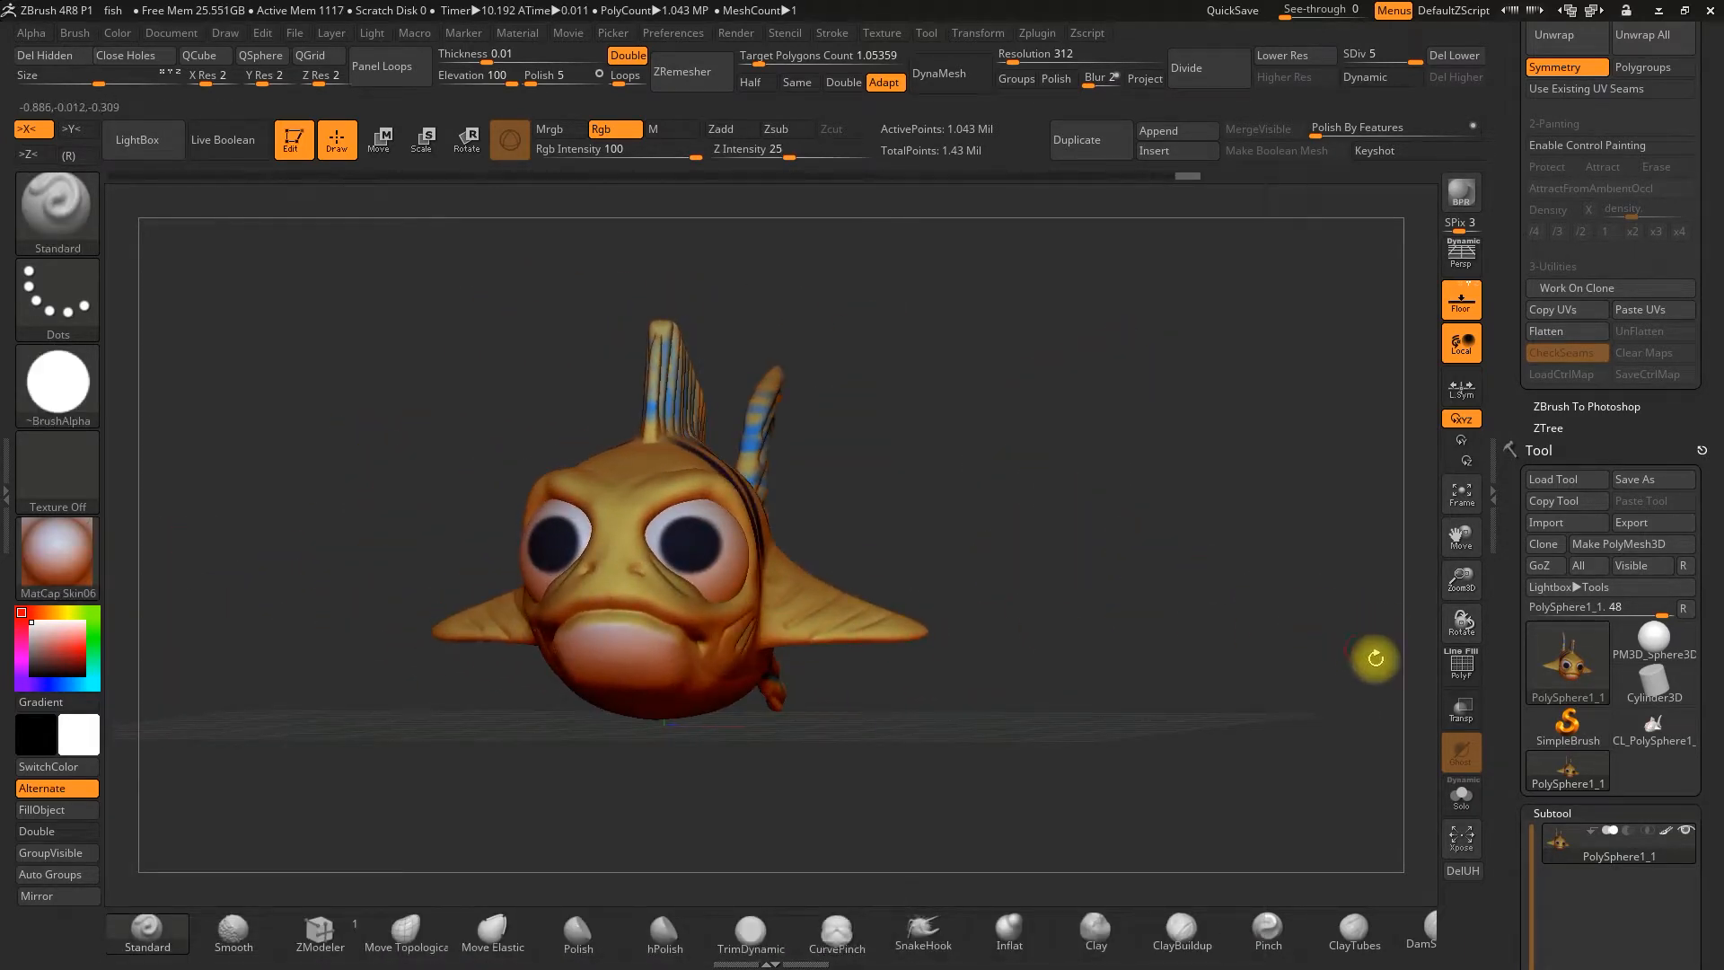
{"action": "left_click", "coordinate": [660, 130]}
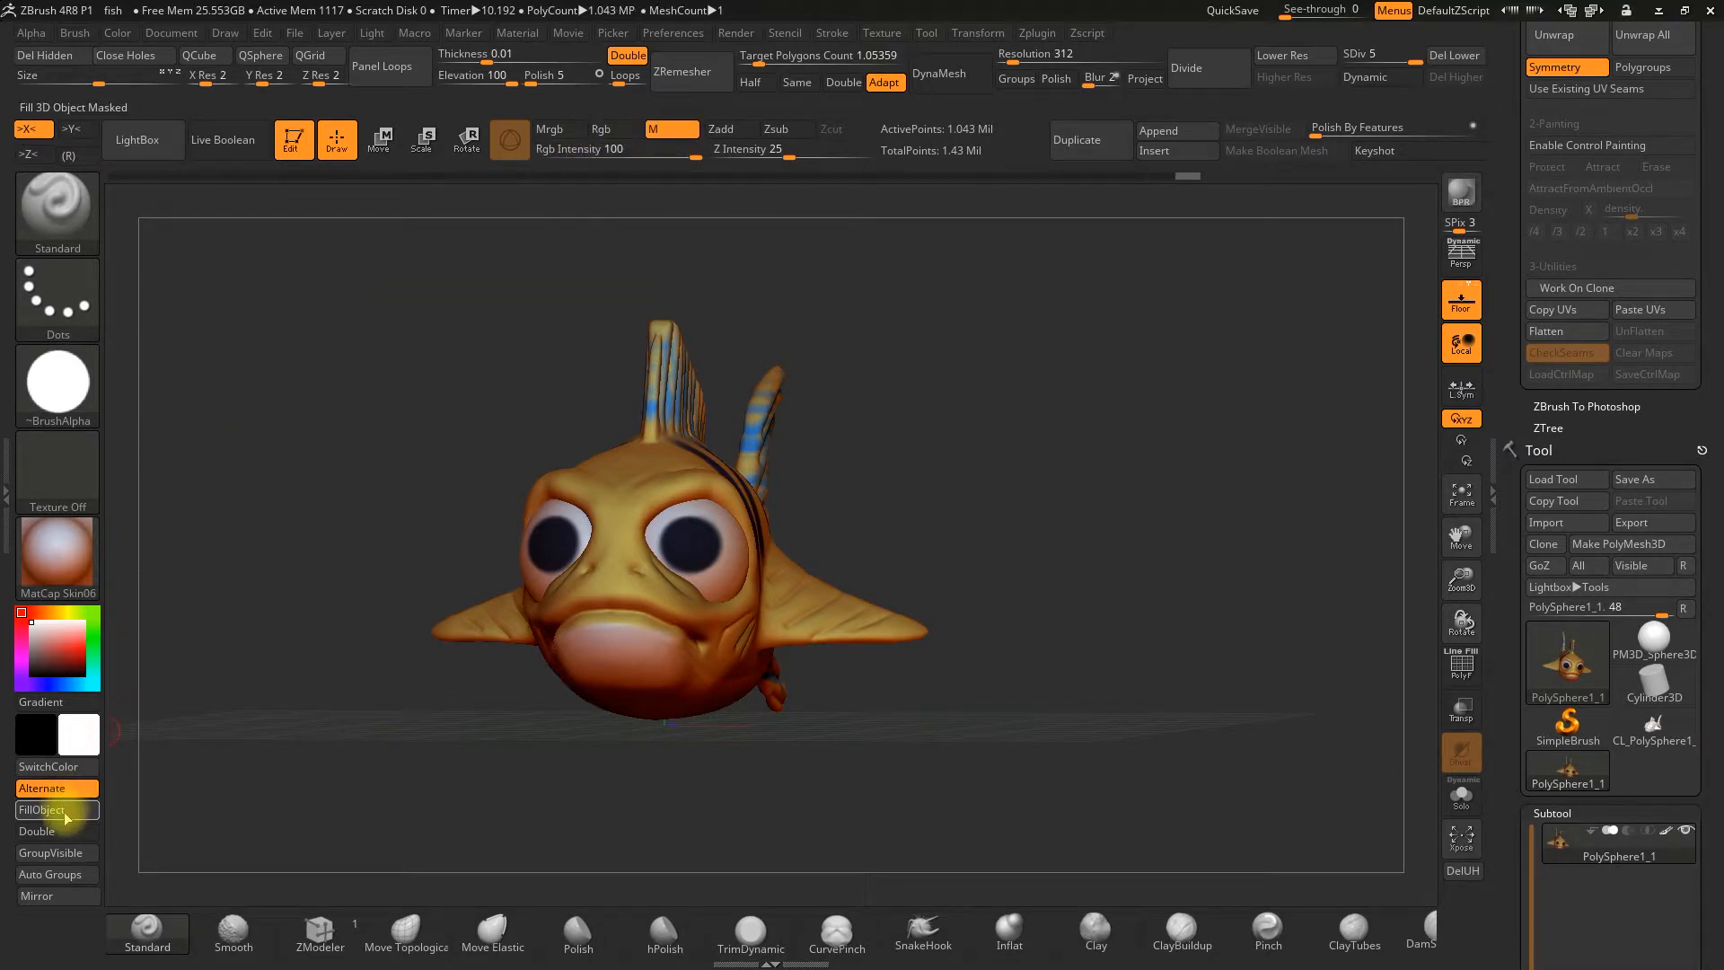
{"action": "left_click_drag", "start_coordinate": [956, 363], "coordinate": [1062, 454]}
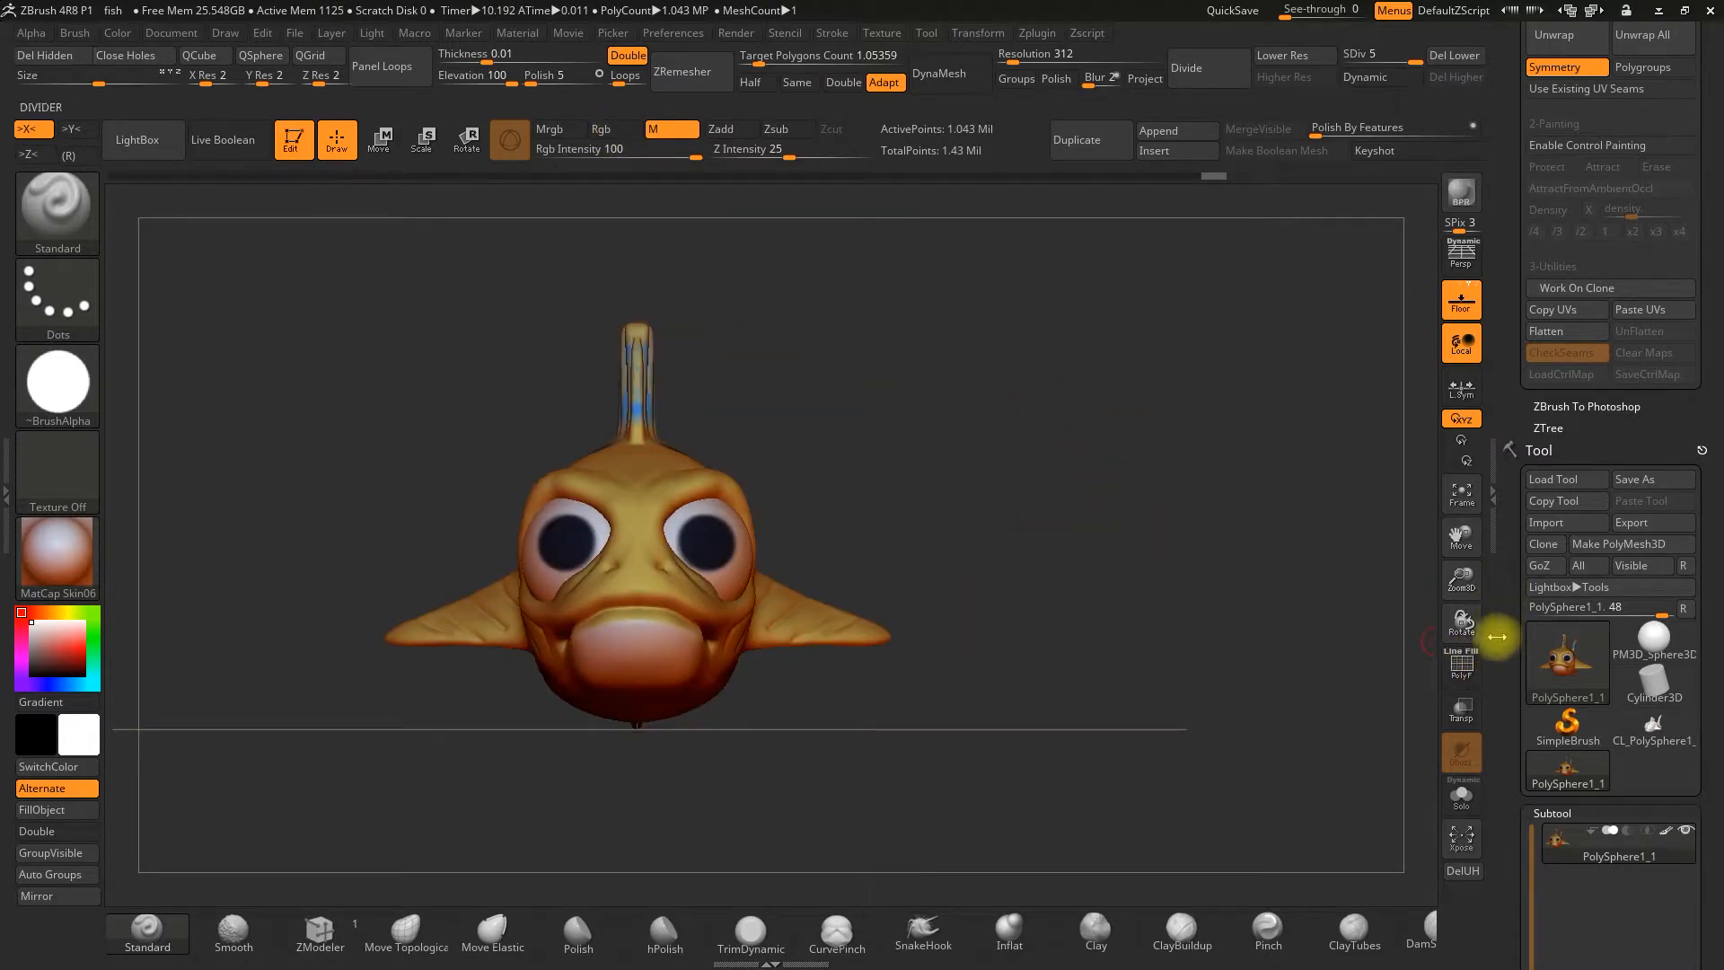
Create a texture map for the painted fish from its polypaint and clone it to the texture palette
{"action": "left_click_drag", "start_coordinate": [949, 392], "coordinate": [985, 404]}
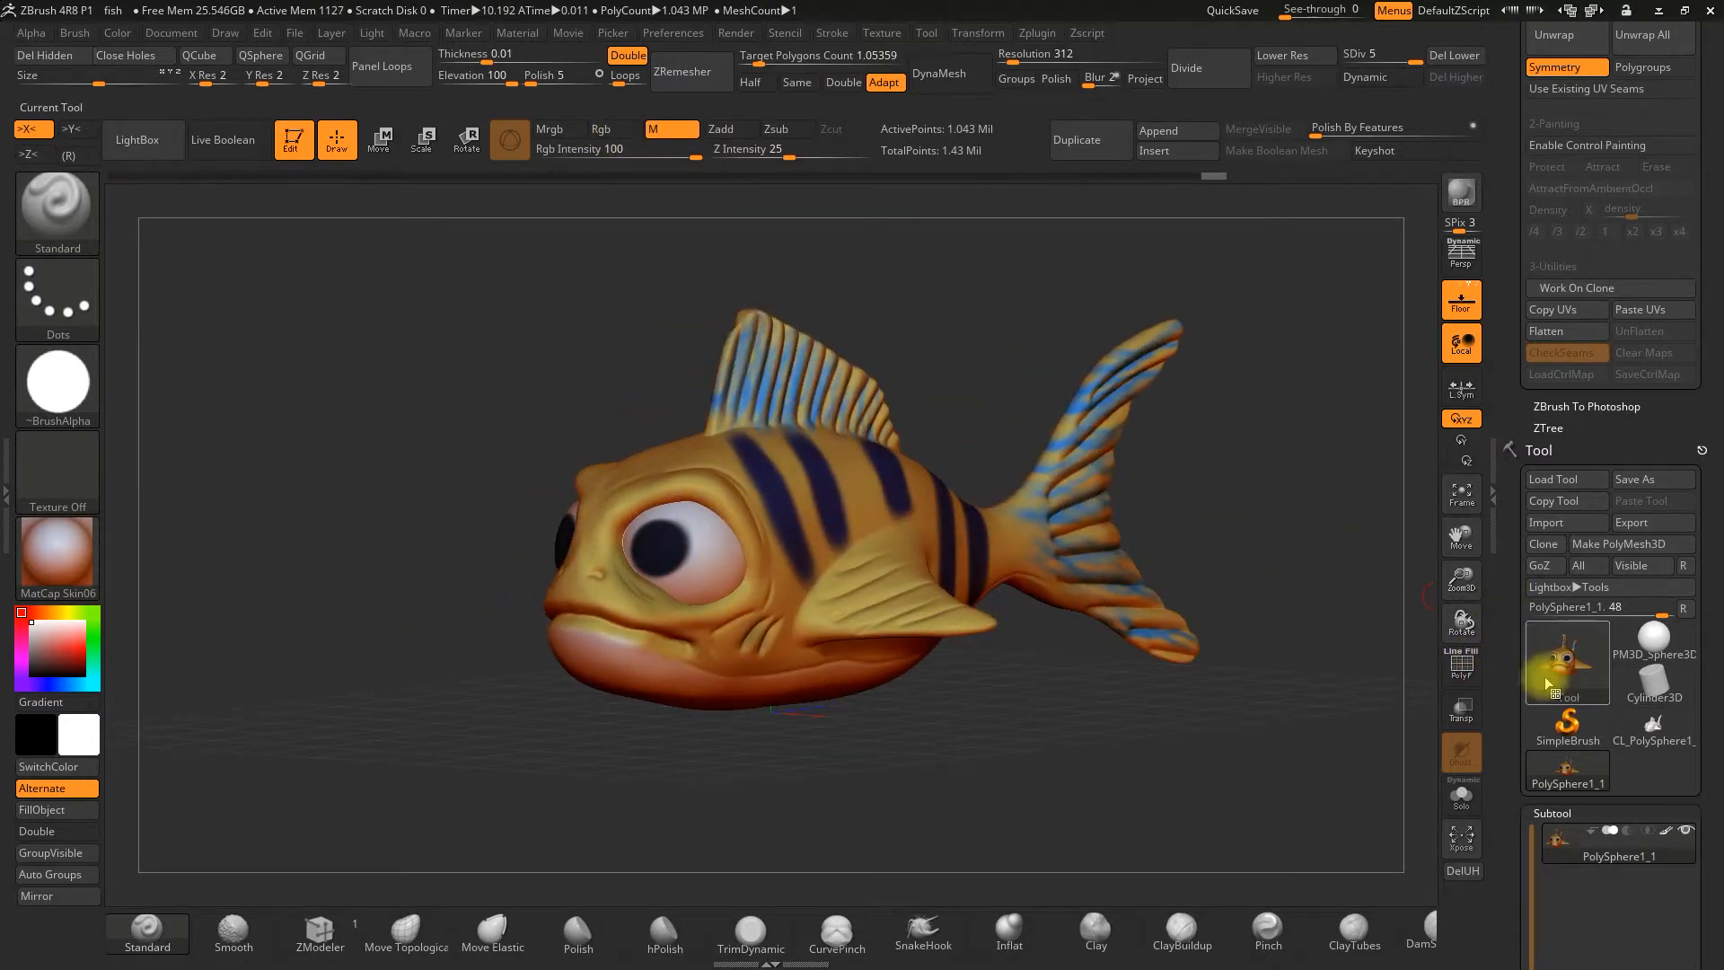
{"action": "left_click_drag", "start_coordinate": [1506, 696], "coordinate": [1521, 440]}
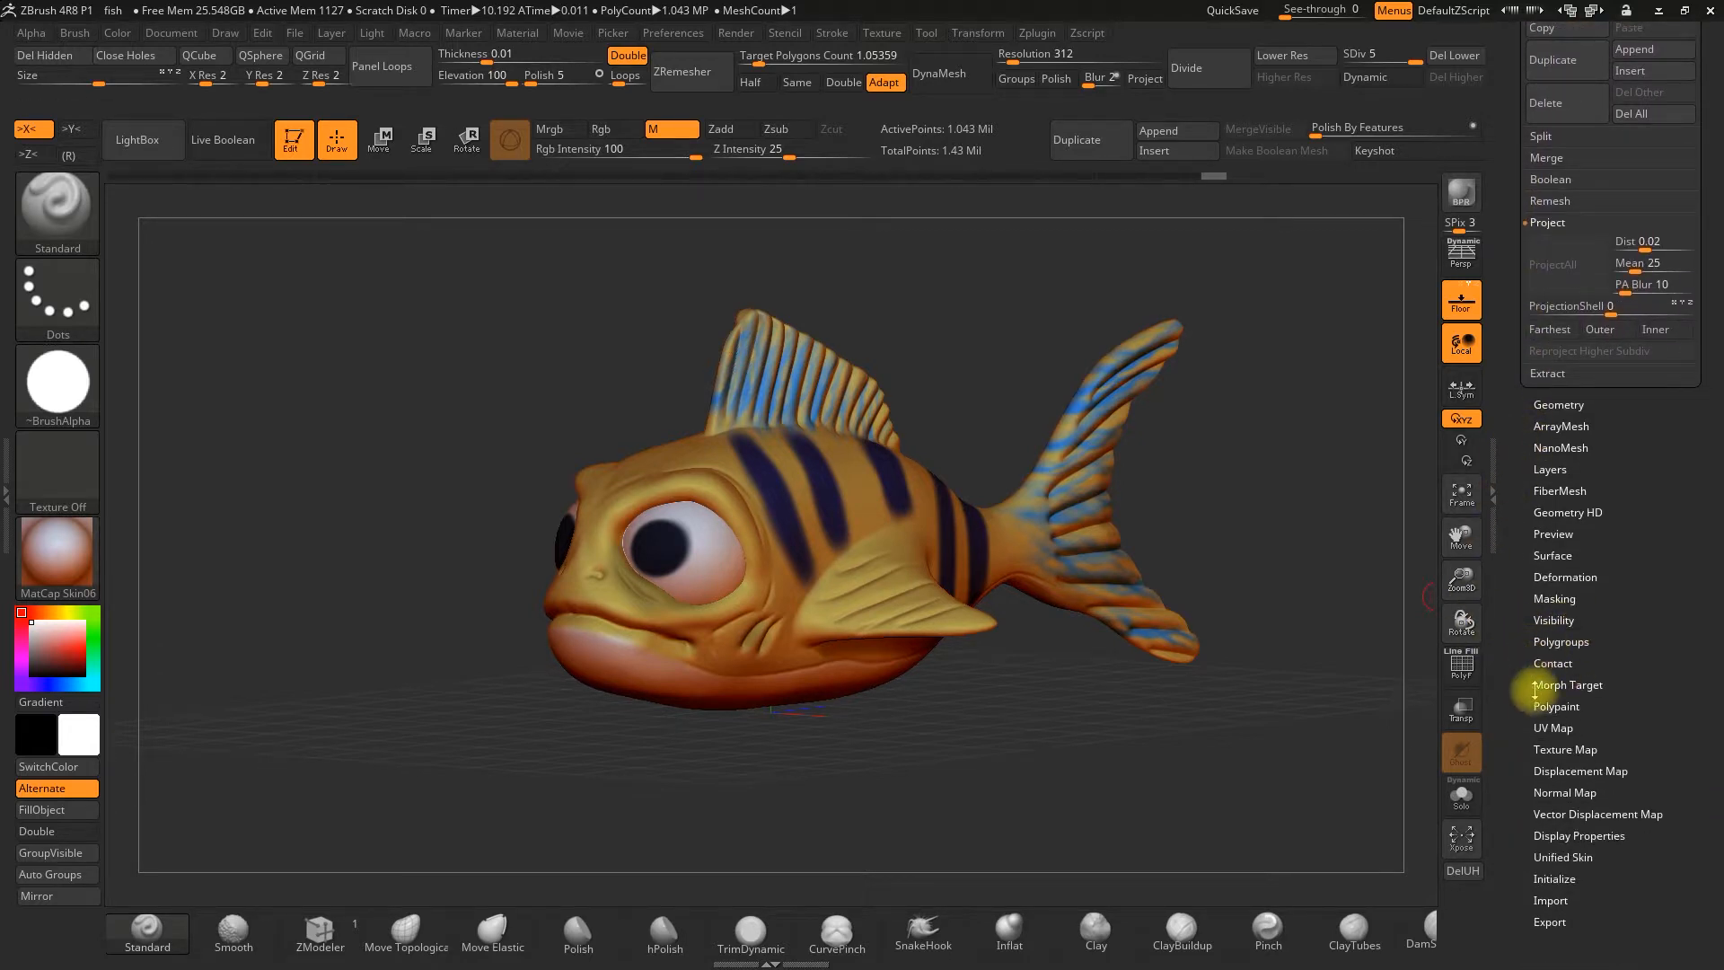
{"action": "left_click", "coordinate": [1550, 747]}
{"action": "left_click_drag", "start_coordinate": [1550, 800], "coordinate": [1550, 721]}
{"action": "left_click_drag", "start_coordinate": [1581, 531], "coordinate": [1579, 572]}
{"action": "left_click", "coordinate": [1555, 566]}
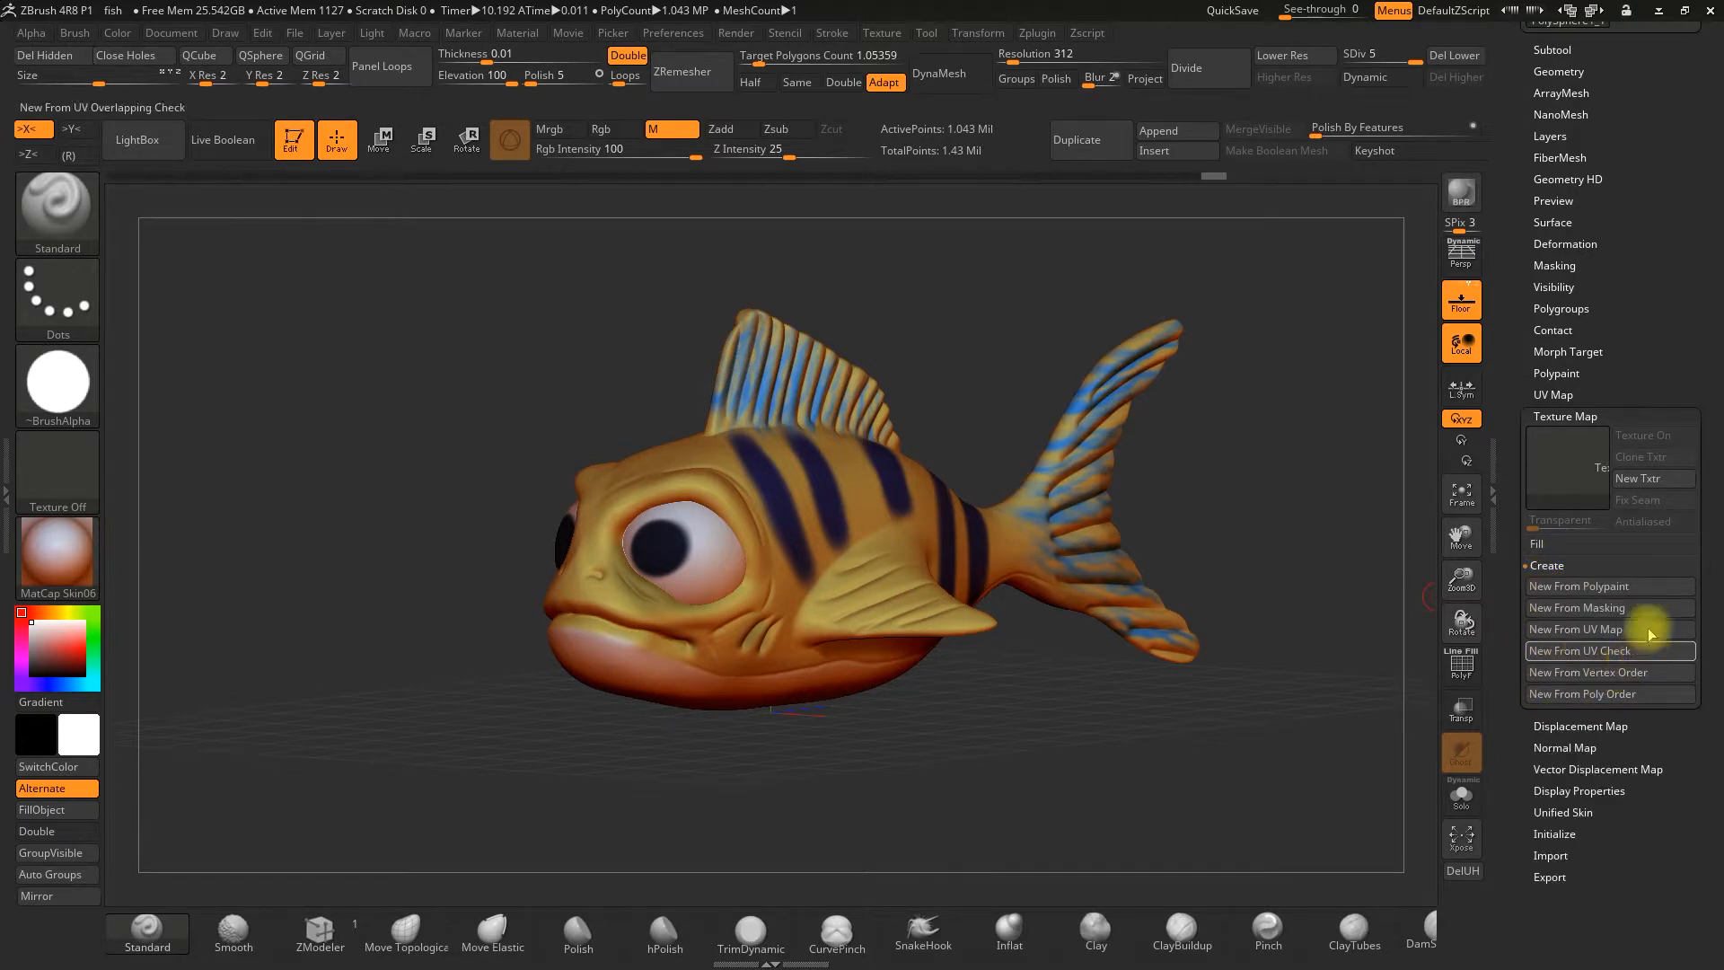
{"action": "left_click", "coordinate": [1587, 595]}
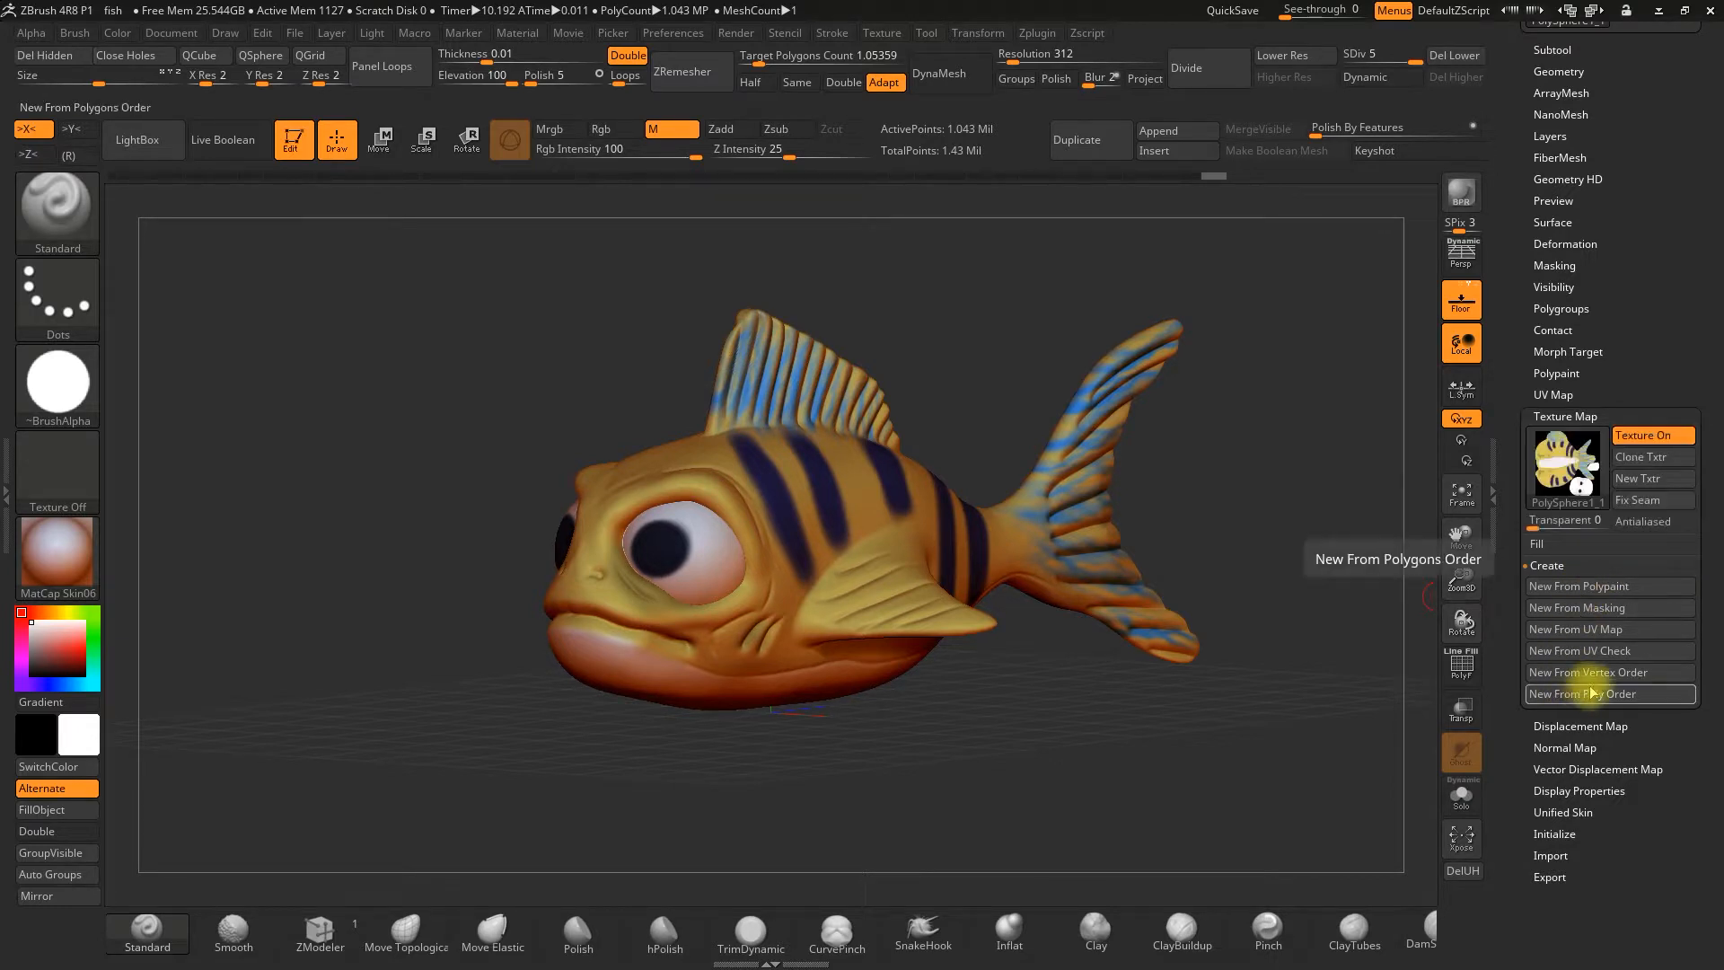
{"action": "mouse_move", "coordinate": [1582, 484]}
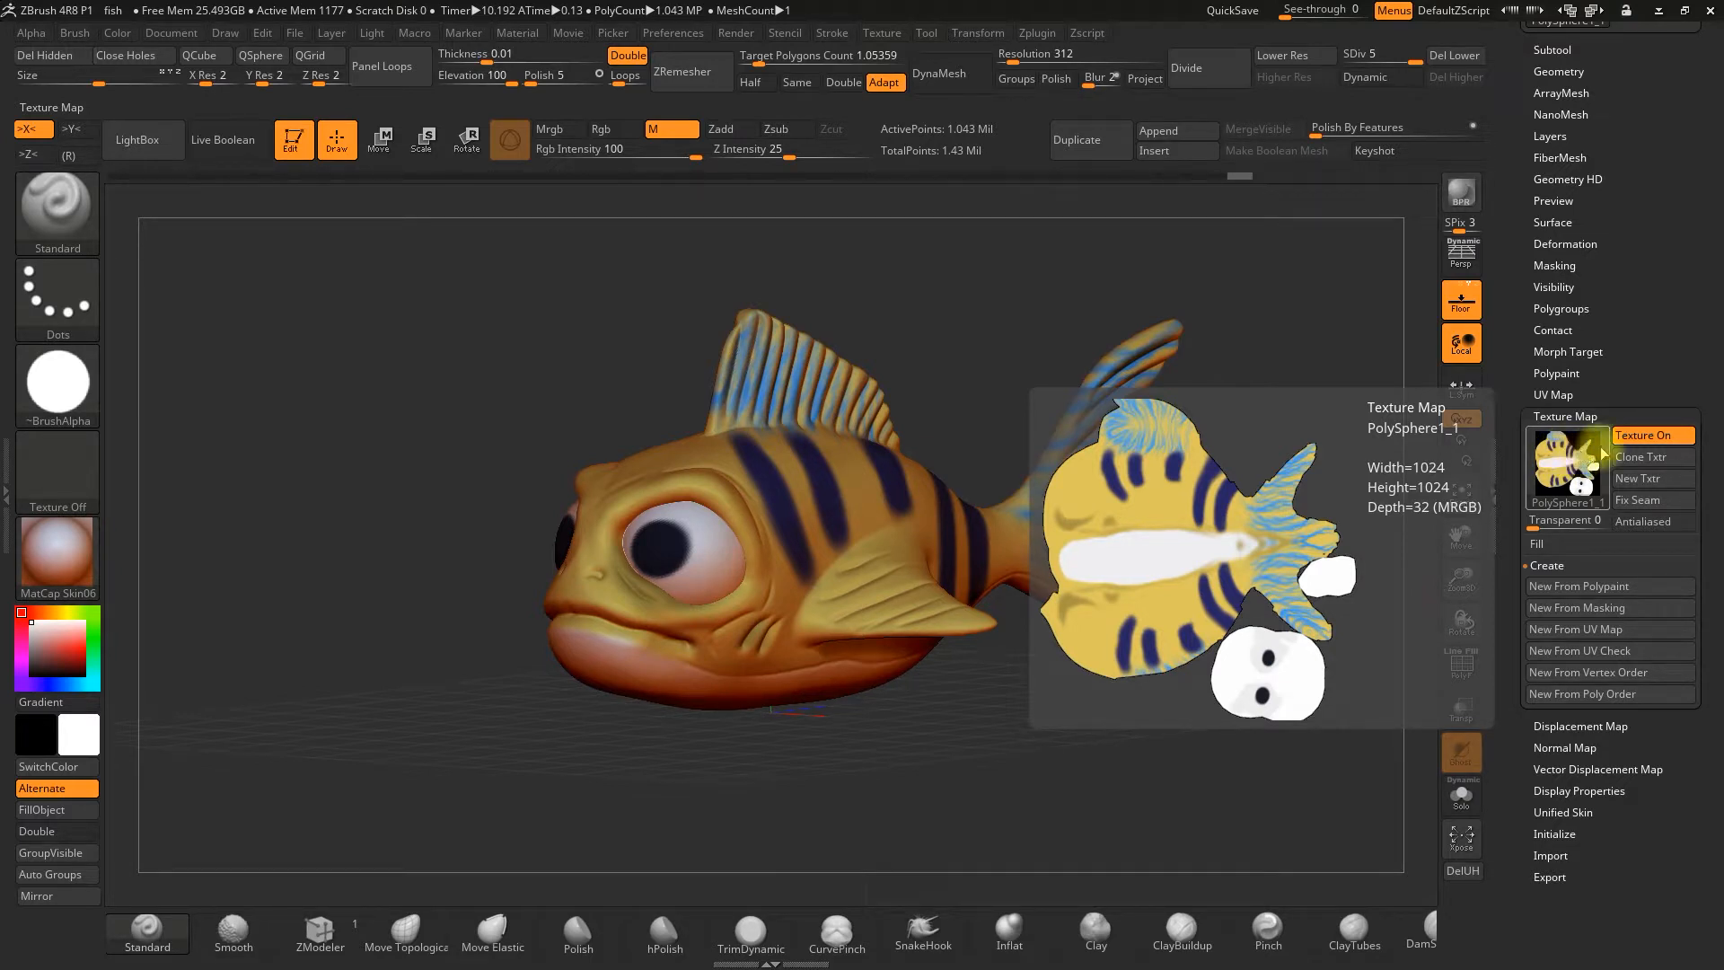
{"action": "left_click", "coordinate": [1649, 461]}
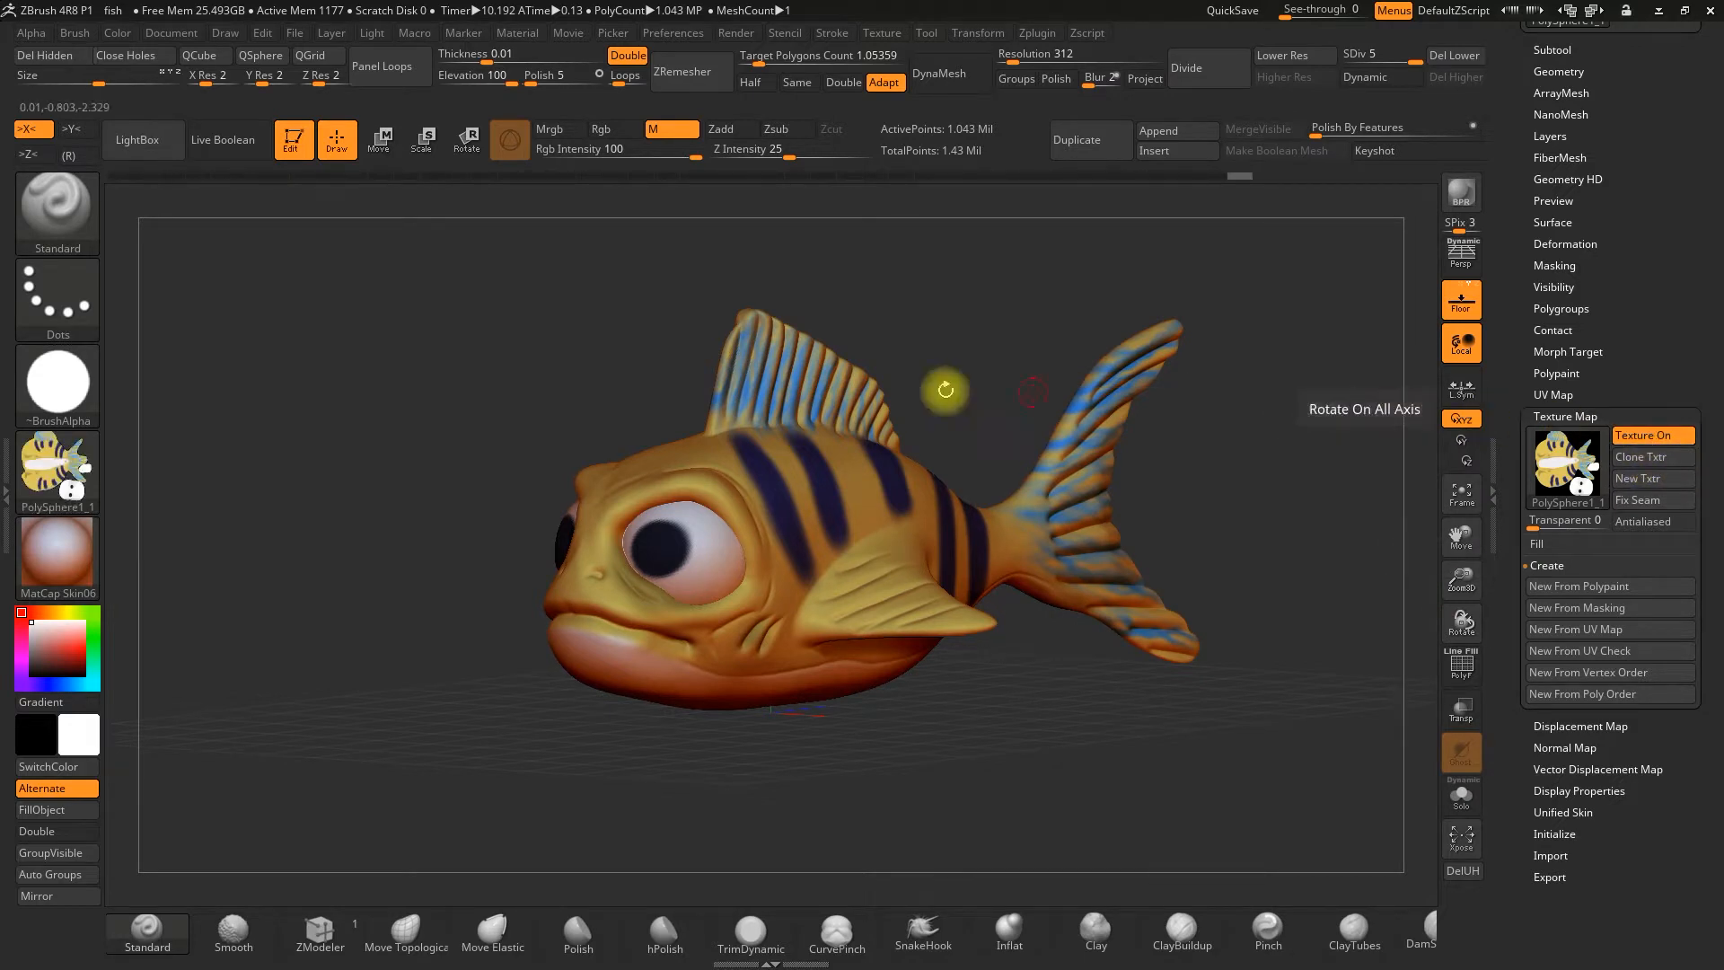
Export the cloned color texture to the desktop as a PNG file named color
{"action": "left_click", "coordinate": [882, 34]}
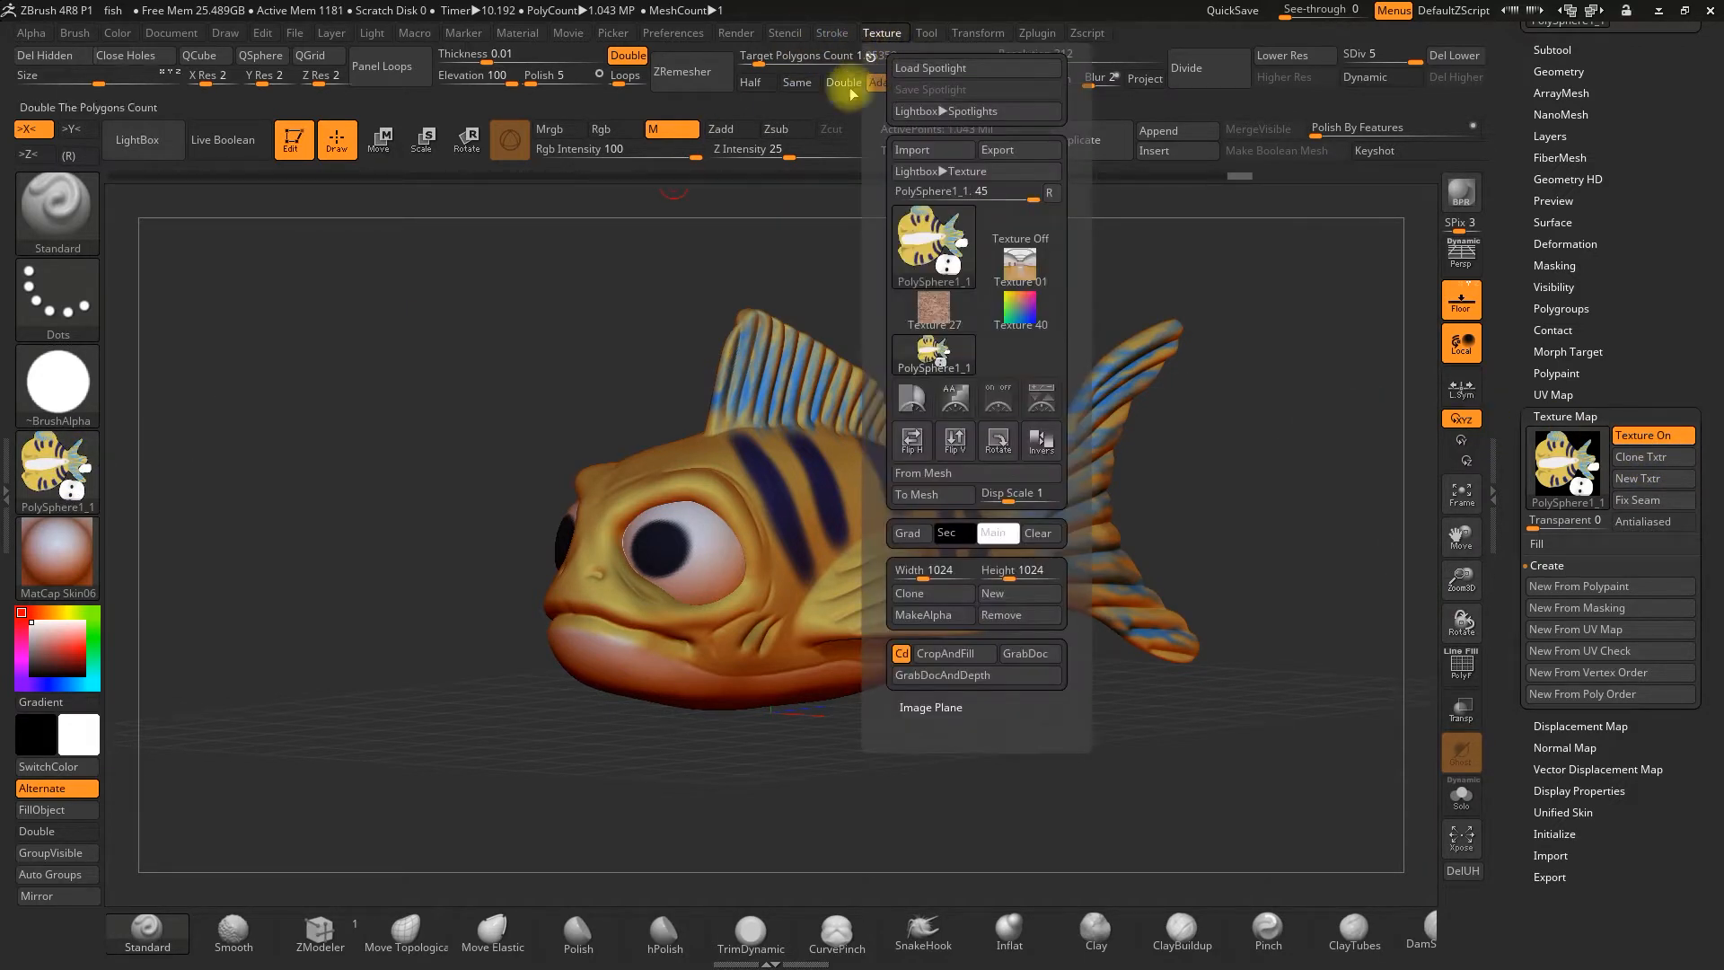
{"action": "left_click", "coordinate": [884, 32]}
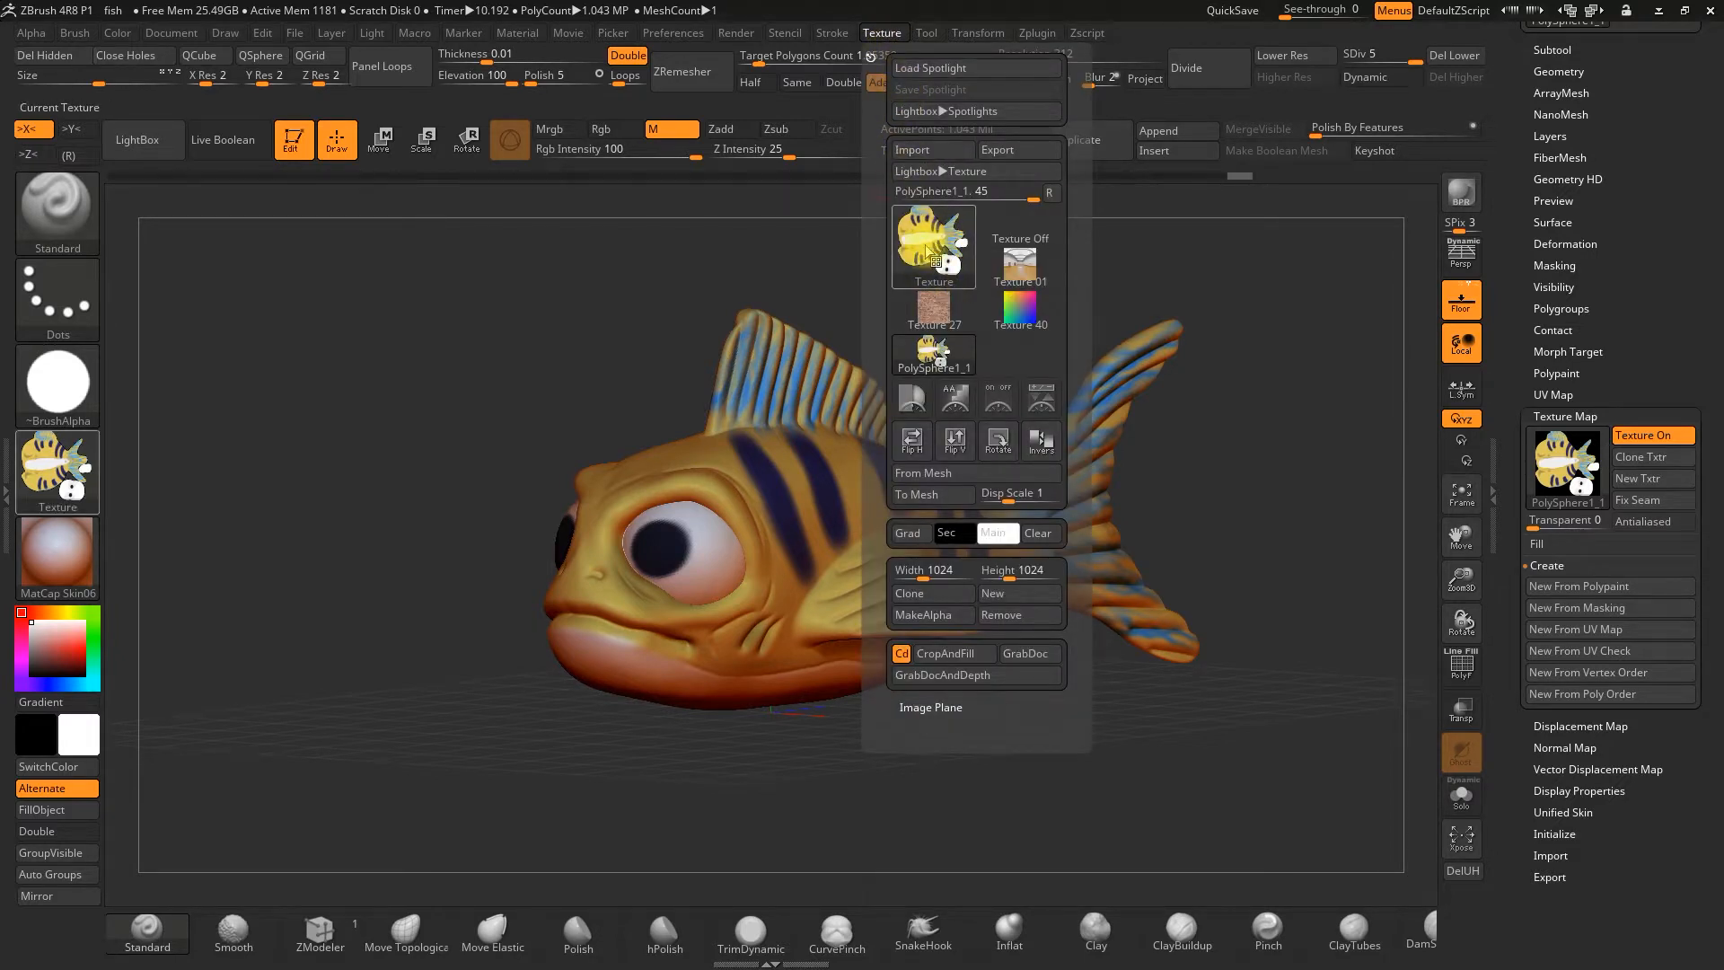
{"action": "left_click", "coordinate": [1003, 149]}
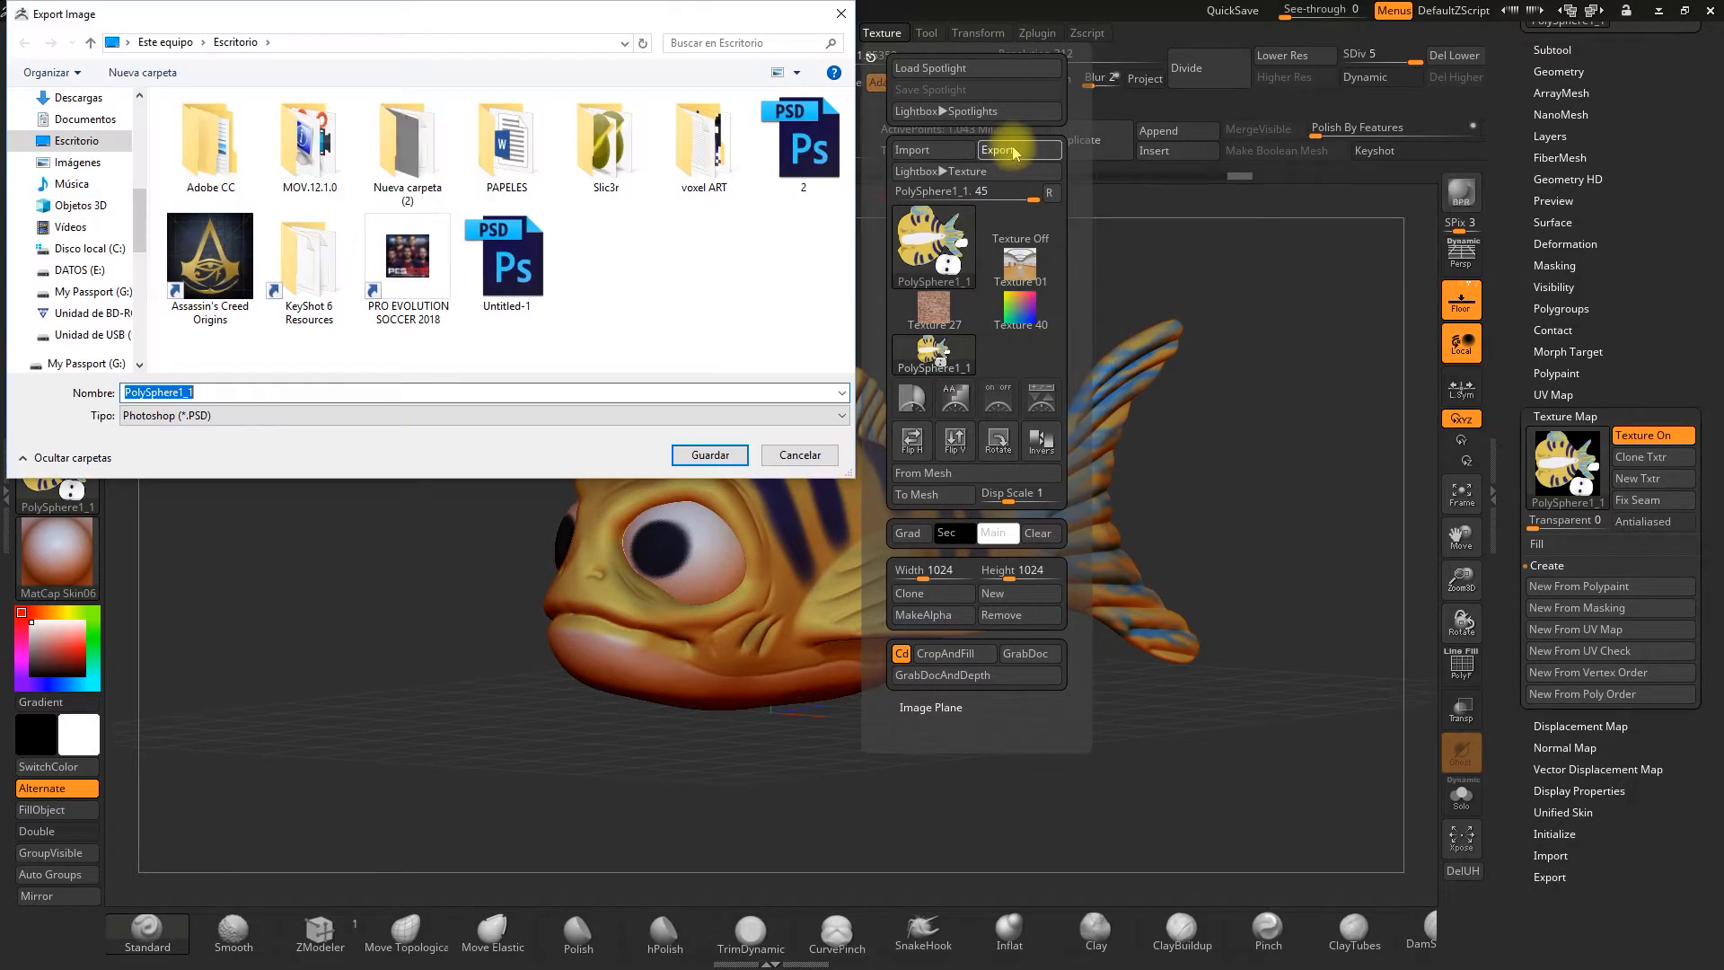
{"action": "type", "text": "col"}
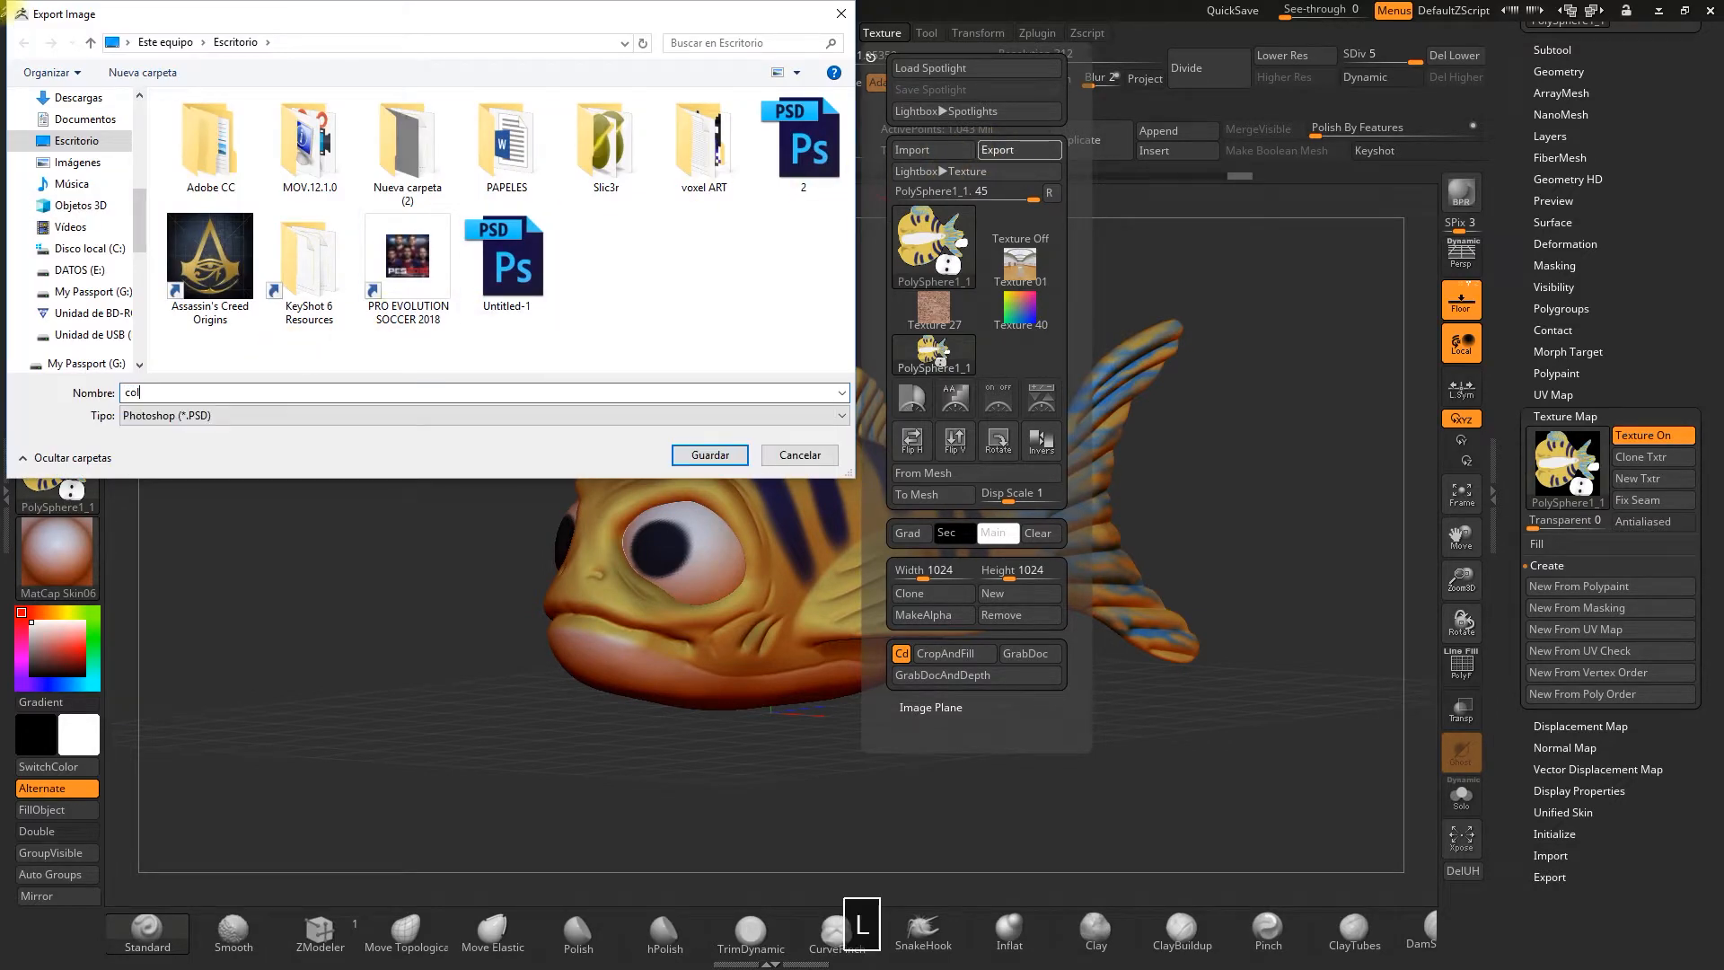
{"action": "left_click", "coordinate": [413, 414]}
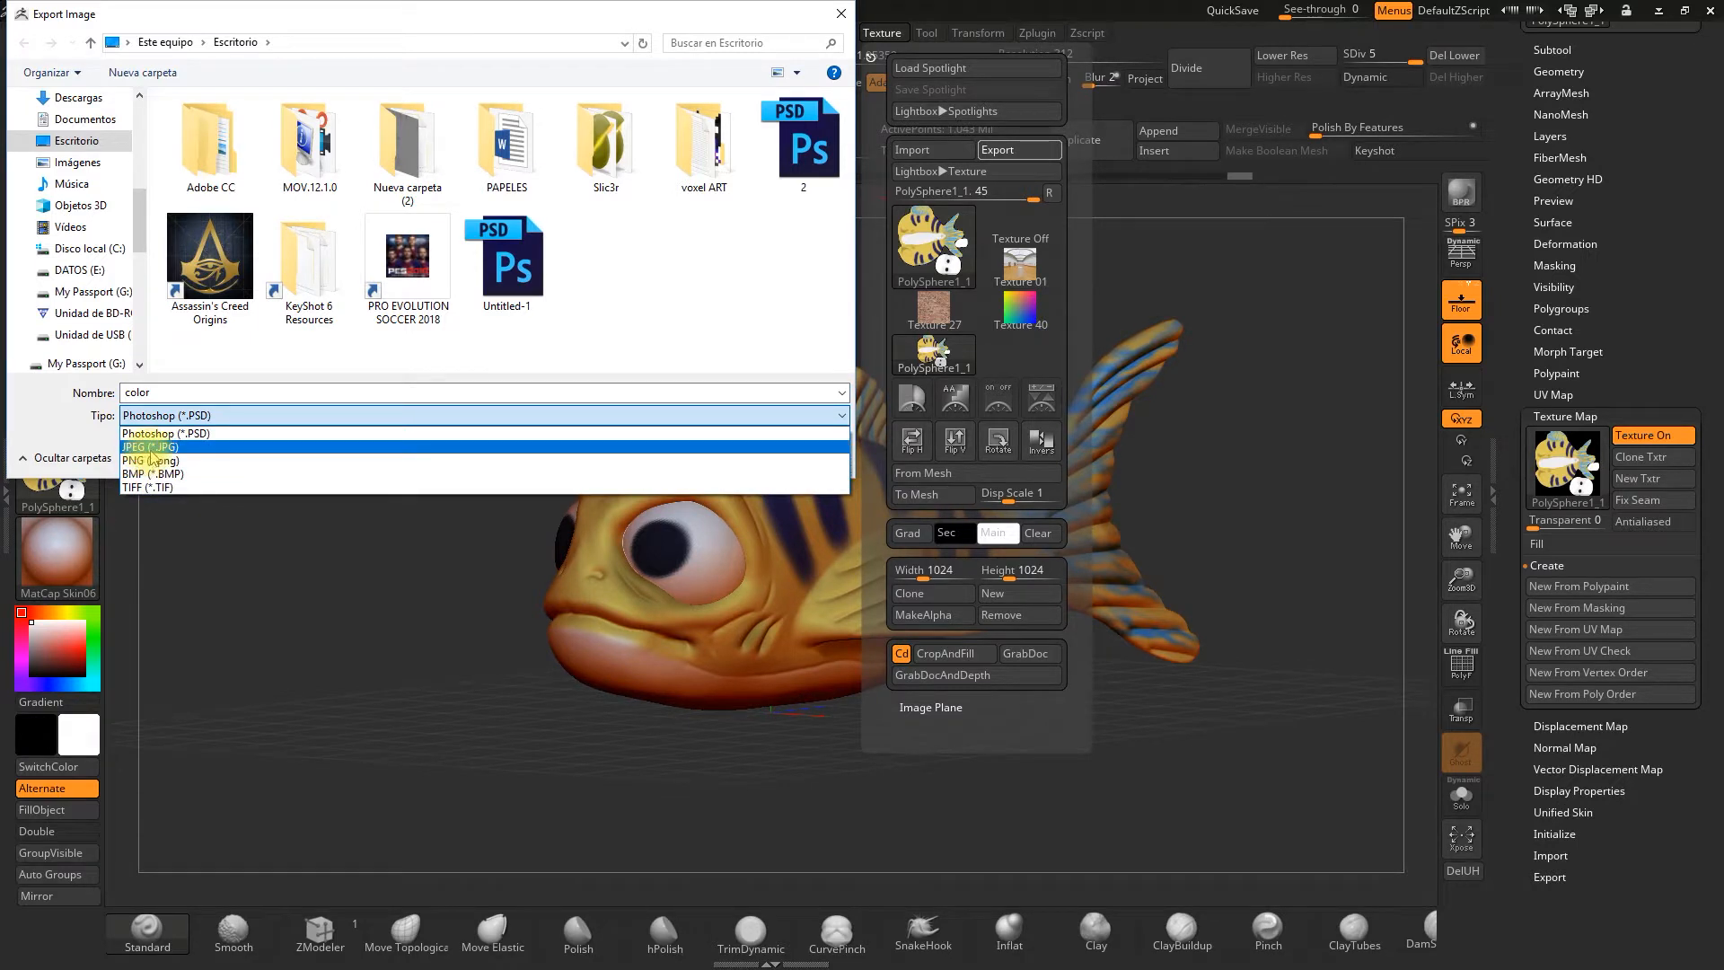
{"action": "left_click", "coordinate": [694, 393]}
{"action": "left_click", "coordinate": [422, 415]}
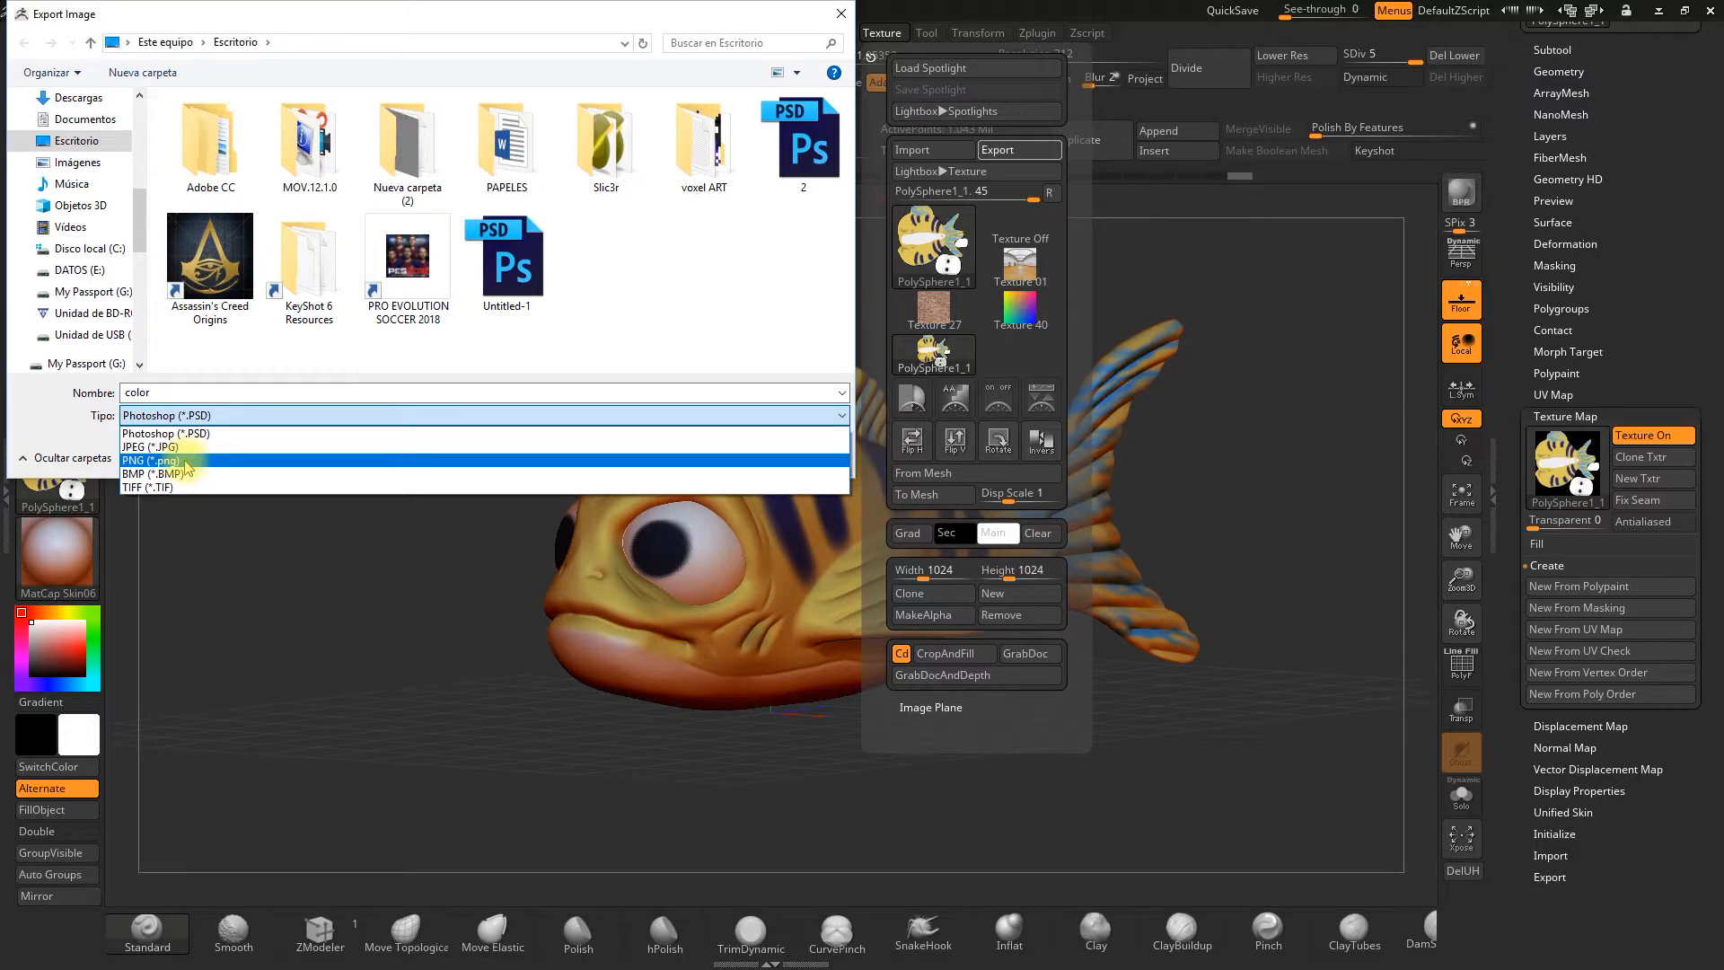
{"action": "left_click", "coordinate": [633, 462]}
{"action": "left_click", "coordinate": [696, 455]}
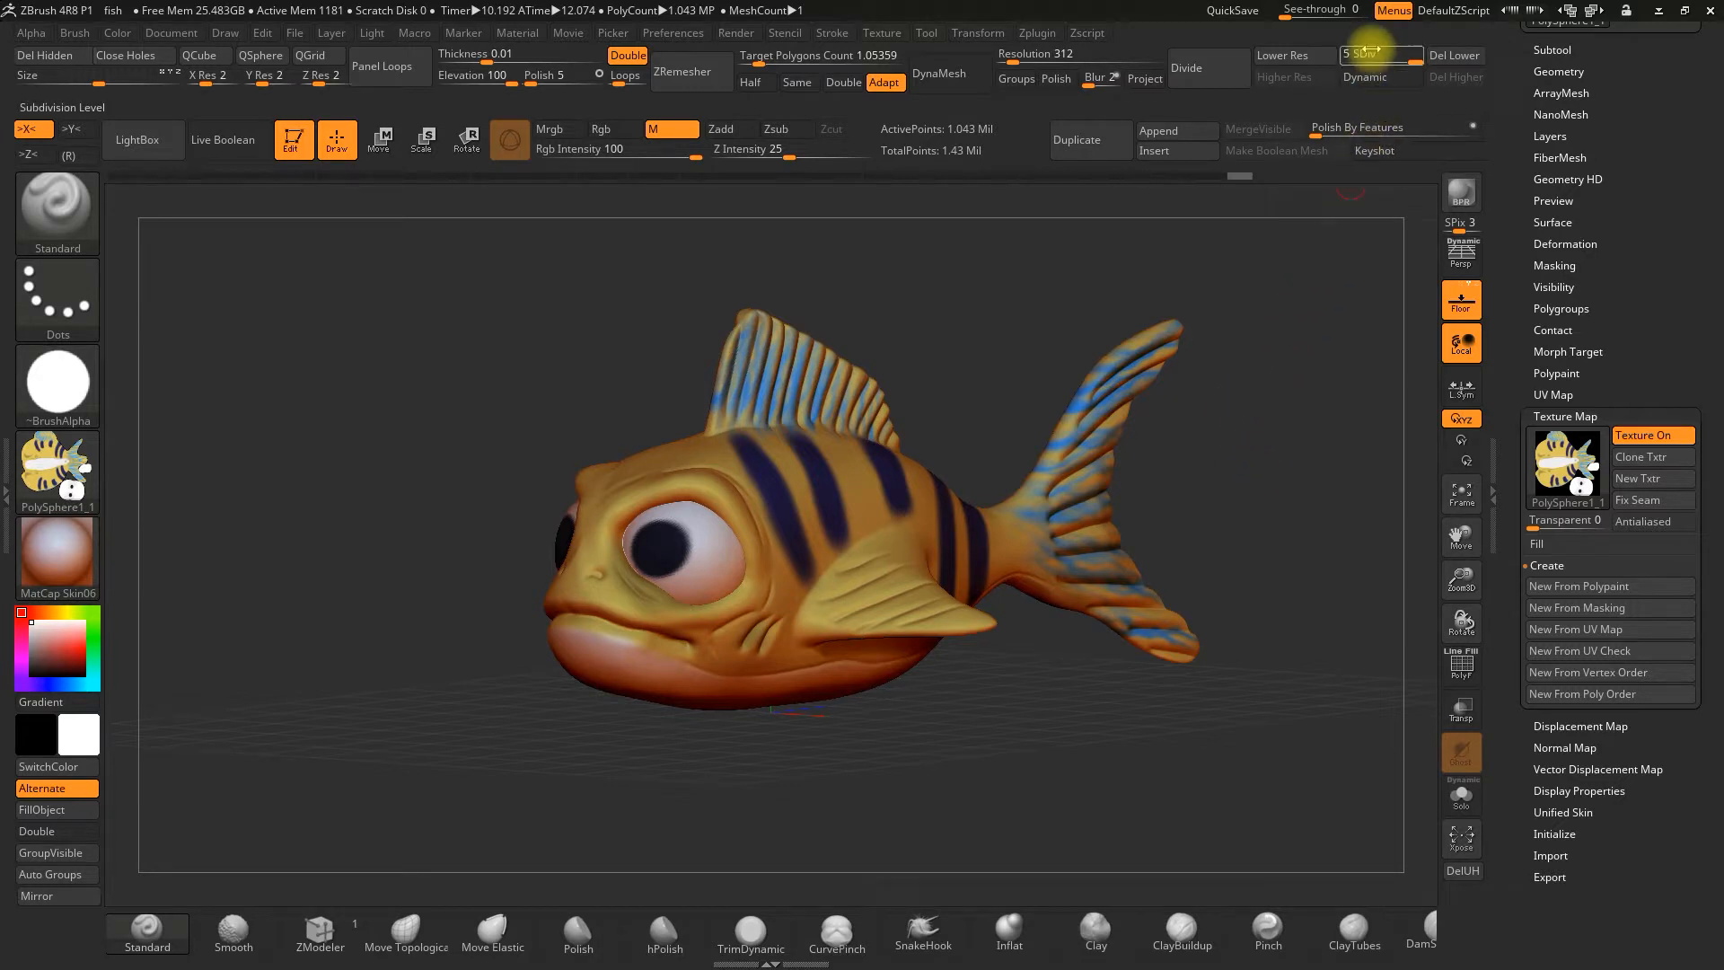
At subdivision level 2, create and export the fish's displacement map as a 16-bit TIF named despl, including the base mesh
{"action": "left_click_drag", "start_coordinate": [1385, 57], "coordinate": [1357, 57]}
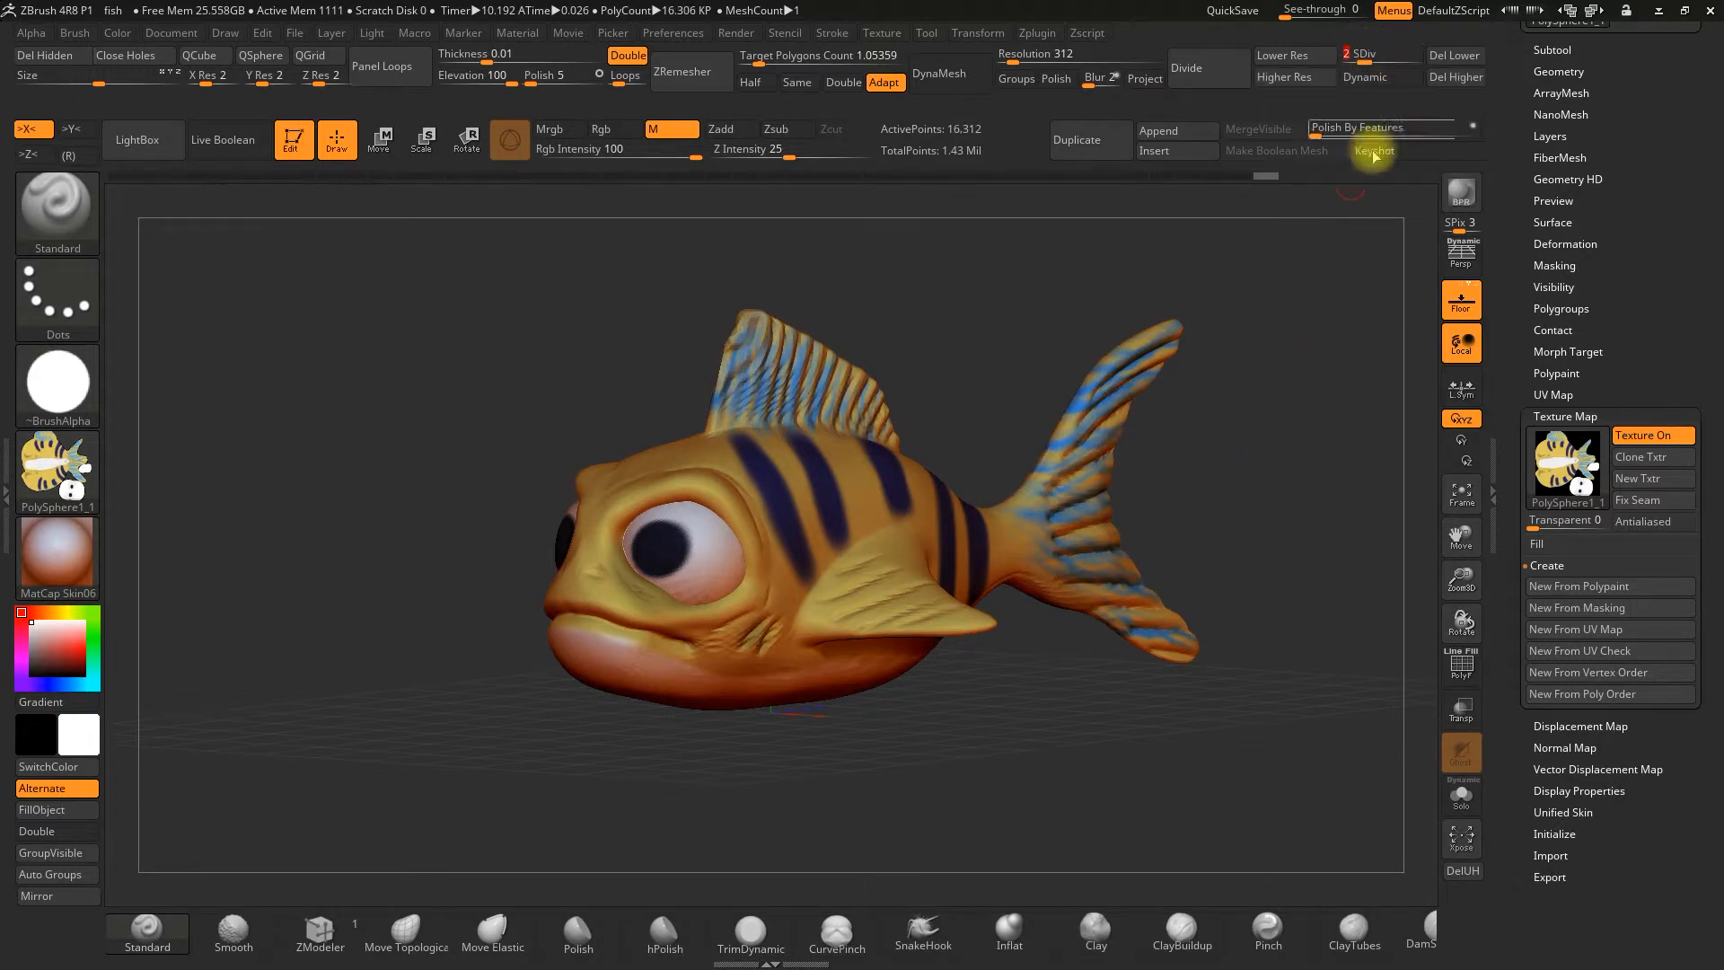
{"action": "left_click", "coordinate": [1550, 720]}
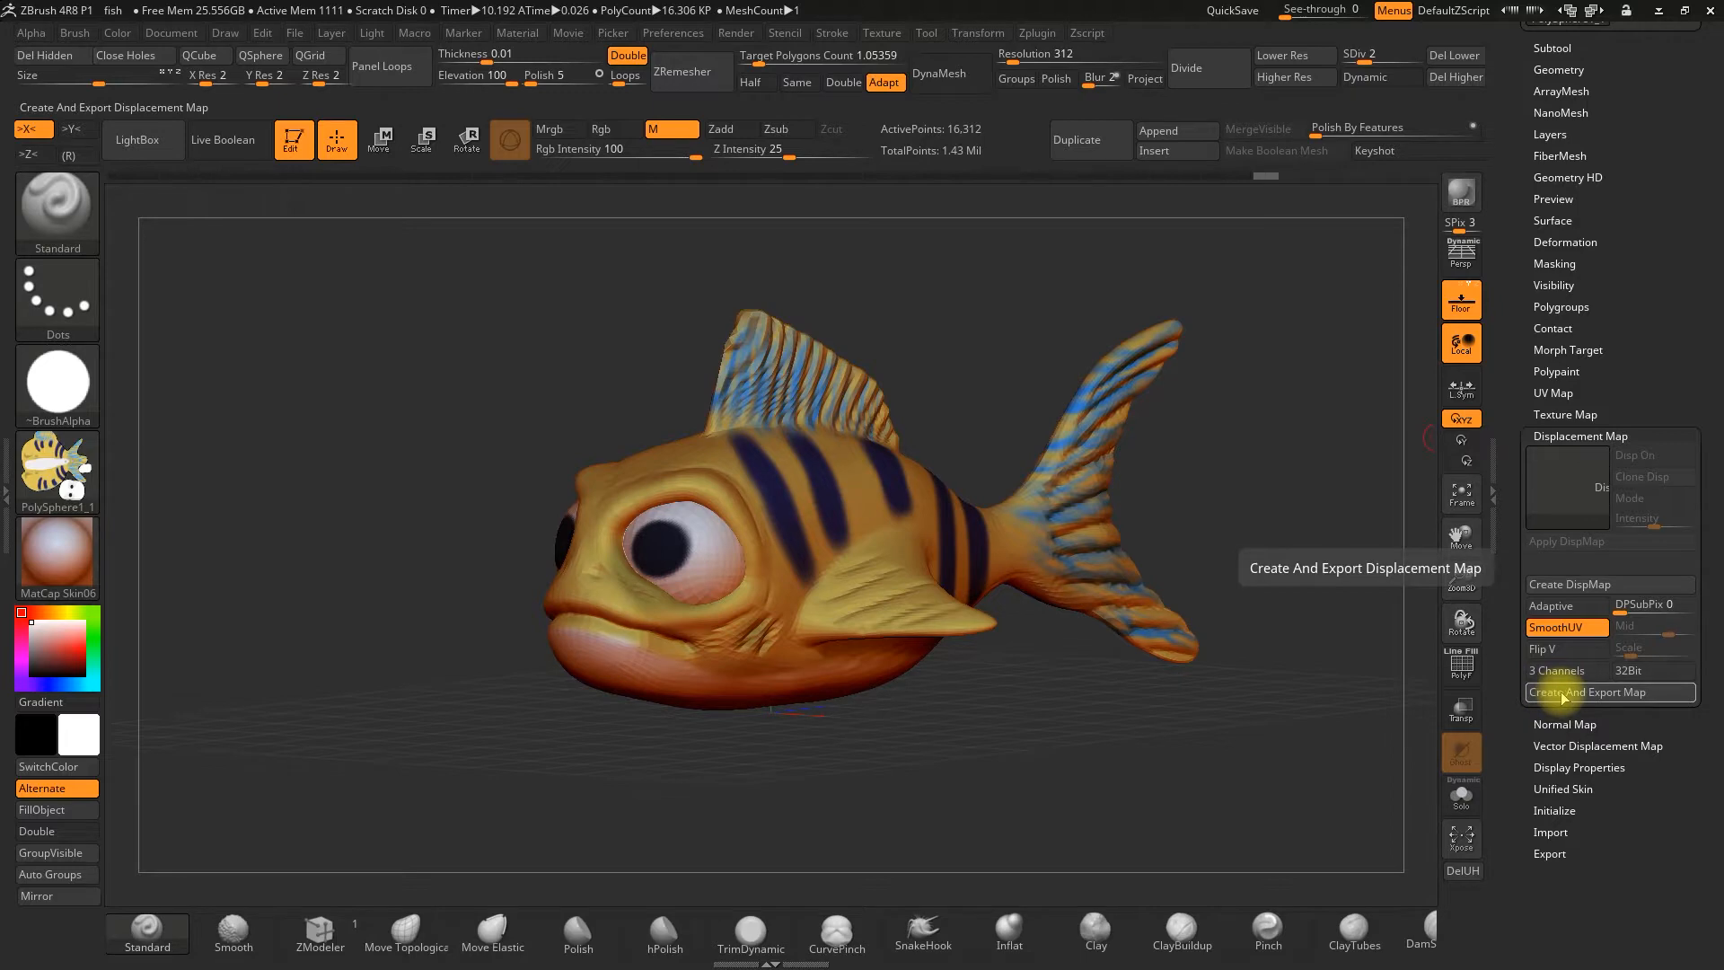
{"action": "left_click", "coordinate": [1563, 693]}
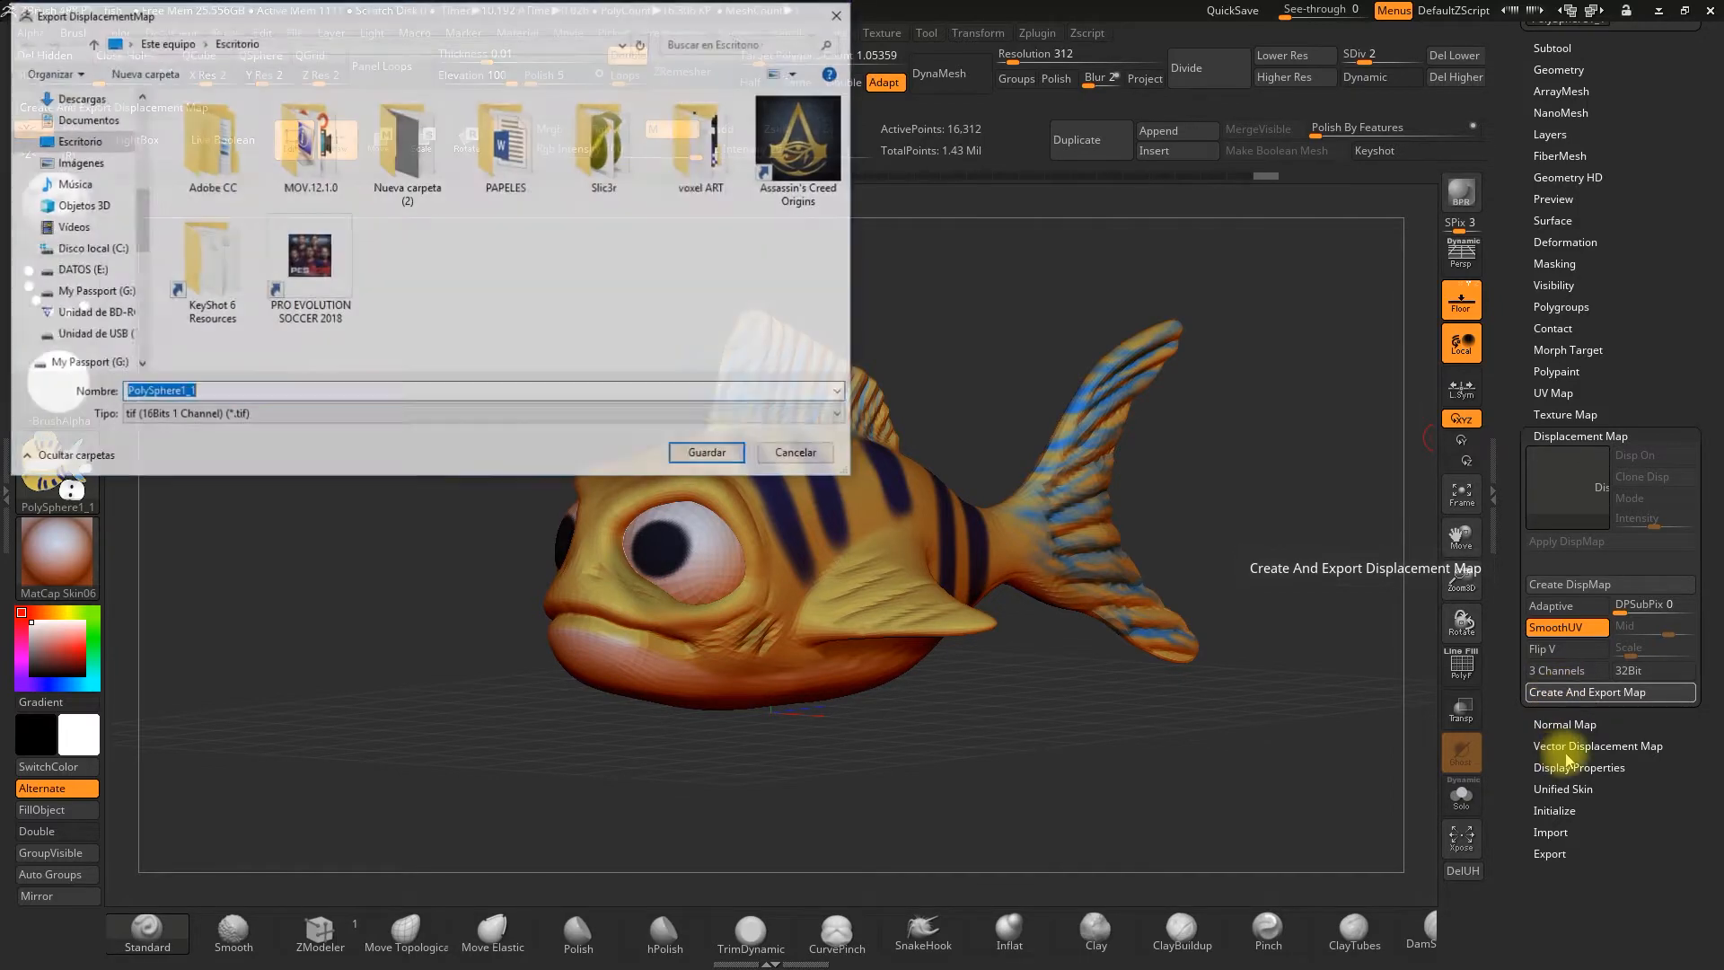
{"action": "type", "text": "despl"}
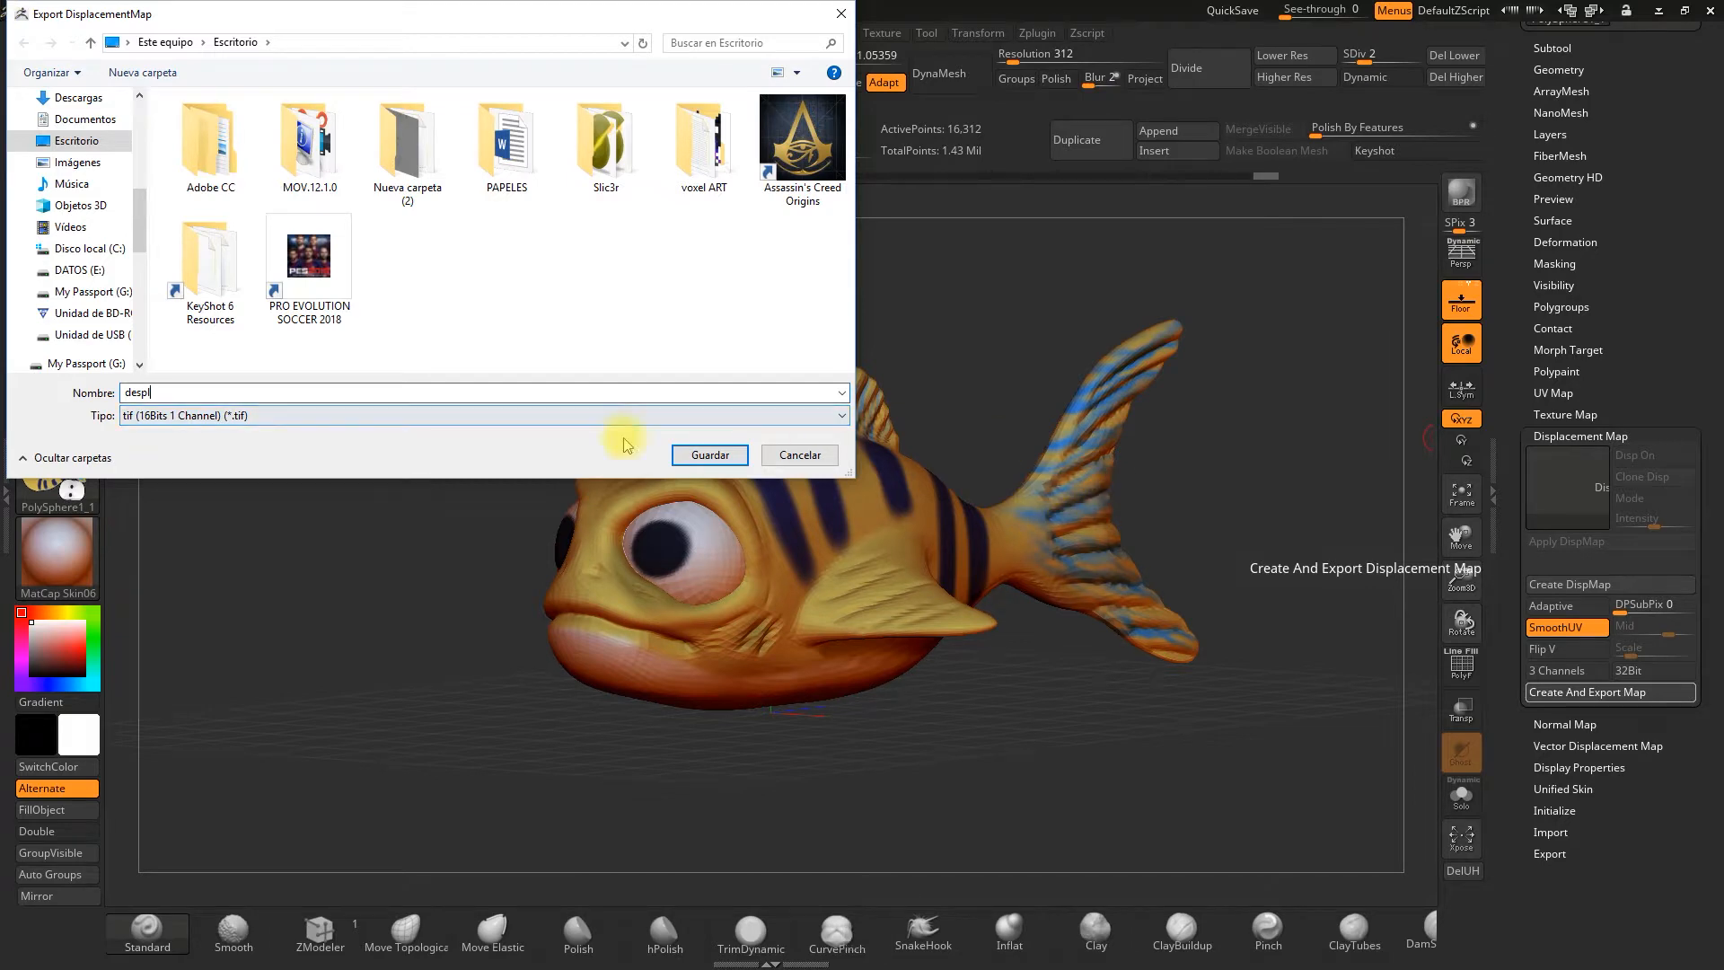
{"action": "left_click", "coordinate": [184, 416]}
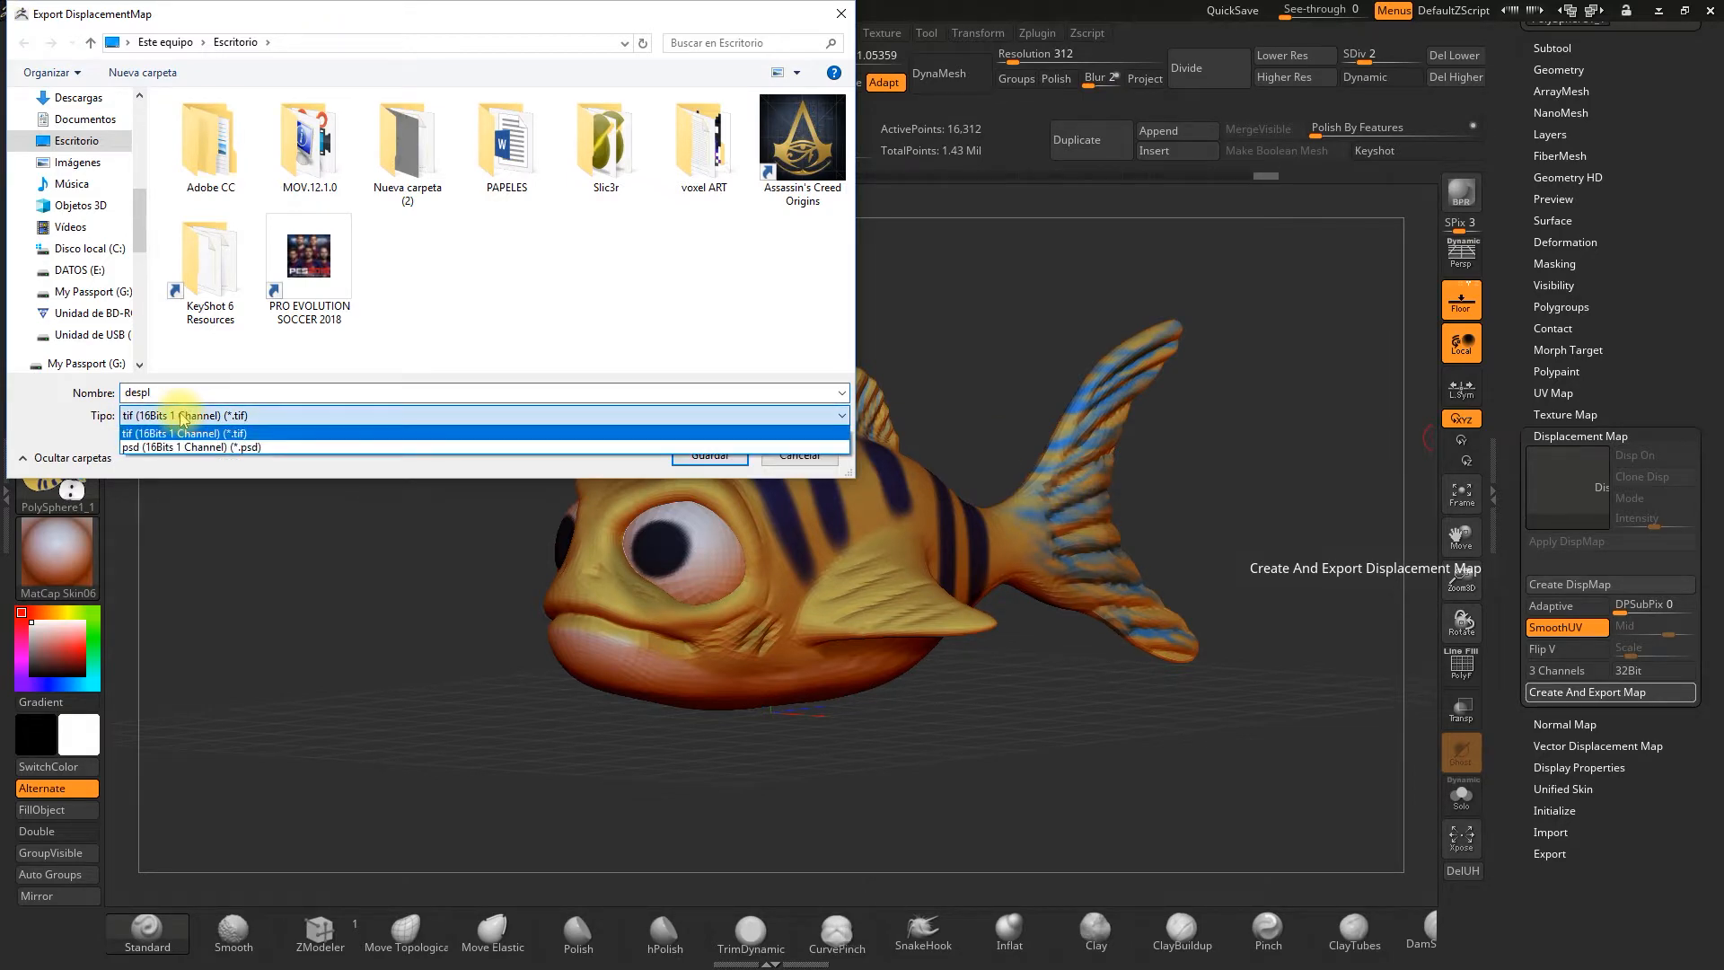
{"action": "left_click", "coordinate": [171, 417]}
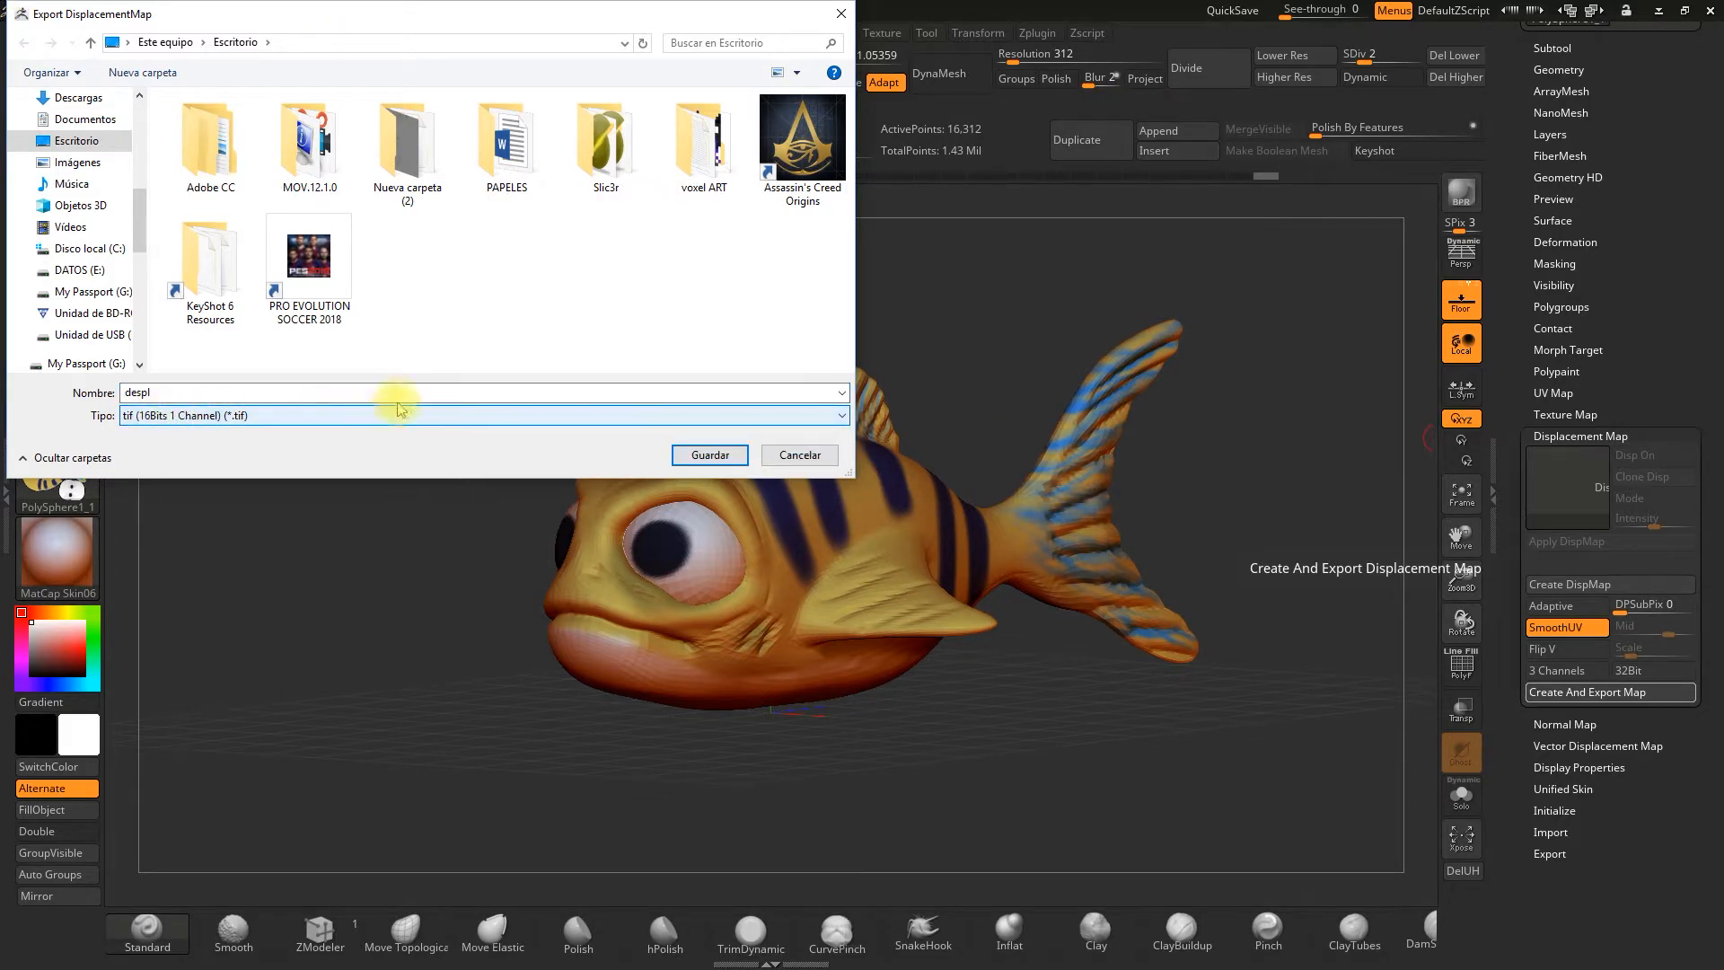
{"action": "left_click", "coordinate": [710, 456]}
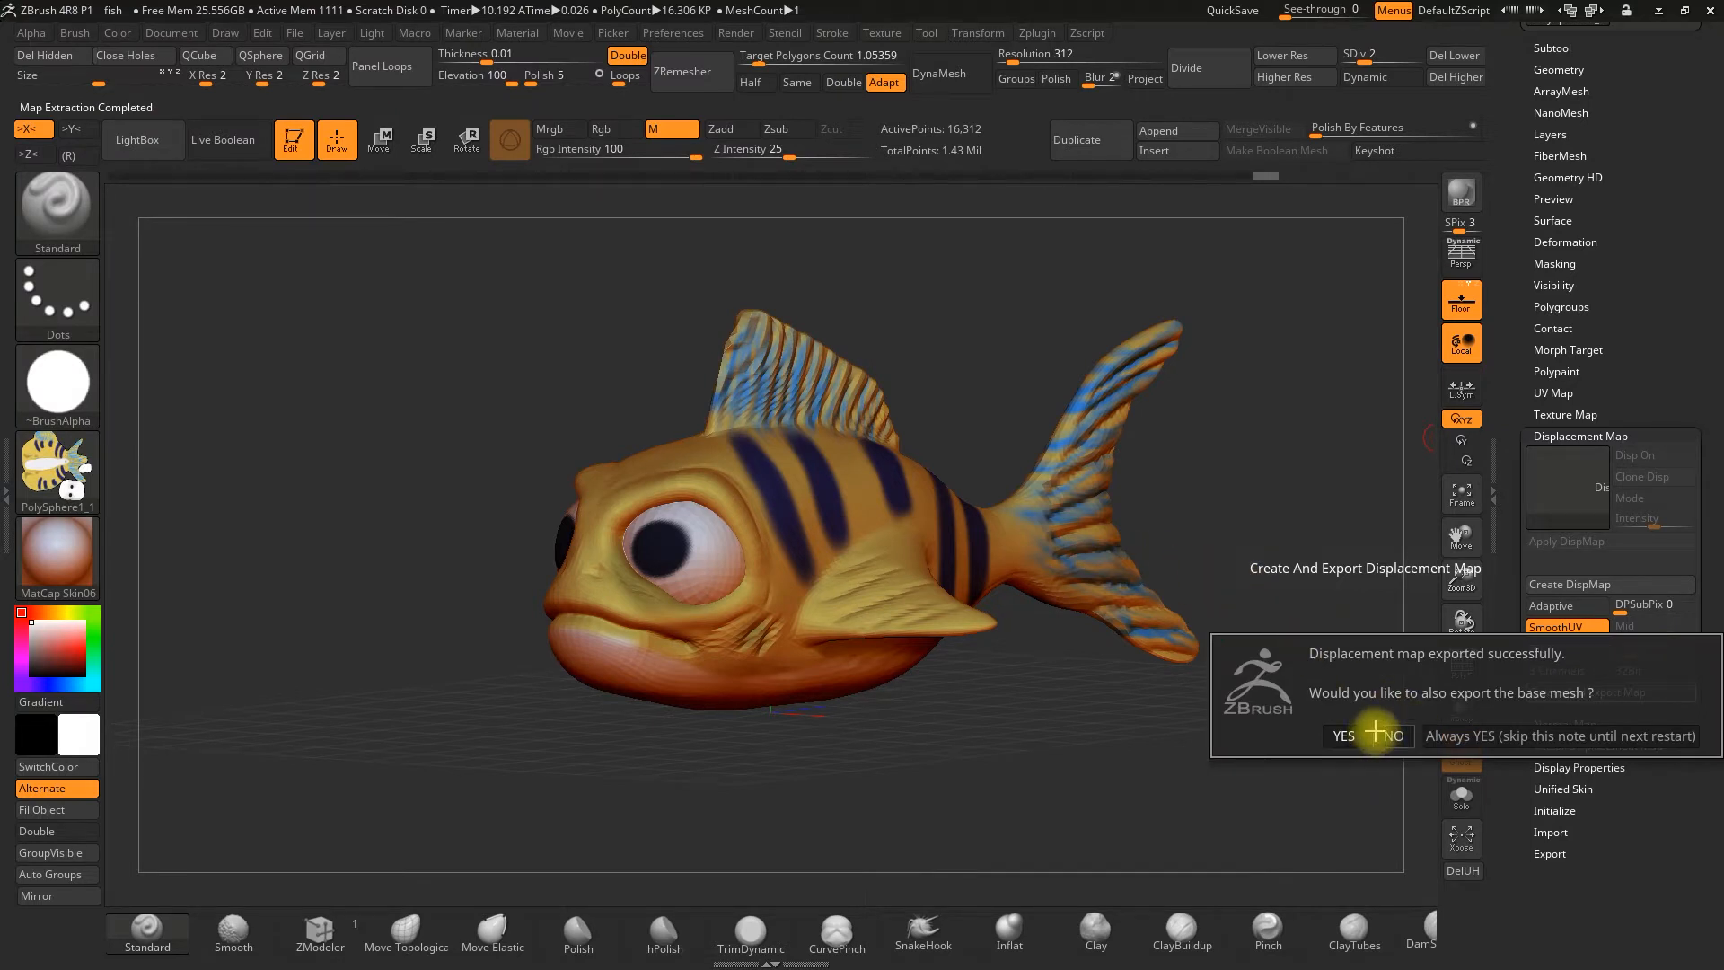
{"action": "left_click", "coordinate": [1346, 735]}
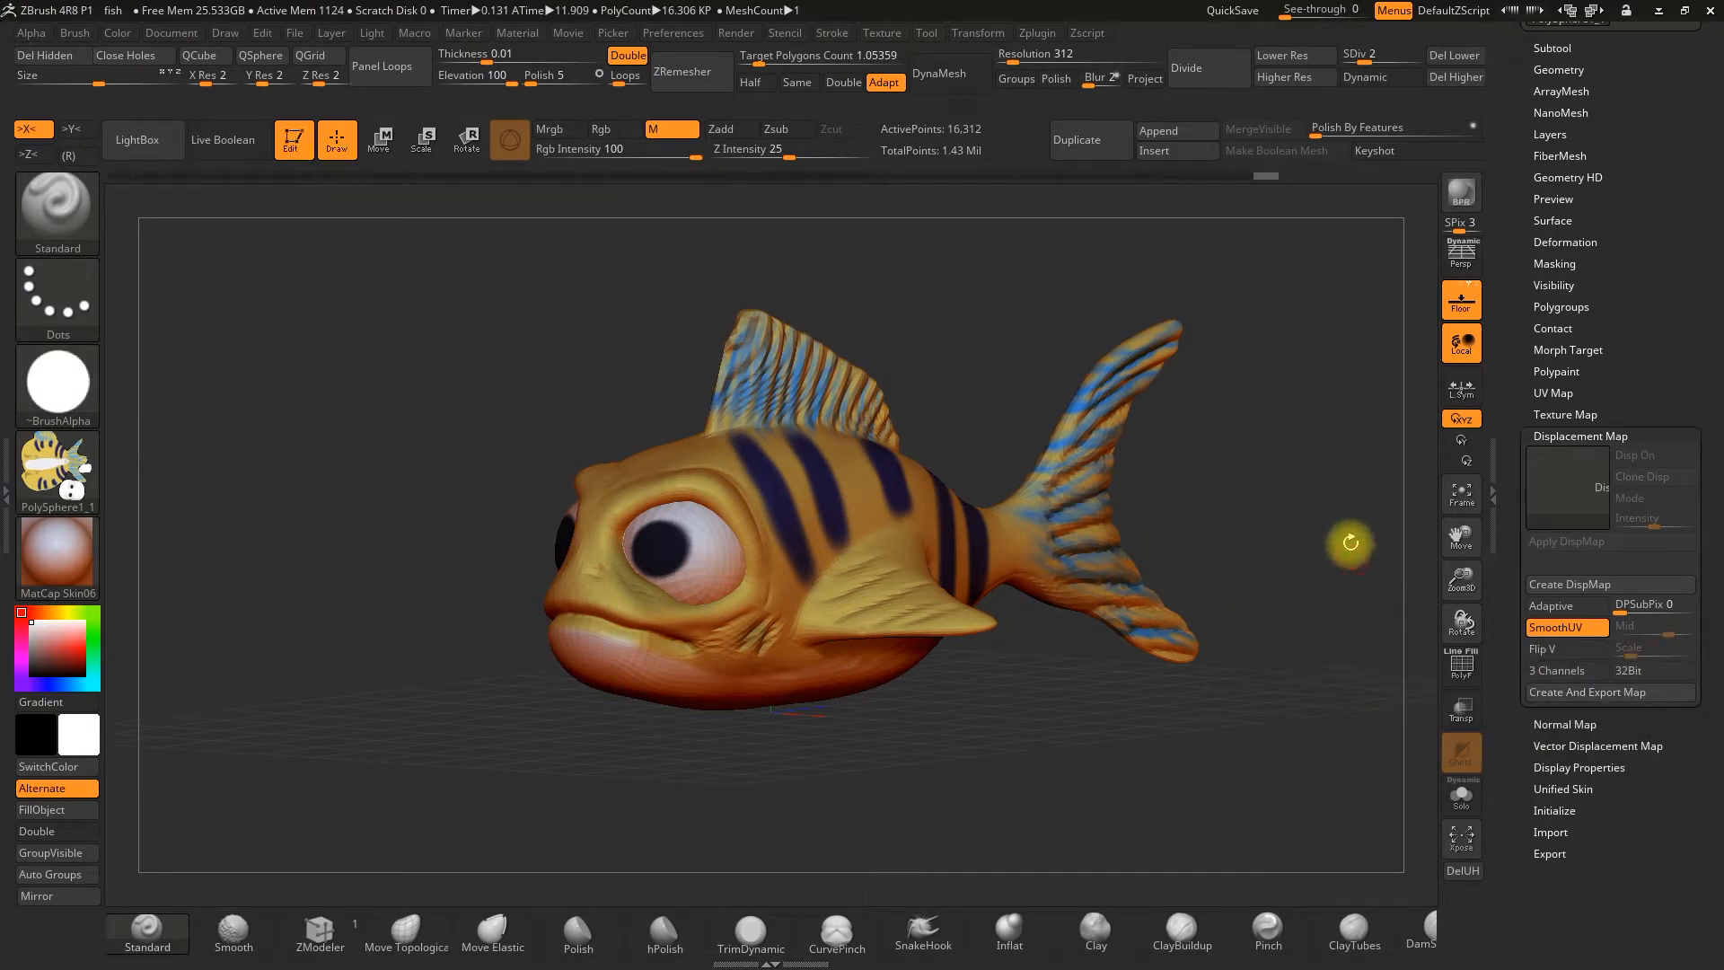
At subdivision level 1, create the fish's tangent normal map and clone it to the texture palette
{"action": "left_click_drag", "start_coordinate": [1362, 57], "coordinate": [1346, 57]}
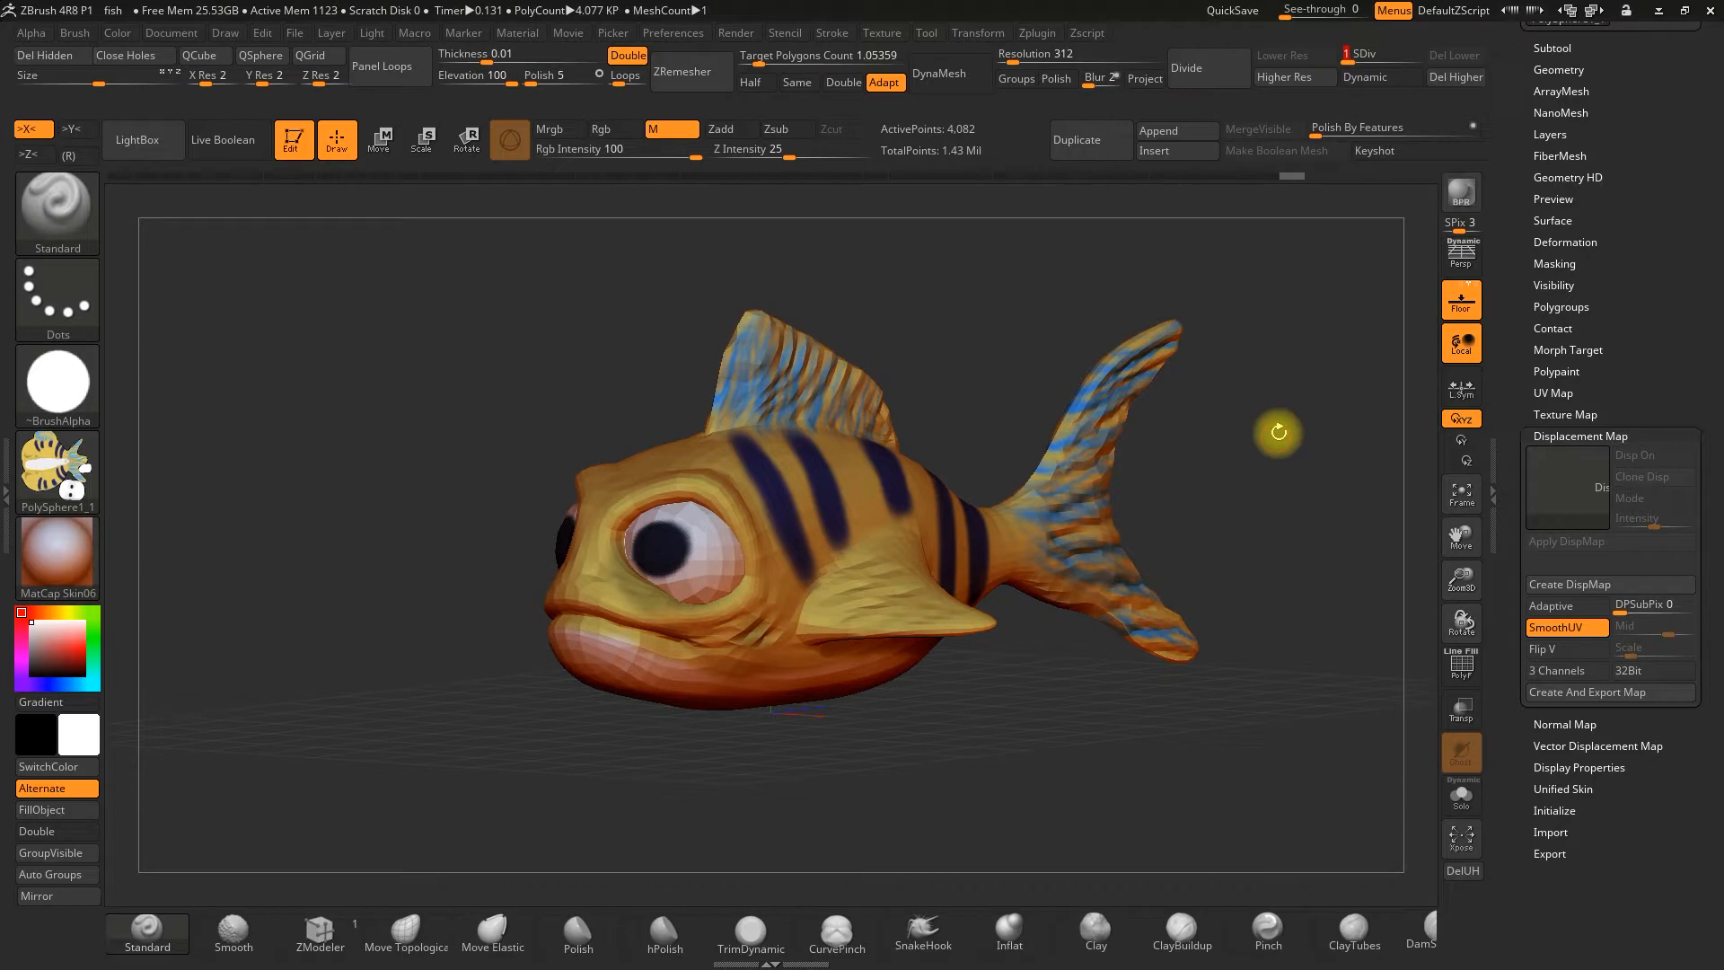
{"action": "left_click", "coordinate": [1550, 724]}
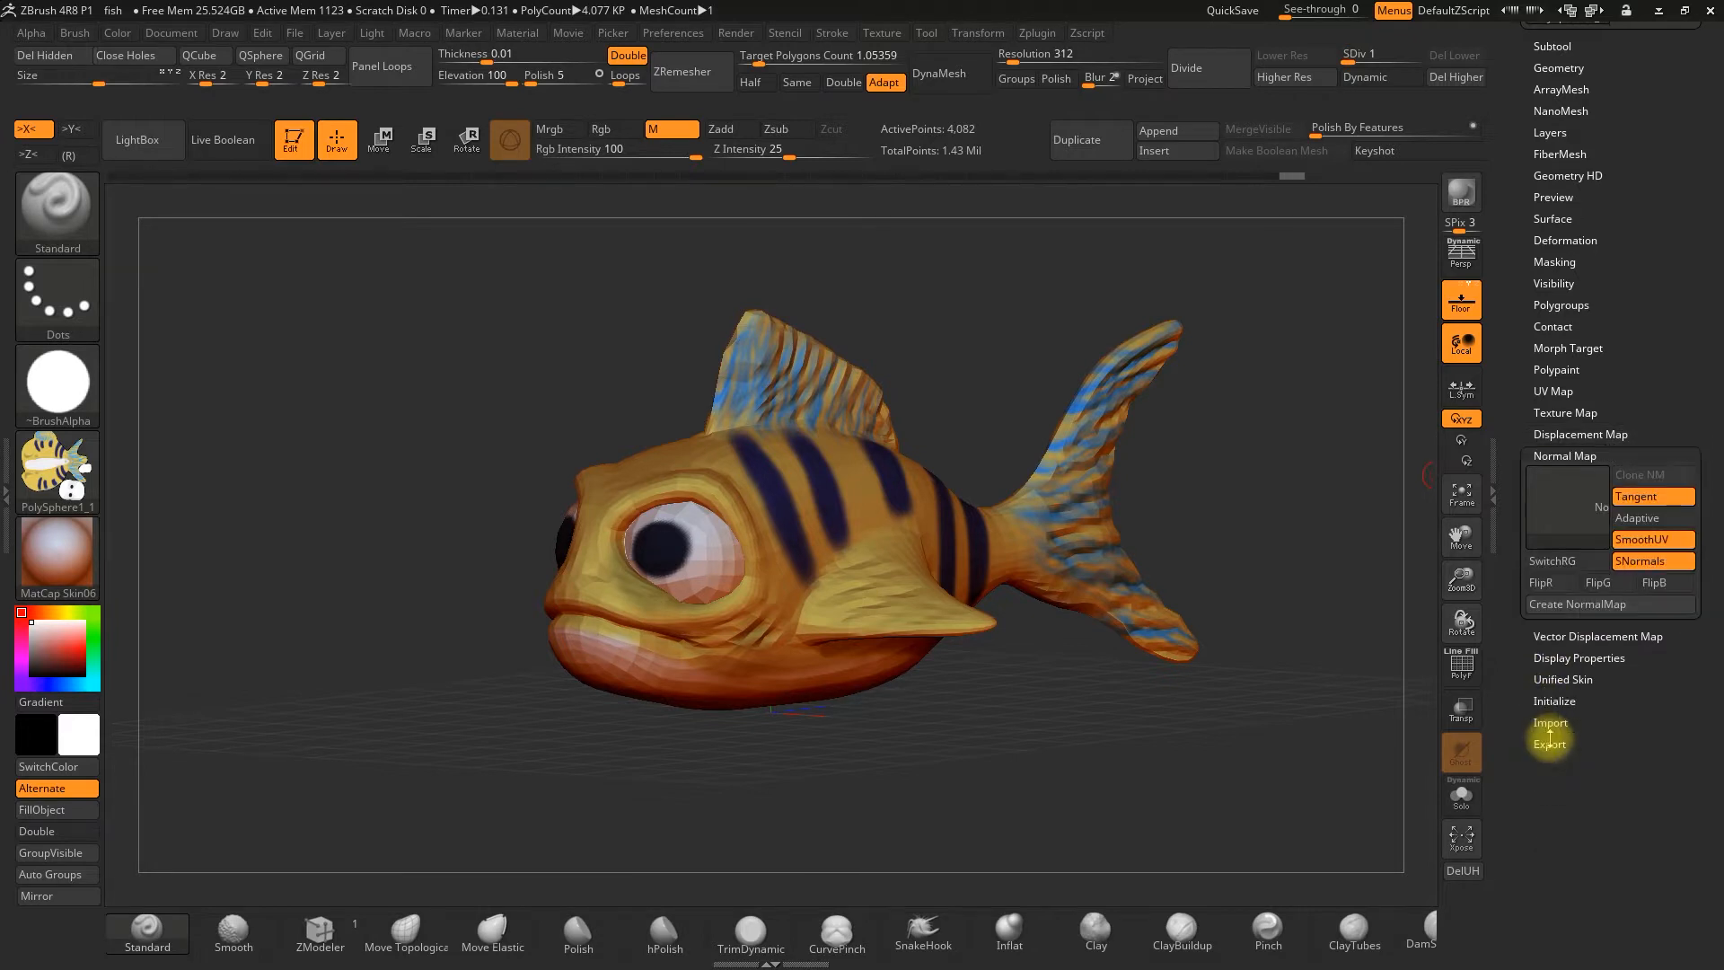
{"action": "left_click", "coordinate": [1571, 604]}
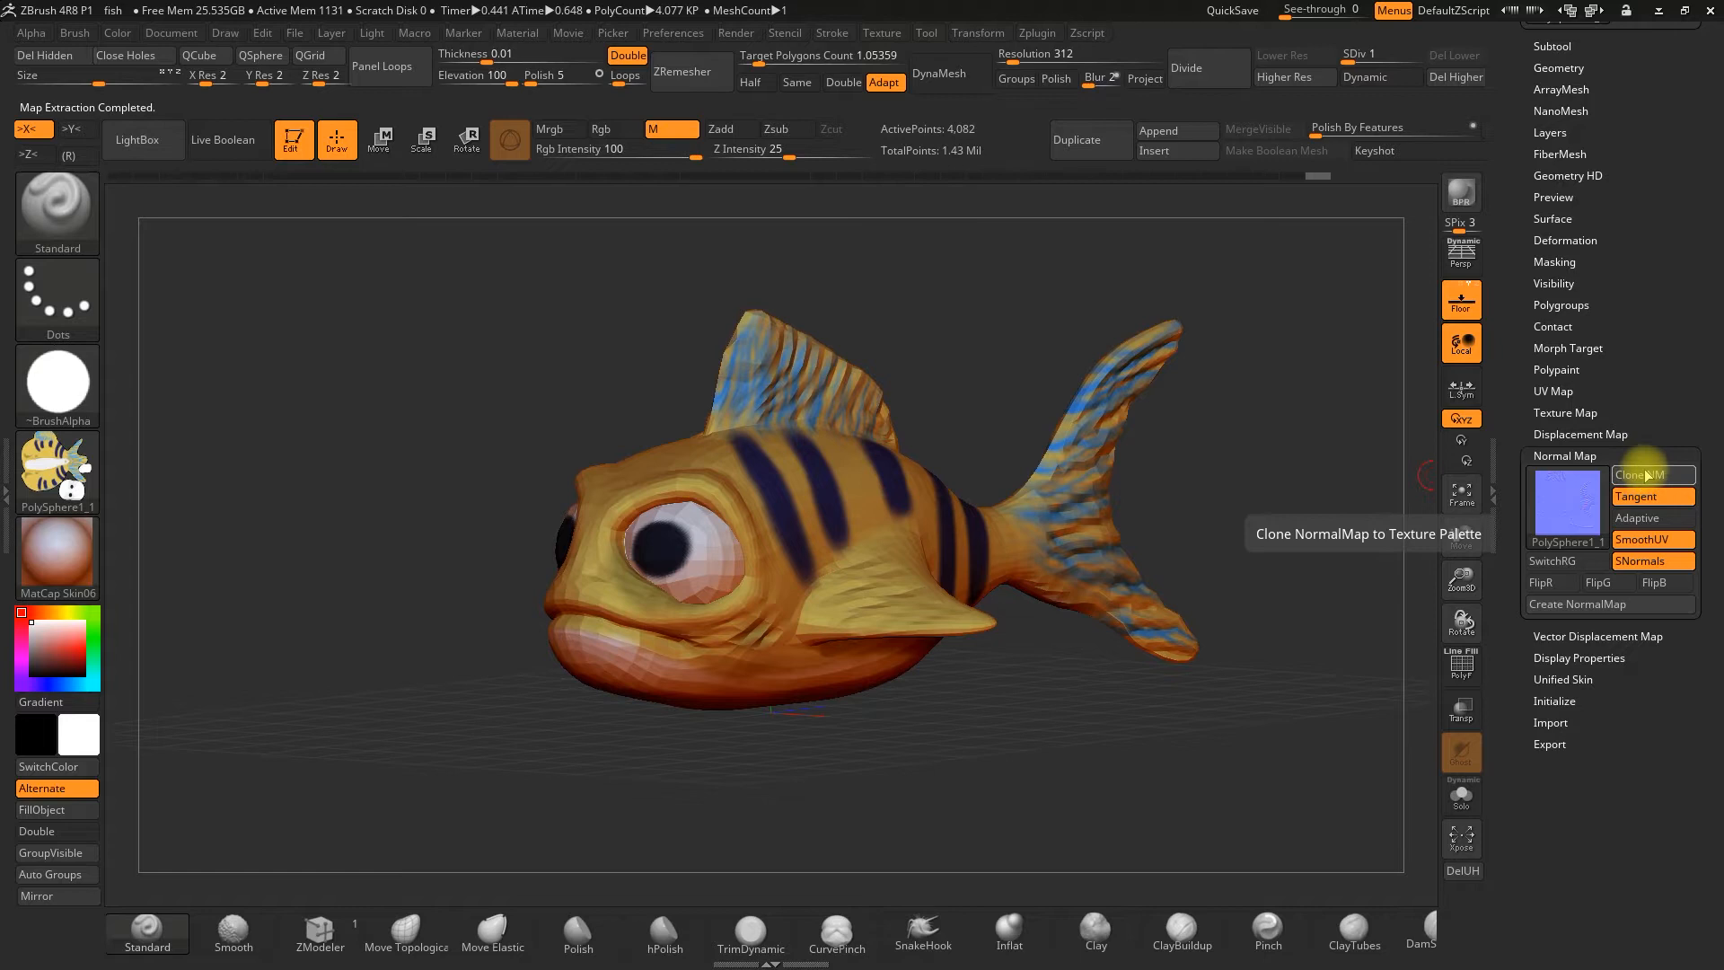
{"action": "left_click", "coordinate": [1645, 476]}
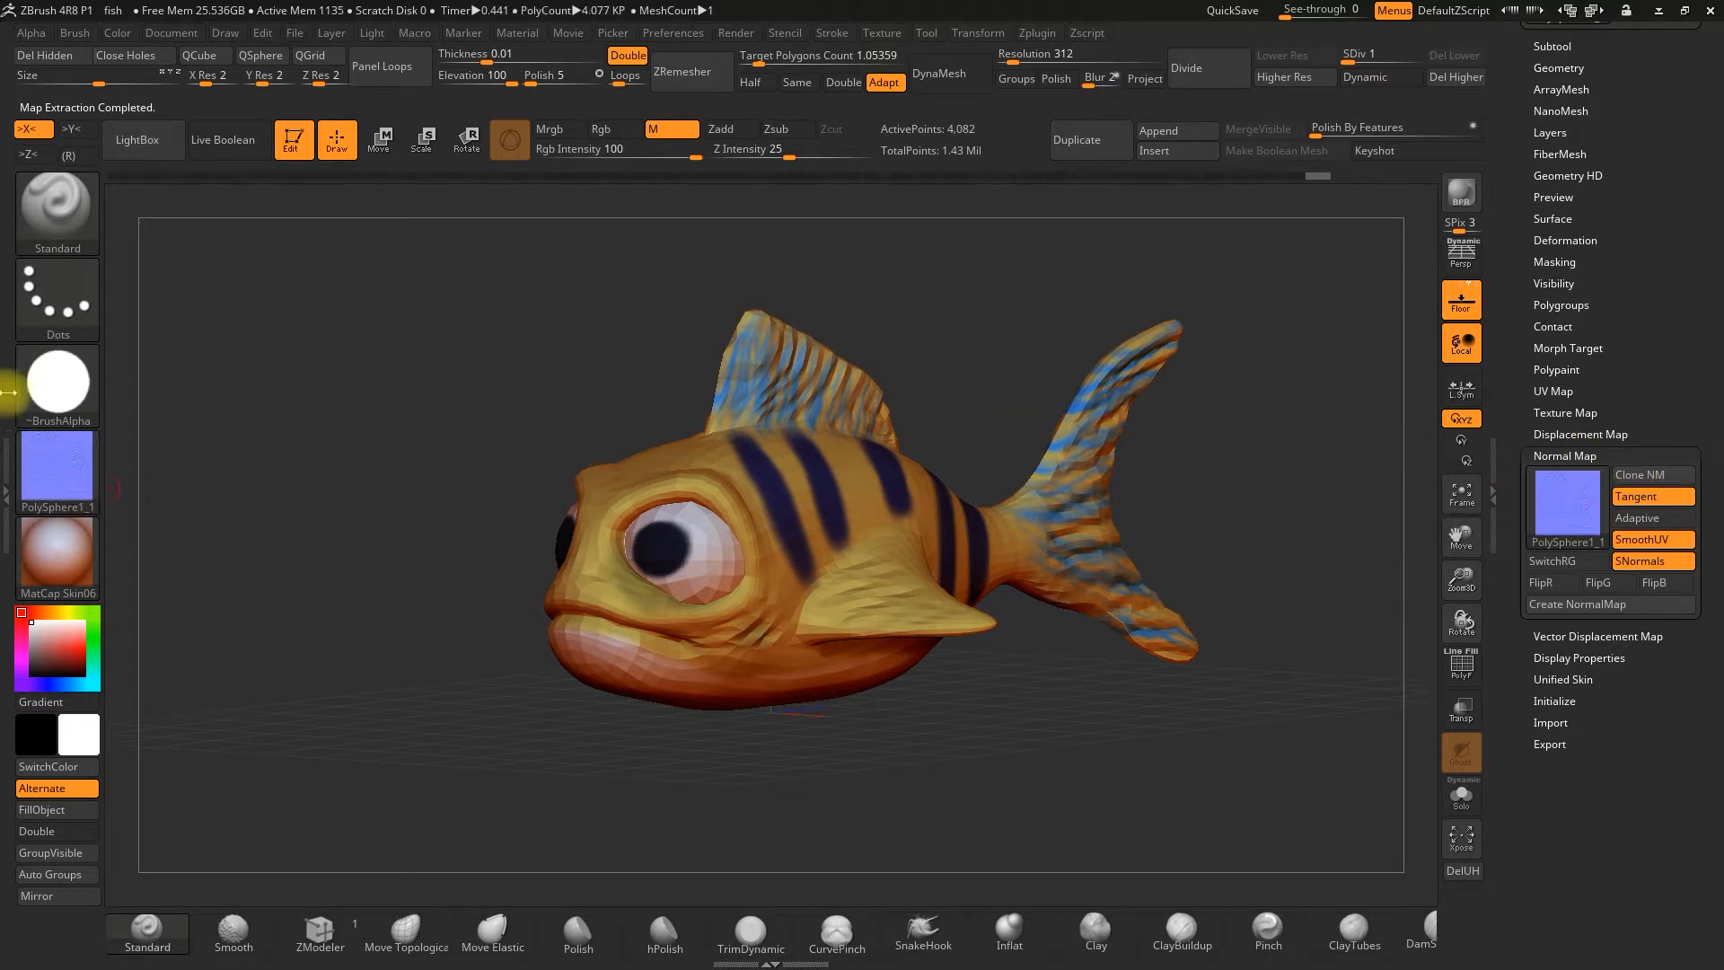
Export the cloned normal map to the desktop as a PNG file named normal
{"action": "left_click", "coordinate": [880, 32]}
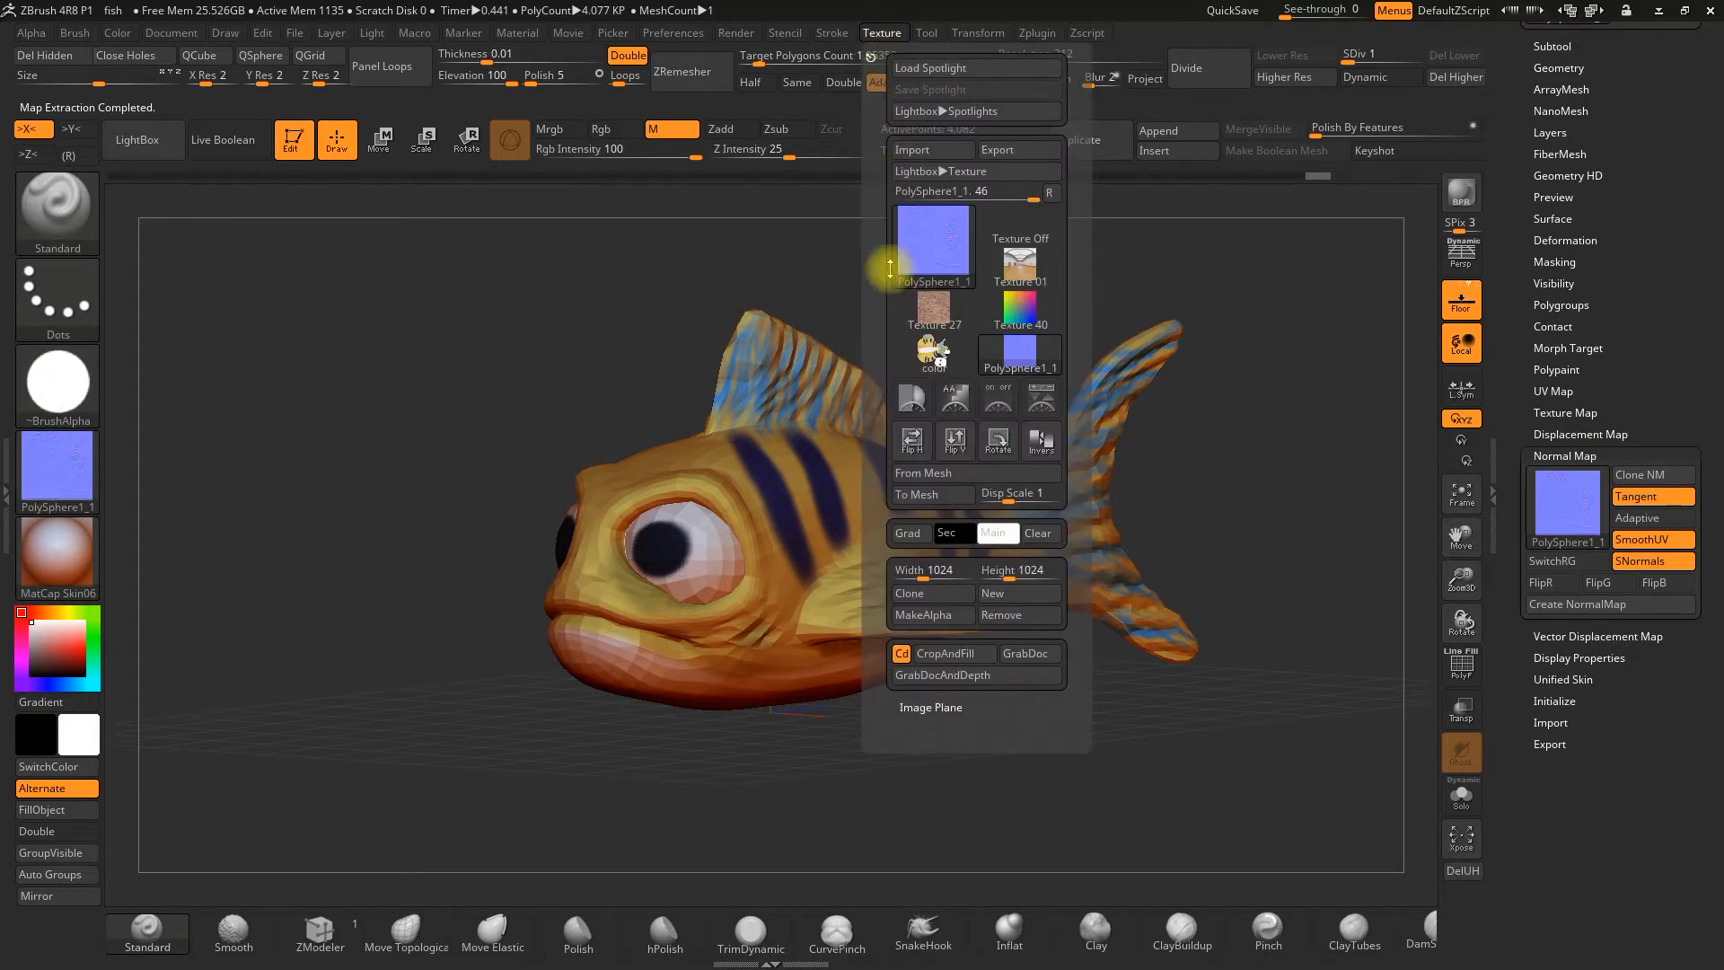
{"action": "left_click", "coordinate": [999, 149]}
{"action": "type", "text": "nolrmal"}
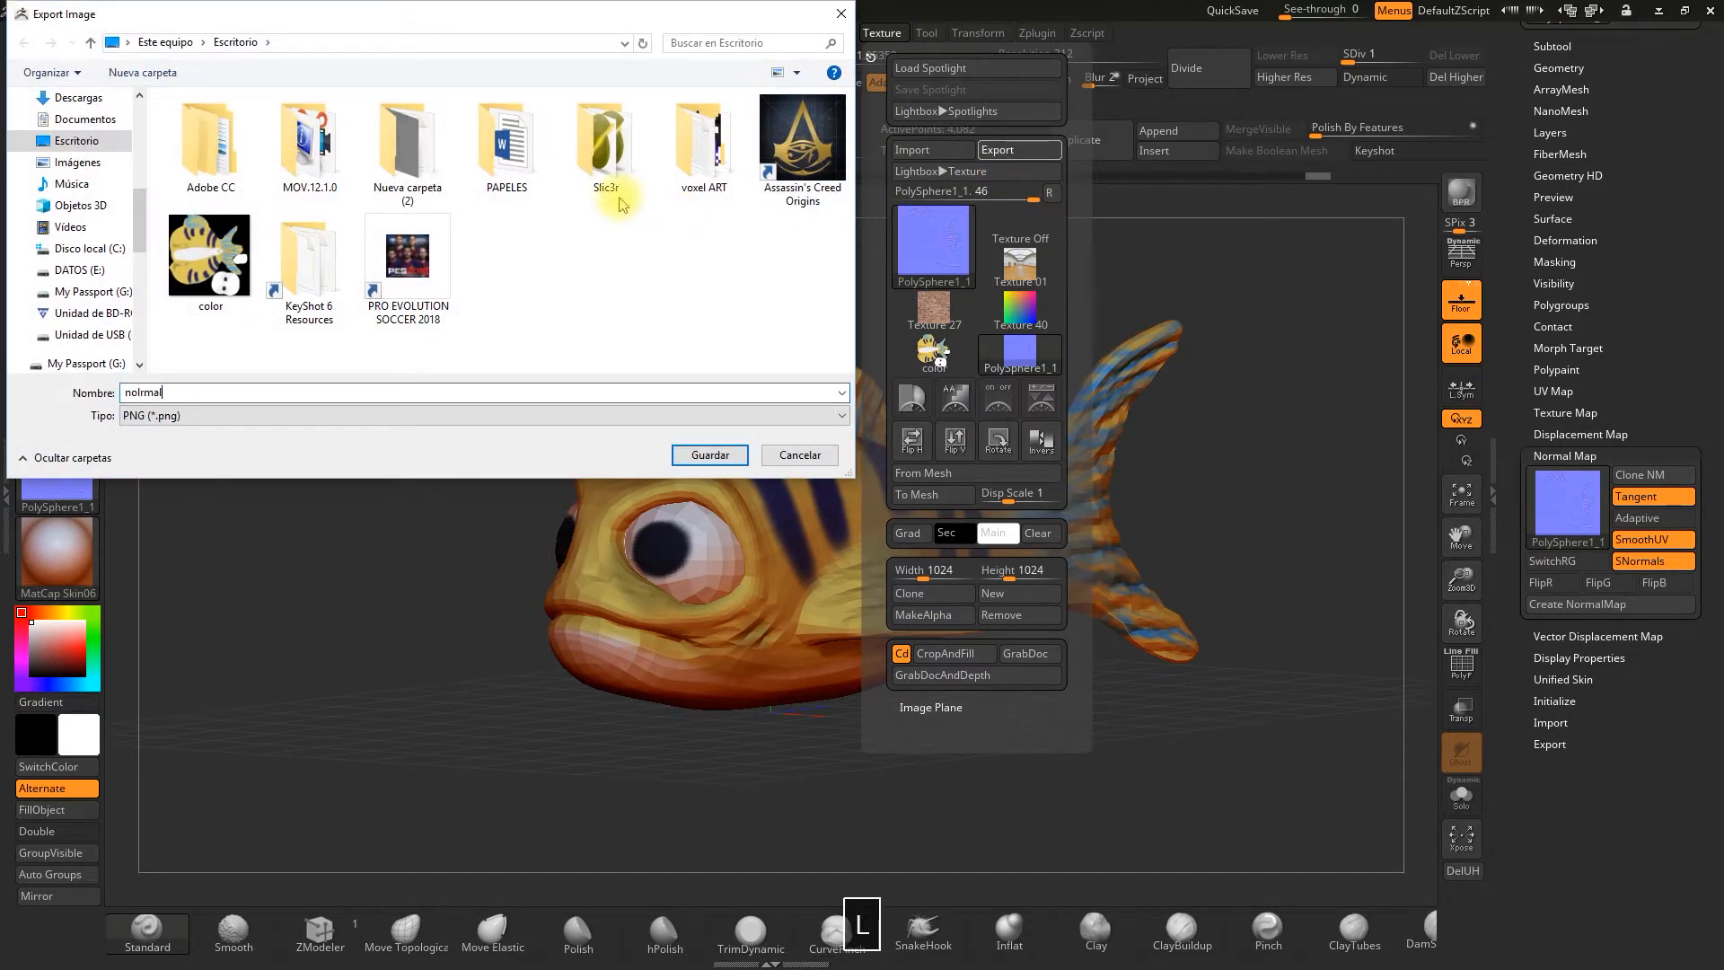
{"action": "key", "text": "BackSpace"}
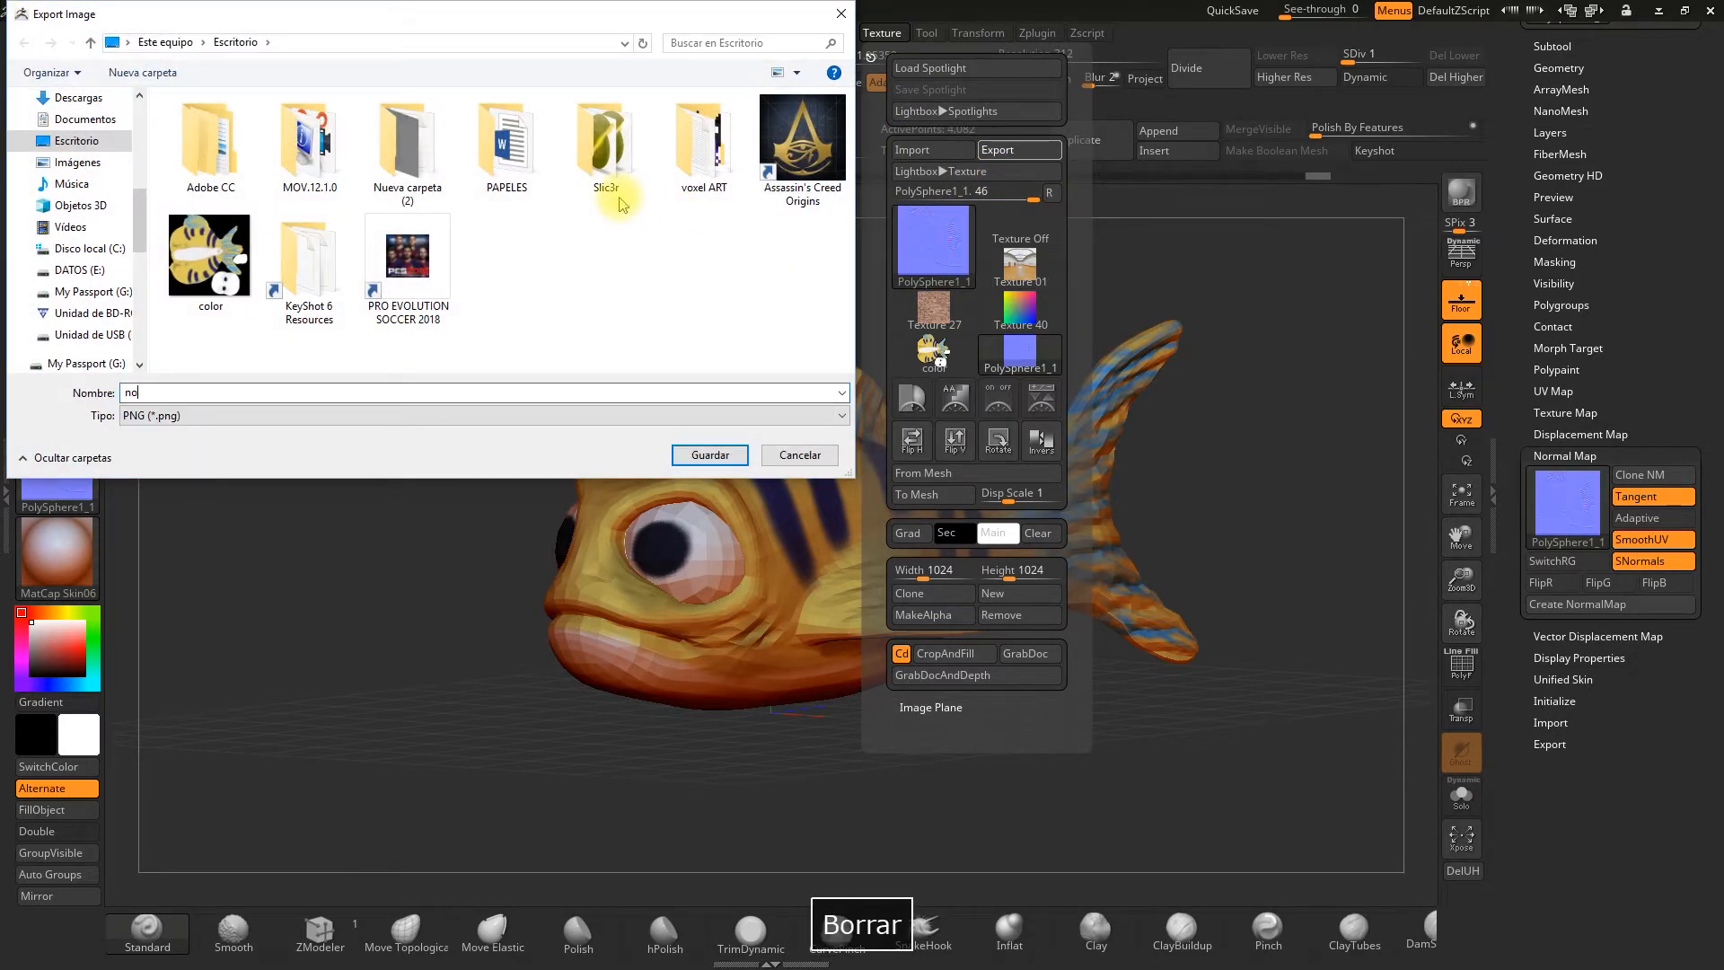
{"action": "type", "text": "rmal"}
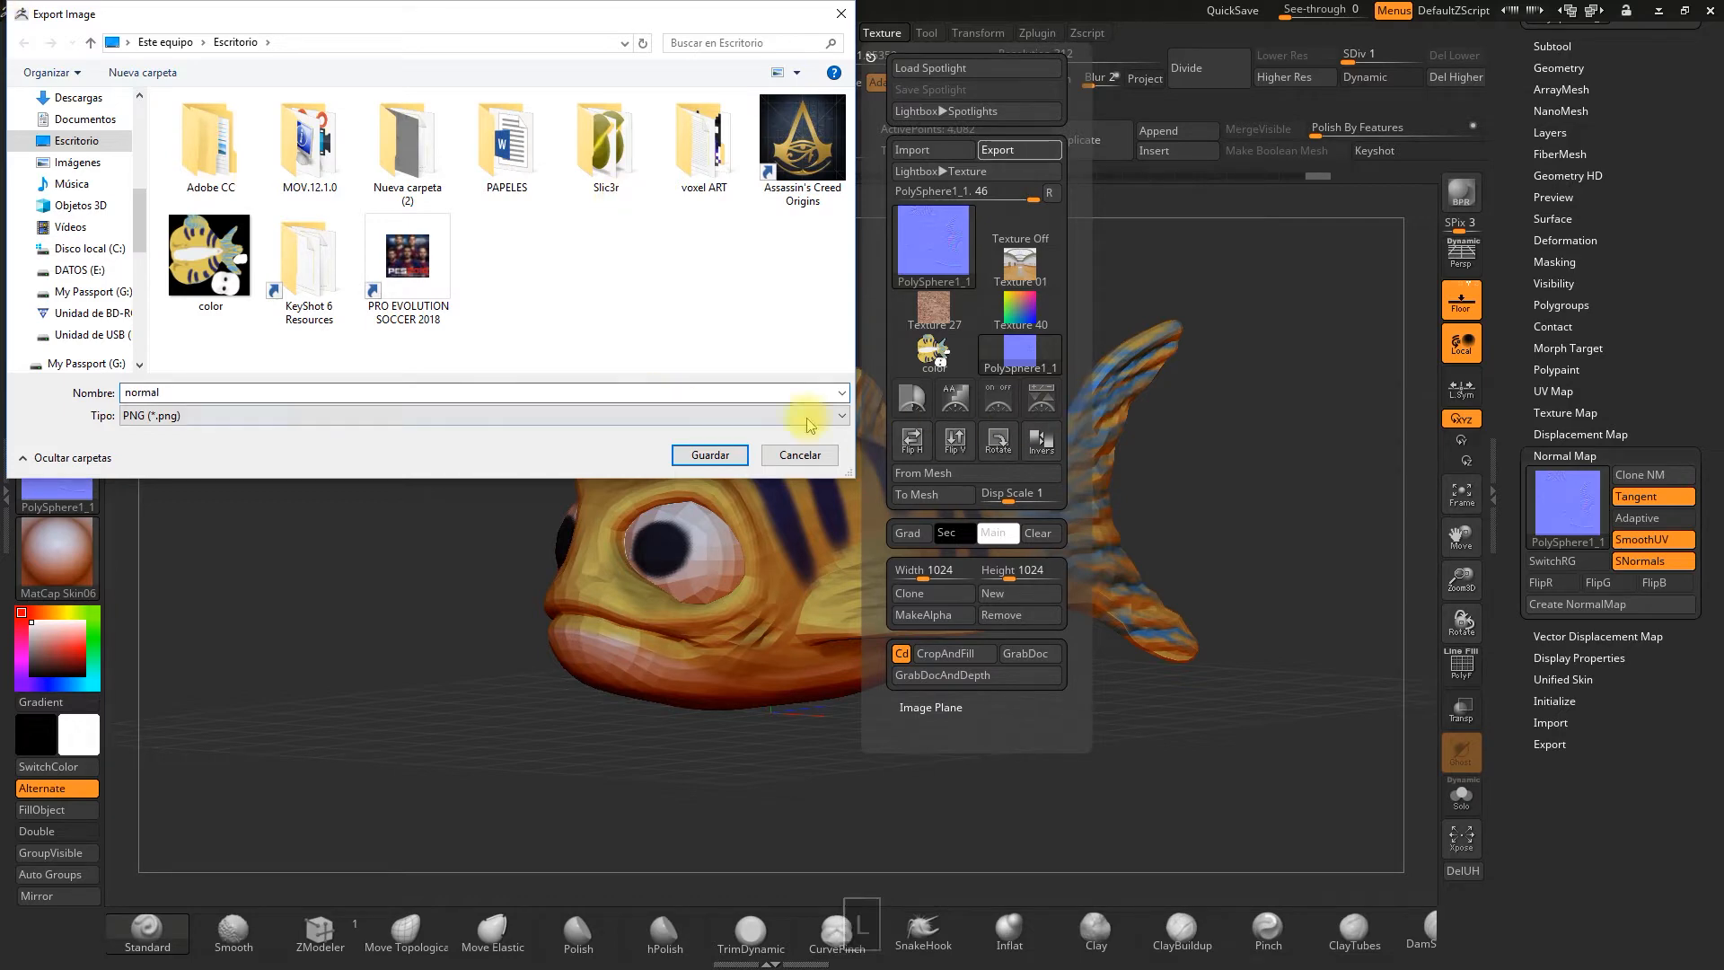
{"action": "left_click", "coordinate": [709, 455]}
Return the fish to subdivision level 5
{"action": "left_click_drag", "start_coordinate": [908, 377], "coordinate": [1320, 297]}
{"action": "left_click_drag", "start_coordinate": [1379, 59], "coordinate": [1418, 59]}
{"action": "left_click_drag", "start_coordinate": [1091, 358], "coordinate": [1381, 504]}
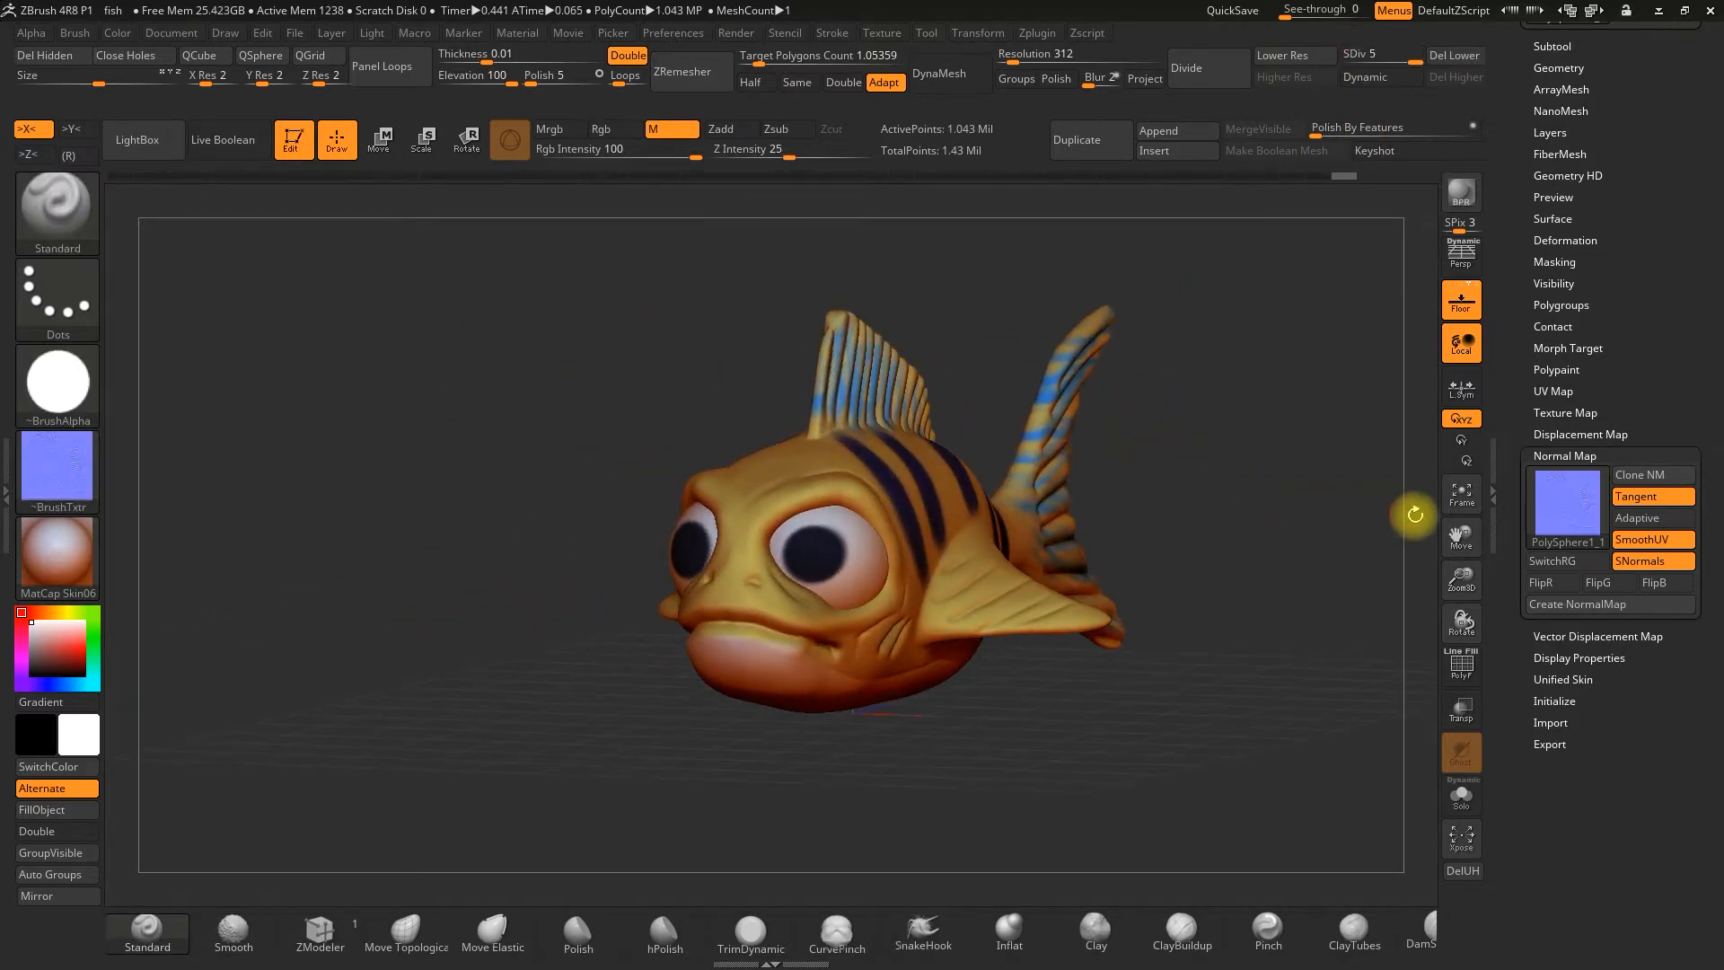
Send the fish to Cinema 4D with GoZ, continuing past the GoZ information notice
{"action": "left_click_drag", "start_coordinate": [1513, 446], "coordinate": [1488, 635]}
{"action": "left_click_drag", "start_coordinate": [1515, 363], "coordinate": [1505, 440]}
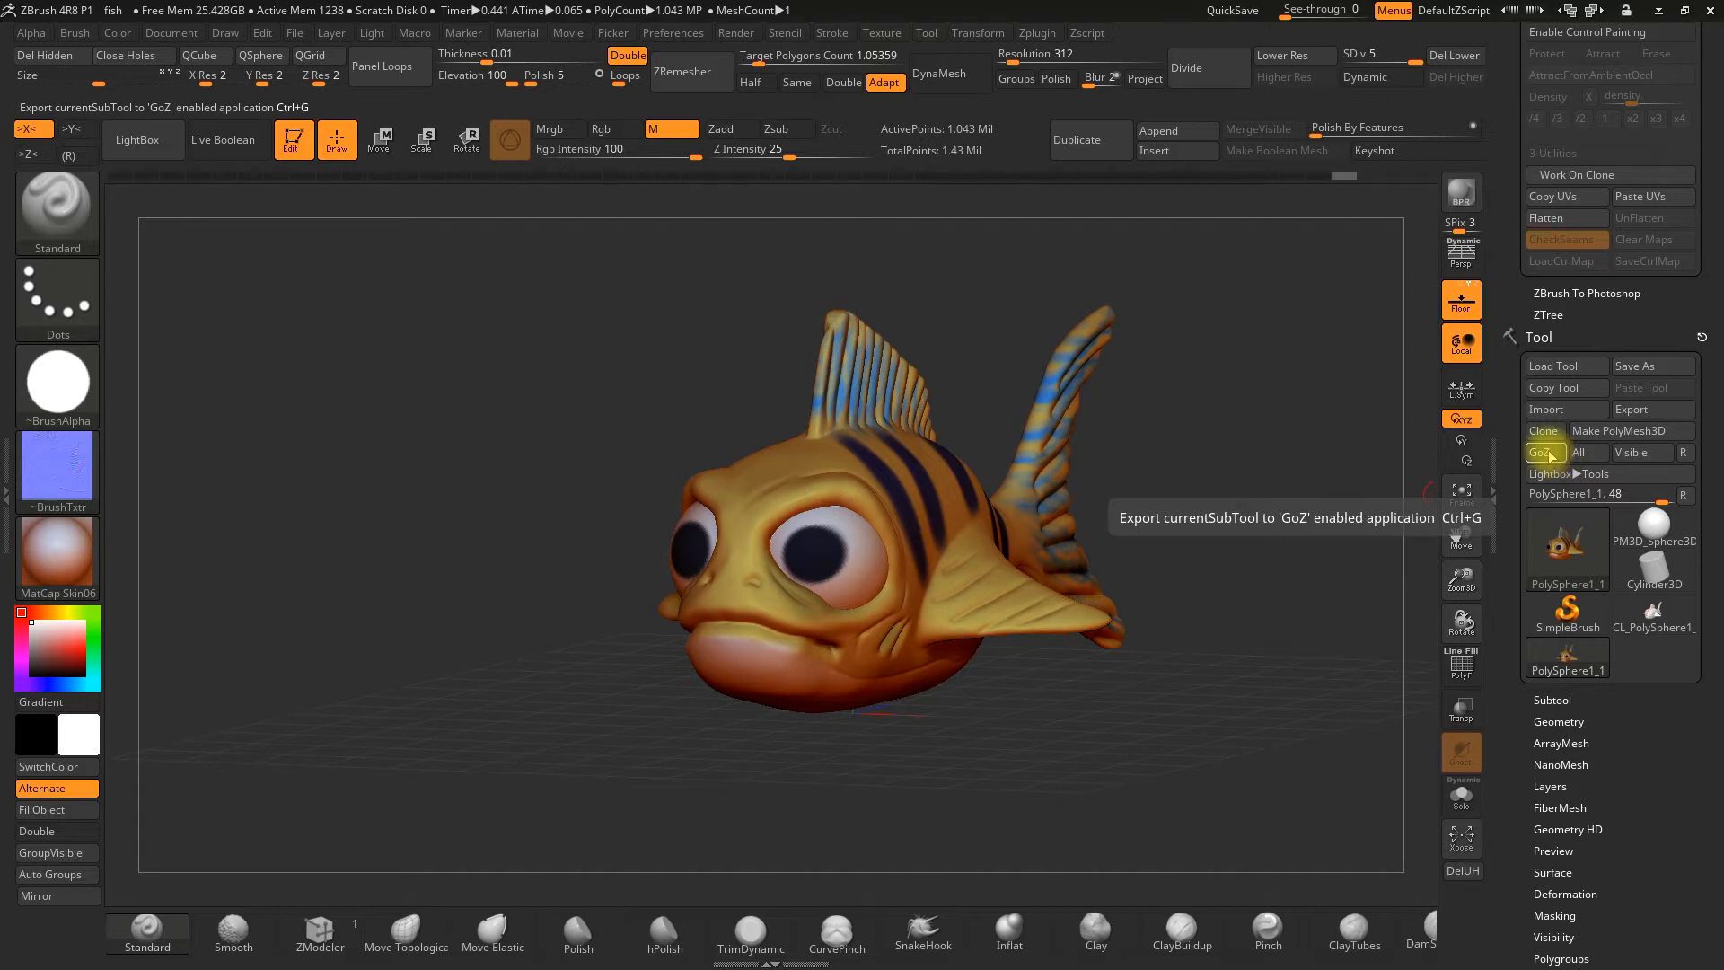
{"action": "left_click", "coordinate": [1541, 451]}
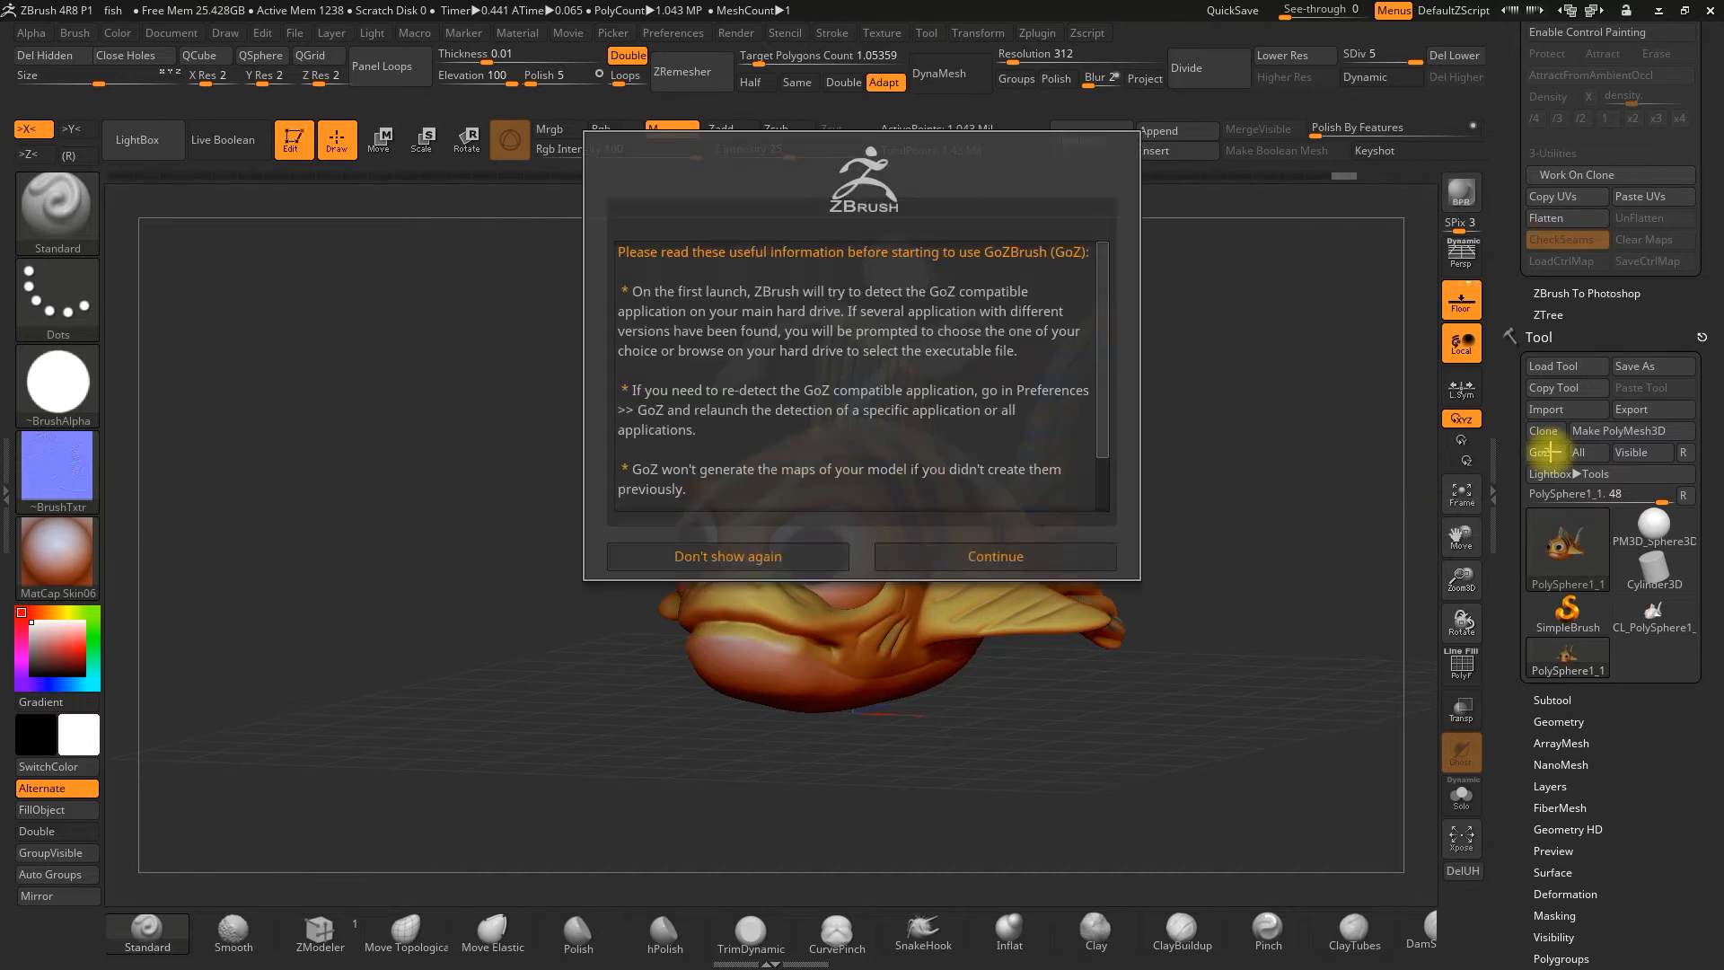
{"action": "left_click", "coordinate": [960, 559]}
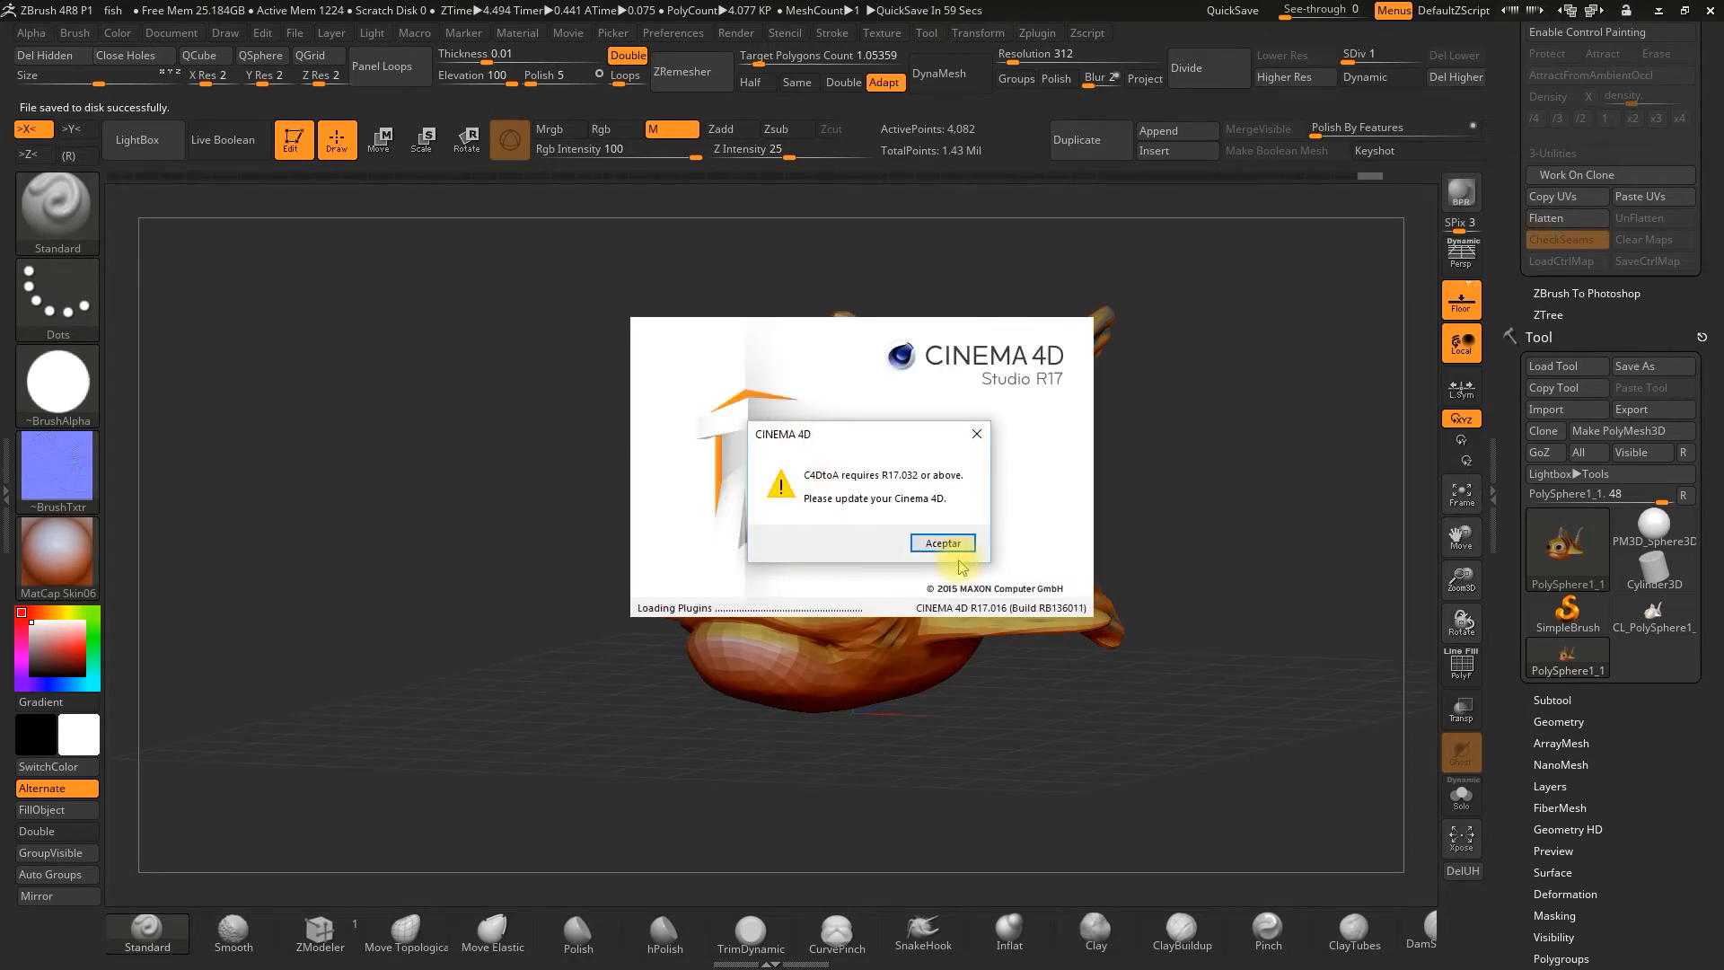
Dismiss Cinema 4D's plug-in update warning and the MAXON User Participation Program window, and view the imported fish
{"action": "left_click", "coordinate": [942, 544]}
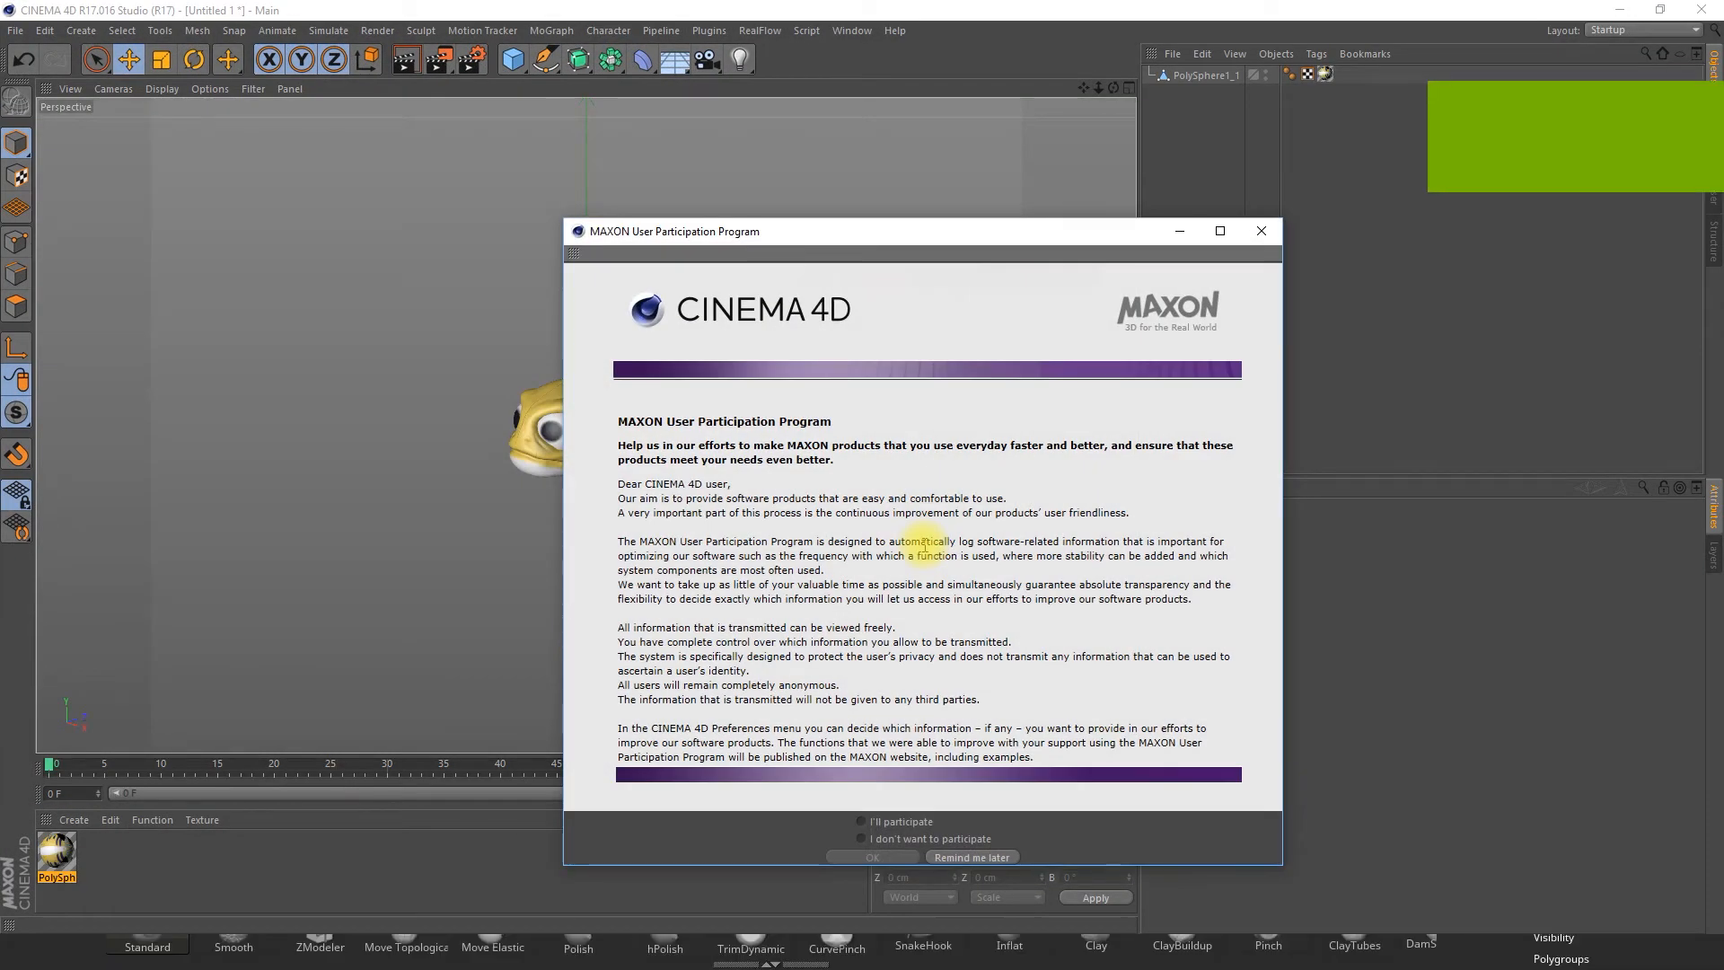
{"action": "left_click", "coordinate": [1254, 243]}
{"action": "scroll", "coordinate": [659, 458], "scroll_direction": "up", "scroll_amount": 6}
{"action": "scroll", "coordinate": [632, 426], "scroll_direction": "down", "scroll_amount": 5}
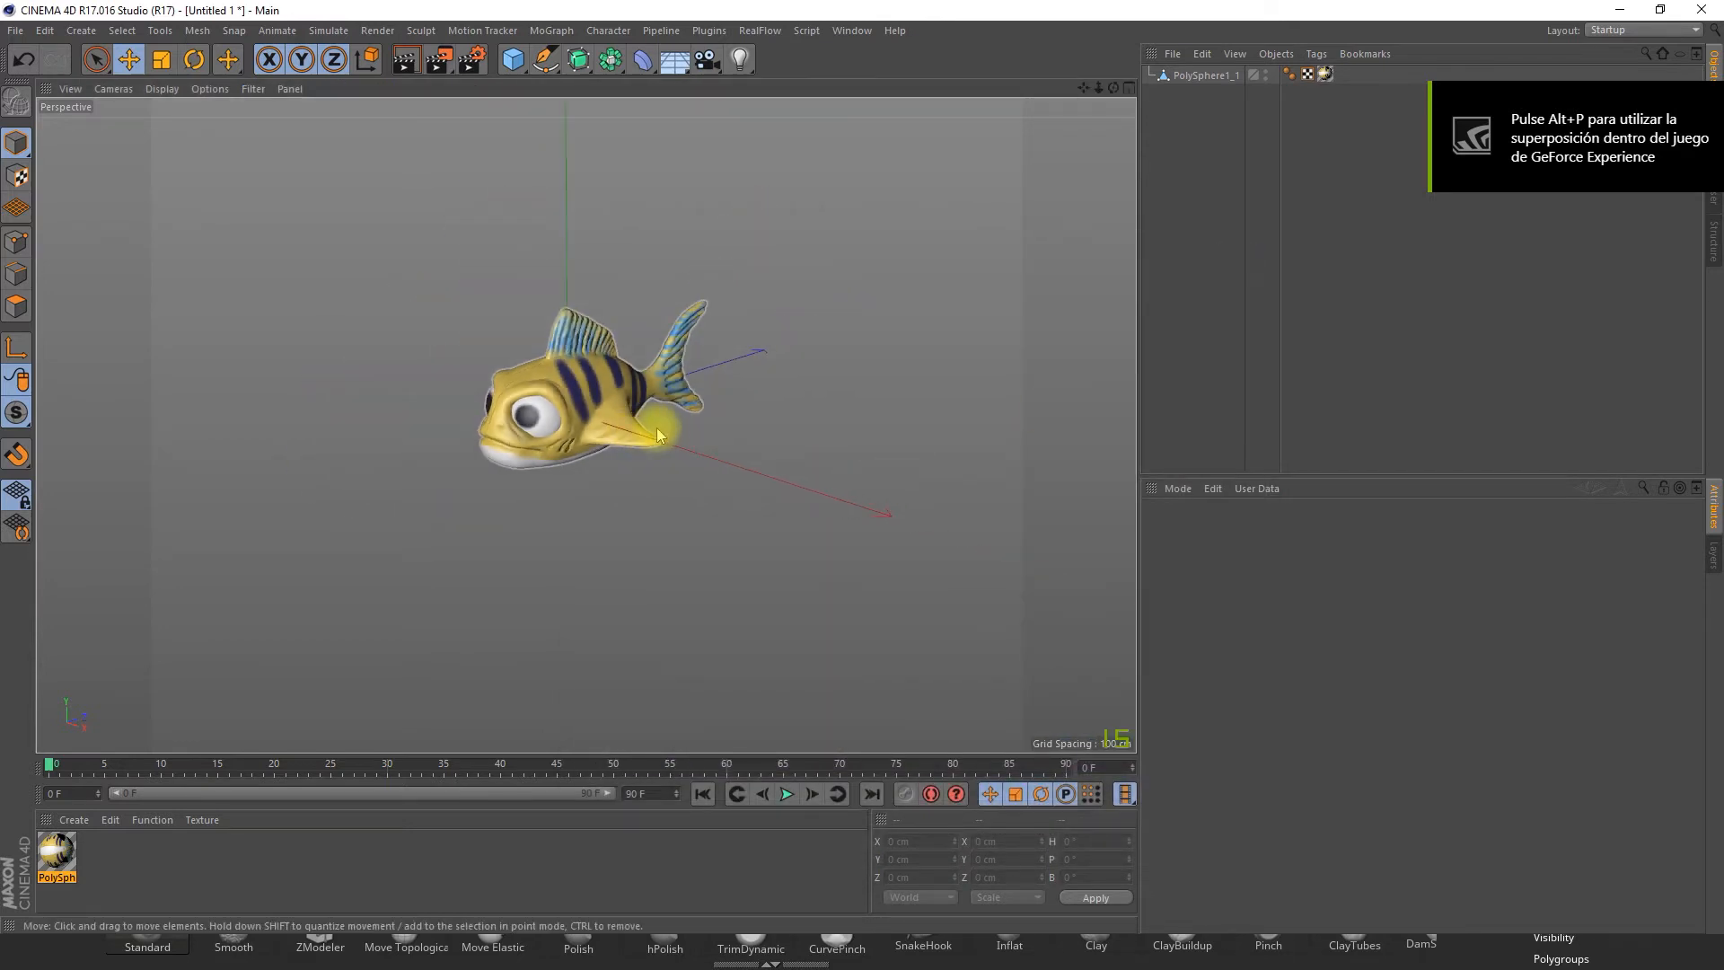
Render the imported fish in the viewport and inspect its painted surface from several angles
{"action": "left_click_drag", "start_coordinate": [493, 420], "coordinate": [698, 392], "text": "alt"}
{"action": "scroll", "coordinate": [535, 413], "scroll_direction": "up", "scroll_amount": 7}
{"action": "scroll", "coordinate": [698, 391], "scroll_direction": "down", "scroll_amount": 7}
{"action": "left_click", "coordinate": [407, 60]}
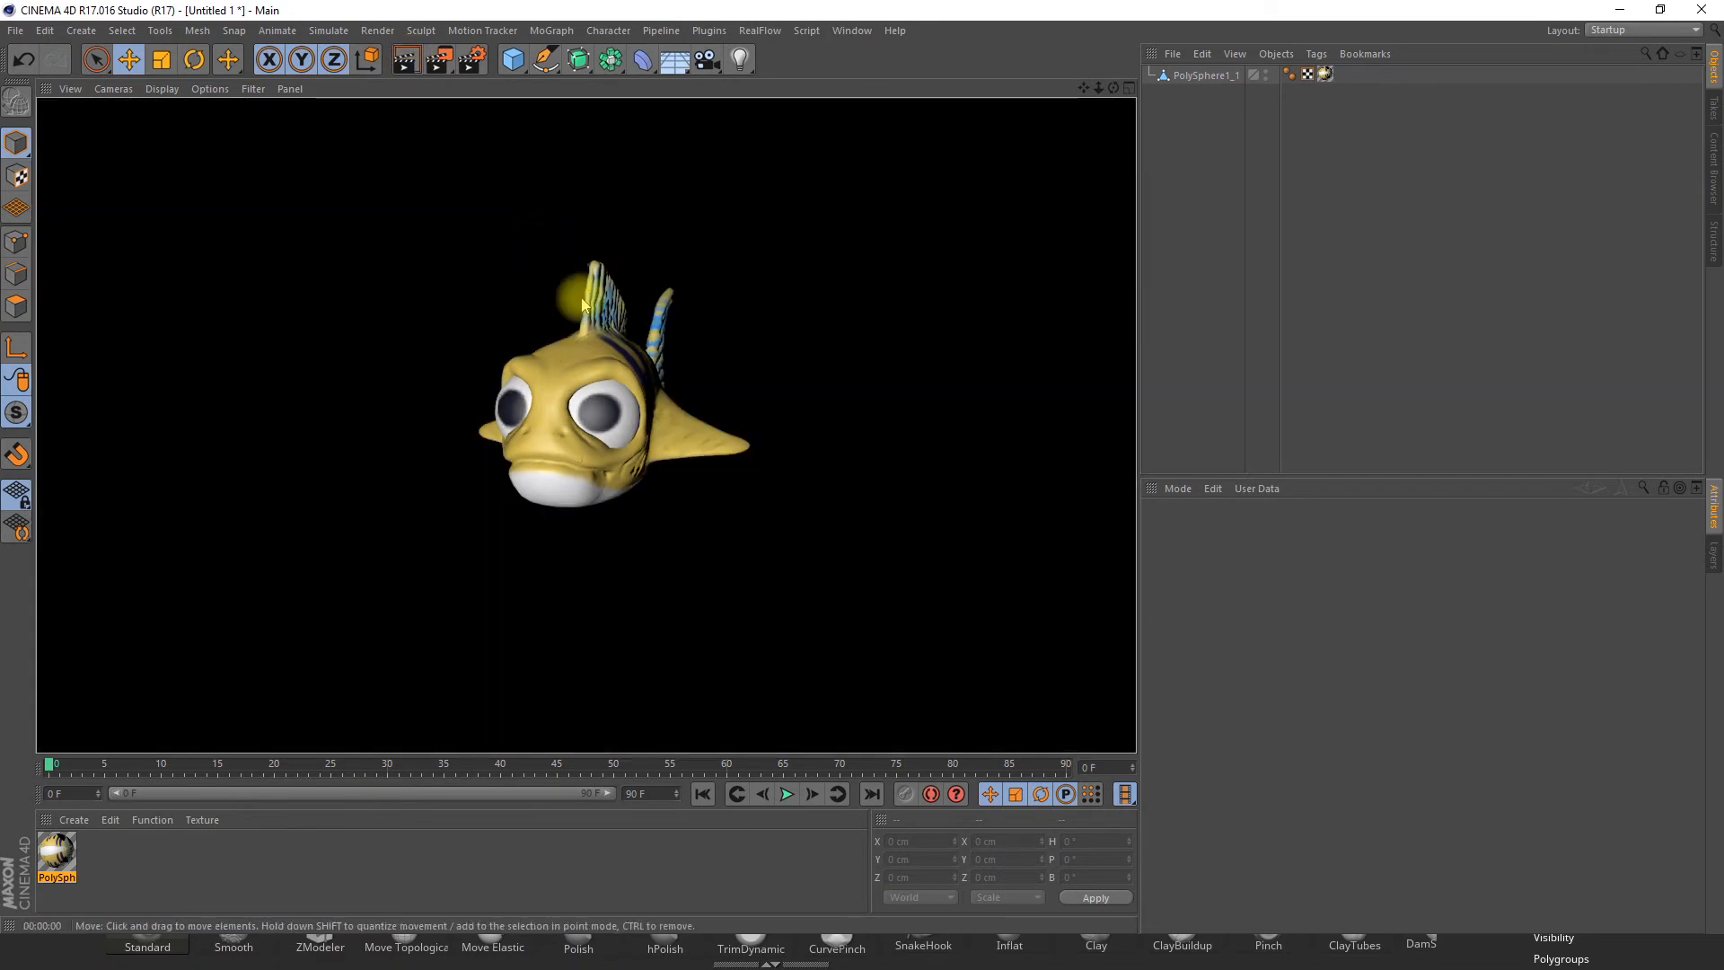
{"action": "scroll", "coordinate": [574, 342], "scroll_direction": "up", "scroll_amount": 6}
{"action": "scroll", "coordinate": [574, 342], "scroll_direction": "down", "scroll_amount": 3}
{"action": "left_click_drag", "start_coordinate": [634, 365], "coordinate": [536, 351], "text": "alt"}
{"action": "scroll", "coordinate": [675, 439], "scroll_direction": "up", "scroll_amount": 3}
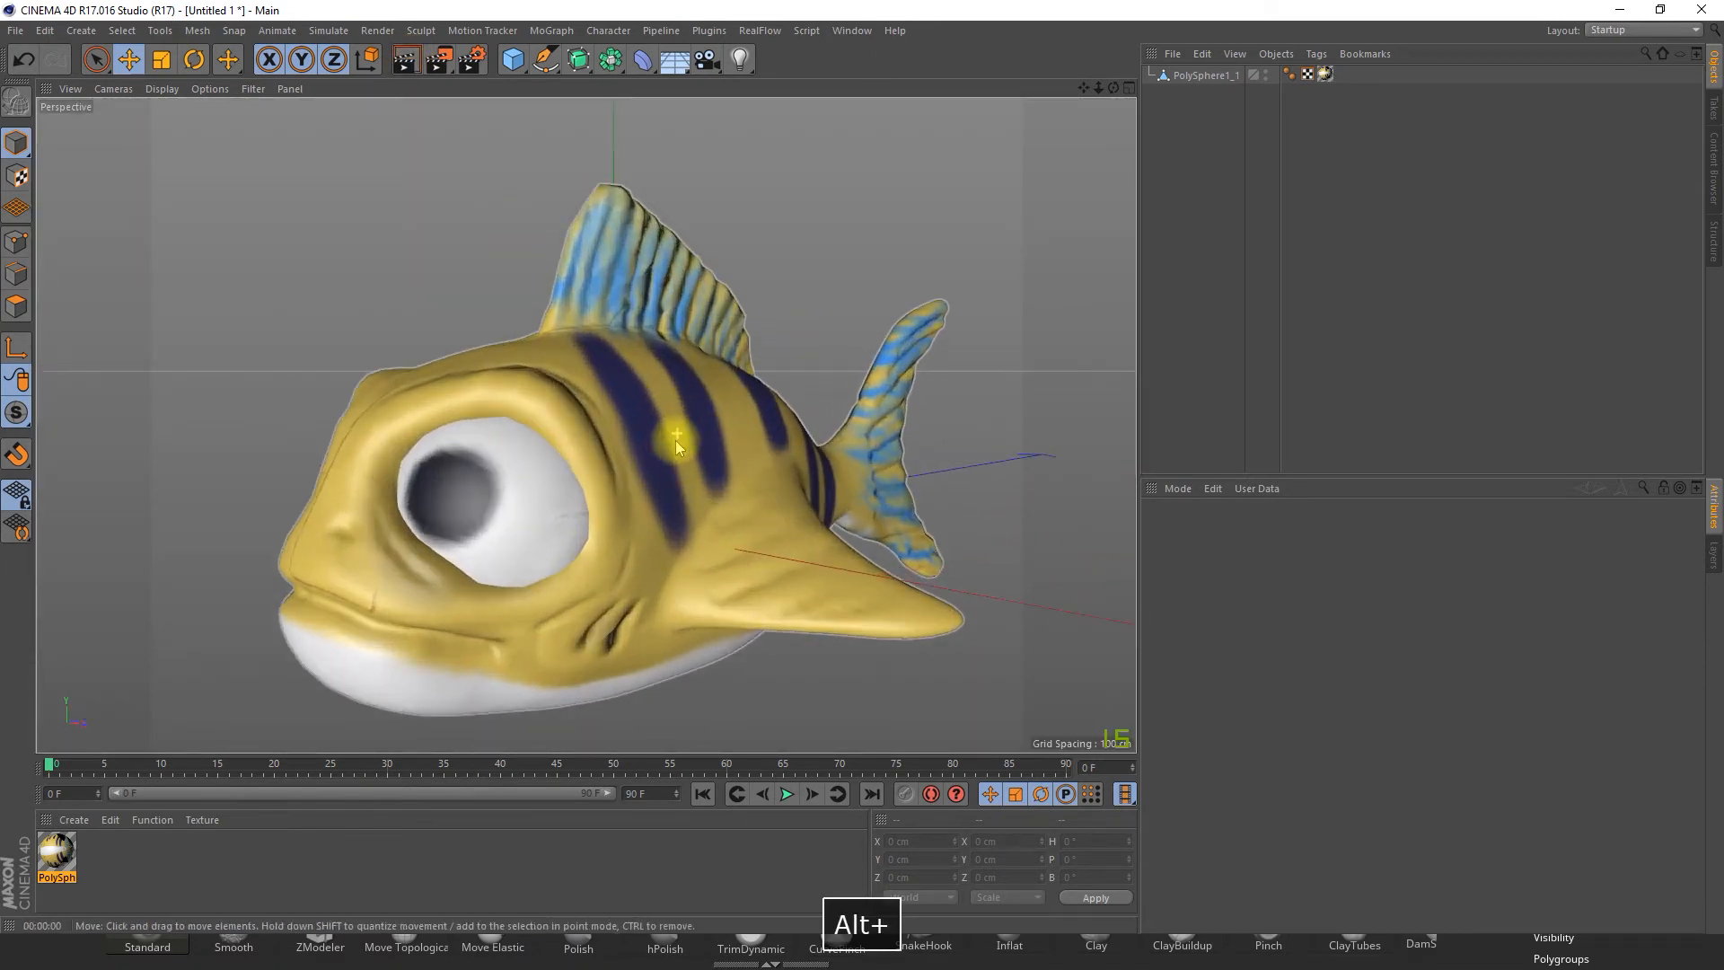
{"action": "scroll", "coordinate": [675, 439], "scroll_direction": "down", "scroll_amount": 3}
{"action": "left_click_drag", "start_coordinate": [783, 492], "coordinate": [715, 519], "text": "alt"}
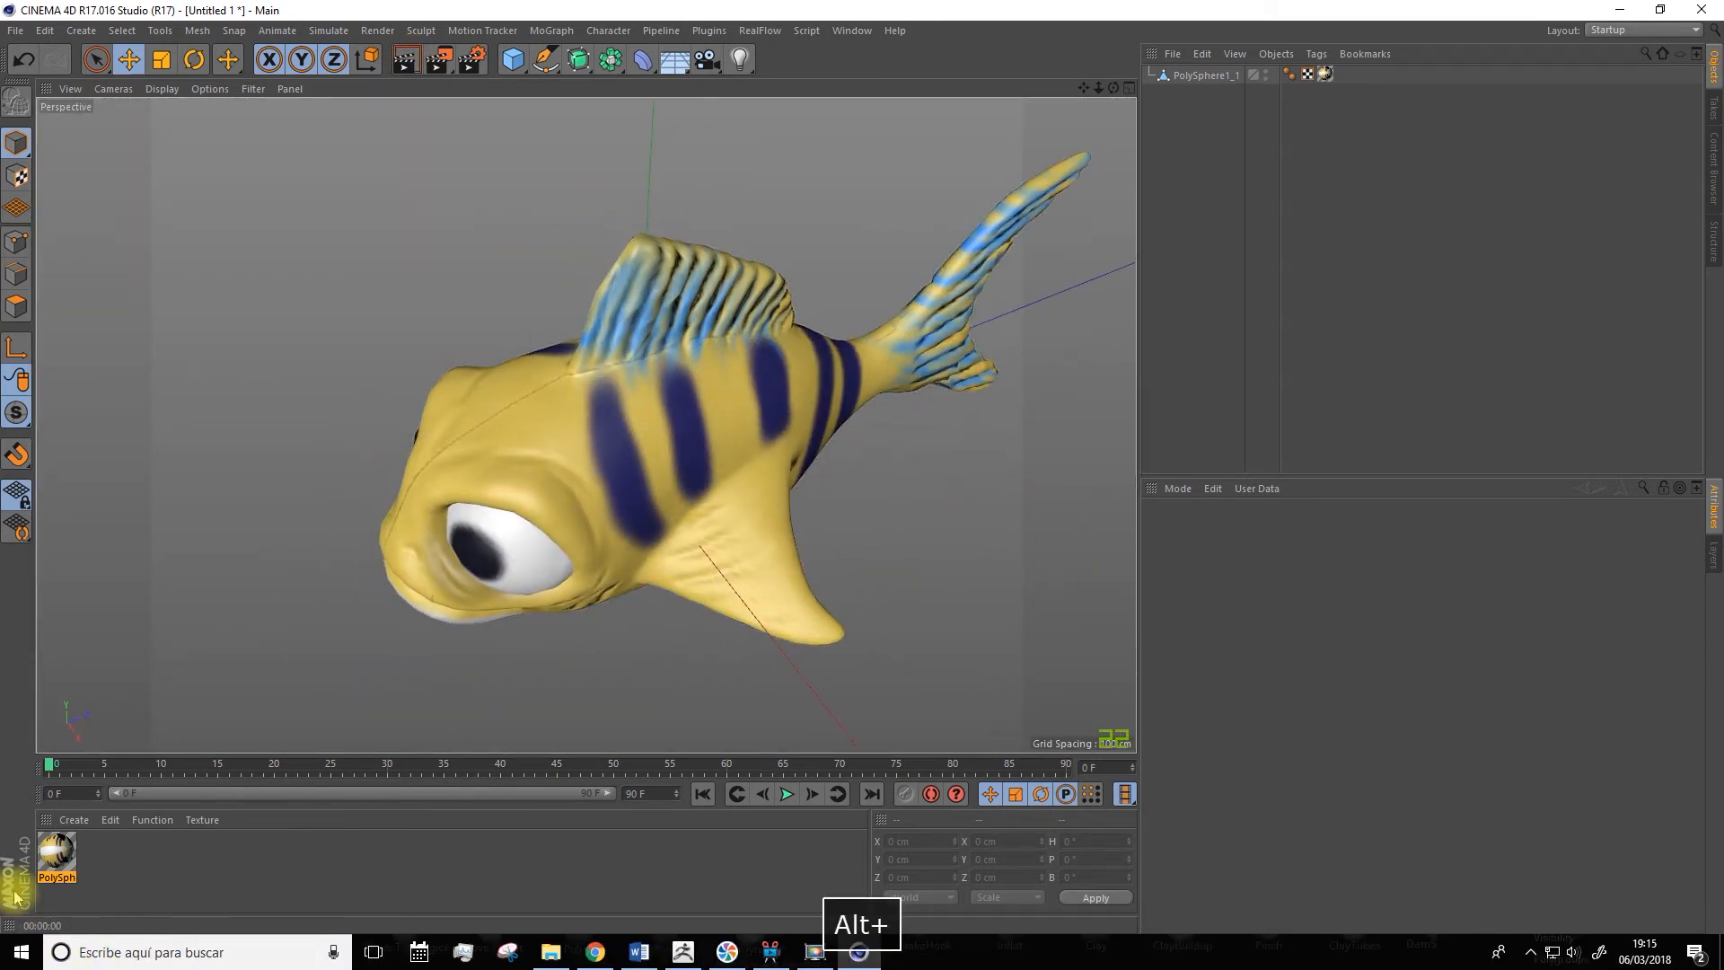
Inspect the Normal and Color channel textures of the fish's material, then close the Material Editor
{"action": "double_click", "coordinate": [57, 853]}
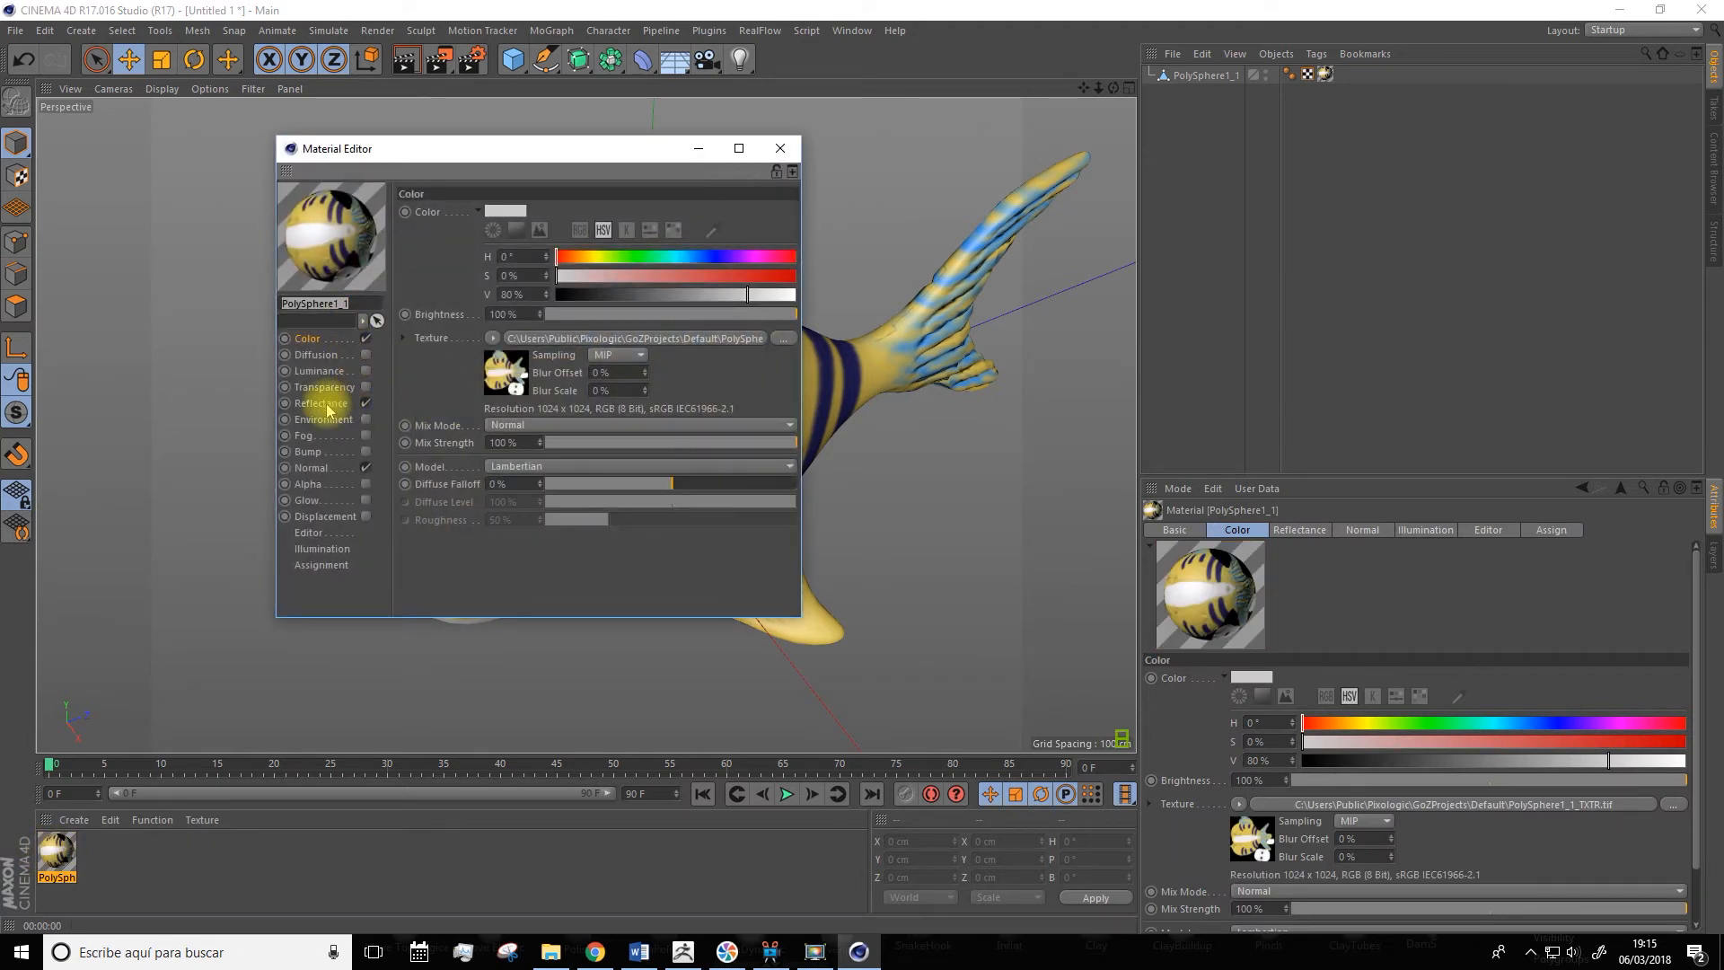
{"action": "left_click", "coordinate": [312, 468]}
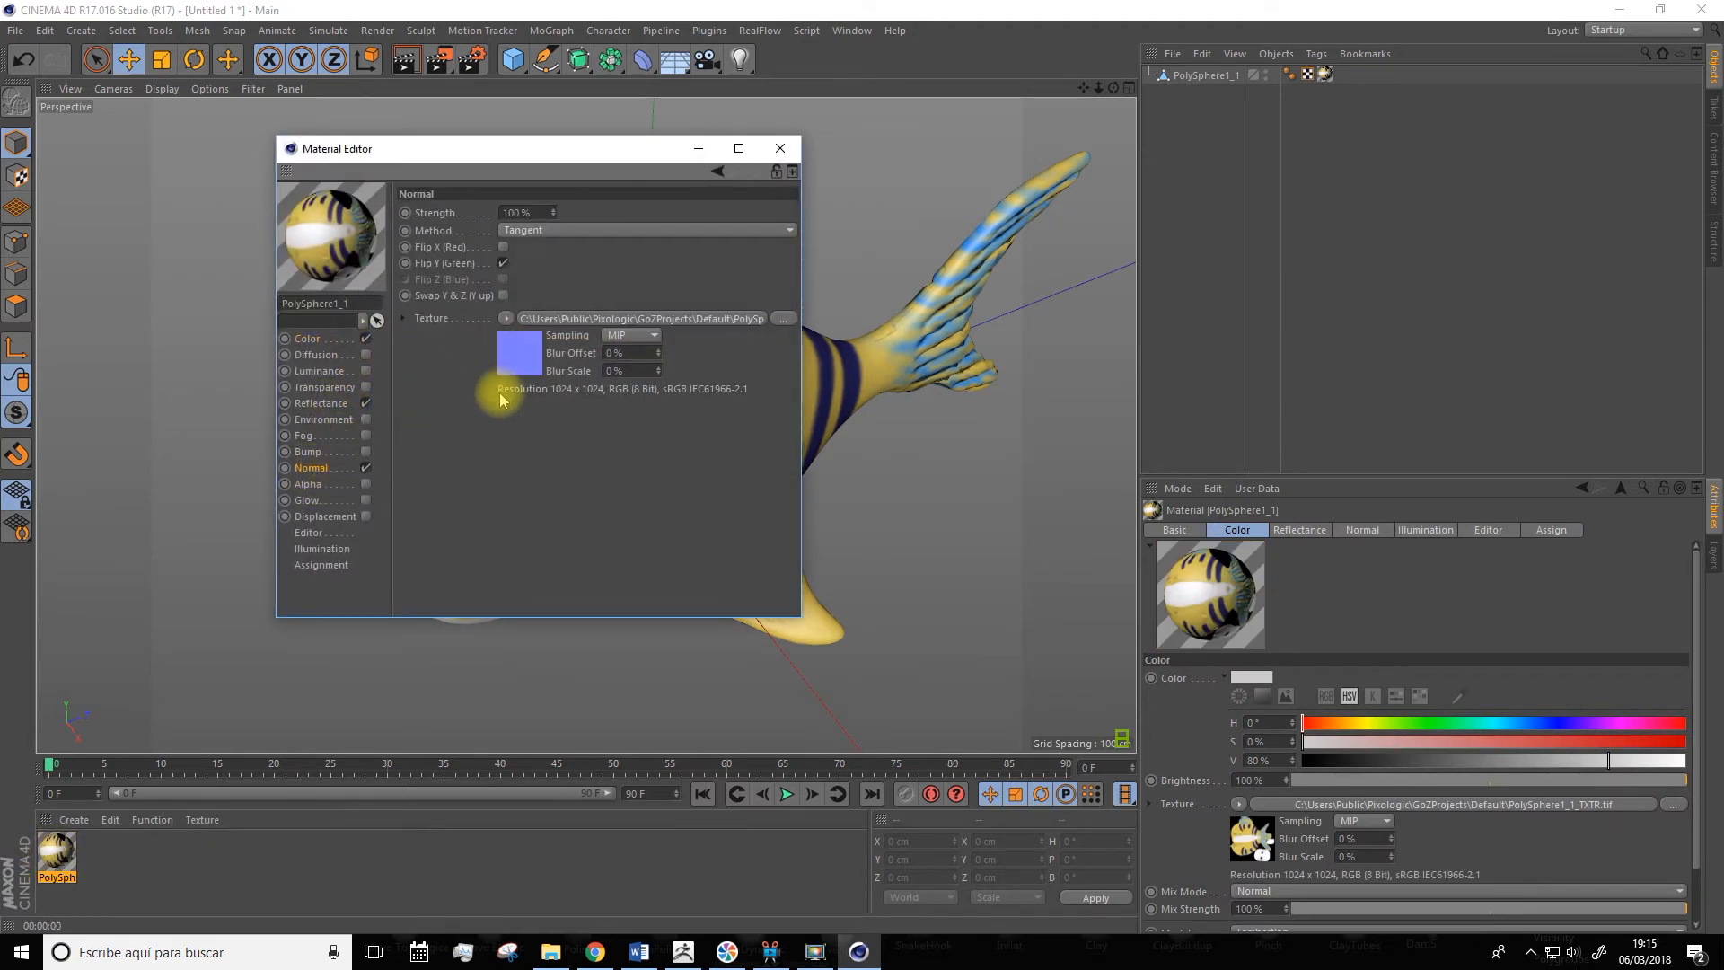
{"action": "left_click", "coordinate": [310, 338]}
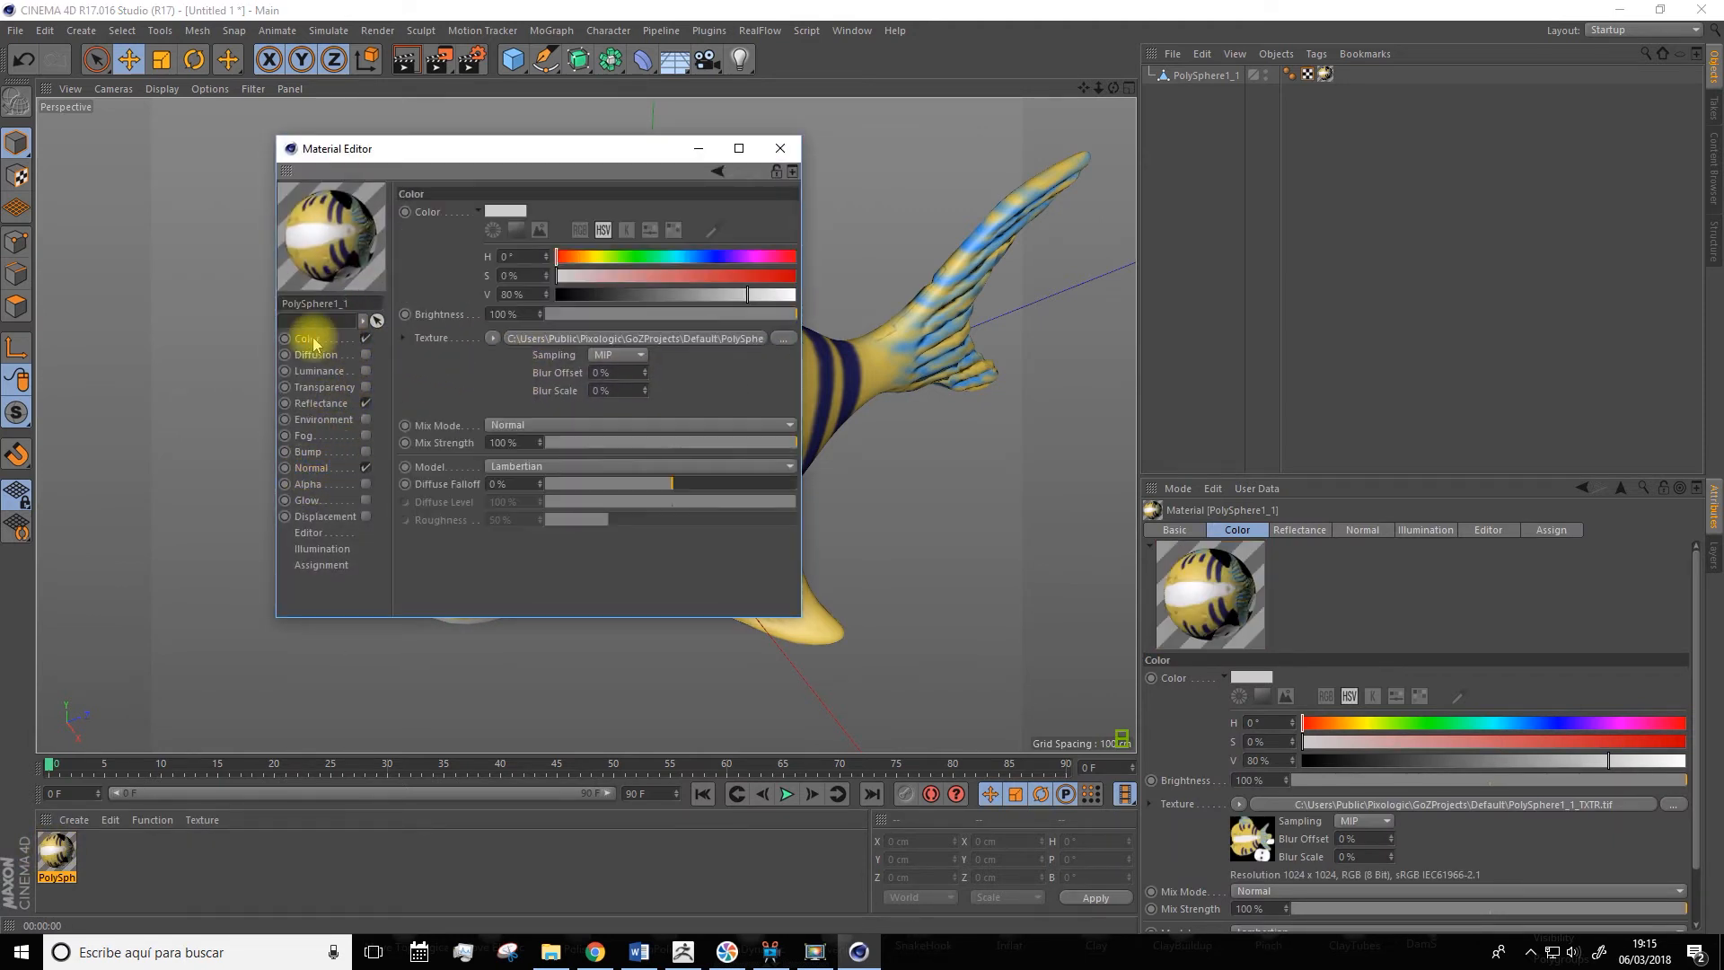
{"action": "left_click", "coordinate": [786, 133]}
{"action": "left_click", "coordinate": [779, 144]}
Render a close three-quarter view of the fish in the viewport to check its material
{"action": "left_click_drag", "start_coordinate": [386, 307], "coordinate": [440, 211], "text": "alt"}
{"action": "left_click", "coordinate": [406, 59]}
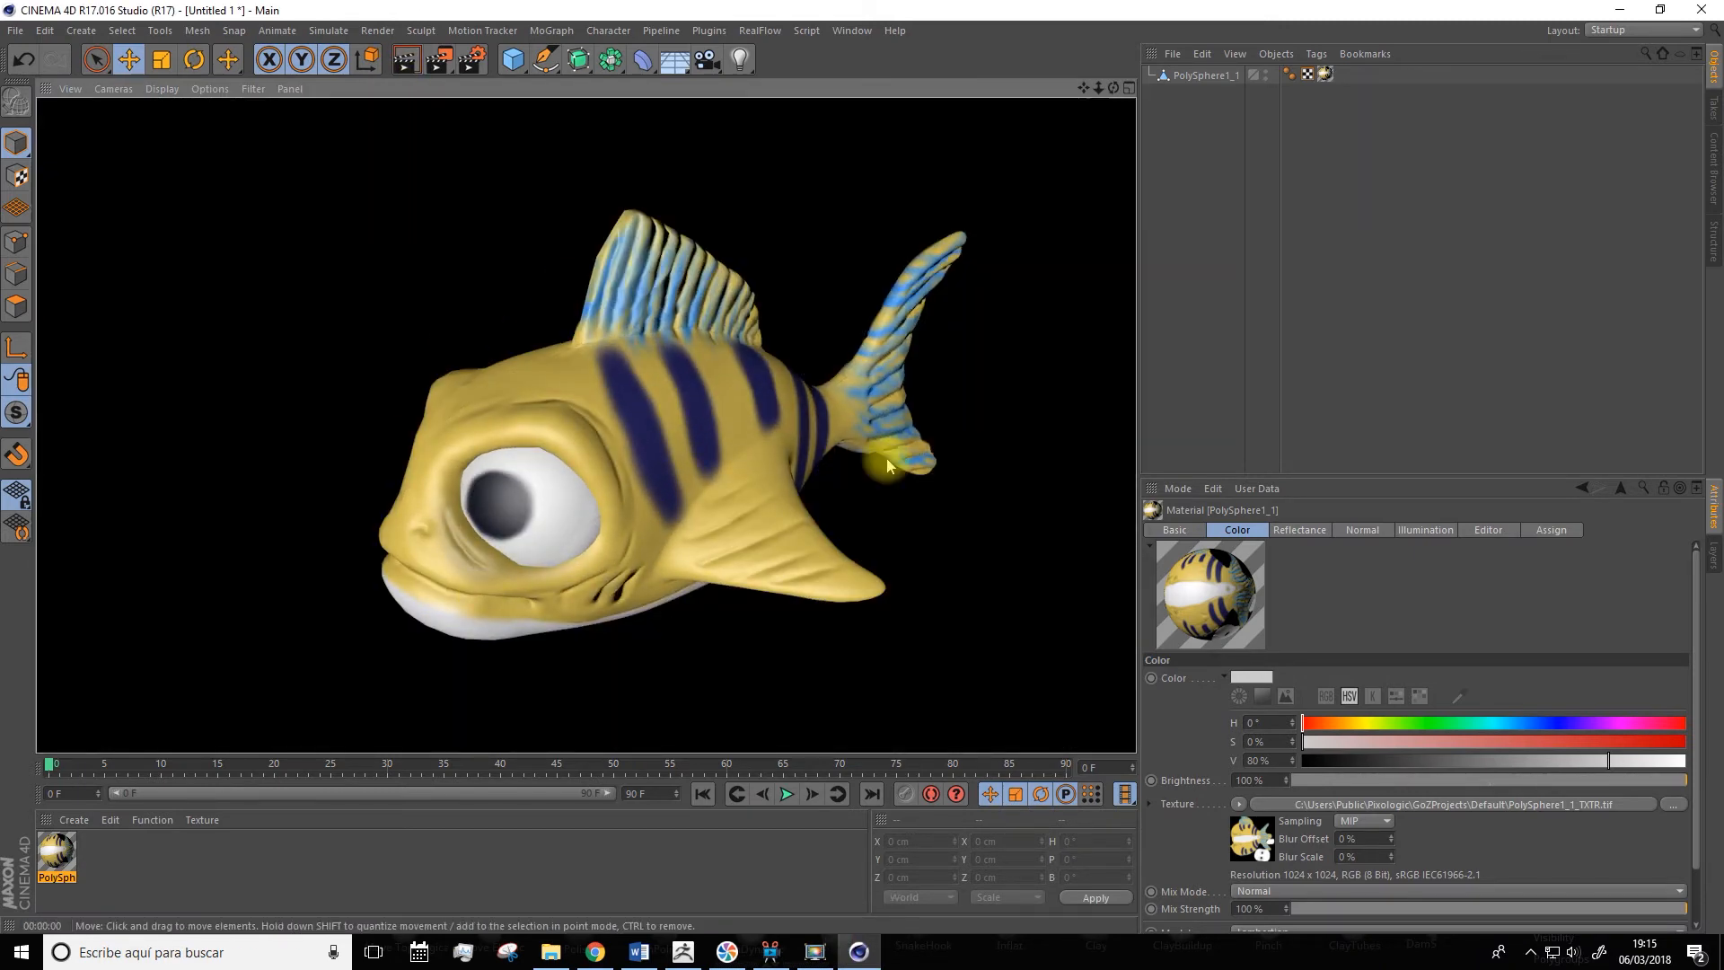
{"action": "scroll", "coordinate": [703, 212], "scroll_direction": "down", "scroll_amount": 4}
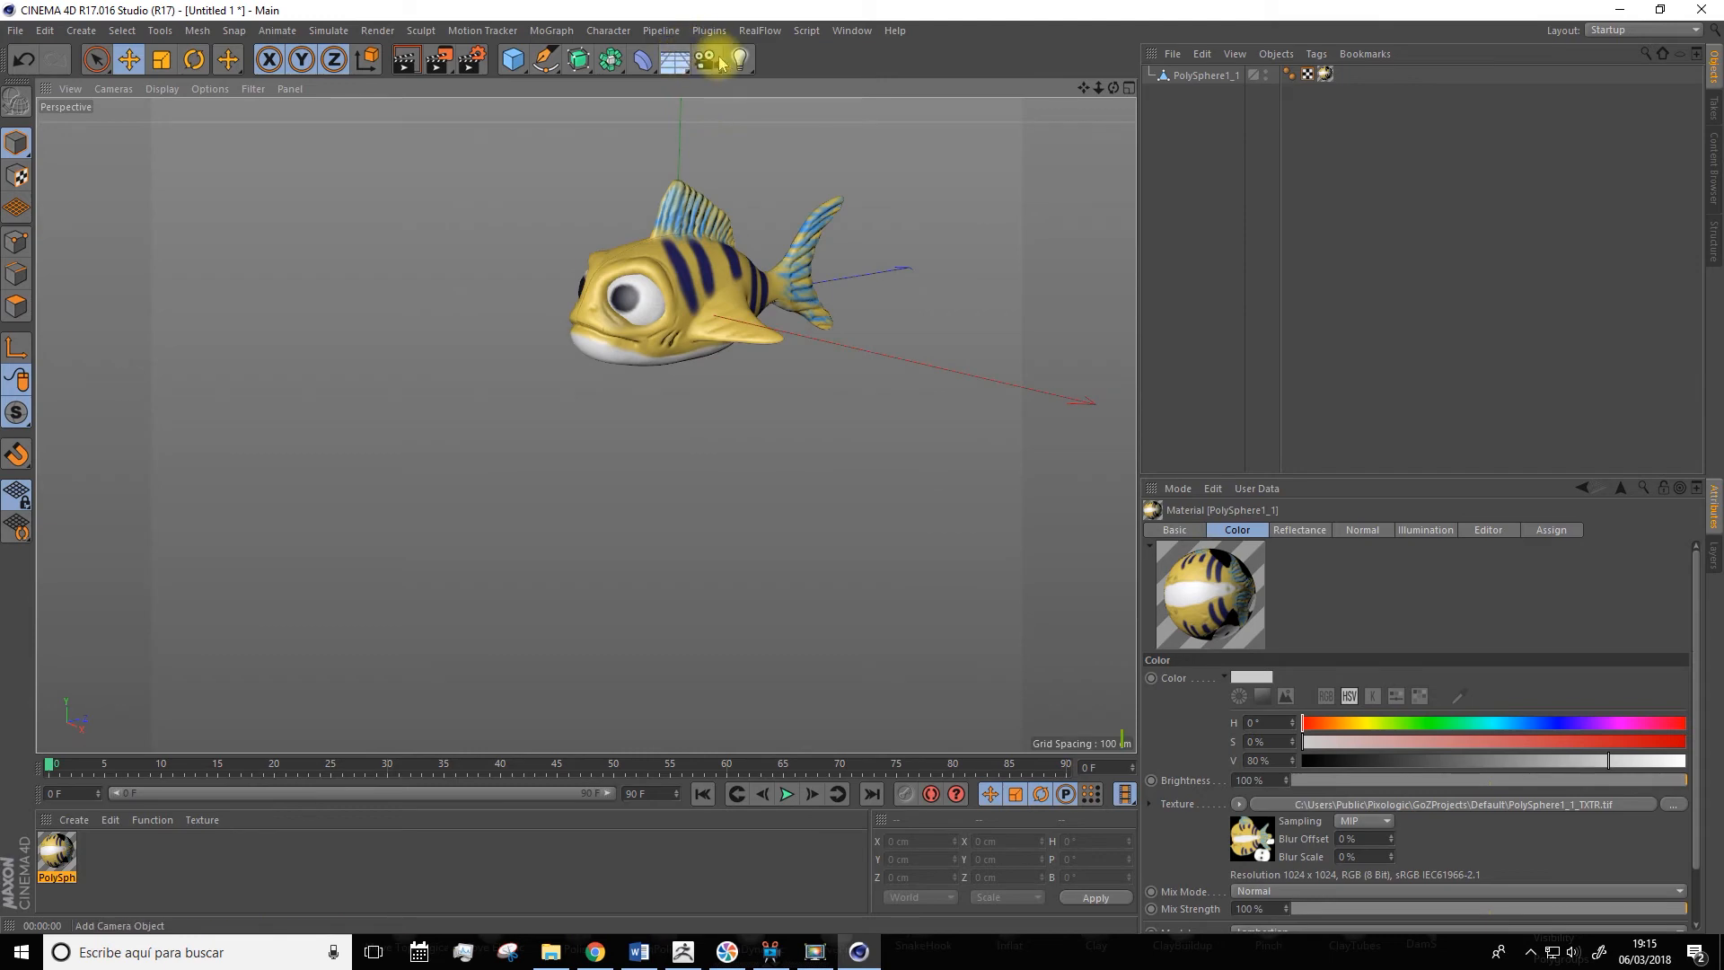
Add a Physical Sky to the scene and render the viewport to check the lighting on the fish
{"action": "left_click_drag", "start_coordinate": [677, 57], "coordinate": [807, 79]}
{"action": "left_click_drag", "start_coordinate": [689, 198], "coordinate": [503, 220], "text": "alt"}
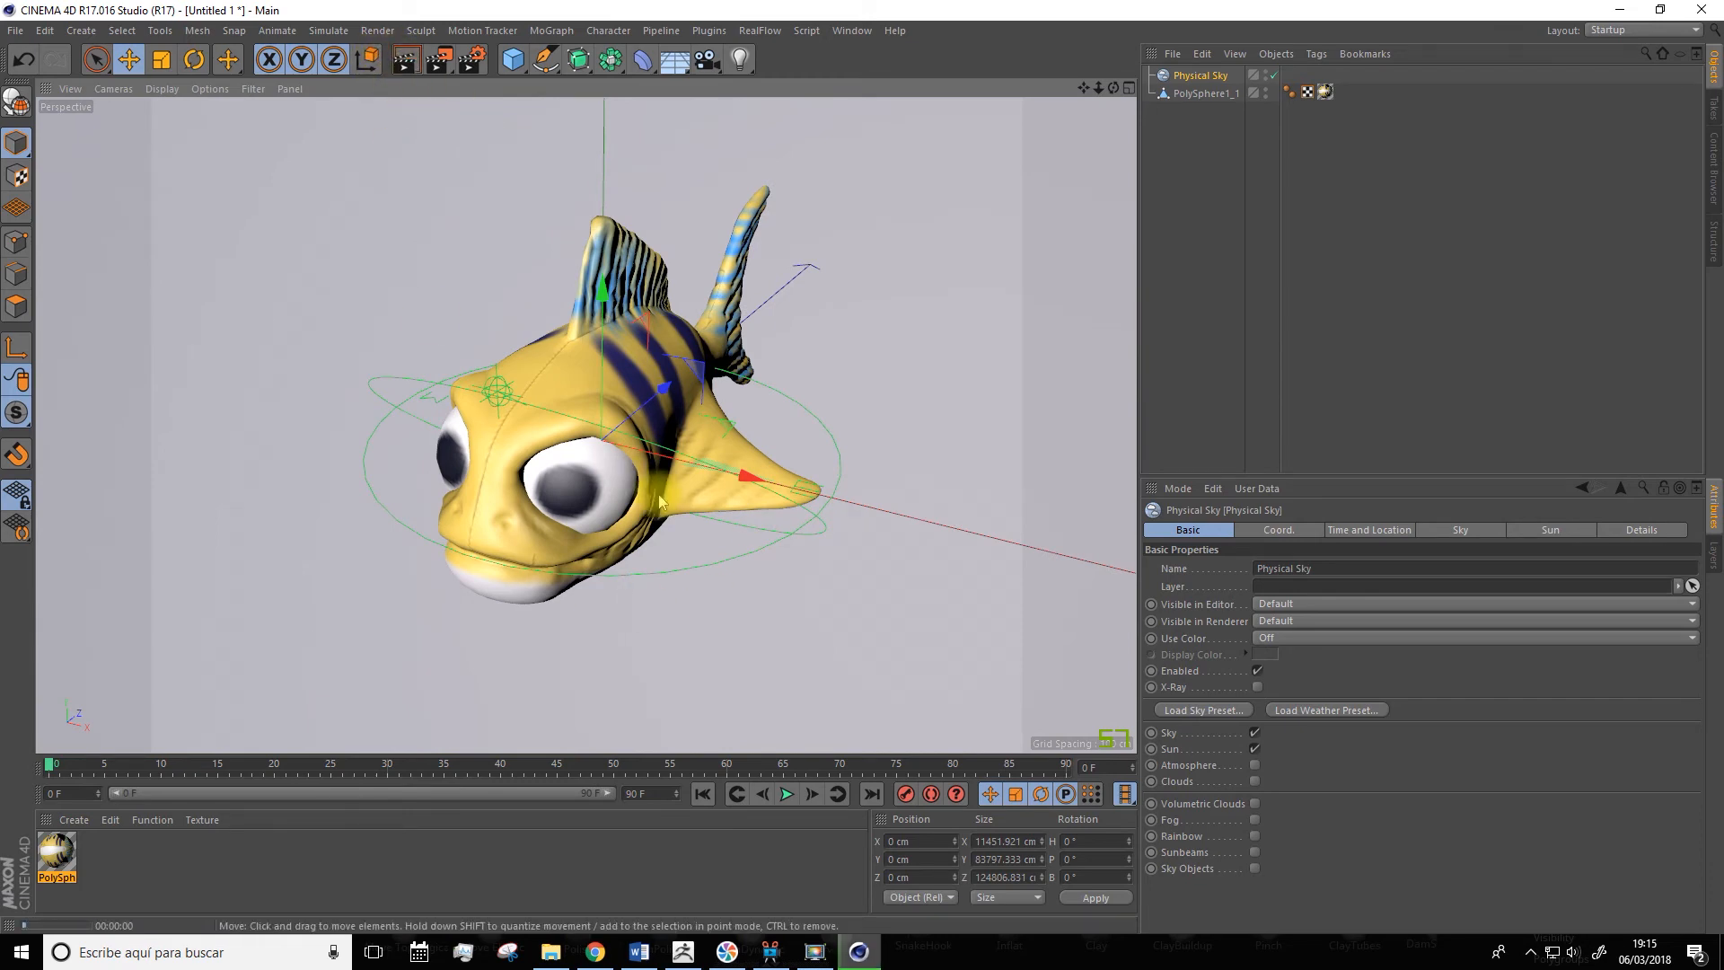
{"action": "key", "text": "ctrl+r"}
{"action": "scroll", "coordinate": [903, 429], "scroll_direction": "down", "scroll_amount": 3}
{"action": "scroll", "coordinate": [901, 430], "scroll_direction": "up", "scroll_amount": 7}
{"action": "scroll", "coordinate": [878, 435], "scroll_direction": "down", "scroll_amount": 6}
{"action": "left_click_drag", "start_coordinate": [880, 434], "coordinate": [853, 438], "text": "alt"}
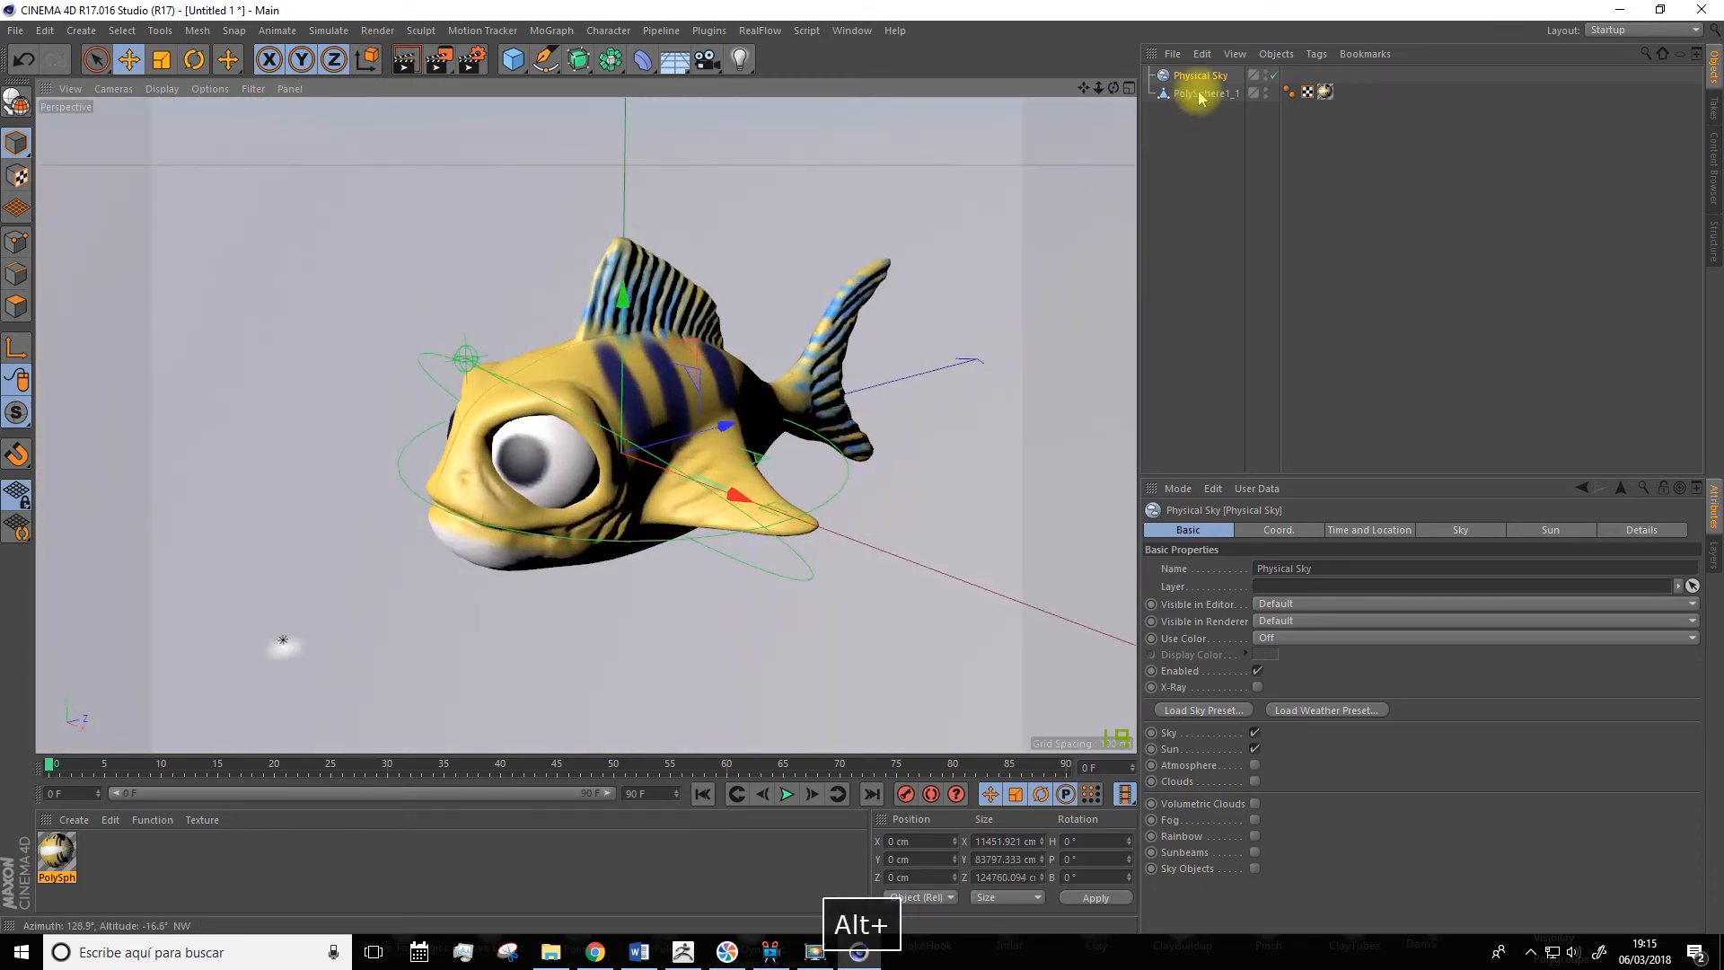
Add a Subdivision Surface, make the fish mesh PolySphere1_1 its child, and render the smoothed fish in the viewport
{"action": "left_click", "coordinate": [1199, 93]}
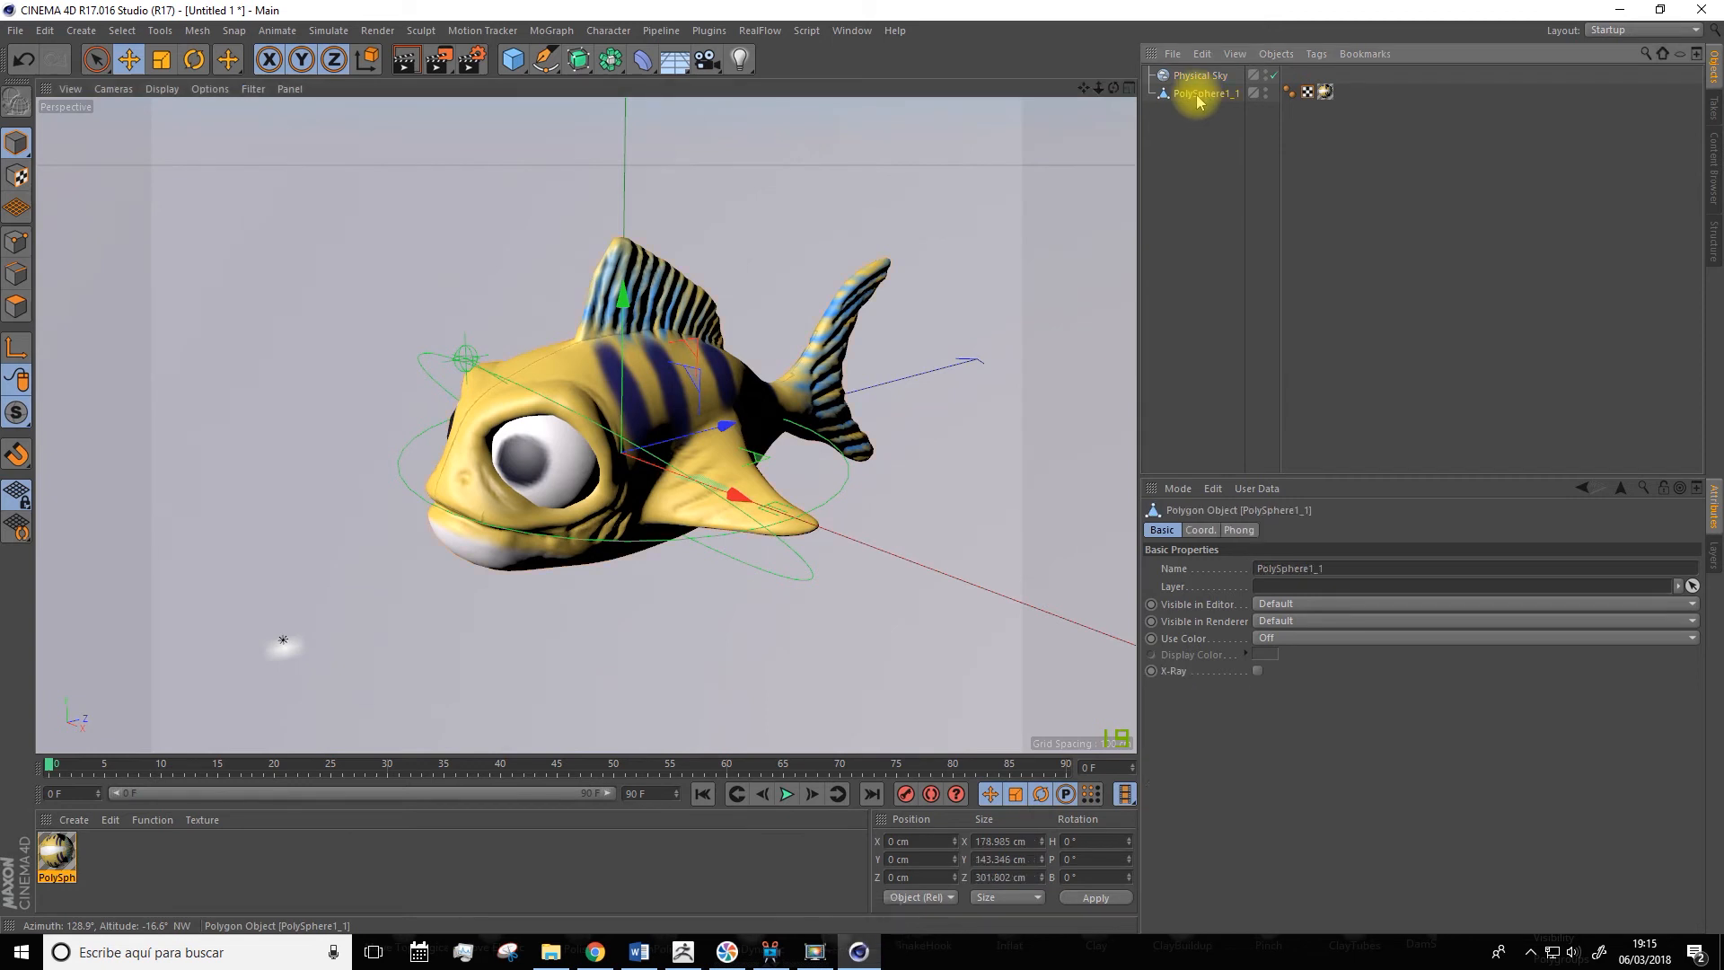
{"action": "left_click", "coordinate": [578, 59]}
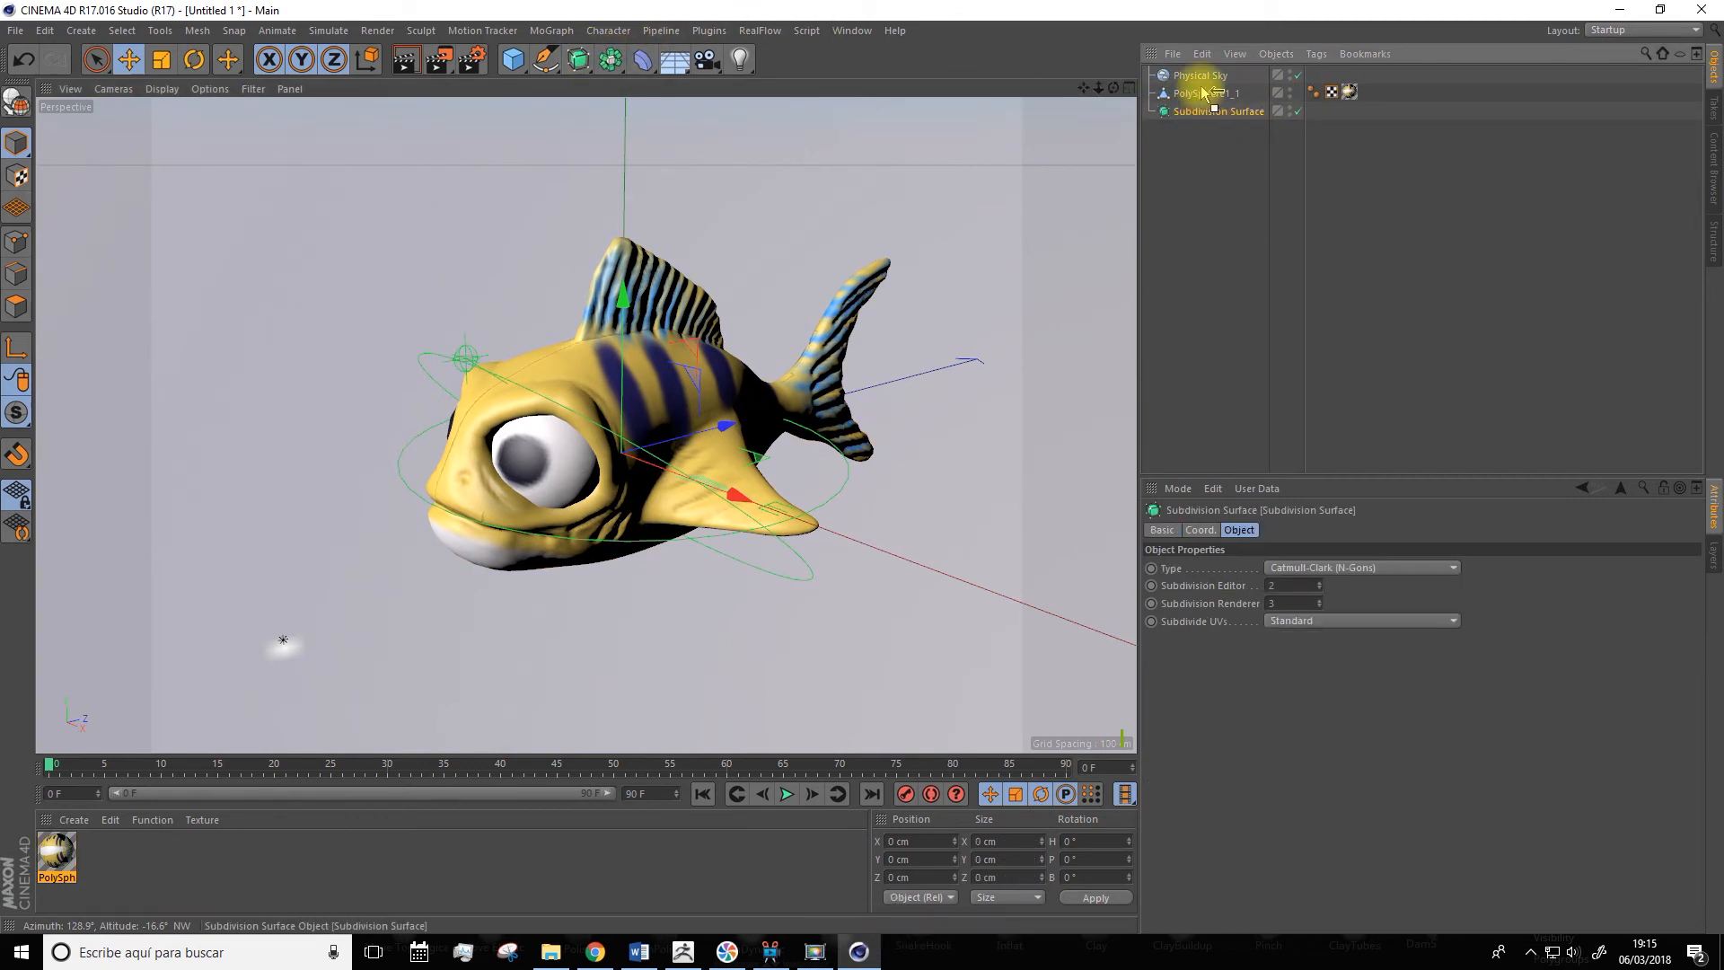
{"action": "mouse_move", "coordinate": [1203, 90]}
{"action": "left_mouse_down"}
{"action": "mouse_move", "coordinate": [1194, 112]}
{"action": "mouse_move", "coordinate": [1200, 93]}
{"action": "left_mouse_up"}
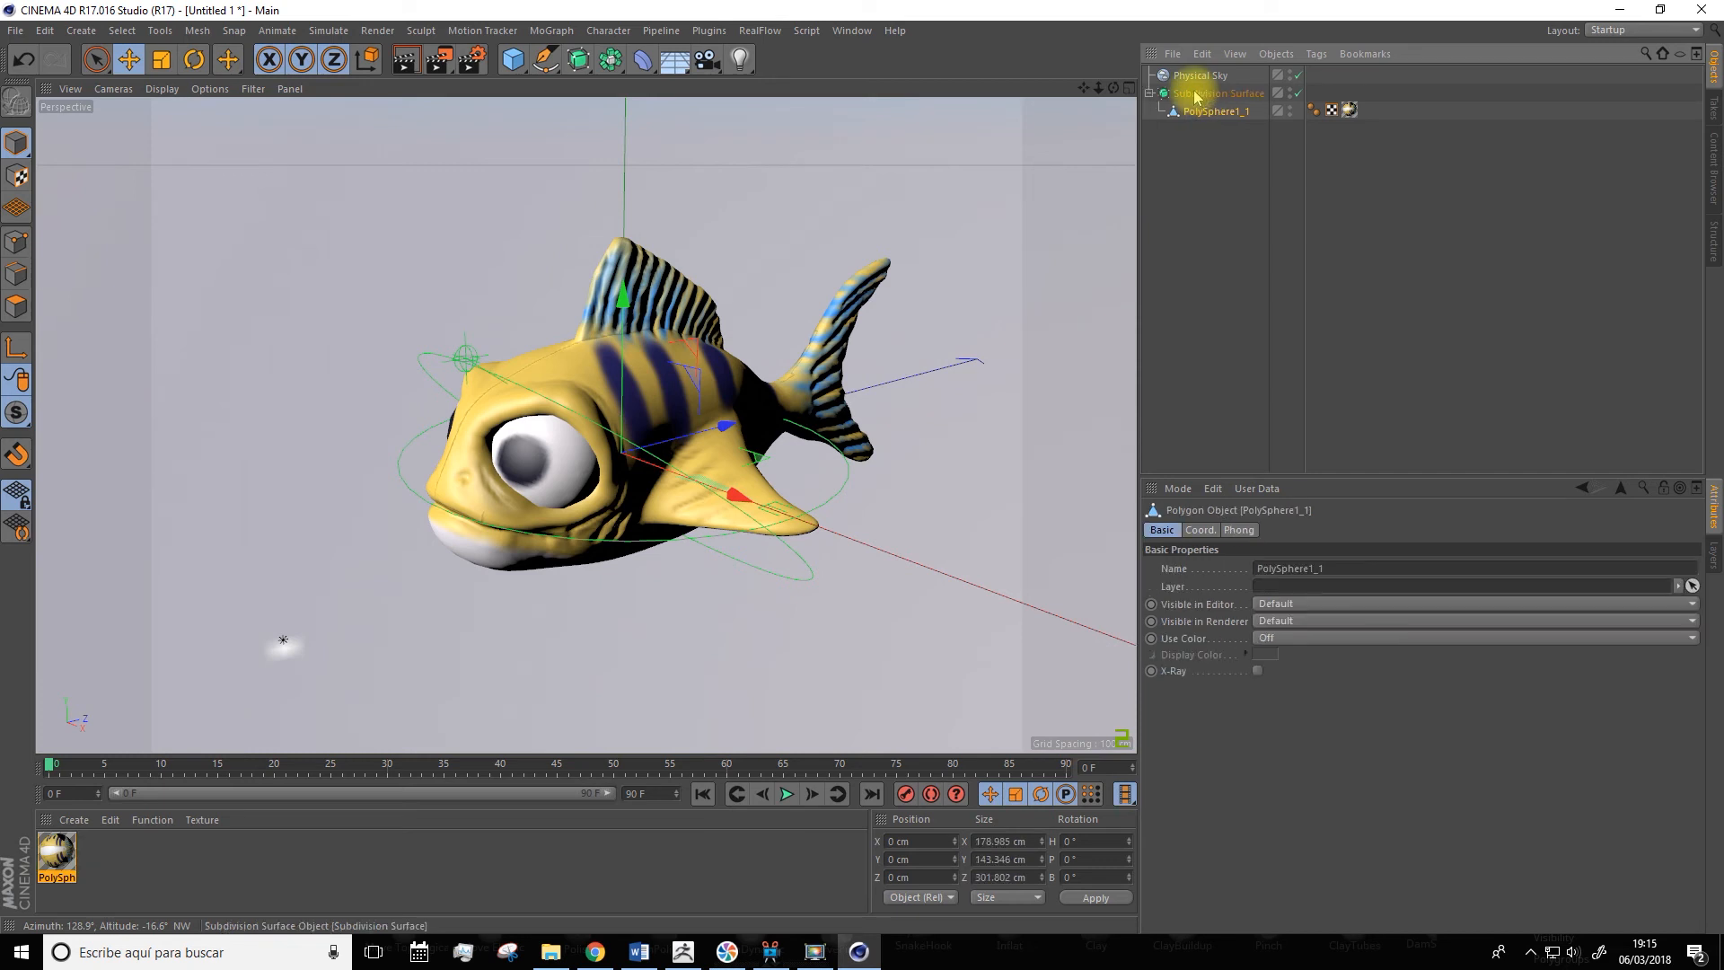
{"action": "left_click", "coordinate": [403, 61]}
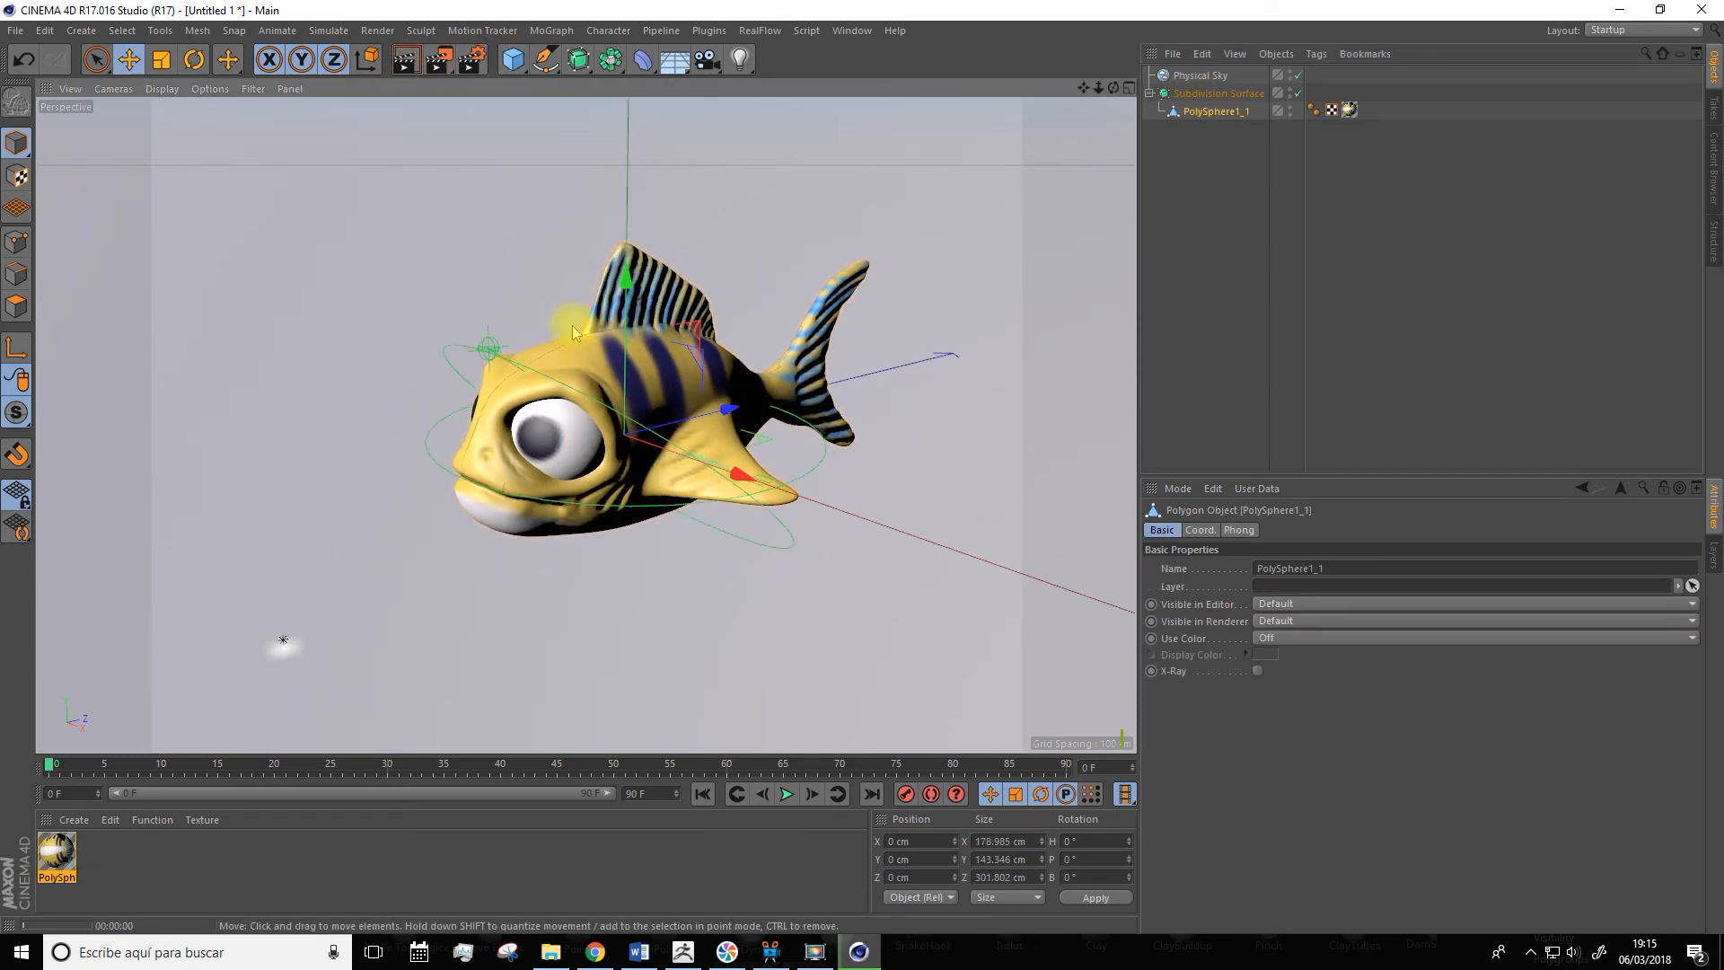
{"action": "left_click_drag", "start_coordinate": [350, 505], "coordinate": [914, 227], "text": "alt"}
{"action": "left_click_drag", "start_coordinate": [1082, 94], "coordinate": [354, 469]}
Save the scene to the desktop under the file name fish
{"action": "left_click", "coordinate": [18, 32]}
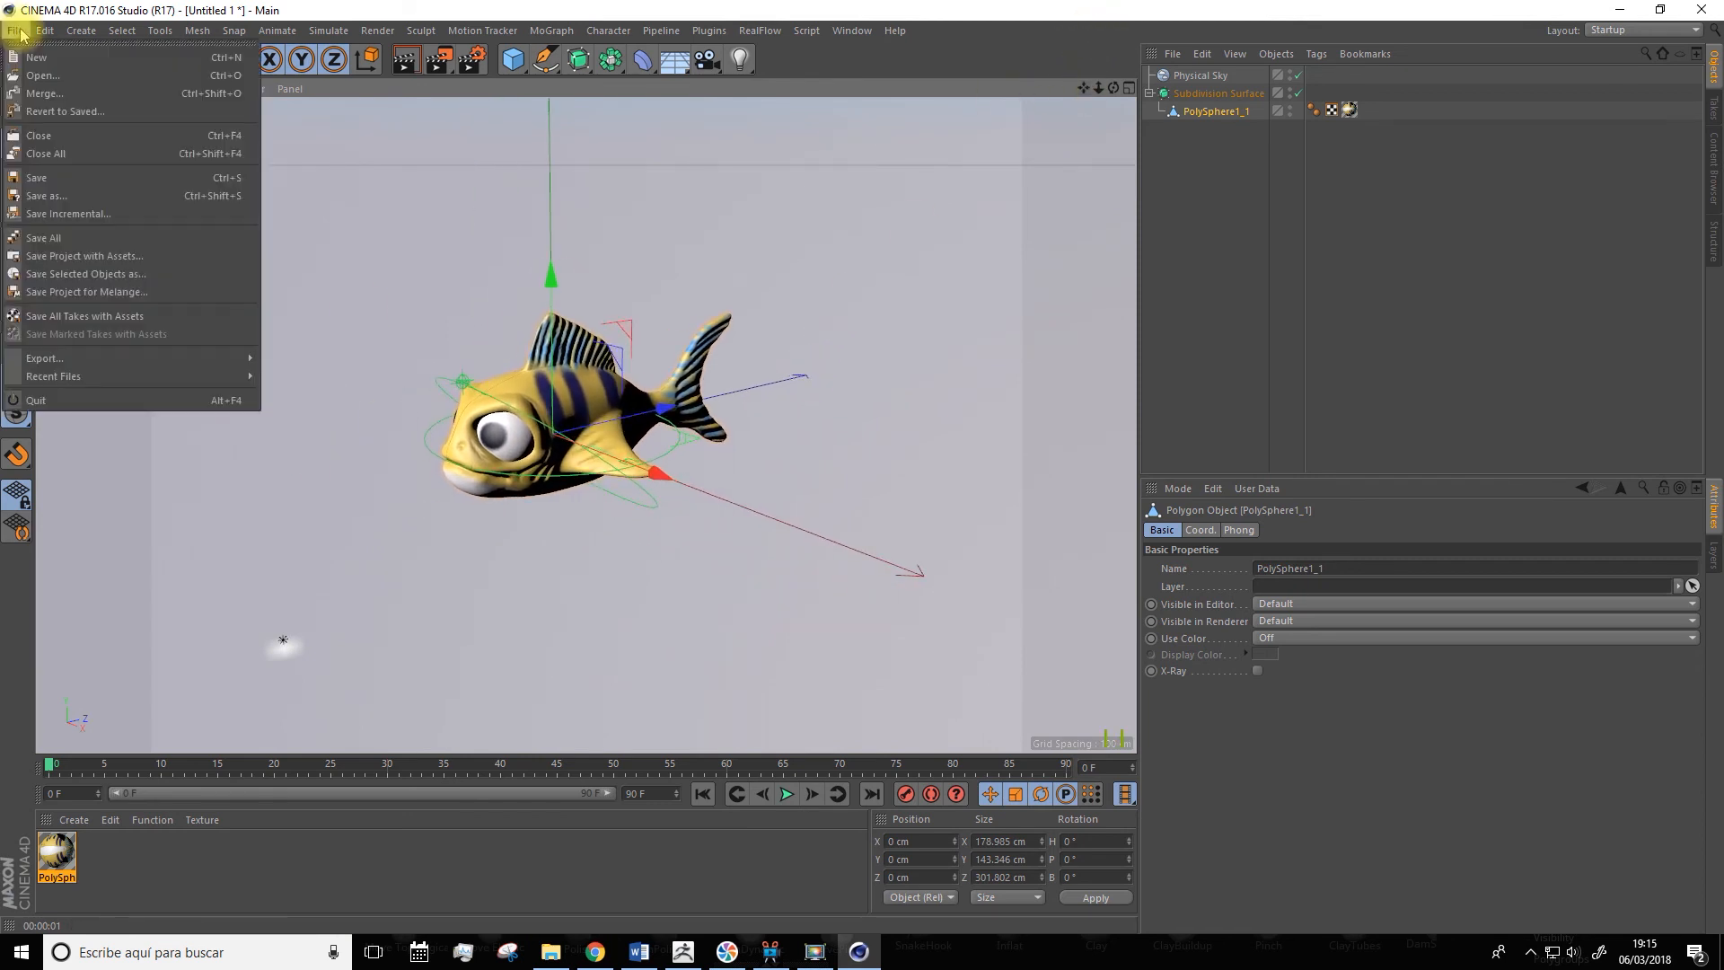
{"action": "left_click", "coordinate": [53, 179]}
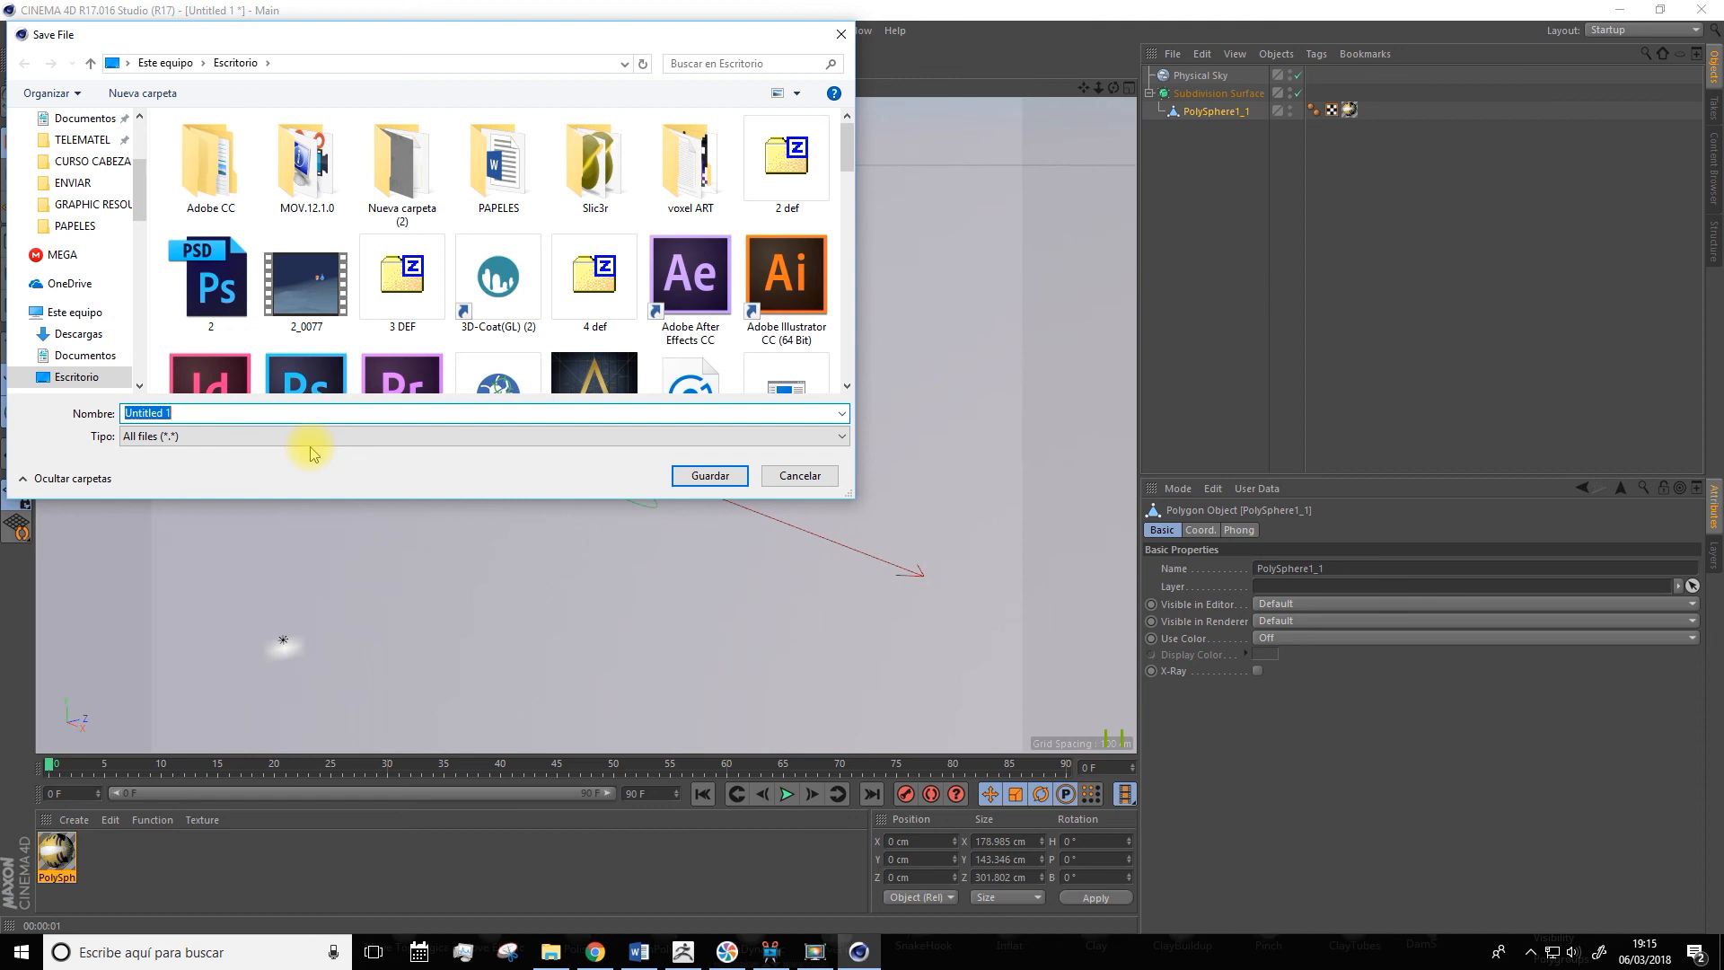
{"action": "key", "text": "BackSpace"}
{"action": "type", "text": "fish"}
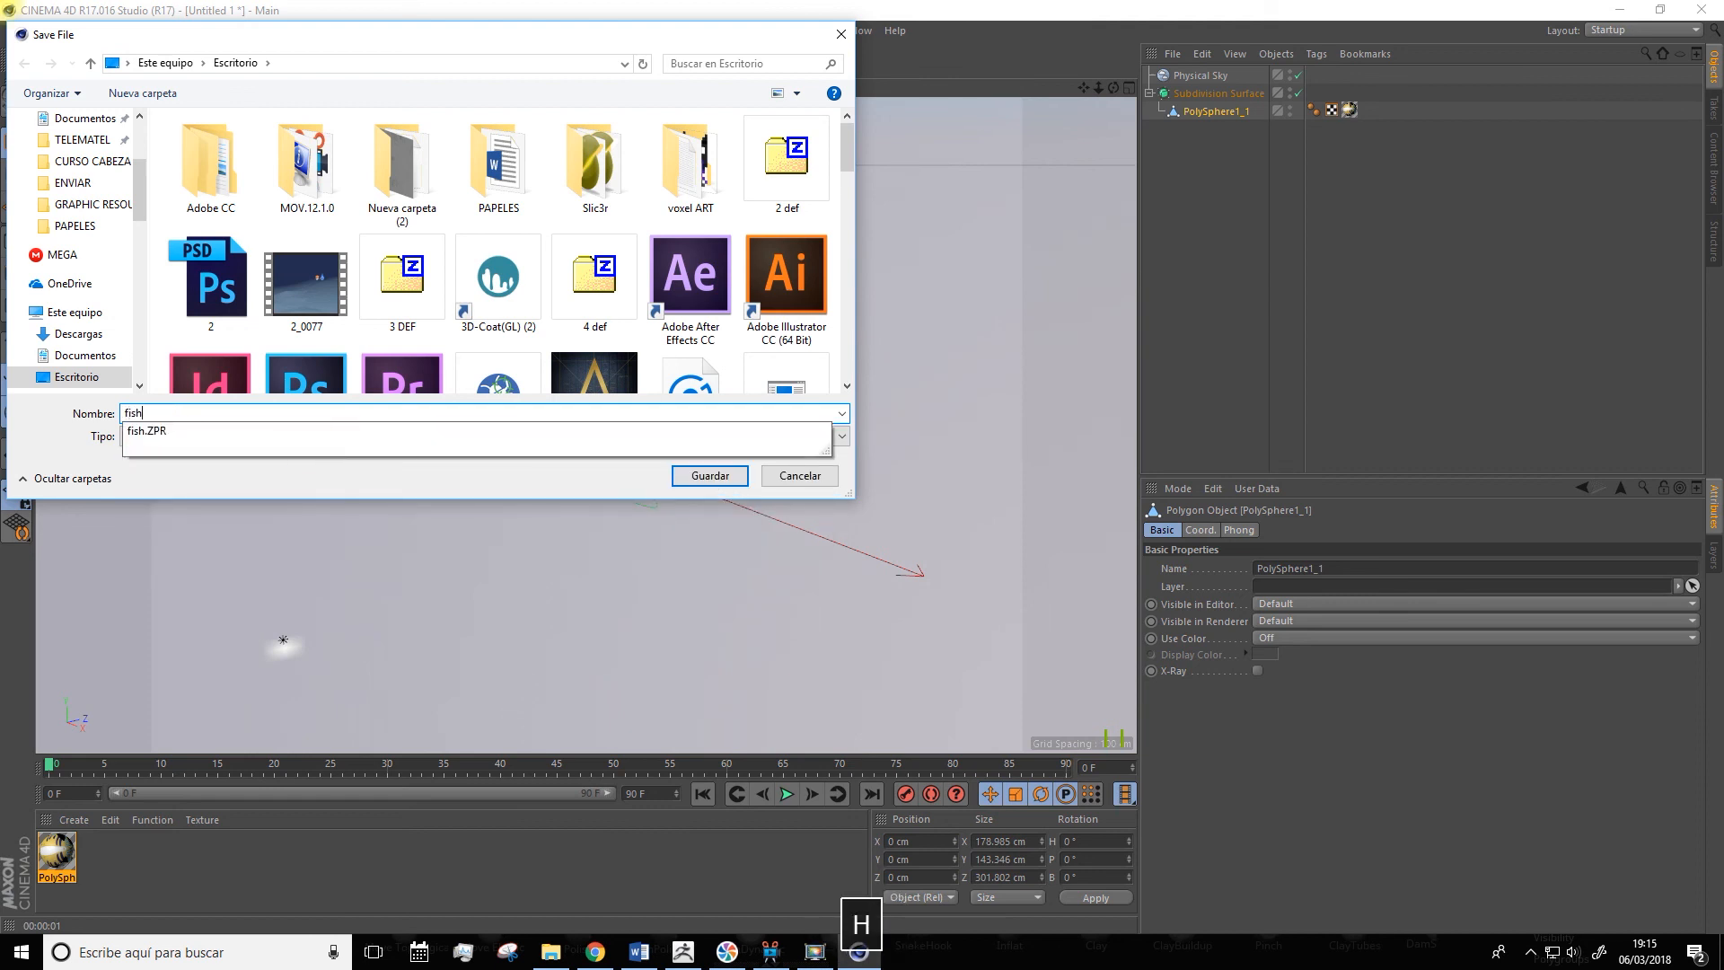